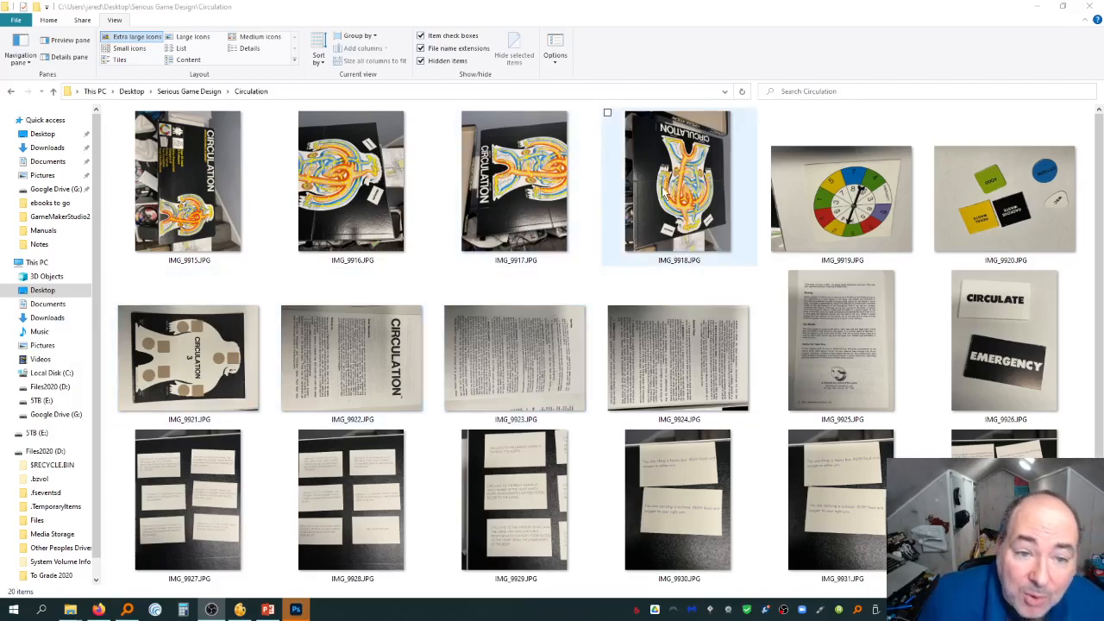
Browse through the Circulation game photos in the photo viewer, then close it
{"action": "double_click", "coordinate": [180, 181]}
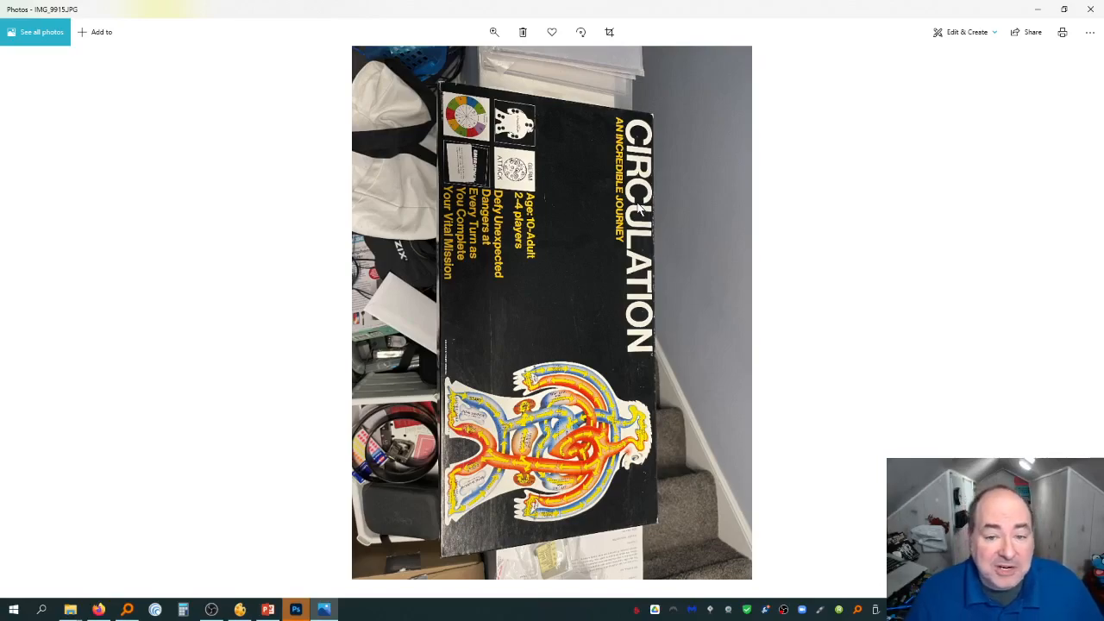
{"action": "key", "text": "Right"}
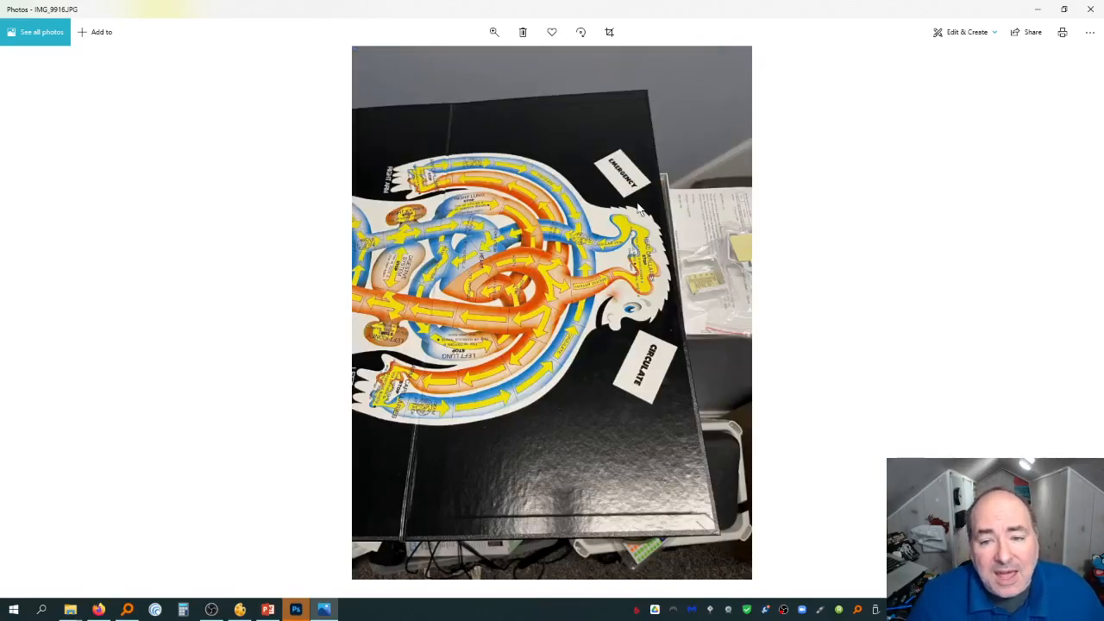
{"action": "key", "text": "Right"}
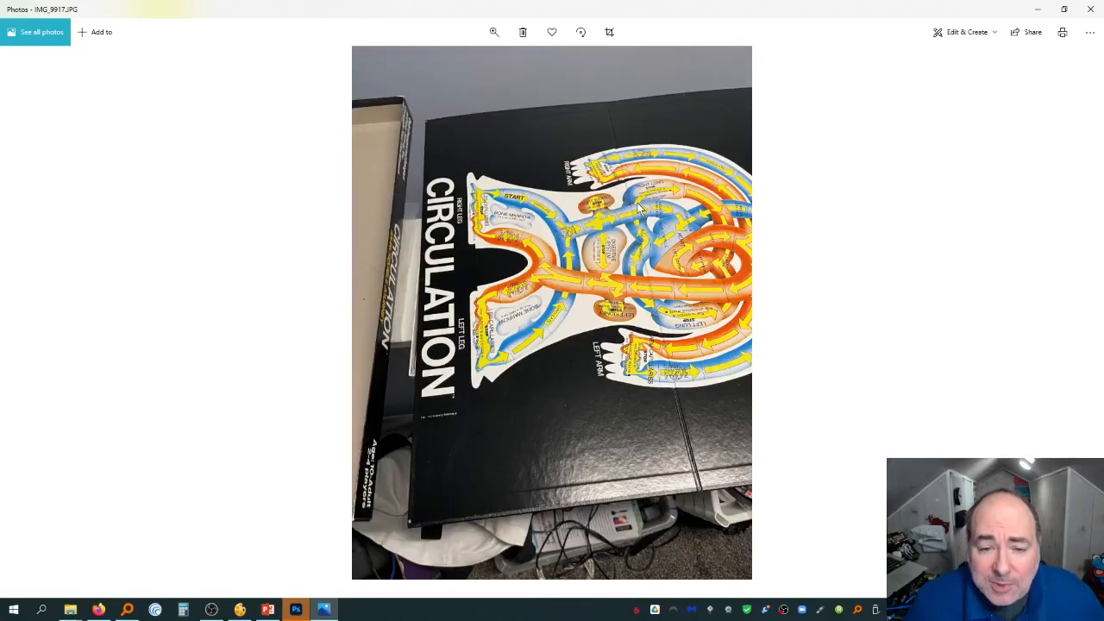
{"action": "key", "text": "Right"}
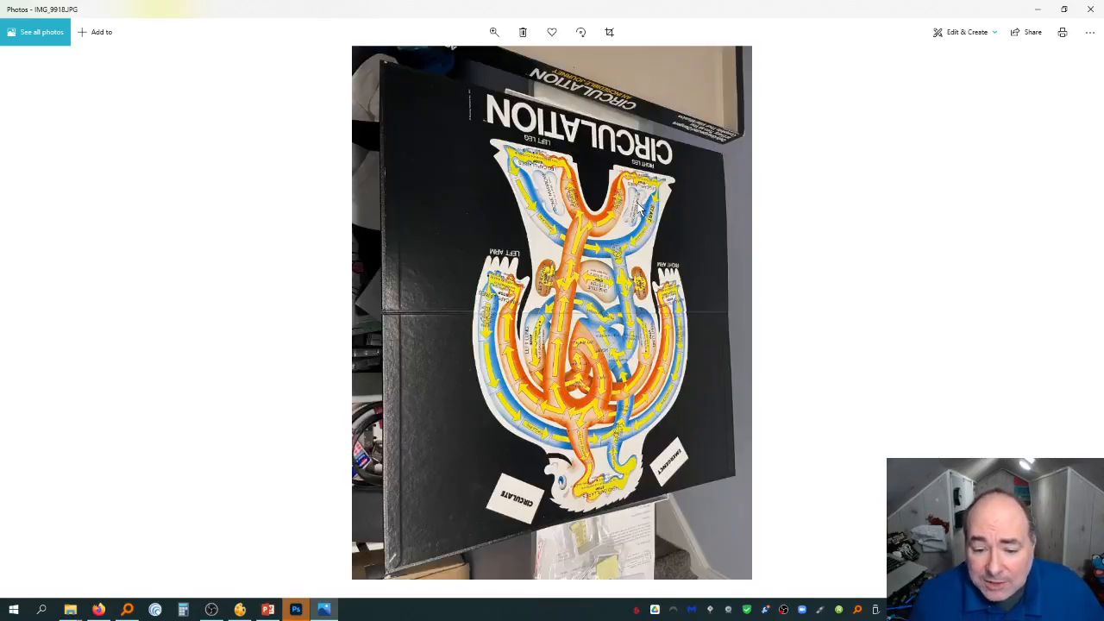
{"action": "key", "text": "Right"}
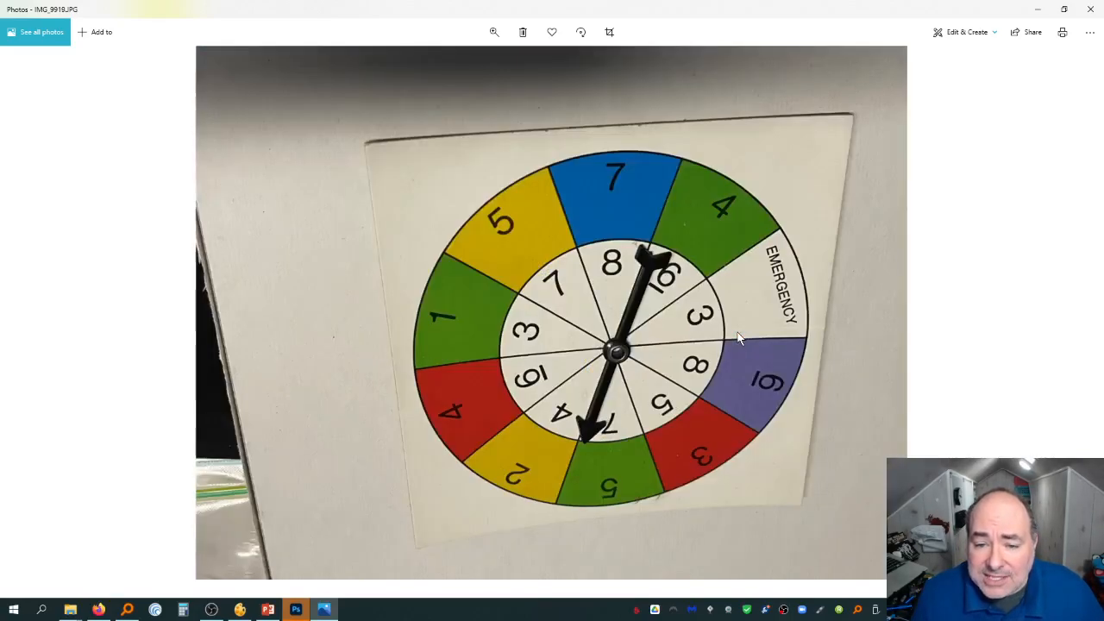
{"action": "key", "text": "Right"}
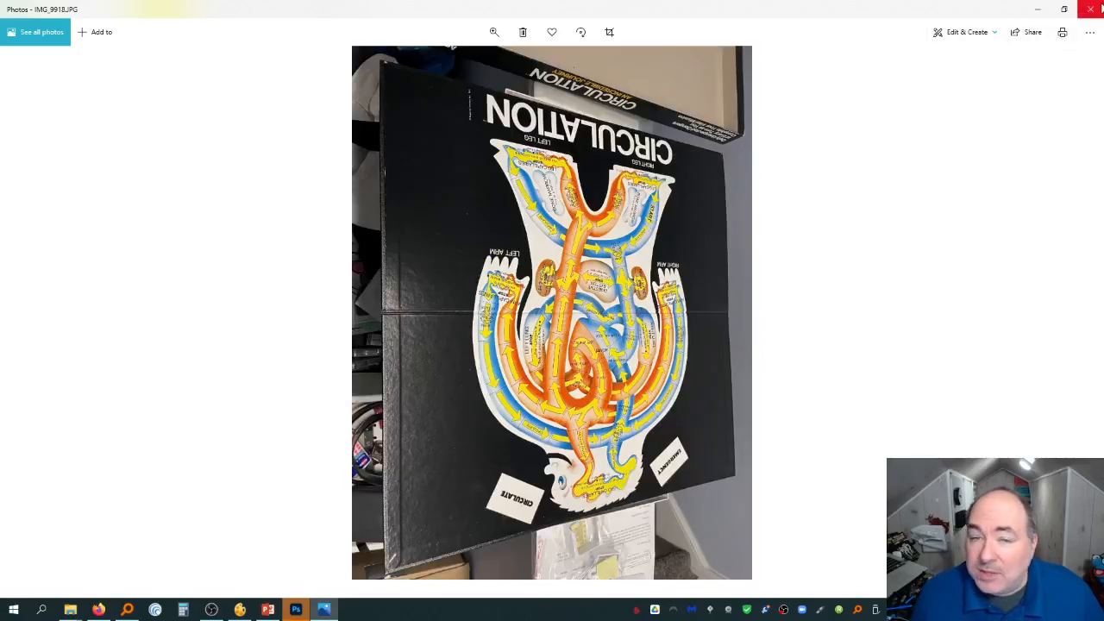
{"action": "left_click", "coordinate": [1094, 9]}
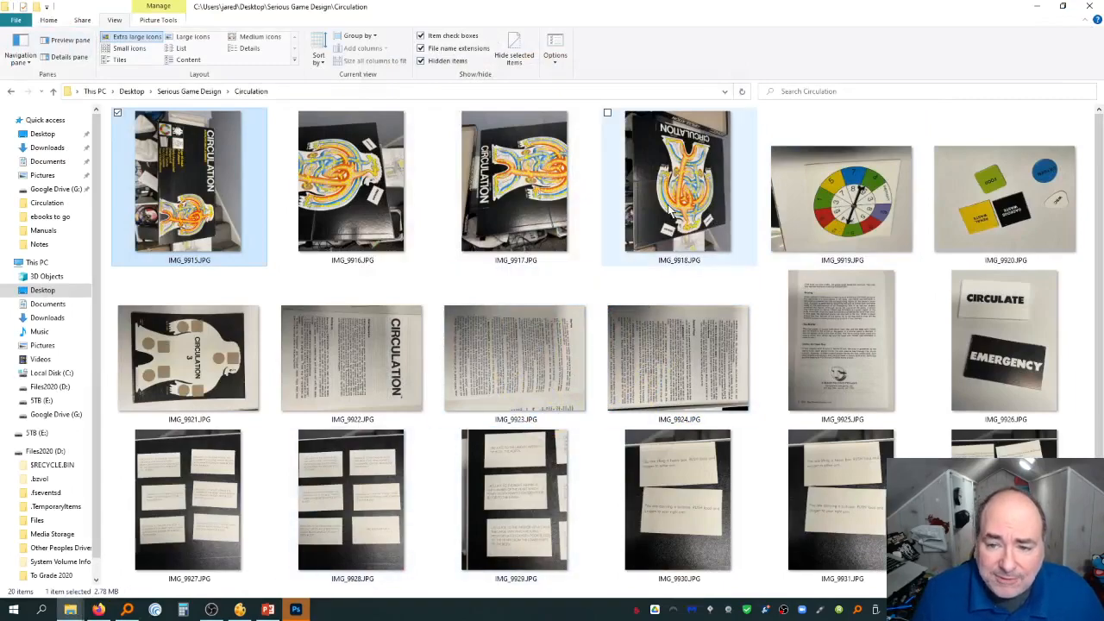
Open IMG_9918.JPG in Photoshop and zoom in on the board's right arm area
{"action": "left_click_drag", "start_coordinate": [436, 476], "coordinate": [386, 318]}
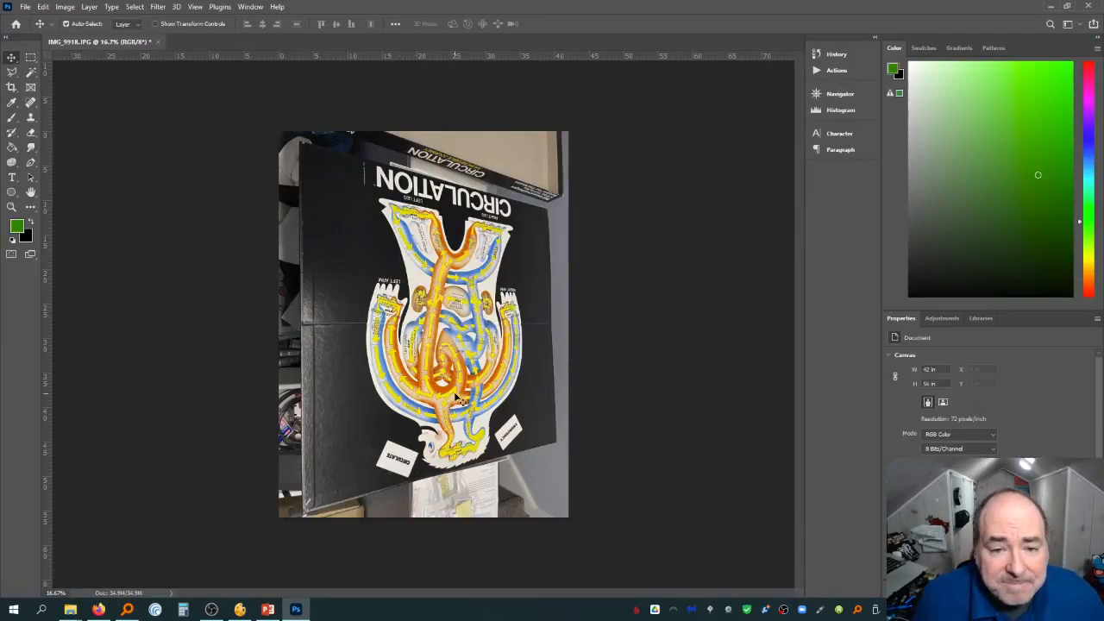
{"action": "left_click", "coordinate": [11, 208]}
{"action": "left_click_drag", "start_coordinate": [465, 387], "coordinate": [633, 147]}
{"action": "left_click", "coordinate": [502, 248]}
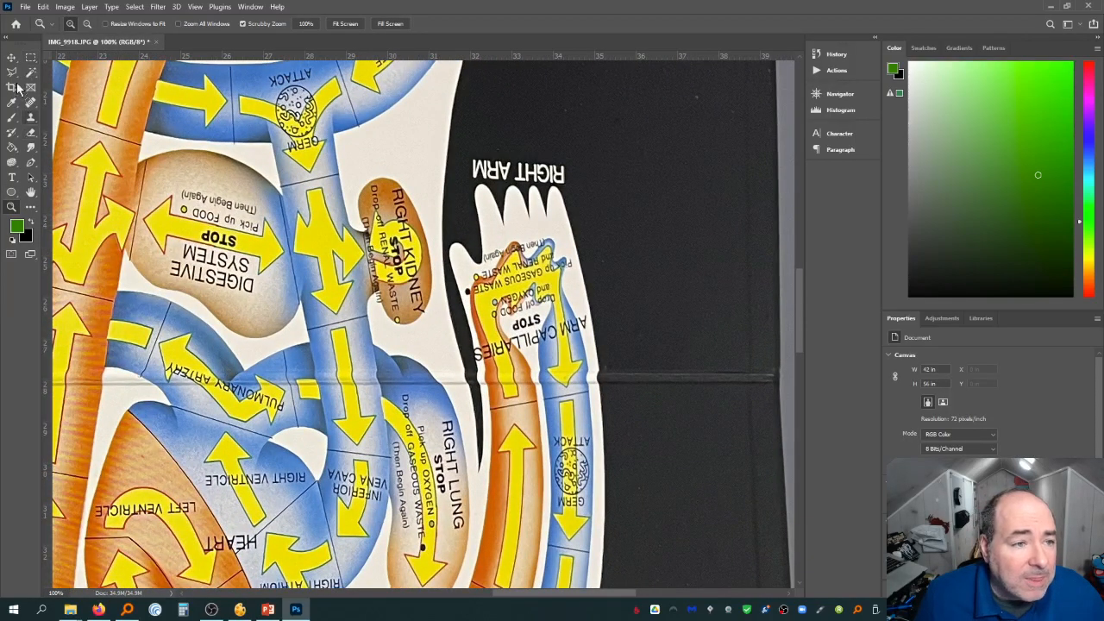
Pan around the zoomed board image to examine its printed details, then fit it to the screen
{"action": "left_click", "coordinate": [31, 193]}
{"action": "left_click_drag", "start_coordinate": [112, 183], "coordinate": [673, 203]}
{"action": "left_click_drag", "start_coordinate": [427, 177], "coordinate": [207, 406]}
{"action": "mouse_move", "coordinate": [552, 76]}
{"action": "left_mouse_down"}
{"action": "mouse_move", "coordinate": [444, 306]}
{"action": "mouse_move", "coordinate": [395, 182]}
{"action": "mouse_move", "coordinate": [388, 112]}
{"action": "left_mouse_up"}
{"action": "left_click_drag", "start_coordinate": [417, 333], "coordinate": [411, 112]}
{"action": "left_click_drag", "start_coordinate": [405, 518], "coordinate": [407, 173]}
{"action": "mouse_move", "coordinate": [417, 457]}
{"action": "left_mouse_down"}
{"action": "mouse_move", "coordinate": [394, 413]}
{"action": "mouse_move", "coordinate": [386, 305]}
{"action": "mouse_move", "coordinate": [444, 195]}
{"action": "mouse_move", "coordinate": [503, 138]}
{"action": "mouse_move", "coordinate": [445, 185]}
{"action": "left_mouse_up"}
{"action": "left_click_drag", "start_coordinate": [420, 344], "coordinate": [416, 220]}
{"action": "left_click_drag", "start_coordinate": [250, 274], "coordinate": [466, 278]}
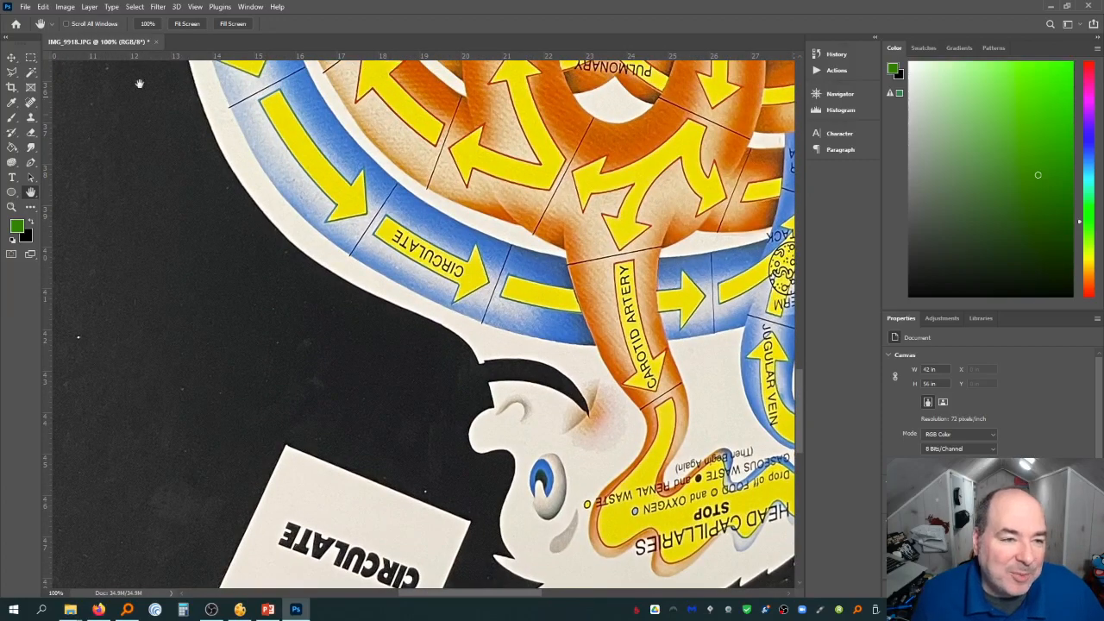
{"action": "left_click", "coordinate": [198, 27]}
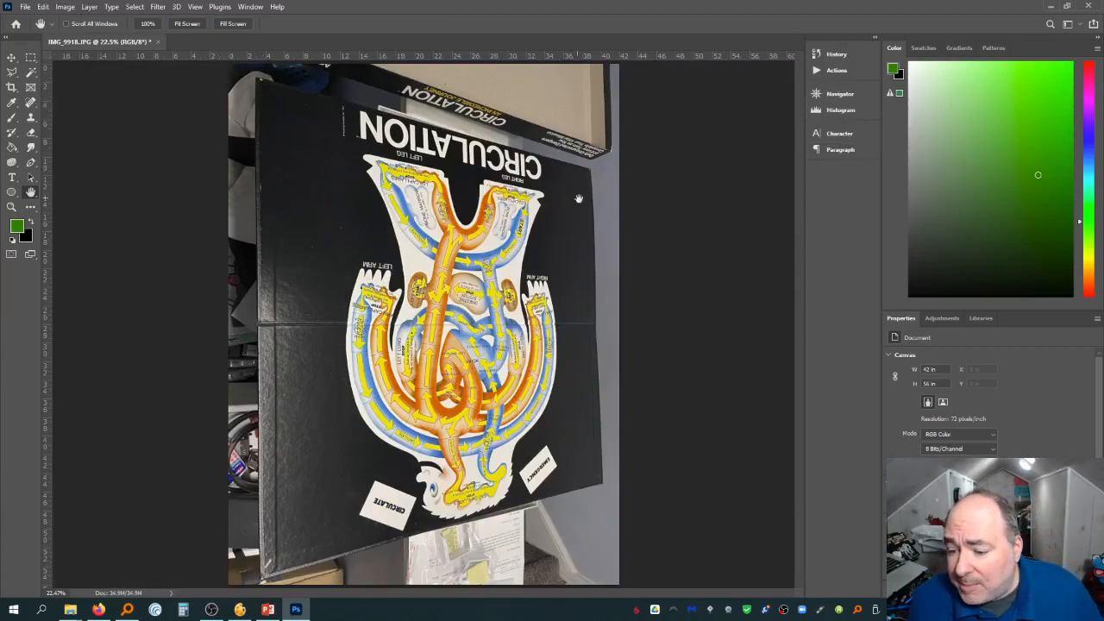
Convert the locked Background layer into an editable Layer 0
{"action": "key", "text": "F7"}
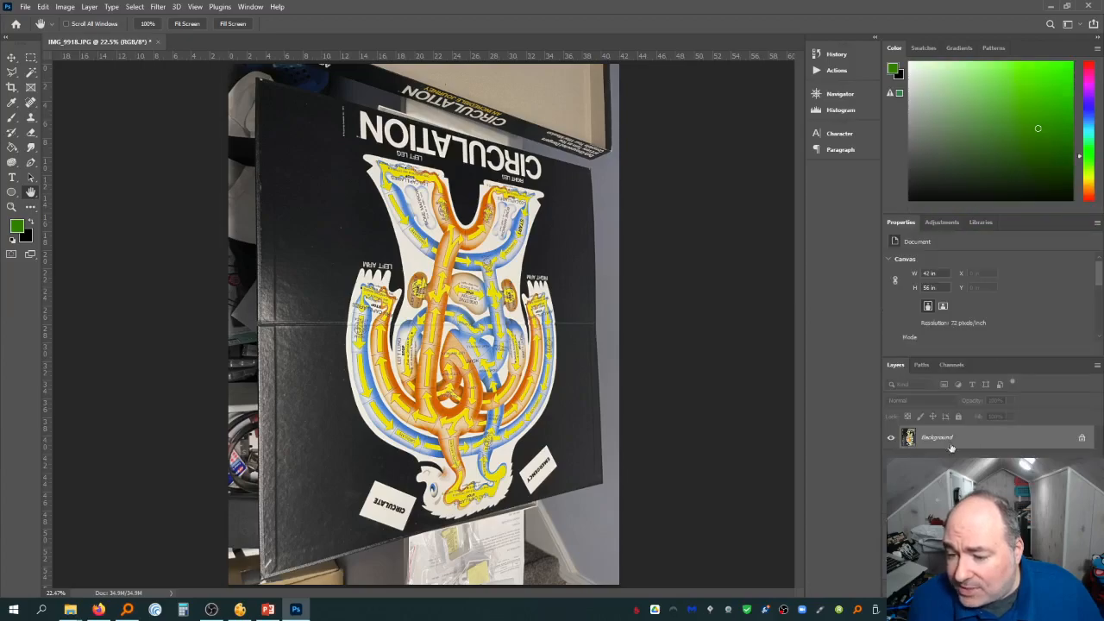
{"action": "double_click", "coordinate": [1048, 437]}
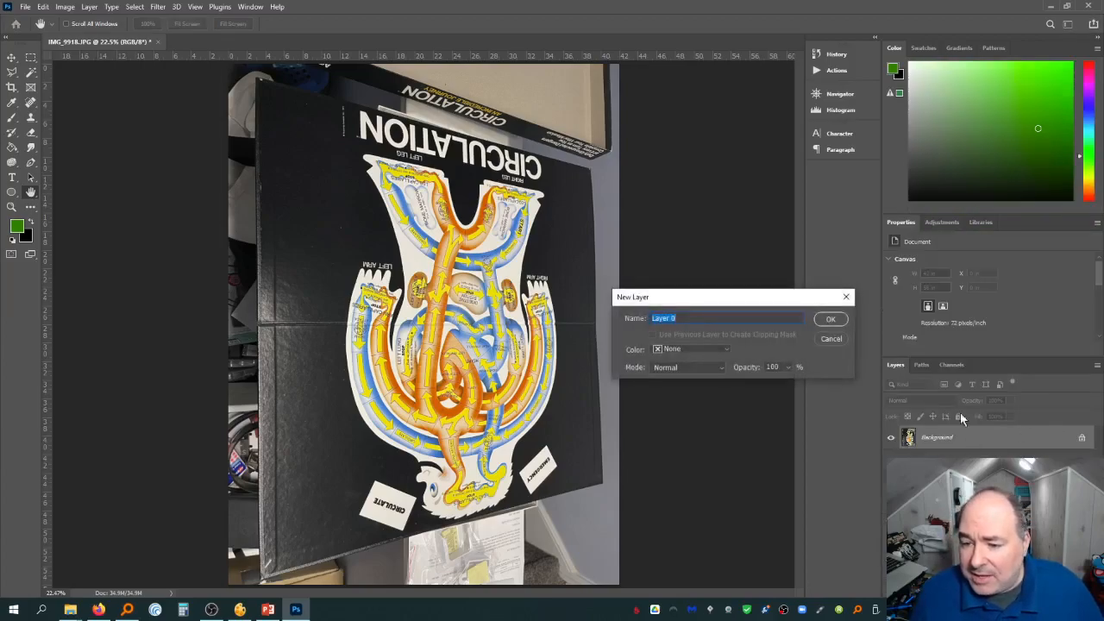
{"action": "left_click", "coordinate": [830, 319]}
Enlarge the canvas to 58 inches wide by 58 inches high
{"action": "left_click", "coordinate": [65, 7]}
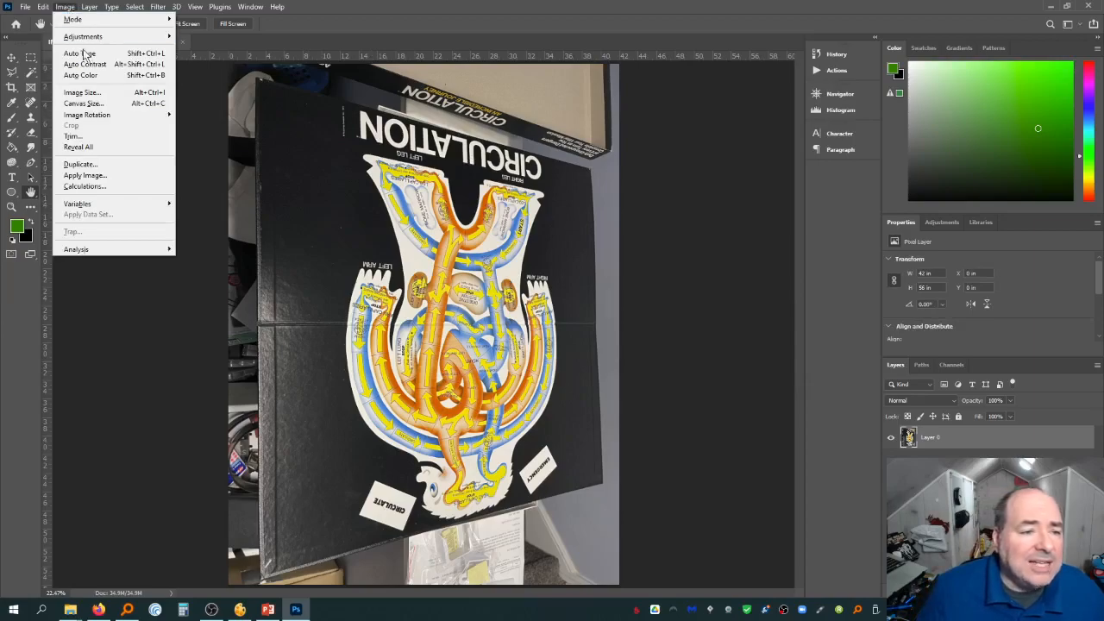
{"action": "left_click", "coordinate": [92, 103]}
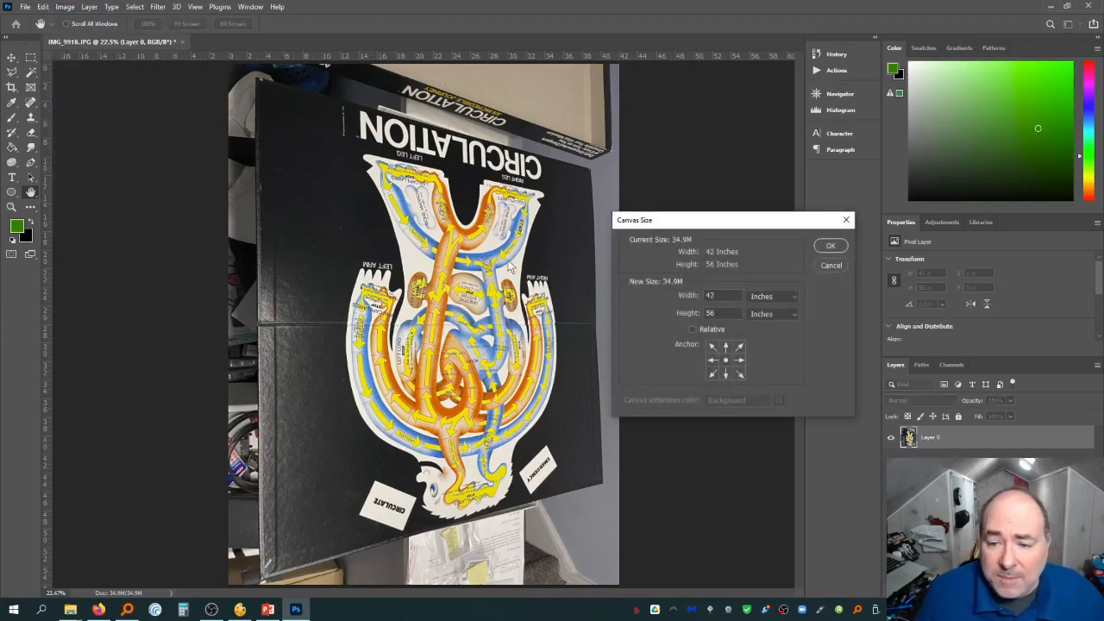
{"action": "double_click", "coordinate": [736, 314]}
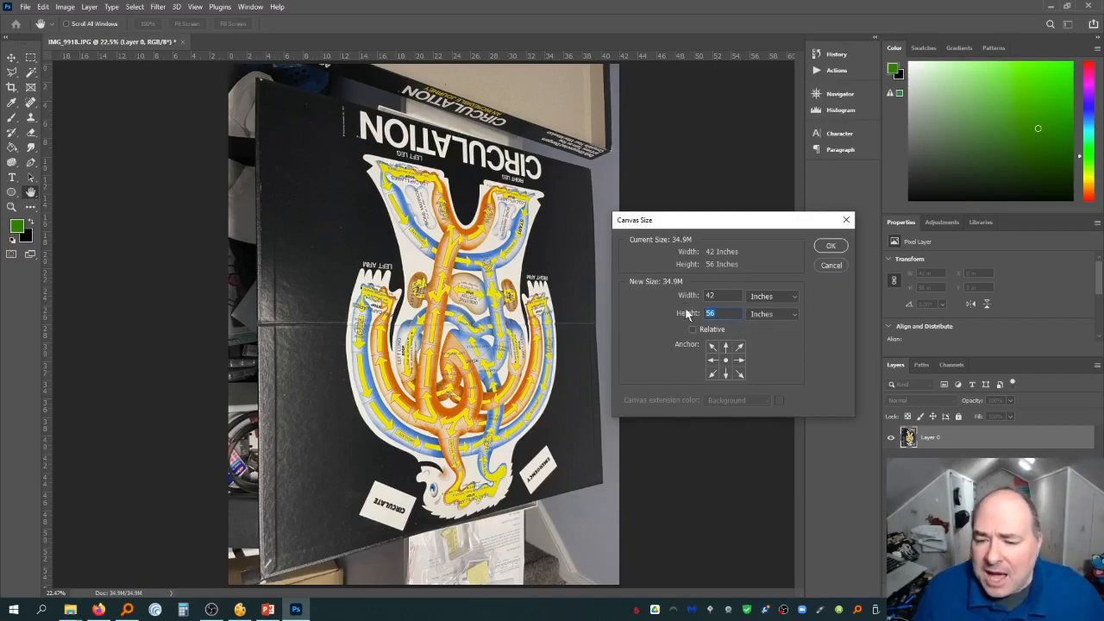
{"action": "type", "text": "58"}
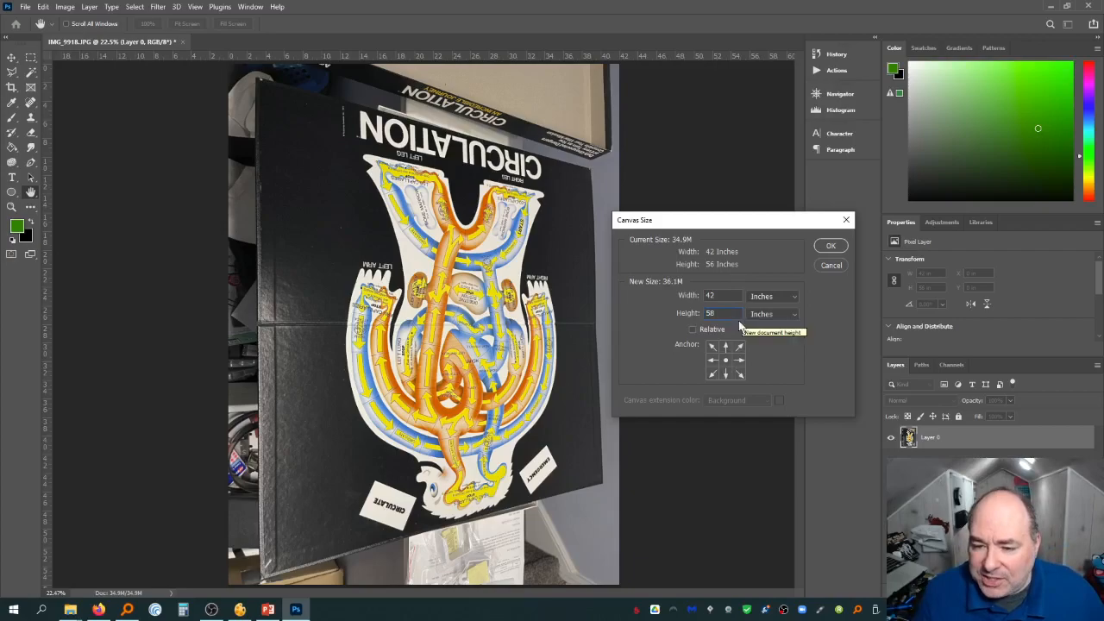
{"action": "double_click", "coordinate": [732, 298]}
{"action": "type", "text": "58"}
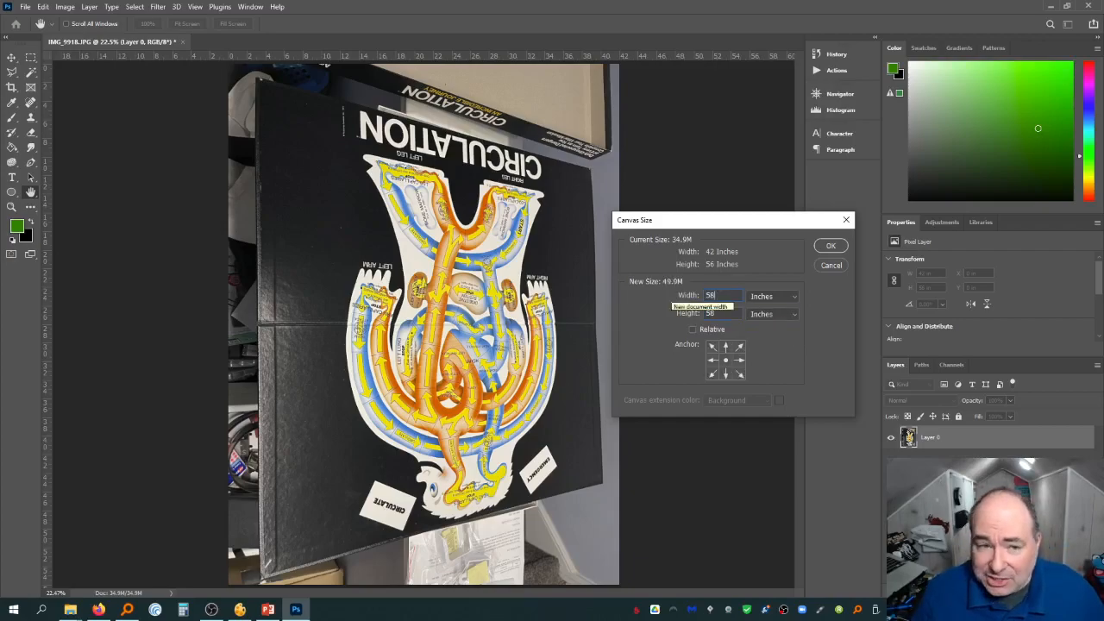
{"action": "key", "text": "Return"}
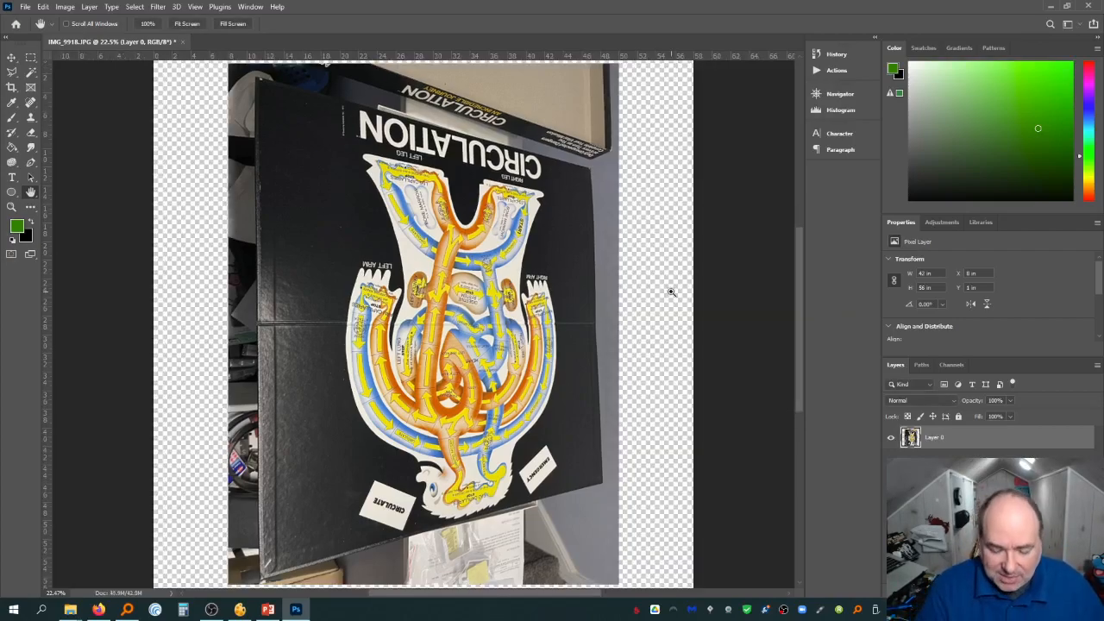
Rotate the board layer 180 degrees with Free Transform so the figure stands upright
{"action": "key", "text": "ctrl+minus"}
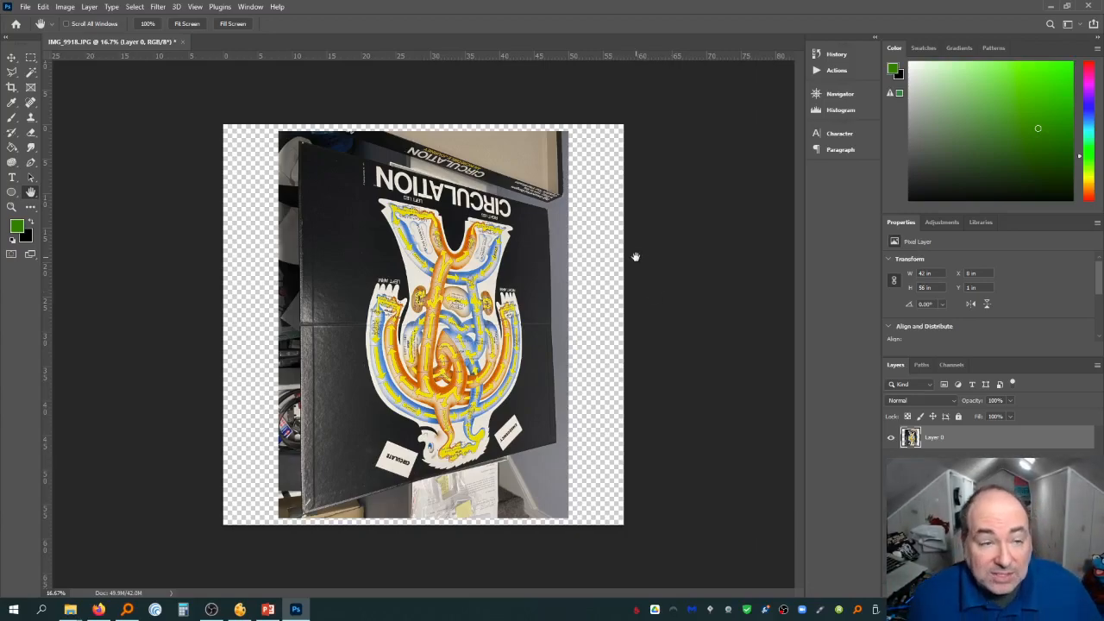
{"action": "left_click", "coordinate": [65, 7]}
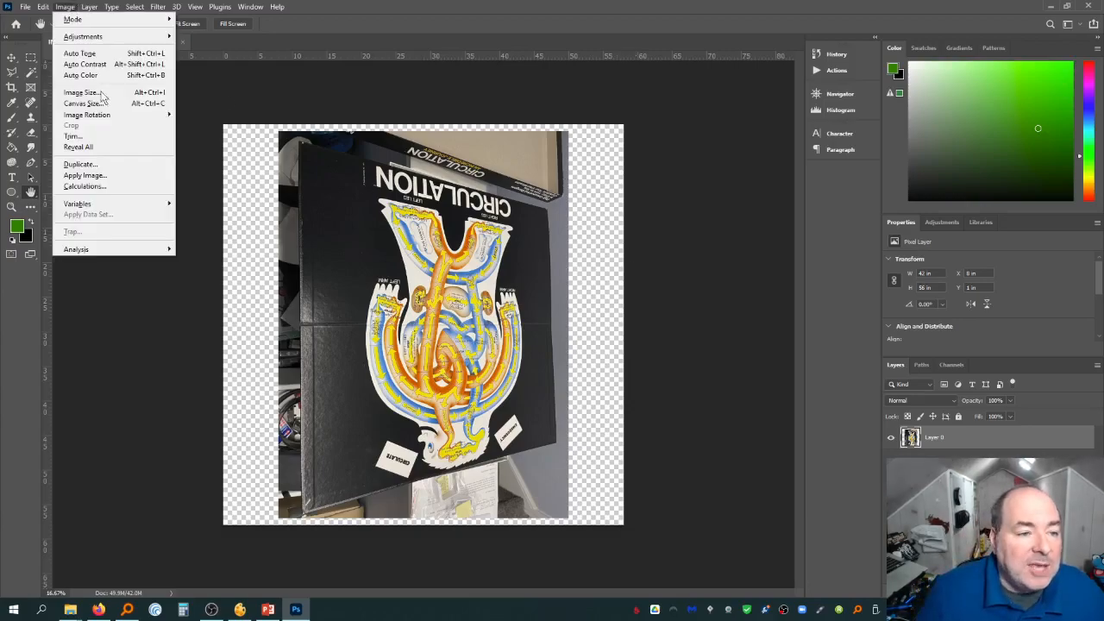
{"action": "left_click", "coordinate": [448, 211]}
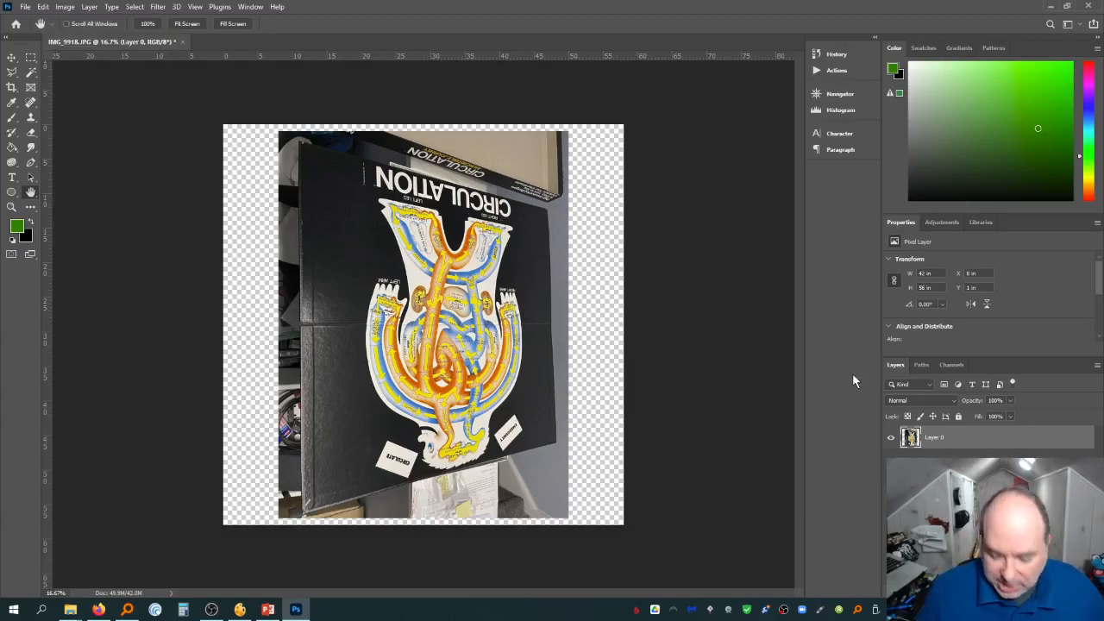
{"action": "key", "text": "ctrl+t"}
{"action": "left_click_drag", "start_coordinate": [611, 116], "coordinate": [332, 414]}
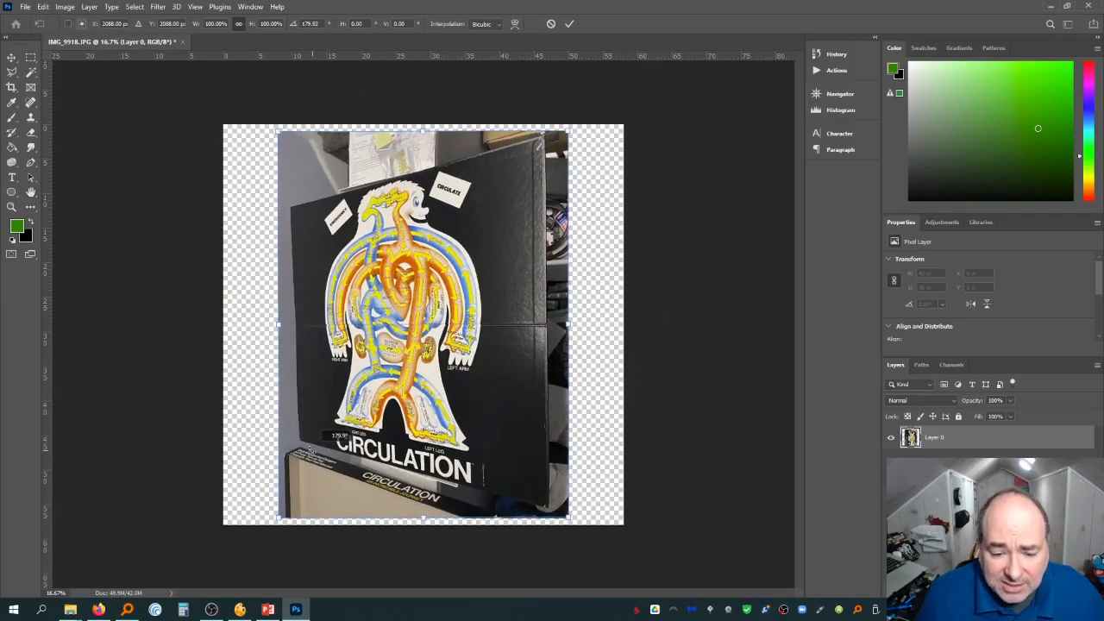
{"action": "key", "text": "Return"}
Apply a Distort transform to the layer, pulling its four corners outward to flatten the board's perspective
{"action": "key", "text": "h"}
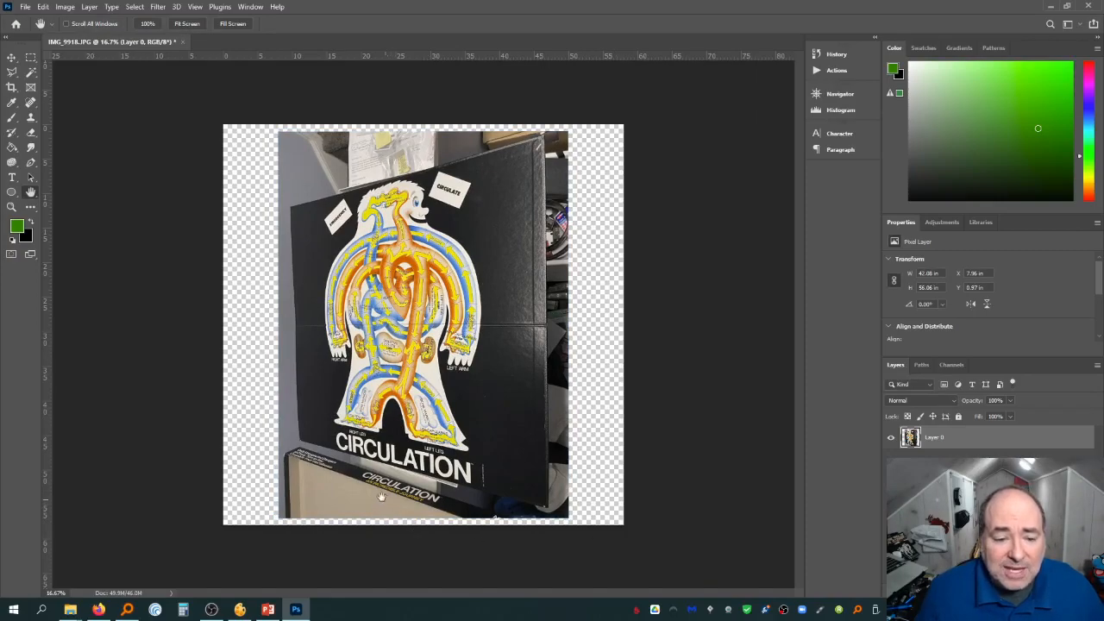
{"action": "left_click", "coordinate": [67, 7]}
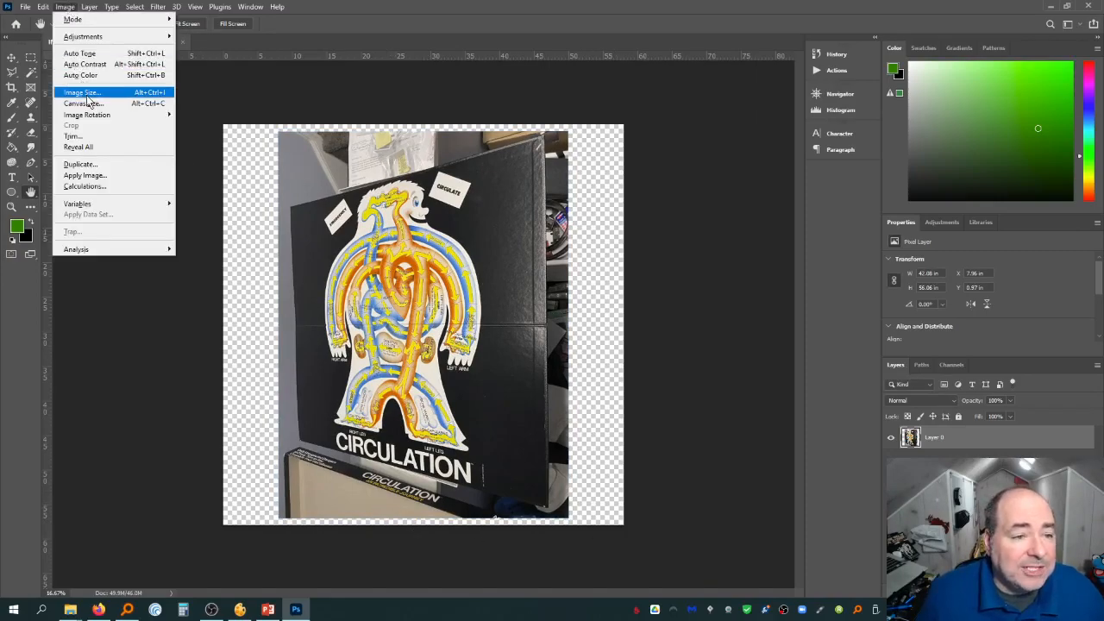
{"action": "mouse_move", "coordinate": [39, 7]}
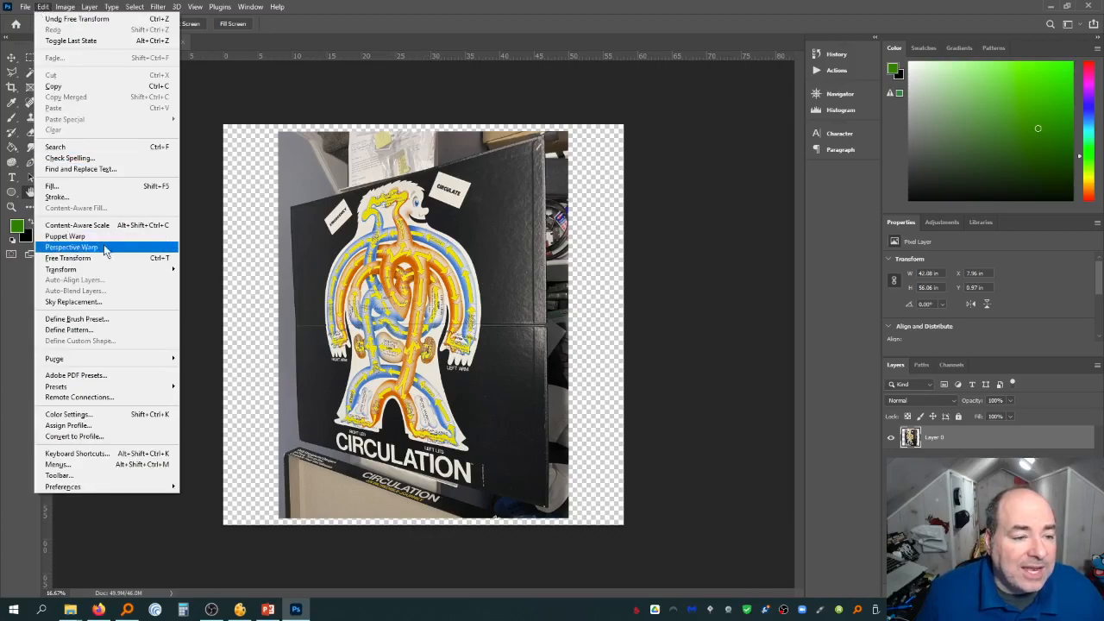
{"action": "mouse_move", "coordinate": [117, 270]}
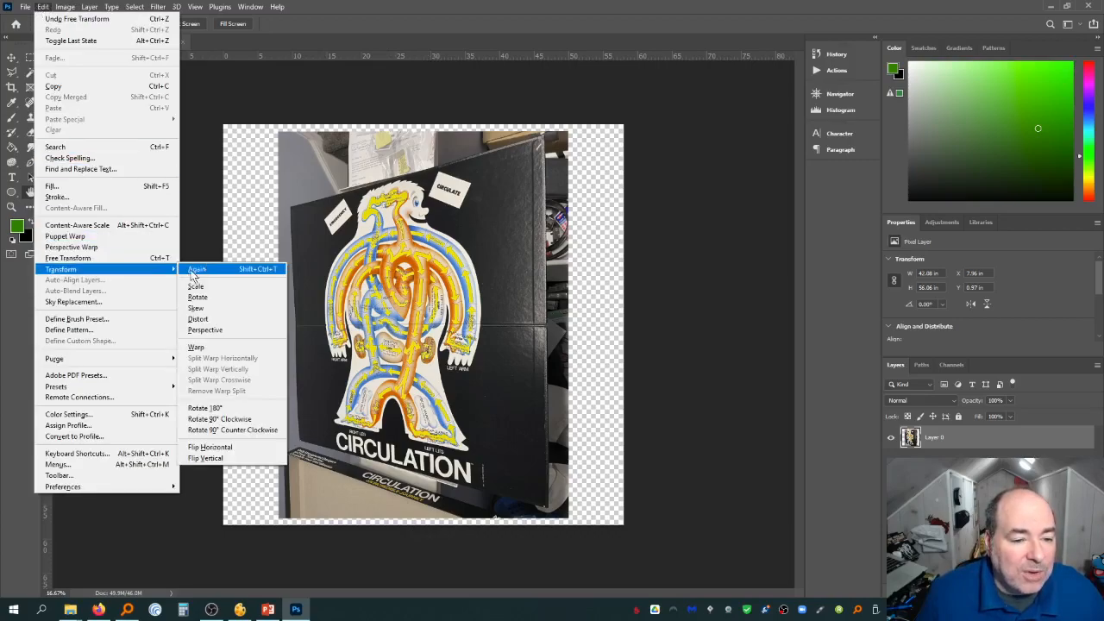
{"action": "left_click", "coordinate": [226, 319]}
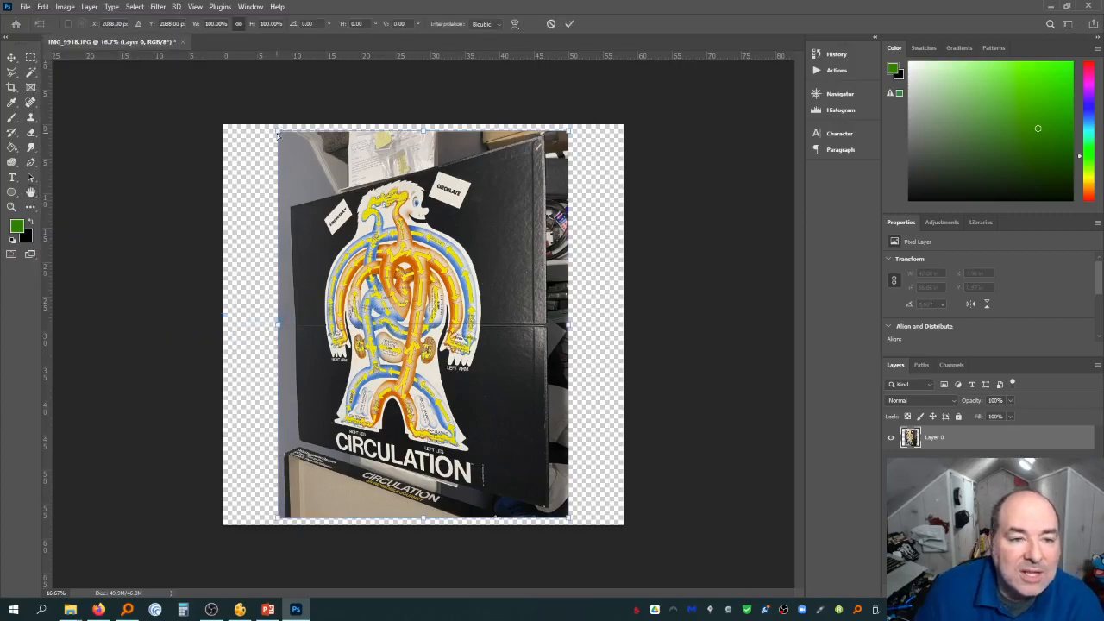
{"action": "left_click_drag", "start_coordinate": [278, 131], "coordinate": [185, 4]}
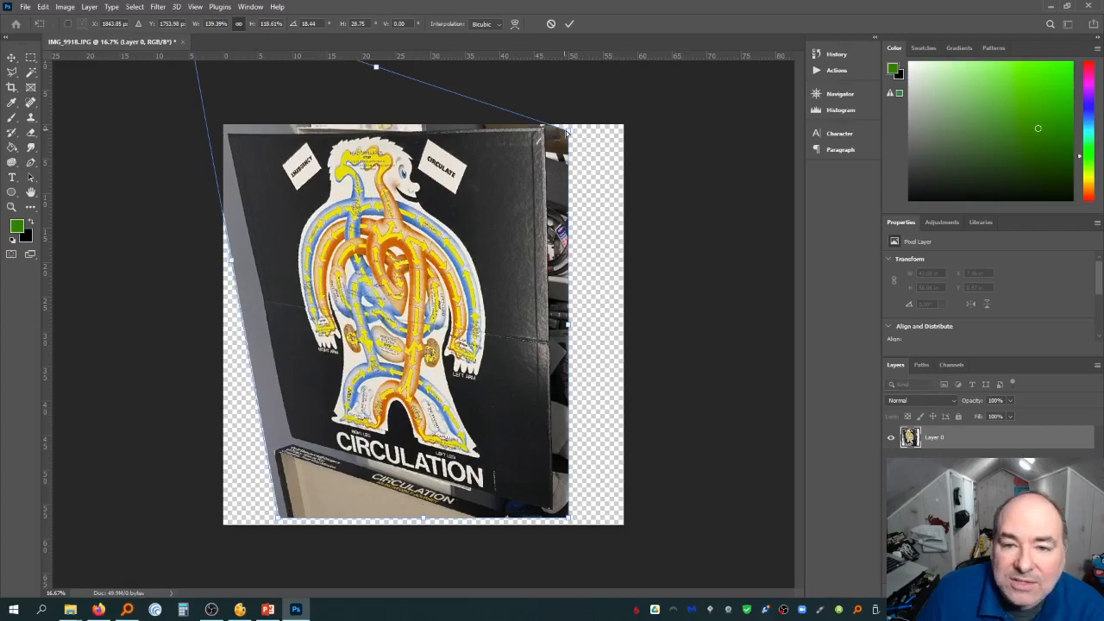
{"action": "left_click_drag", "start_coordinate": [567, 128], "coordinate": [655, 128]}
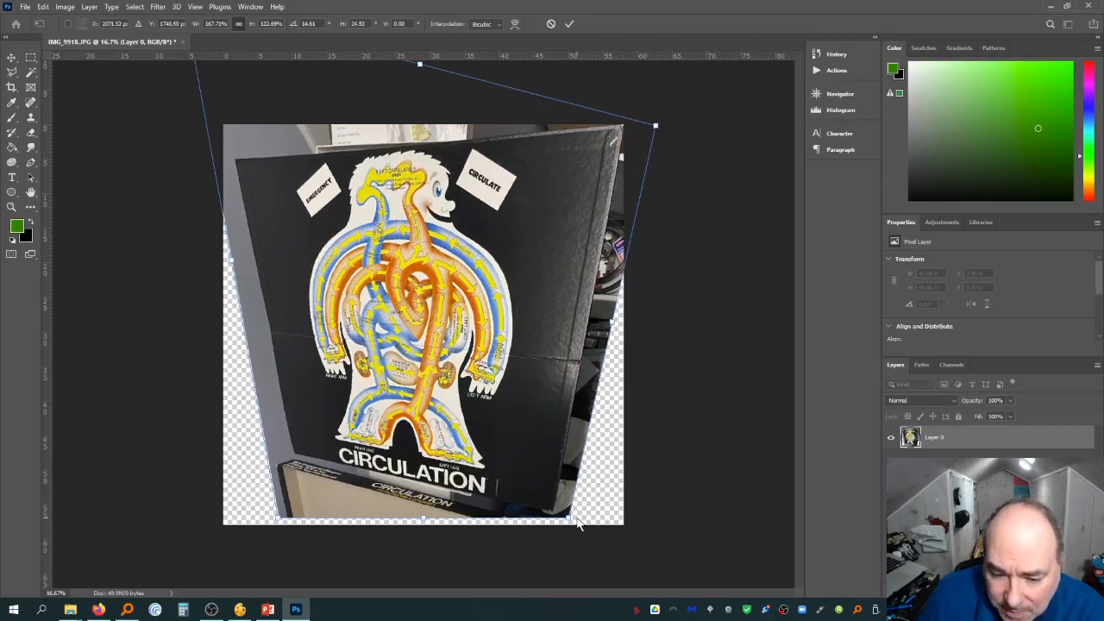
{"action": "left_click_drag", "start_coordinate": [576, 520], "coordinate": [649, 539]}
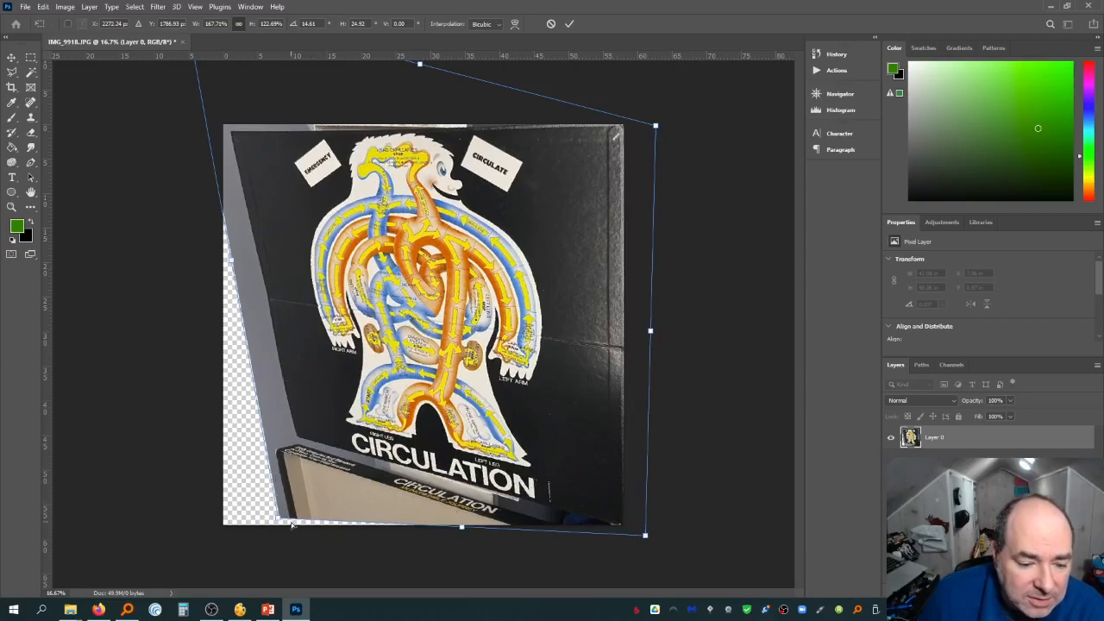
{"action": "left_click_drag", "start_coordinate": [275, 518], "coordinate": [179, 587]}
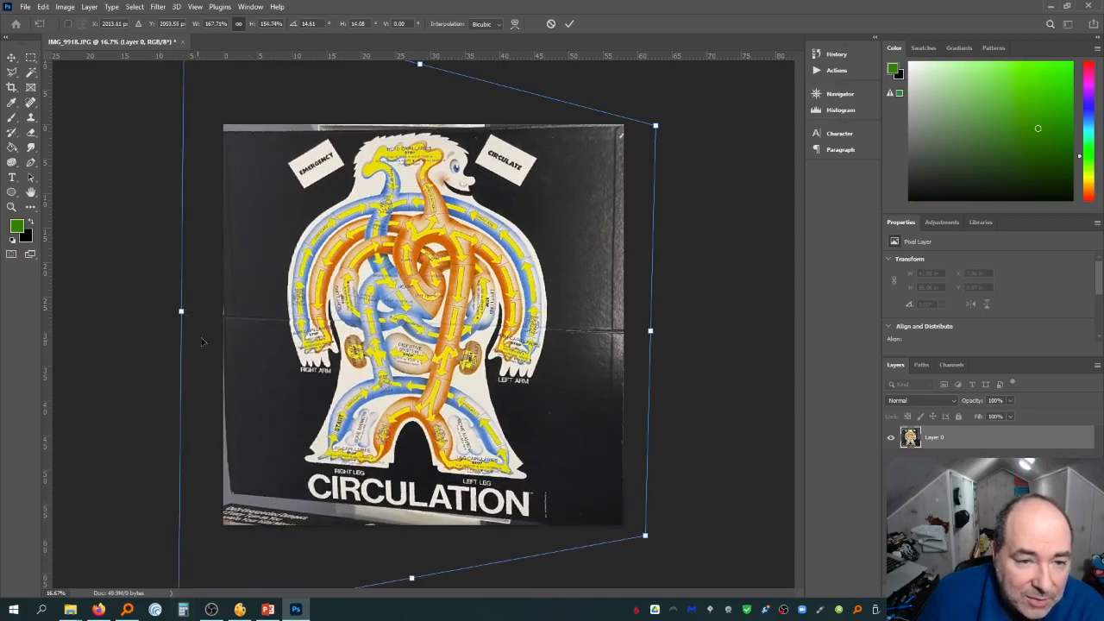
Fine-tune the Distort transform's corner and side handles so the board's edges straighten
{"action": "key", "text": "ctrl+minus"}
{"action": "key", "text": "ctrl+minus"}
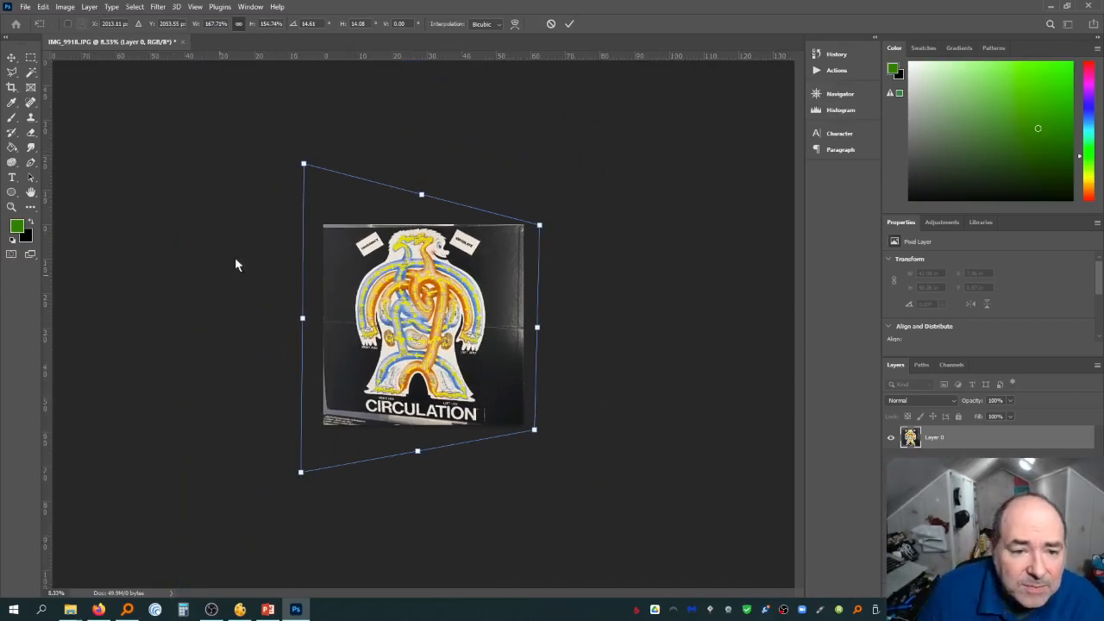
{"action": "left_click_drag", "start_coordinate": [304, 164], "coordinate": [310, 162]}
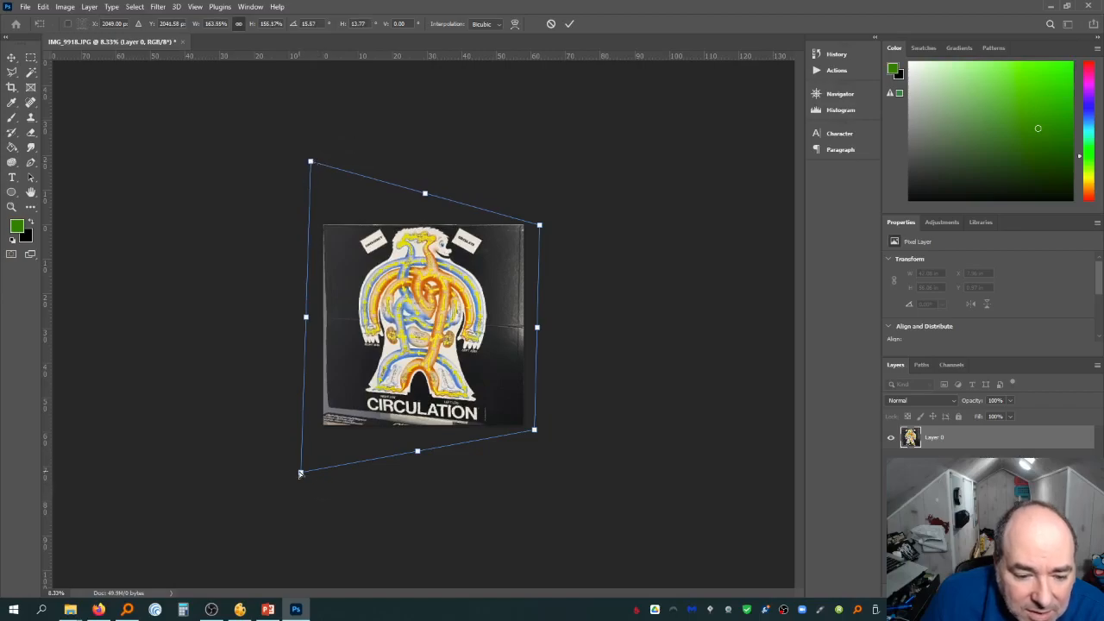
{"action": "left_click_drag", "start_coordinate": [300, 473], "coordinate": [289, 500]}
{"action": "left_click_drag", "start_coordinate": [535, 433], "coordinate": [533, 424]}
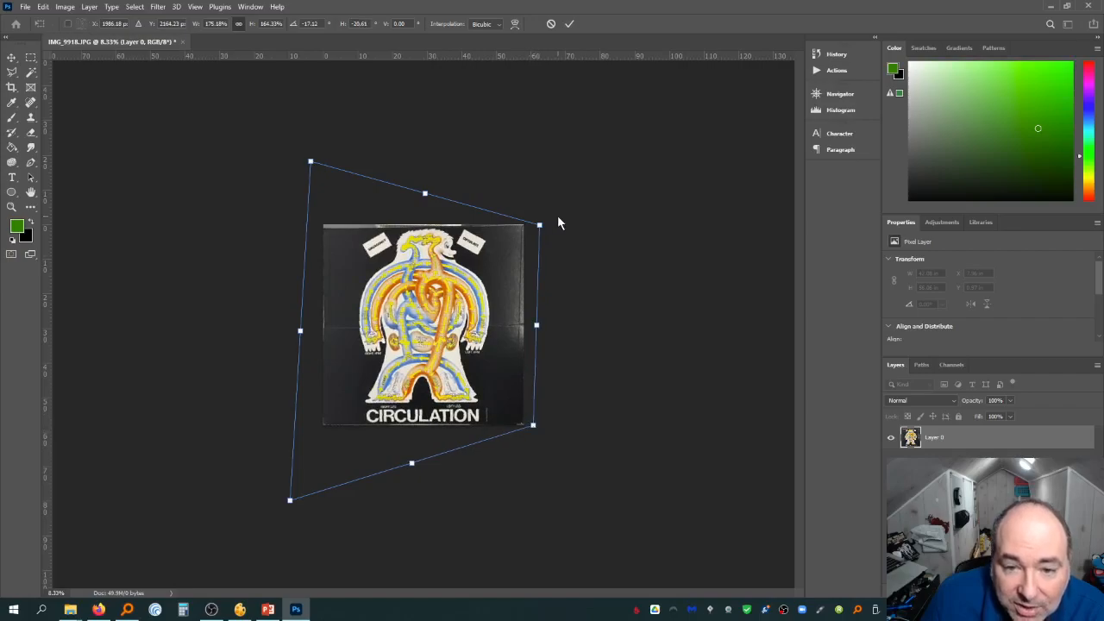
{"action": "left_click_drag", "start_coordinate": [539, 226], "coordinate": [533, 227]}
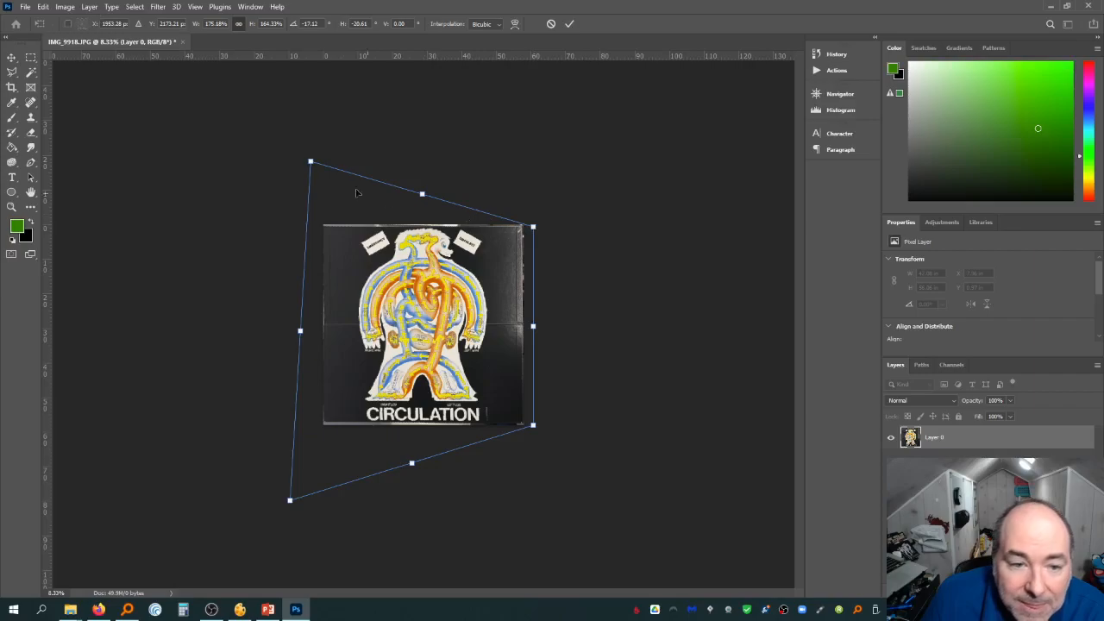
{"action": "left_click_drag", "start_coordinate": [311, 162], "coordinate": [313, 162]}
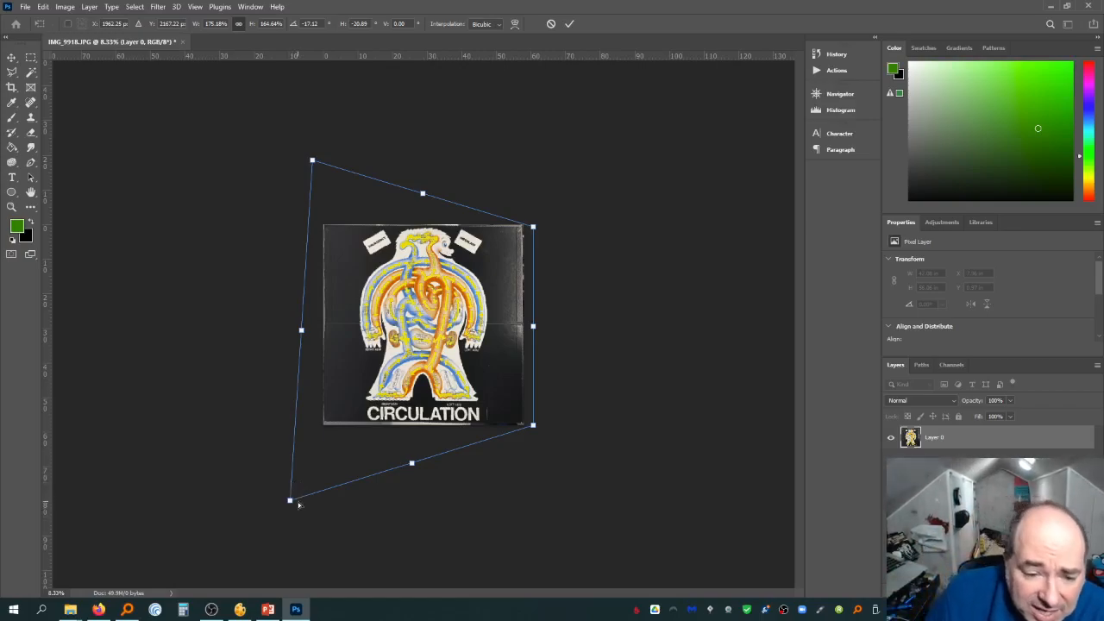
{"action": "left_click_drag", "start_coordinate": [293, 505], "coordinate": [291, 509]}
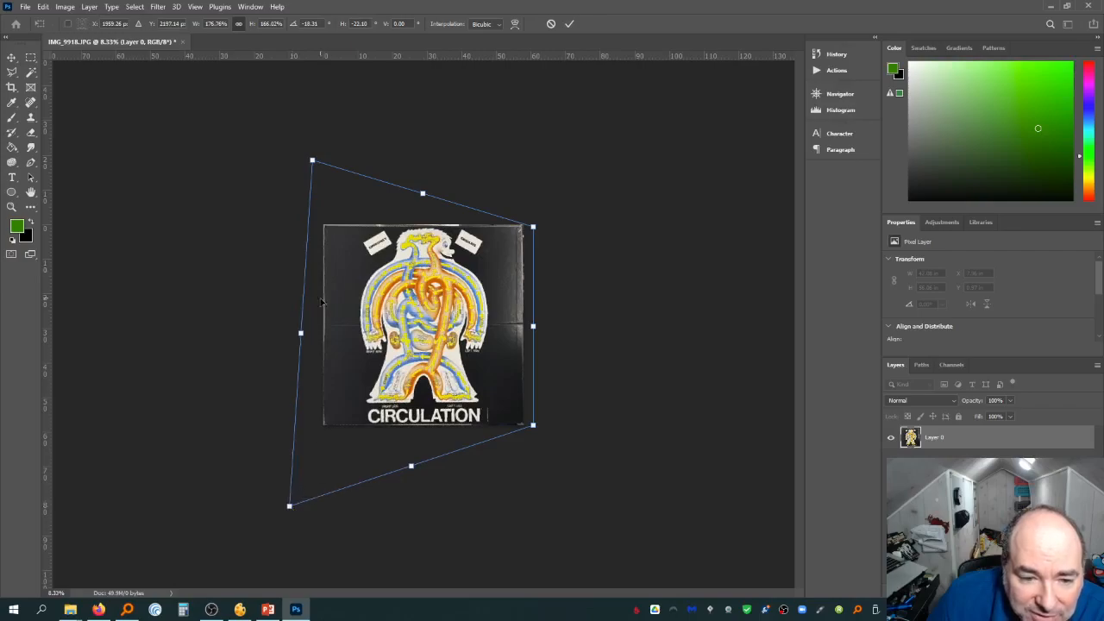
{"action": "left_click_drag", "start_coordinate": [296, 336], "coordinate": [296, 336]}
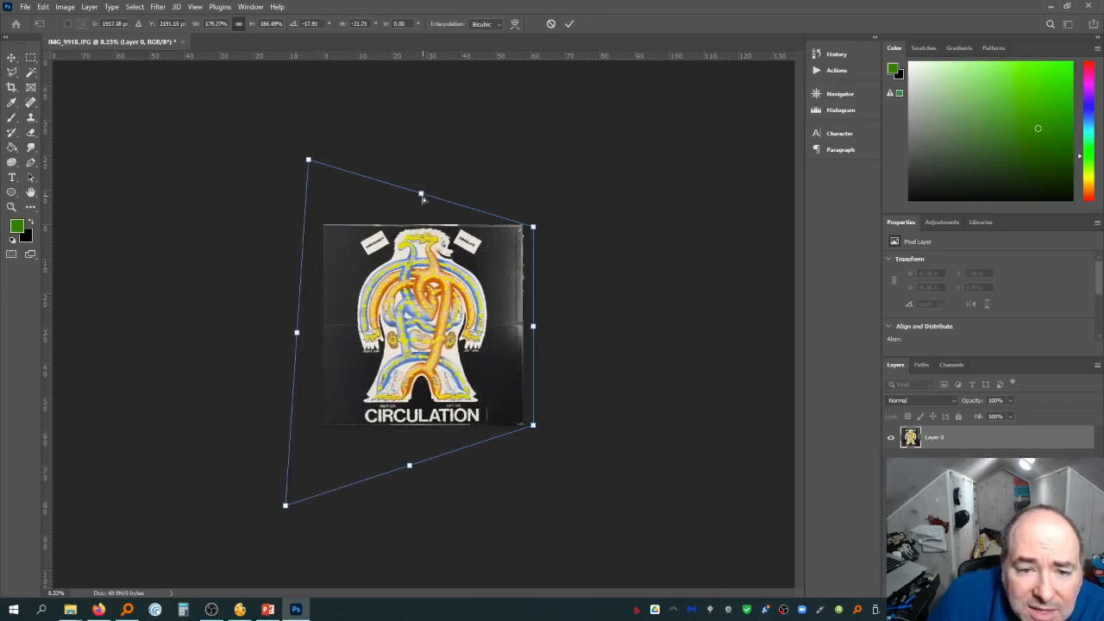
{"action": "left_click_drag", "start_coordinate": [423, 197], "coordinate": [425, 195]}
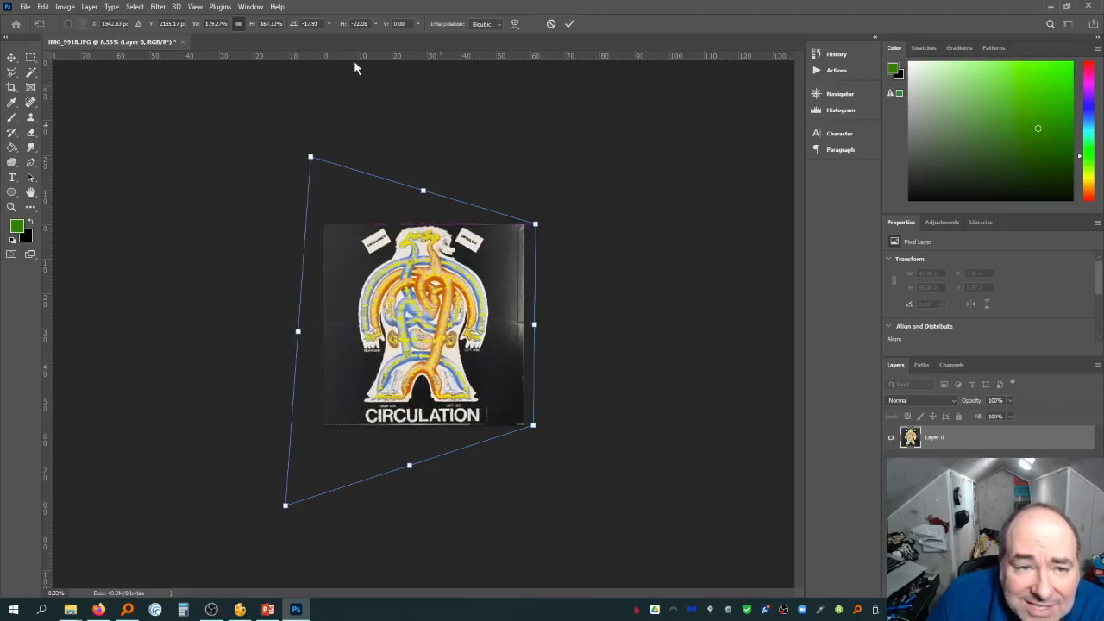
Nudge the remaining corner and right-side handles further to square the board's outline
{"action": "left_click", "coordinate": [195, 6]}
{"action": "left_click", "coordinate": [246, 280]}
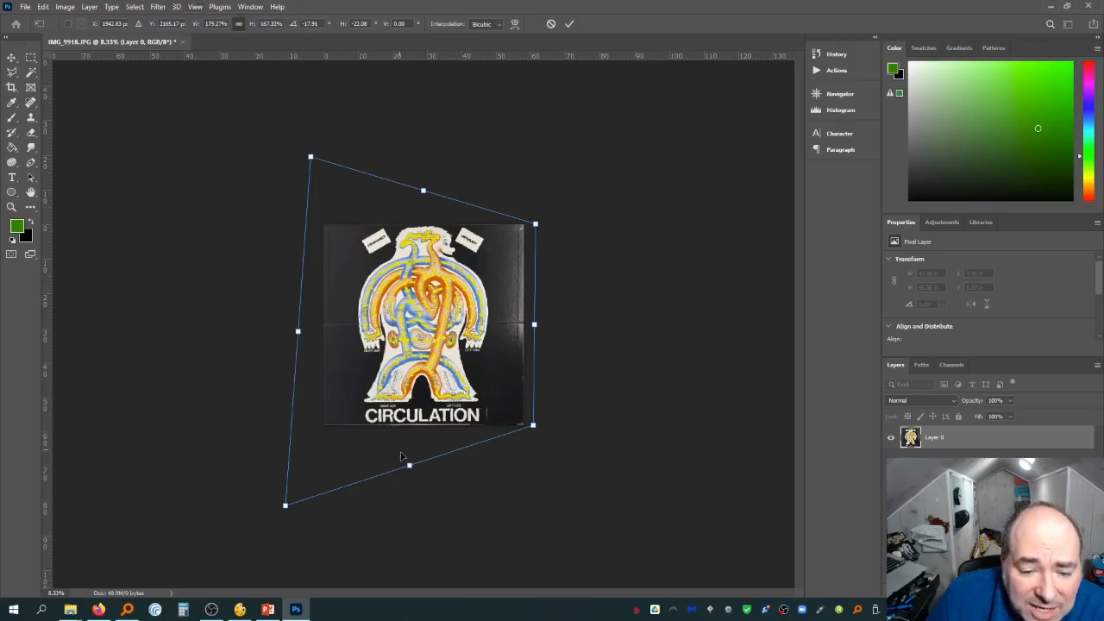
{"action": "left_click_drag", "start_coordinate": [410, 466], "coordinate": [409, 467]}
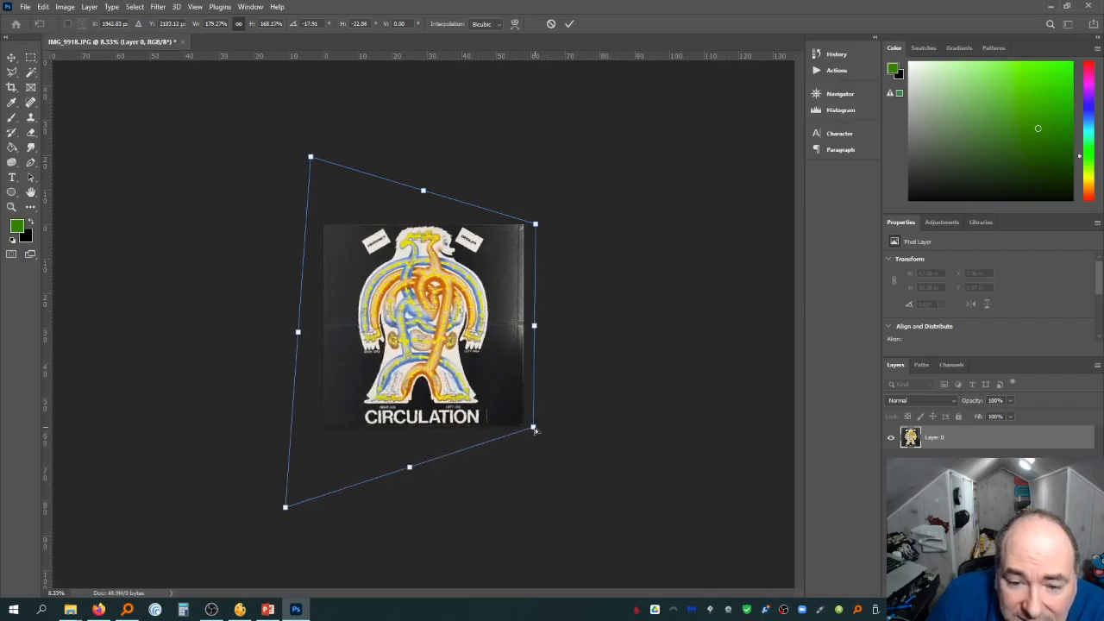
{"action": "left_click_drag", "start_coordinate": [534, 429], "coordinate": [538, 429]}
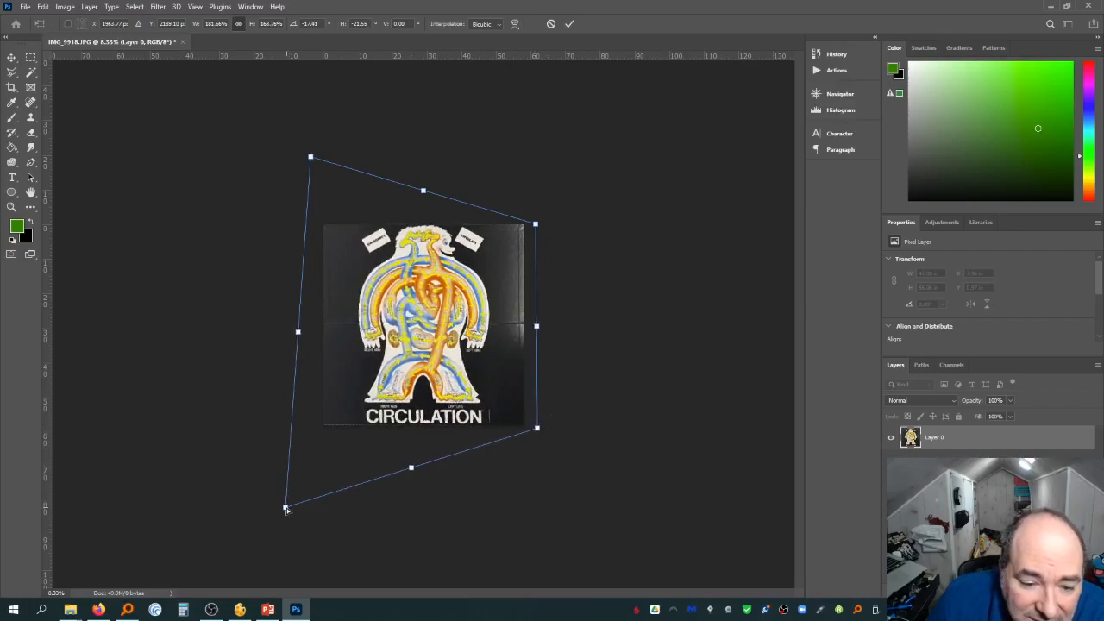
{"action": "left_click_drag", "start_coordinate": [285, 509], "coordinate": [284, 512]}
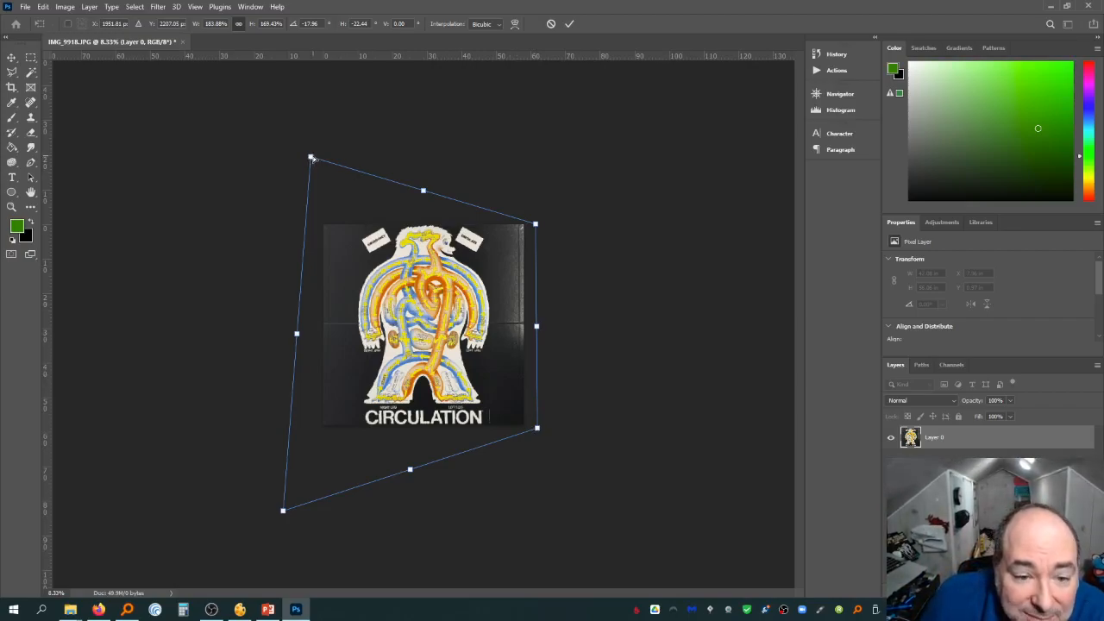
{"action": "left_click_drag", "start_coordinate": [312, 161], "coordinate": [306, 159]}
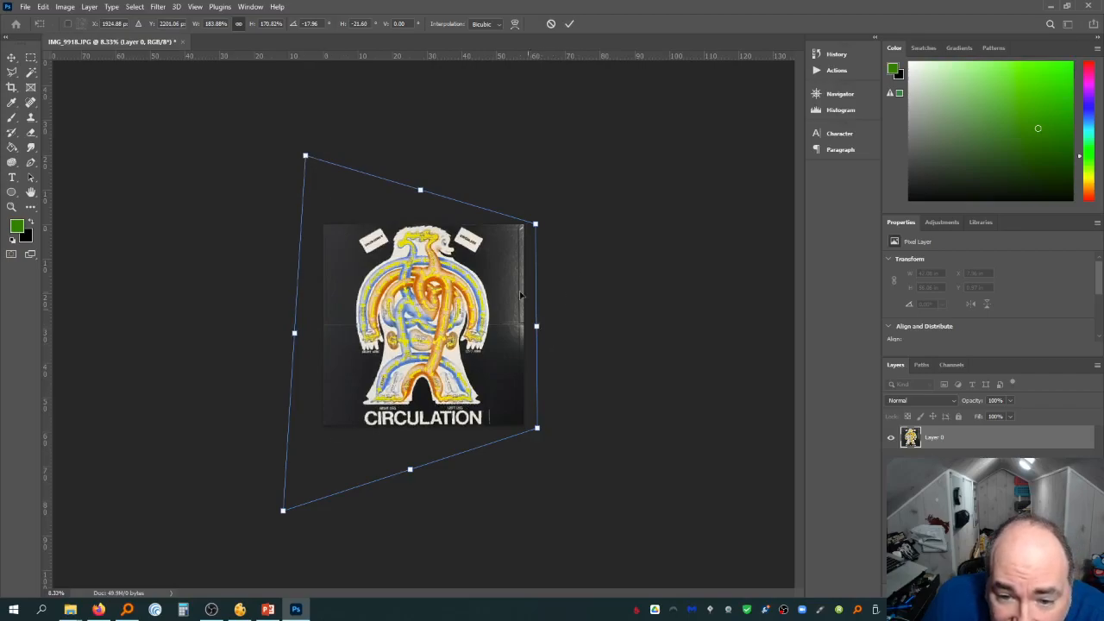
{"action": "left_click_drag", "start_coordinate": [536, 329], "coordinate": [542, 332]}
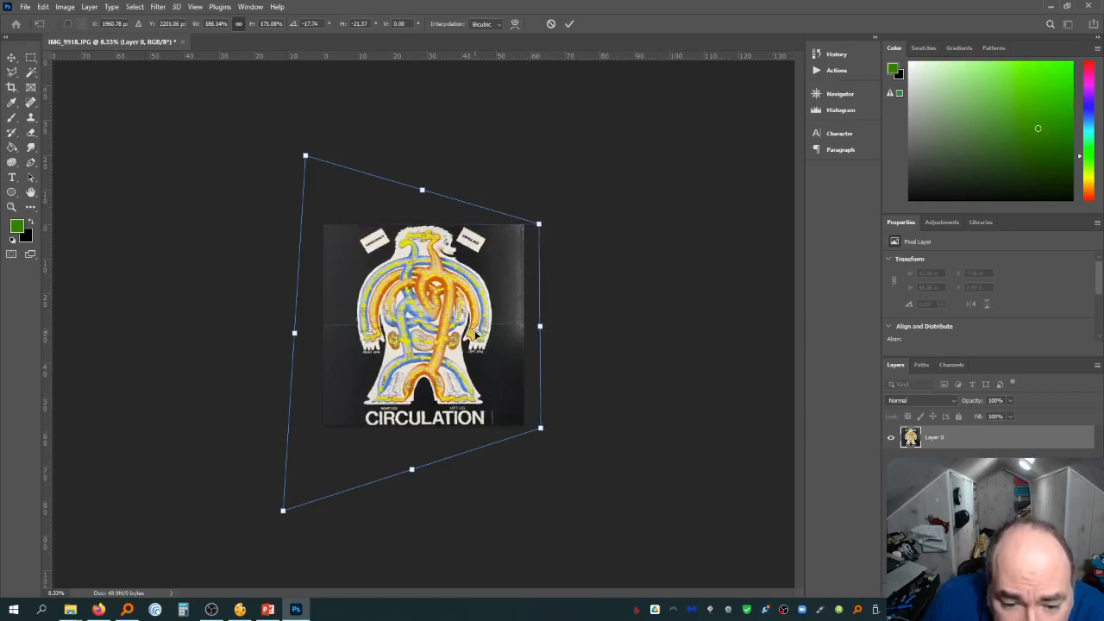
Refine the bottom-edge and lower-left corner handles up close, then commit the Distort transform
{"action": "scroll", "coordinate": [444, 351], "scroll_direction": "up", "scroll_amount": 3}
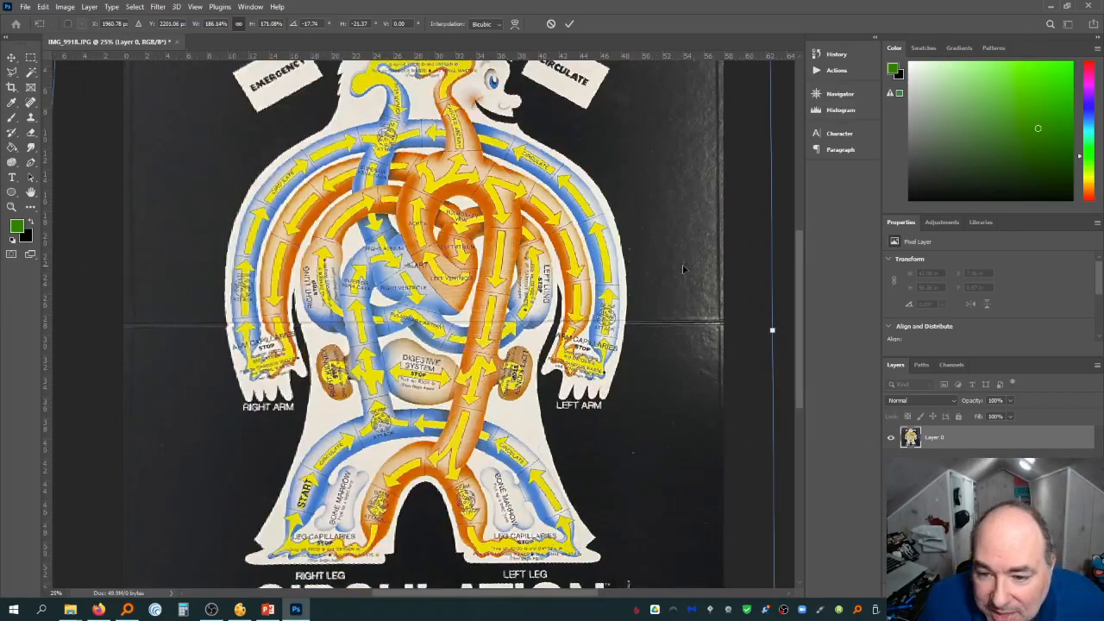
{"action": "left_click_drag", "start_coordinate": [803, 296], "coordinate": [799, 391]}
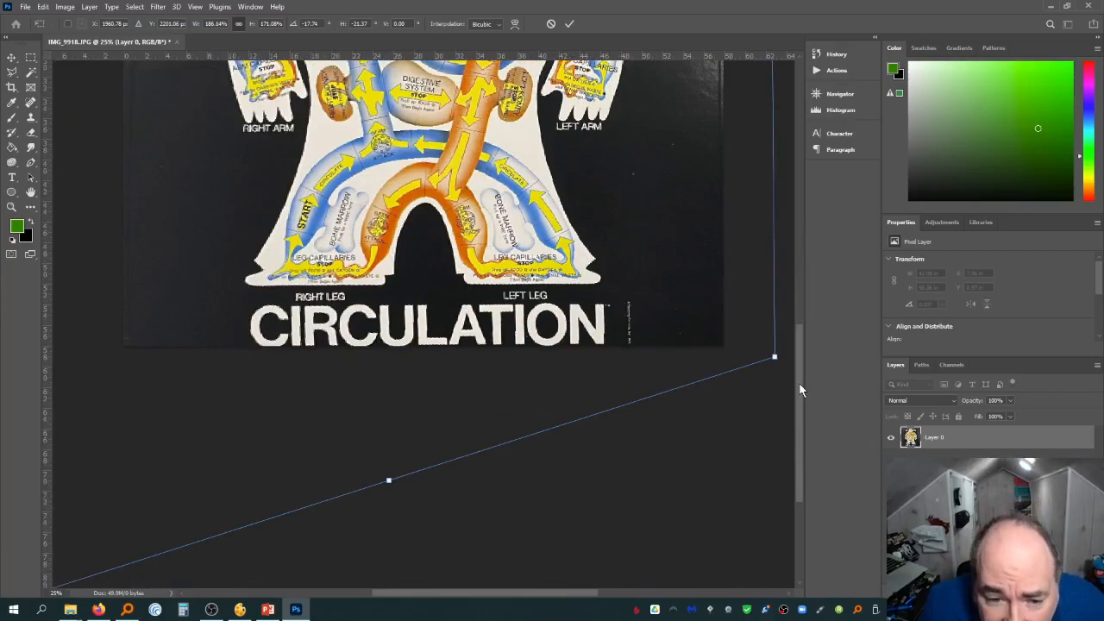
{"action": "scroll", "coordinate": [374, 375], "scroll_direction": "up", "scroll_amount": 10}
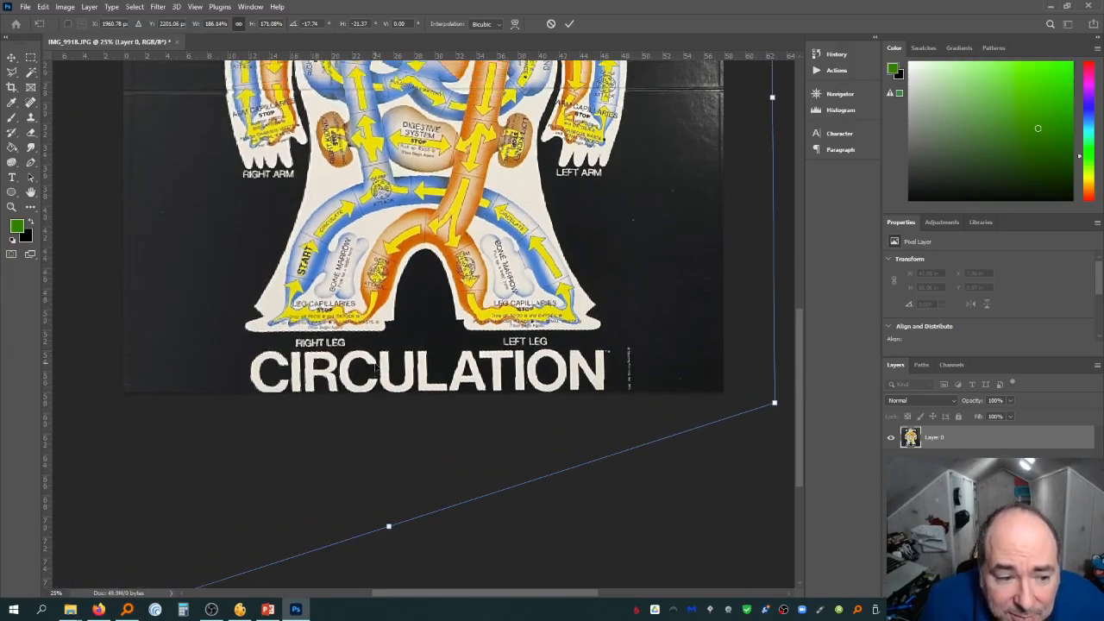
{"action": "scroll", "coordinate": [375, 360], "scroll_direction": "up", "scroll_amount": 3}
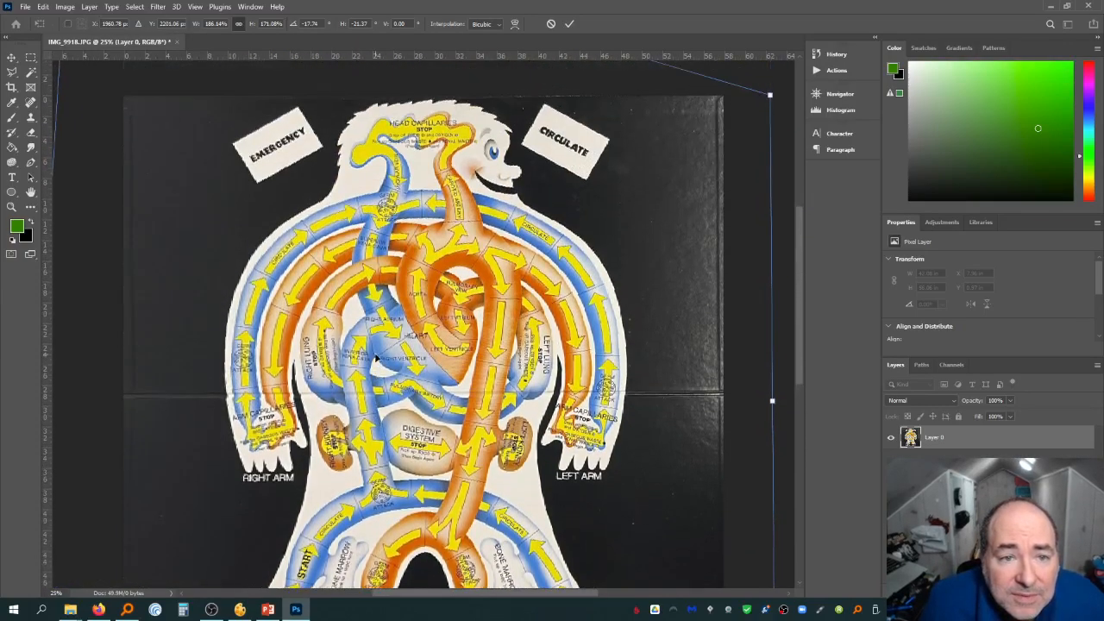
{"action": "scroll", "coordinate": [375, 355], "scroll_direction": "down", "scroll_amount": 12}
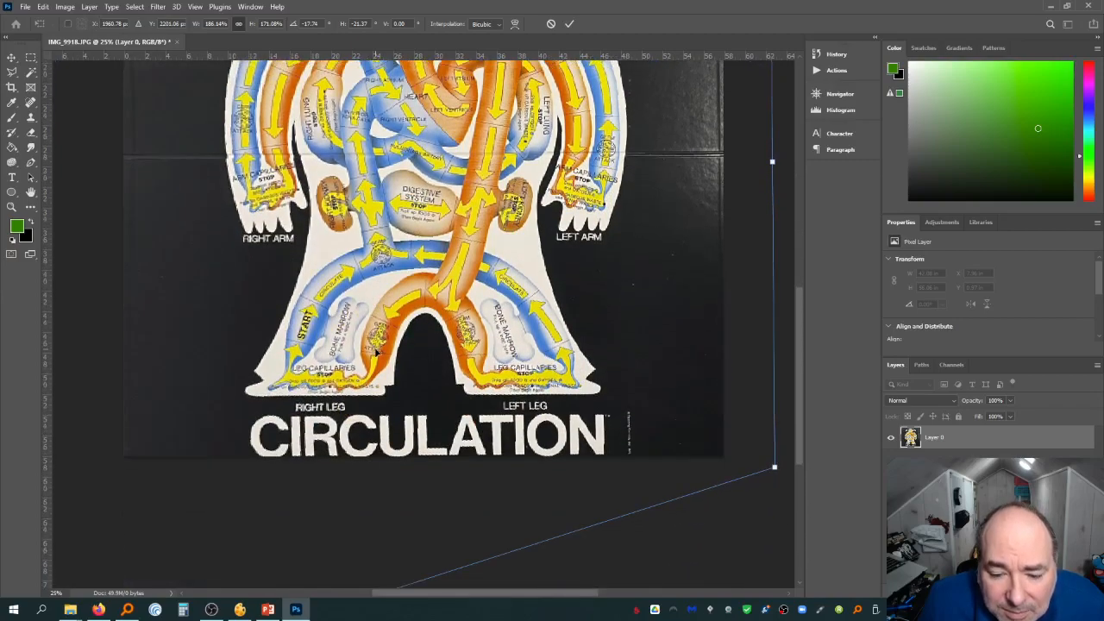
{"action": "scroll", "coordinate": [375, 362], "scroll_direction": "down", "scroll_amount": 2}
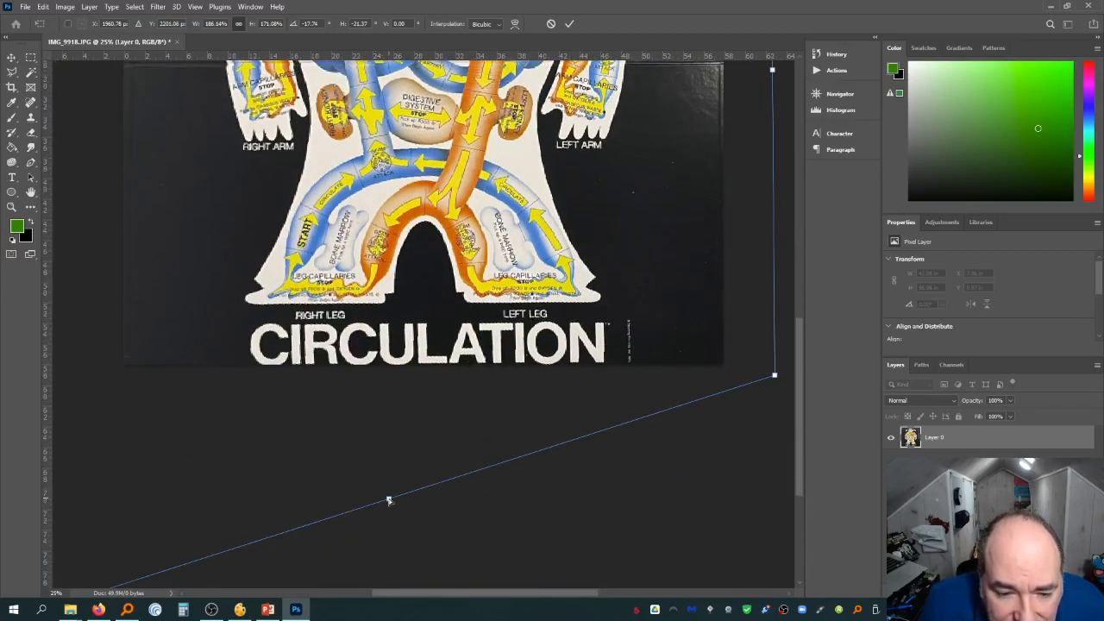
{"action": "mouse_move", "coordinate": [388, 499]}
{"action": "left_mouse_down"}
{"action": "mouse_move", "coordinate": [368, 494]}
{"action": "mouse_move", "coordinate": [382, 496]}
{"action": "left_mouse_up"}
{"action": "scroll", "coordinate": [373, 452], "scroll_direction": "up", "scroll_amount": 5}
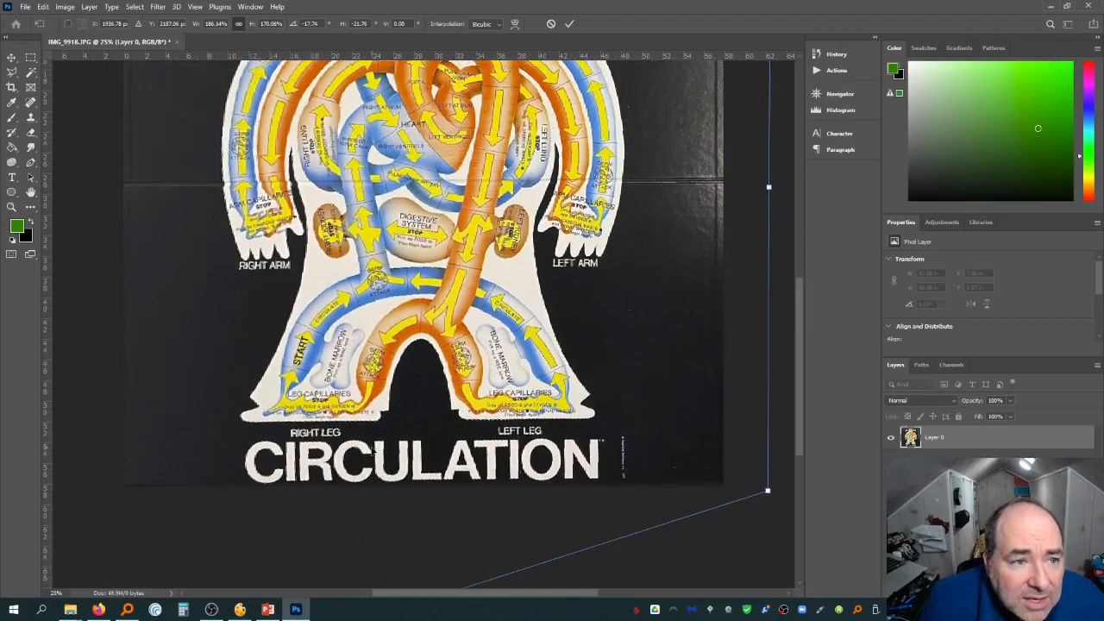
{"action": "scroll", "coordinate": [373, 447], "scroll_direction": "up", "scroll_amount": 1}
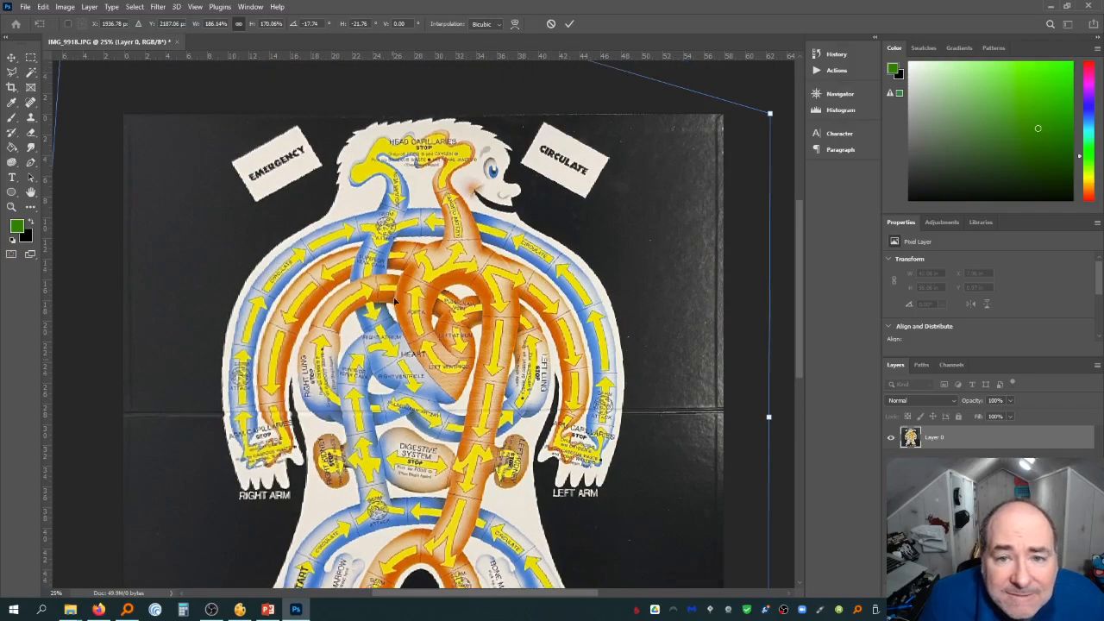
{"action": "scroll", "coordinate": [374, 287], "scroll_direction": "up", "scroll_amount": 1}
{"action": "scroll", "coordinate": [382, 289], "scroll_direction": "up", "scroll_amount": 3}
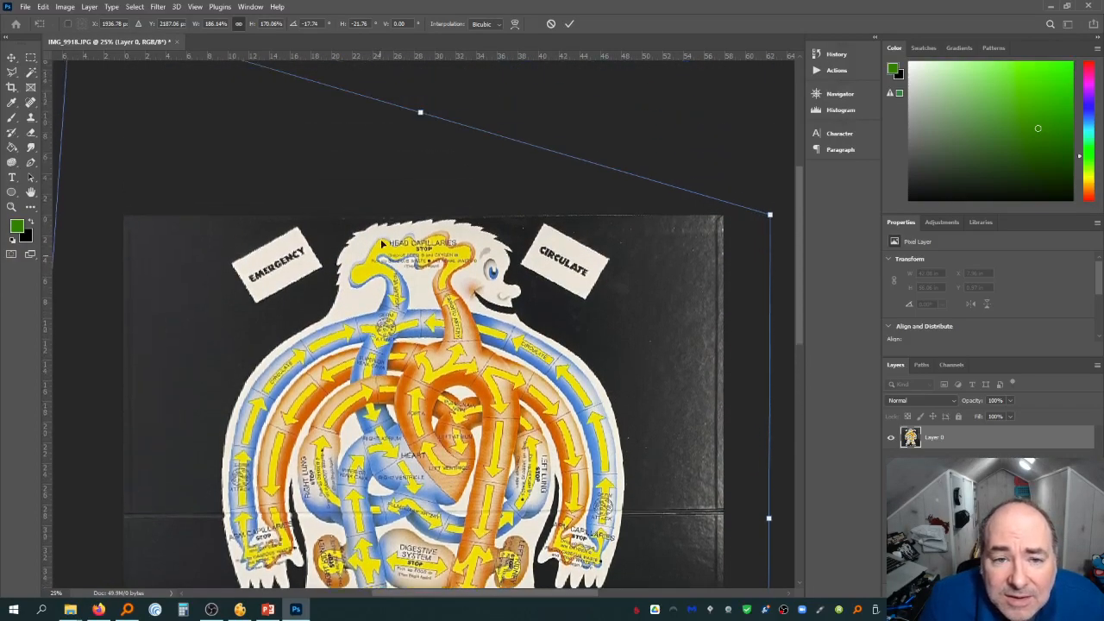
{"action": "left_click_drag", "start_coordinate": [421, 111], "coordinate": [421, 111]}
{"action": "scroll", "coordinate": [434, 297], "scroll_direction": "down", "scroll_amount": 7}
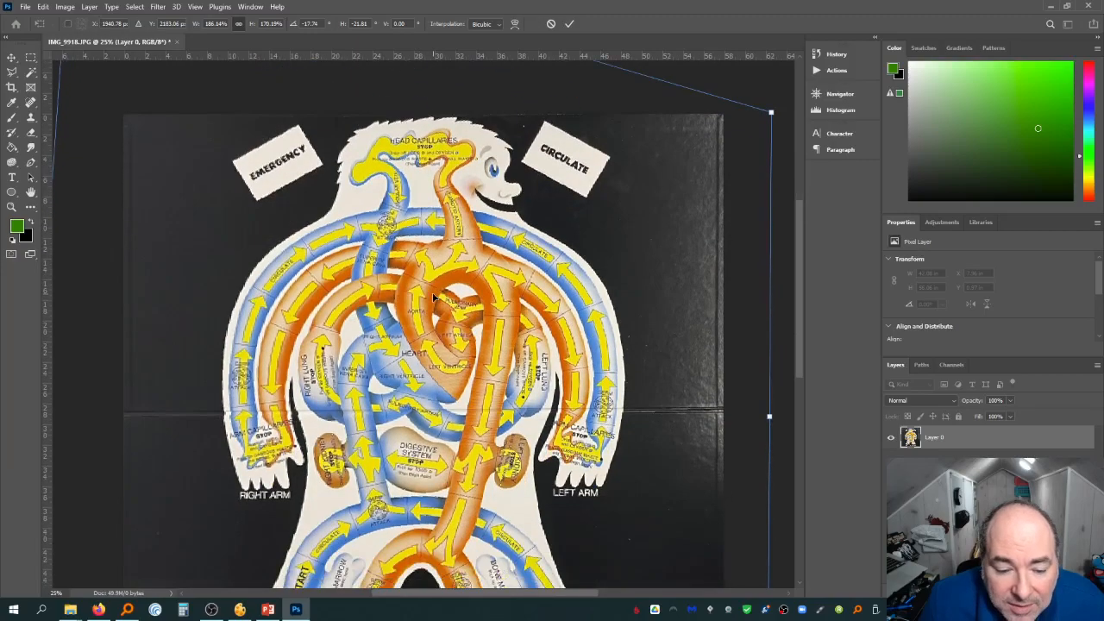
{"action": "scroll", "coordinate": [434, 296], "scroll_direction": "down", "scroll_amount": 6}
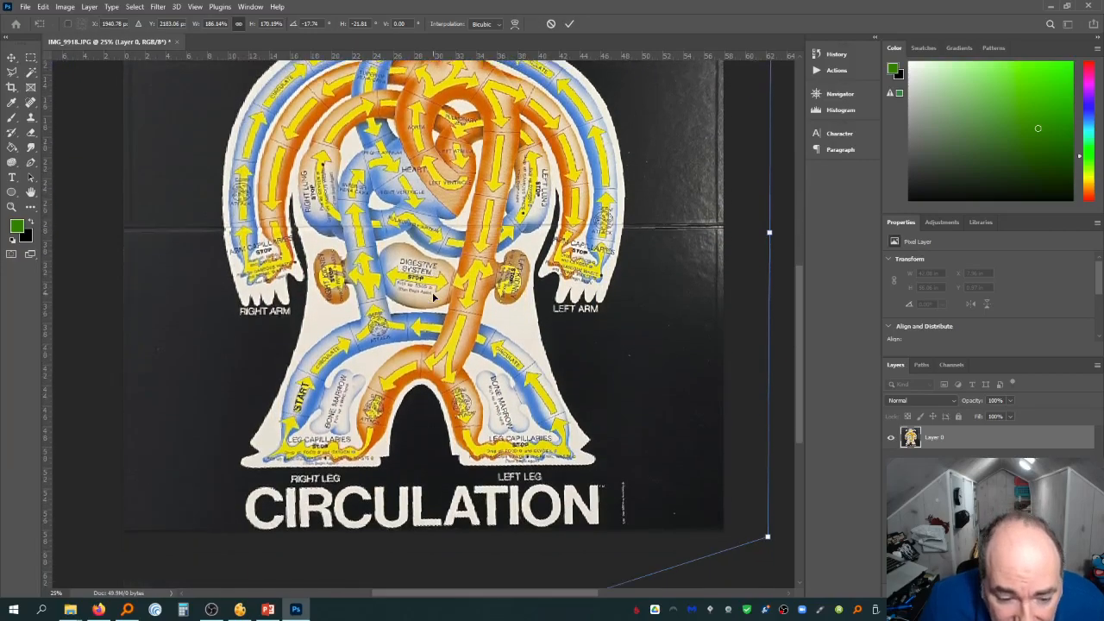
{"action": "scroll", "coordinate": [429, 422], "scroll_direction": "down", "scroll_amount": 4}
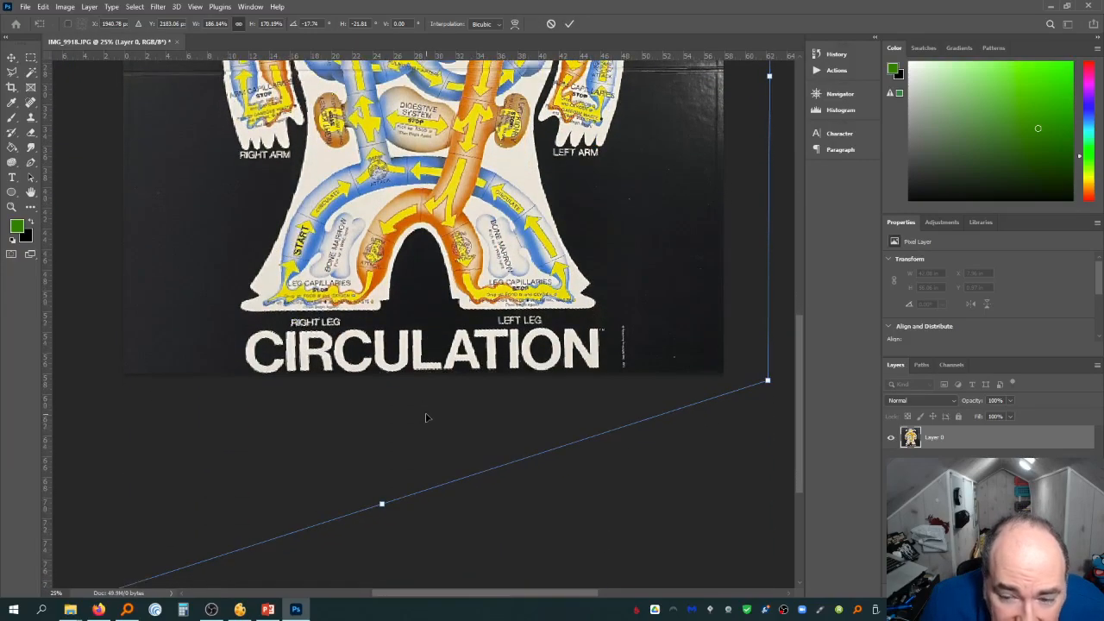
{"action": "scroll", "coordinate": [384, 462], "scroll_direction": "down", "scroll_amount": 3}
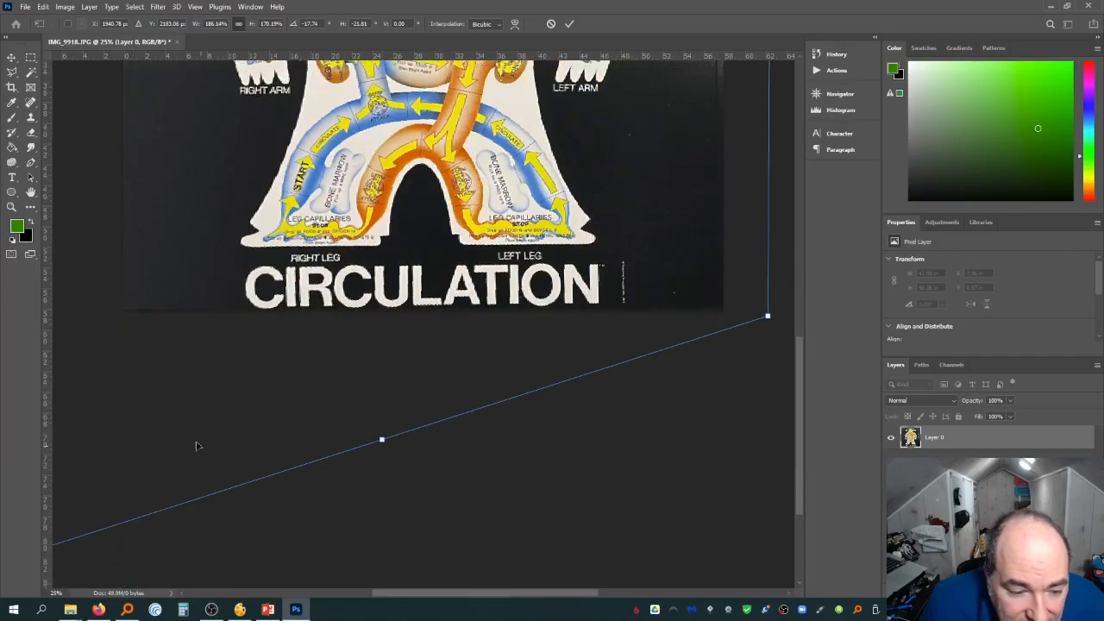
{"action": "scroll", "coordinate": [397, 593], "scroll_direction": "left", "scroll_amount": 7}
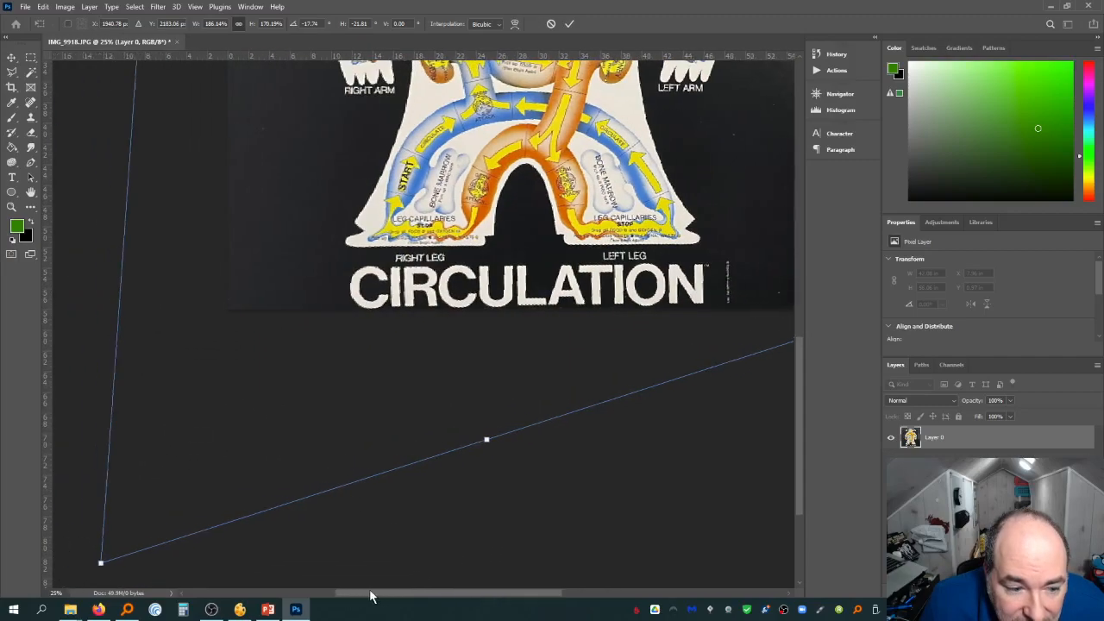
{"action": "left_click_drag", "start_coordinate": [169, 565], "coordinate": [169, 559]}
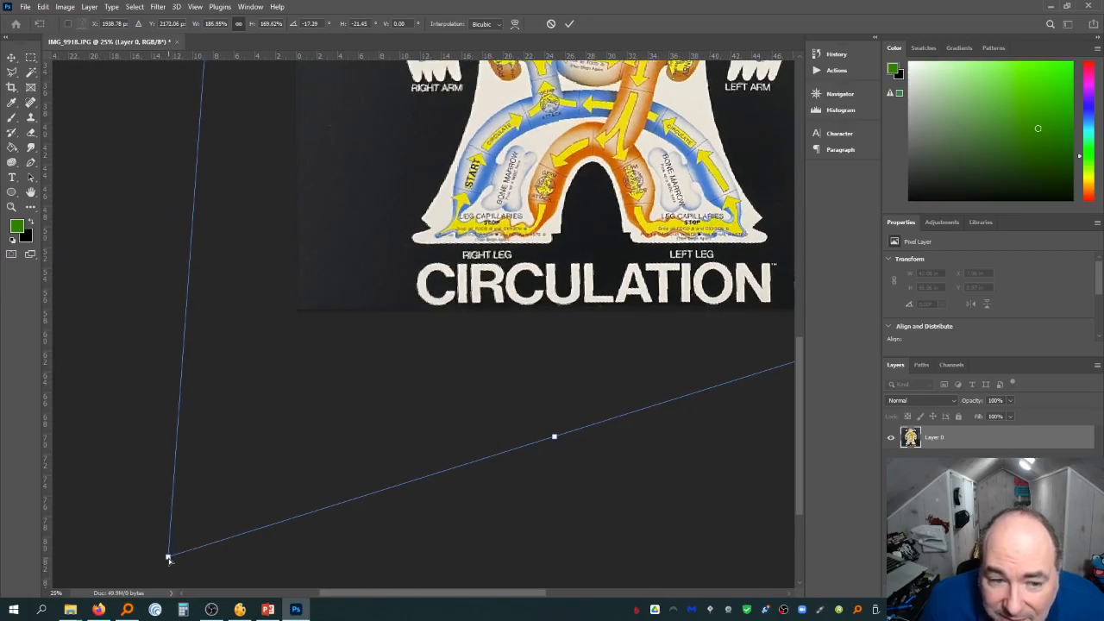
{"action": "scroll", "coordinate": [284, 474], "scroll_direction": "up", "scroll_amount": 10}
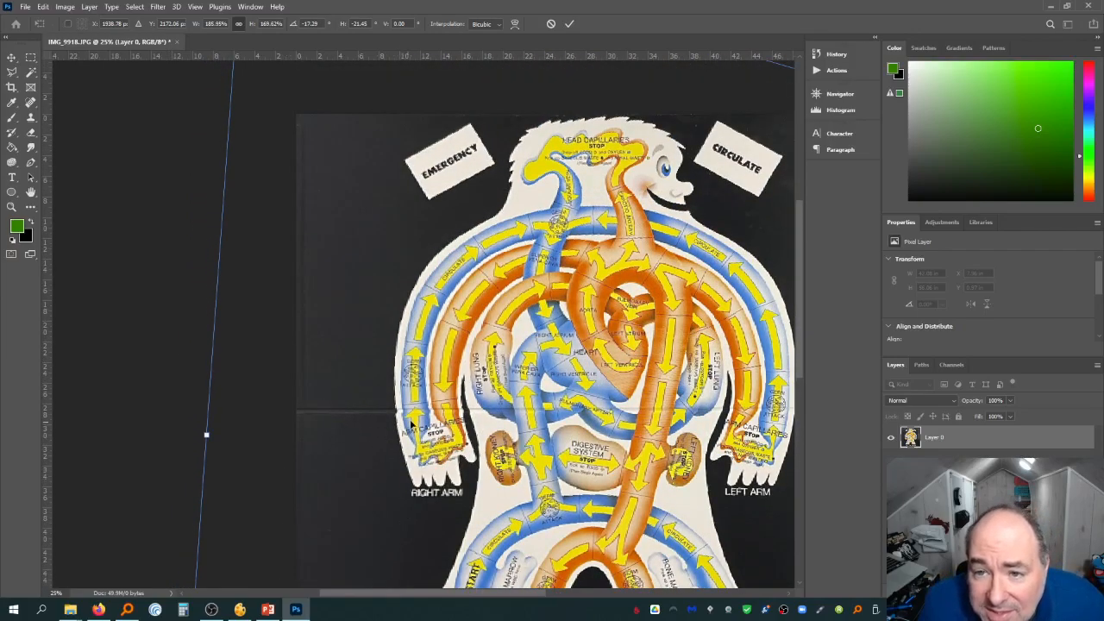
{"action": "scroll", "coordinate": [412, 425], "scroll_direction": "up", "scroll_amount": 2}
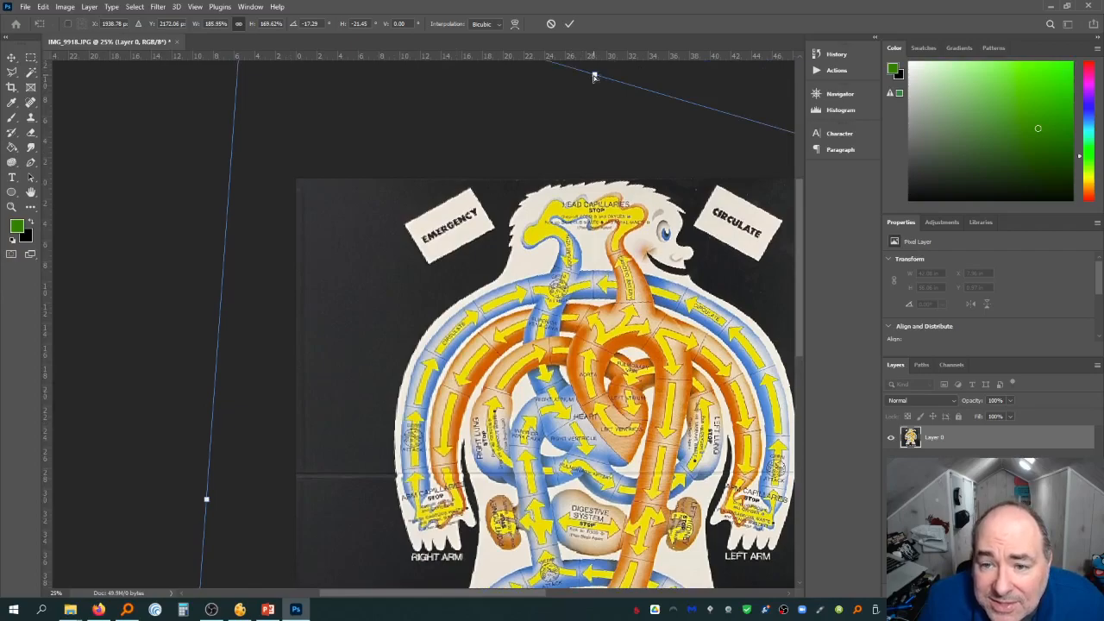
{"action": "left_click_drag", "start_coordinate": [594, 76], "coordinate": [593, 77]}
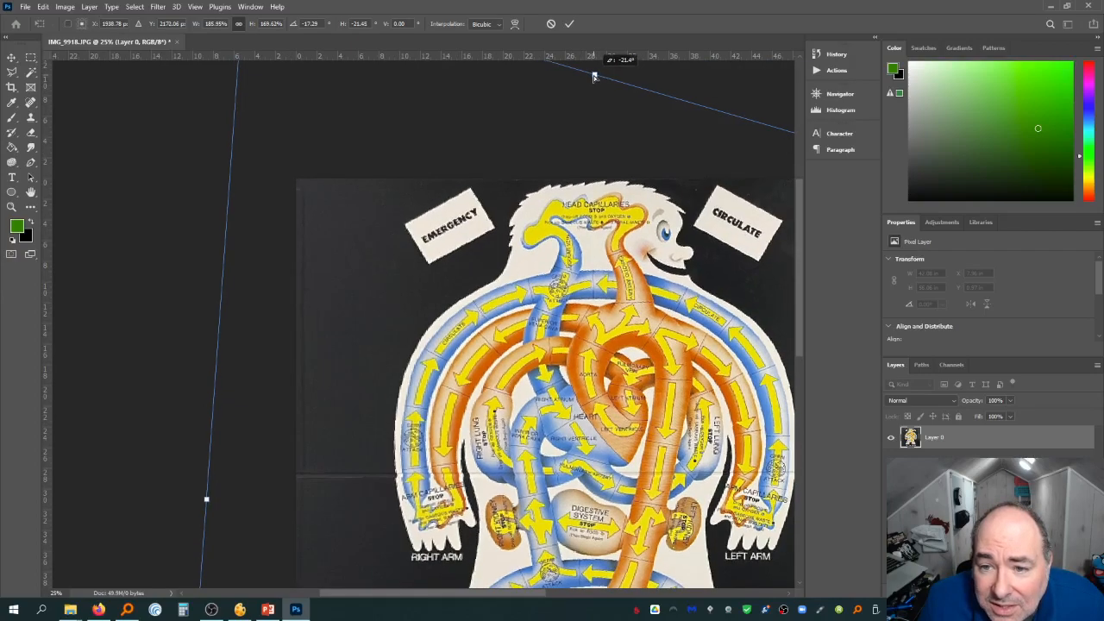
{"action": "scroll", "coordinate": [476, 412], "scroll_direction": "down", "scroll_amount": 7}
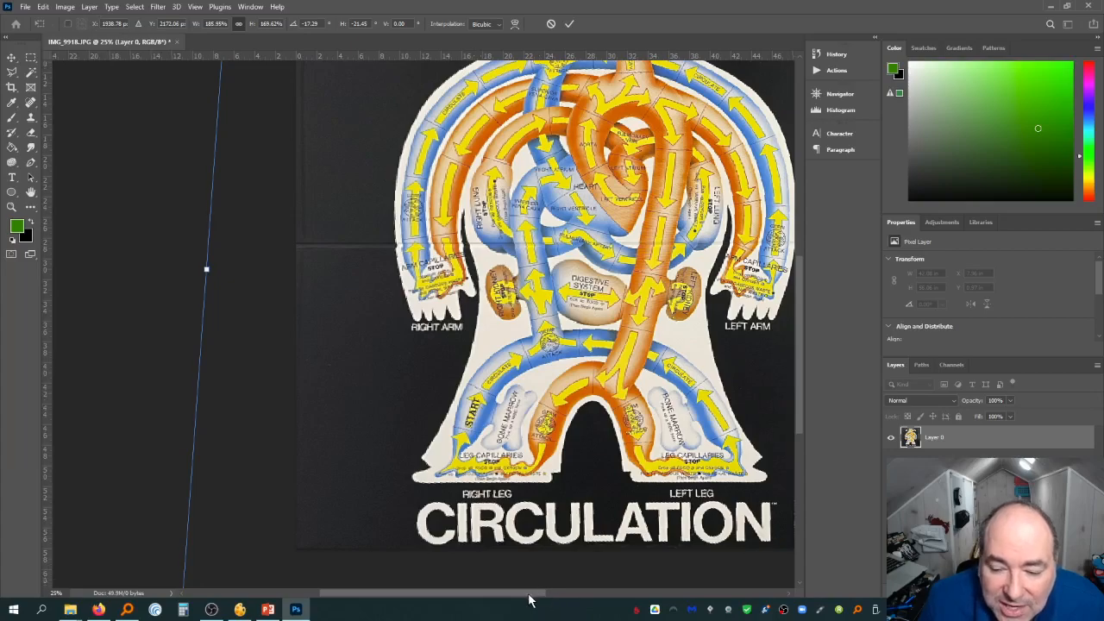
{"action": "left_click_drag", "start_coordinate": [530, 595], "coordinate": [569, 589]}
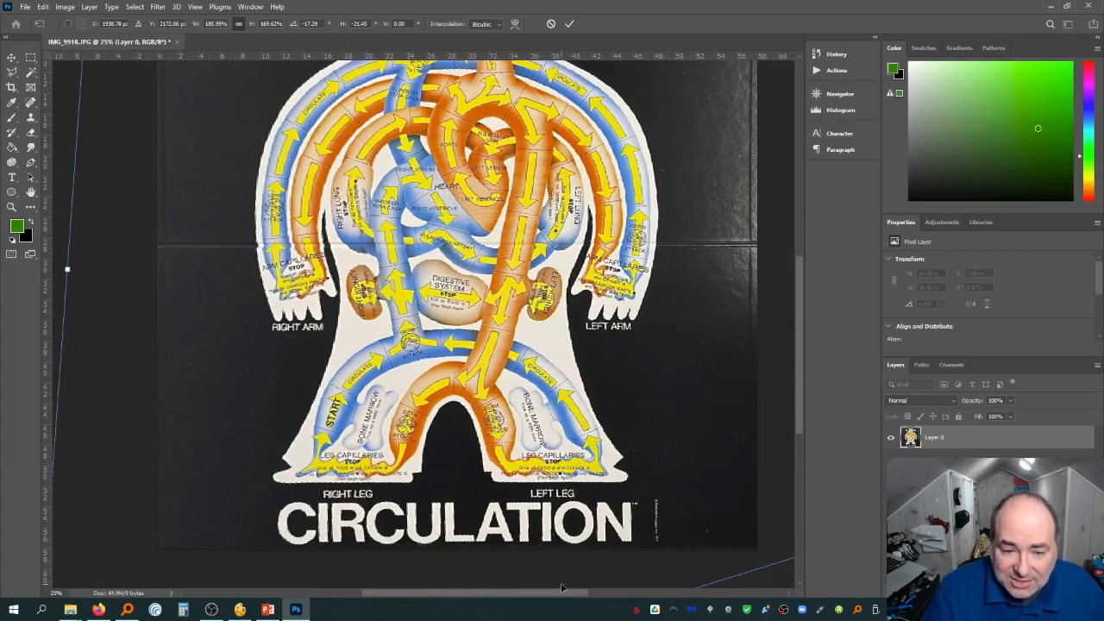
{"action": "key", "text": "Return"}
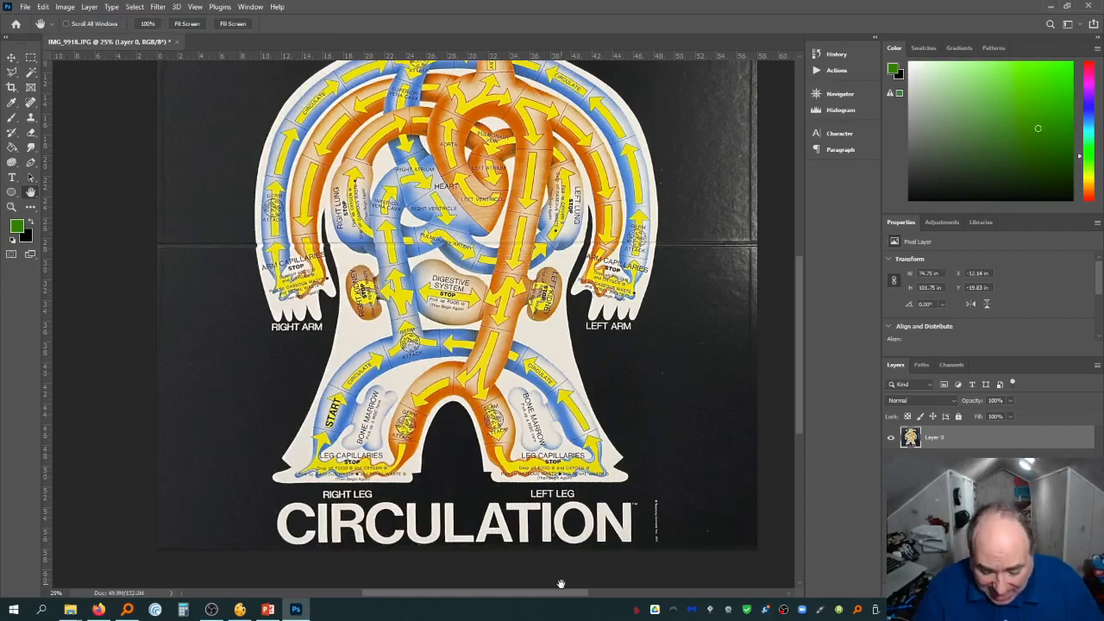
Apply a Levels adjustment setting the black input to 51 and the white input to 240
{"action": "key", "text": "ctrl+minus"}
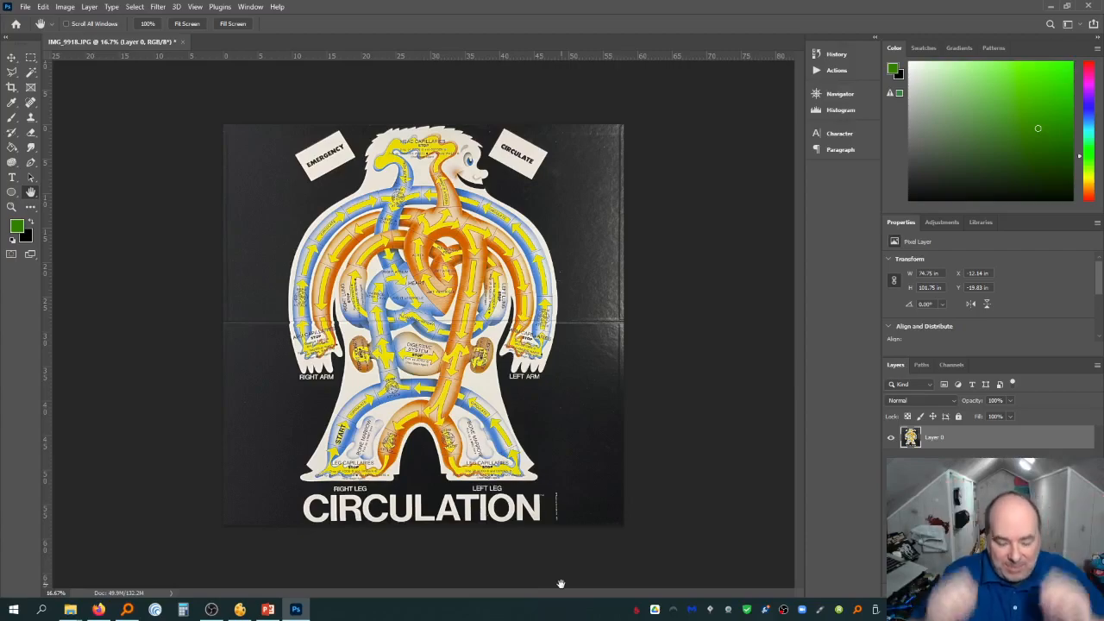
{"action": "key", "text": "ctrl+l"}
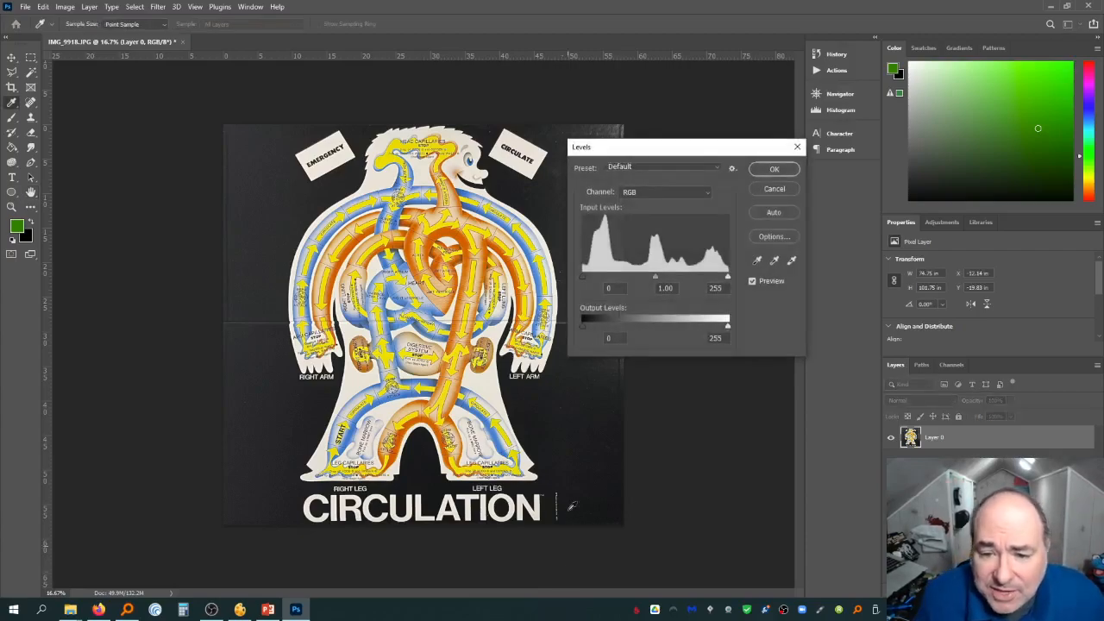
{"action": "left_click_drag", "start_coordinate": [586, 280], "coordinate": [614, 276]}
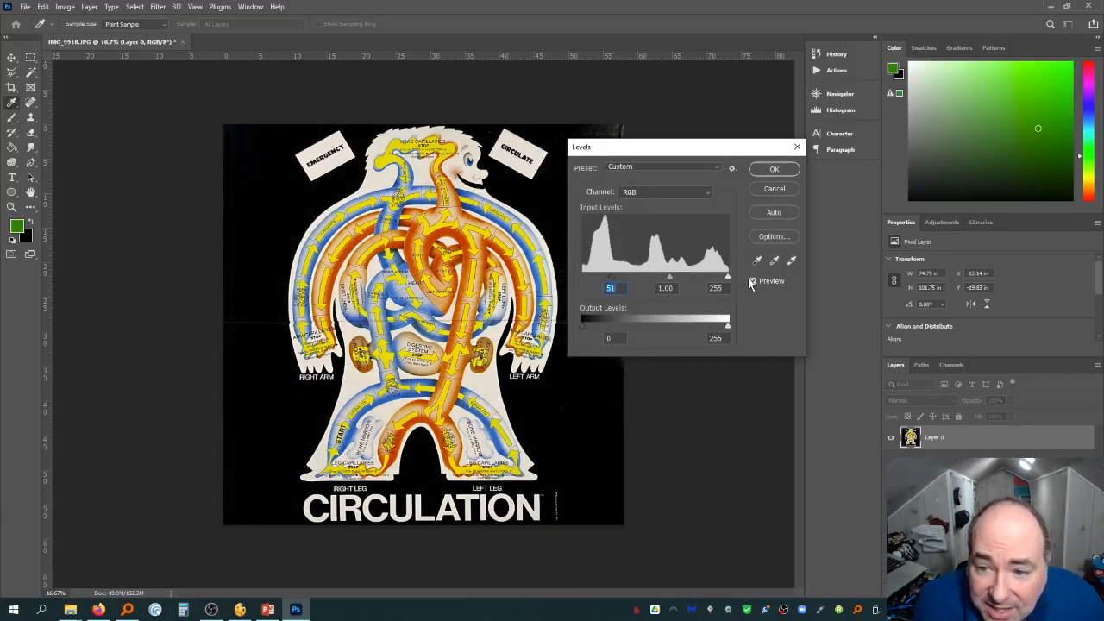
{"action": "left_click_drag", "start_coordinate": [727, 278], "coordinate": [720, 278]}
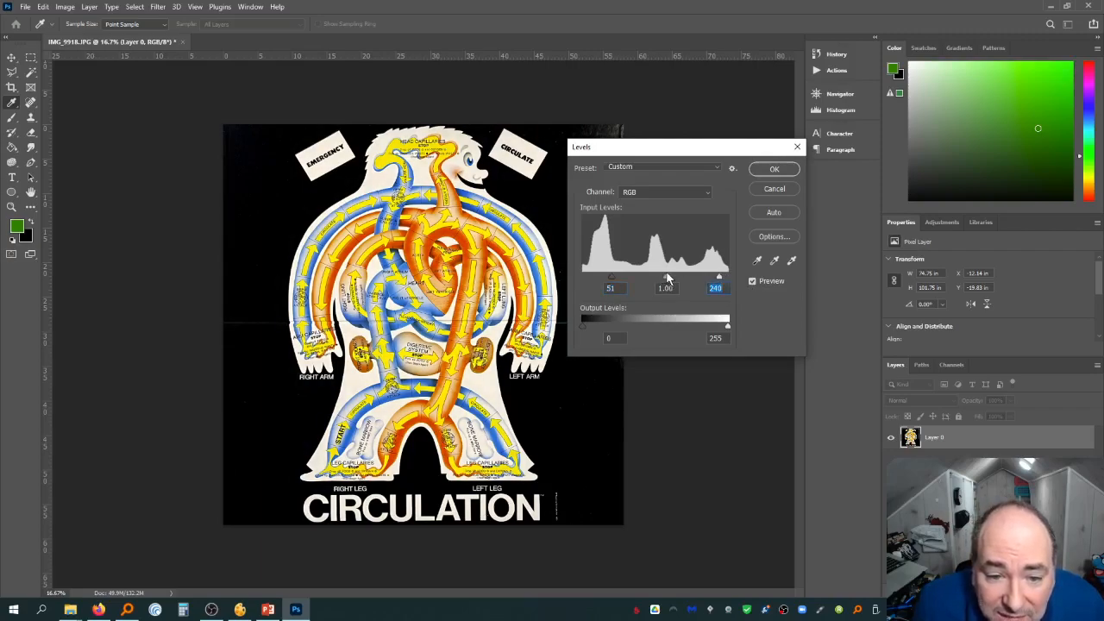
{"action": "left_click", "coordinate": [667, 278]}
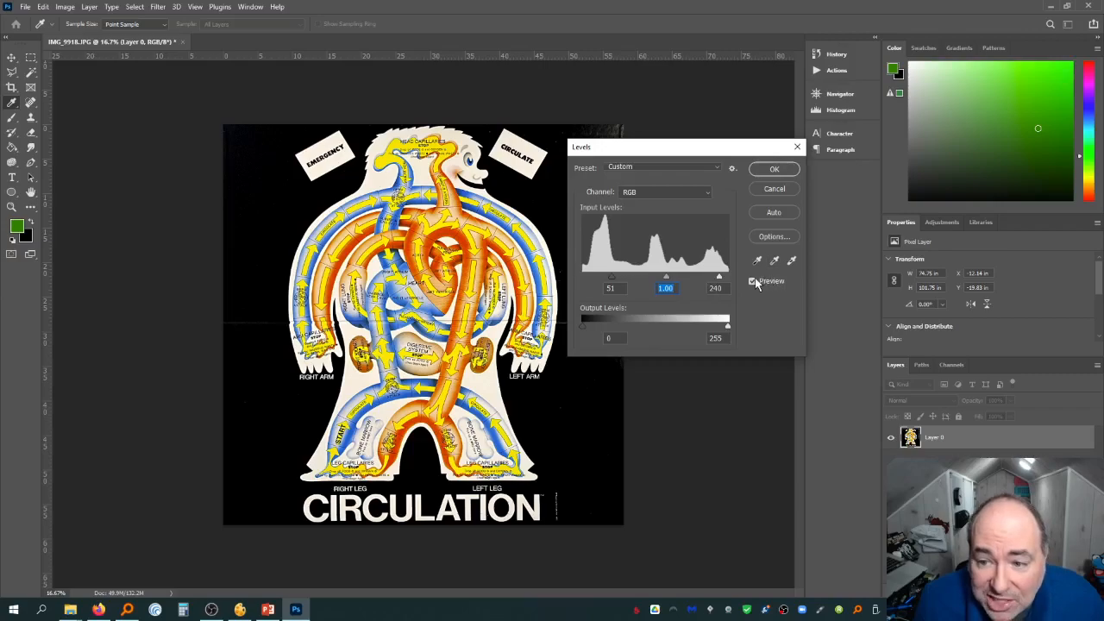
{"action": "left_click", "coordinate": [750, 281]}
{"action": "left_click", "coordinate": [751, 281]}
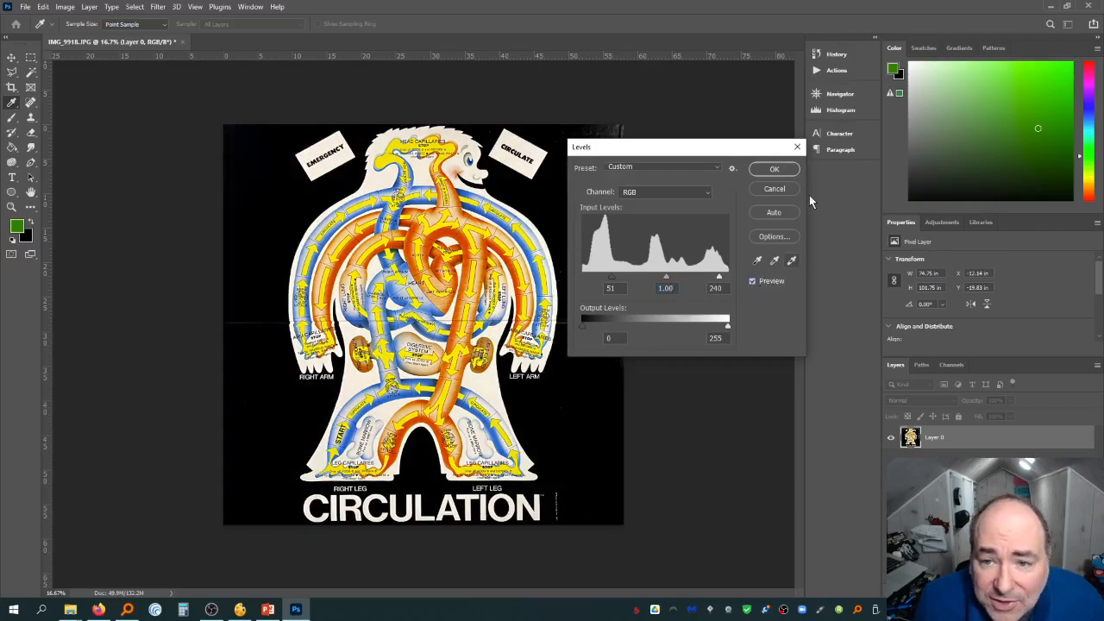
{"action": "left_click", "coordinate": [776, 169]}
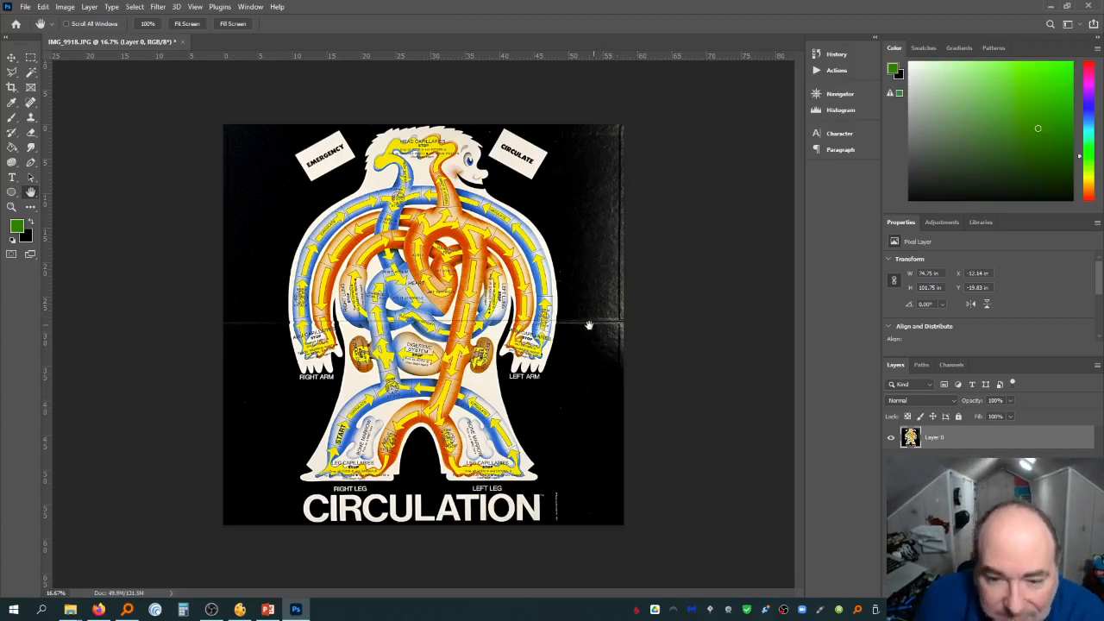
Darken the board's black background with the Burn tool, switching its range to Midtones and then Shadows
{"action": "left_click", "coordinate": [31, 151]}
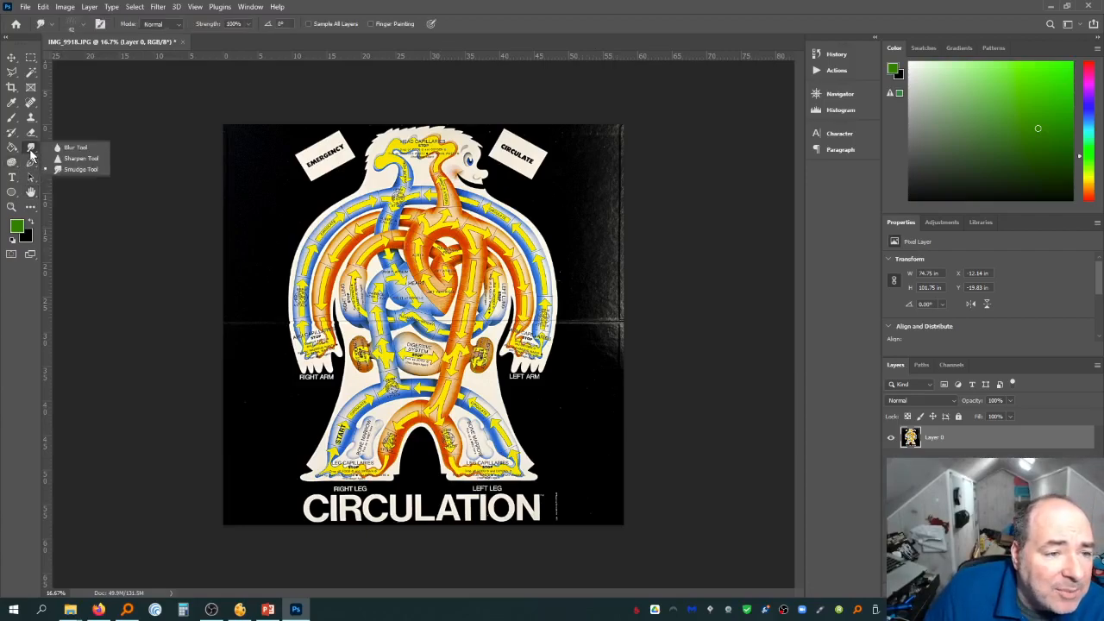
{"action": "left_click", "coordinate": [13, 163]}
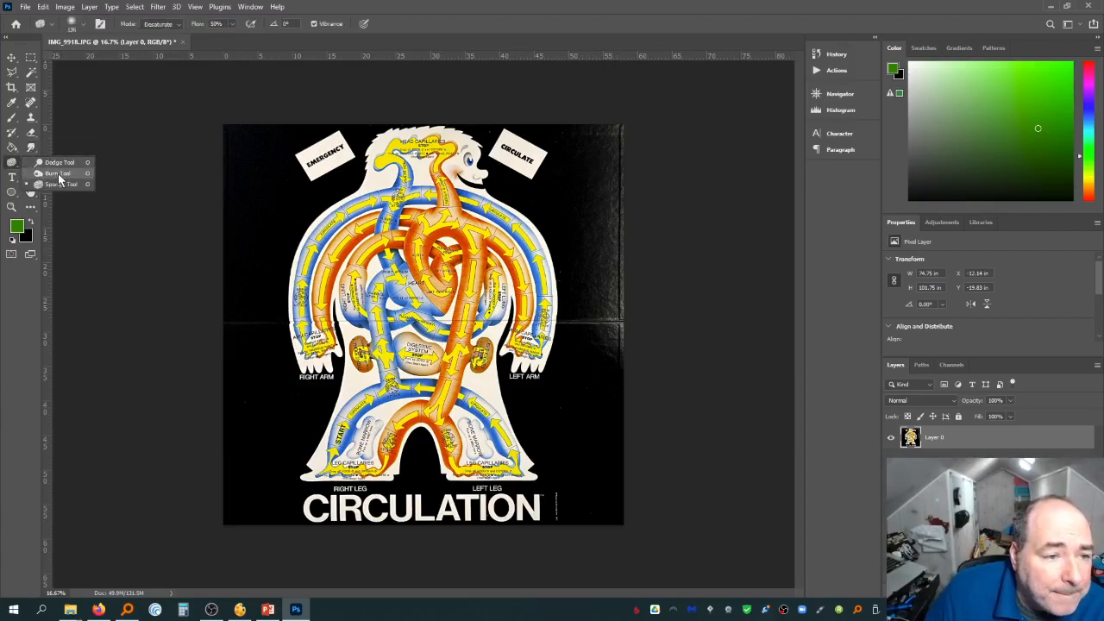
{"action": "left_click", "coordinate": [45, 162]}
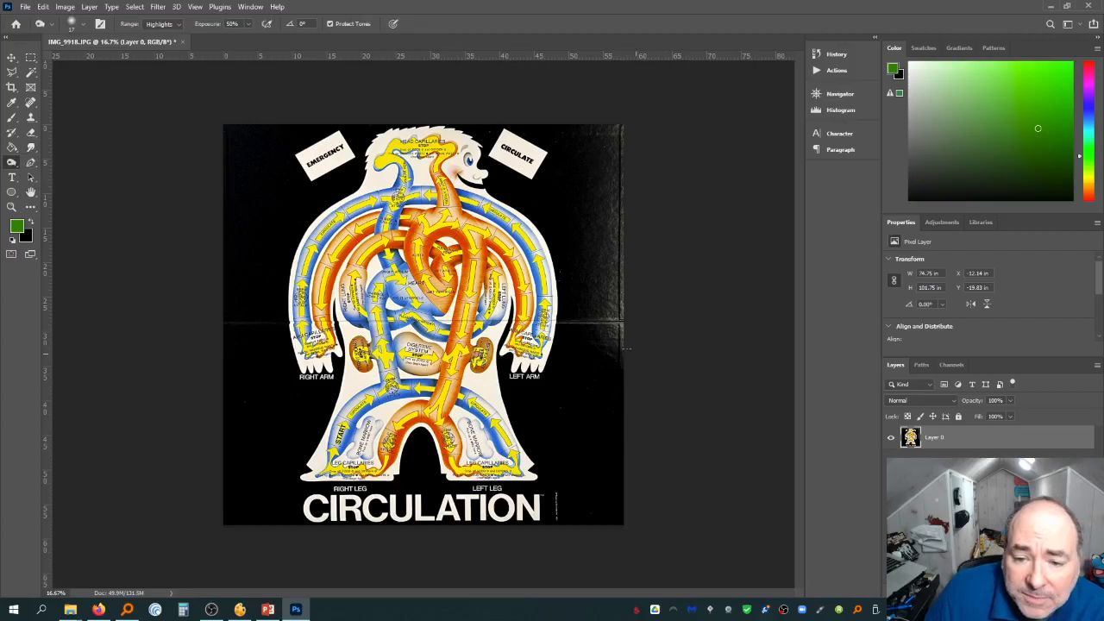
{"action": "left_click", "coordinate": [76, 25]}
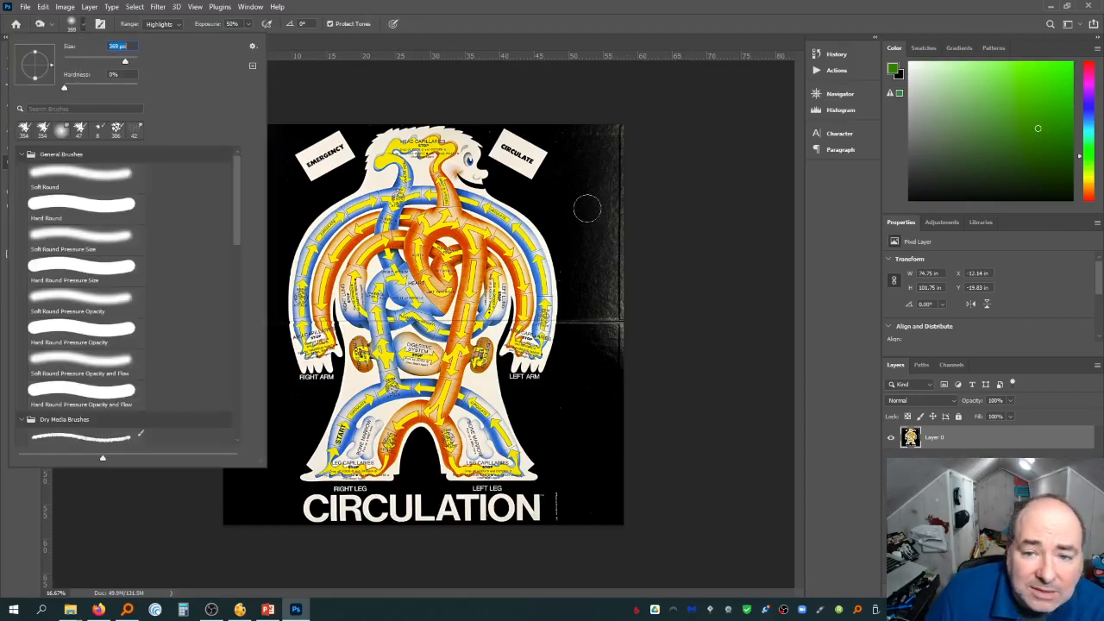
{"action": "left_click_drag", "start_coordinate": [610, 136], "coordinate": [620, 166]}
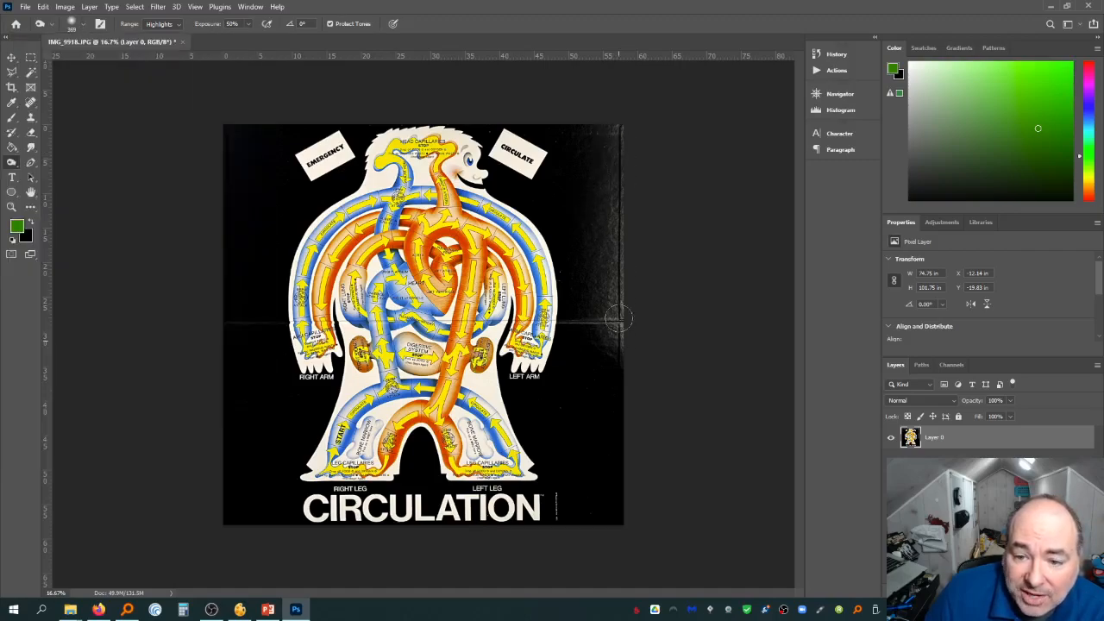
{"action": "left_click", "coordinate": [166, 24]}
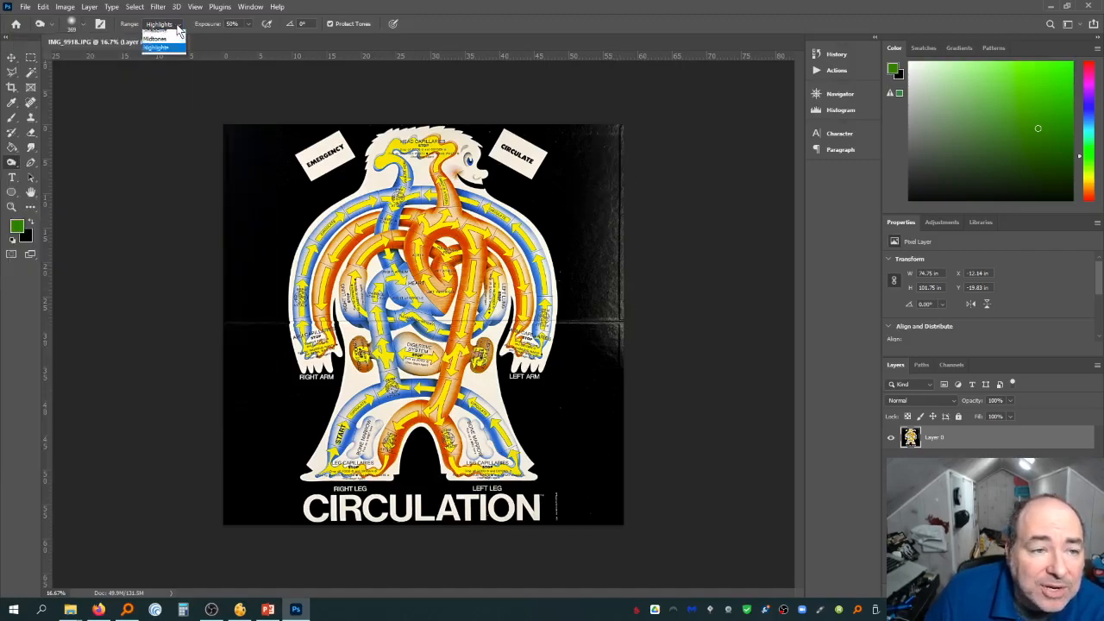
{"action": "left_click", "coordinate": [160, 43]}
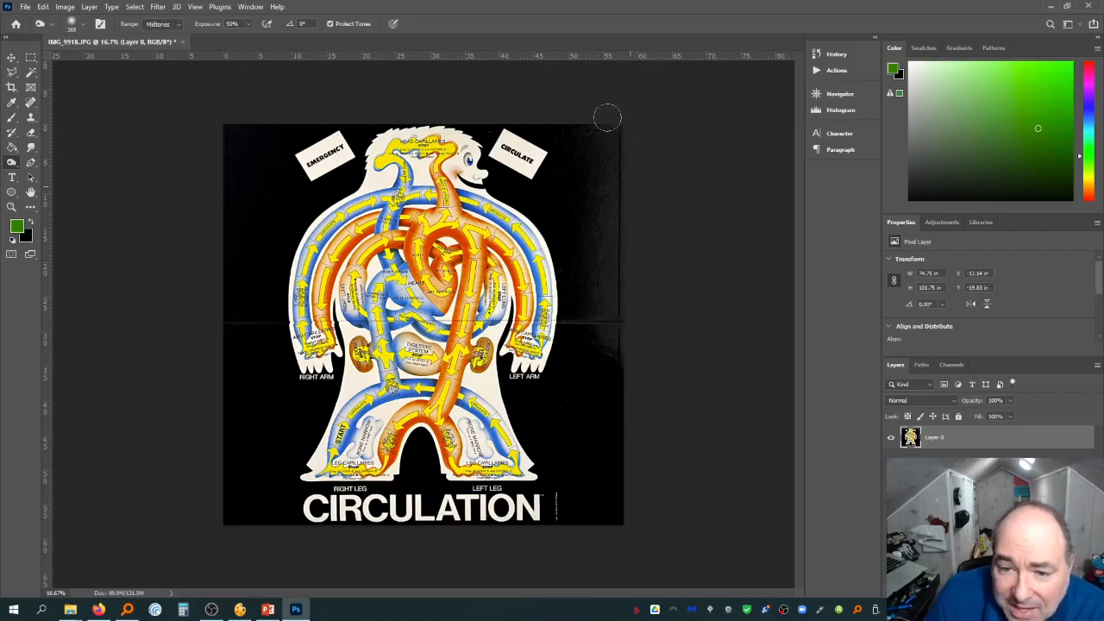
{"action": "left_click", "coordinate": [168, 27]}
{"action": "left_click", "coordinate": [157, 37]}
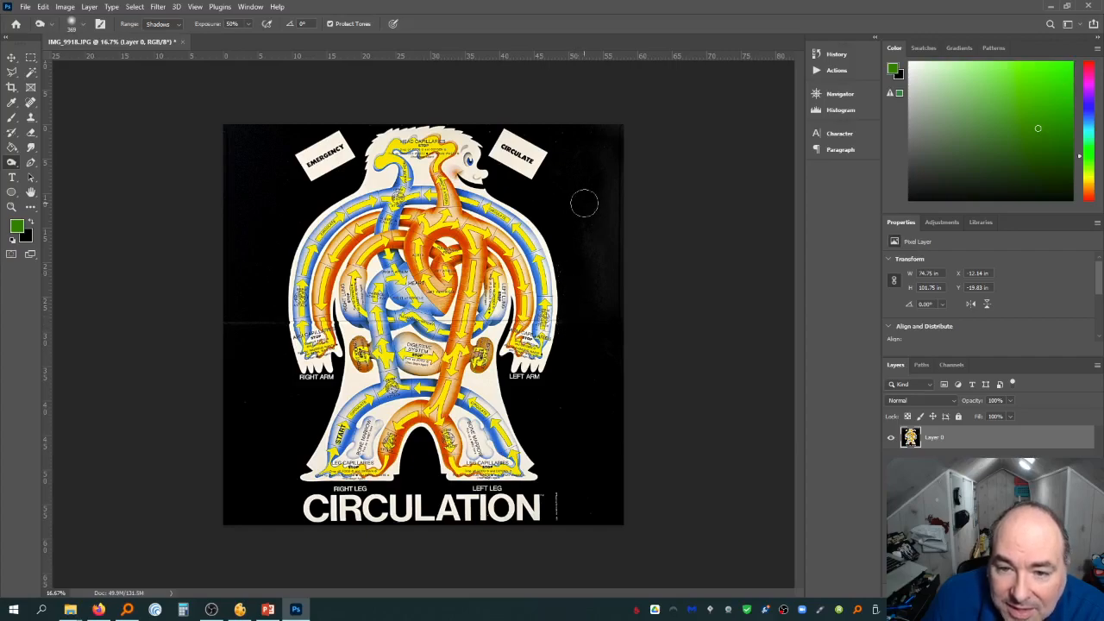
Try healing the background near the top-right corner with the Healing Brush and then the Spot Healing Brush
{"action": "left_click", "coordinate": [31, 103]}
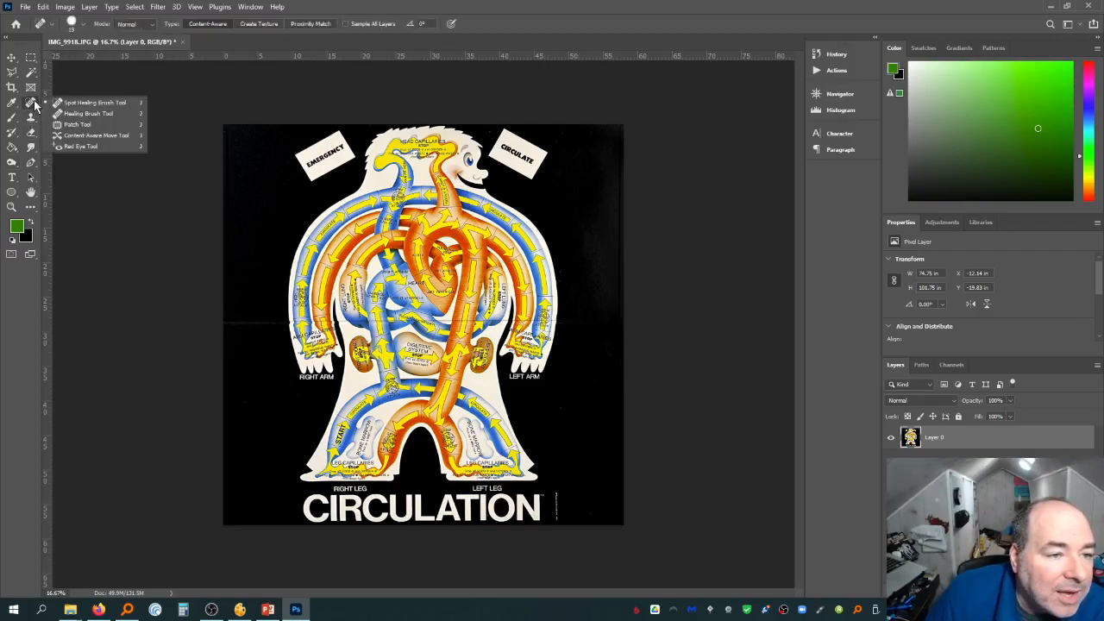
{"action": "left_click", "coordinate": [82, 114]}
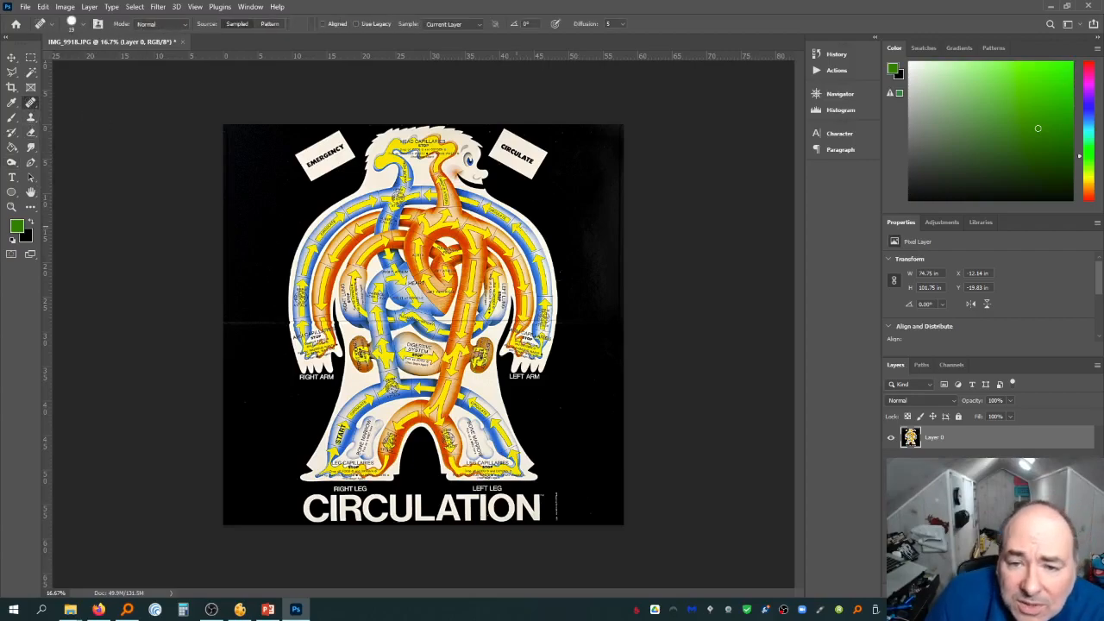
{"action": "left_click", "coordinate": [584, 222]}
{"action": "left_click", "coordinate": [538, 230]}
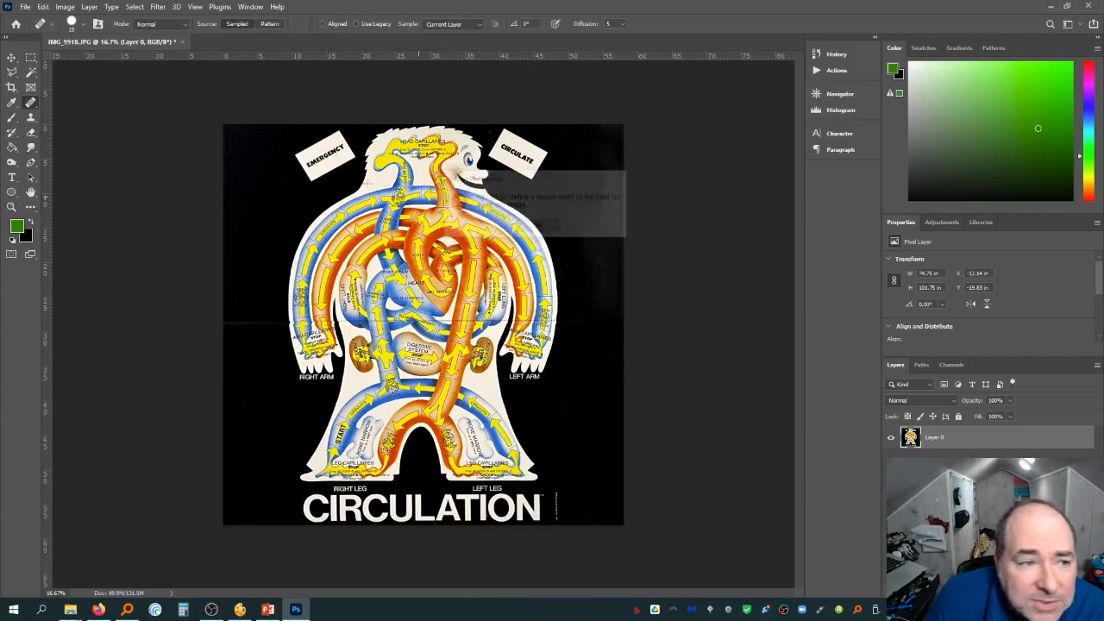
{"action": "right_click", "coordinate": [33, 105]}
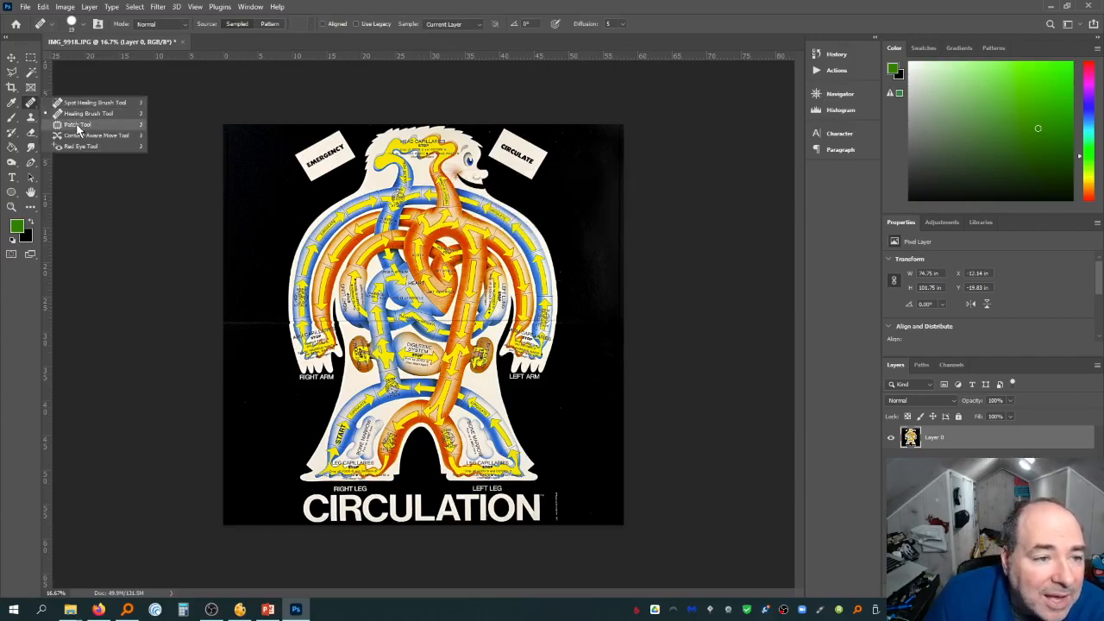
{"action": "left_click", "coordinate": [82, 101]}
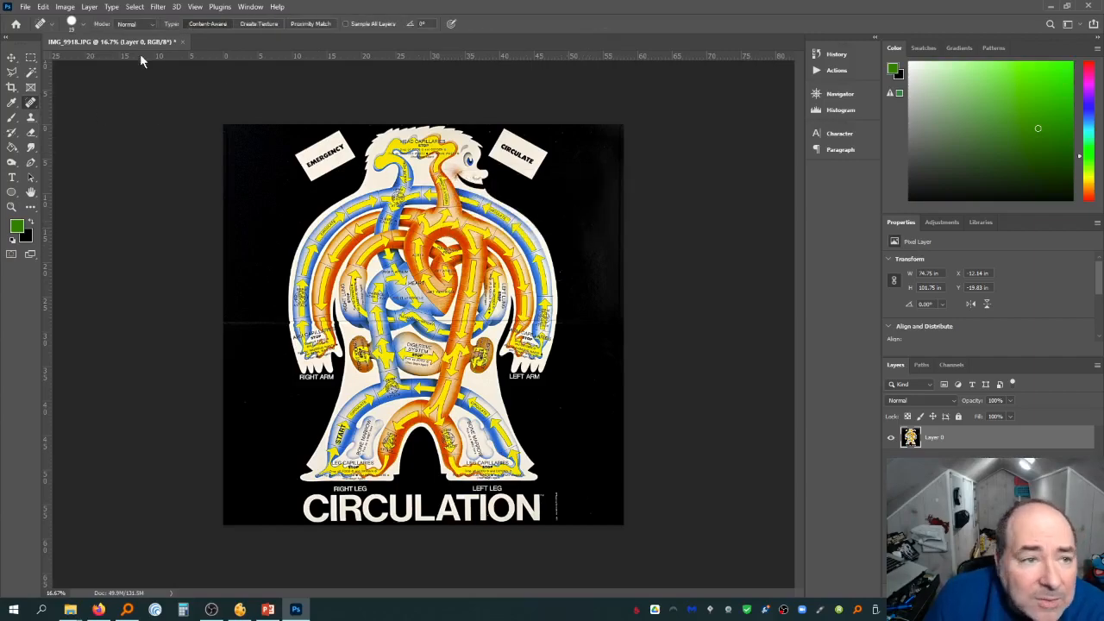
{"action": "left_click", "coordinate": [85, 24]}
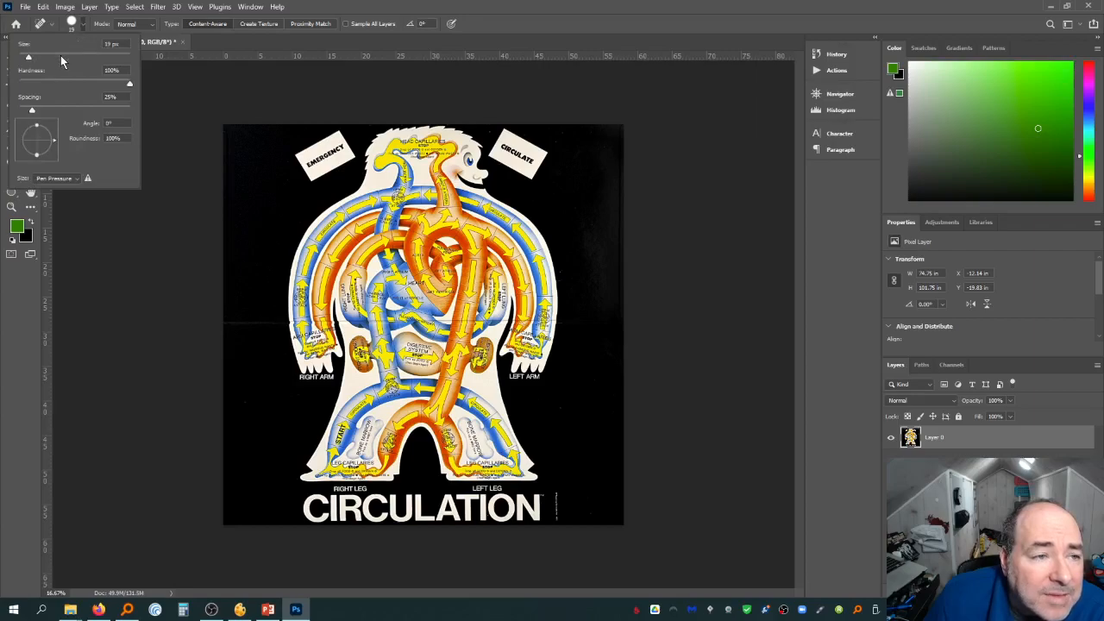
{"action": "left_click", "coordinate": [575, 205]}
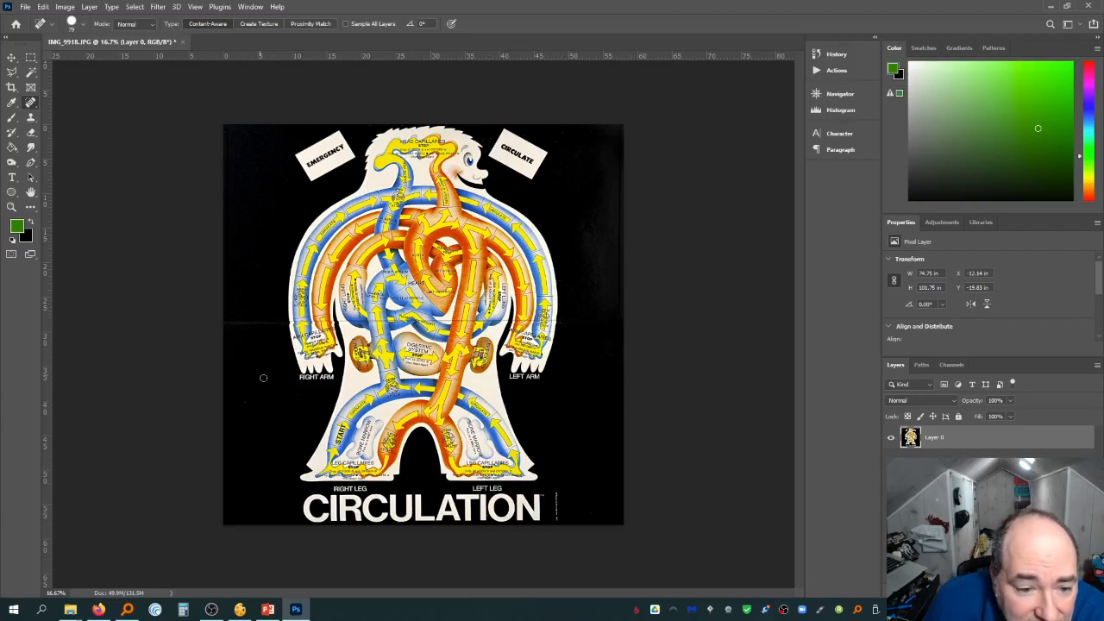
Inspect the board at 100% zoom, scrolling down through its middle and lower sections
{"action": "left_click", "coordinate": [11, 207]}
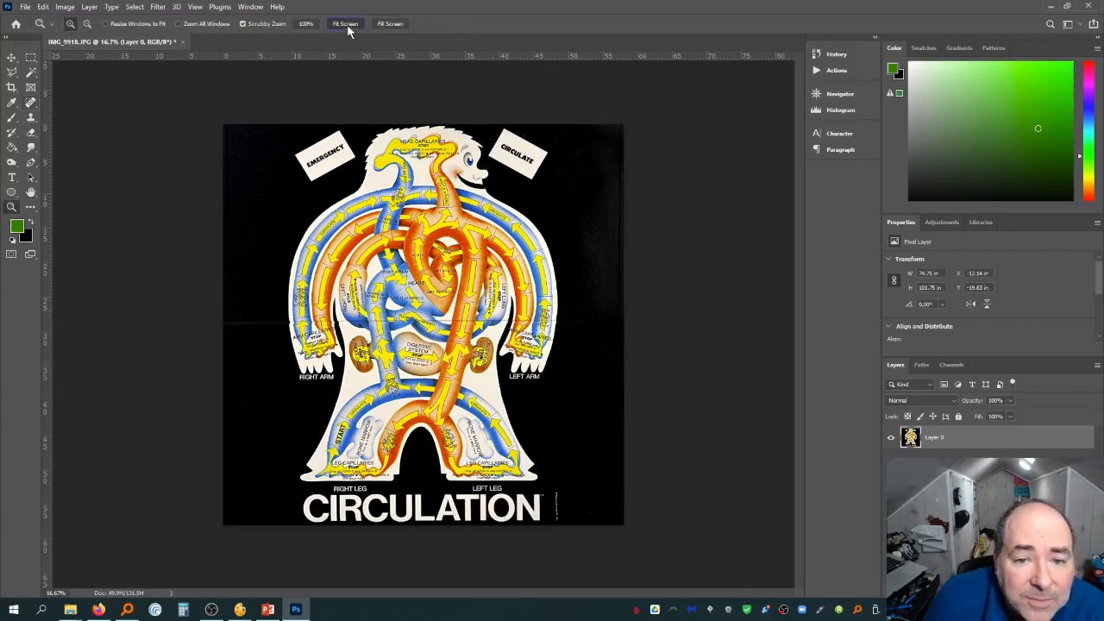
{"action": "left_click", "coordinate": [345, 24]}
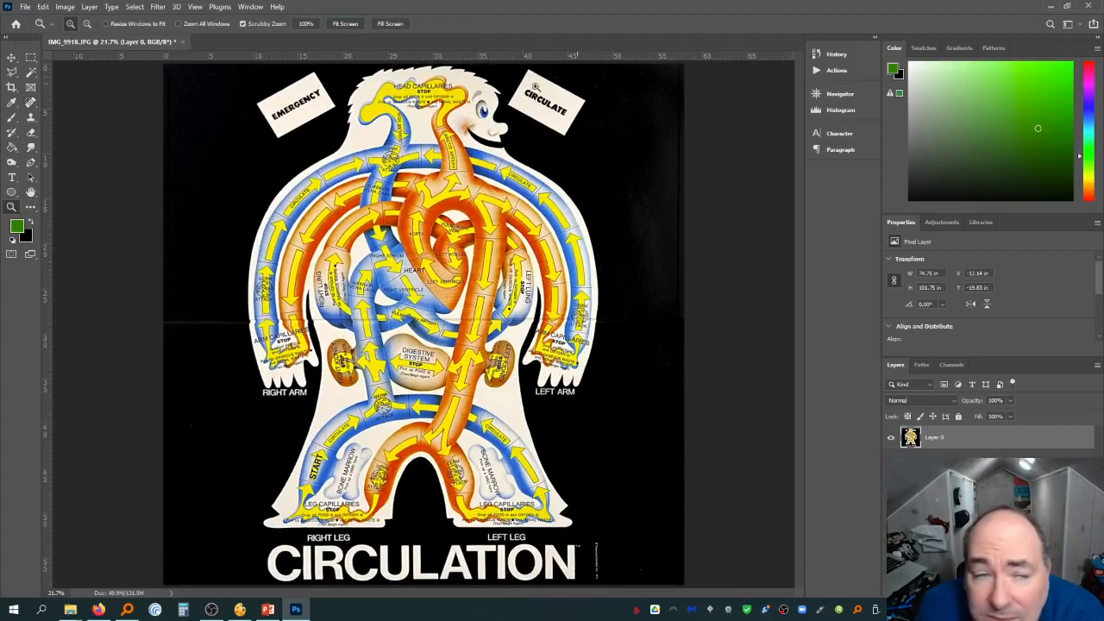
{"action": "left_click", "coordinate": [30, 101]}
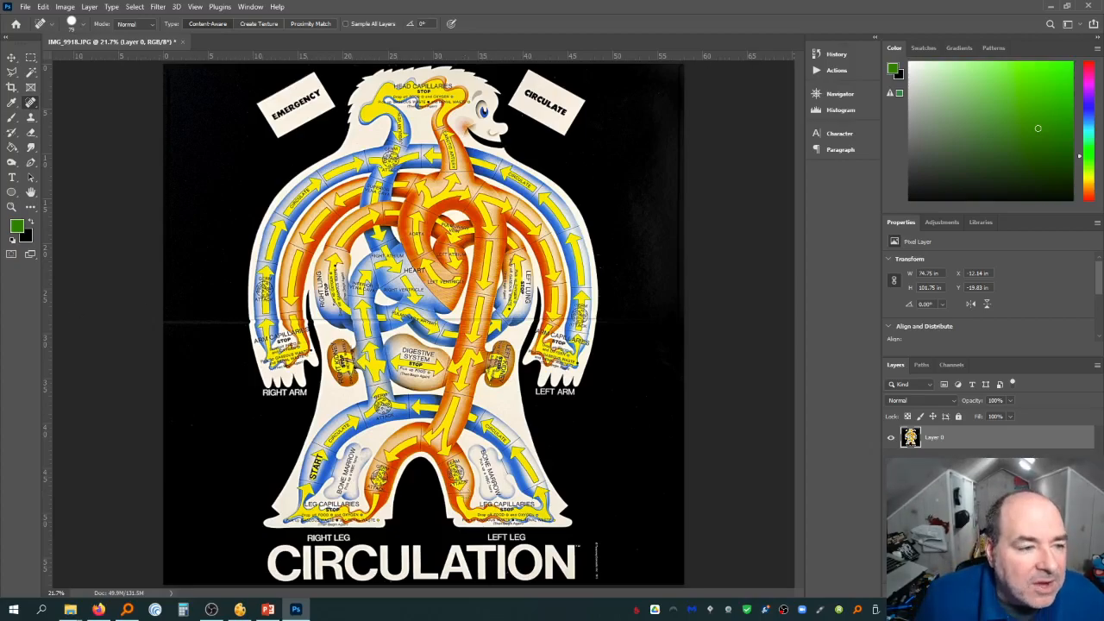
{"action": "left_click", "coordinate": [13, 207]}
{"action": "left_click", "coordinate": [307, 23]}
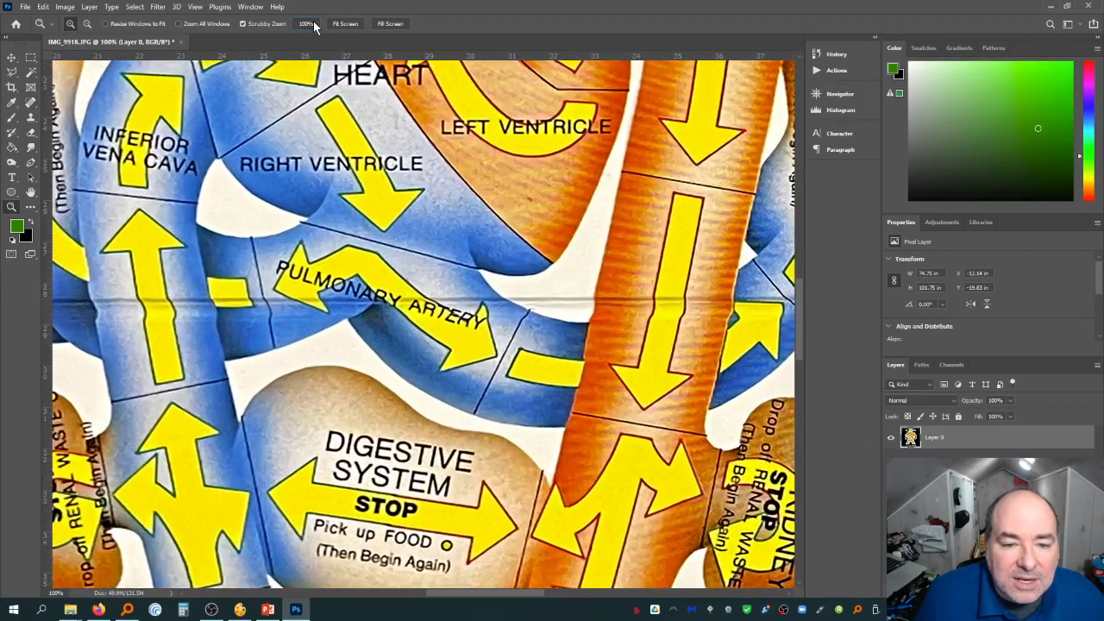
{"action": "scroll", "coordinate": [316, 399], "scroll_direction": "down", "scroll_amount": 4}
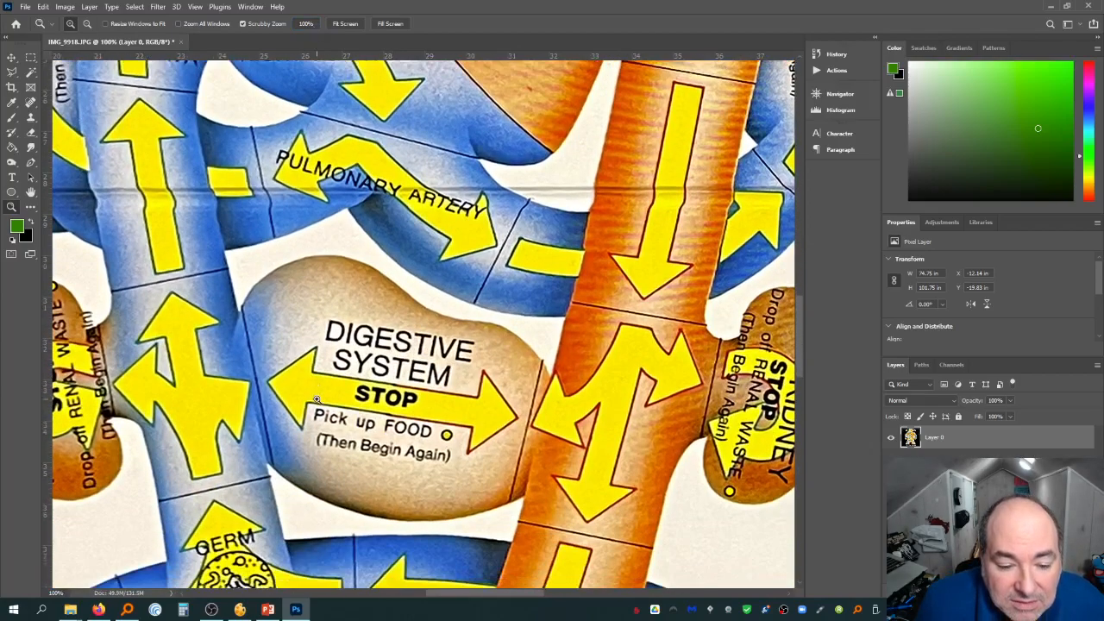
{"action": "scroll", "coordinate": [317, 399], "scroll_direction": "down", "scroll_amount": 4}
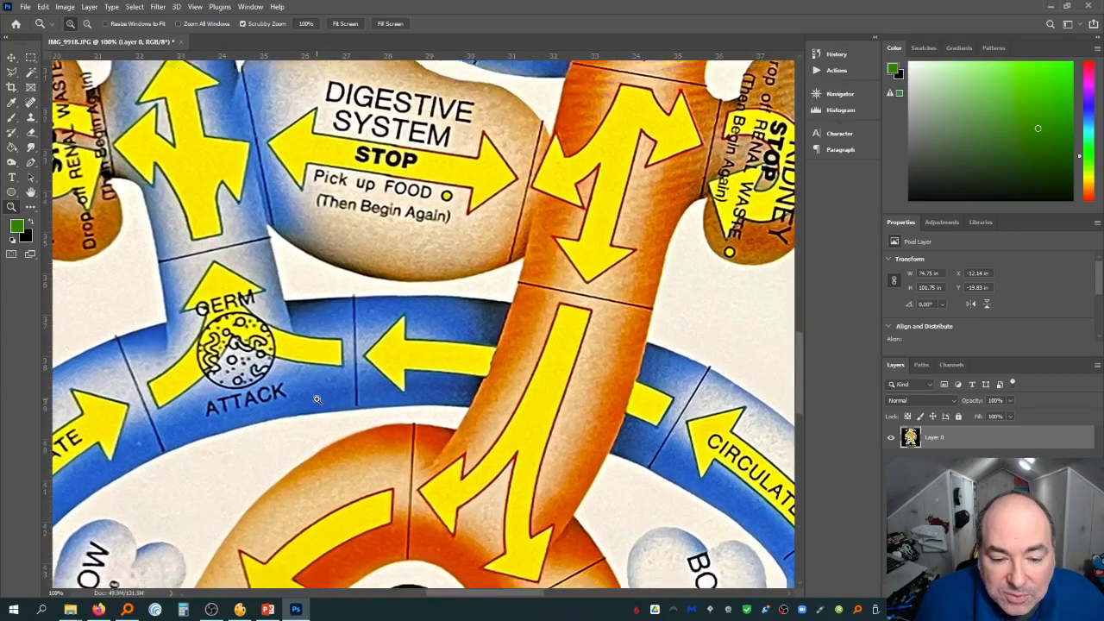
{"action": "scroll", "coordinate": [317, 400], "scroll_direction": "down", "scroll_amount": 4}
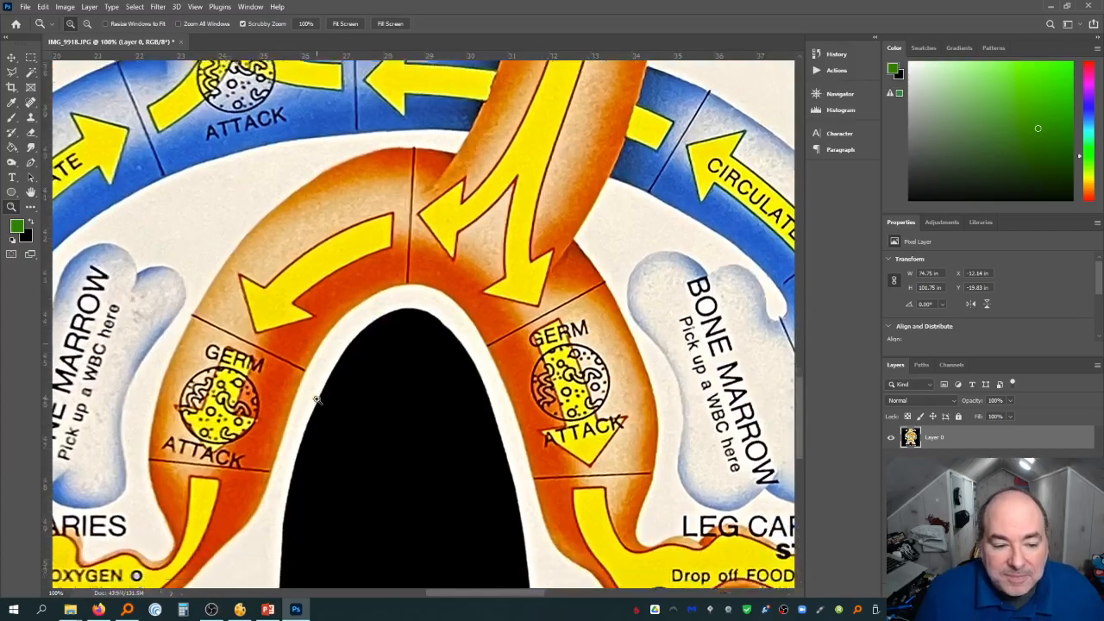
{"action": "scroll", "coordinate": [317, 400], "scroll_direction": "down", "scroll_amount": 4}
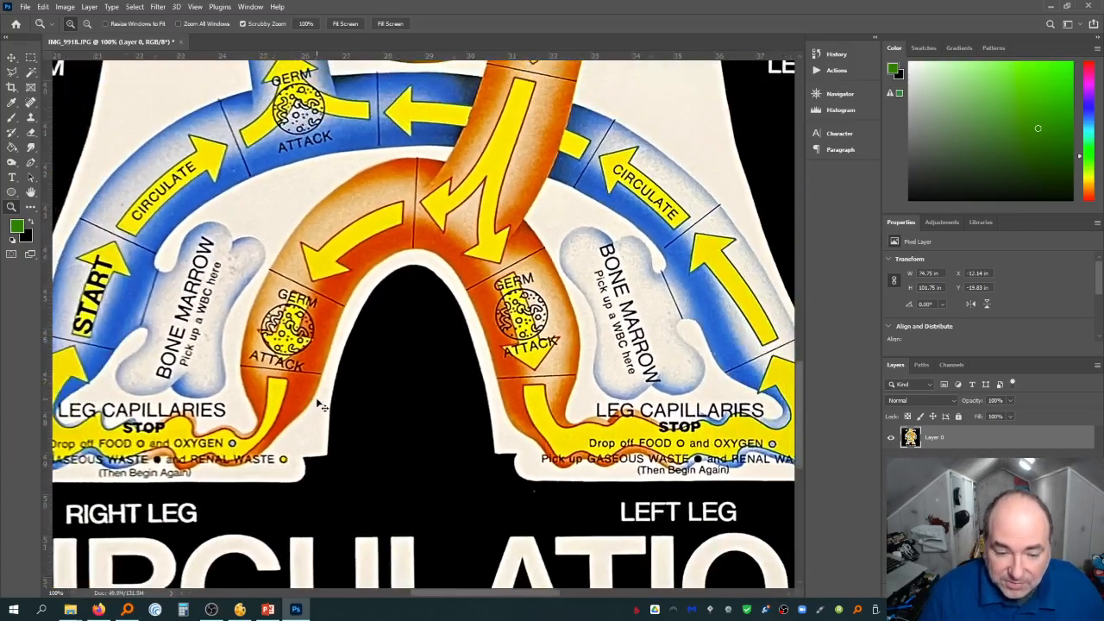
{"action": "scroll", "coordinate": [319, 406], "scroll_direction": "down", "scroll_amount": 1}
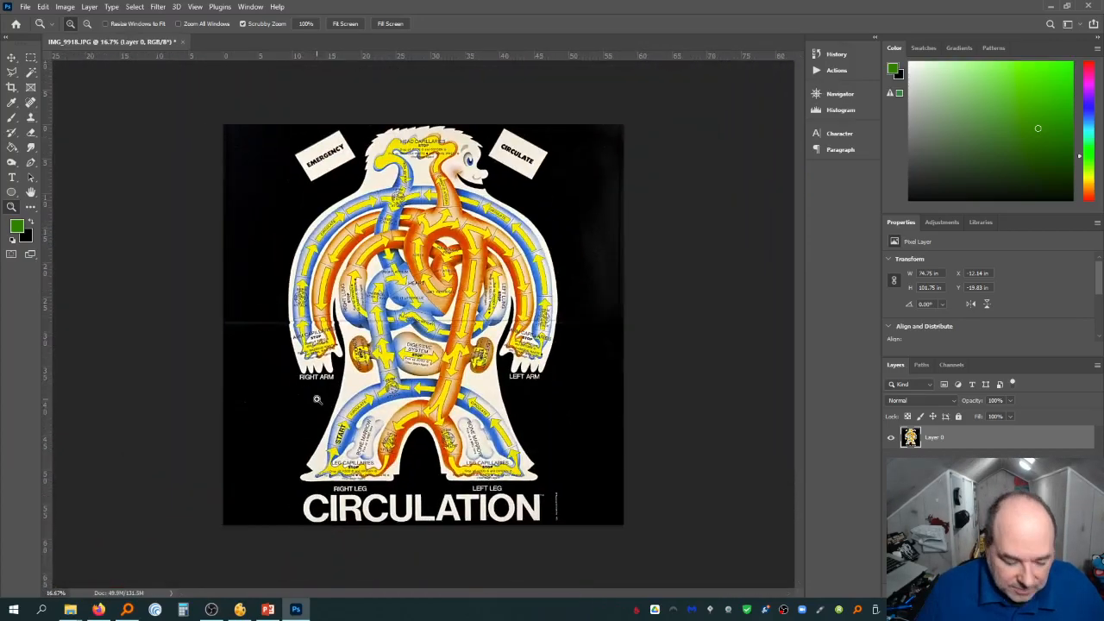
Save a copy of the image as a PNG file named TheBo in the Circulation folder
{"action": "left_click", "coordinate": [26, 7]}
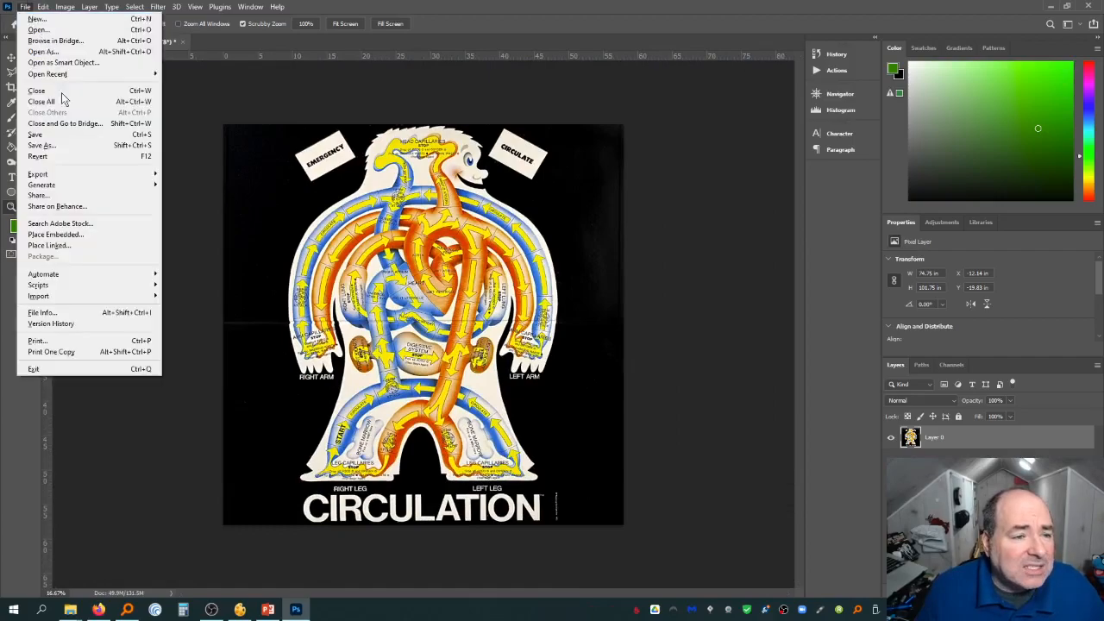
{"action": "left_click", "coordinate": [73, 147]}
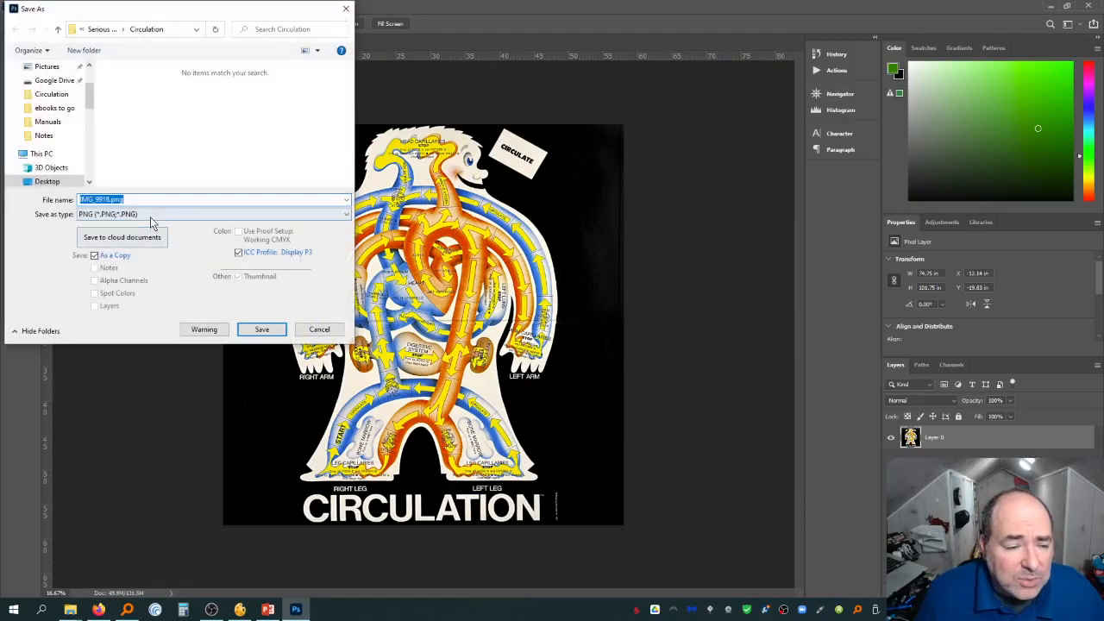
{"action": "type", "text": "TheBoard"}
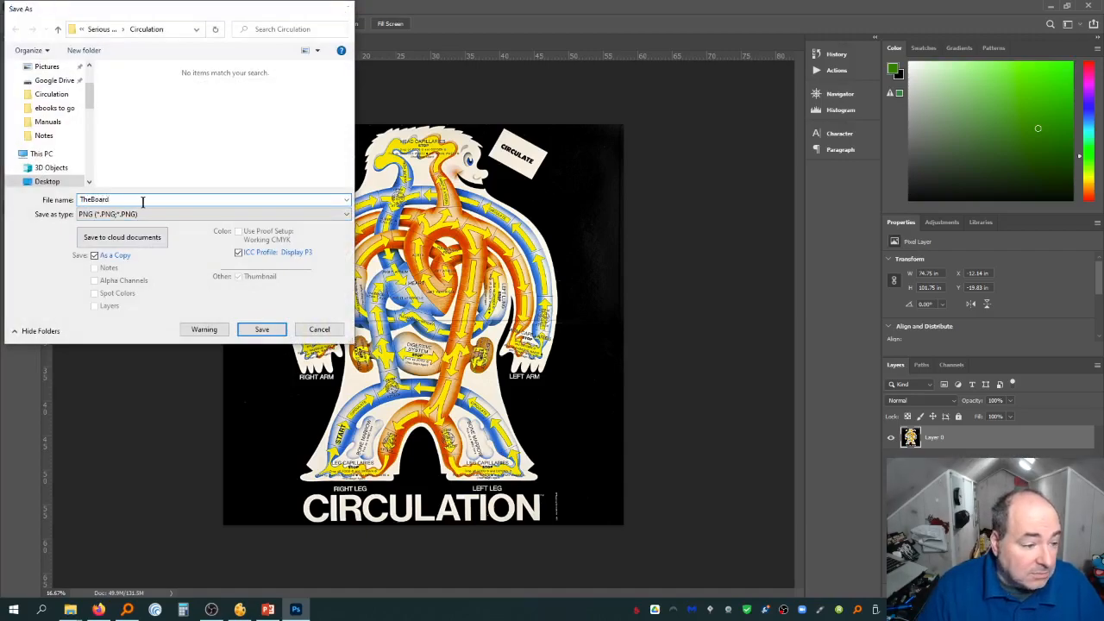
{"action": "key", "text": "Return"}
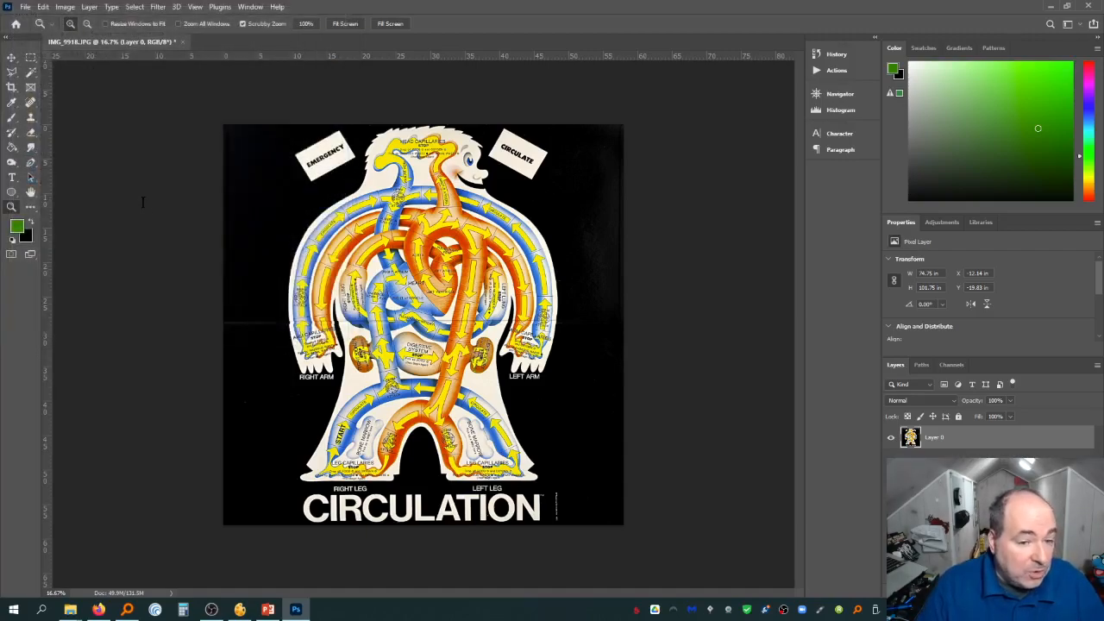
Open the photo IMG_9921.JPG from the Circulation folder in Photoshop as a new document
{"action": "left_click", "coordinate": [381, 228]}
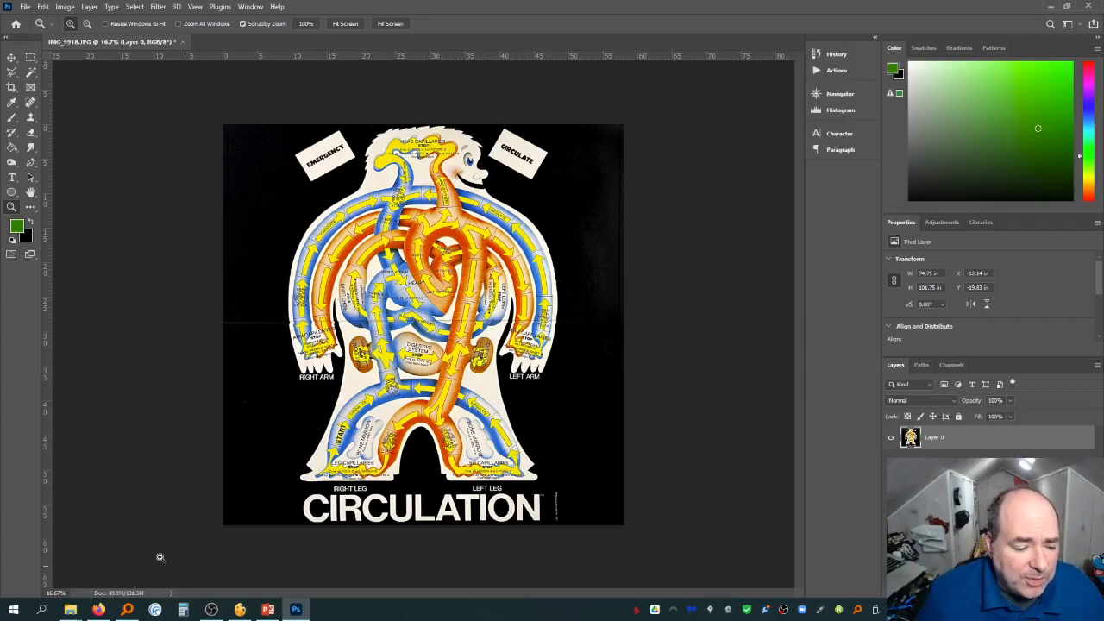
{"action": "mouse_move", "coordinate": [82, 609]}
{"action": "left_click", "coordinate": [257, 557]}
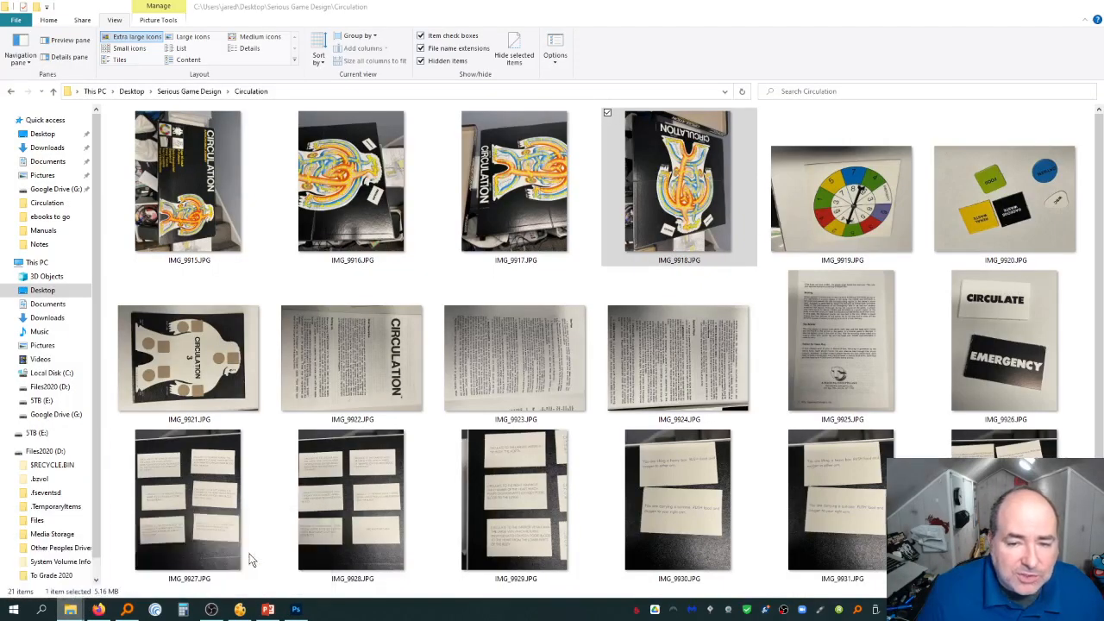
{"action": "scroll", "coordinate": [798, 310], "scroll_direction": "down", "scroll_amount": 2}
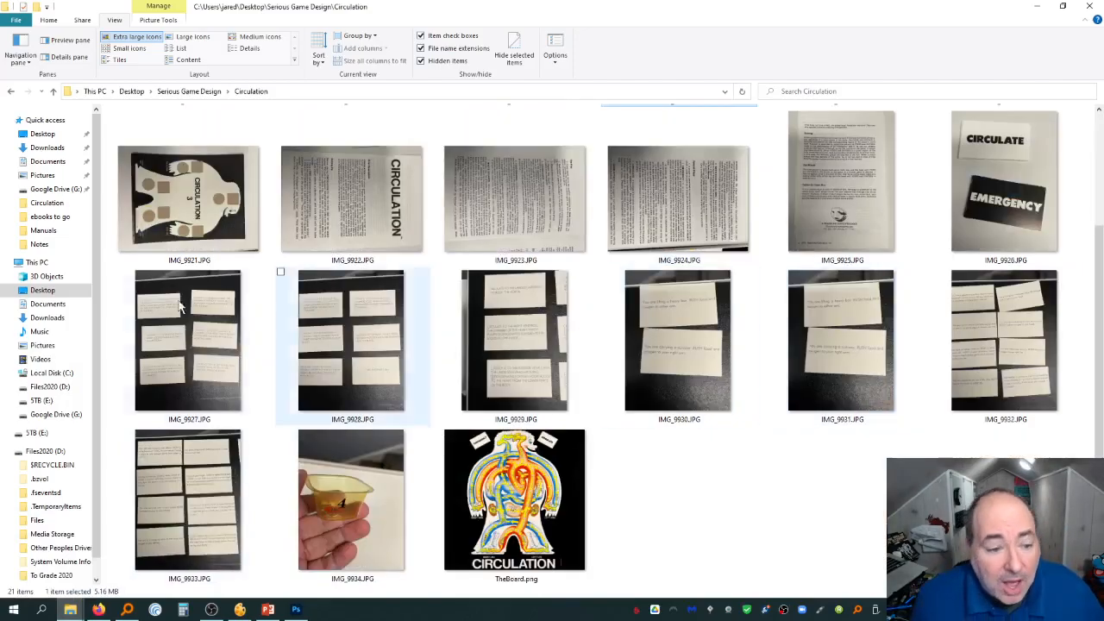
{"action": "left_click", "coordinate": [210, 192]}
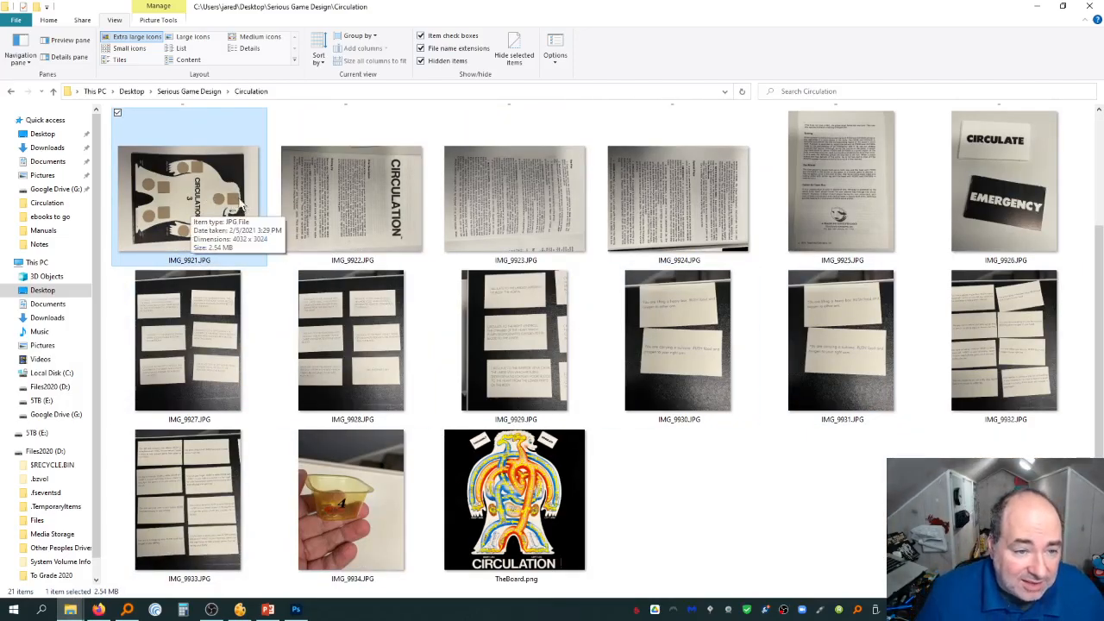
{"action": "left_click_drag", "start_coordinate": [207, 203], "coordinate": [276, 41]}
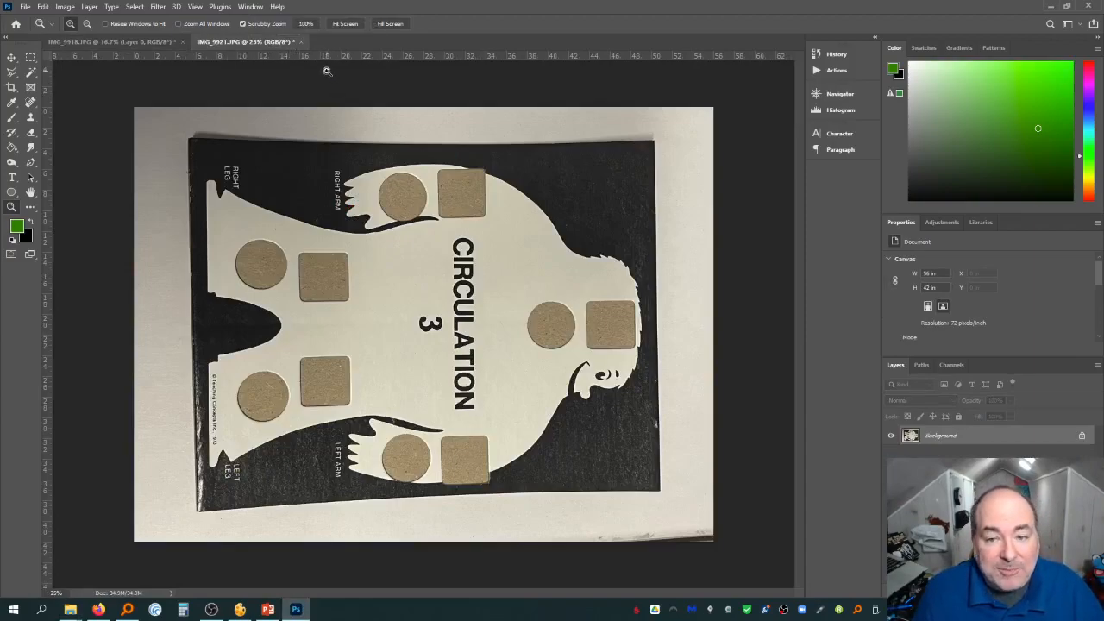
Rotate the image 90° counter-clockwise
{"action": "left_click", "coordinate": [65, 7]}
{"action": "mouse_move", "coordinate": [93, 119]}
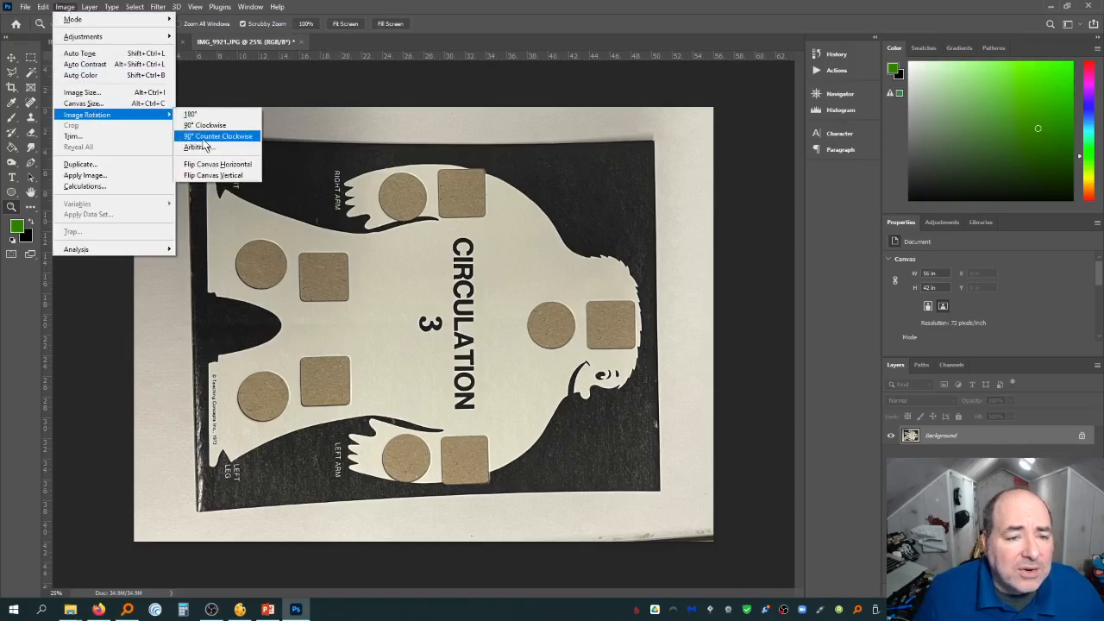
{"action": "left_click", "coordinate": [202, 138]}
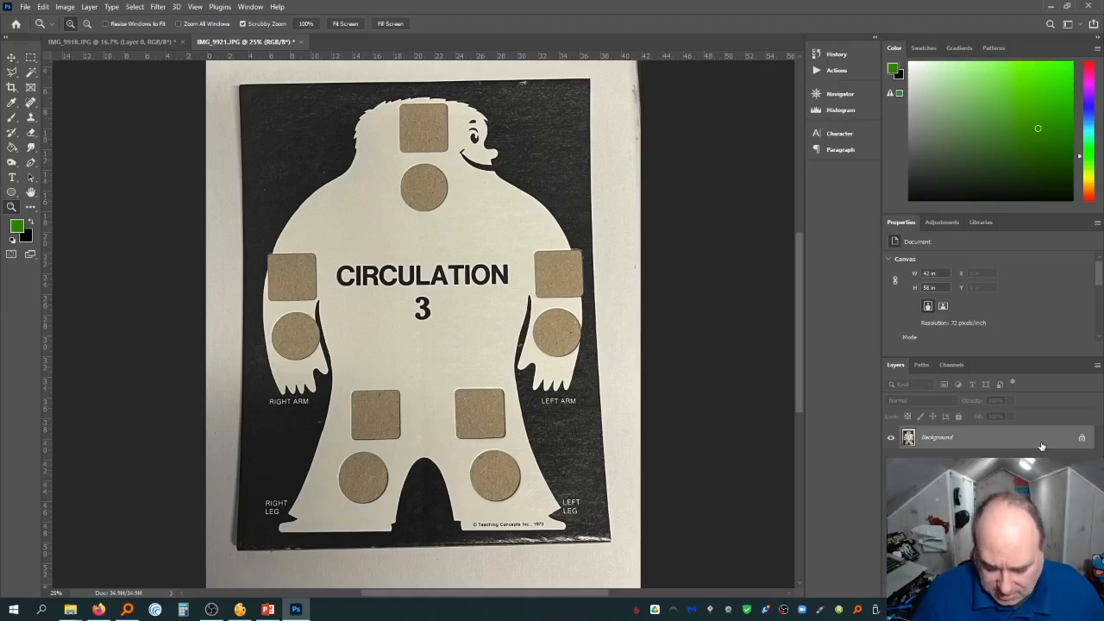
Add a horizontal guide along the board's top edge
{"action": "key", "text": "ctrl+minus"}
{"action": "key", "text": "ctrl+plus"}
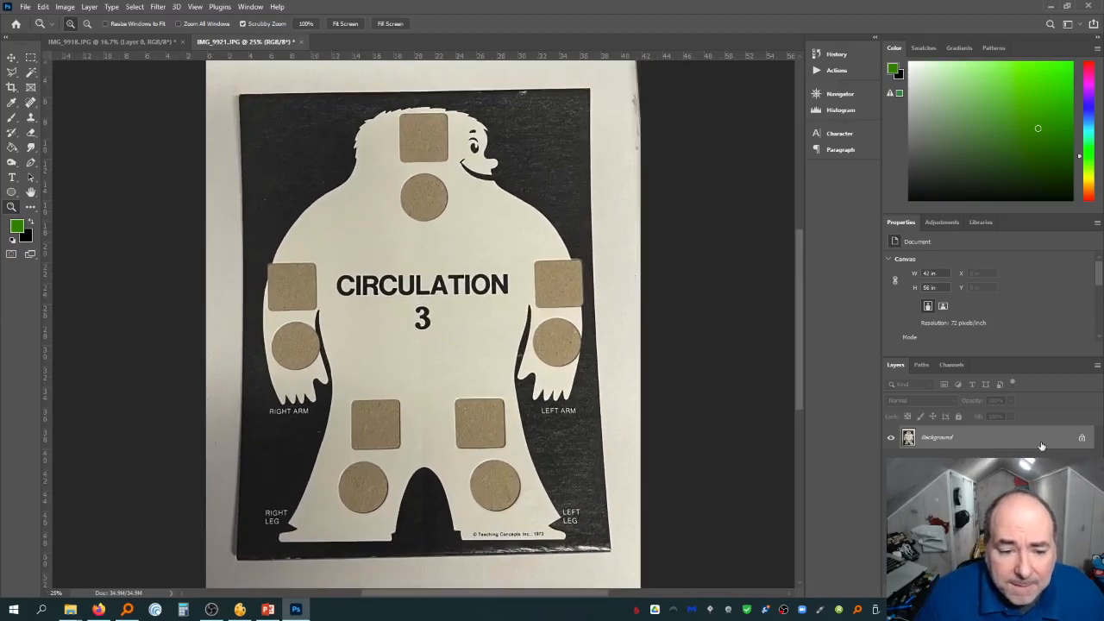
{"action": "key", "text": "ctrl+minus"}
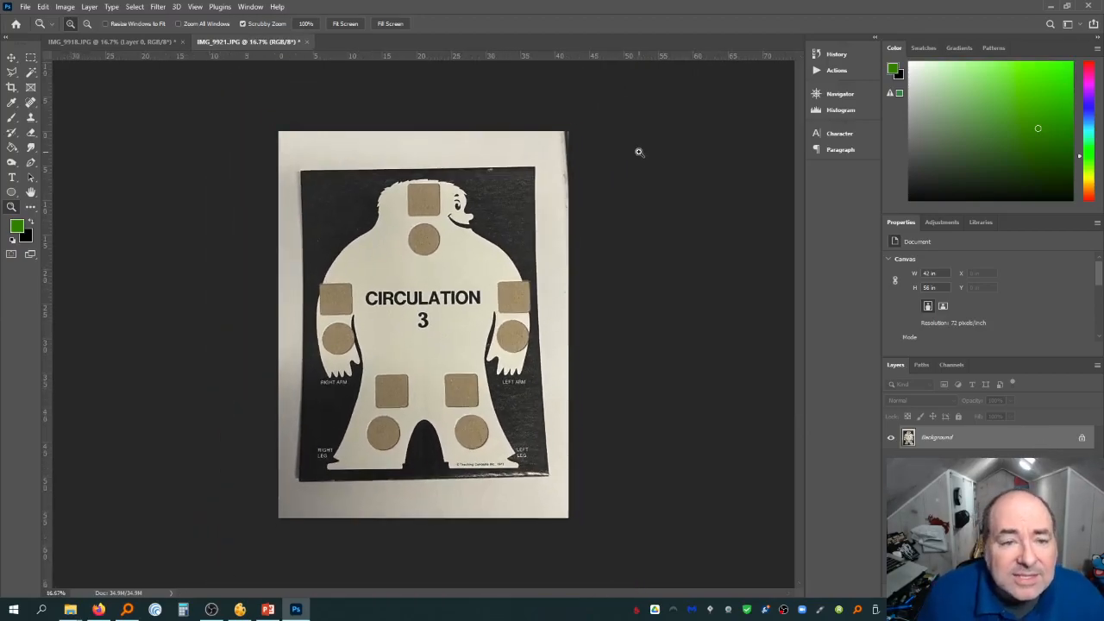
{"action": "left_click_drag", "start_coordinate": [417, 59], "coordinate": [454, 165]}
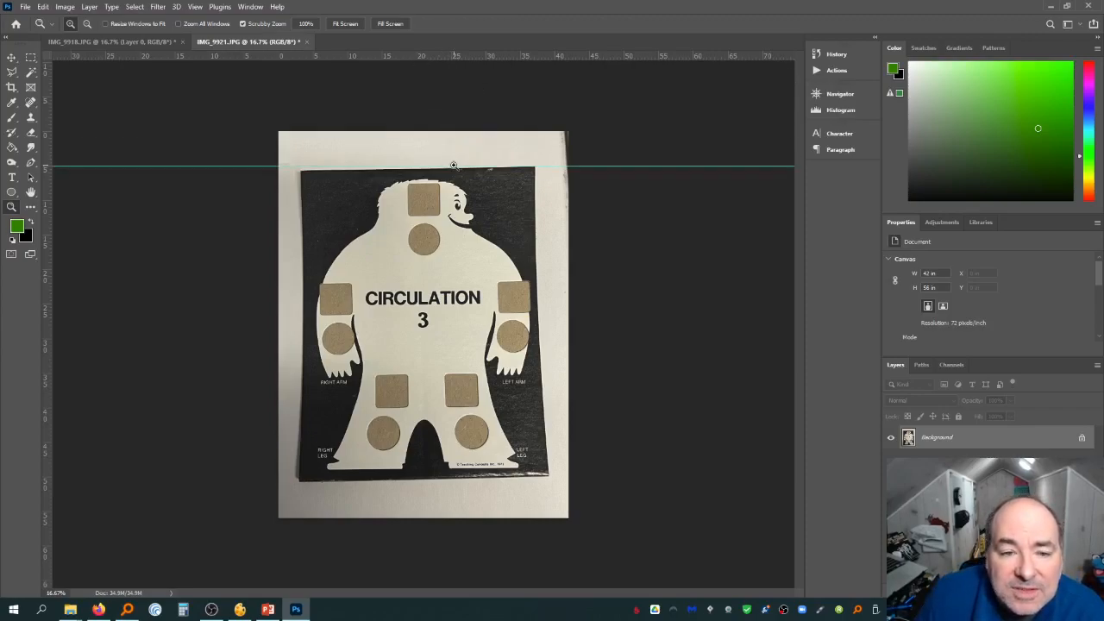
Unlock the background layer and rotate it about 0.8° so the board's top edge lines up with the guide
{"action": "double_click", "coordinate": [1009, 440]}
{"action": "key", "text": "Return"}
{"action": "key", "text": "ctrl+t"}
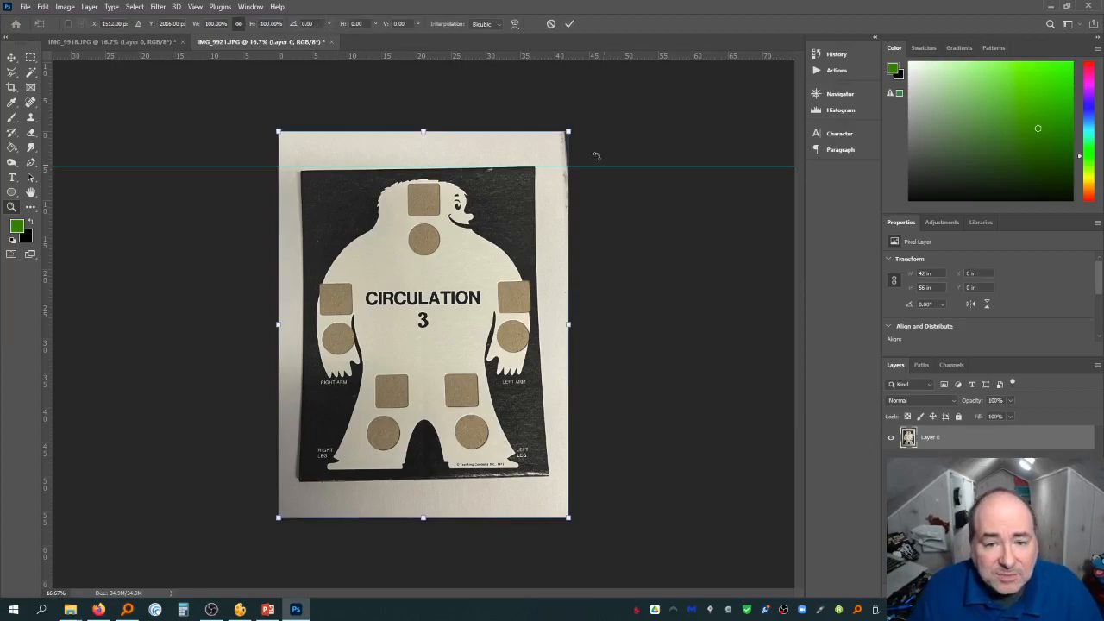
{"action": "left_click_drag", "start_coordinate": [596, 156], "coordinate": [621, 162]}
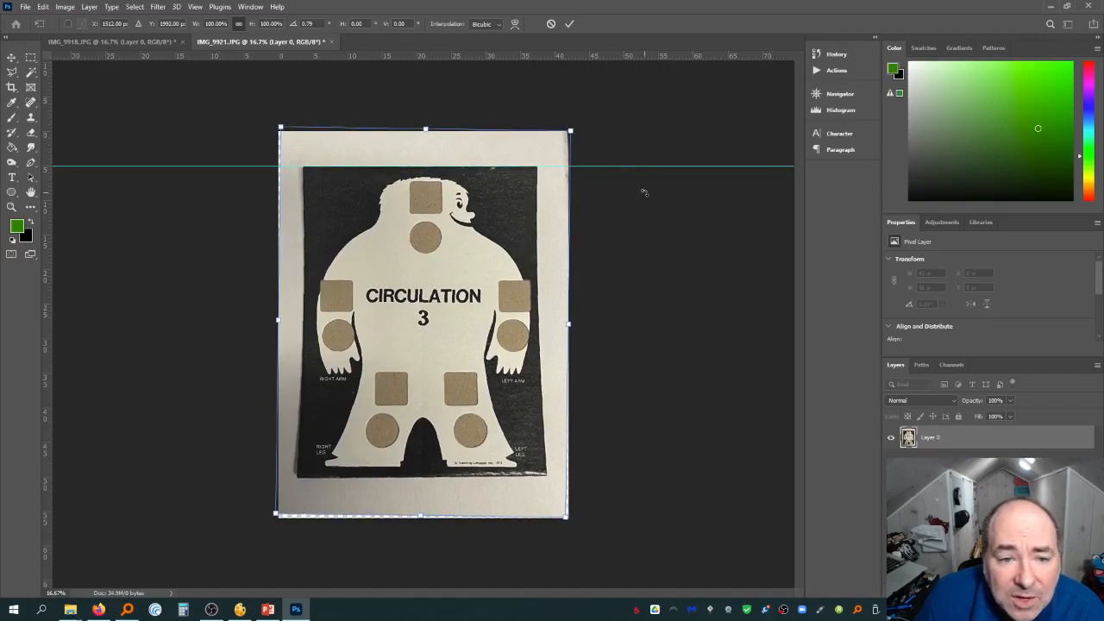
{"action": "key", "text": "Return"}
Add guides along the board's bottom, left and right edges
{"action": "key", "text": "z"}
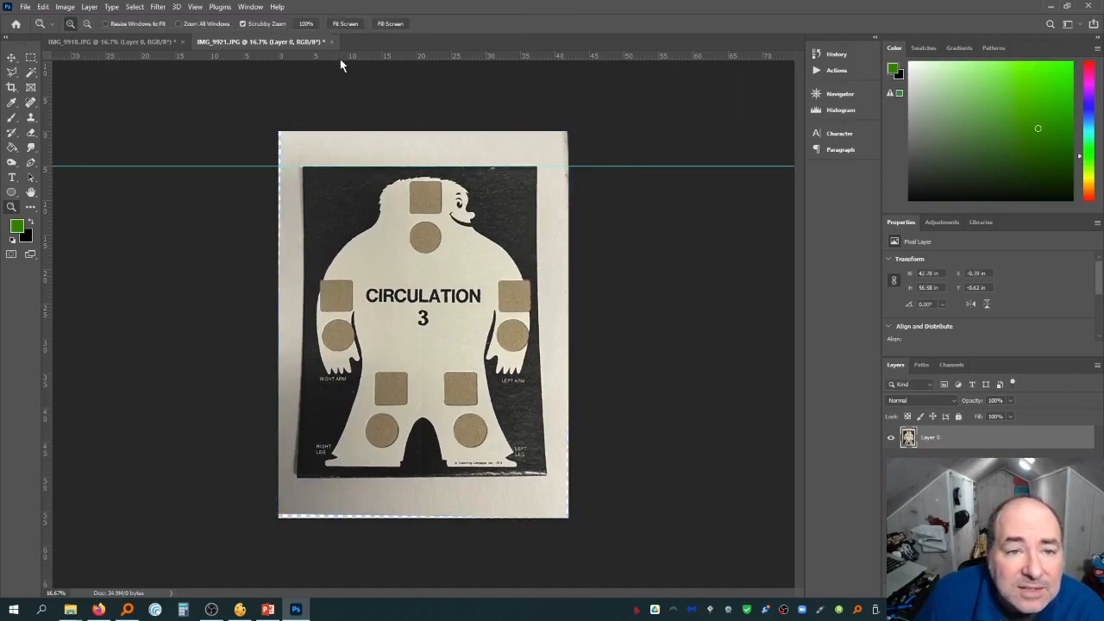
{"action": "left_click_drag", "start_coordinate": [340, 57], "coordinate": [371, 475]}
{"action": "left_click_drag", "start_coordinate": [49, 201], "coordinate": [301, 231]}
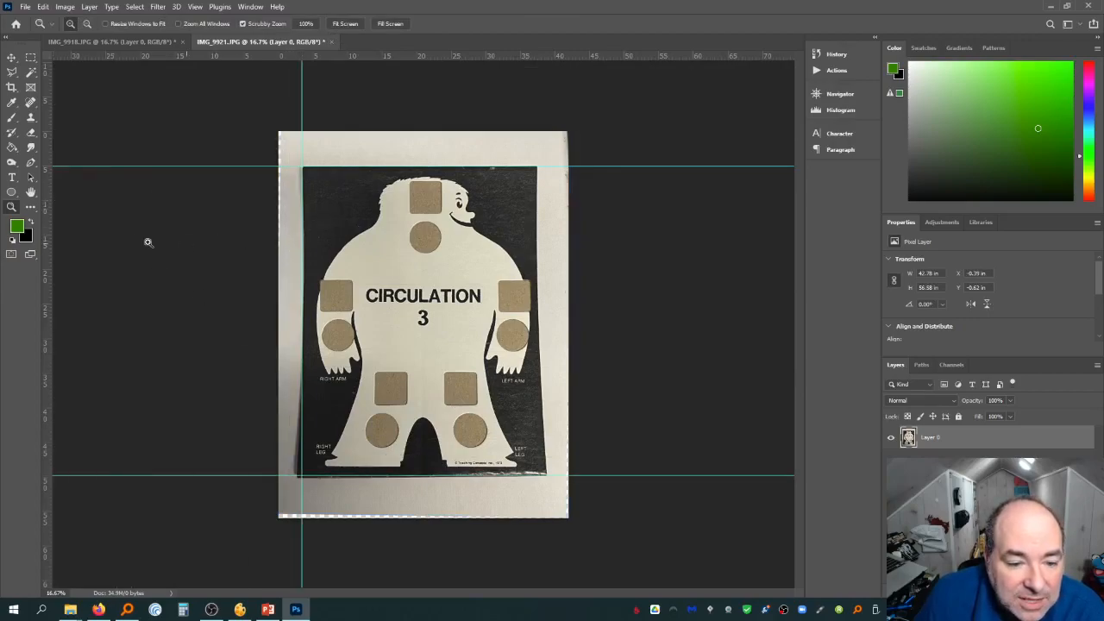
{"action": "left_click_drag", "start_coordinate": [46, 234], "coordinate": [546, 298]}
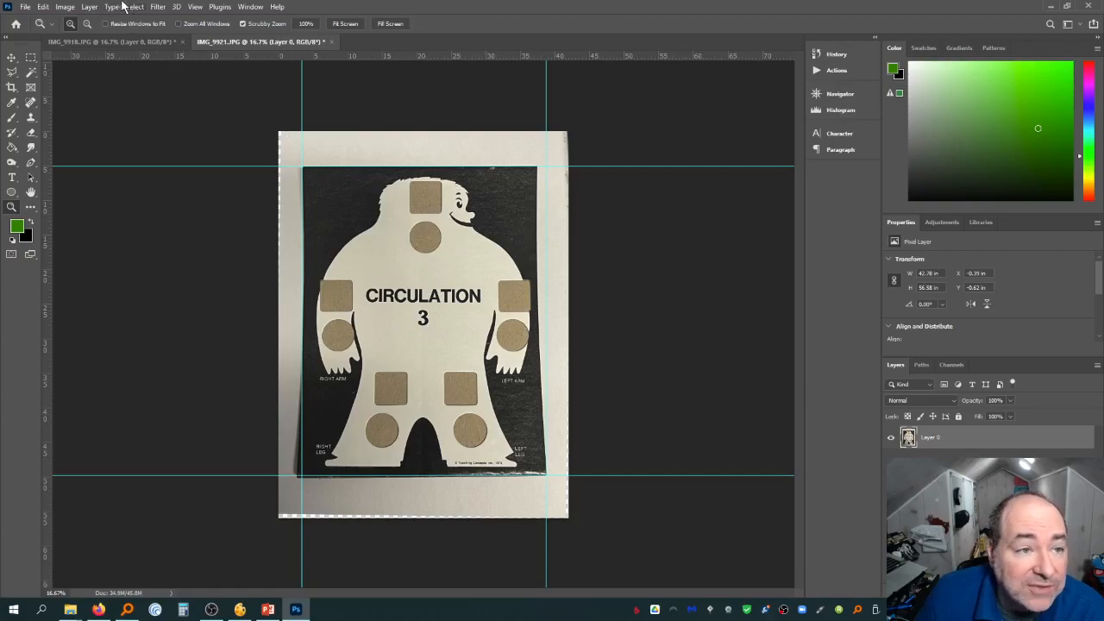
Crop the image to a rectangular selection snapped to the four guides, and clear all guides
{"action": "left_click", "coordinate": [31, 59]}
{"action": "left_click", "coordinate": [194, 7]}
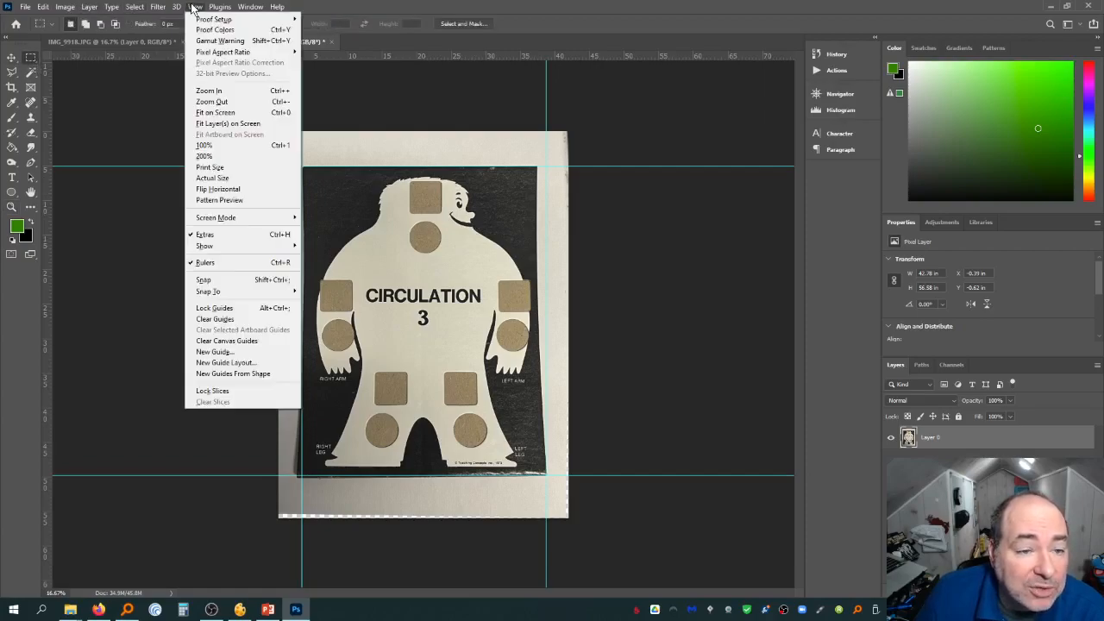
{"action": "left_click", "coordinate": [207, 280]}
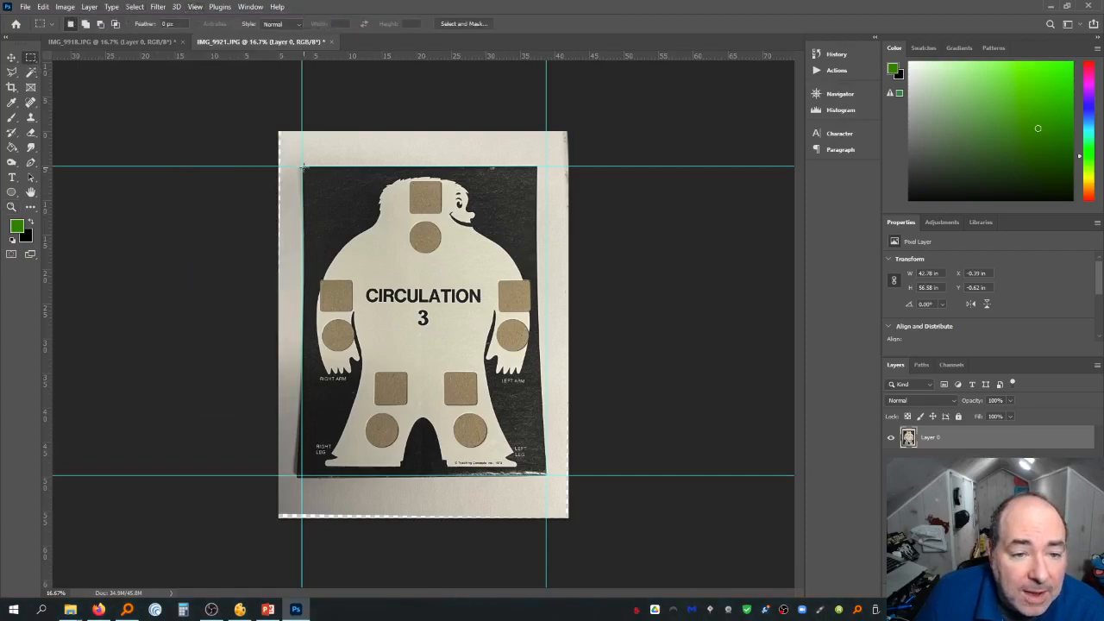
{"action": "left_click_drag", "start_coordinate": [302, 167], "coordinate": [64, 7]}
{"action": "left_click", "coordinate": [64, 7]}
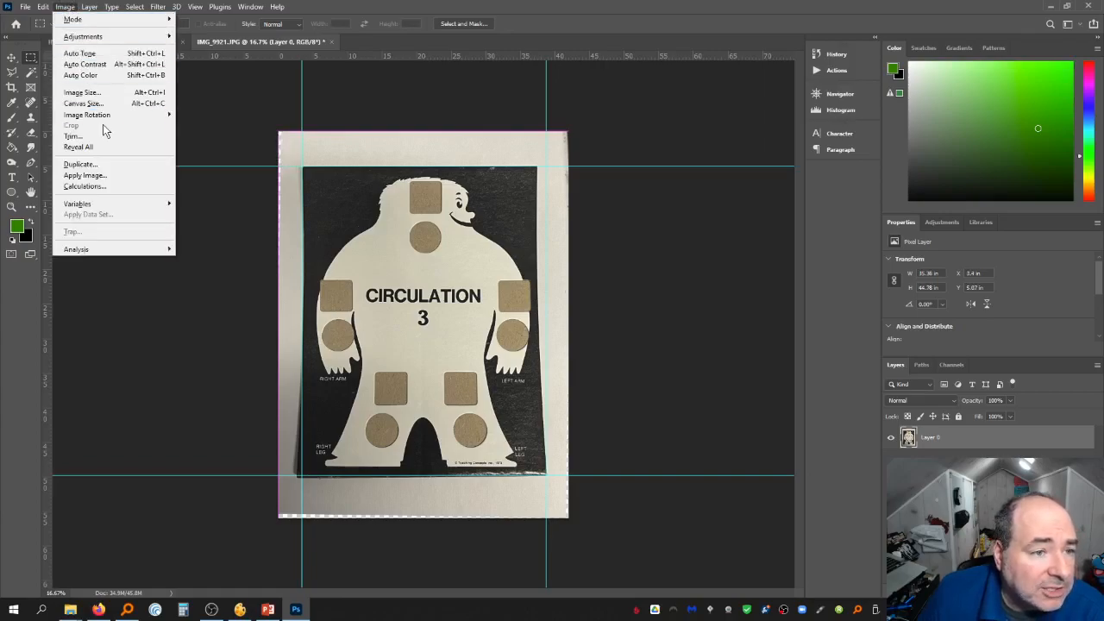
{"action": "left_click", "coordinate": [254, 103]}
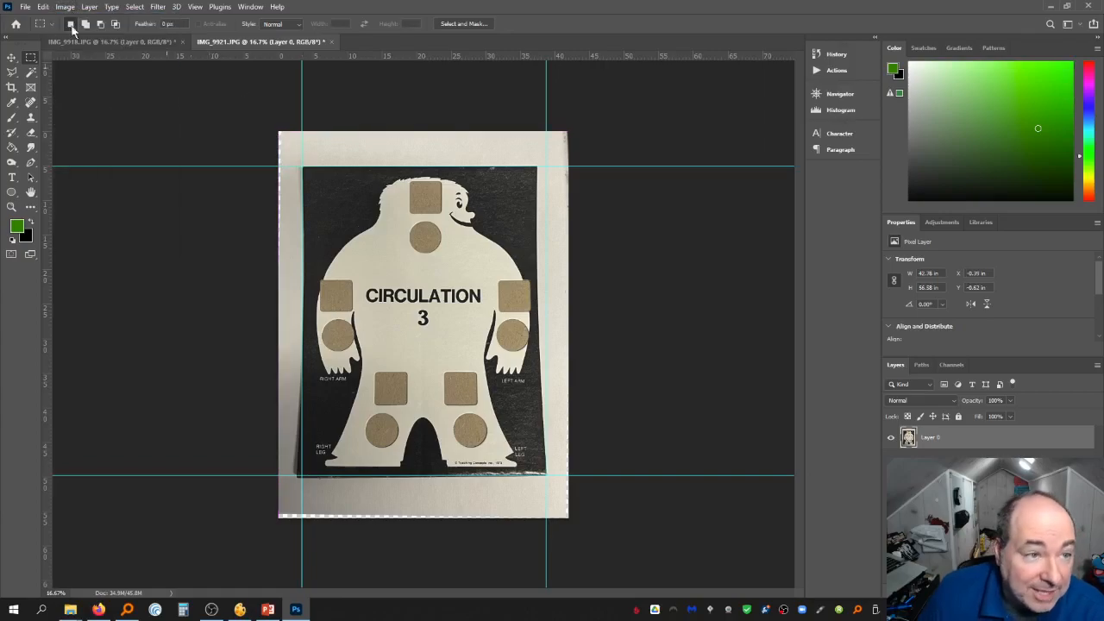
{"action": "left_click", "coordinate": [39, 7]}
{"action": "left_click", "coordinate": [56, 15]}
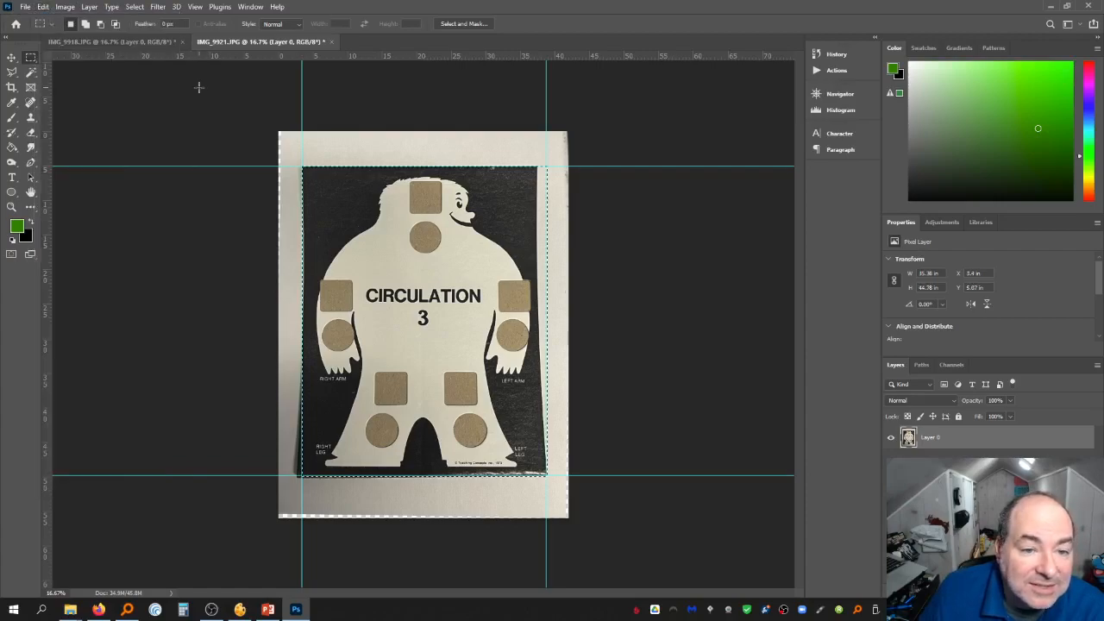
{"action": "left_click", "coordinate": [65, 7]}
{"action": "left_click", "coordinate": [102, 124]}
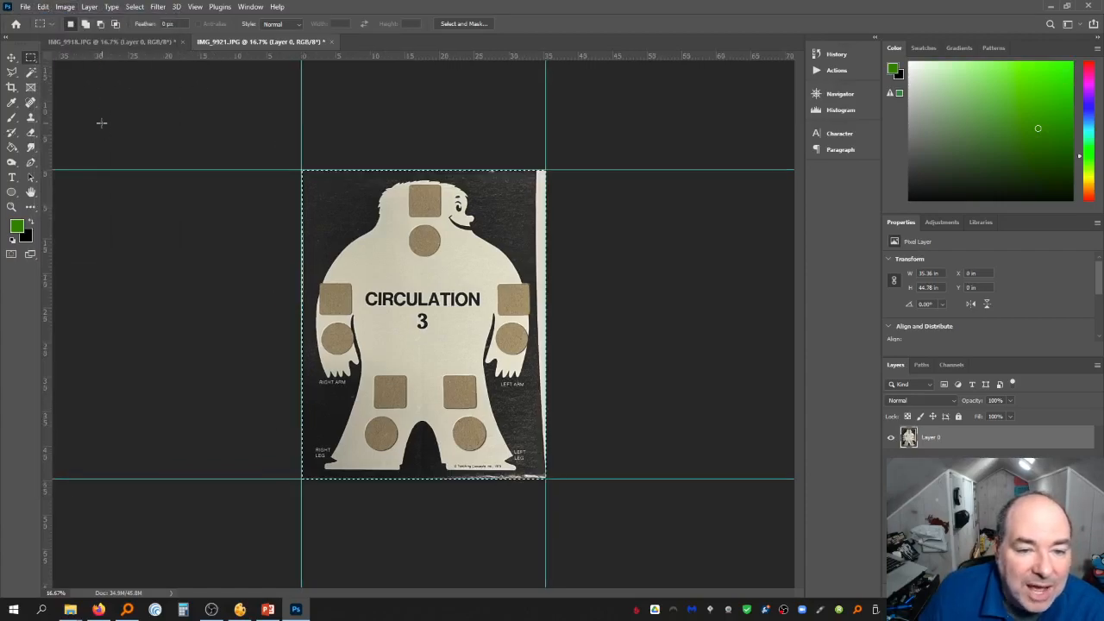
{"action": "key", "text": "ctrl+d"}
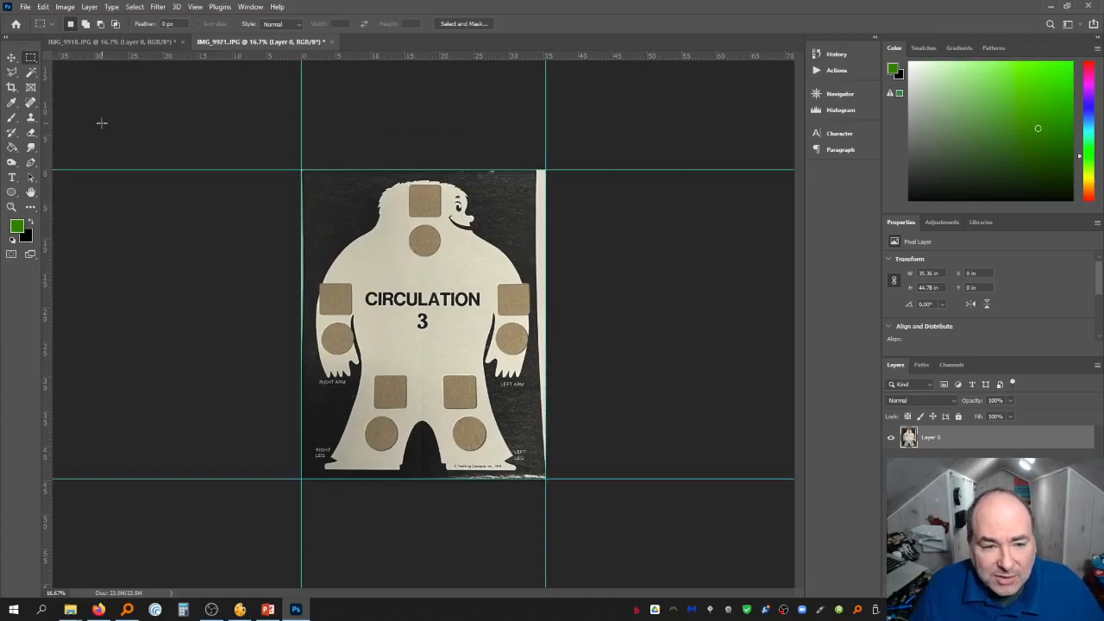
{"action": "left_click", "coordinate": [195, 7]}
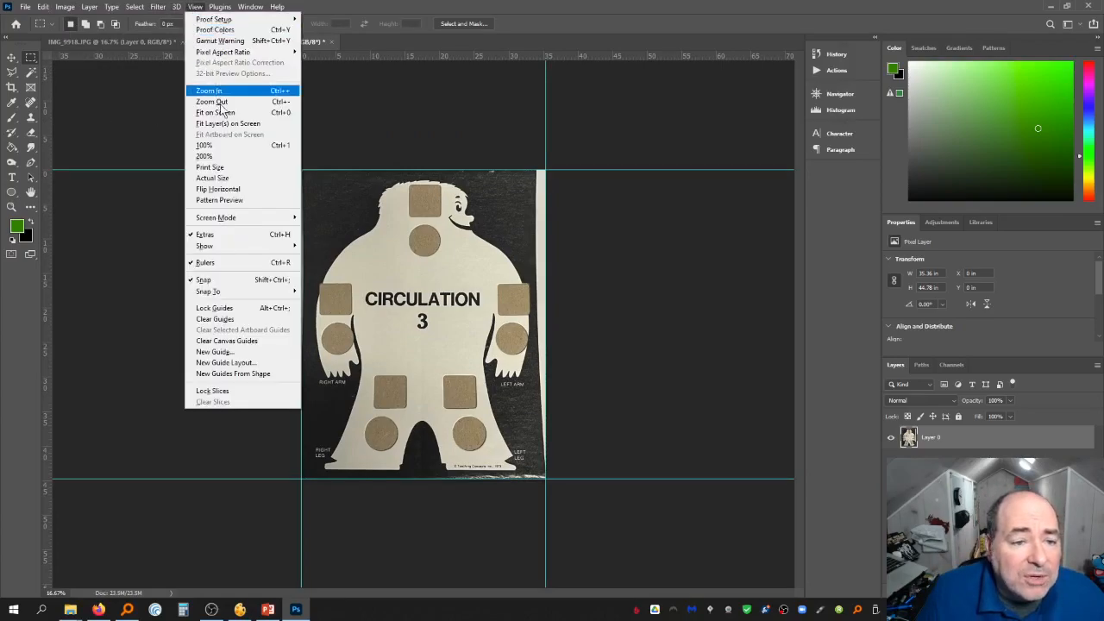
{"action": "left_click", "coordinate": [255, 319]}
Apply Levels with the black input at 51 and the white input at 206
{"action": "key", "text": "ctrl+l"}
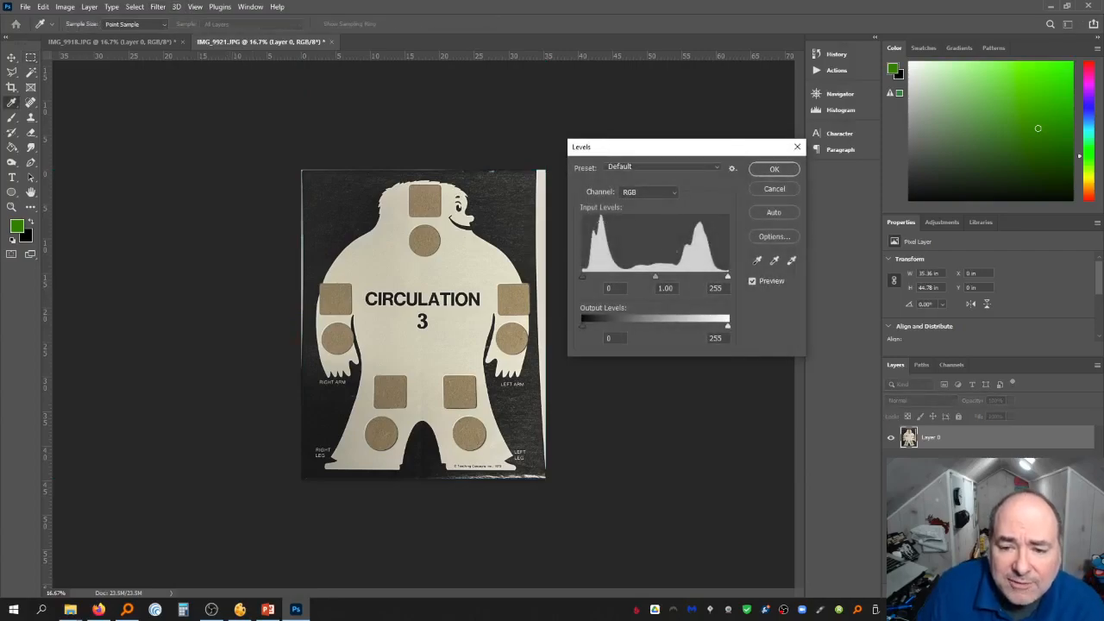
{"action": "left_click_drag", "start_coordinate": [589, 280], "coordinate": [612, 283]}
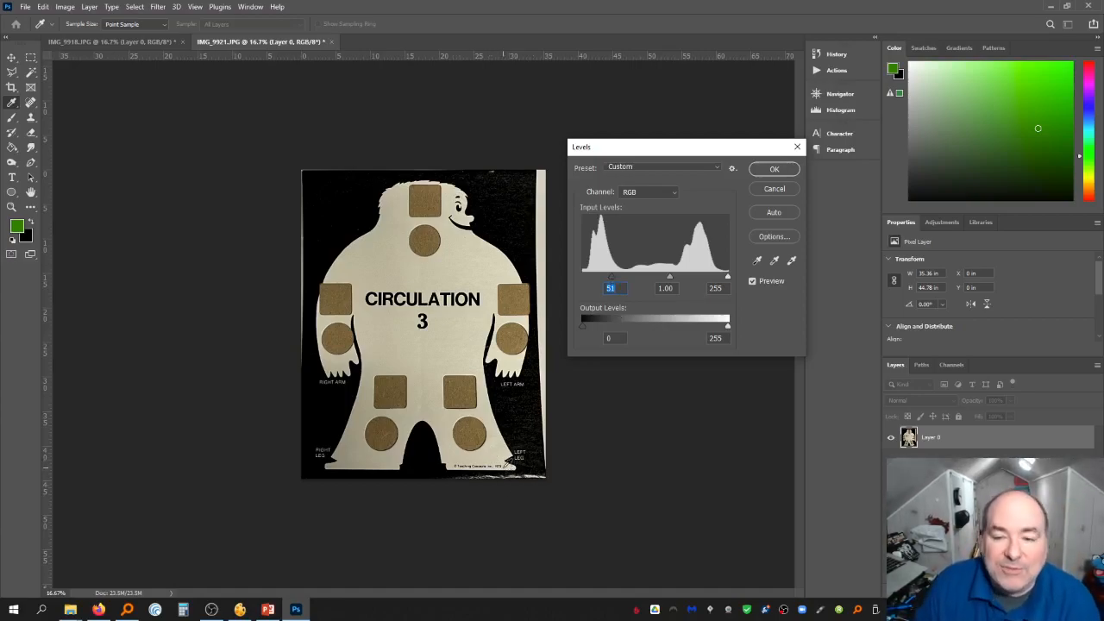
{"action": "left_click_drag", "start_coordinate": [728, 277], "coordinate": [701, 283]}
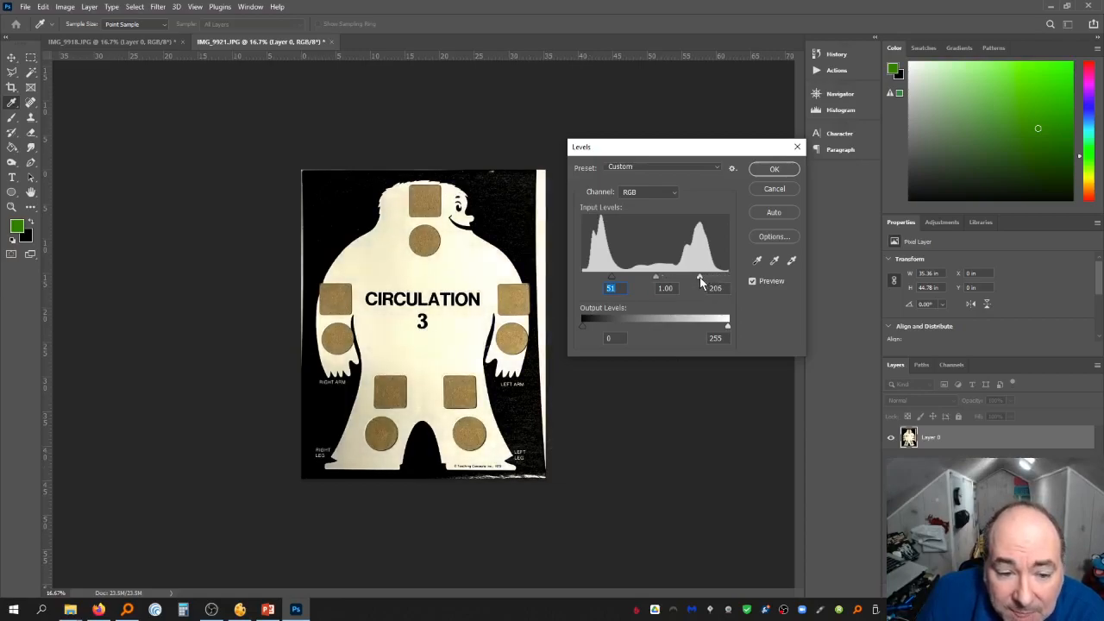
{"action": "mouse_move", "coordinate": [702, 282]}
{"action": "left_mouse_down"}
{"action": "mouse_move", "coordinate": [671, 288]}
{"action": "mouse_move", "coordinate": [698, 282]}
{"action": "left_mouse_up"}
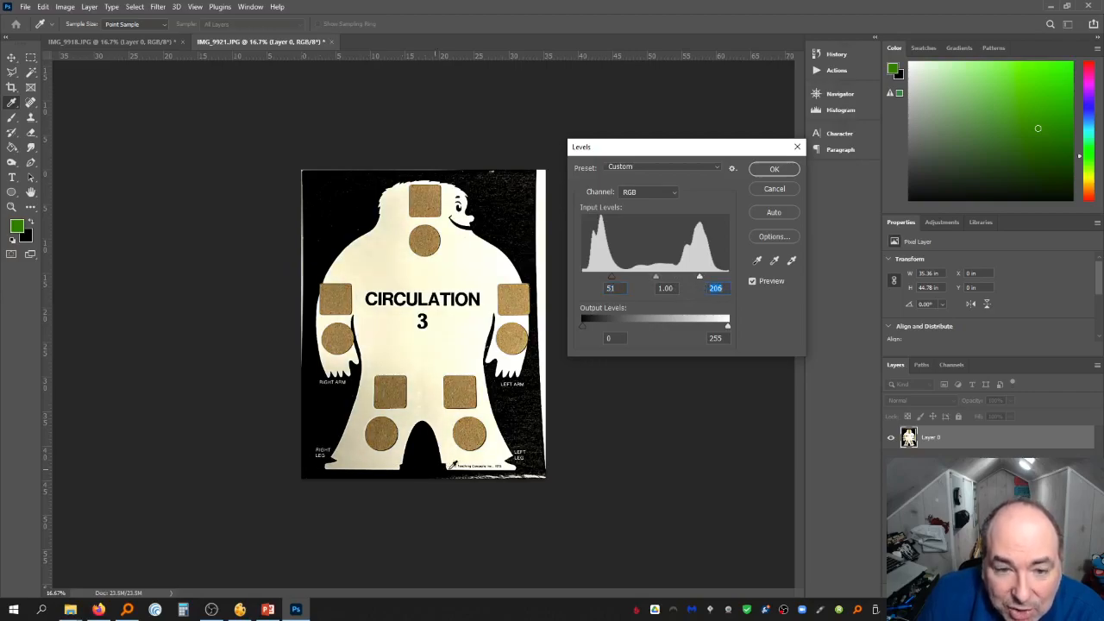
{"action": "left_click", "coordinate": [761, 171]}
Paint over the white strip and light specks in the background with a black Hard Round brush at 100% opacity
{"action": "key", "text": "m"}
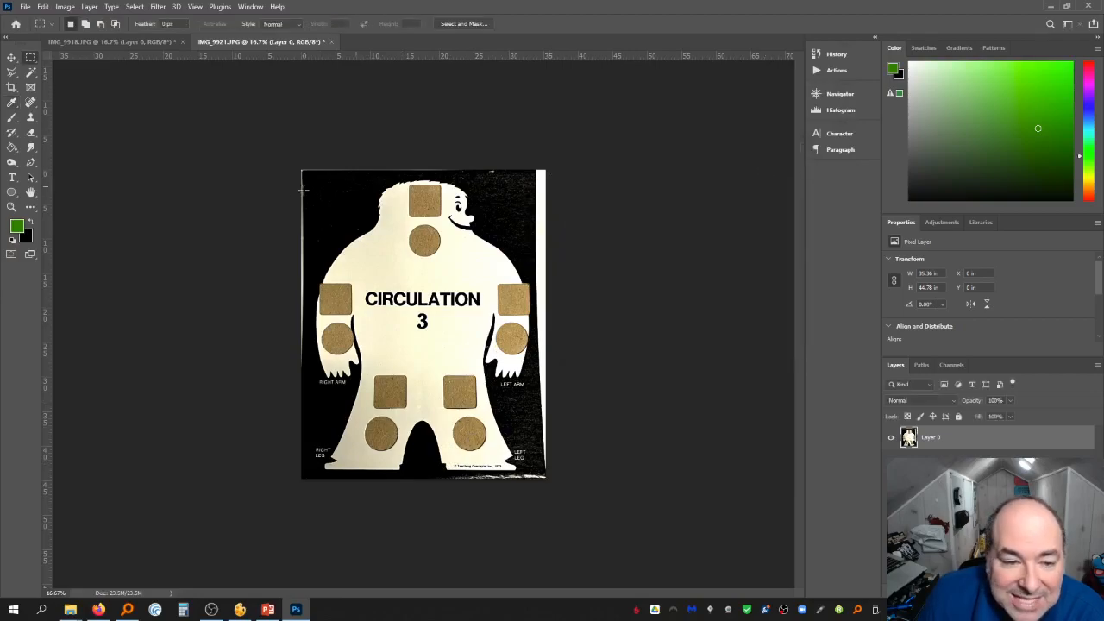
{"action": "left_click", "coordinate": [31, 224]}
{"action": "key", "text": "b"}
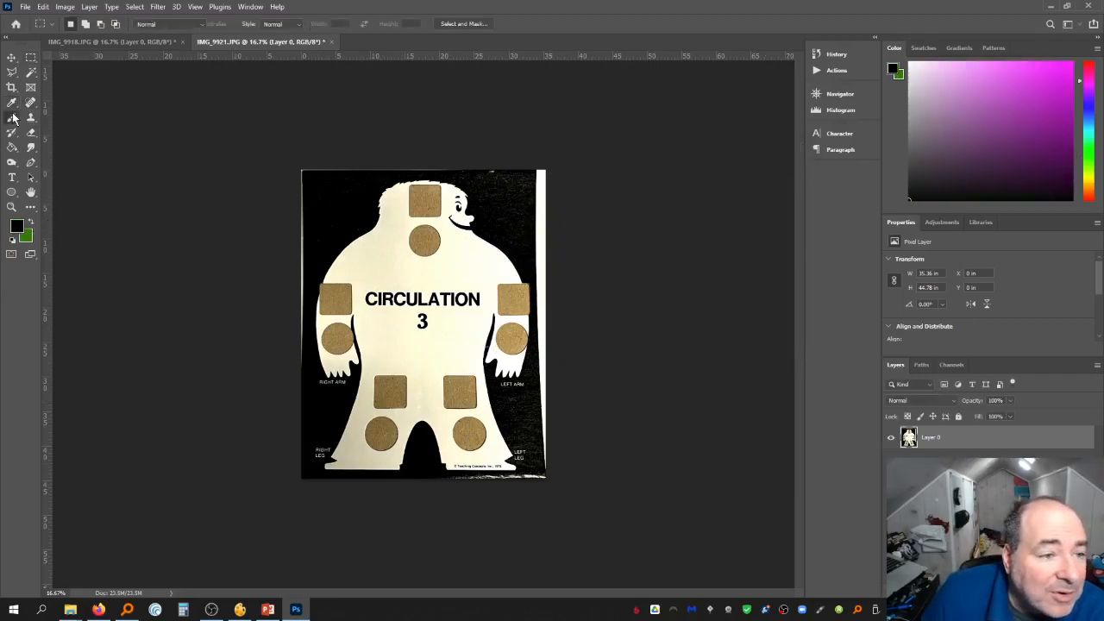
{"action": "left_click", "coordinate": [70, 23]}
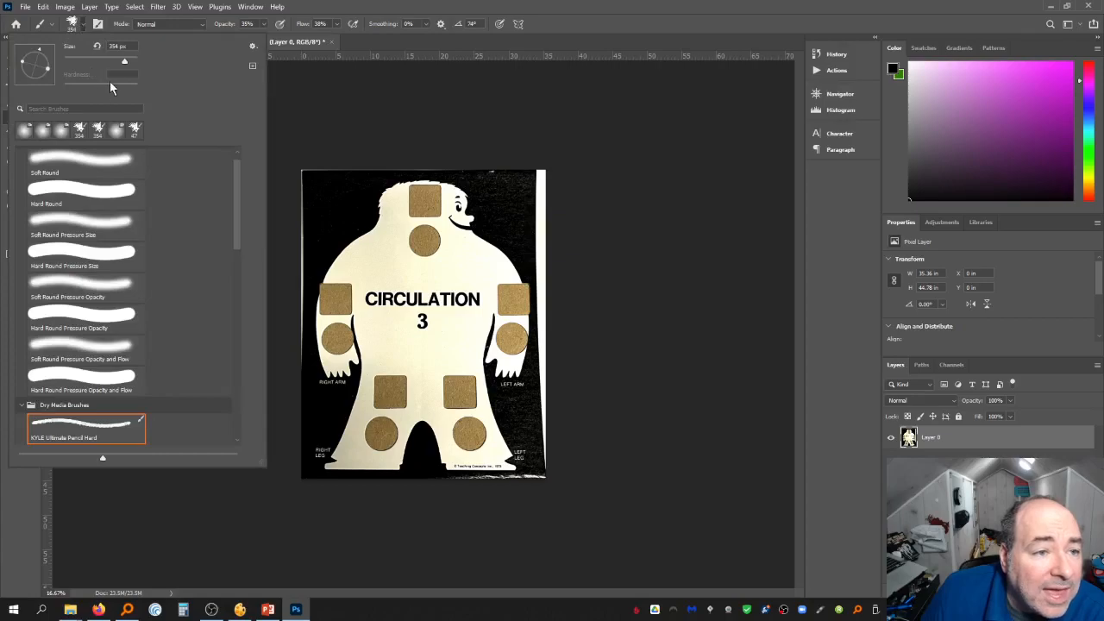
{"action": "left_click", "coordinate": [106, 195]}
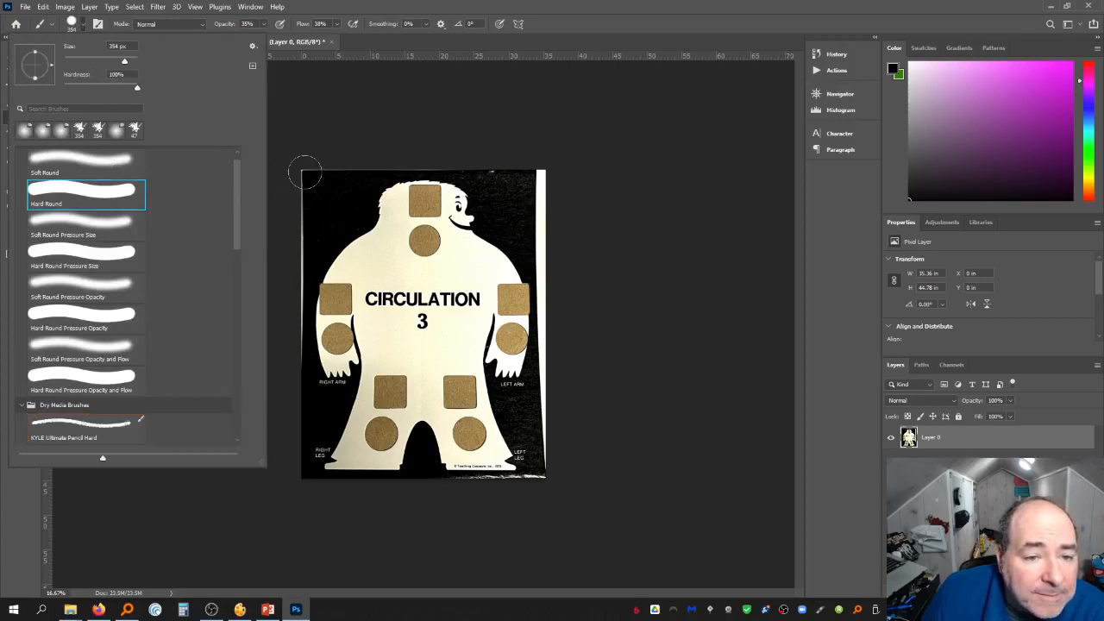
{"action": "left_click_drag", "start_coordinate": [304, 173], "coordinate": [298, 235]}
{"action": "left_click", "coordinate": [267, 24]}
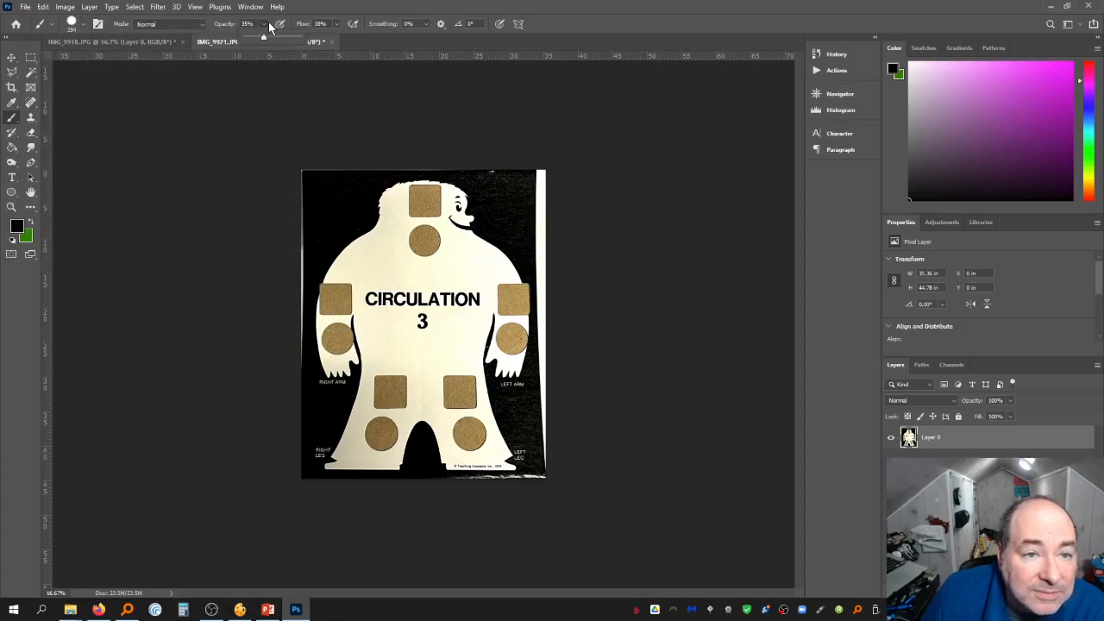
{"action": "mouse_move", "coordinate": [344, 173]}
{"action": "left_mouse_down"}
{"action": "mouse_move", "coordinate": [300, 174]}
{"action": "mouse_move", "coordinate": [288, 262]}
{"action": "left_mouse_up"}
{"action": "mouse_move", "coordinate": [347, 163]}
{"action": "left_mouse_down"}
{"action": "mouse_move", "coordinate": [399, 153]}
{"action": "mouse_move", "coordinate": [551, 177]}
{"action": "mouse_move", "coordinate": [547, 492]}
{"action": "mouse_move", "coordinate": [458, 490]}
{"action": "mouse_move", "coordinate": [537, 483]}
{"action": "mouse_move", "coordinate": [508, 488]}
{"action": "mouse_move", "coordinate": [529, 492]}
{"action": "left_mouse_up"}
{"action": "mouse_move", "coordinate": [264, 276]}
{"action": "left_mouse_down"}
{"action": "mouse_move", "coordinate": [290, 266]}
{"action": "mouse_move", "coordinate": [289, 386]}
{"action": "left_mouse_up"}
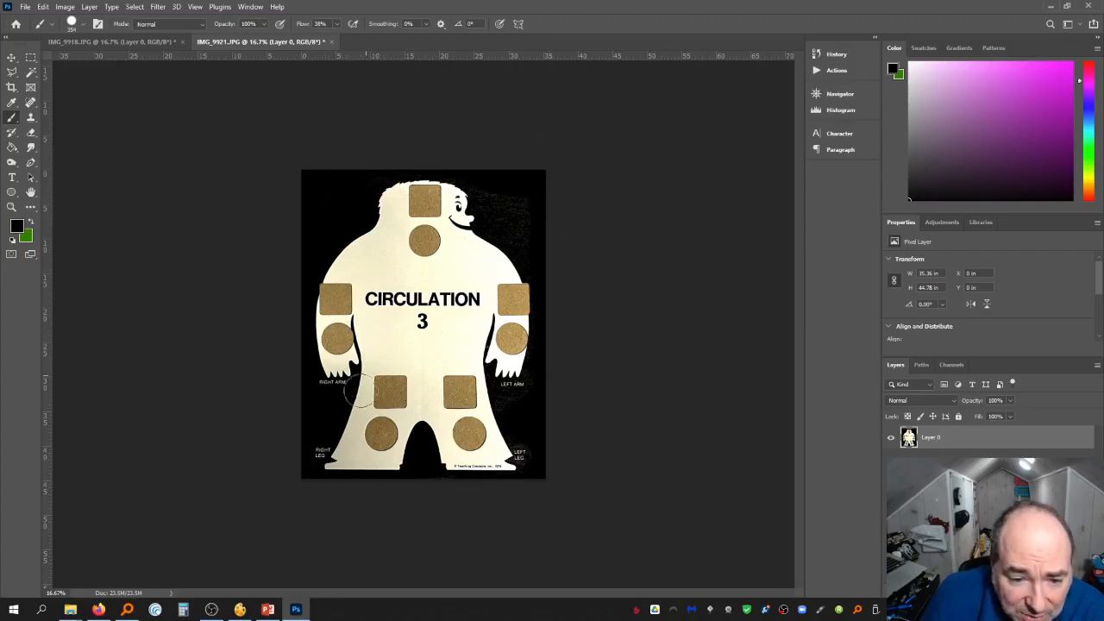
Select the board's white area with the Magic Wand at a tolerance of 60
{"action": "left_click", "coordinate": [31, 75]}
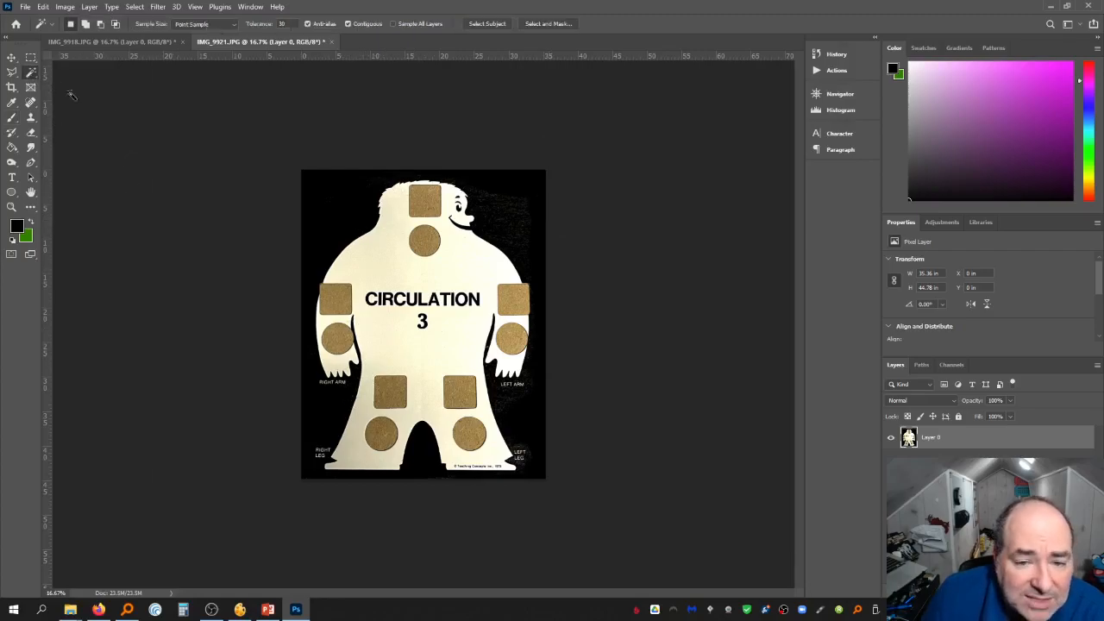
{"action": "left_click", "coordinate": [377, 352]}
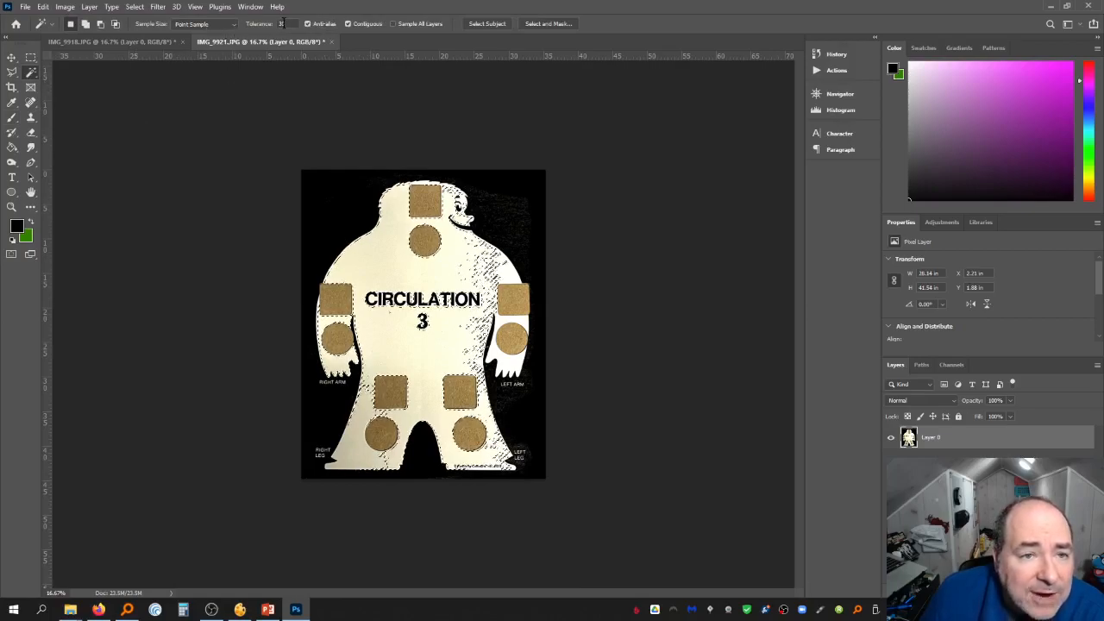
{"action": "left_click_drag", "start_coordinate": [283, 23], "coordinate": [247, 25]}
{"action": "type", "text": "50"}
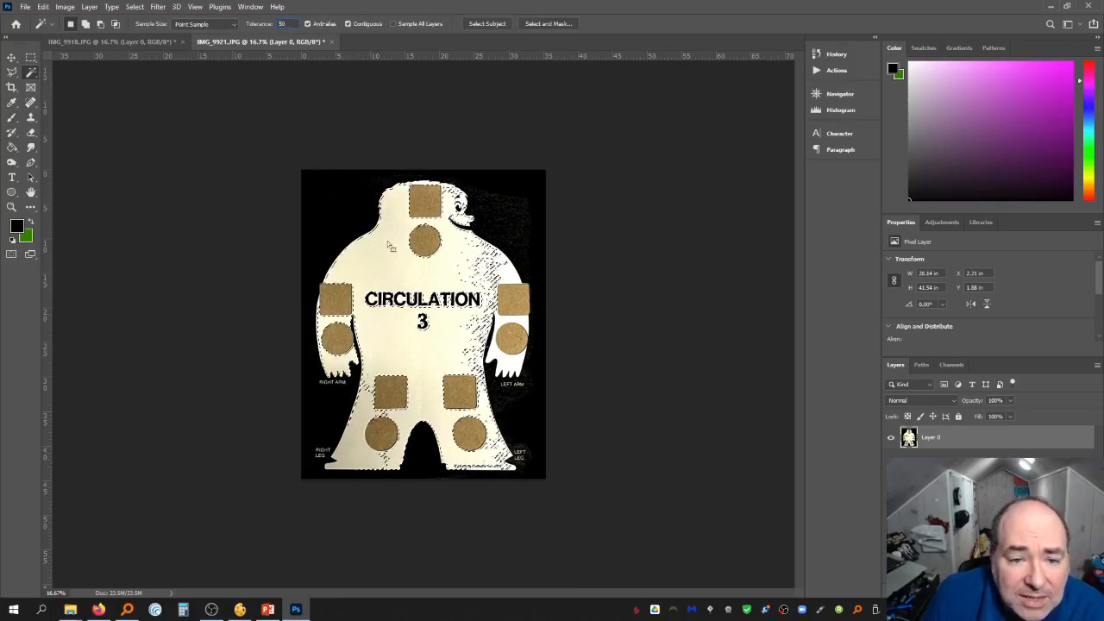
{"action": "left_click", "coordinate": [395, 266]}
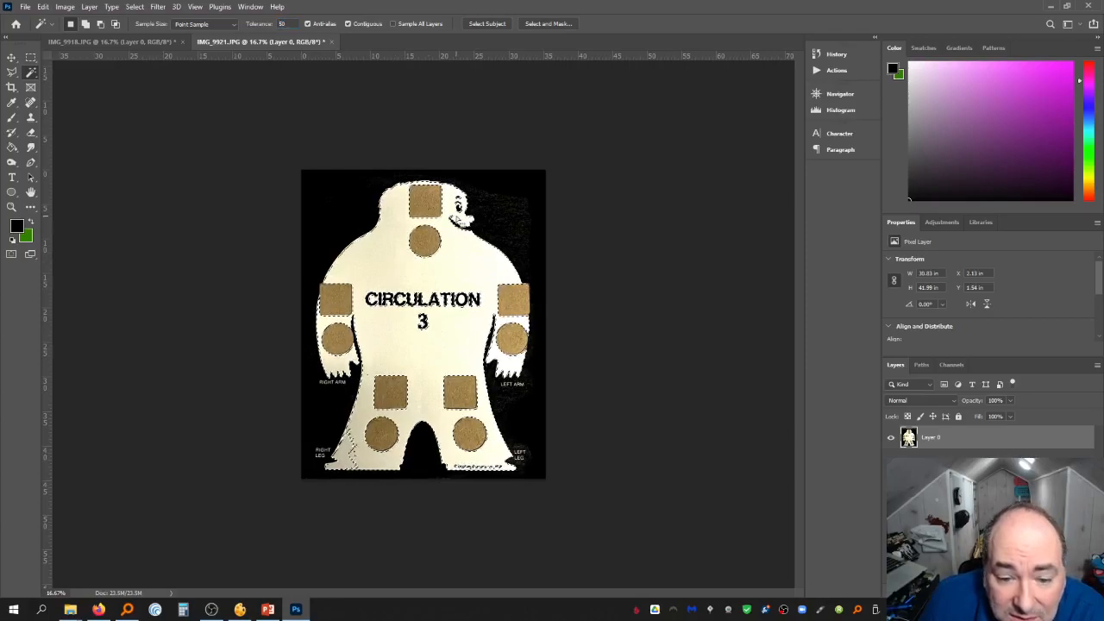
{"action": "left_click_drag", "start_coordinate": [288, 24], "coordinate": [255, 25]}
{"action": "type", "text": "60"}
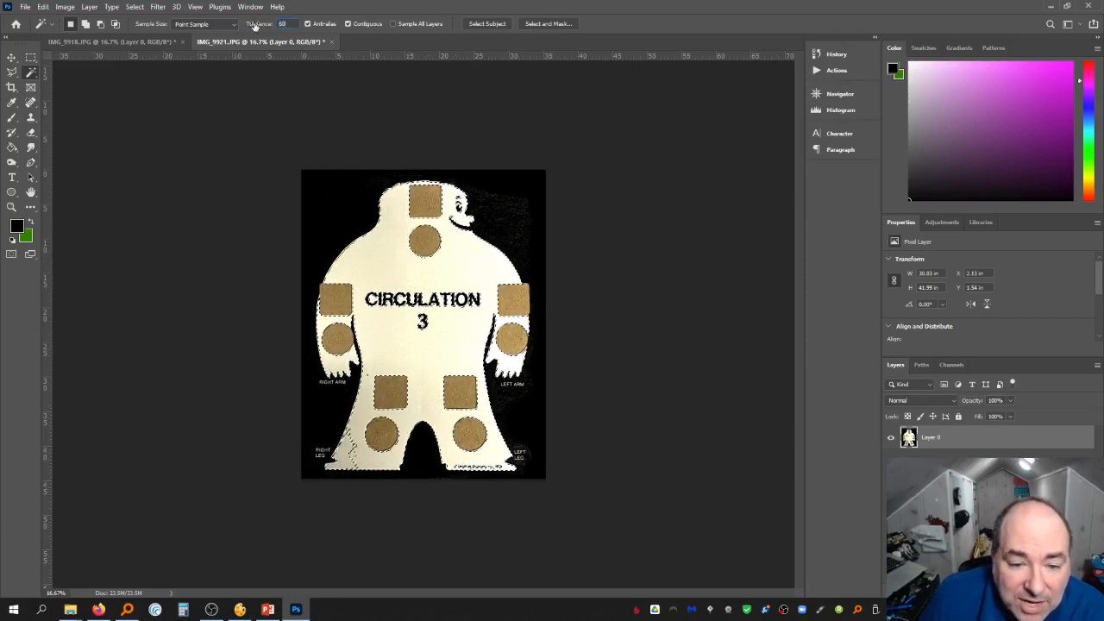
{"action": "left_click", "coordinate": [414, 352]}
{"action": "left_click", "coordinate": [413, 351]}
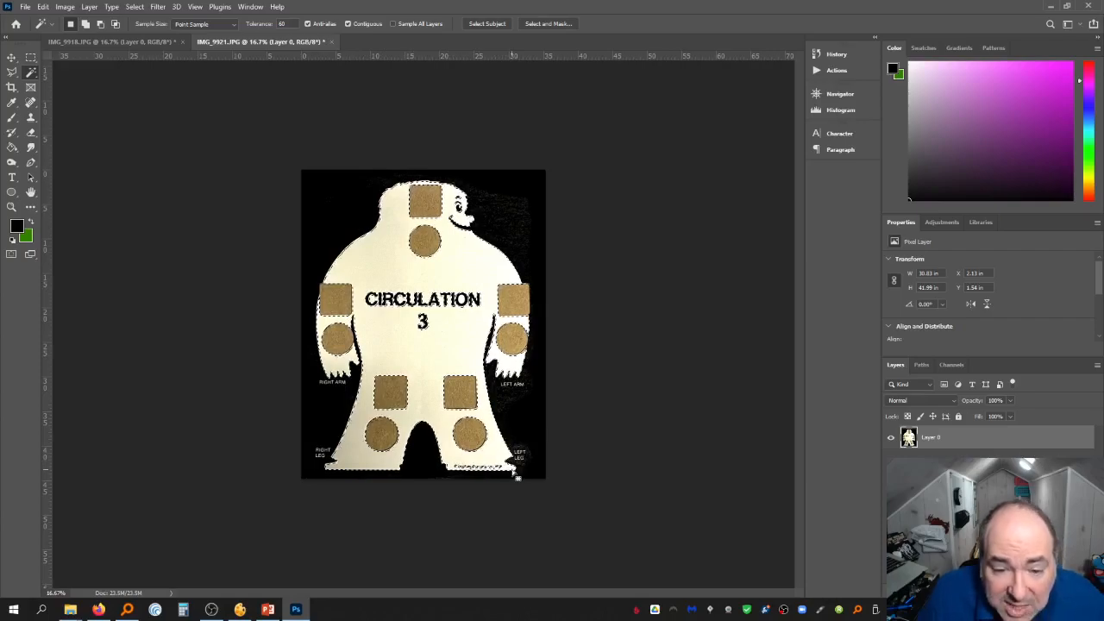
Try Magic Wand selections with Contiguous turned off, then turn Contiguous back on and reselect the white area
{"action": "left_click", "coordinate": [362, 23]}
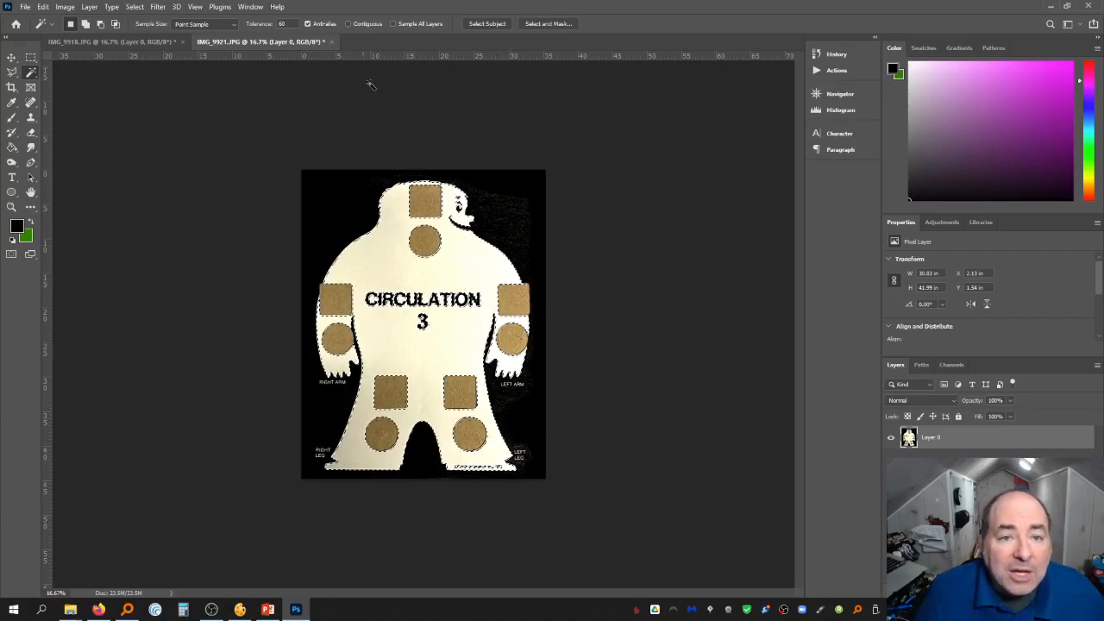
{"action": "left_click", "coordinate": [437, 244]}
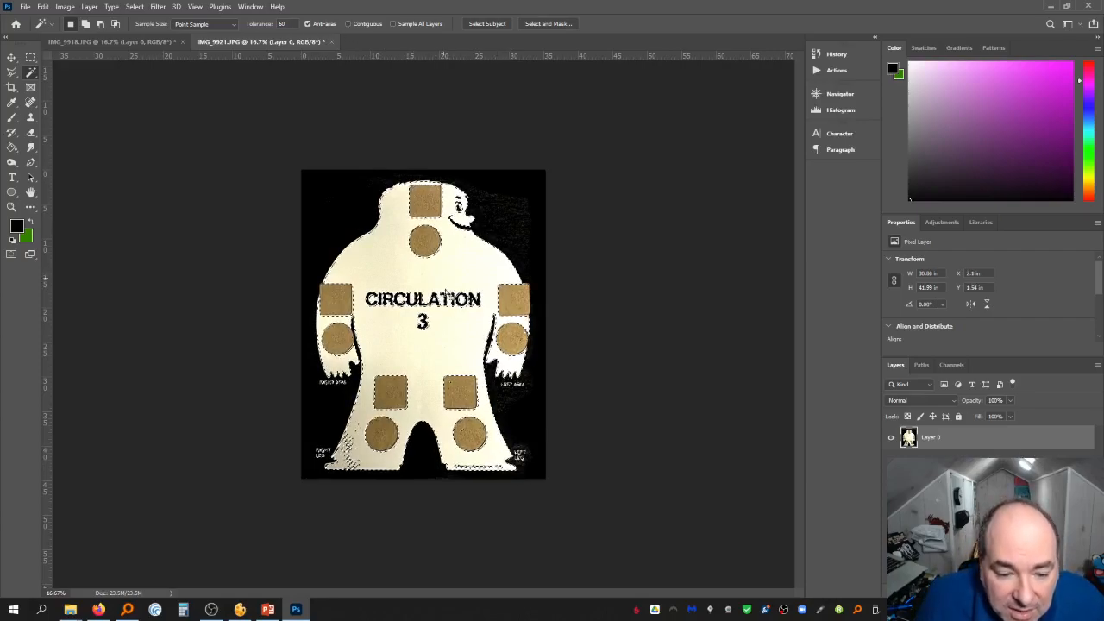
{"action": "left_click", "coordinate": [364, 466]}
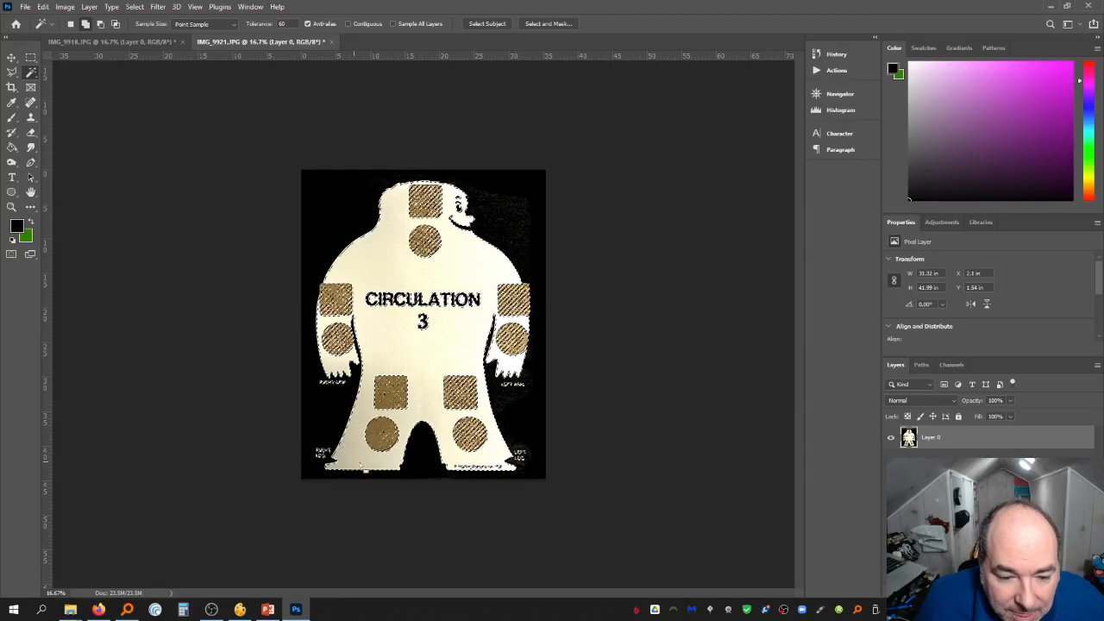
{"action": "left_click", "coordinate": [464, 273]}
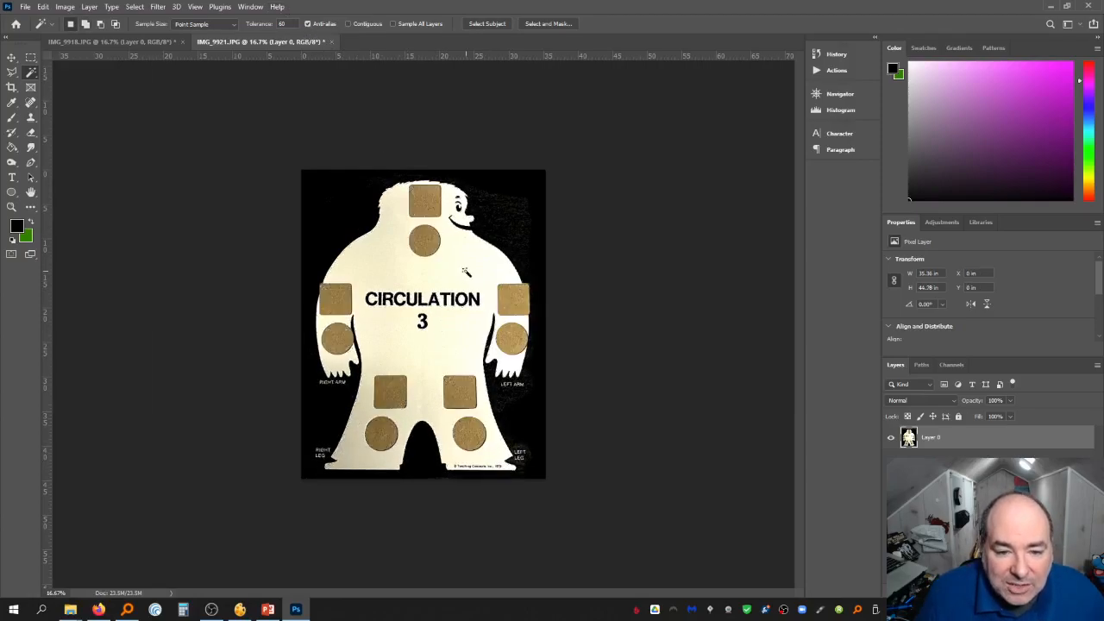
{"action": "left_click", "coordinate": [347, 23]}
{"action": "left_click", "coordinate": [466, 259]}
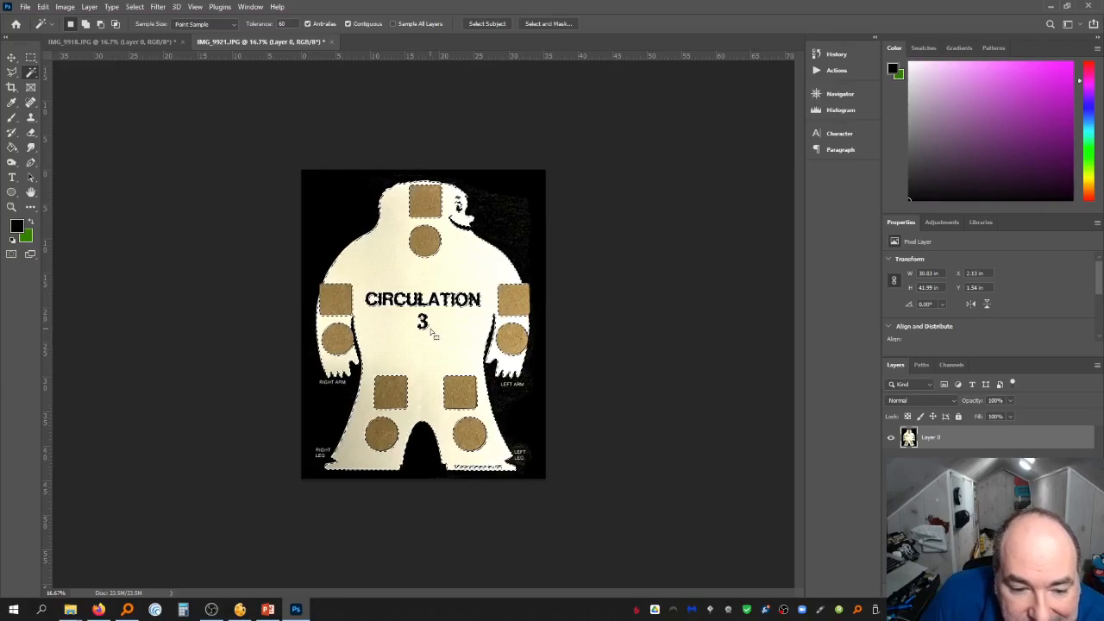
Brighten the selected white area with Levels, setting the white input to 155, and deselect
{"action": "key", "text": "ctrl+l"}
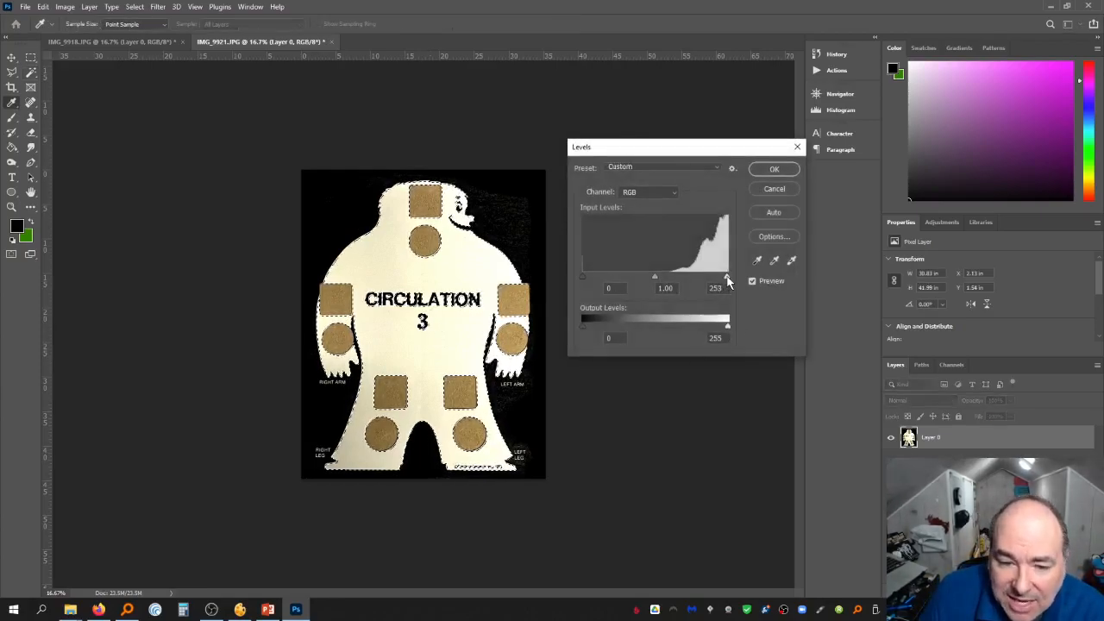
{"action": "mouse_move", "coordinate": [668, 279]}
{"action": "left_mouse_down"}
{"action": "mouse_move", "coordinate": [753, 284]}
{"action": "mouse_move", "coordinate": [671, 286]}
{"action": "left_mouse_up"}
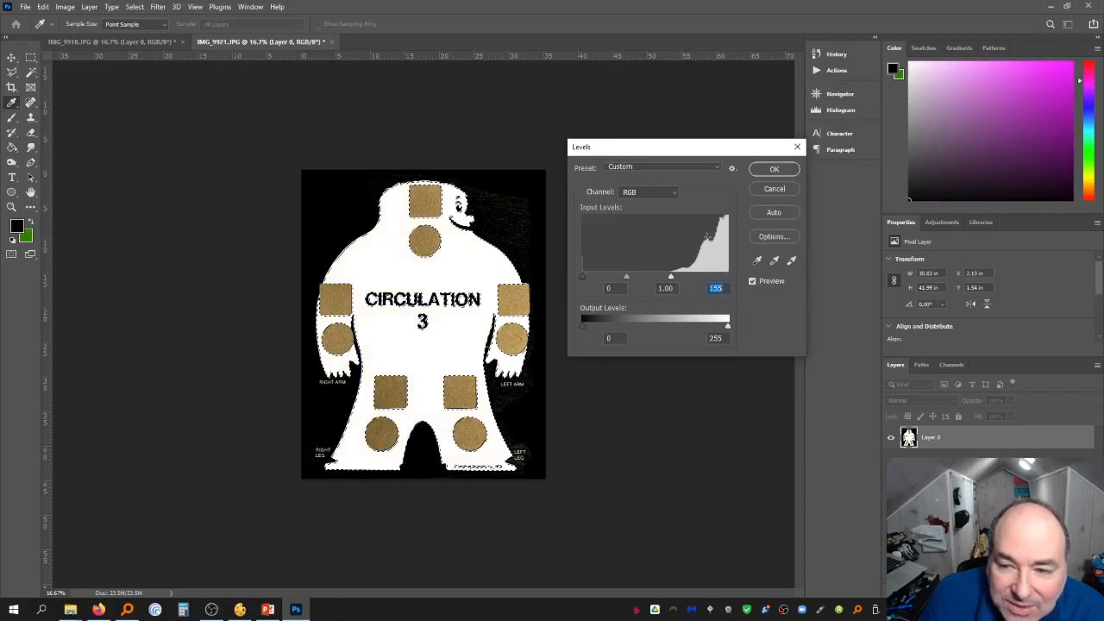
{"action": "left_click", "coordinate": [773, 171]}
{"action": "key", "text": "ctrl+d"}
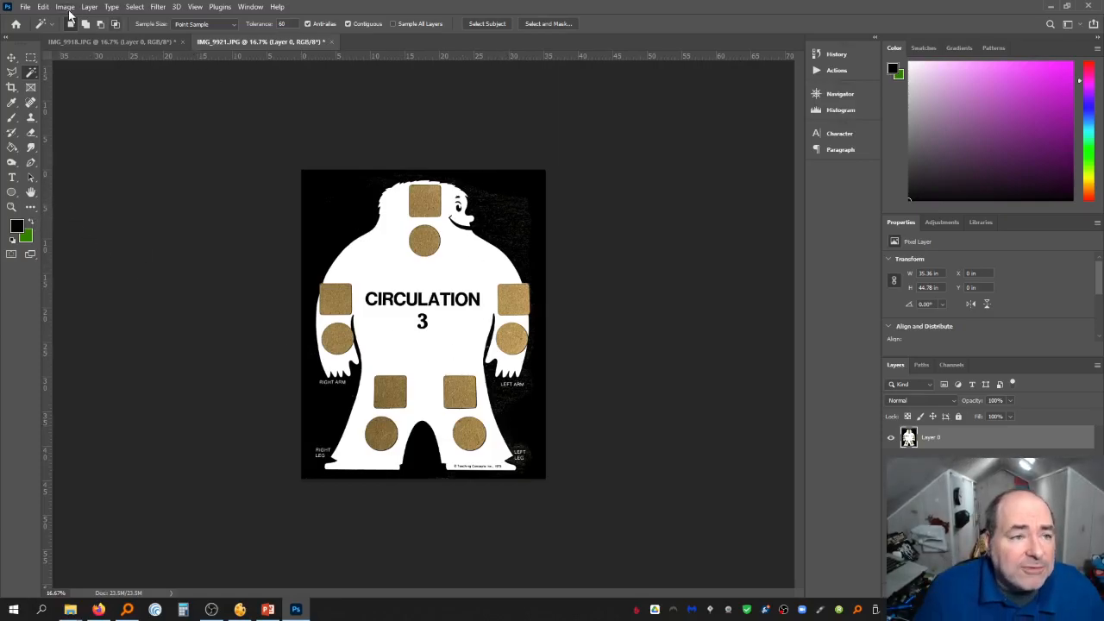
Save a copy as the PNG file scoreboard in the Circulation folder with the default PNG options
{"action": "left_click", "coordinate": [9, 6]}
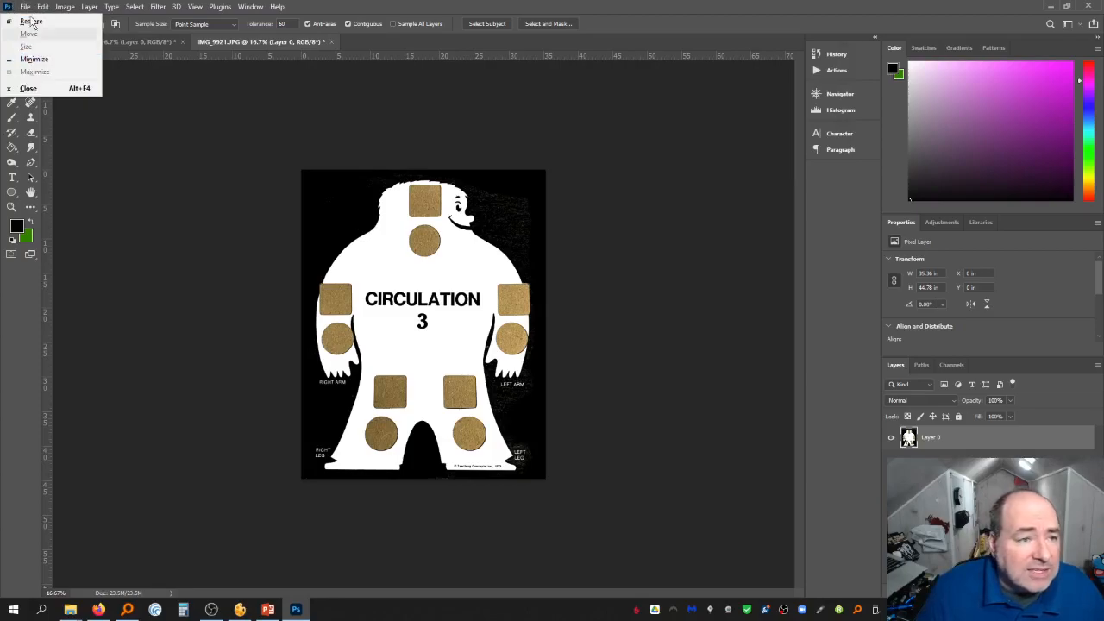
{"action": "left_click", "coordinate": [25, 6]}
{"action": "left_click", "coordinate": [67, 142]}
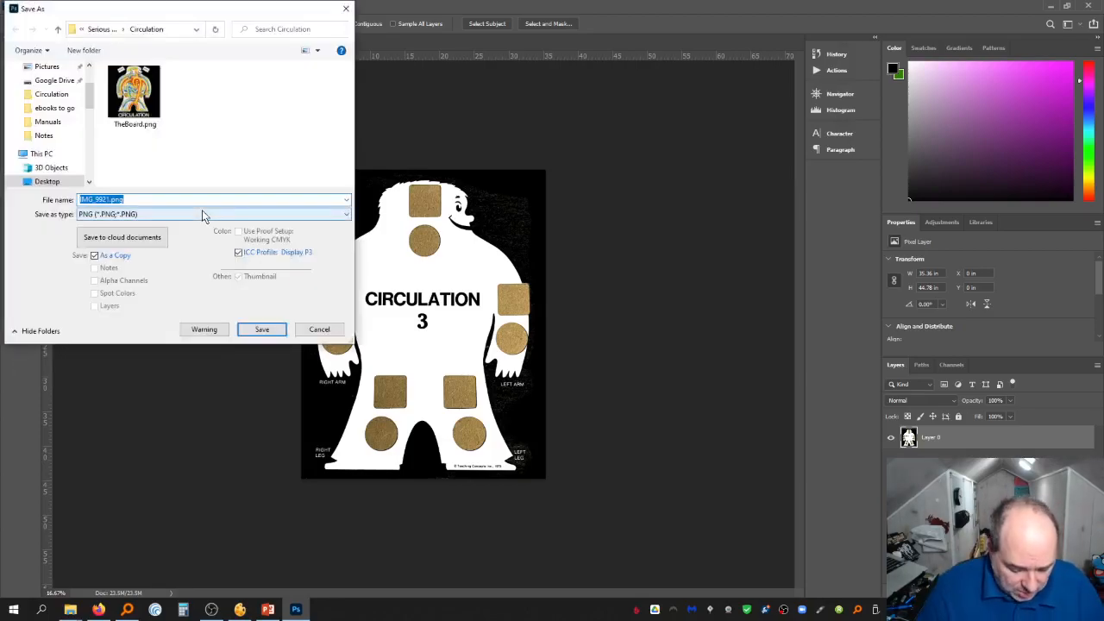
{"action": "type", "text": "scoreboard"}
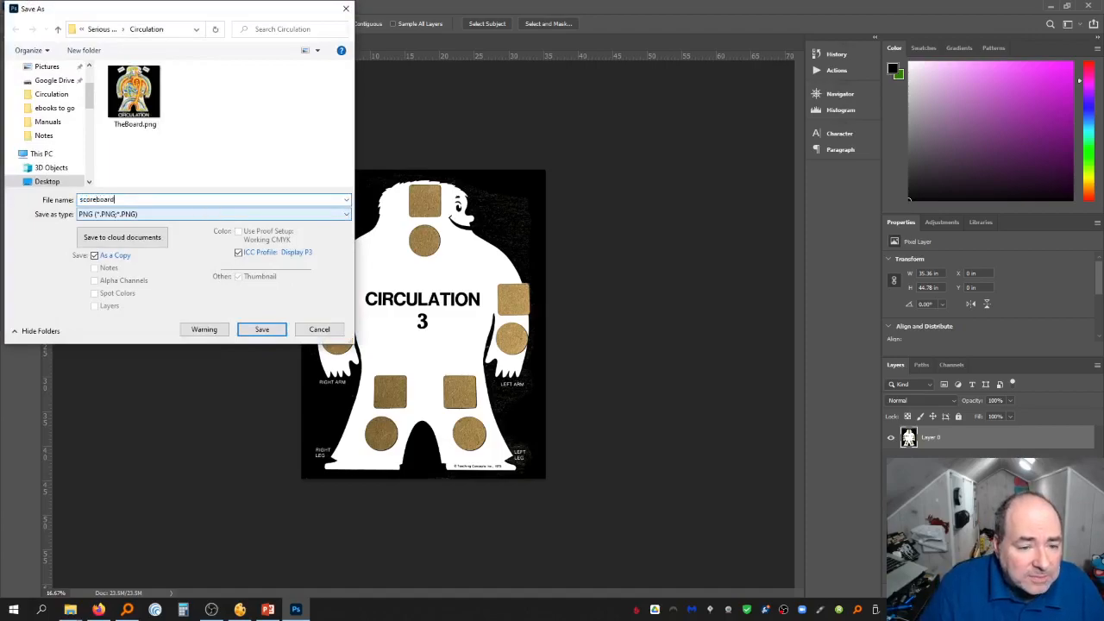
{"action": "key", "text": "Return"}
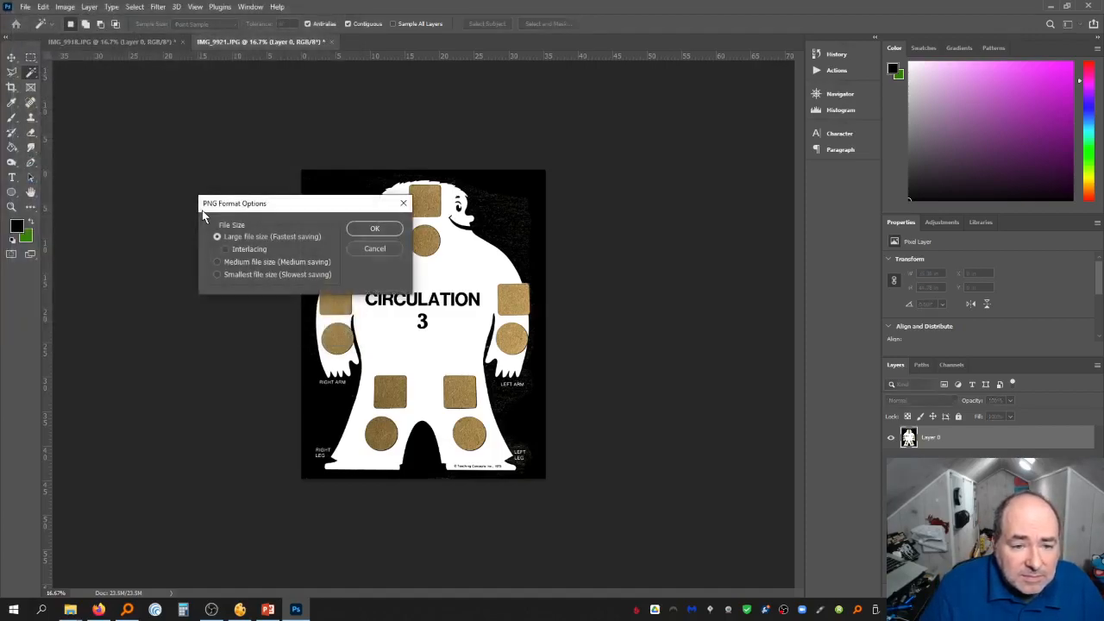
{"action": "key", "text": "Return"}
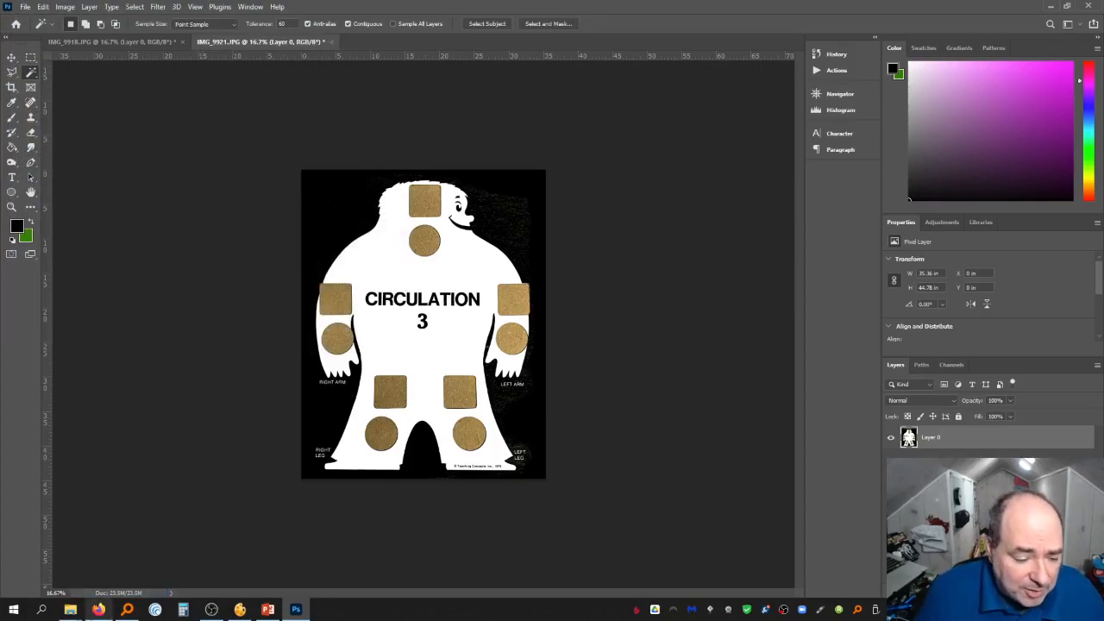
Open IMG_9920.JPG from the Circulation folder in the file browser into Photoshop
{"action": "mouse_move", "coordinate": [75, 611]}
{"action": "left_click", "coordinate": [269, 568]}
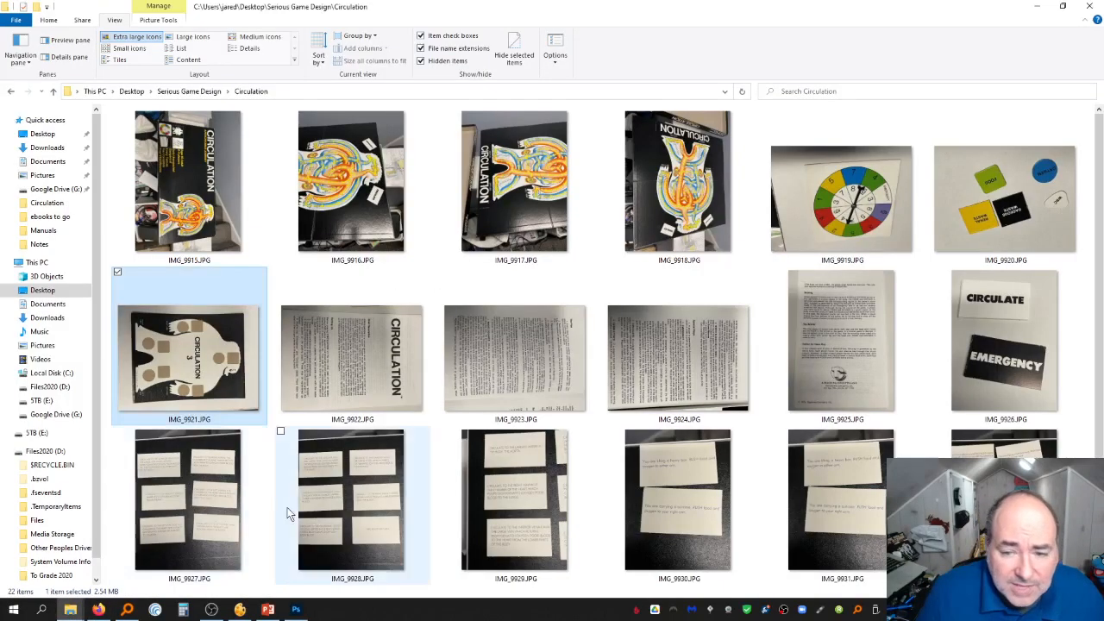
{"action": "scroll", "coordinate": [957, 284], "scroll_direction": "down", "scroll_amount": 2}
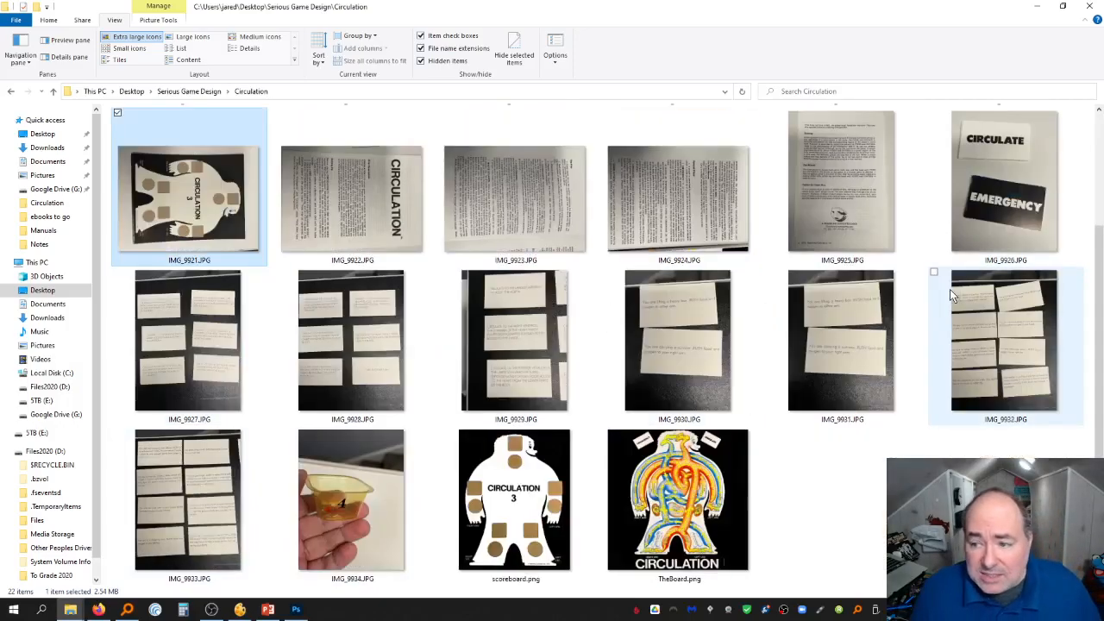
{"action": "scroll", "coordinate": [949, 289], "scroll_direction": "up", "scroll_amount": 2}
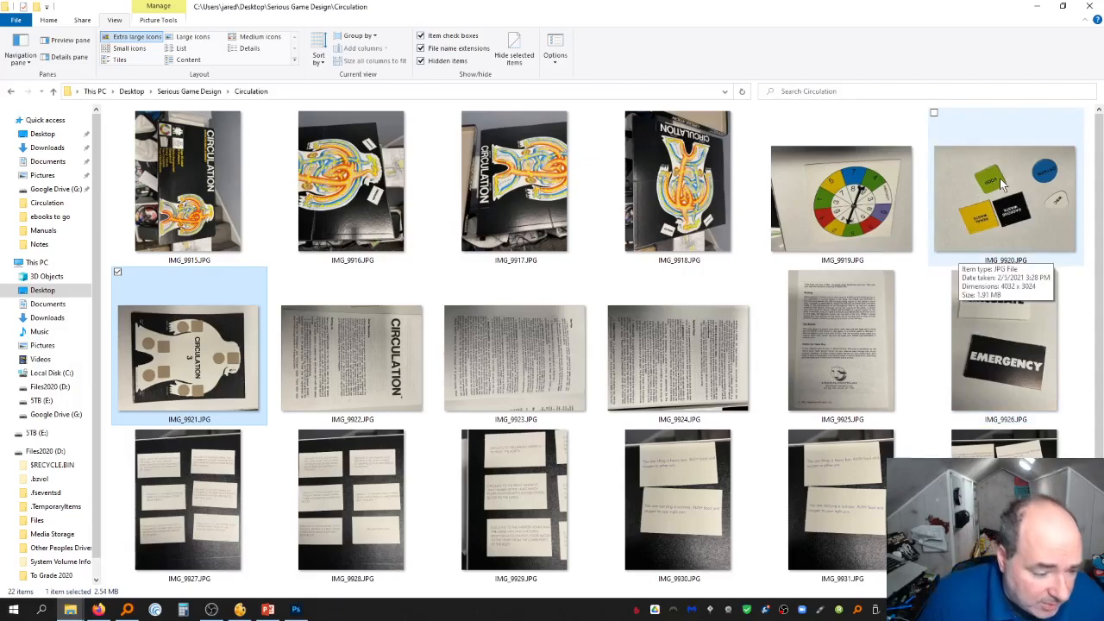
{"action": "left_click_drag", "start_coordinate": [1000, 178], "coordinate": [446, 50]}
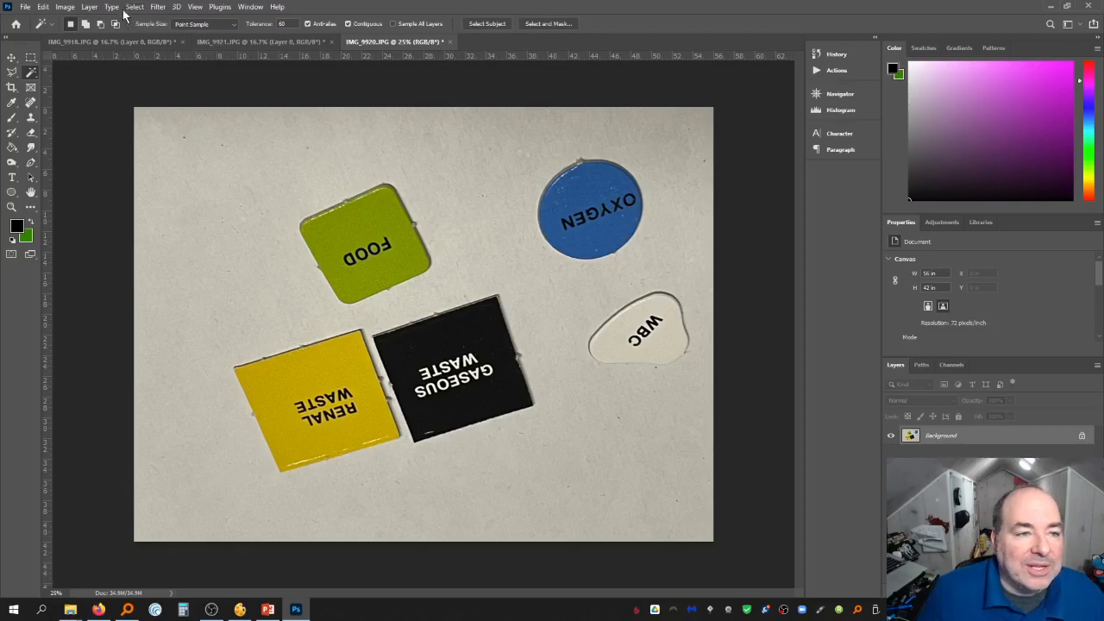
Rotate the image 90° counter-clockwise twice so the game pieces' labels read upright
{"action": "left_click", "coordinate": [66, 9]}
{"action": "mouse_move", "coordinate": [110, 121]}
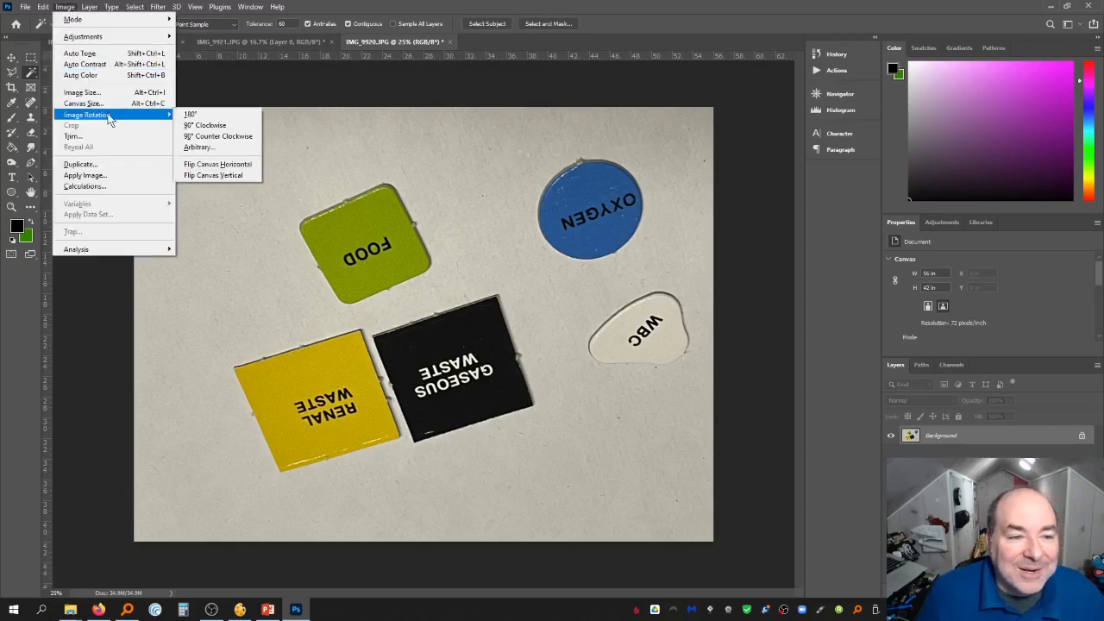
{"action": "left_click", "coordinate": [220, 136]}
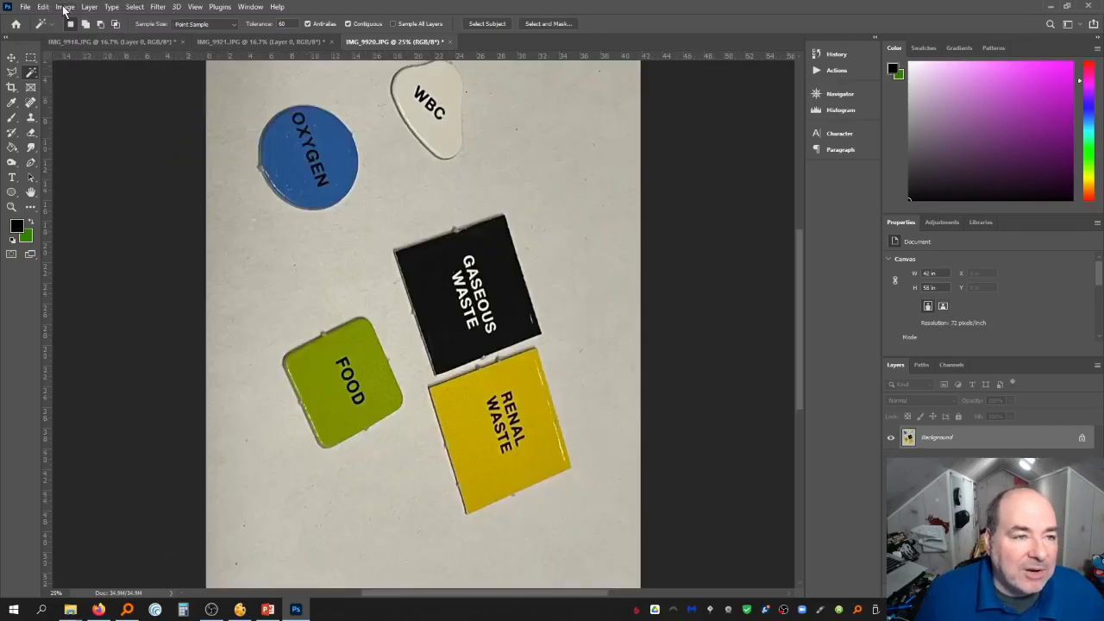
{"action": "left_click", "coordinate": [65, 7]}
{"action": "mouse_move", "coordinate": [133, 115]}
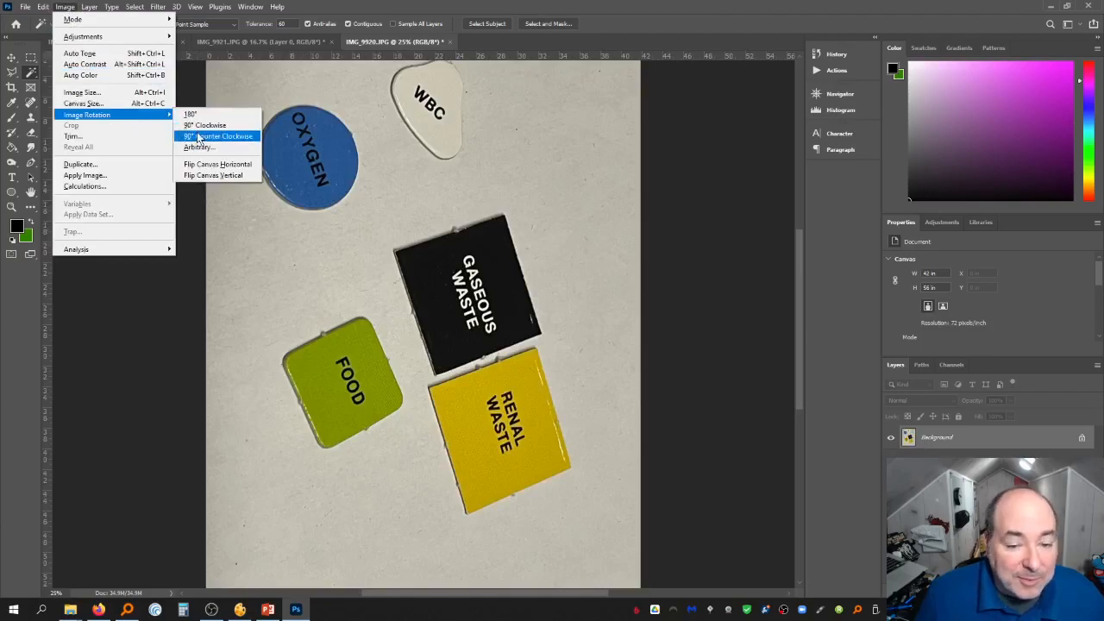
{"action": "left_click", "coordinate": [216, 136]}
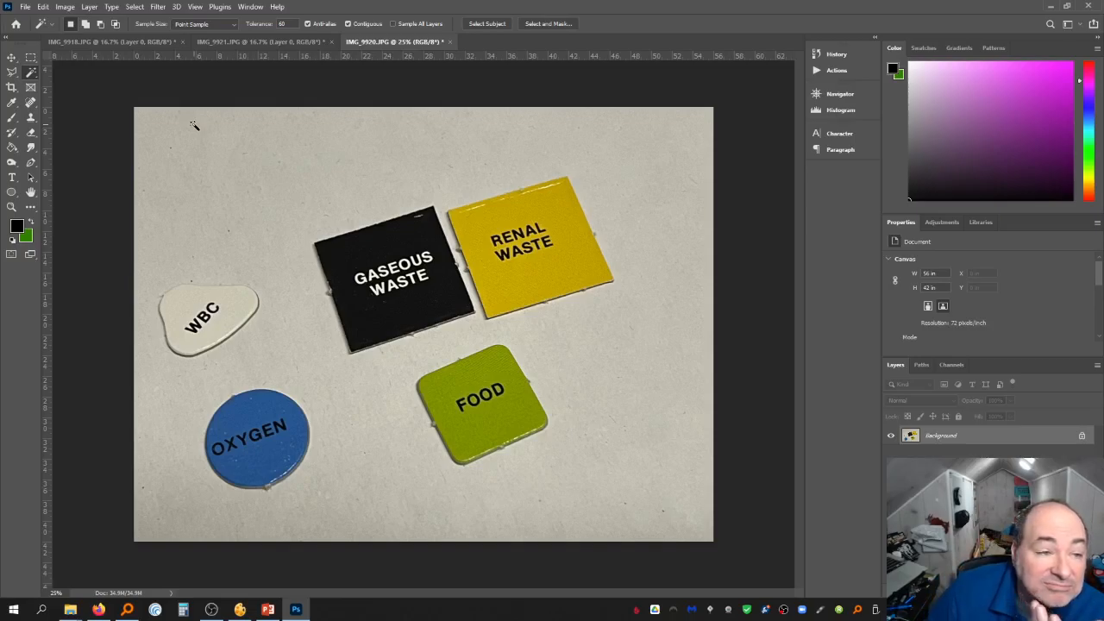
On a new layer, fill a square selection in the upper-left empty area with black and deselect
{"action": "left_click", "coordinate": [30, 57]}
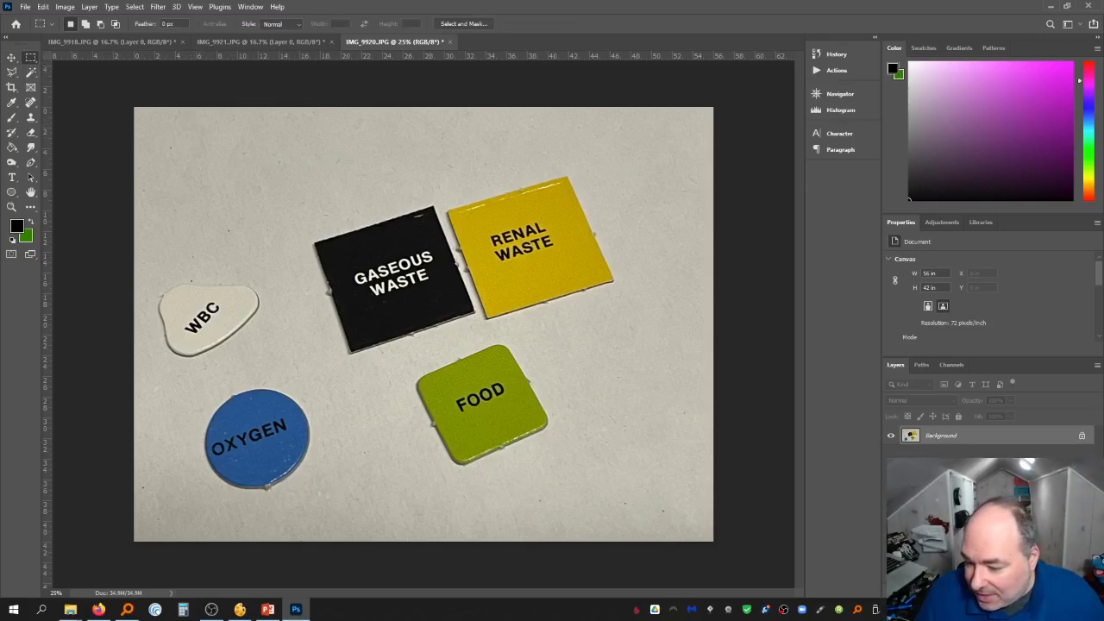
{"action": "key", "text": "ctrl+shift+alt+n"}
{"action": "left_click_drag", "start_coordinate": [196, 165], "coordinate": [319, 288]}
{"action": "left_click_drag", "start_coordinate": [298, 269], "coordinate": [298, 266]}
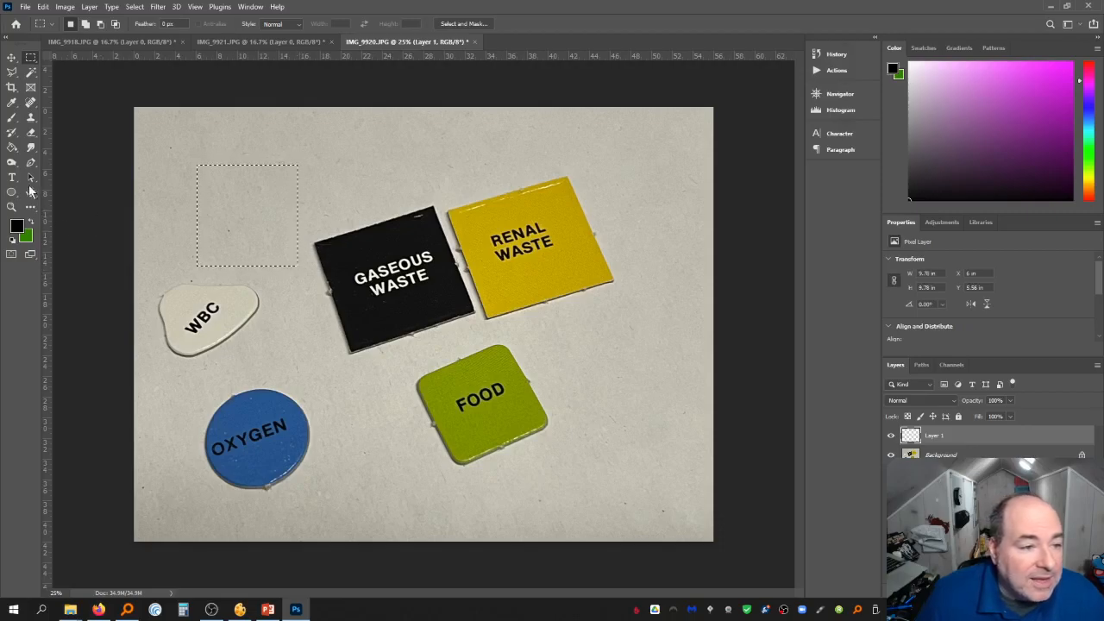
{"action": "left_click", "coordinate": [12, 147]}
{"action": "left_click", "coordinate": [268, 233]}
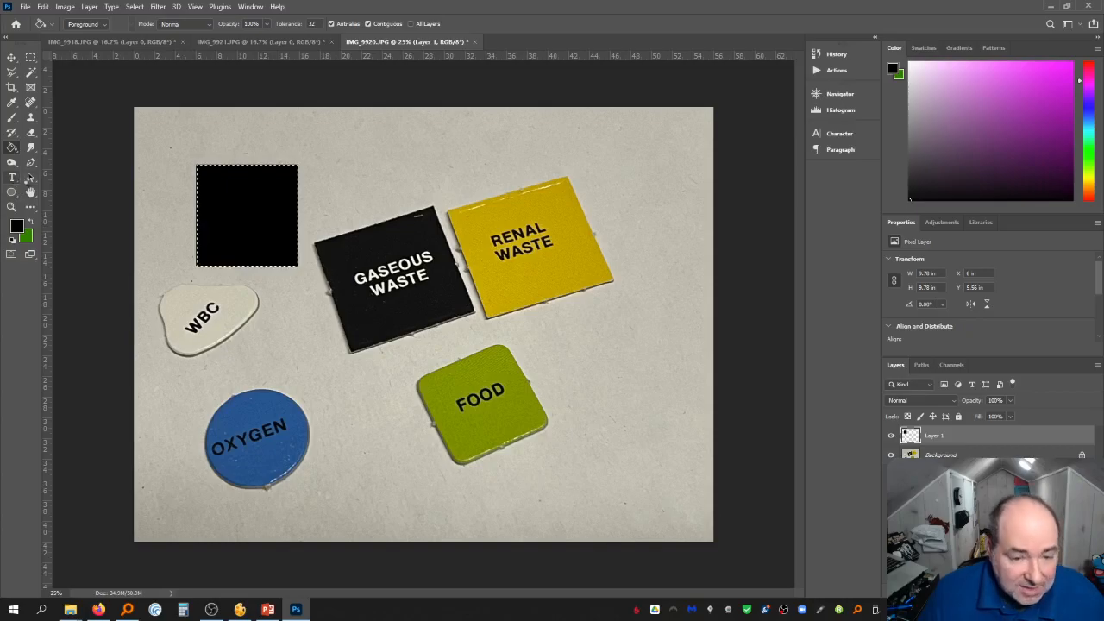
{"action": "key", "text": "ctrl+d"}
Switch to the Type tool, set the text color to white, and start a text box inside the black square
{"action": "key", "text": "t"}
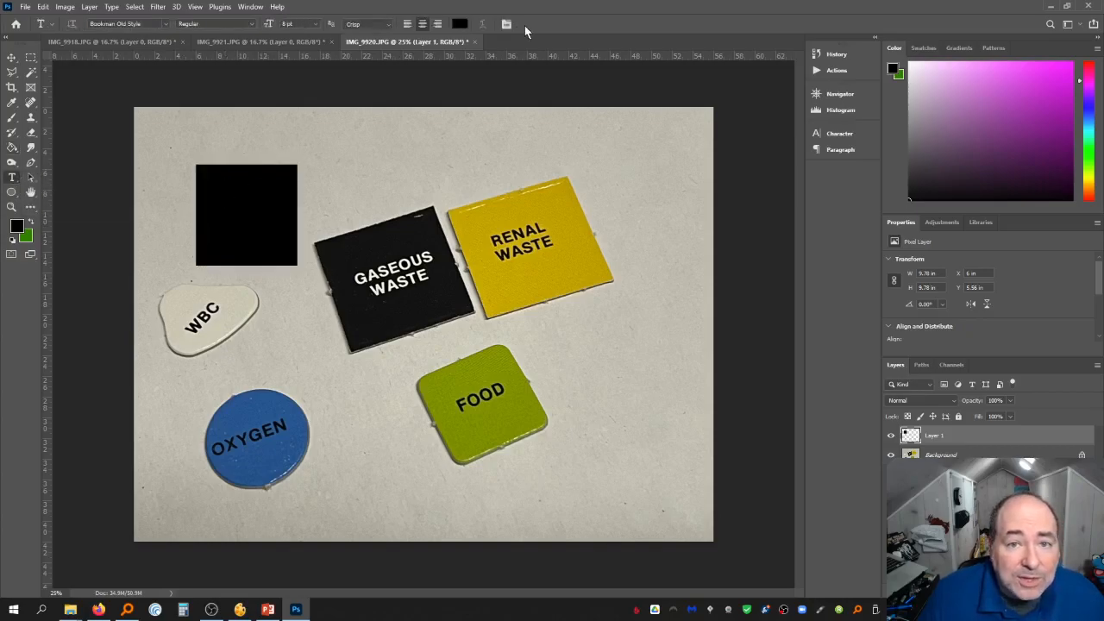
{"action": "left_click", "coordinate": [460, 24]}
{"action": "left_click_drag", "start_coordinate": [848, 435], "coordinate": [764, 381]}
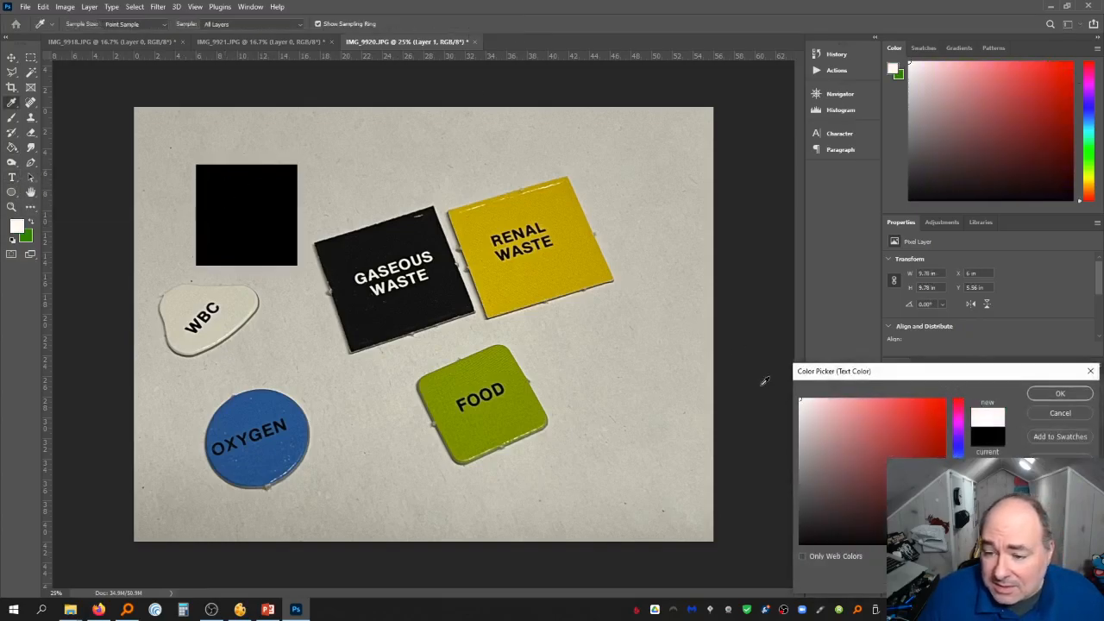
{"action": "left_click", "coordinate": [1058, 395]}
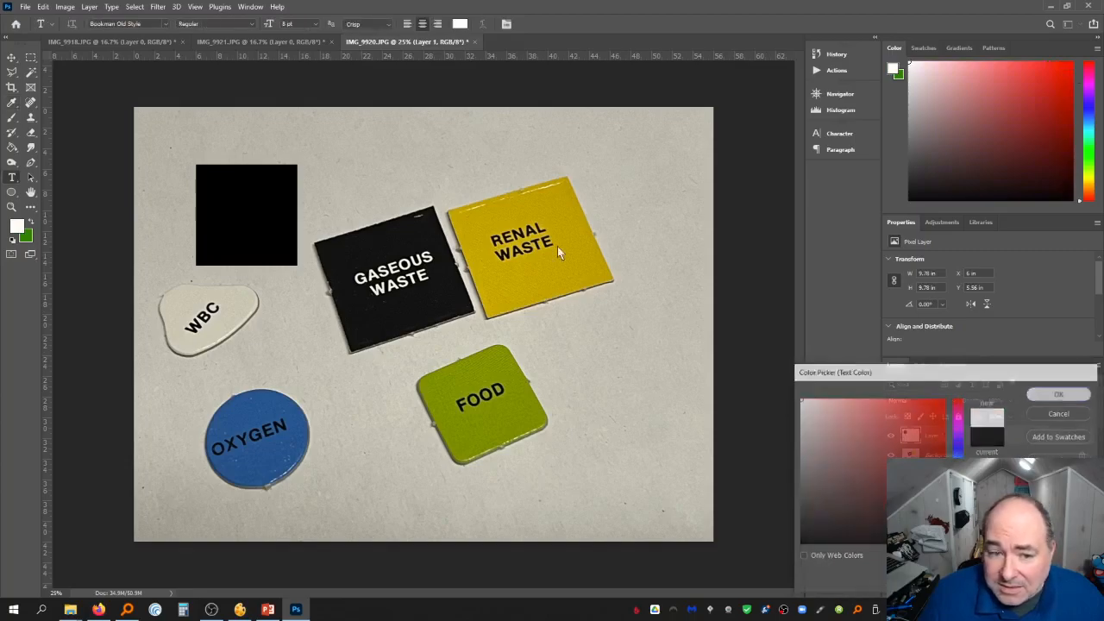
{"action": "left_click", "coordinate": [227, 200]}
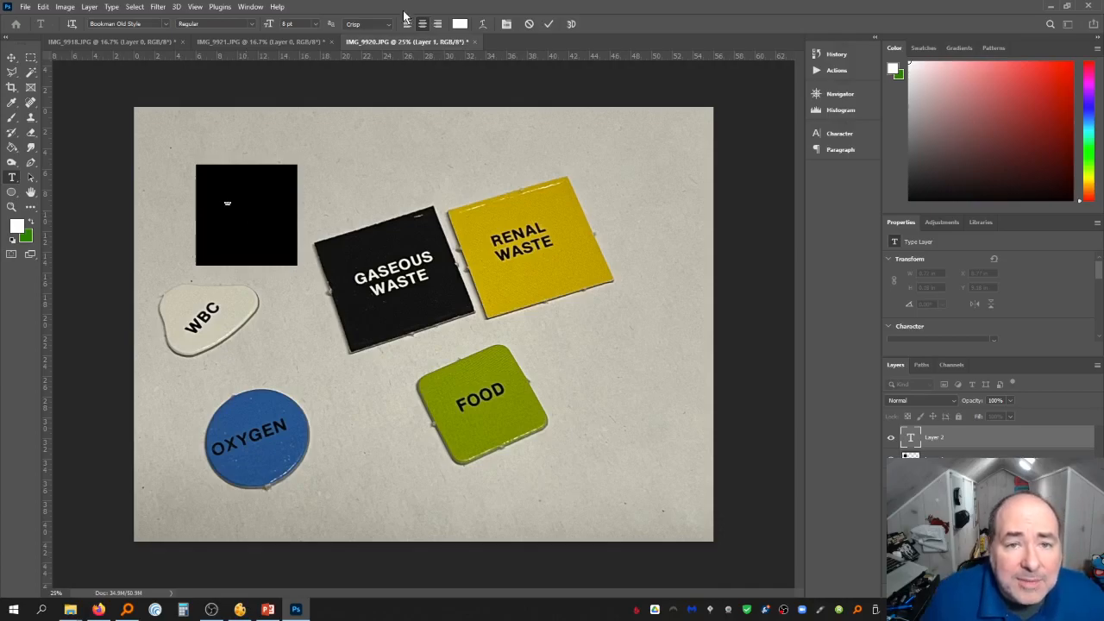
Set the GASEOUS WASTE text's font to Arial and its size to 72 pt
{"action": "left_click", "coordinate": [166, 27]}
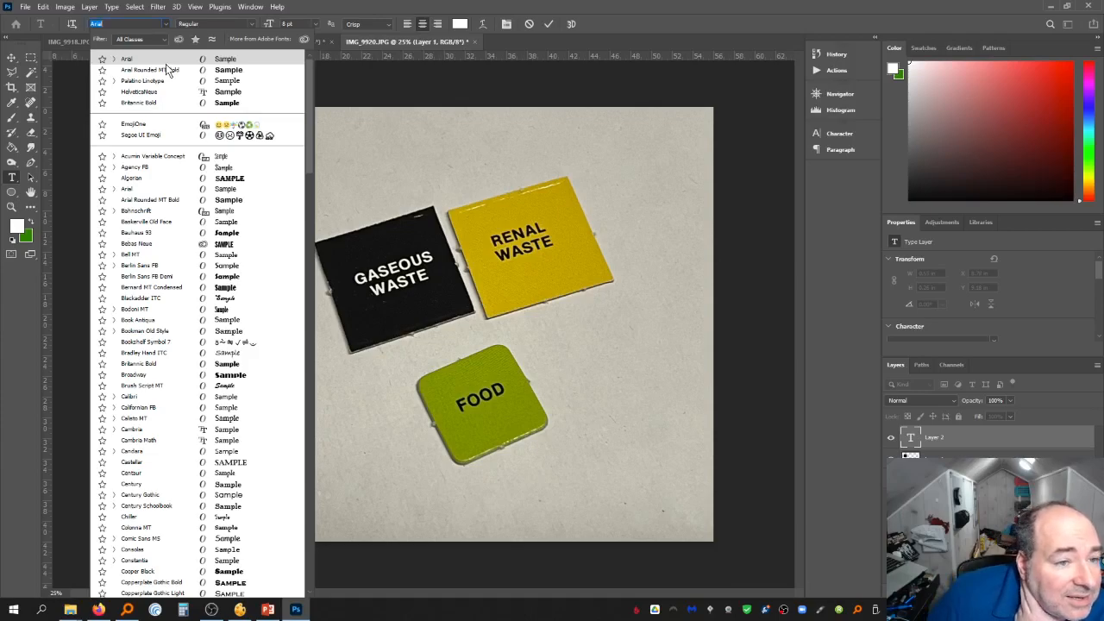
{"action": "left_click", "coordinate": [166, 63]}
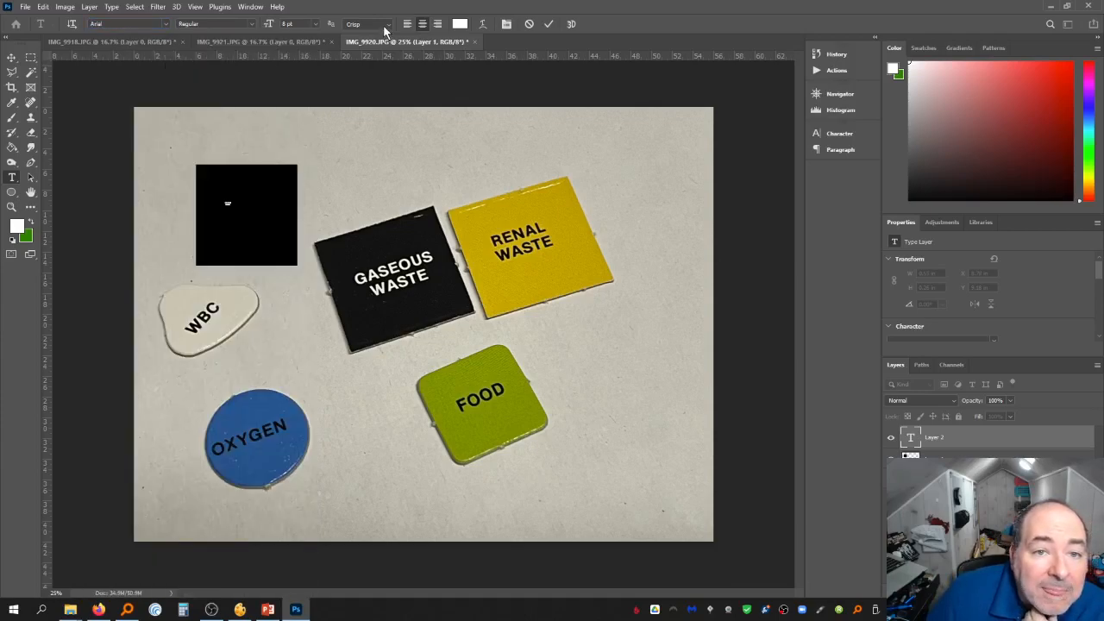
{"action": "left_click", "coordinate": [315, 26]}
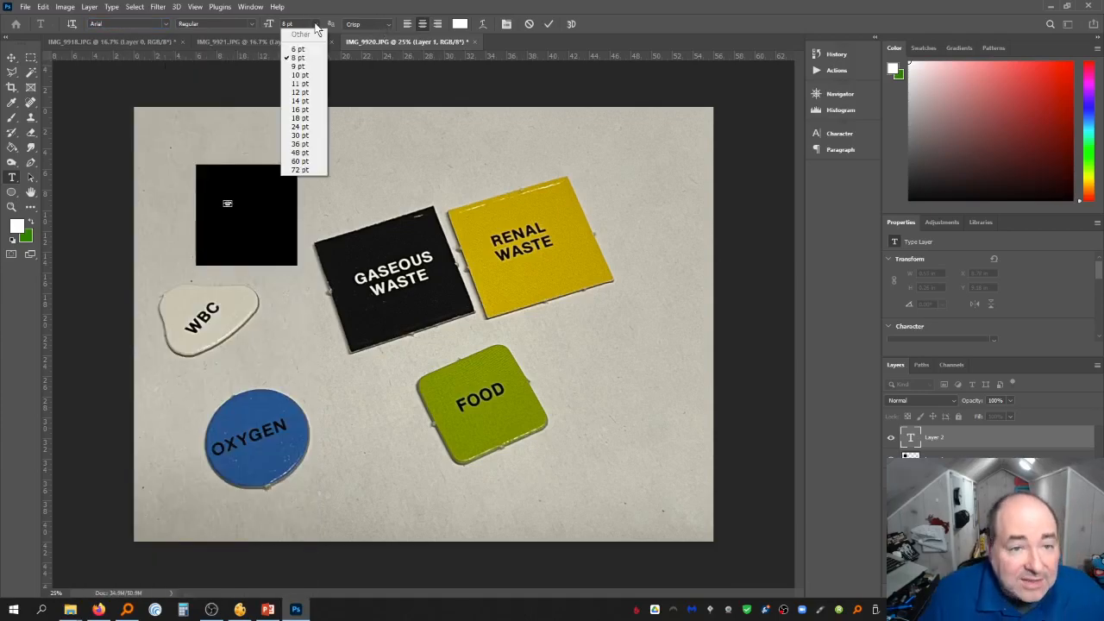
{"action": "left_click", "coordinate": [311, 143]}
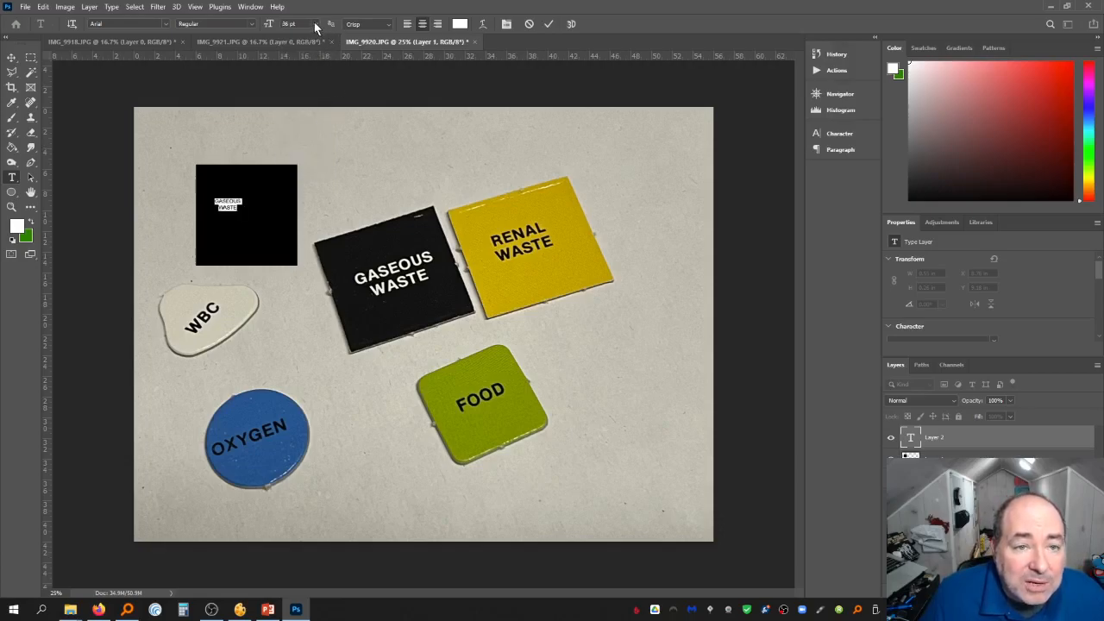
{"action": "left_click", "coordinate": [316, 27]}
{"action": "left_click", "coordinate": [315, 170]}
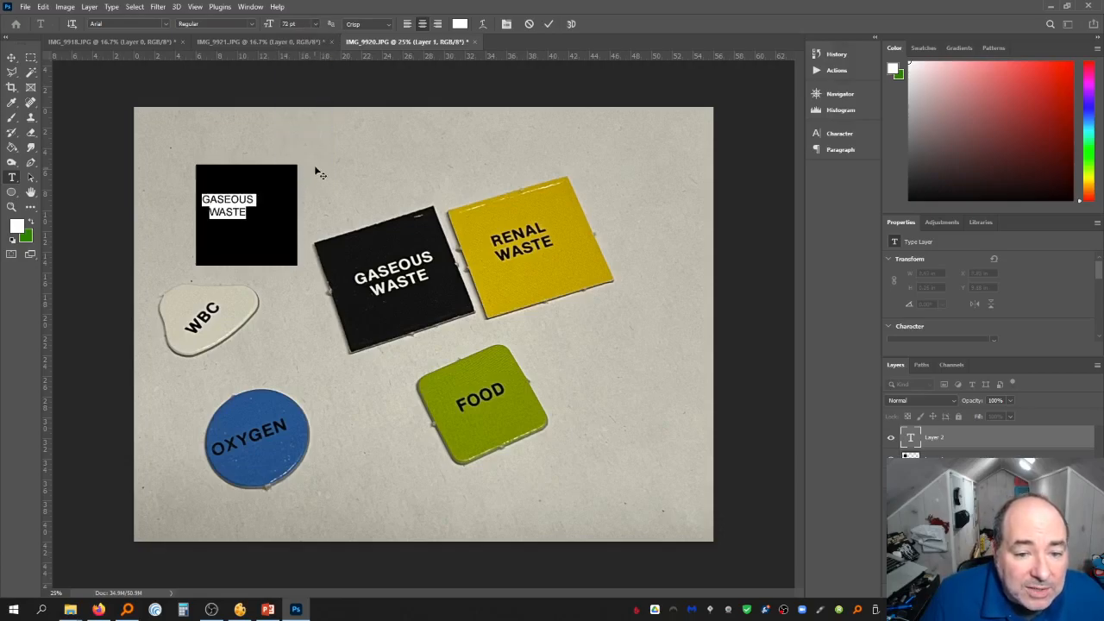
Set the text's font style to Bold after trying Black
{"action": "left_click", "coordinate": [165, 23]}
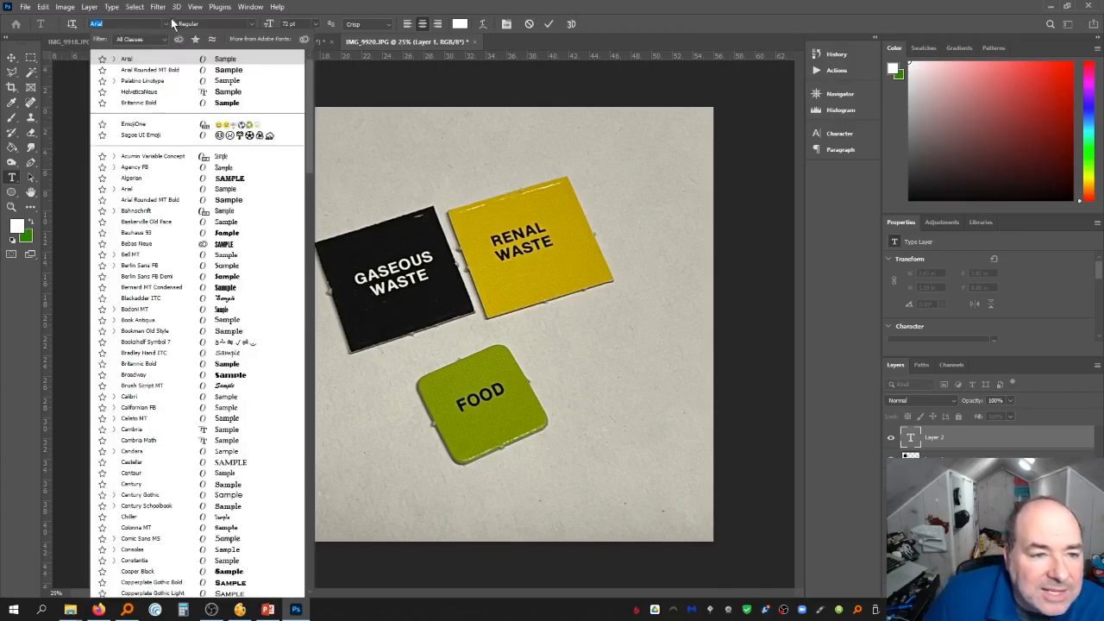
{"action": "left_click", "coordinate": [250, 24]}
{"action": "left_click", "coordinate": [250, 25]}
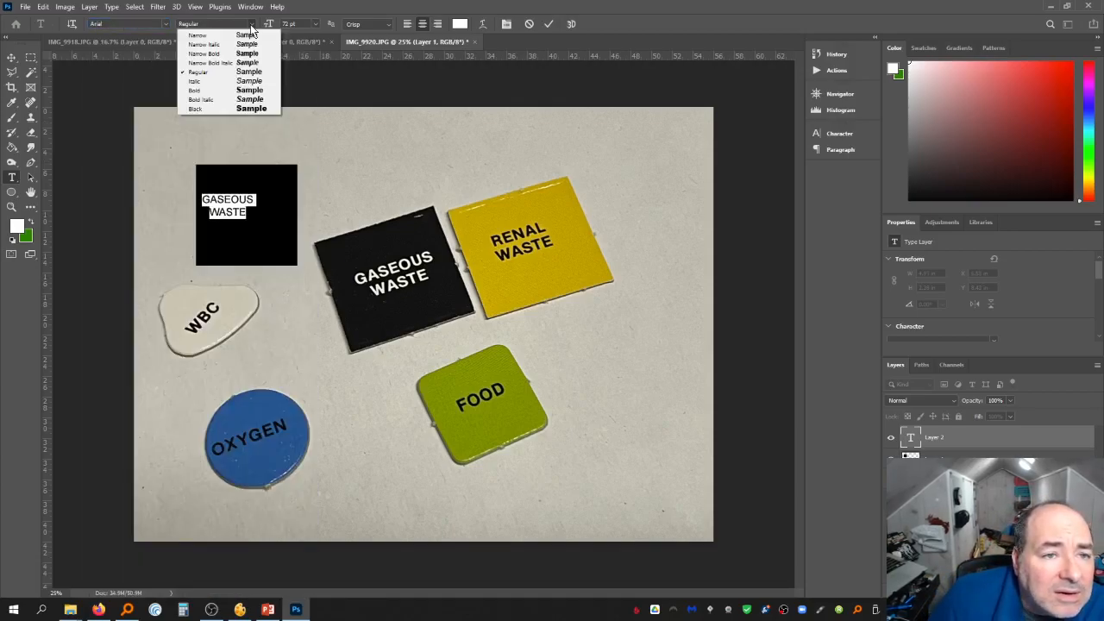
{"action": "left_click", "coordinate": [230, 109]}
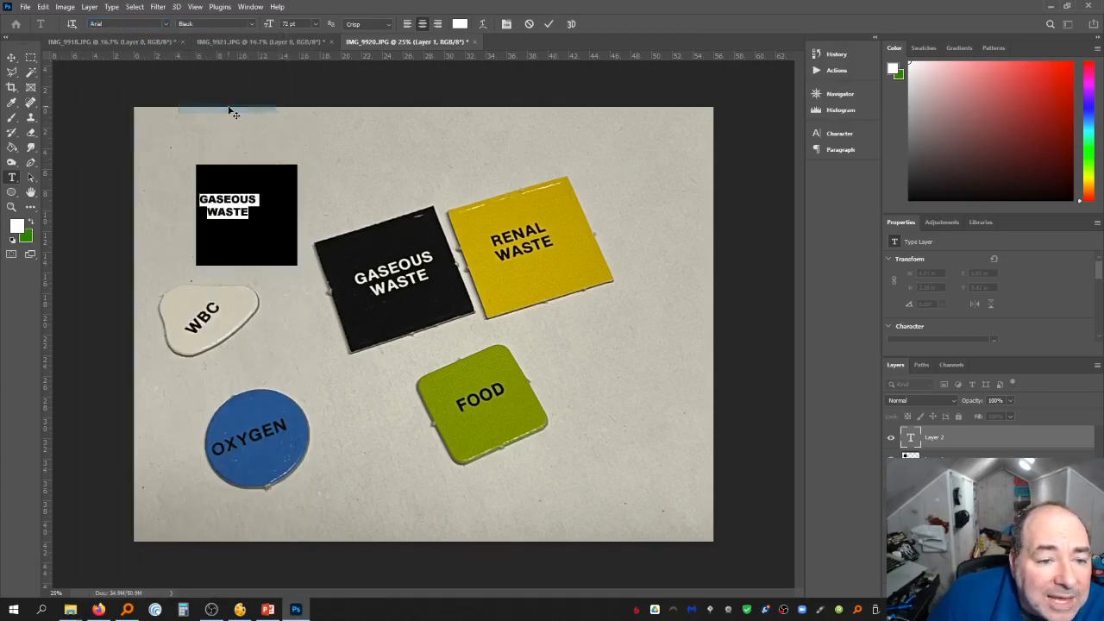
{"action": "left_click", "coordinate": [250, 24]}
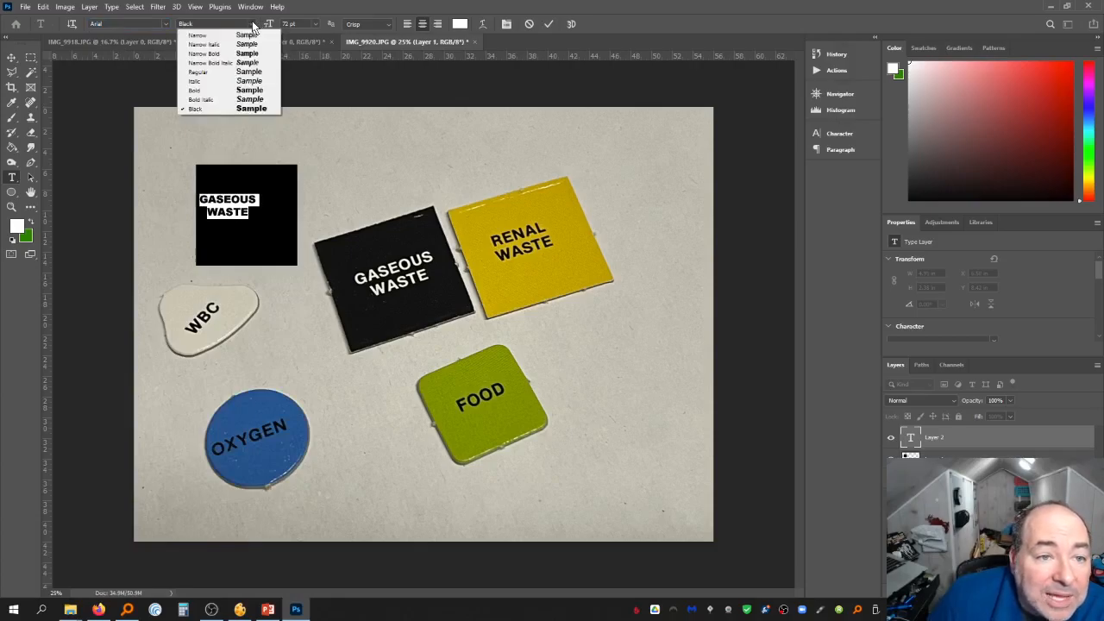
{"action": "left_click", "coordinate": [247, 89]}
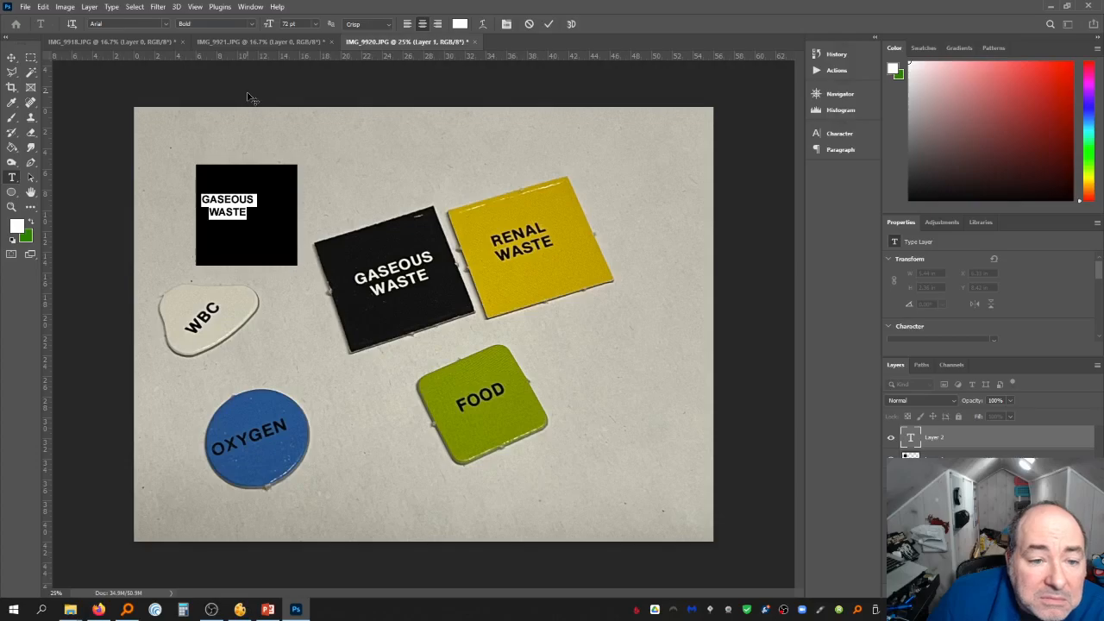
Move the GASEOUS WASTE text to the square's centre and enlarge it with Free Transform
{"action": "left_click", "coordinate": [11, 57]}
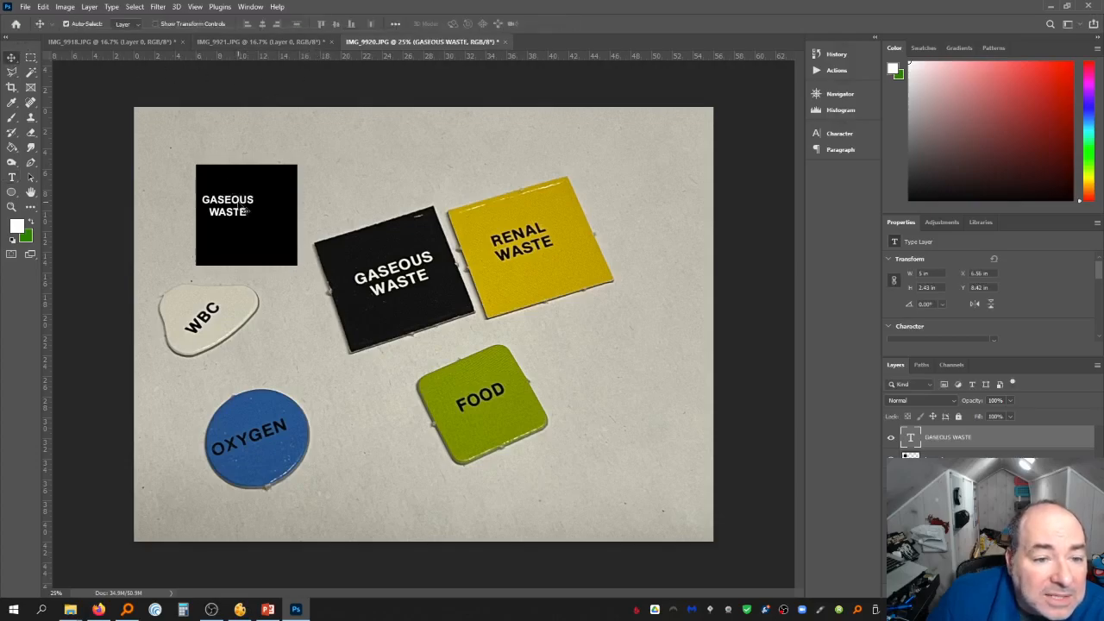
{"action": "mouse_move", "coordinate": [245, 211]}
{"action": "left_mouse_down"}
{"action": "mouse_move", "coordinate": [262, 215]}
{"action": "mouse_move", "coordinate": [257, 198]}
{"action": "mouse_move", "coordinate": [259, 216]}
{"action": "left_mouse_up"}
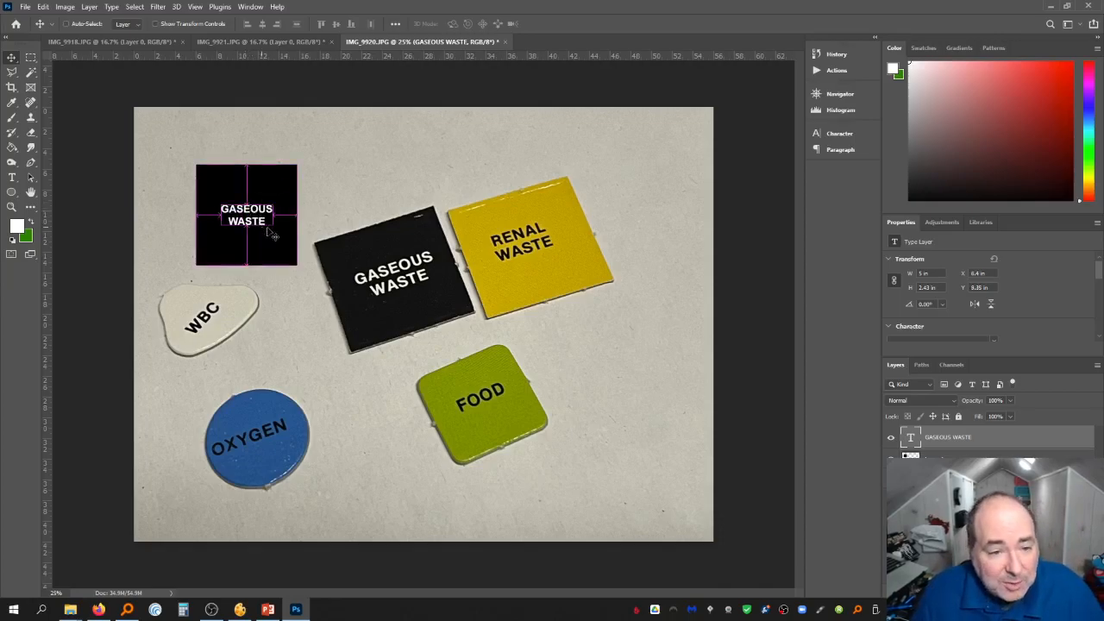
{"action": "key", "text": "ctrl+t"}
{"action": "mouse_move", "coordinate": [272, 226]}
{"action": "left_mouse_down"}
{"action": "mouse_move", "coordinate": [298, 242]}
{"action": "mouse_move", "coordinate": [321, 210]}
{"action": "mouse_move", "coordinate": [417, 313]}
{"action": "mouse_move", "coordinate": [276, 186]}
{"action": "mouse_move", "coordinate": [263, 207]}
{"action": "left_mouse_up"}
{"action": "key", "text": "Return"}
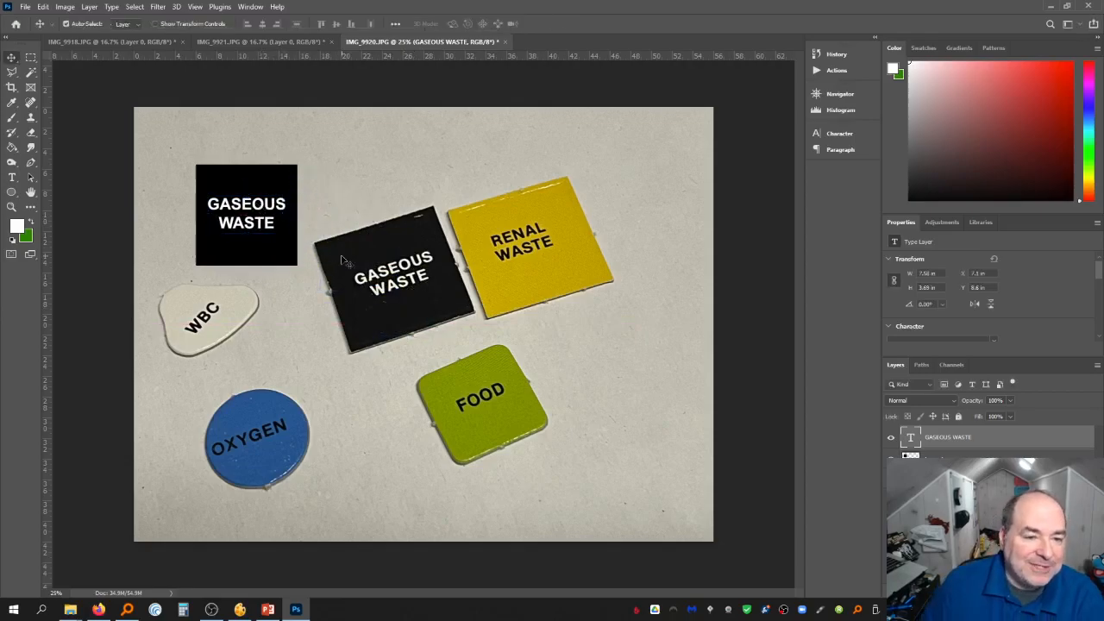
Nudge the text three steps down and three steps left to center it in the black square
{"action": "key", "text": "Down"}
{"action": "key", "text": "Down"}
{"action": "key", "text": "Down"}
{"action": "key", "text": "Down"}
{"action": "key", "text": "Down"}
{"action": "key", "text": "Down"}
{"action": "key", "text": "Down"}
{"action": "key", "text": "Down"}
{"action": "key", "text": "Down"}
{"action": "key", "text": "Down"}
{"action": "key", "text": "Down"}
{"action": "key", "text": "Down"}
{"action": "key", "text": "Left"}
{"action": "key", "text": "Left"}
{"action": "key", "text": "Left"}
{"action": "key", "text": "Left"}
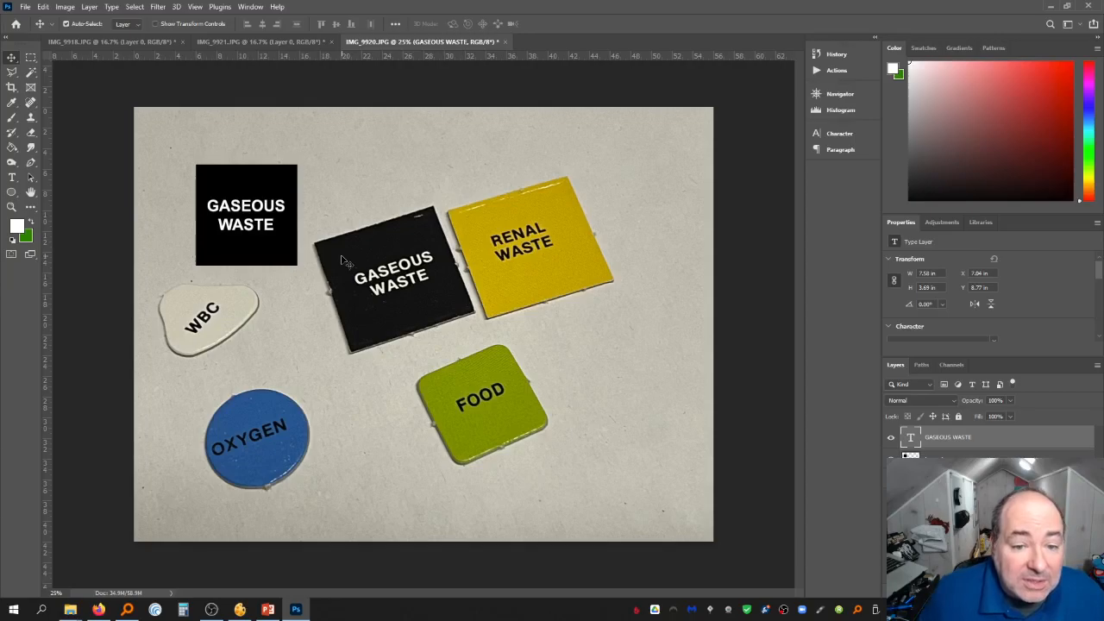
Duplicate the black square and its text layer and move the copy to the right of the original
{"action": "left_click", "coordinate": [994, 456]}
{"action": "right_click", "coordinate": [1024, 442]}
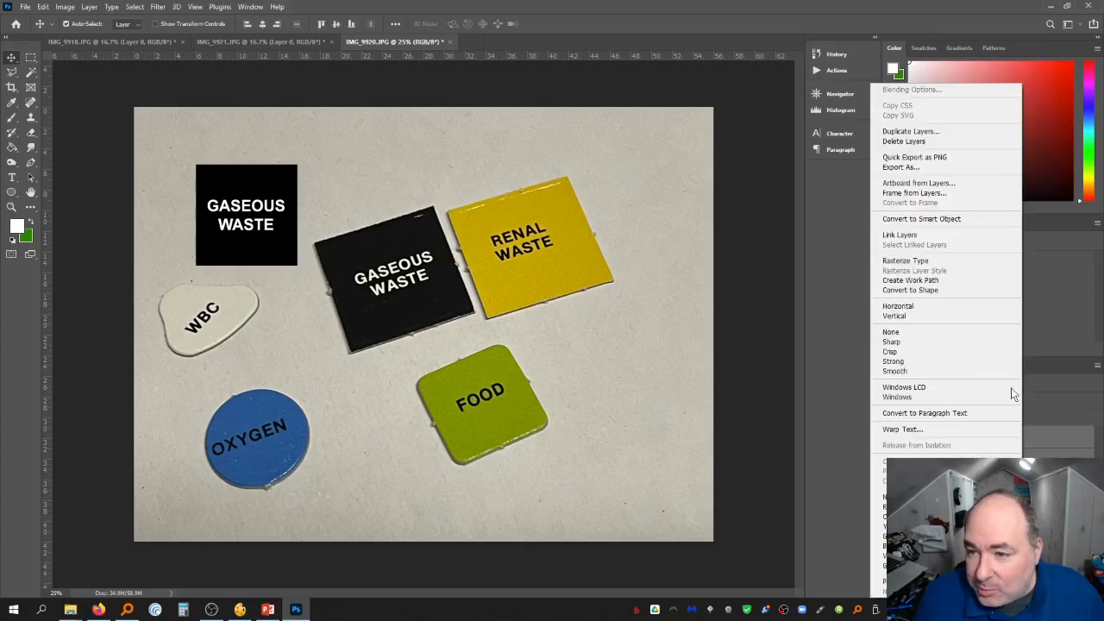
{"action": "left_click", "coordinate": [988, 140]}
{"action": "key", "text": "Return"}
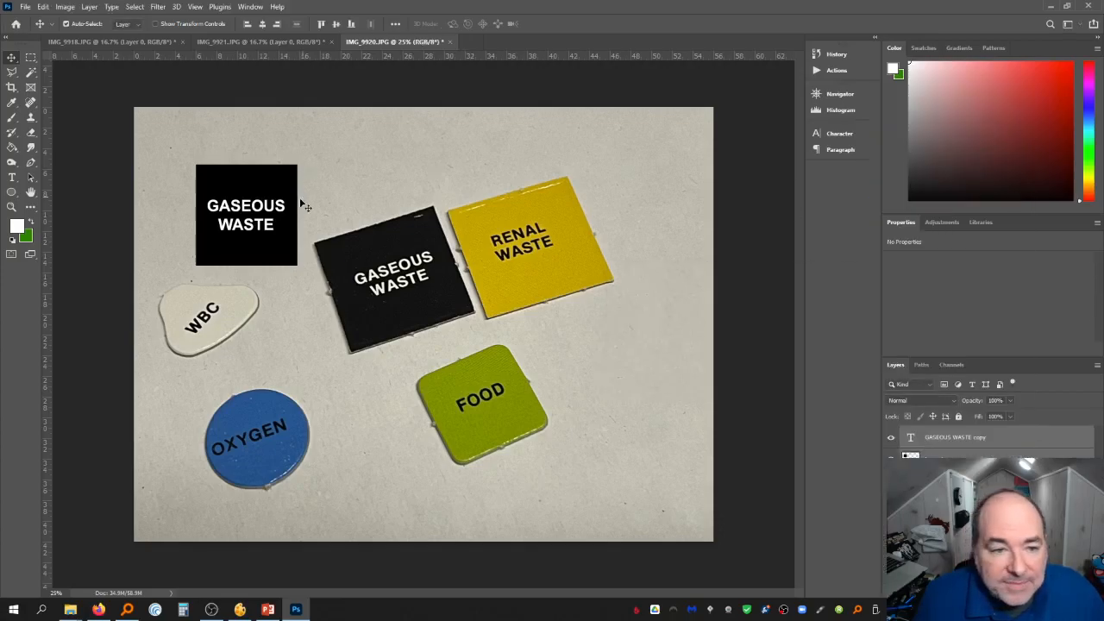
{"action": "left_click_drag", "start_coordinate": [272, 189], "coordinate": [385, 186]}
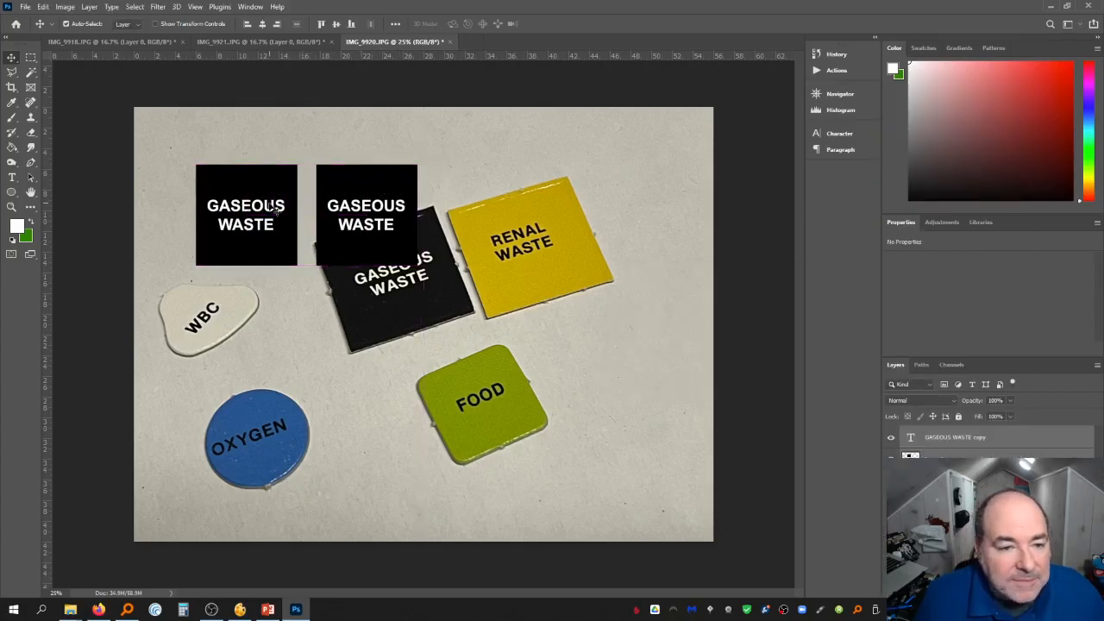
Sample the yellow of the RENAL WASTE piece and fill the copied square with it
{"action": "left_click", "coordinate": [11, 178]}
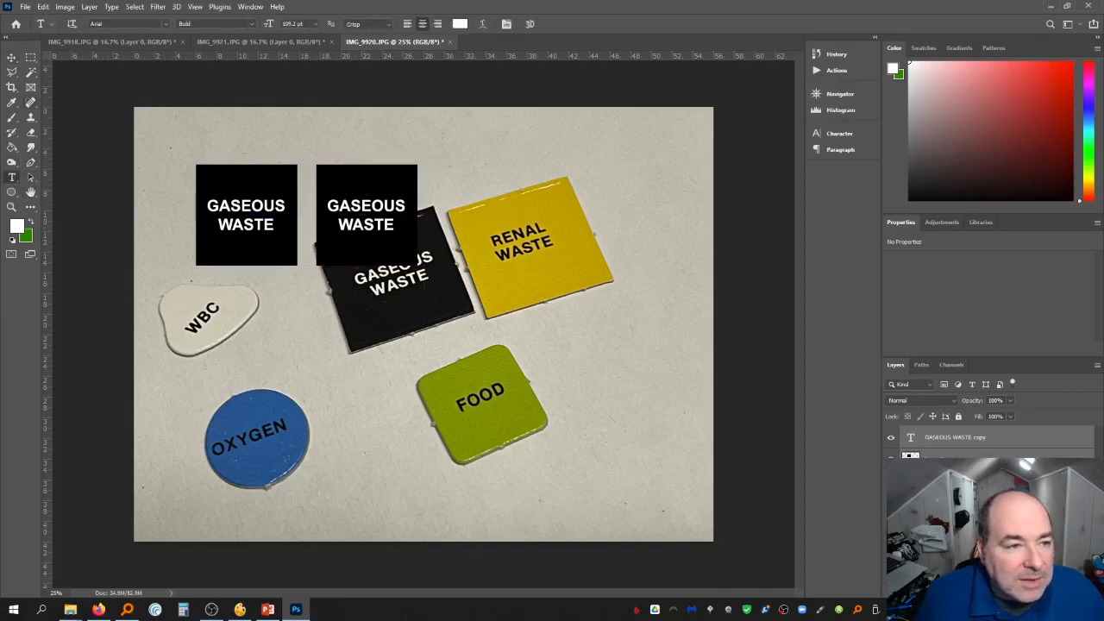
{"action": "left_click", "coordinate": [11, 101]}
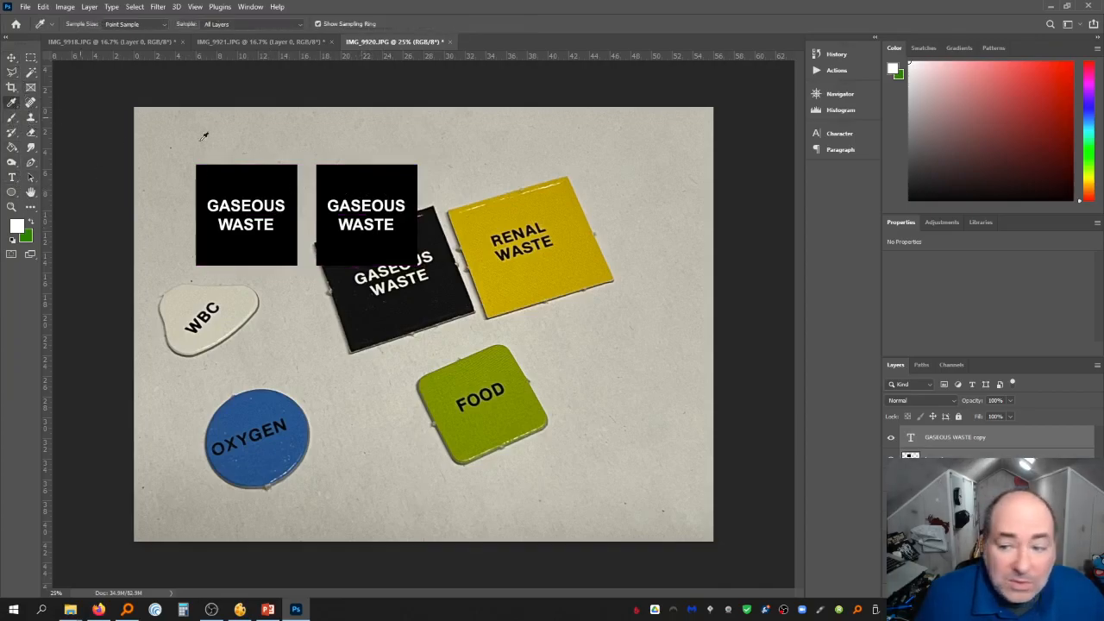
{"action": "left_click", "coordinate": [535, 268]}
{"action": "left_click", "coordinate": [986, 456]}
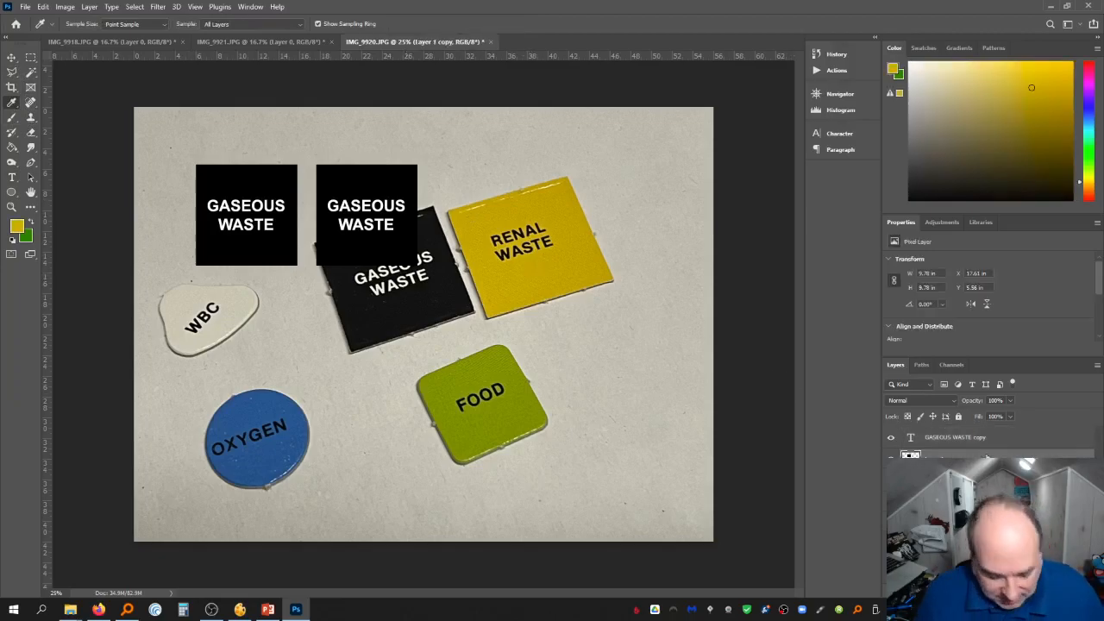
{"action": "key", "text": "g"}
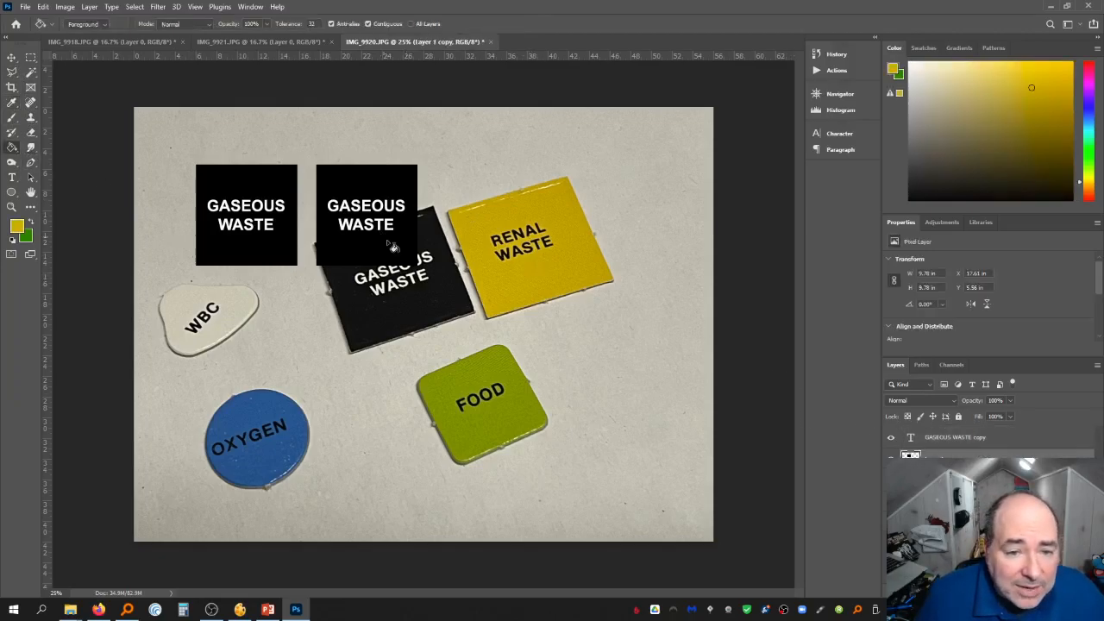
{"action": "left_click", "coordinate": [390, 248]}
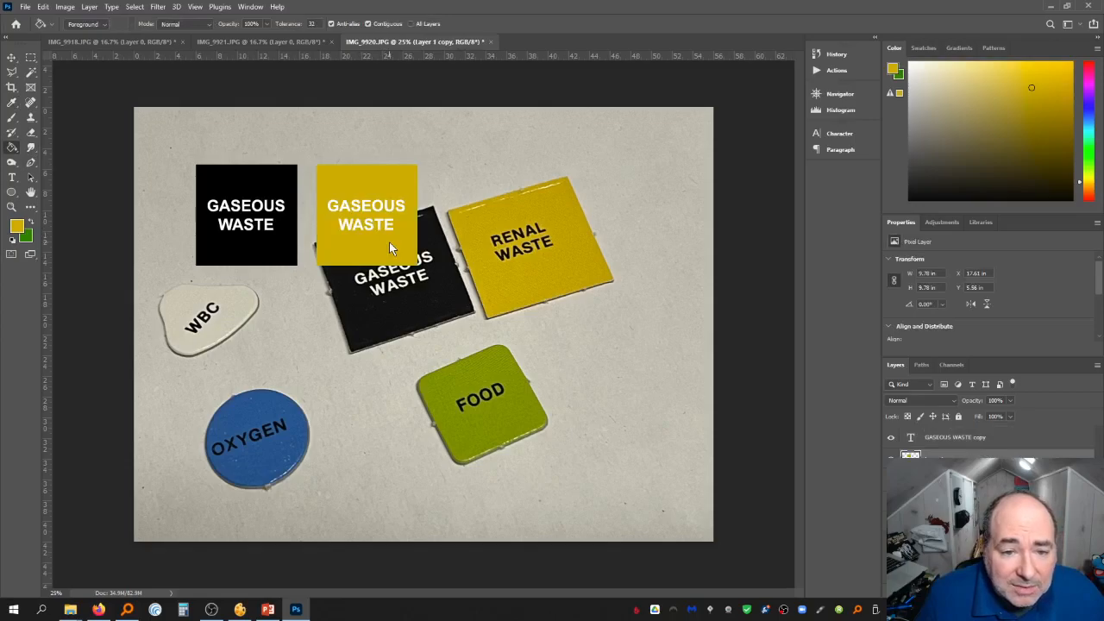
Edit the copied label so its first word reads RENAL instead of GASEOUS
{"action": "left_click", "coordinate": [1015, 440]}
{"action": "left_click", "coordinate": [12, 177]}
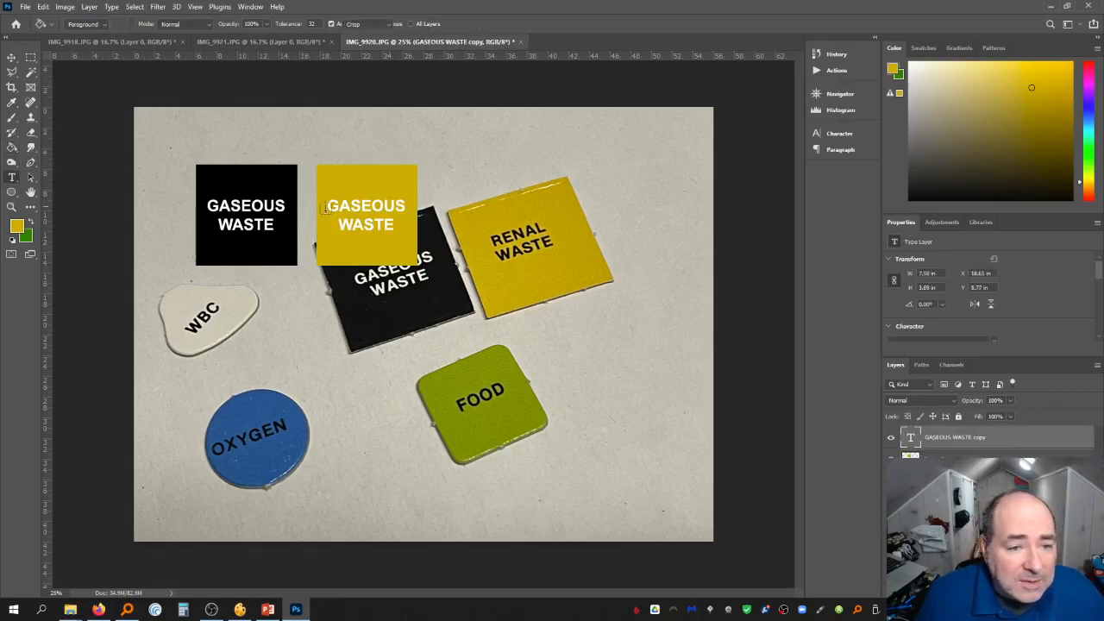
{"action": "left_click", "coordinate": [371, 210]}
{"action": "double_click", "coordinate": [375, 208]}
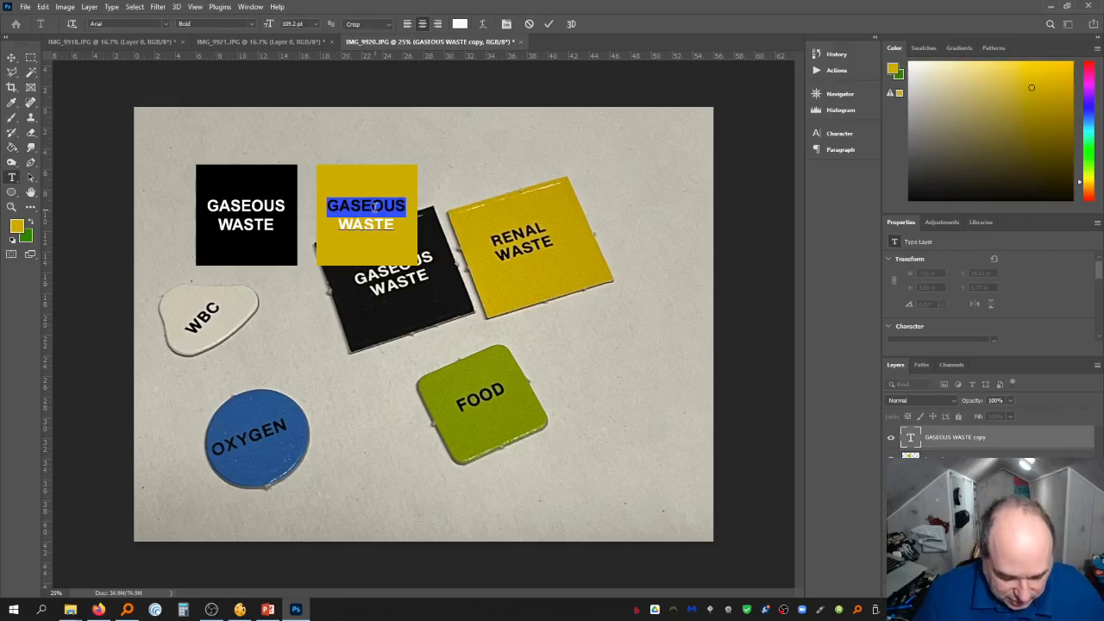
{"action": "type", "text": "RENAL"}
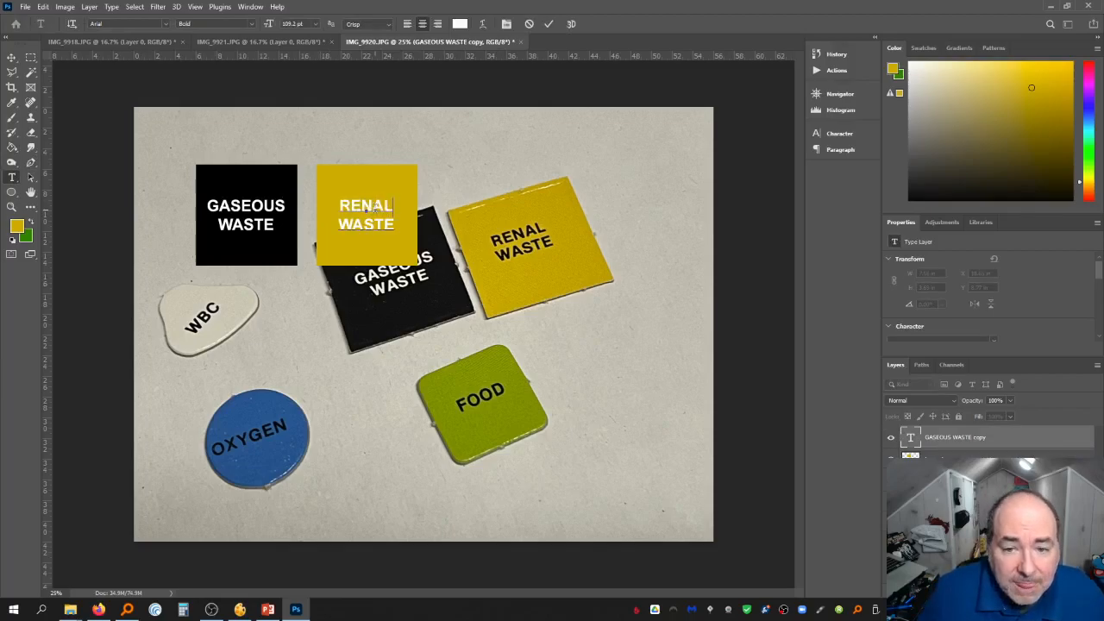
Set the whole RENAL WASTE text color to black and commit the edit
{"action": "key", "text": "ctrl+a"}
{"action": "left_click", "coordinate": [460, 24]}
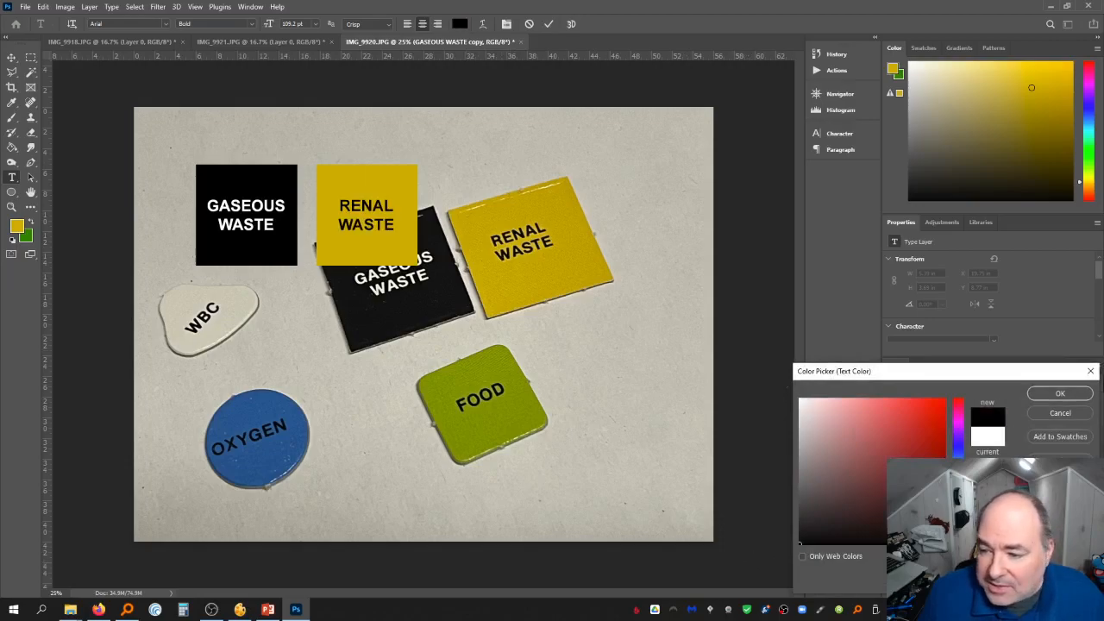
{"action": "left_click", "coordinate": [1060, 394]}
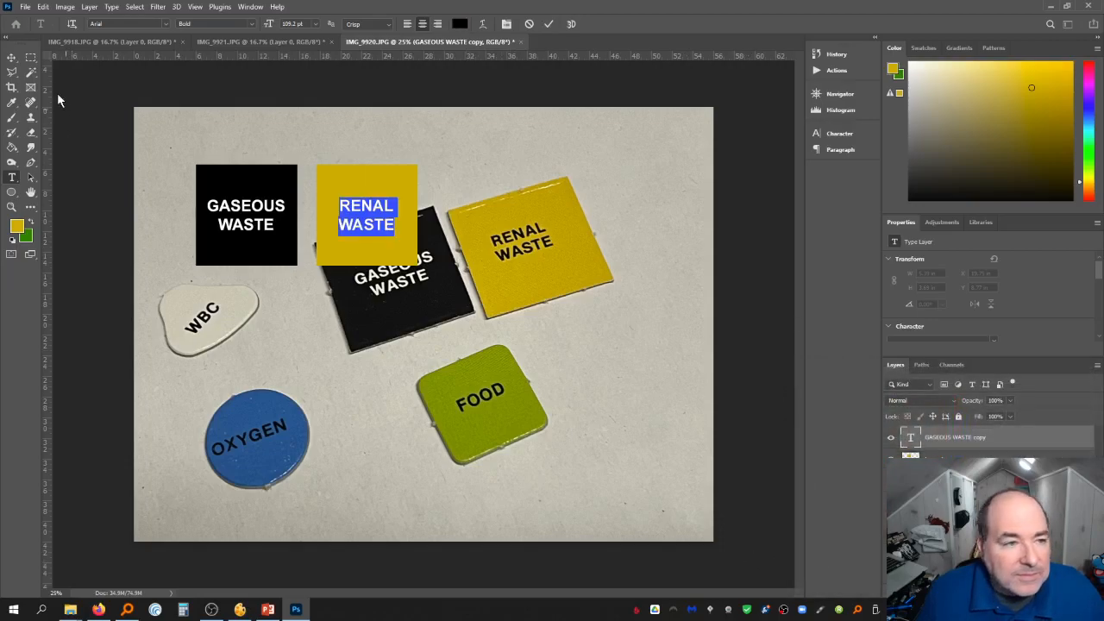
{"action": "left_click", "coordinate": [11, 57]}
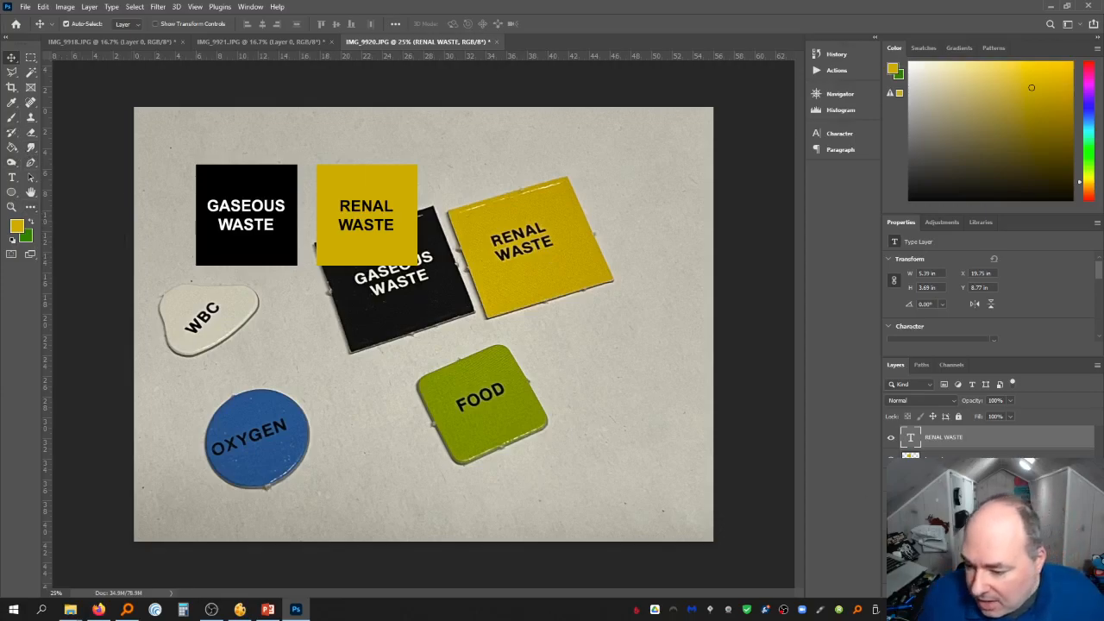
On a new layer, draw a yellow rounded rectangle about the size of the tiles over the FOOD piece
{"action": "key", "text": "ctrl+shift+alt+n"}
{"action": "left_click", "coordinate": [13, 195]}
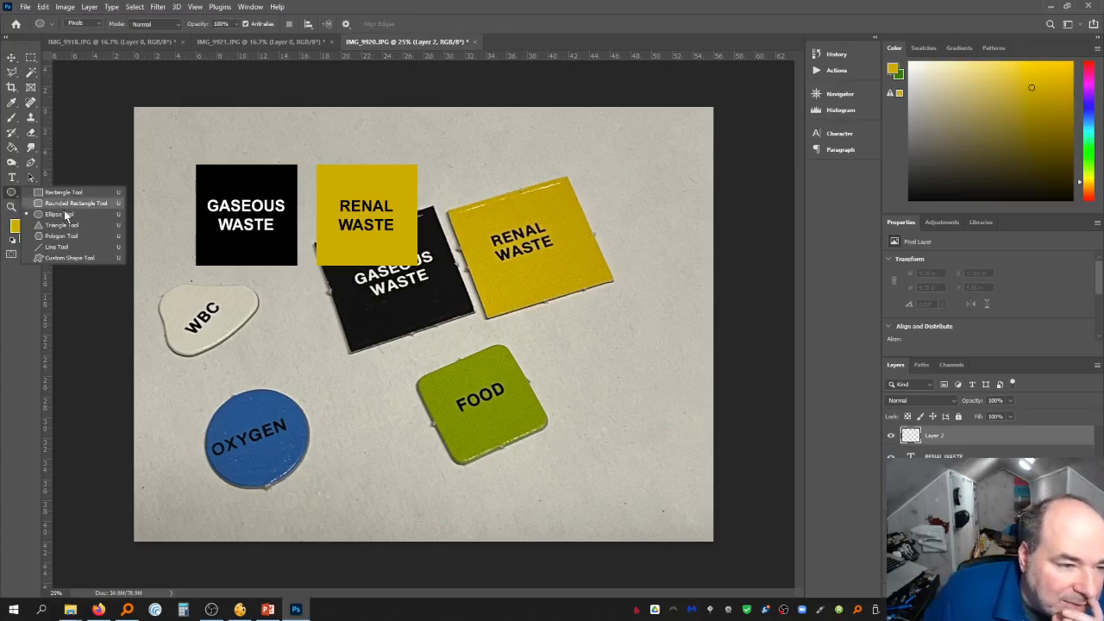
{"action": "left_click", "coordinate": [65, 205]}
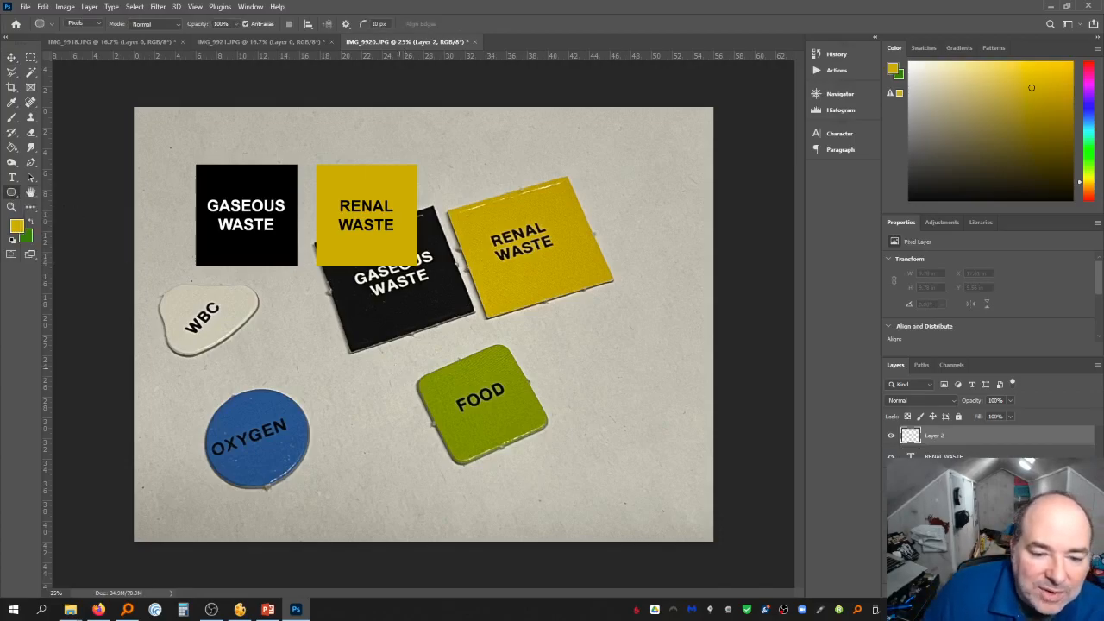
{"action": "left_click_drag", "start_coordinate": [410, 373], "coordinate": [512, 459]}
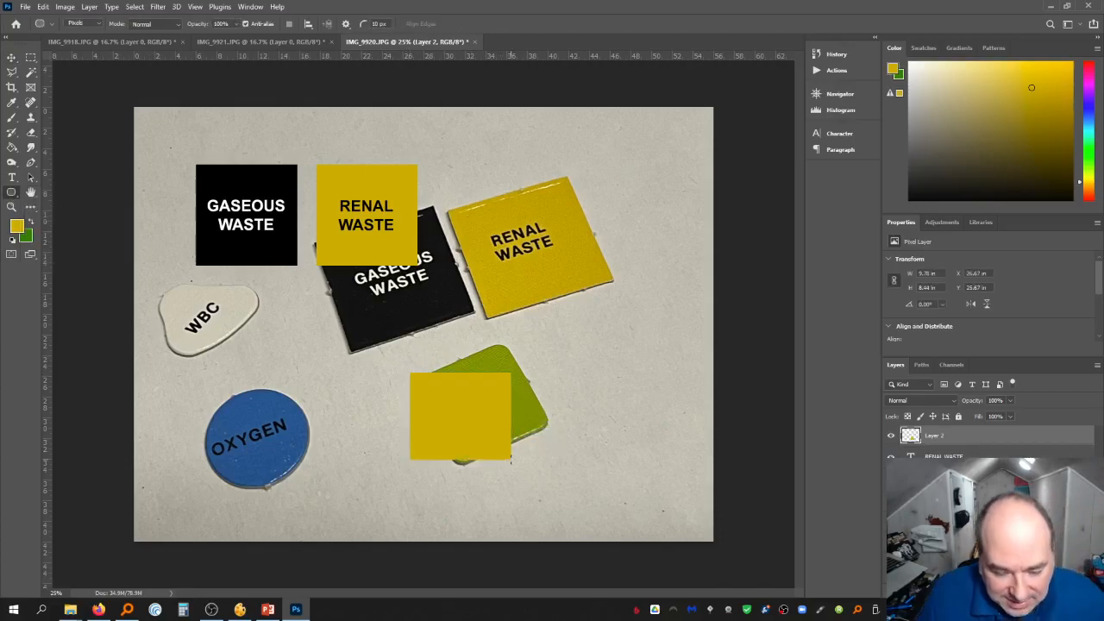
Undo the rounded rectangle drawn over the FOOD piece
{"action": "key", "text": "ctrl+z"}
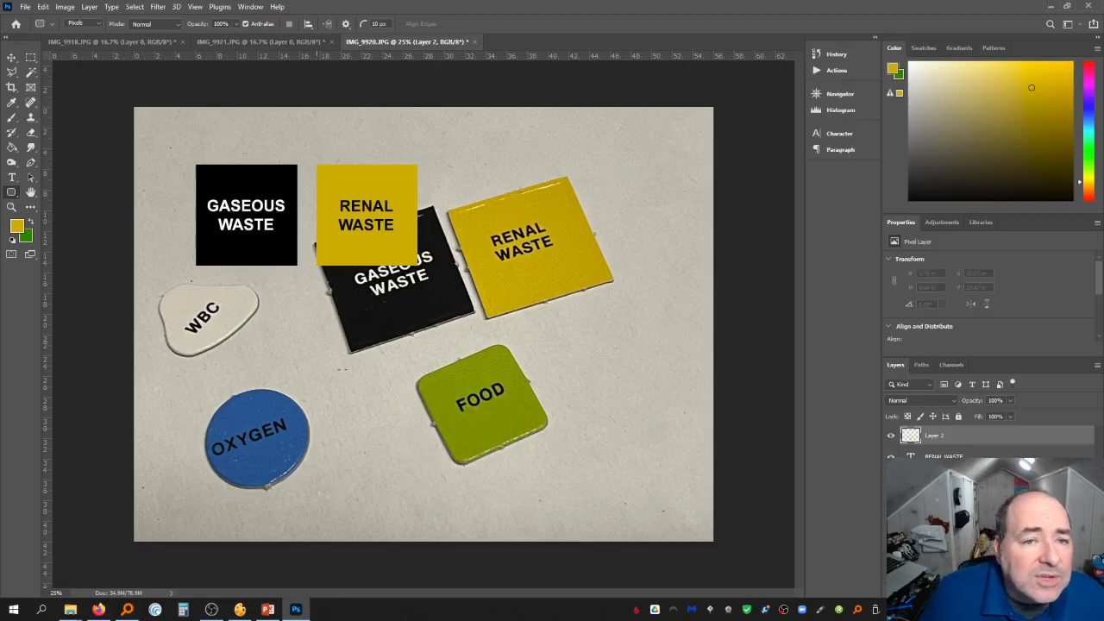
{"action": "right_click", "coordinate": [362, 389]}
{"action": "key", "text": "Escape"}
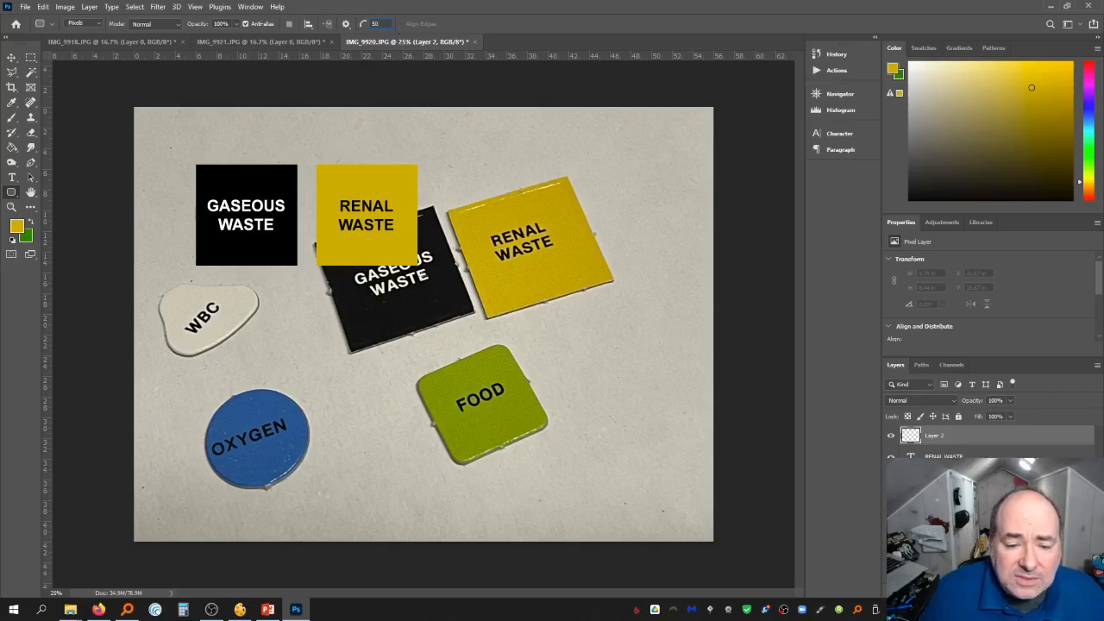
{"action": "left_click_drag", "start_coordinate": [418, 314], "coordinate": [533, 427]}
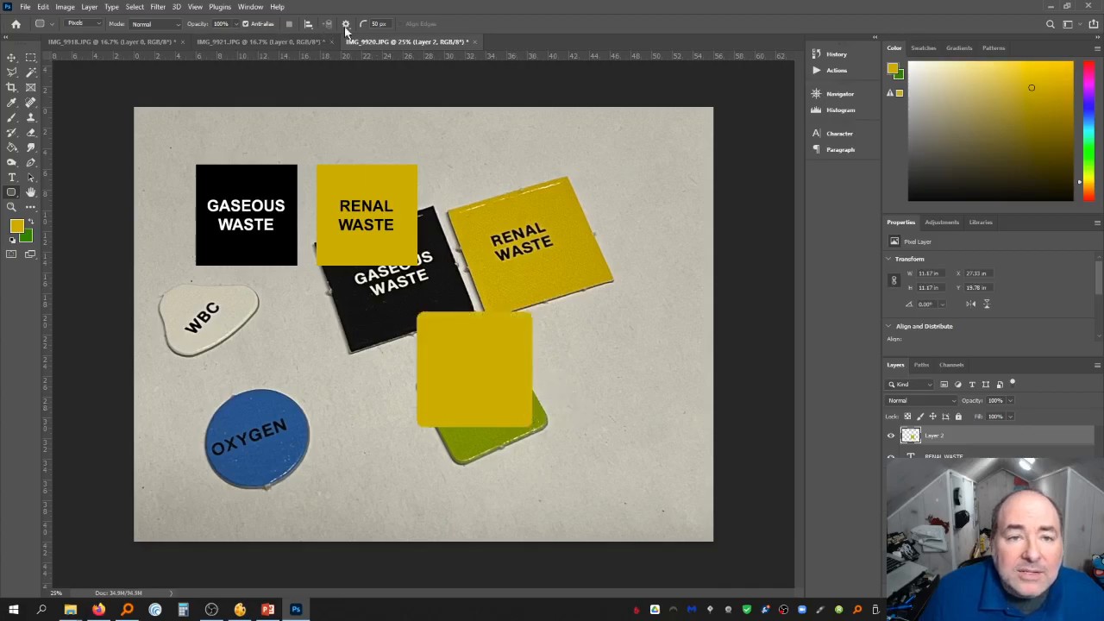
{"action": "key", "text": "ctrl+z"}
Set the corner radius to 50 px and draw a rounded square about 9.1 in wide beside the RENAL WASTE tile
{"action": "left_click", "coordinate": [390, 23]}
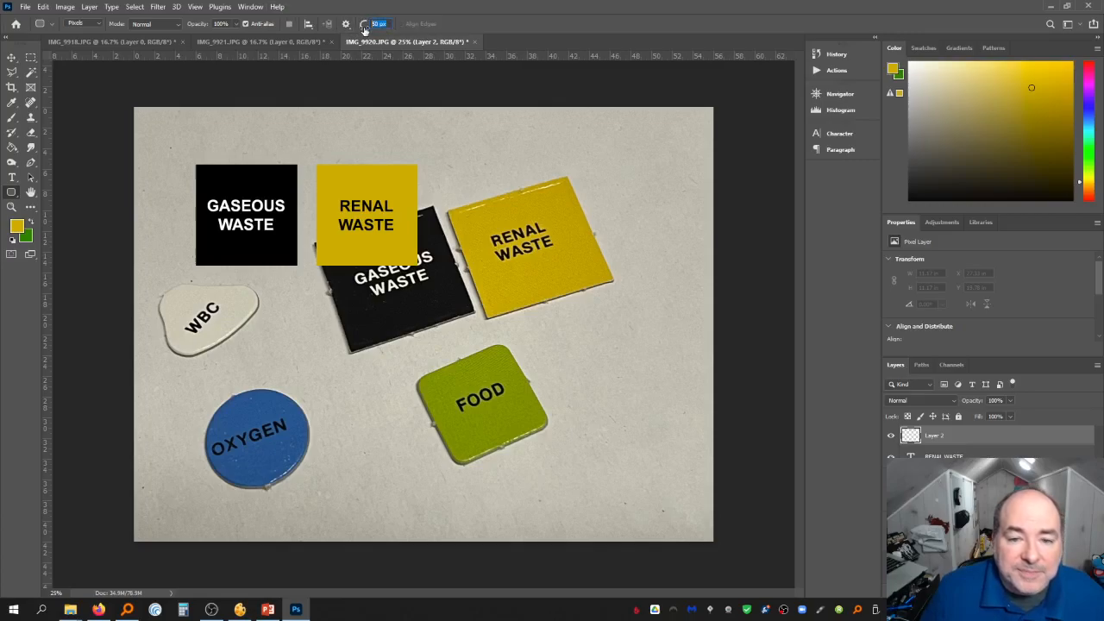
{"action": "type", "text": "50"}
{"action": "key", "text": "Return"}
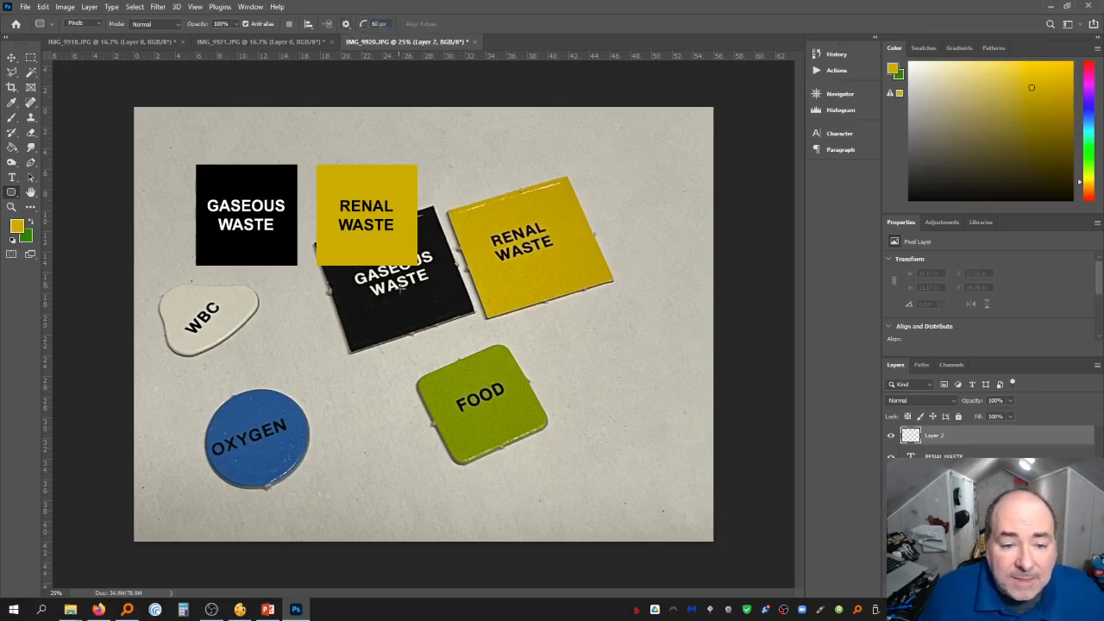
{"action": "left_click_drag", "start_coordinate": [454, 174], "coordinate": [548, 268]}
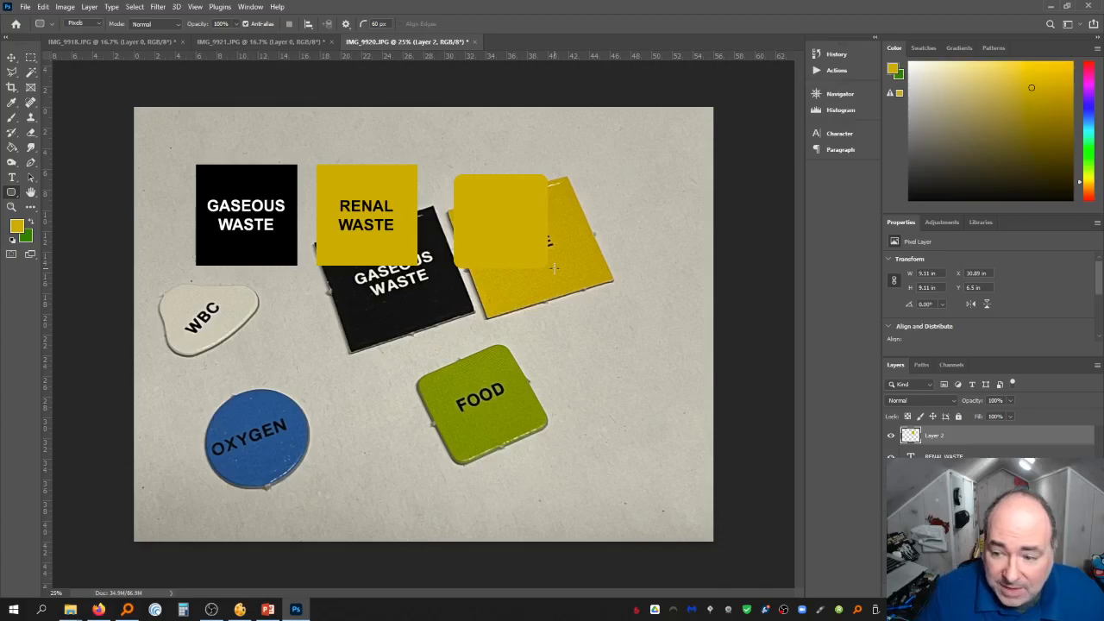
Convert the rounded square's layer to a Smart Object, then rasterize the layer
{"action": "right_click", "coordinate": [993, 432]}
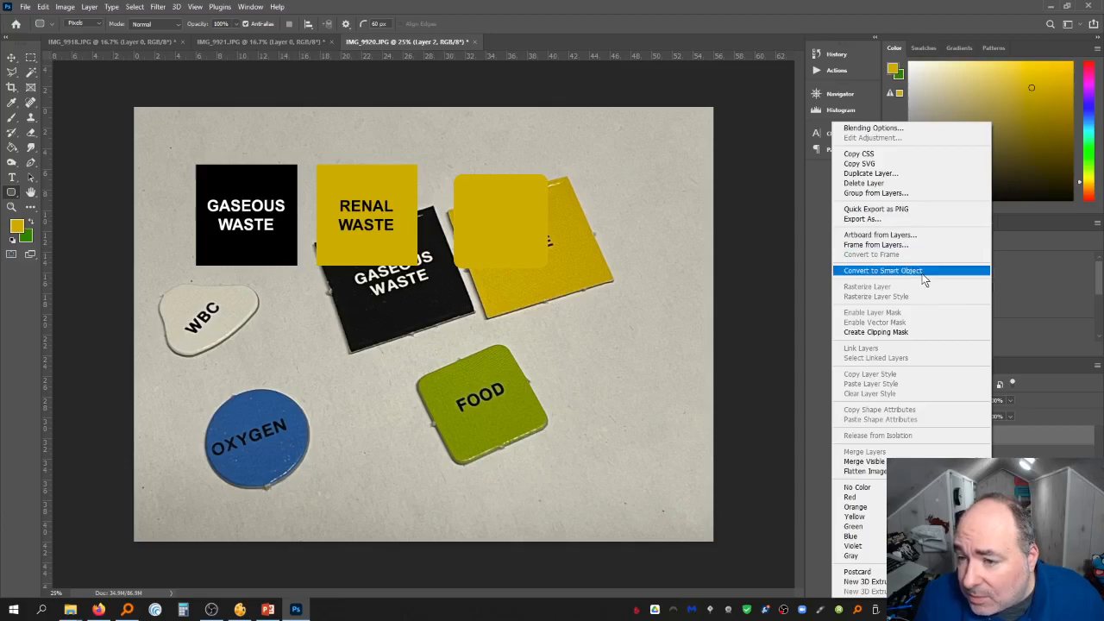
{"action": "left_click", "coordinate": [1056, 362]}
{"action": "right_click", "coordinate": [1025, 429]}
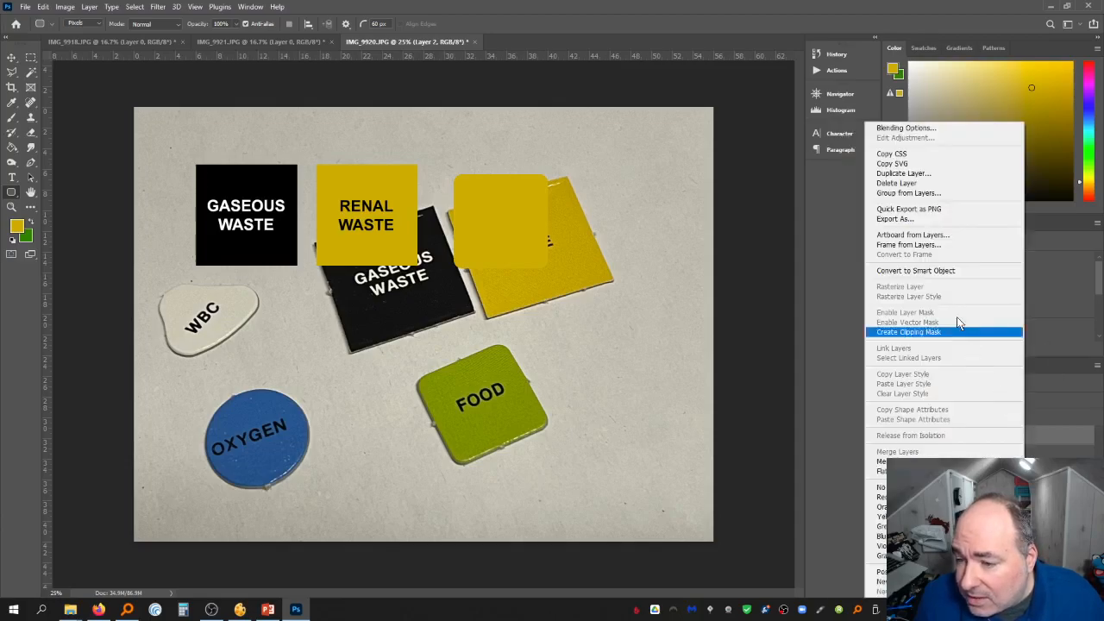
{"action": "left_click", "coordinate": [941, 270]}
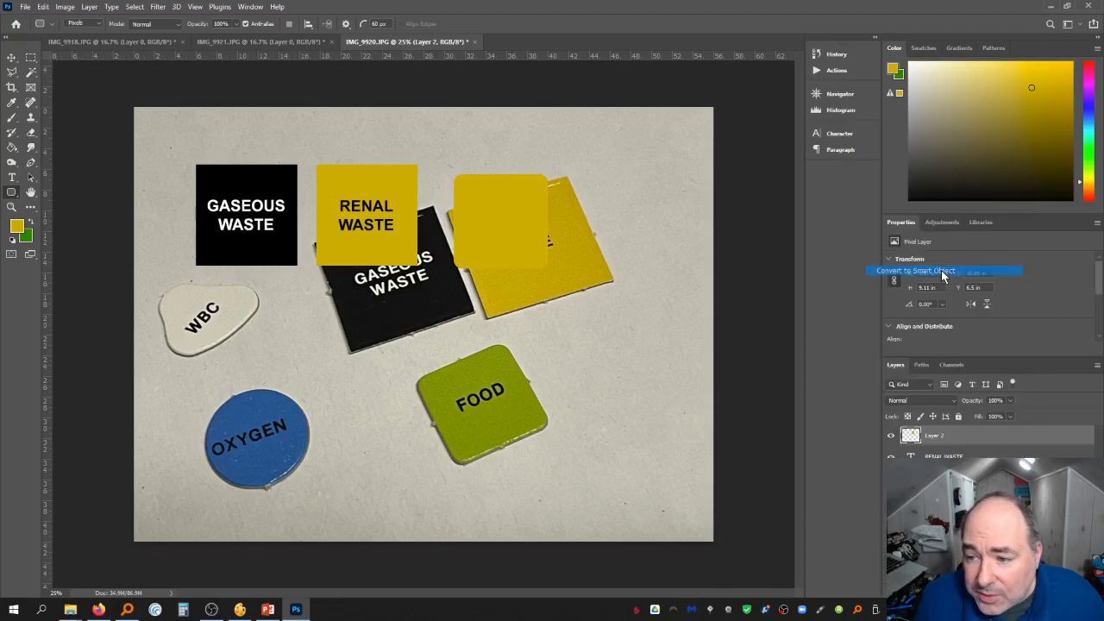
{"action": "right_click", "coordinate": [978, 436]}
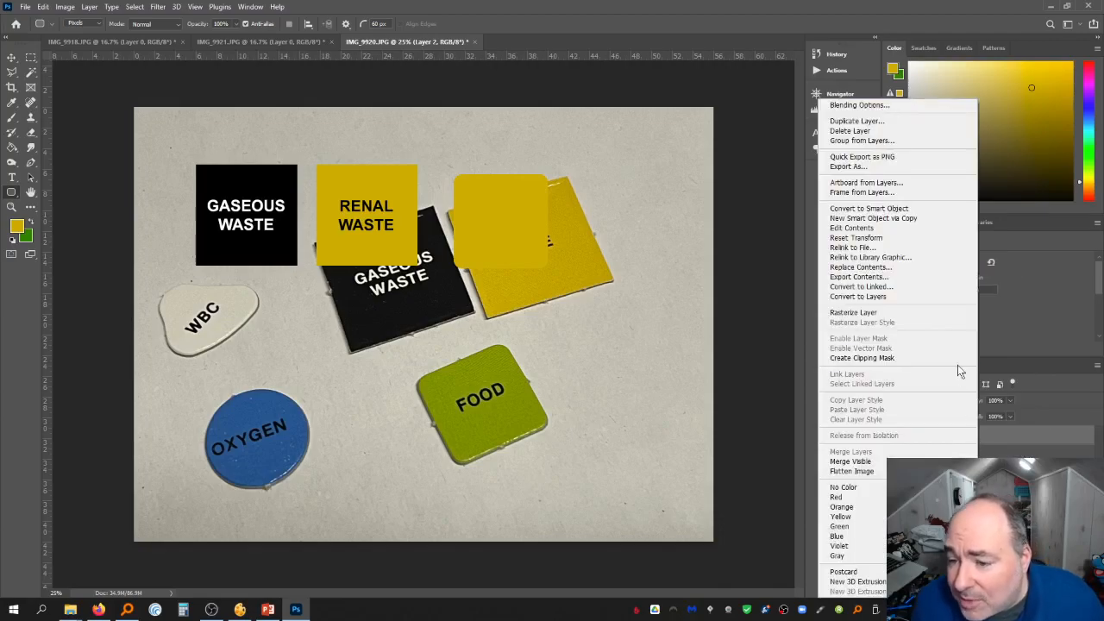
{"action": "left_click", "coordinate": [920, 313]}
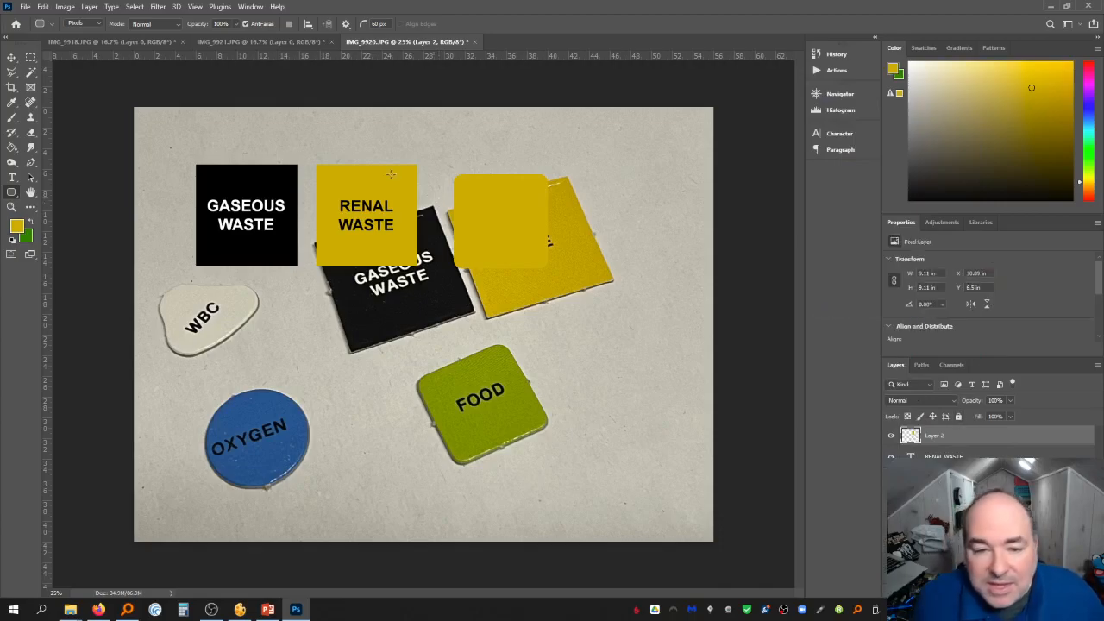
Sample the green of the FOOD piece and fill the rounded square with it
{"action": "left_click", "coordinate": [11, 103]}
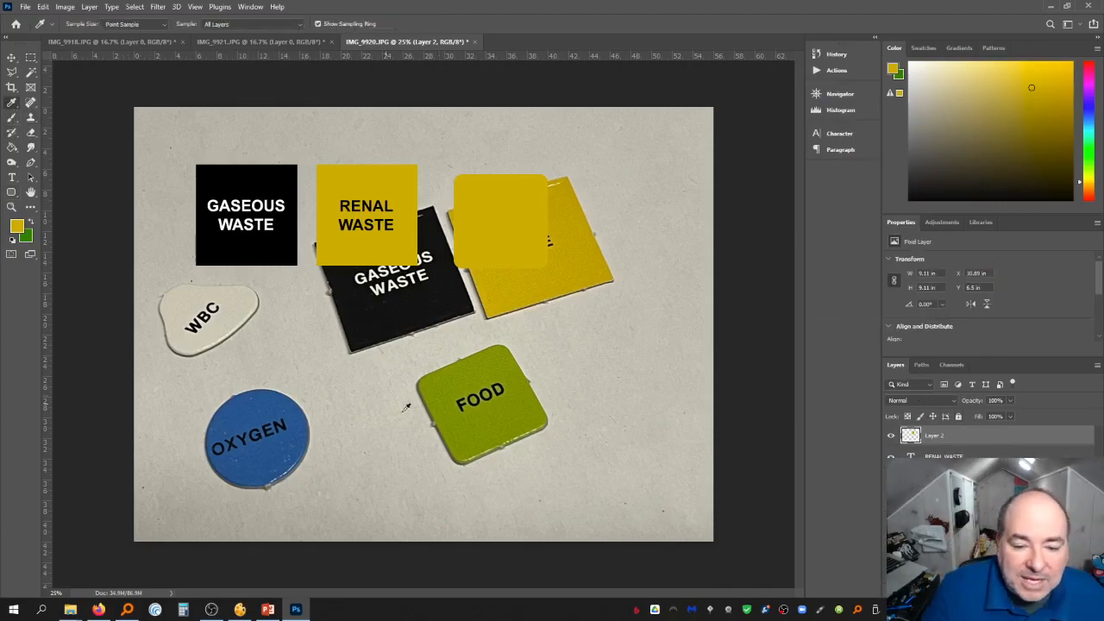
{"action": "left_click", "coordinate": [485, 420]}
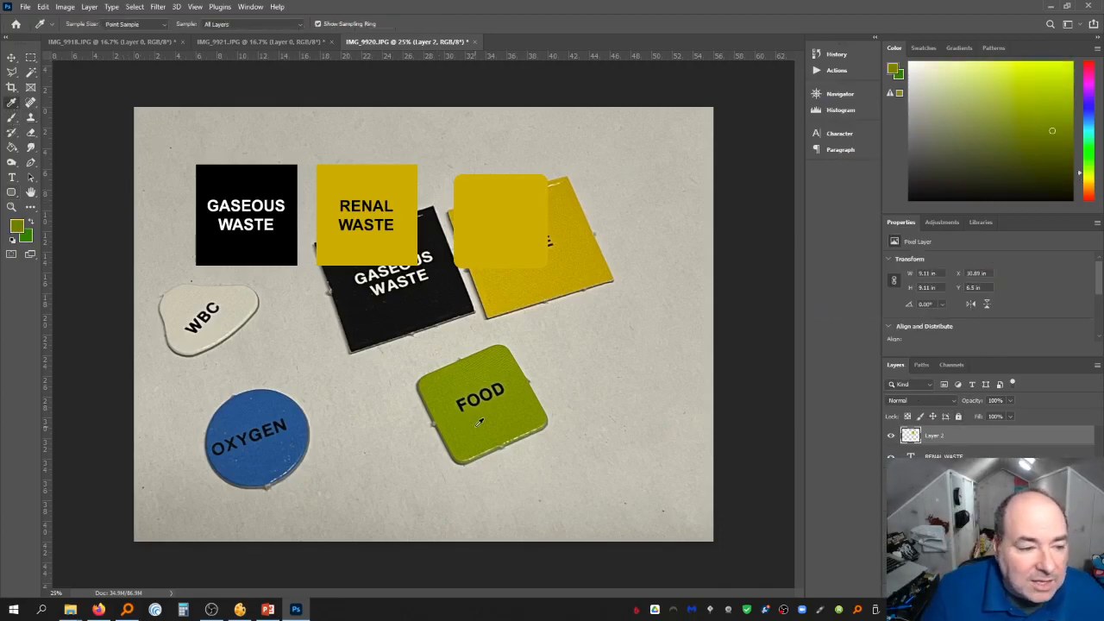
{"action": "left_click", "coordinate": [12, 147]}
{"action": "left_click", "coordinate": [467, 219]}
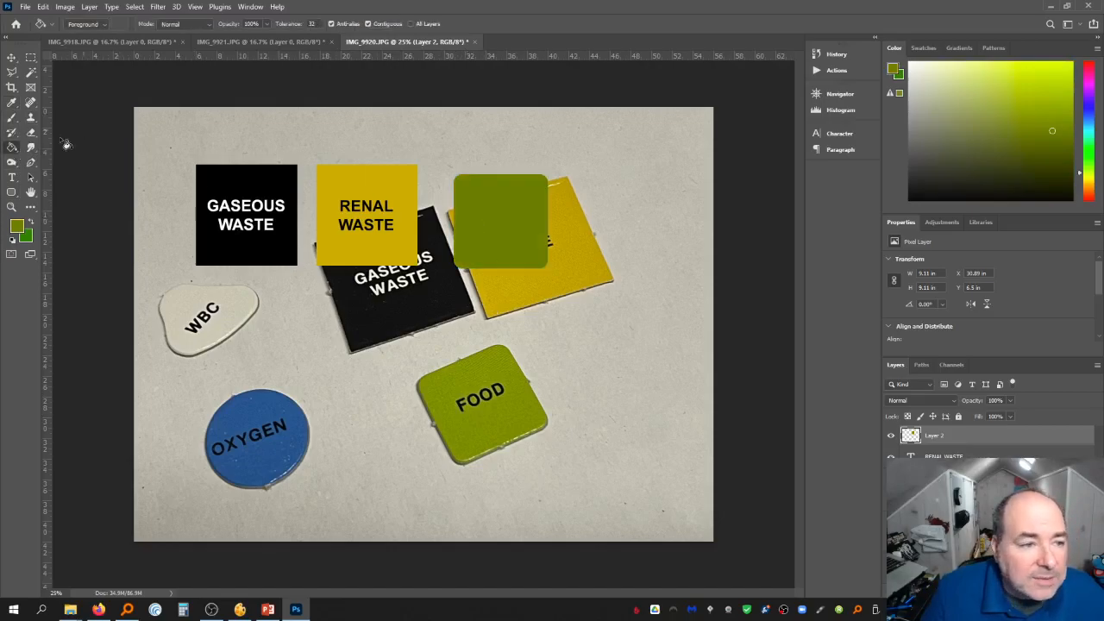
Check the GASEOUS WASTE label's type size, then start a 109.2 pt black text box on the green square
{"action": "left_click", "coordinate": [11, 177]}
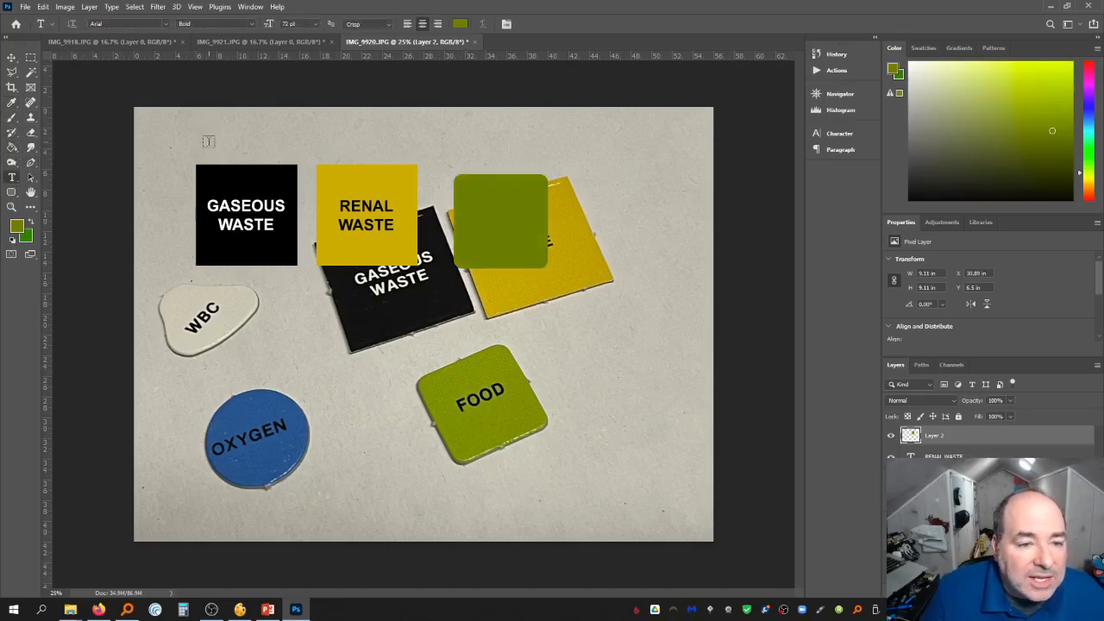
{"action": "left_click", "coordinate": [236, 207]}
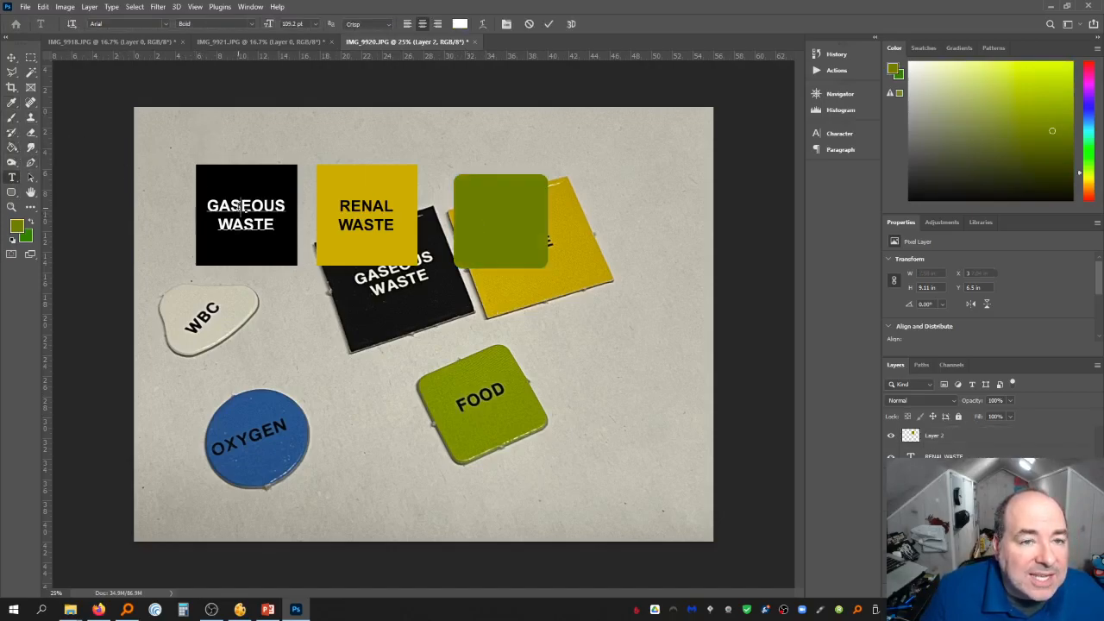
{"action": "left_click", "coordinate": [11, 56]}
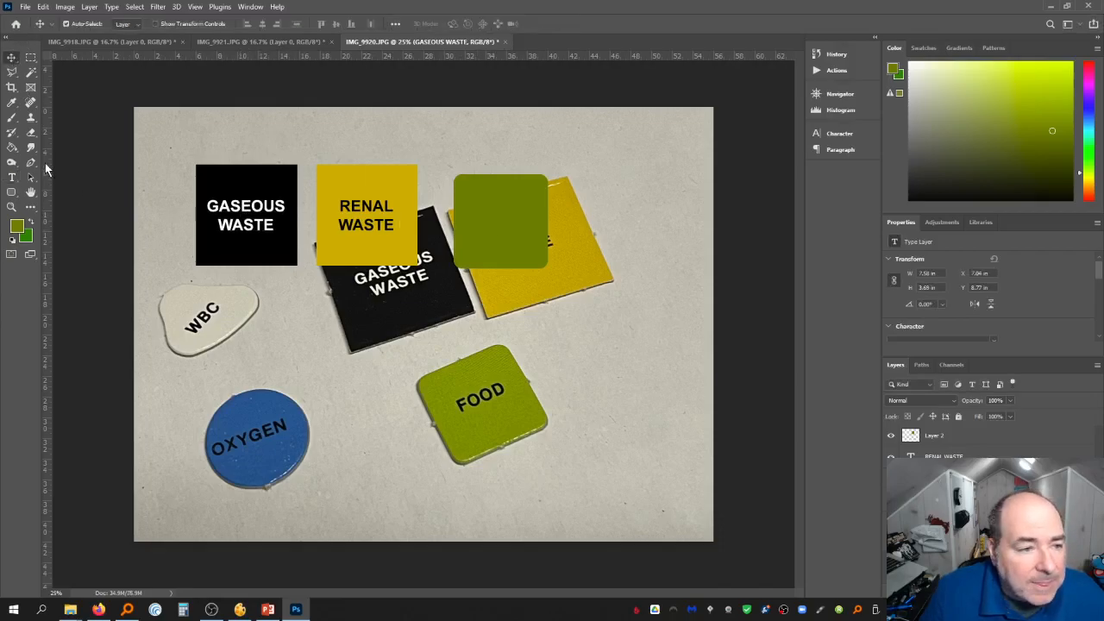
{"action": "left_click", "coordinate": [11, 177]}
{"action": "left_click", "coordinate": [481, 222]}
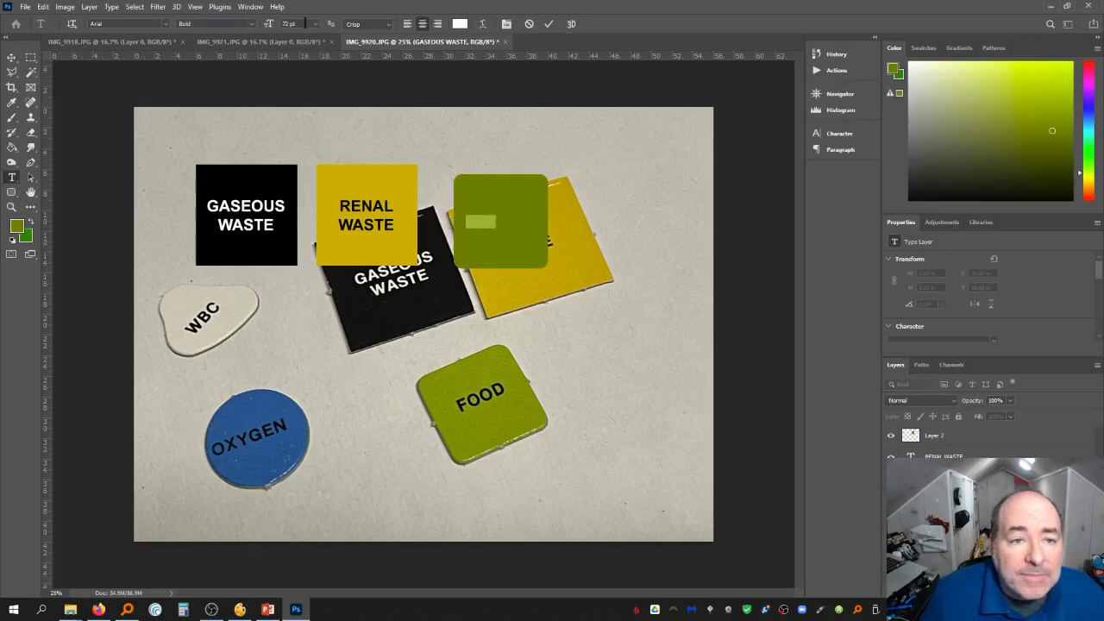
{"action": "double_click", "coordinate": [306, 23]}
{"action": "type", "text": "105."}
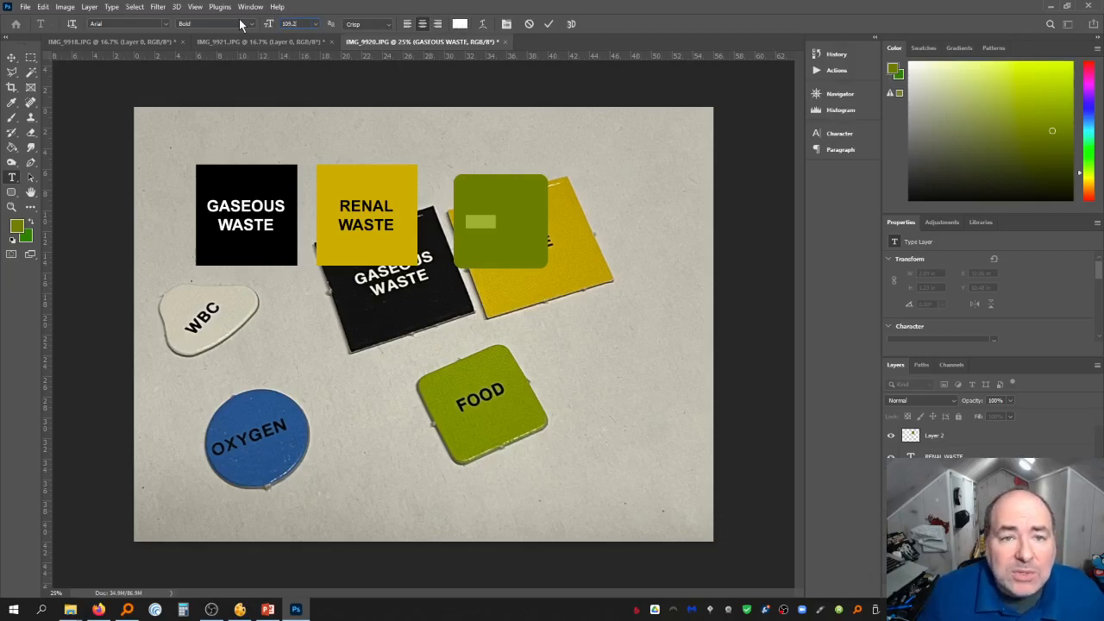
{"action": "left_click", "coordinate": [459, 23]}
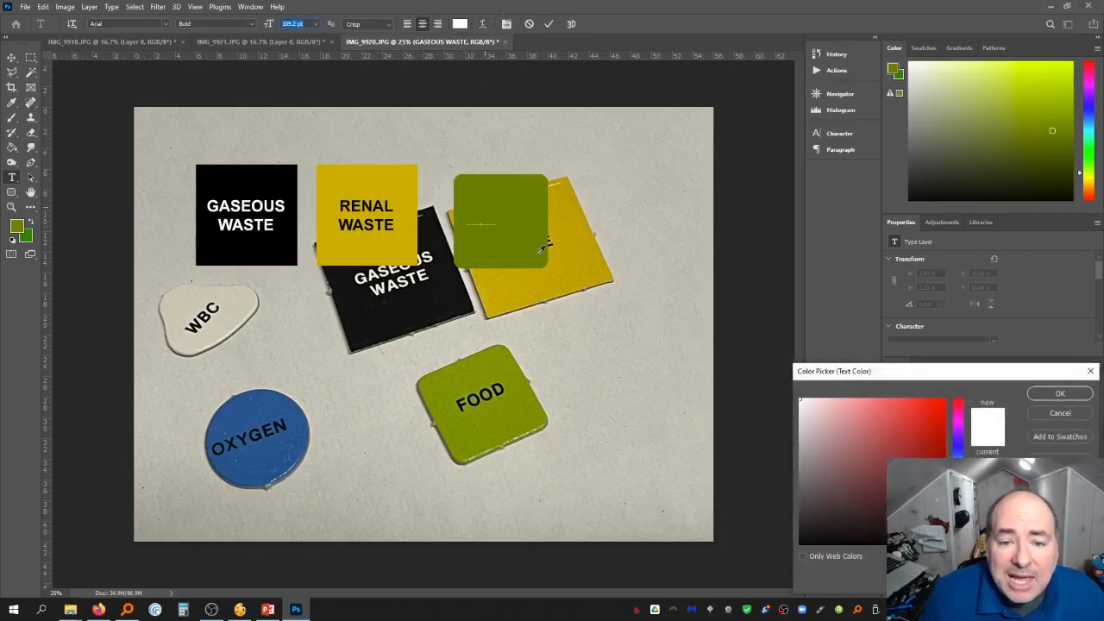
{"action": "left_click", "coordinate": [828, 539]}
{"action": "left_click", "coordinate": [1060, 393]}
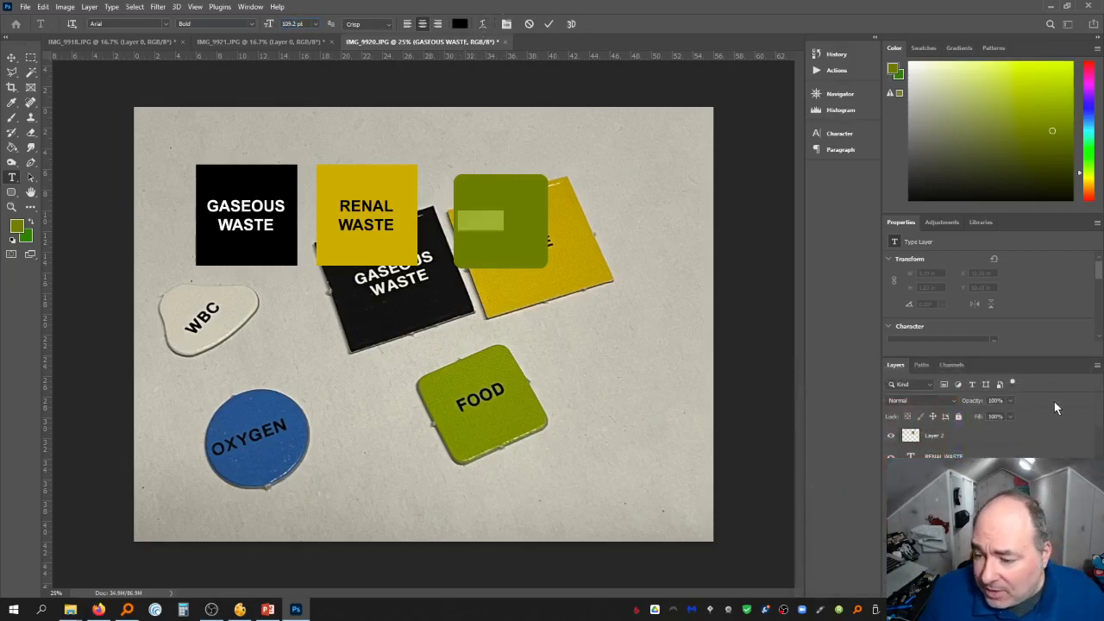
Commit the FOOD label and center it on the green rounded square
{"action": "left_click_drag", "start_coordinate": [970, 500], "coordinate": [981, 429]}
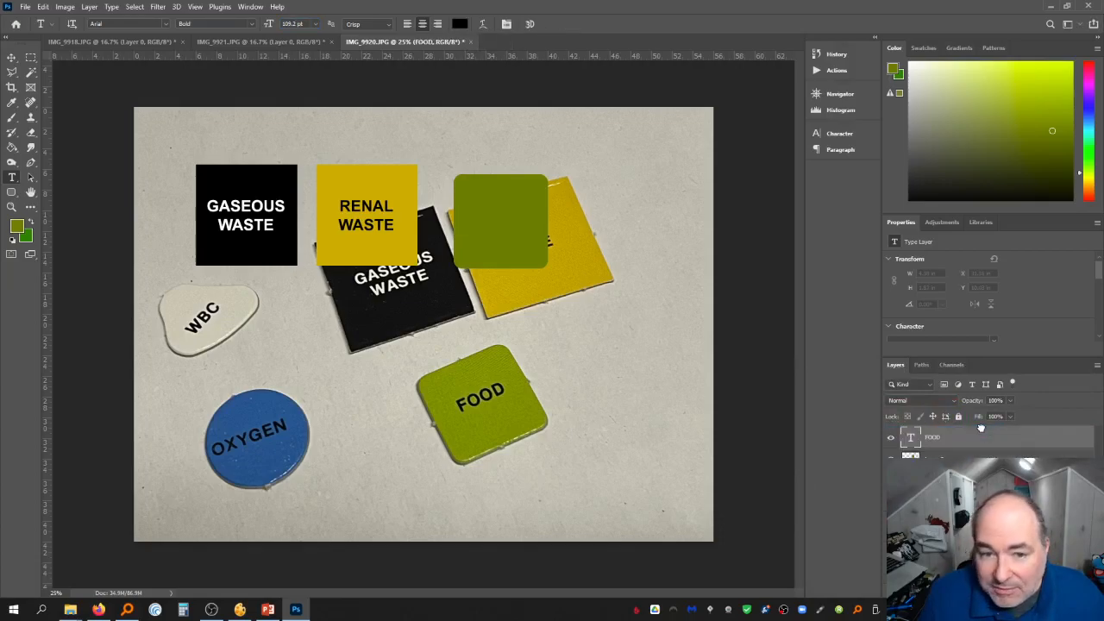
{"action": "left_click", "coordinate": [11, 57]}
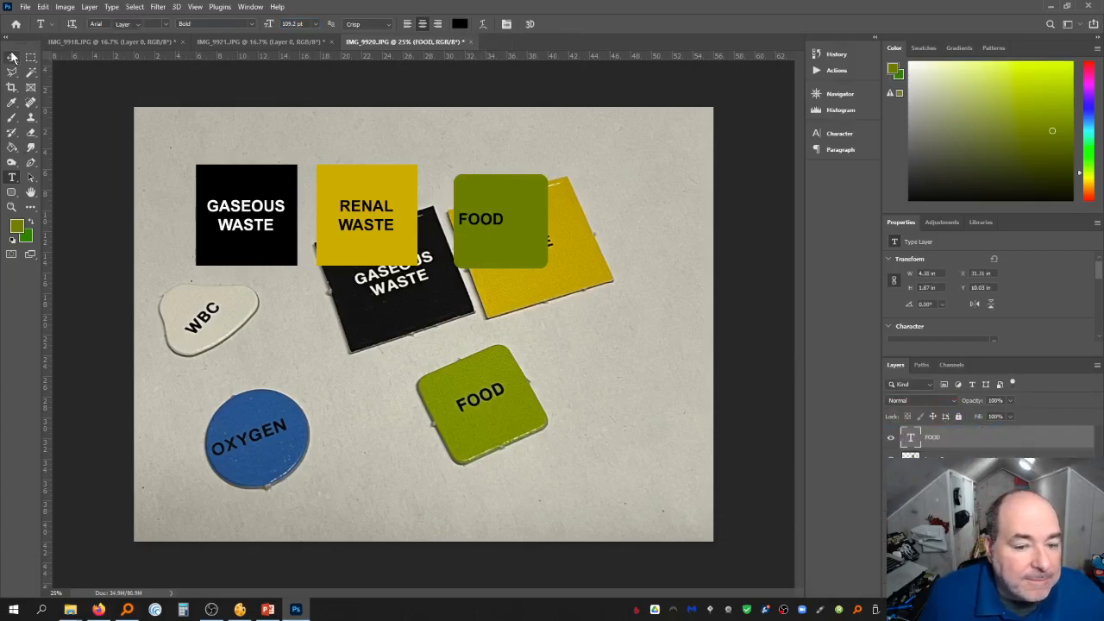
{"action": "left_click_drag", "start_coordinate": [501, 228], "coordinate": [515, 231]}
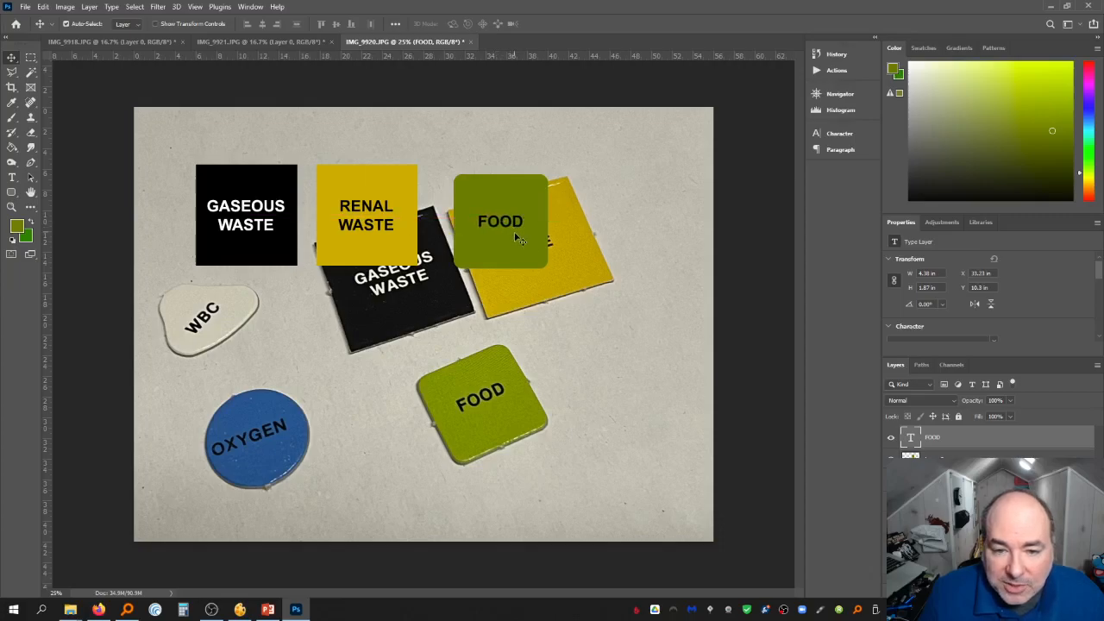
Brighten the green rounded square with Levels, setting the midtone input to 1.63
{"action": "left_click", "coordinate": [957, 459]}
{"action": "key", "text": "ctrl+l"}
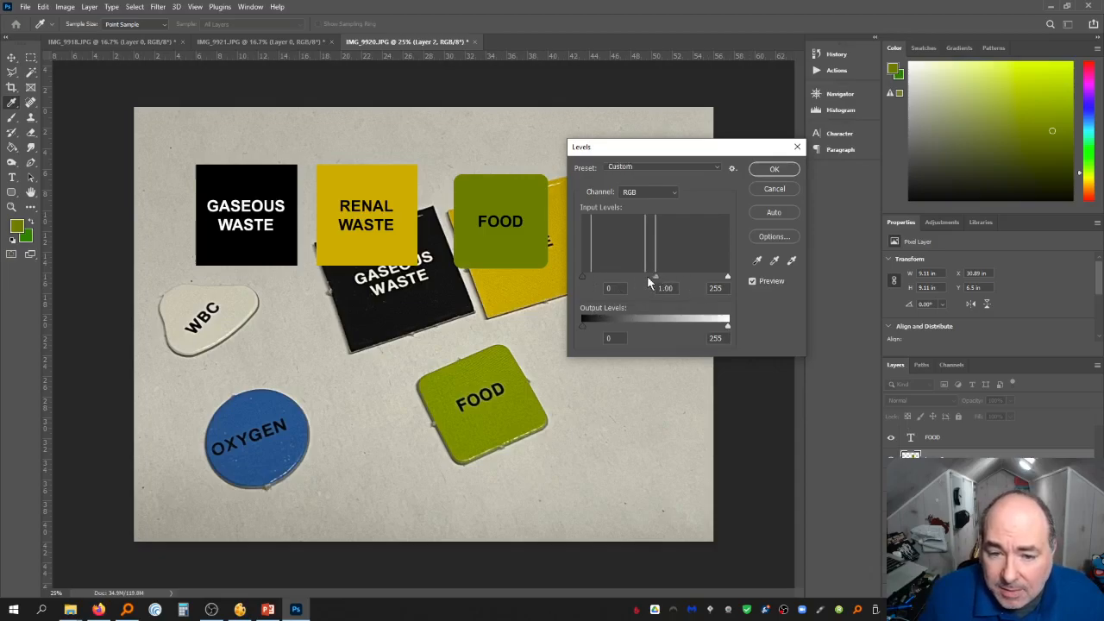
{"action": "left_click_drag", "start_coordinate": [649, 280], "coordinate": [629, 279]}
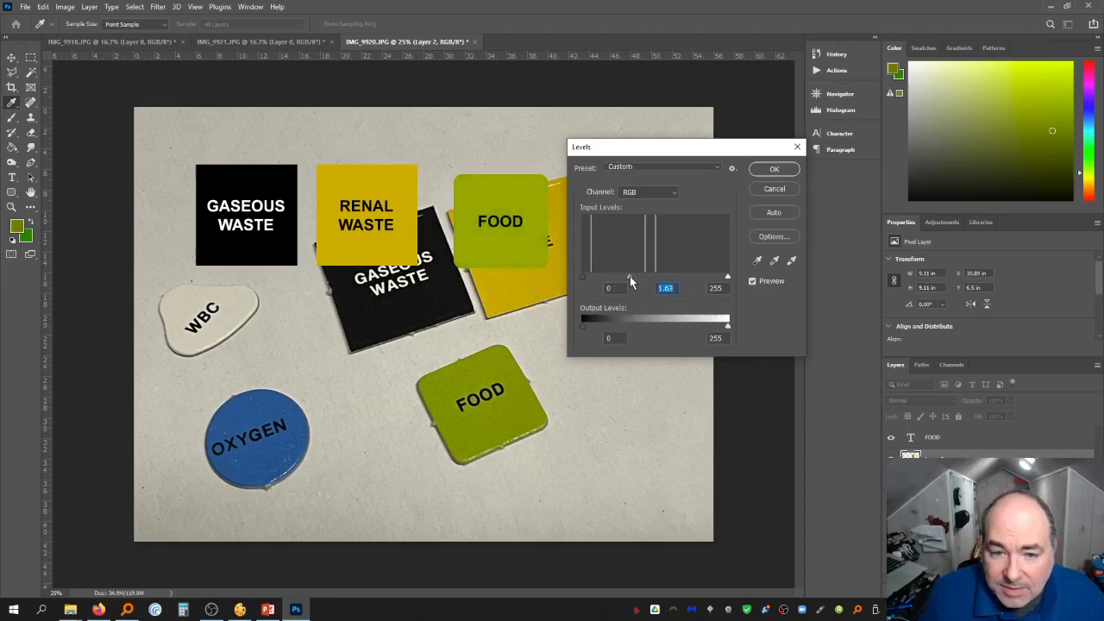
{"action": "left_click", "coordinate": [773, 169]}
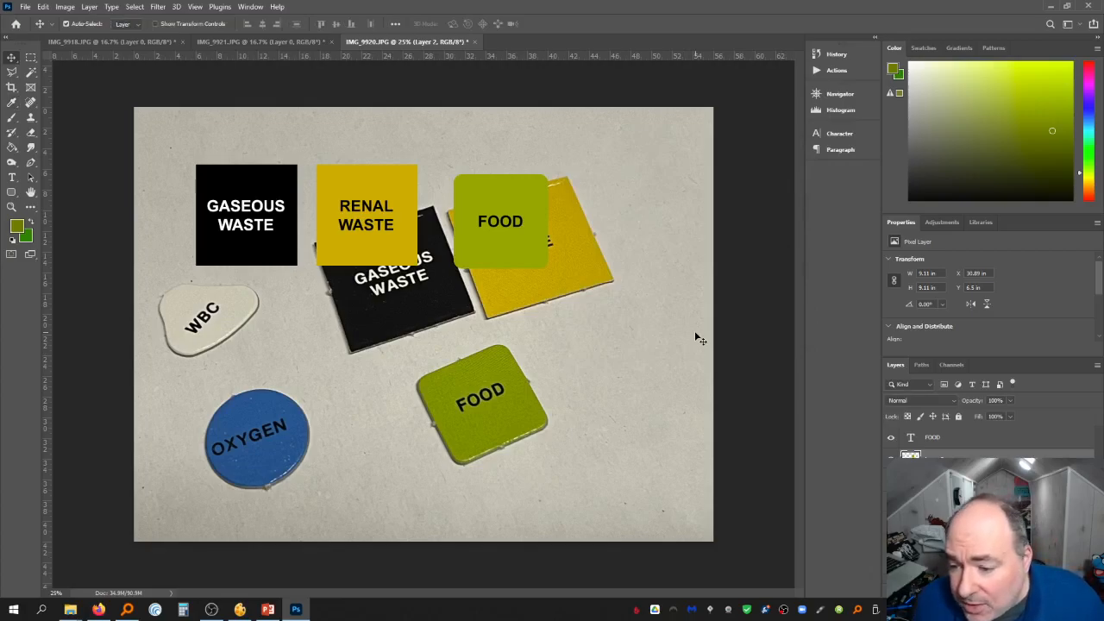
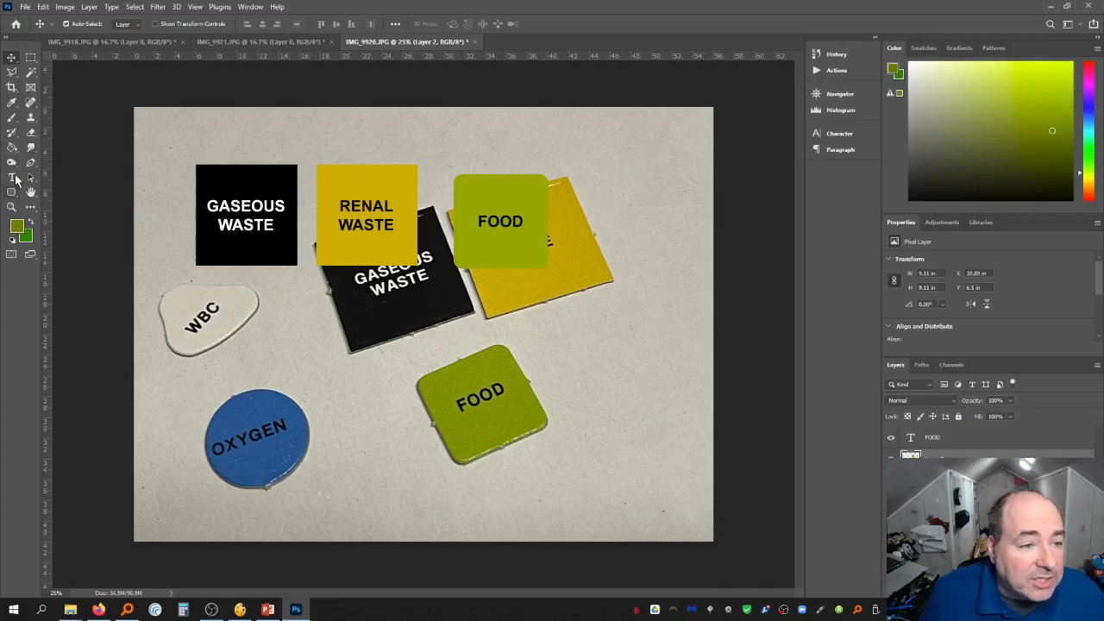
Create a new empty layer and draw a circular selection about 8.6 in wide to the right of the FOOD square
{"action": "left_click", "coordinate": [12, 71]}
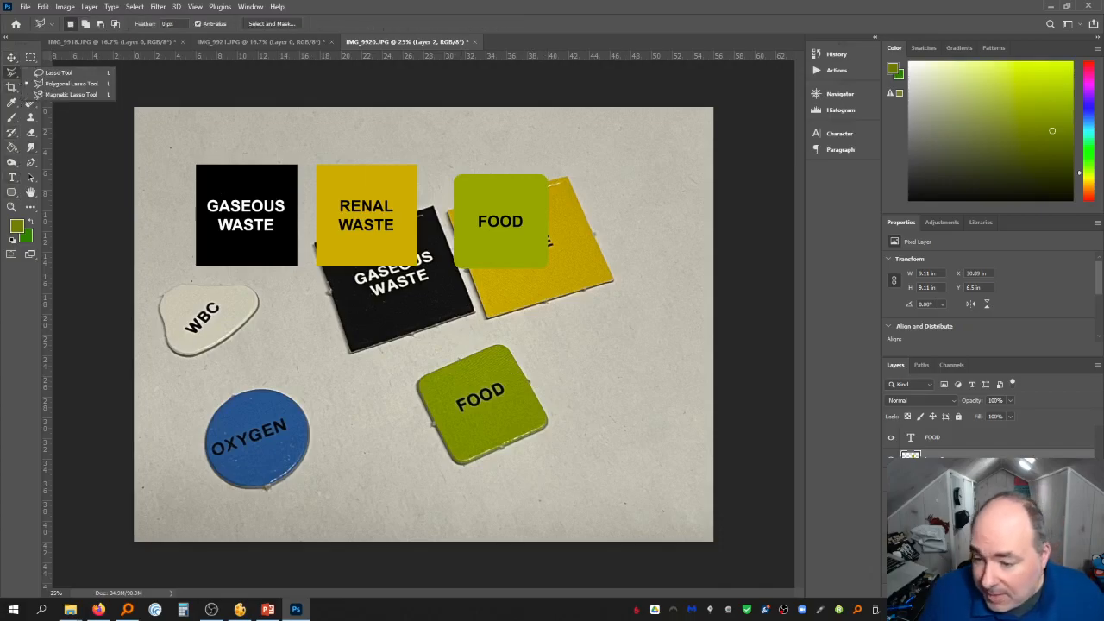
{"action": "key", "text": "ctrl+shift+alt+n"}
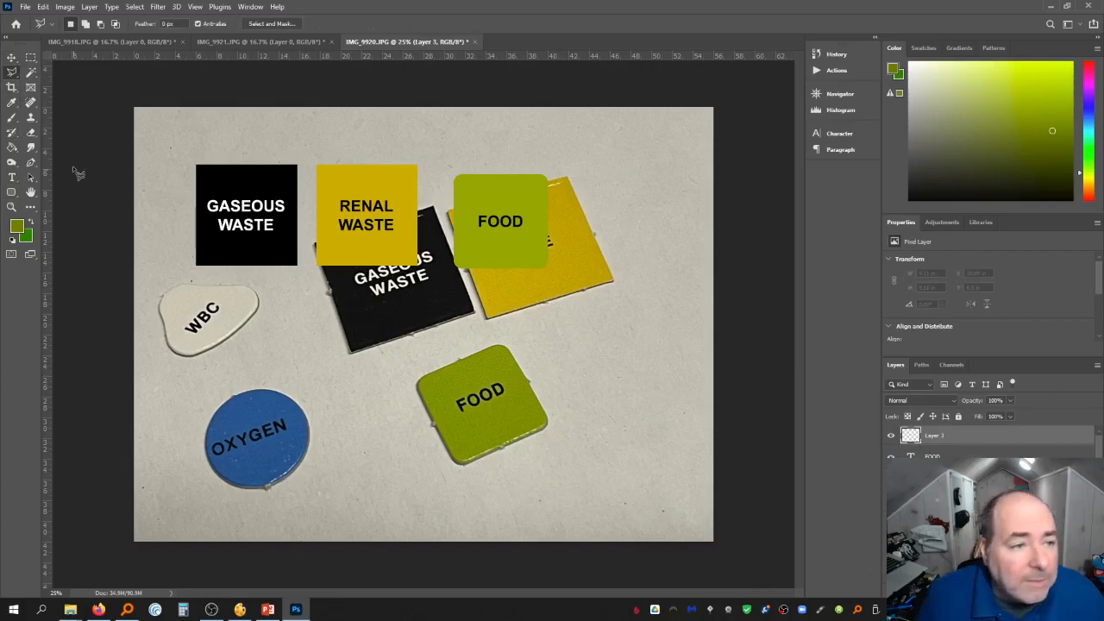
{"action": "left_click", "coordinate": [11, 86]}
{"action": "left_click", "coordinate": [31, 57]}
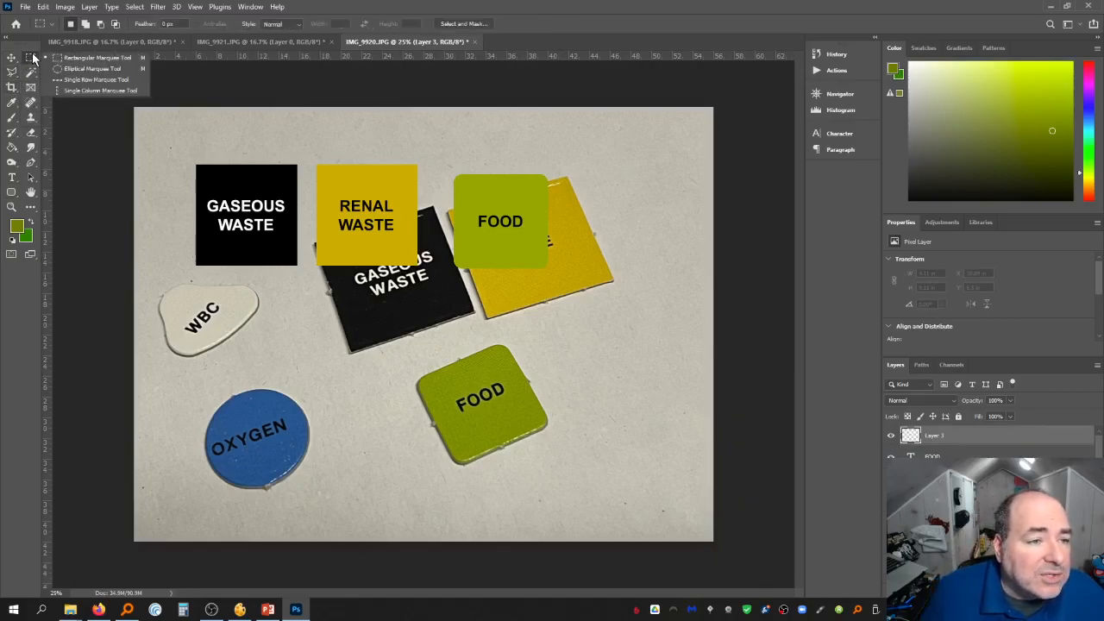
{"action": "left_click", "coordinate": [86, 68]}
{"action": "left_click_drag", "start_coordinate": [587, 177], "coordinate": [678, 299]}
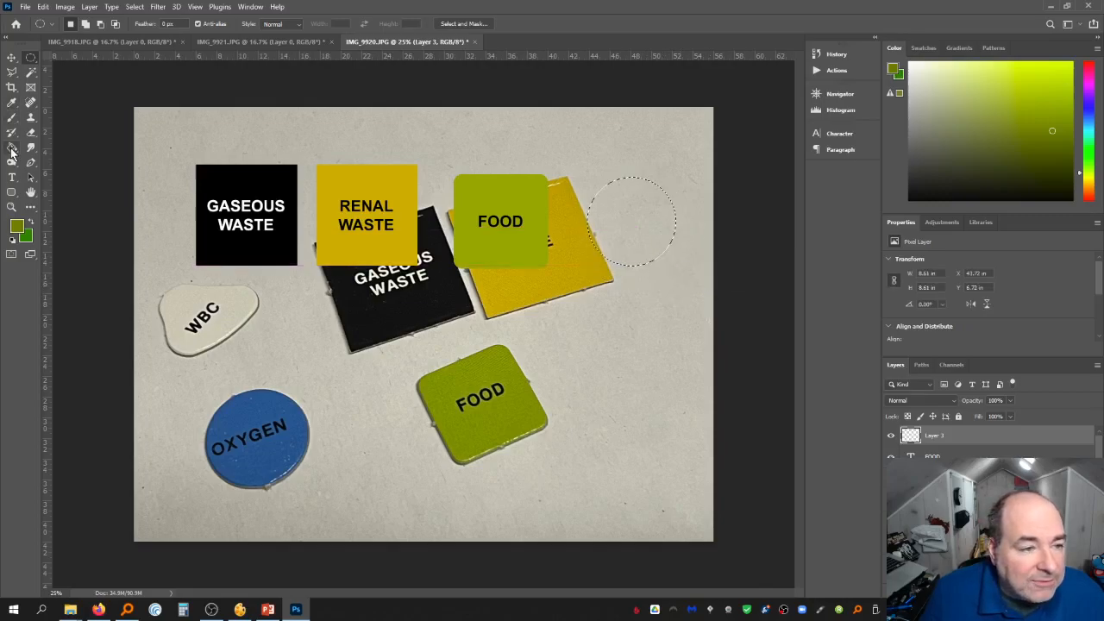
Sample the blue of the OXYGEN piece, fill the circular selection with it, and deselect
{"action": "left_click", "coordinate": [11, 102]}
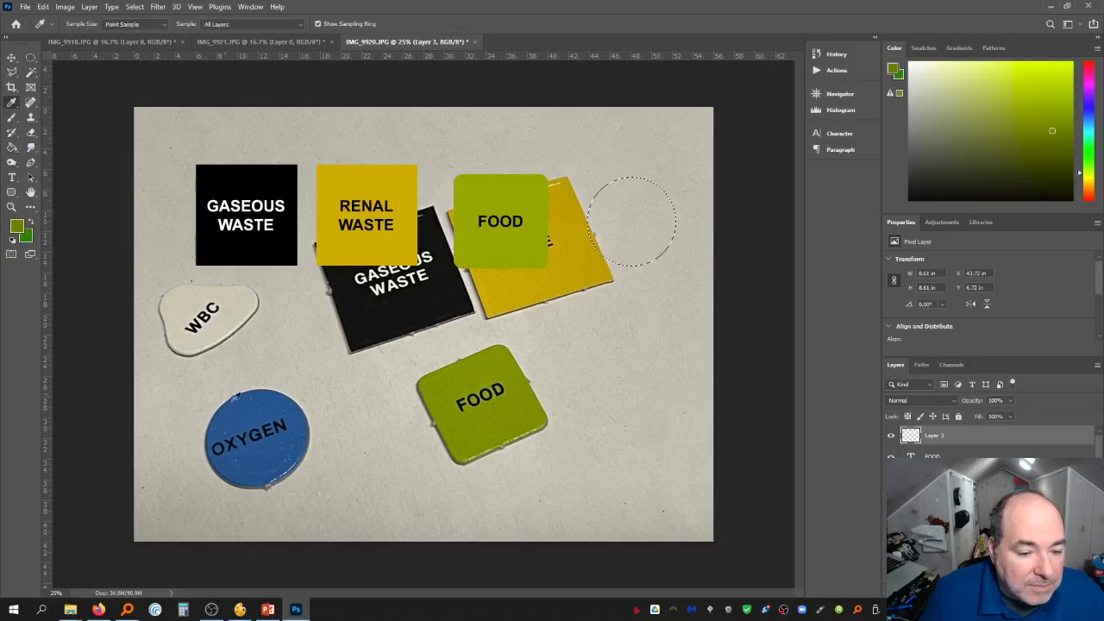
{"action": "left_click", "coordinate": [264, 443]}
{"action": "left_click", "coordinate": [13, 149]}
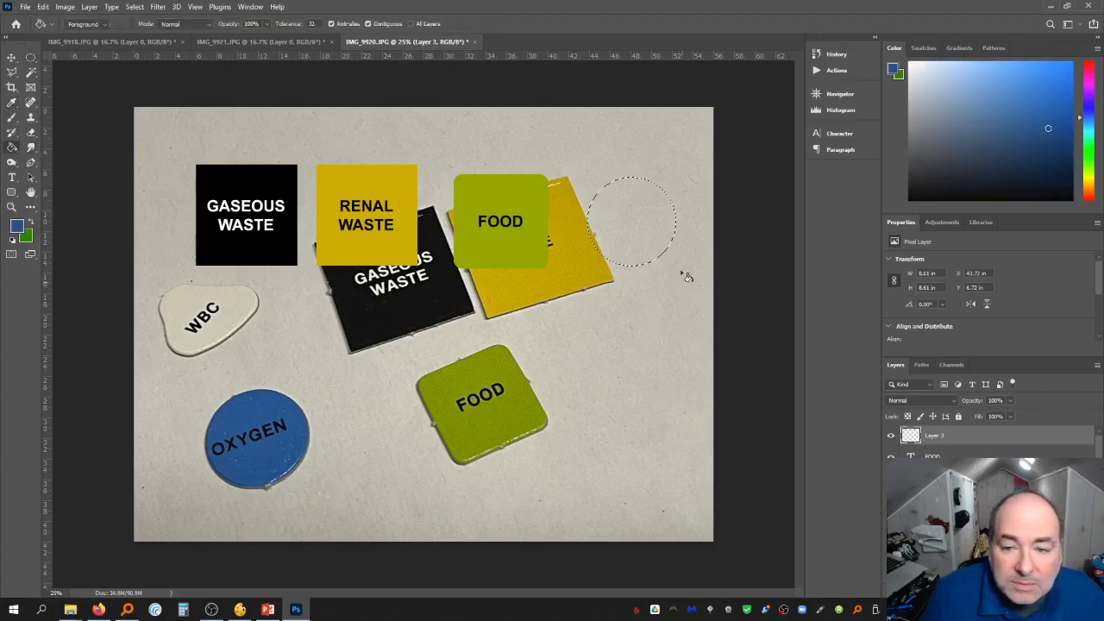
{"action": "left_click", "coordinate": [626, 241]}
{"action": "key", "text": "ctrl+d"}
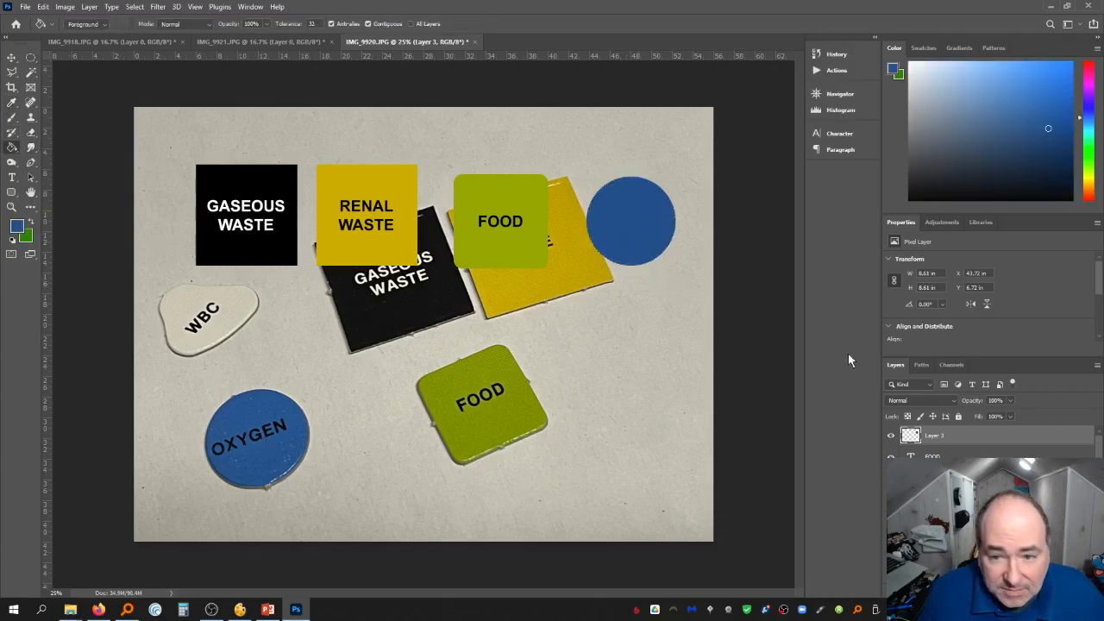
Apply a Levels adjustment to the blue circle
{"action": "key", "text": "ctrl+l"}
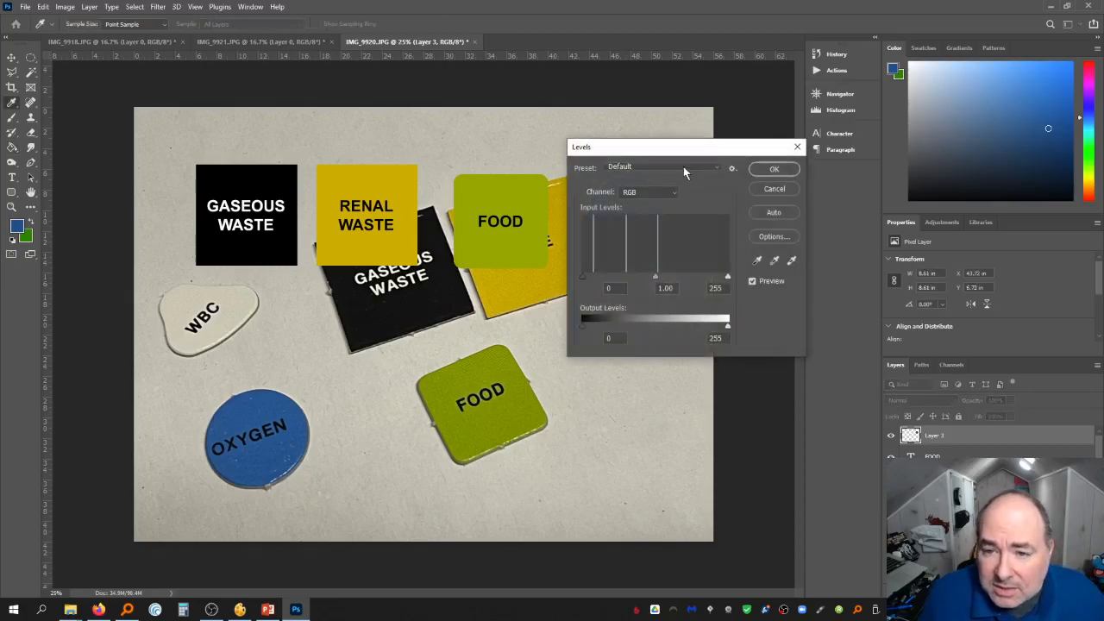
{"action": "left_click_drag", "start_coordinate": [683, 147], "coordinate": [844, 160]}
{"action": "mouse_move", "coordinate": [817, 288]}
{"action": "left_mouse_down"}
{"action": "mouse_move", "coordinate": [840, 288]}
{"action": "mouse_move", "coordinate": [802, 292]}
{"action": "left_mouse_up"}
{"action": "left_click", "coordinate": [932, 182]}
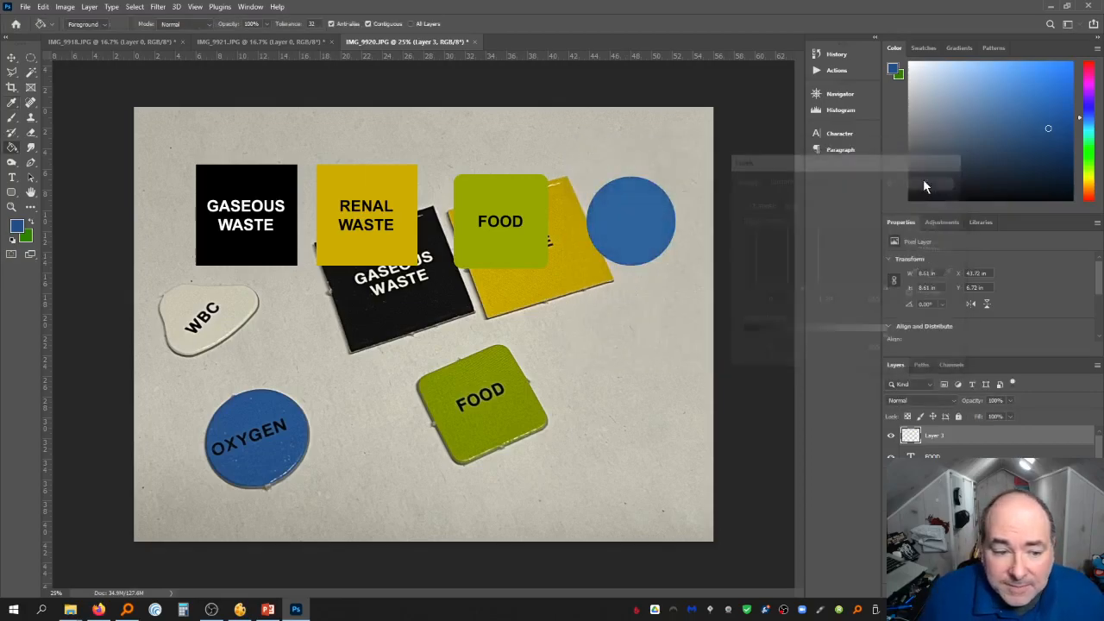
Add an OXYGEN text label on the blue circle, correcting the typed letters
{"action": "left_click", "coordinate": [12, 178]}
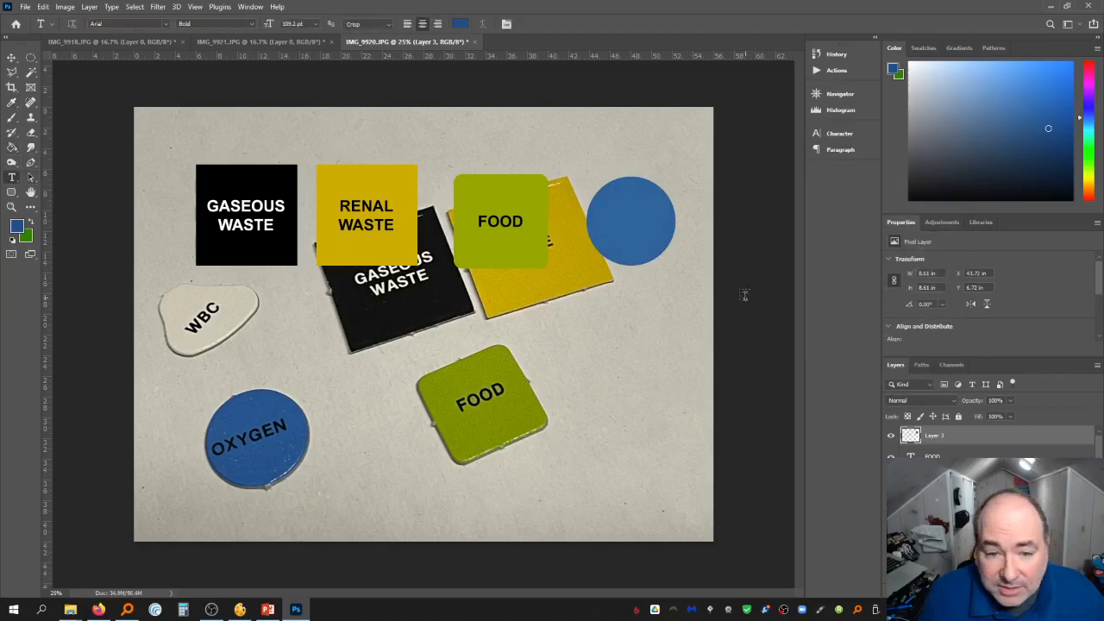
{"action": "left_click", "coordinate": [613, 222]}
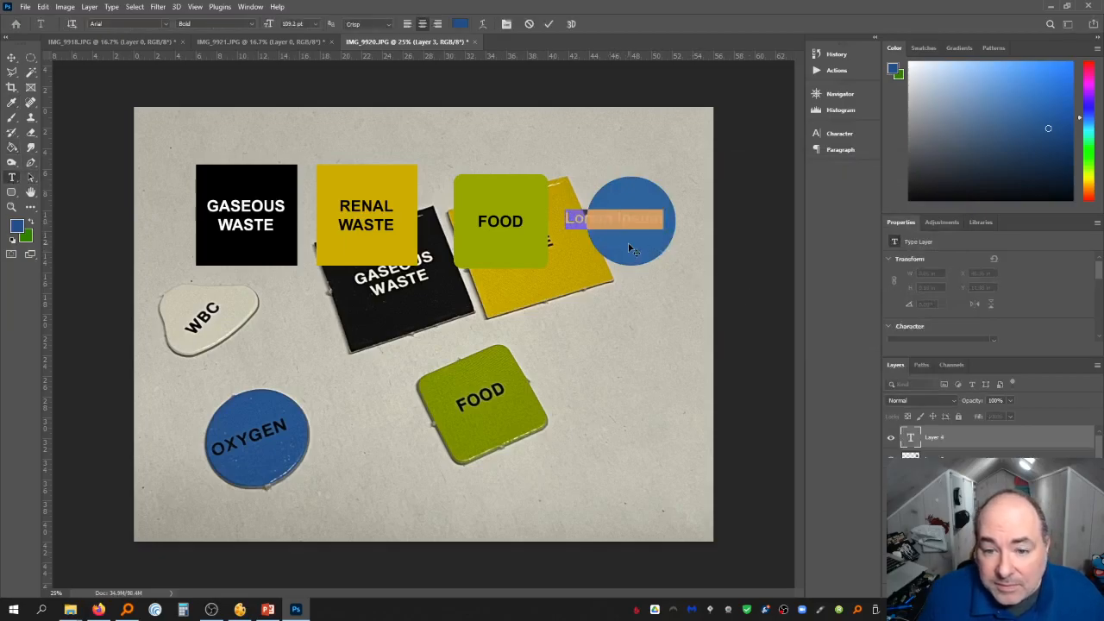
{"action": "type", "text": "OXY"}
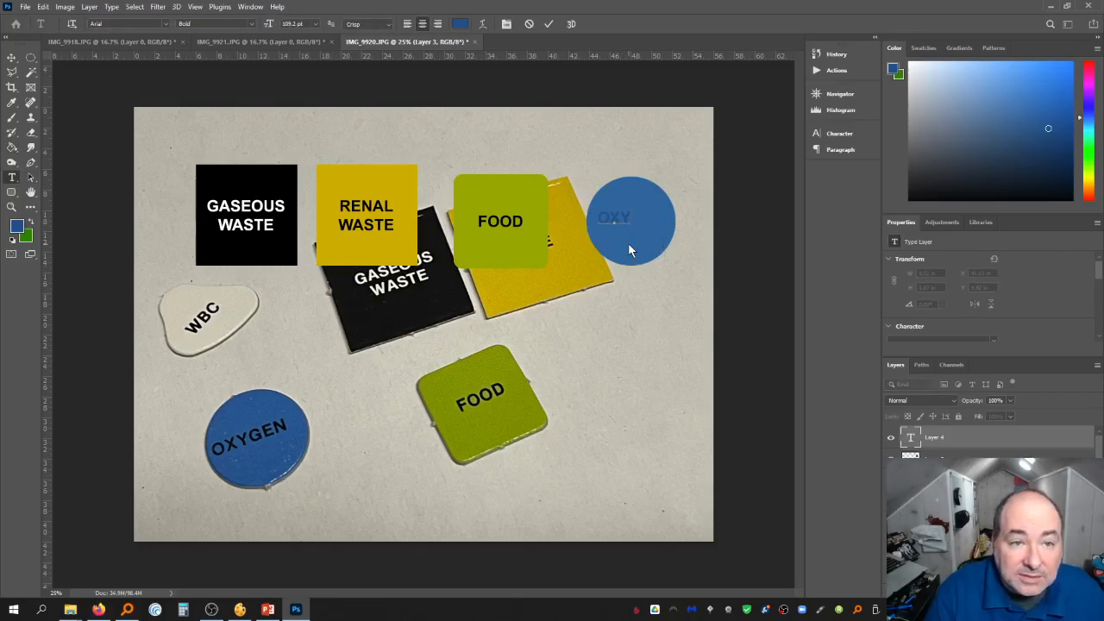
{"action": "type", "text": "GEN"}
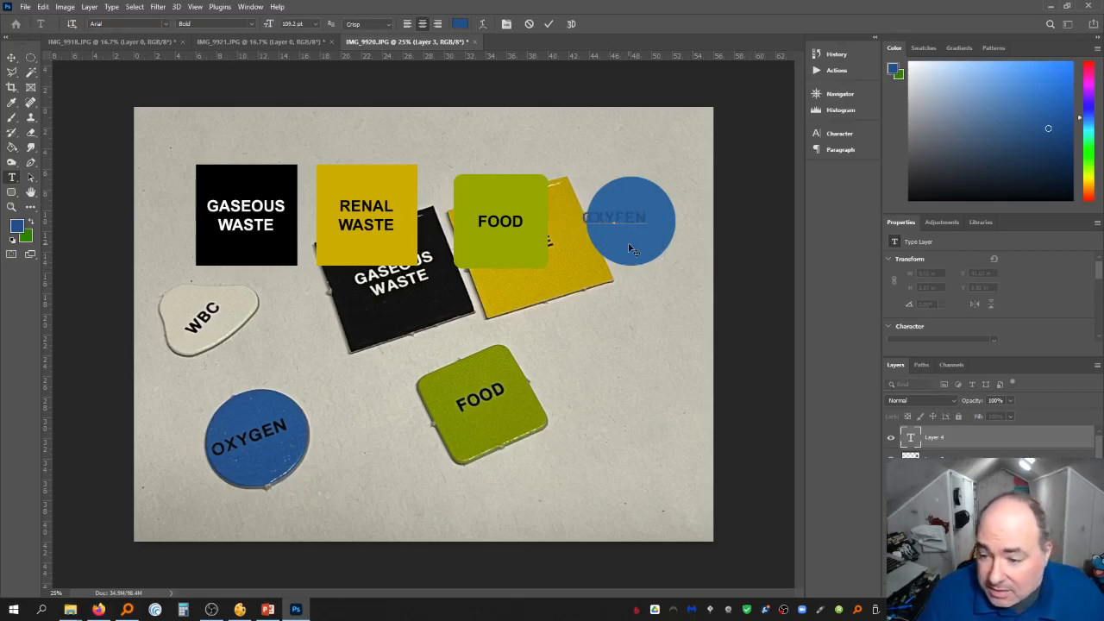
{"action": "key", "text": "BackSpace"}
{"action": "key", "text": "BackSpace"}
{"action": "key", "text": "BackSpace"}
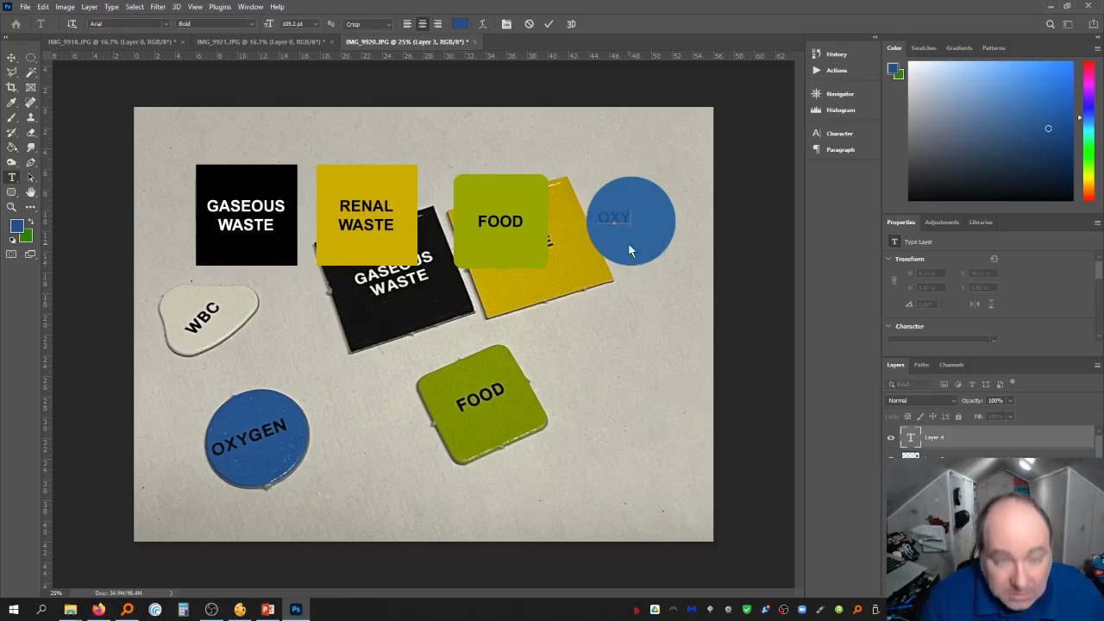
{"action": "type", "text": "GEN"}
Set the OXYGEN text colour to black, commit it and center it on the blue circle
{"action": "left_click_drag", "start_coordinate": [648, 221], "coordinate": [569, 231]}
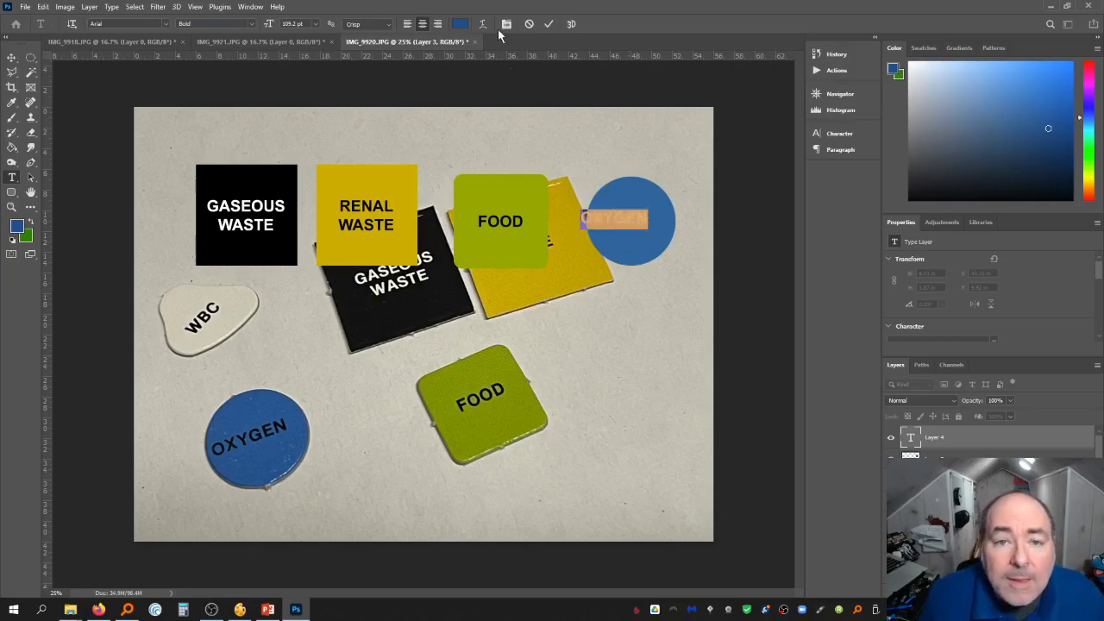
{"action": "left_click", "coordinate": [460, 25]}
{"action": "left_click_drag", "start_coordinate": [812, 523], "coordinate": [779, 560]}
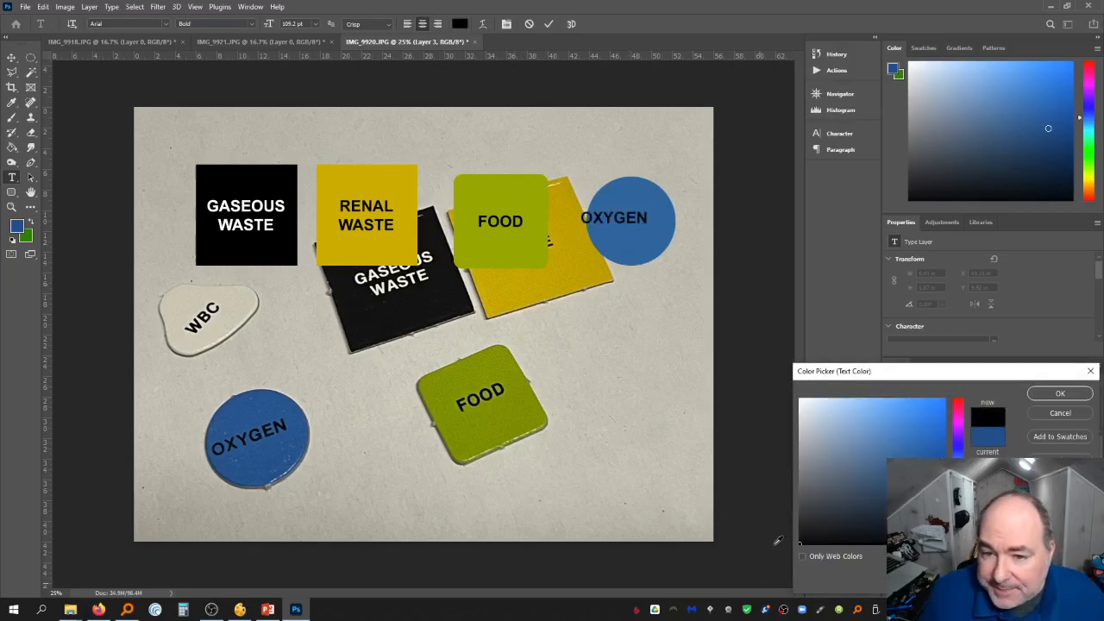
{"action": "left_click", "coordinate": [1079, 399]}
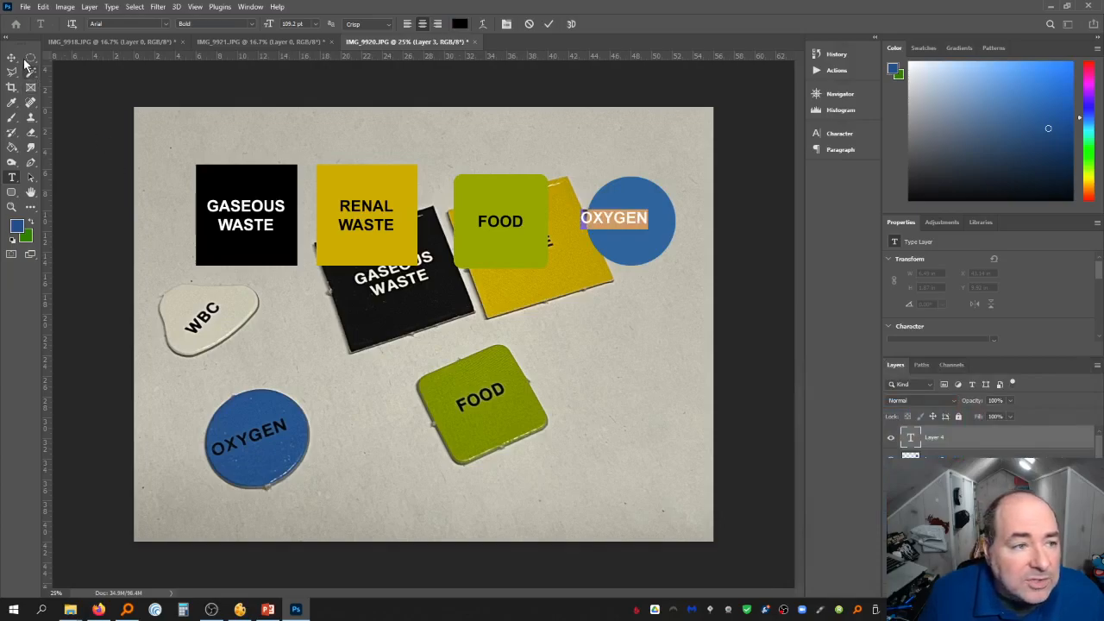
{"action": "left_click", "coordinate": [608, 244]}
{"action": "left_click_drag", "start_coordinate": [622, 223], "coordinate": [642, 228]}
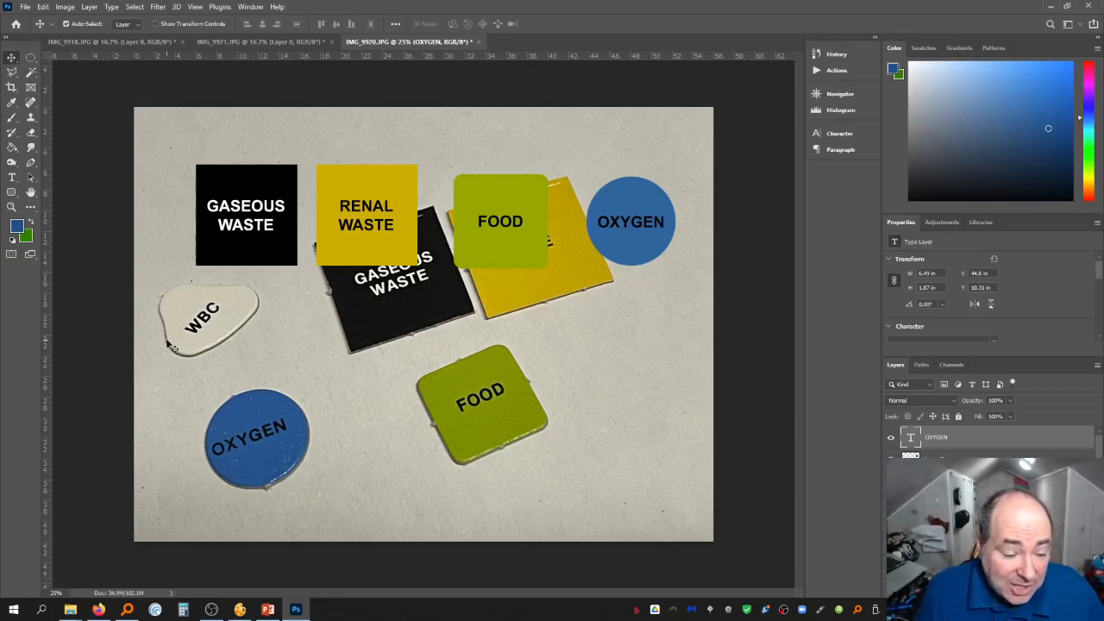
Convert the background photo into a regular Layer 0
{"action": "scroll", "coordinate": [939, 410], "scroll_direction": "down", "scroll_amount": 3}
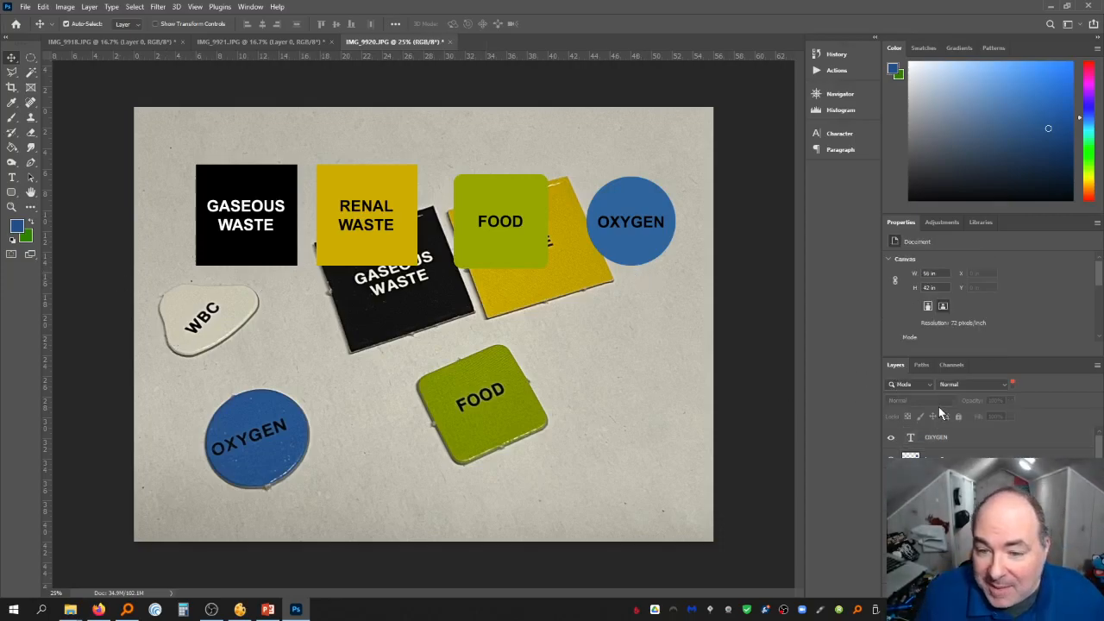
{"action": "scroll", "coordinate": [949, 440], "scroll_direction": "down", "scroll_amount": 1}
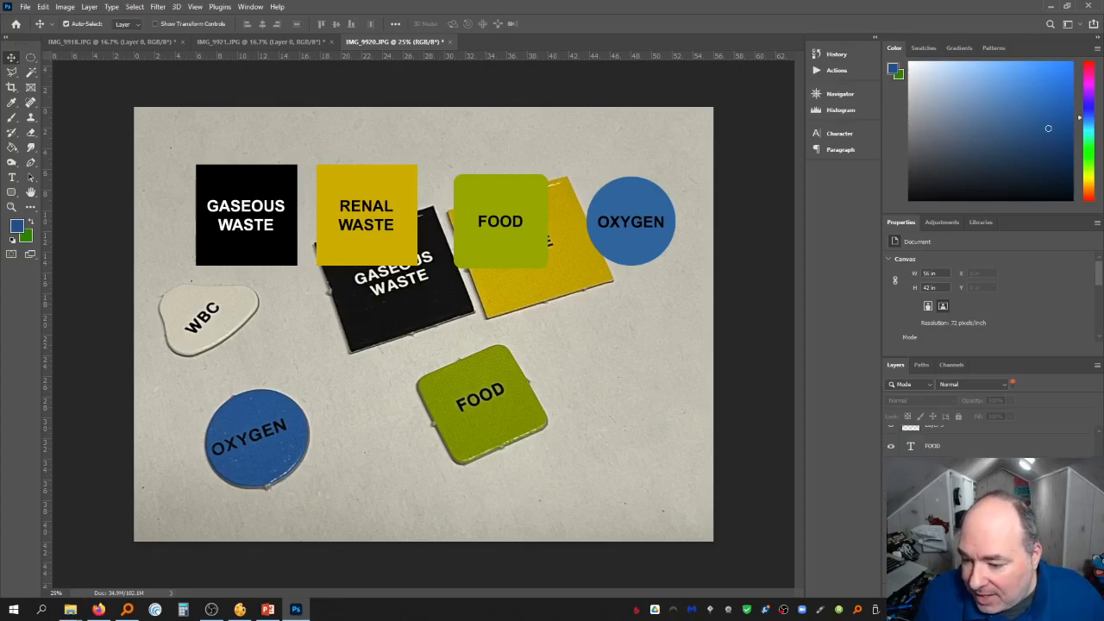
{"action": "double_click", "coordinate": [958, 571]}
{"action": "key", "text": "Return"}
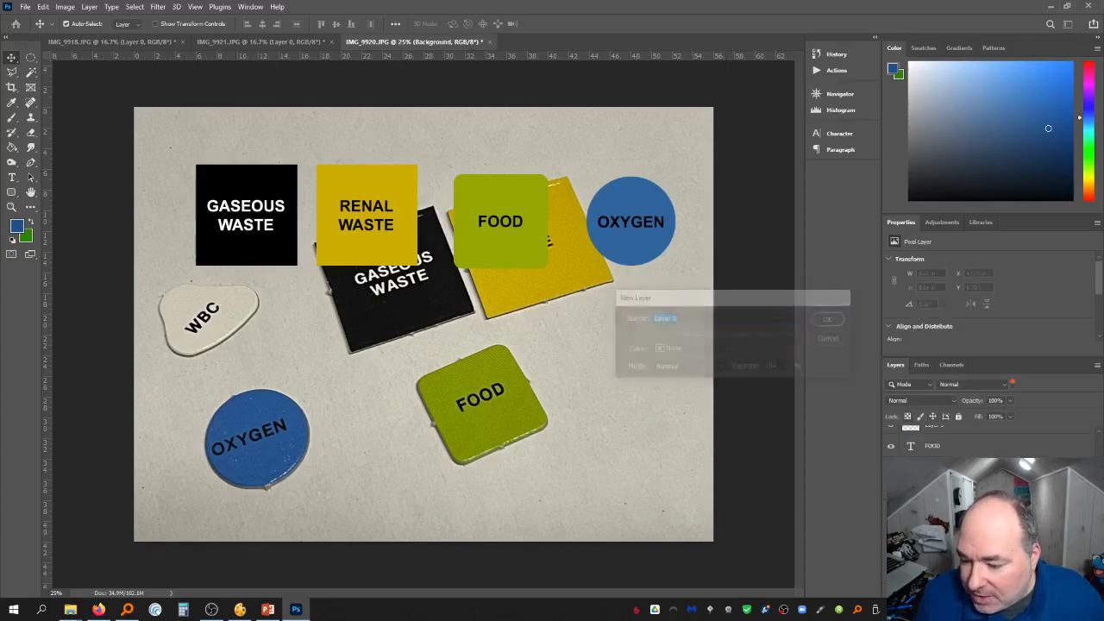
Duplicate Layer 0 and move the copy to the top of the layer stack
{"action": "right_click", "coordinate": [958, 571]}
{"action": "left_click", "coordinate": [983, 155]}
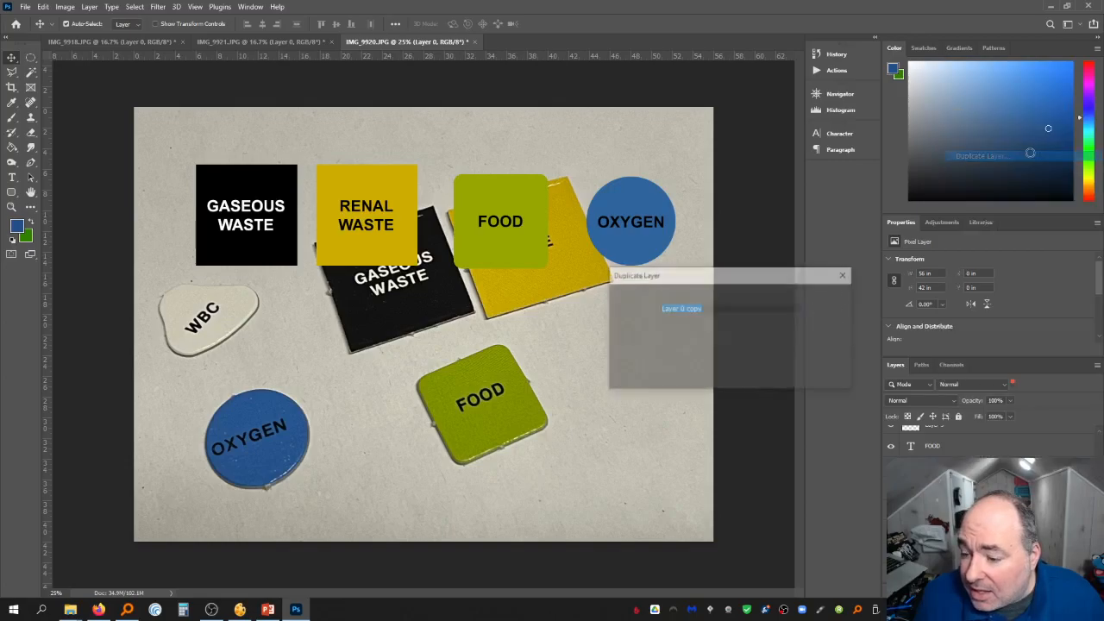
{"action": "key", "text": "Return"}
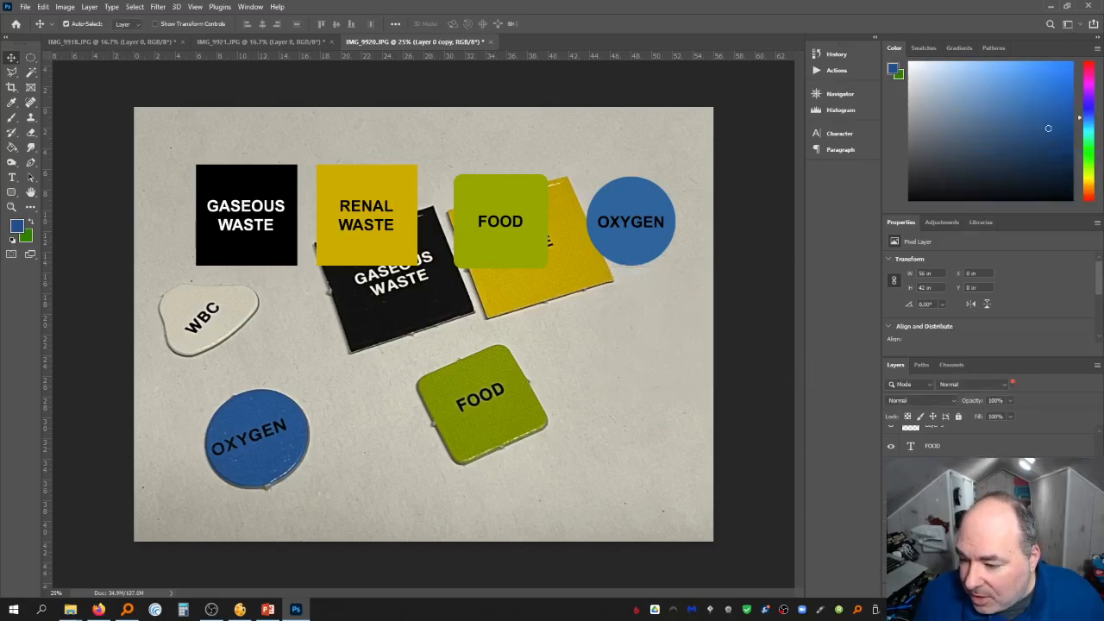
{"action": "left_click_drag", "start_coordinate": [1006, 569], "coordinate": [1006, 457]}
{"action": "scroll", "coordinate": [1006, 466], "scroll_direction": "up", "scroll_amount": 1}
{"action": "left_click_drag", "start_coordinate": [1006, 498], "coordinate": [1006, 436]}
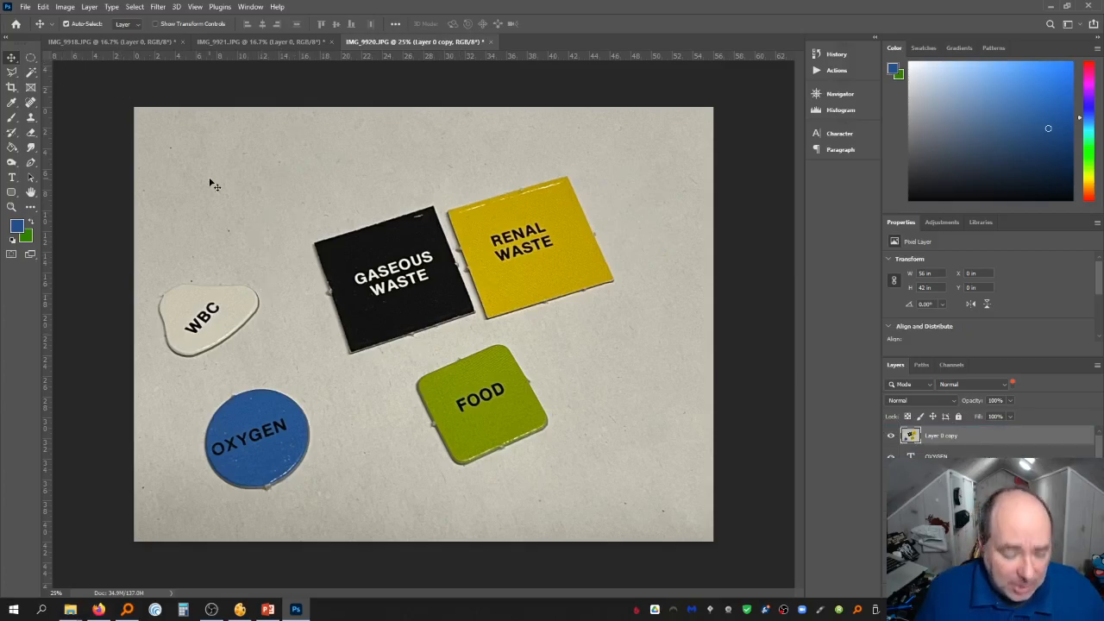
Straighten the photo copy with Free Transform, rotating it about 16.6° against a horizontal guide
{"action": "key", "text": "ctrl+t"}
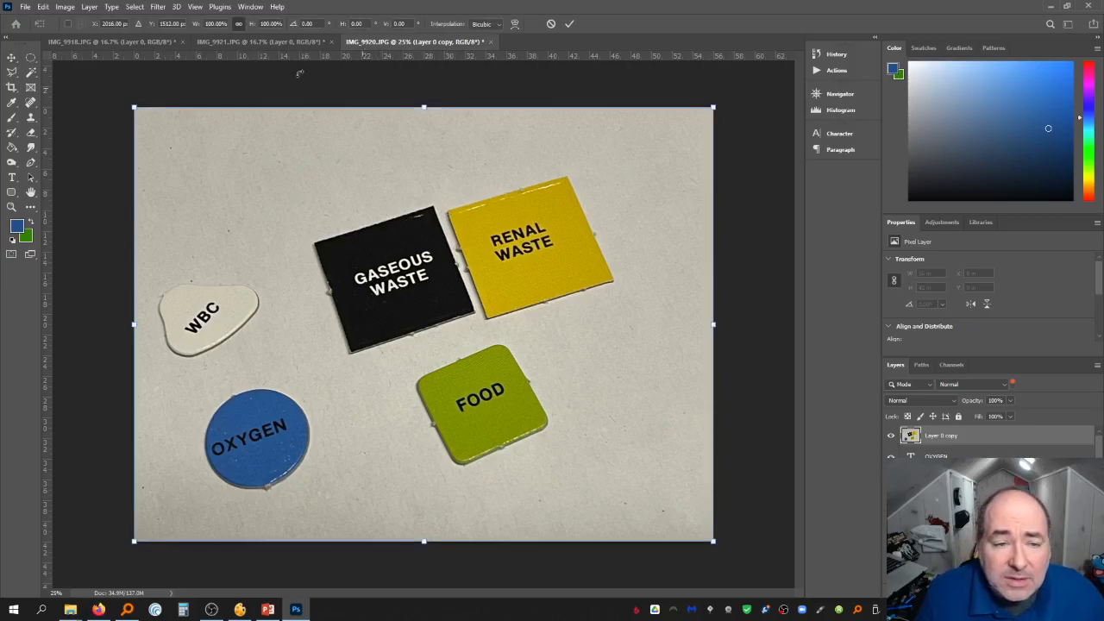
{"action": "left_click_drag", "start_coordinate": [310, 58], "coordinate": [354, 204]}
{"action": "left_click_drag", "start_coordinate": [405, 103], "coordinate": [517, 81]}
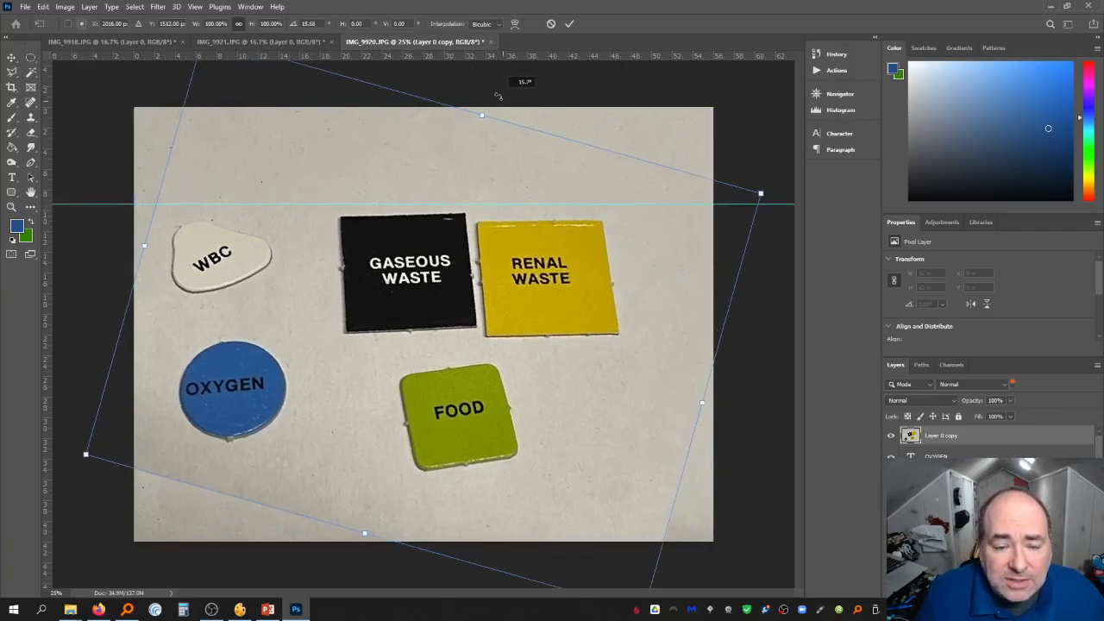
{"action": "left_click_drag", "start_coordinate": [449, 261], "coordinate": [450, 250]}
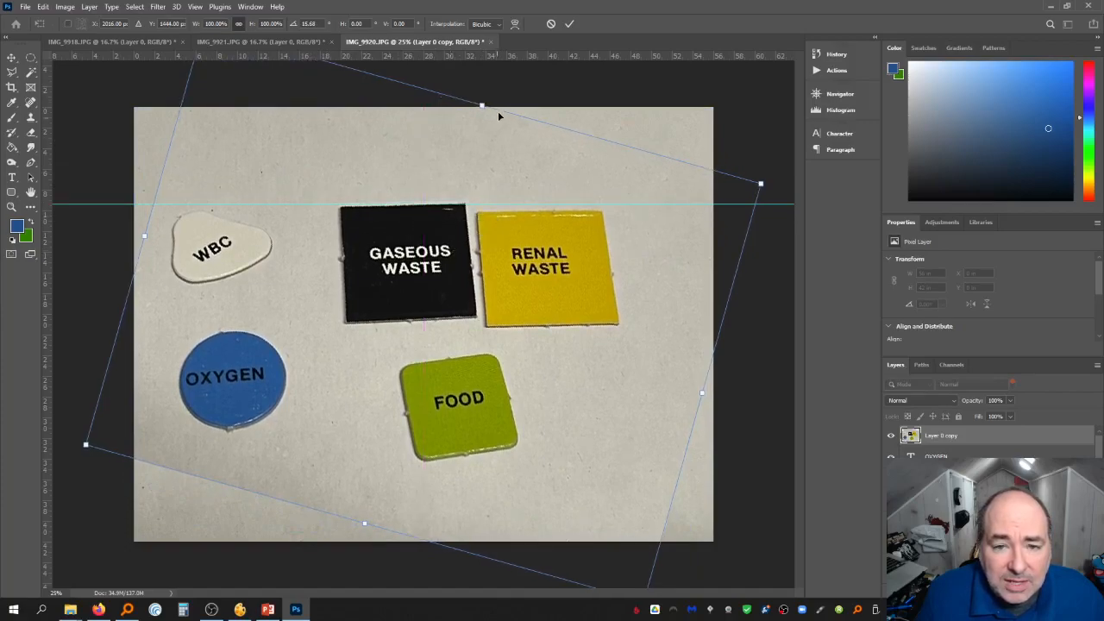
{"action": "left_click_drag", "start_coordinate": [505, 93], "coordinate": [509, 94]}
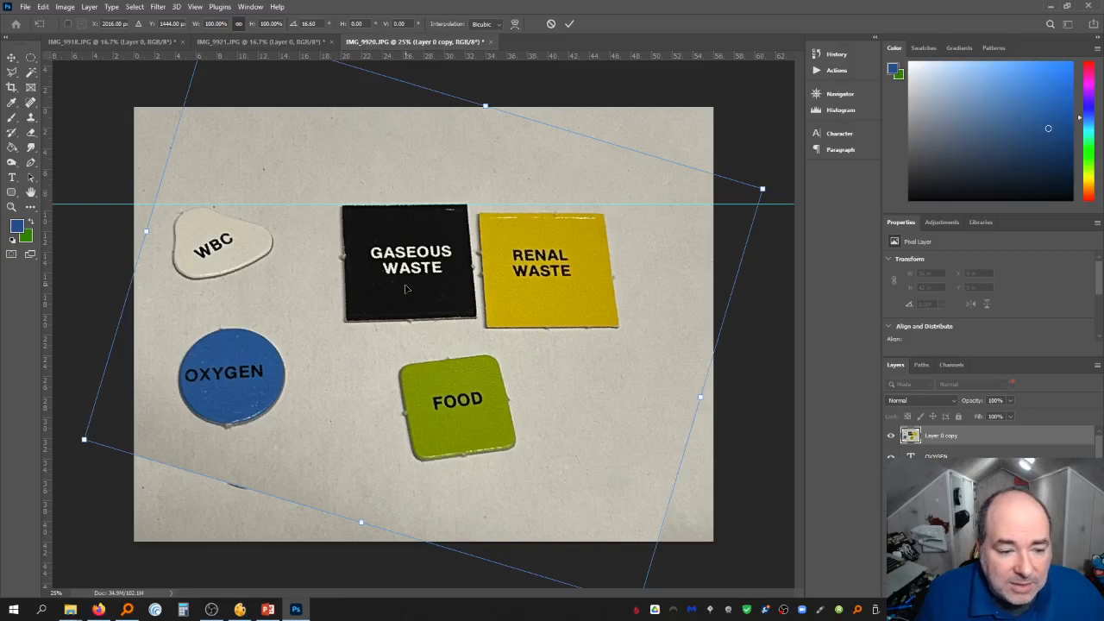
{"action": "key", "text": "Return"}
Add a vertical guide at the GASEOUS WASTE square's left edge and a horizontal guide below the squares
{"action": "left_click_drag", "start_coordinate": [45, 205], "coordinate": [342, 234]}
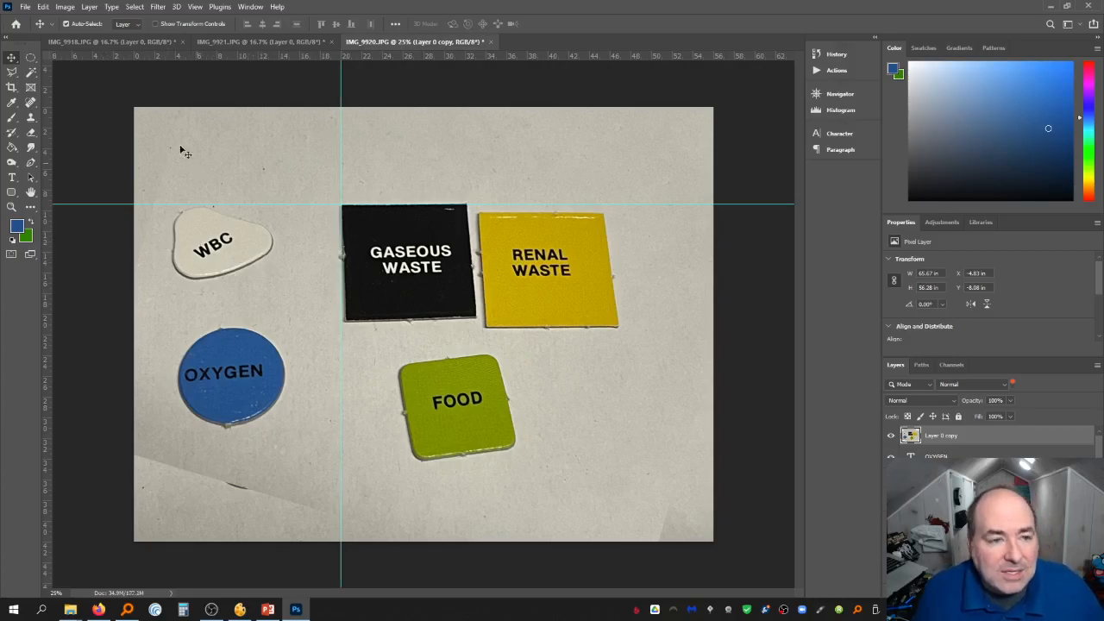
{"action": "key", "text": "ctrl+minus"}
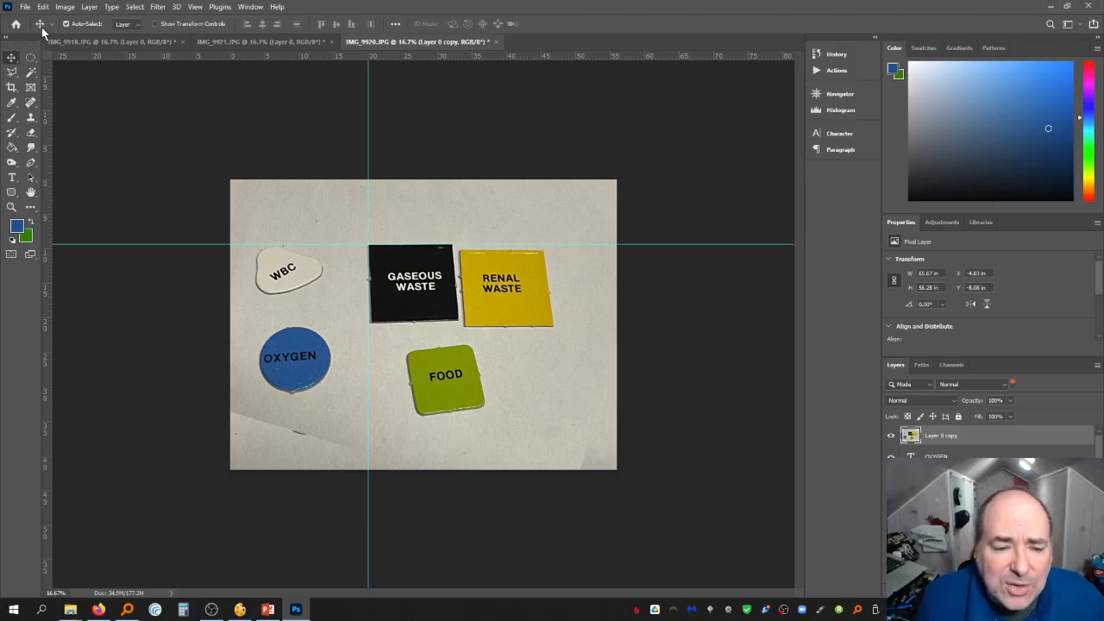
{"action": "left_click_drag", "start_coordinate": [416, 57], "coordinate": [414, 328]}
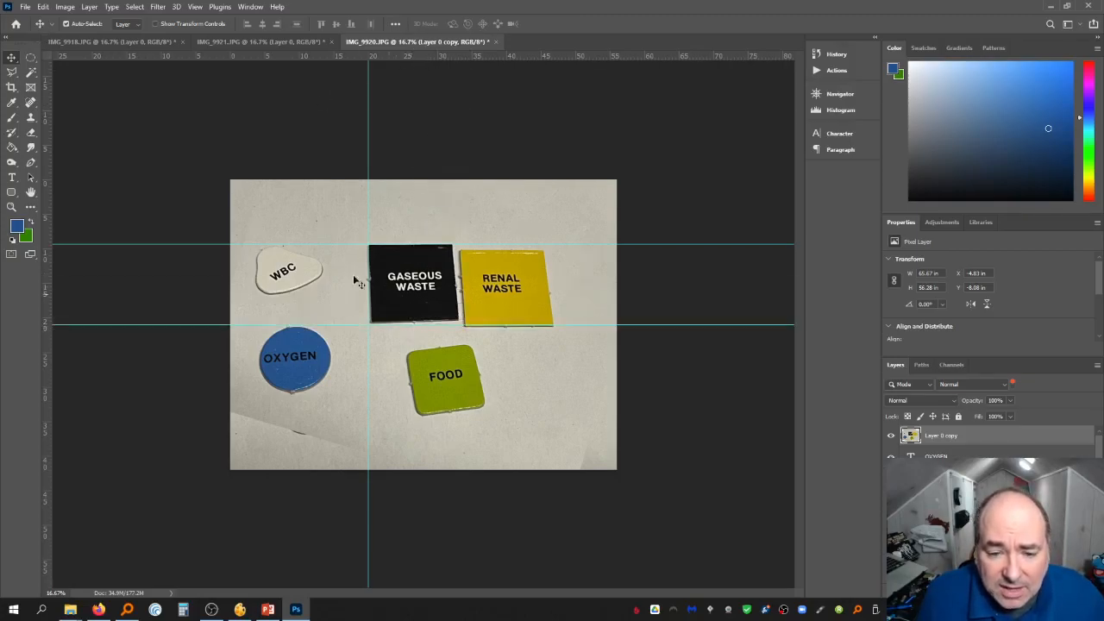
{"action": "left_click_drag", "start_coordinate": [54, 197], "coordinate": [537, 257]}
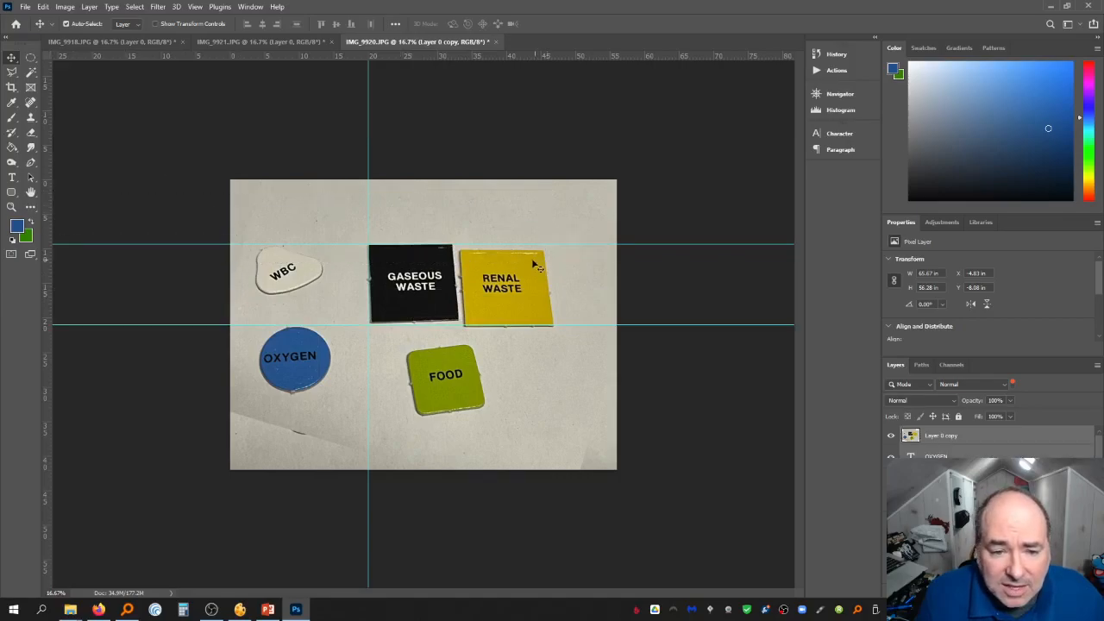
Slightly resize the straightened photo layer from its top-left corner with Free Transform
{"action": "left_click", "coordinate": [47, 7]}
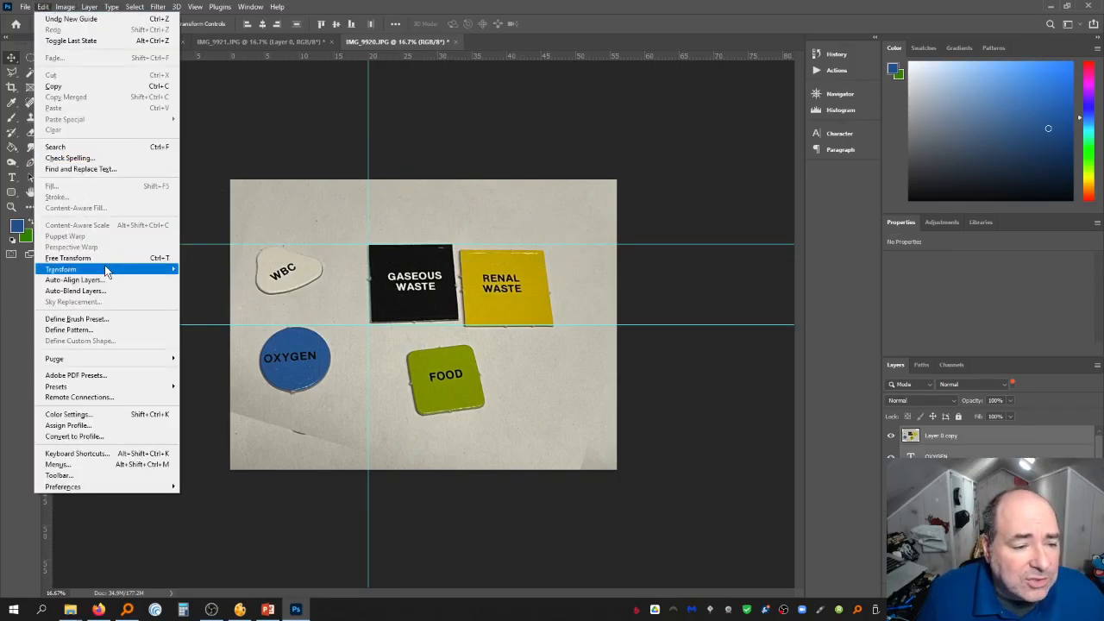
{"action": "mouse_move", "coordinate": [104, 265]}
{"action": "left_click", "coordinate": [210, 310]}
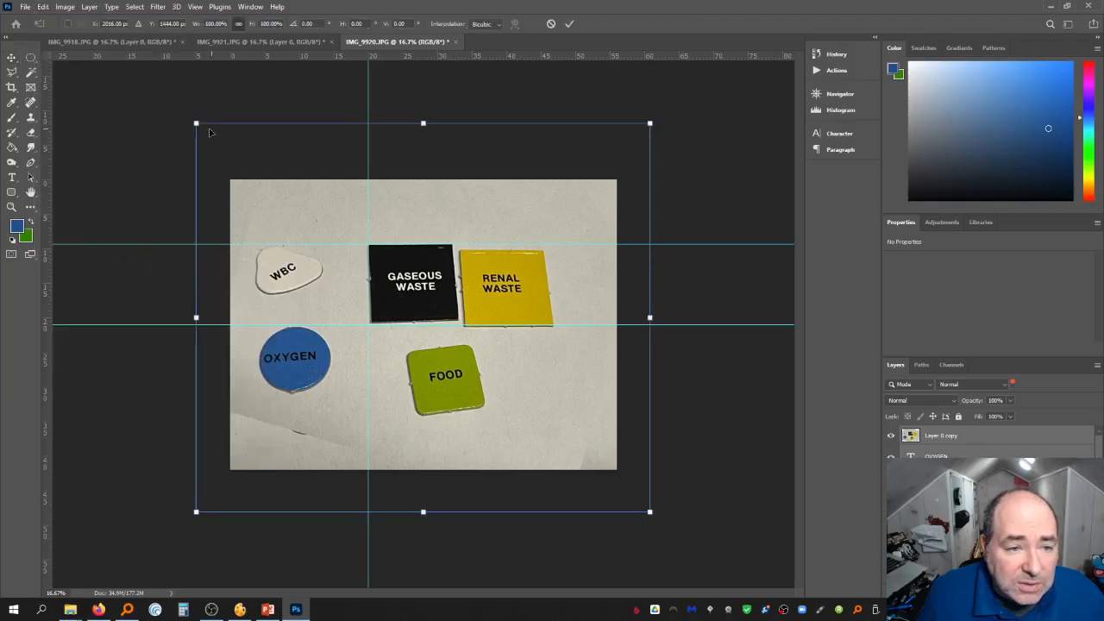
{"action": "left_click_drag", "start_coordinate": [198, 125], "coordinate": [206, 123]}
{"action": "key", "text": "Return"}
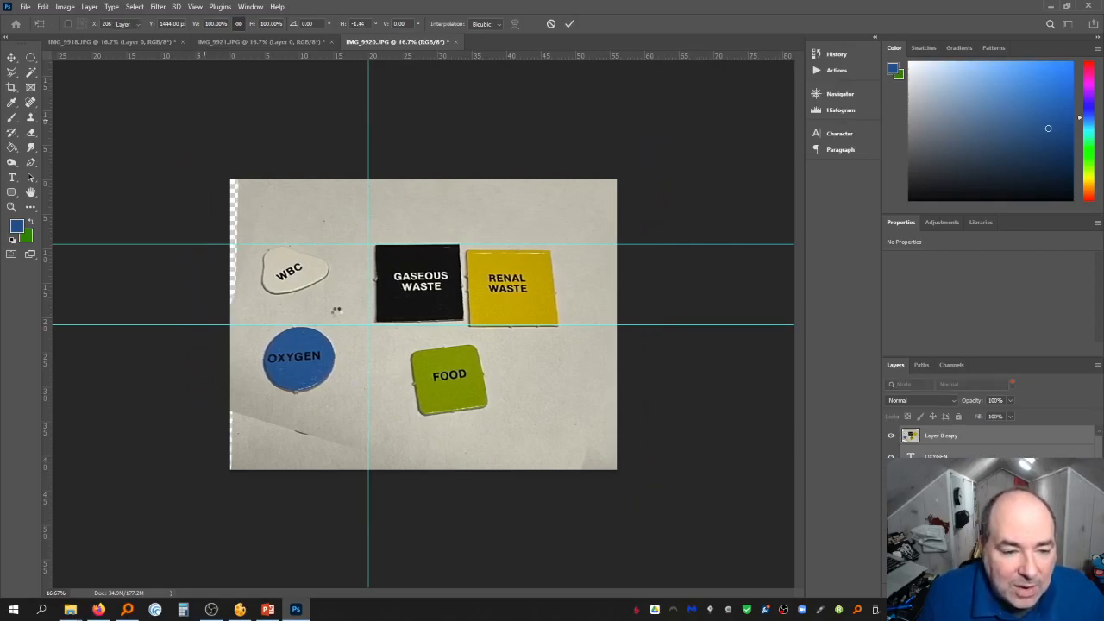
Clear all guides and select the Layer 0 copy layer with the Magic Wand tool active
{"action": "left_click", "coordinate": [197, 7]}
{"action": "left_click", "coordinate": [266, 321]}
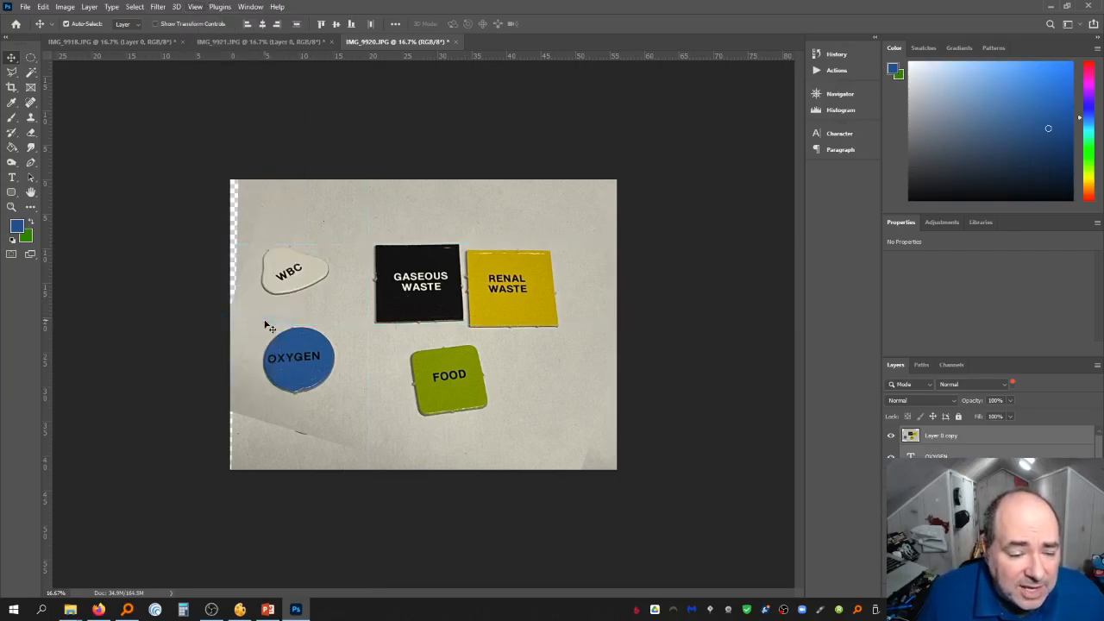
{"action": "left_click", "coordinate": [30, 72]}
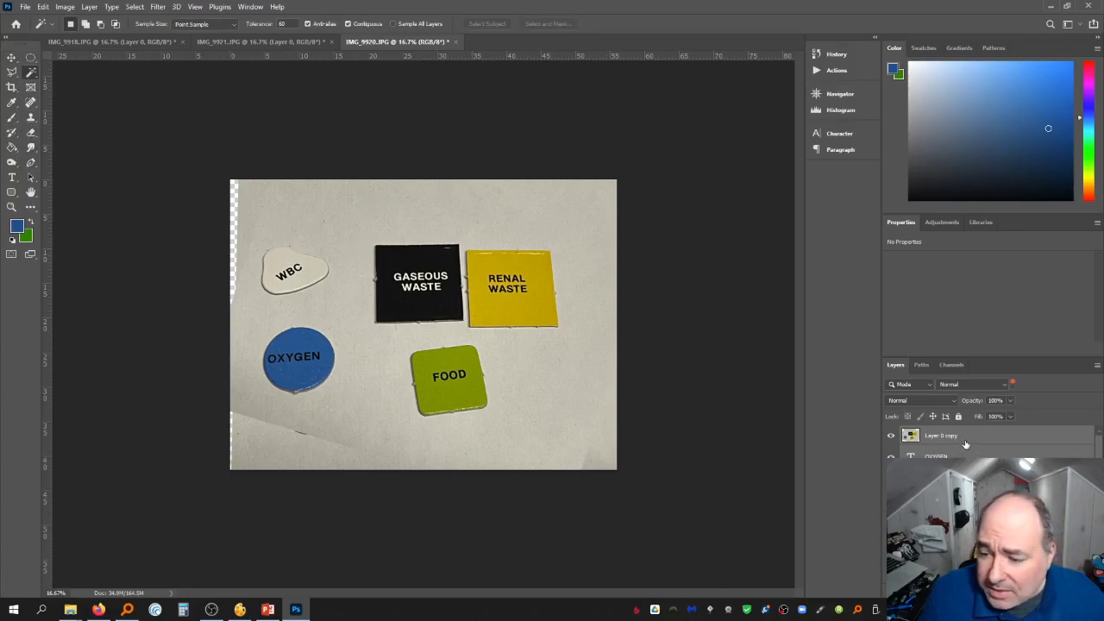
{"action": "left_click", "coordinate": [965, 444]}
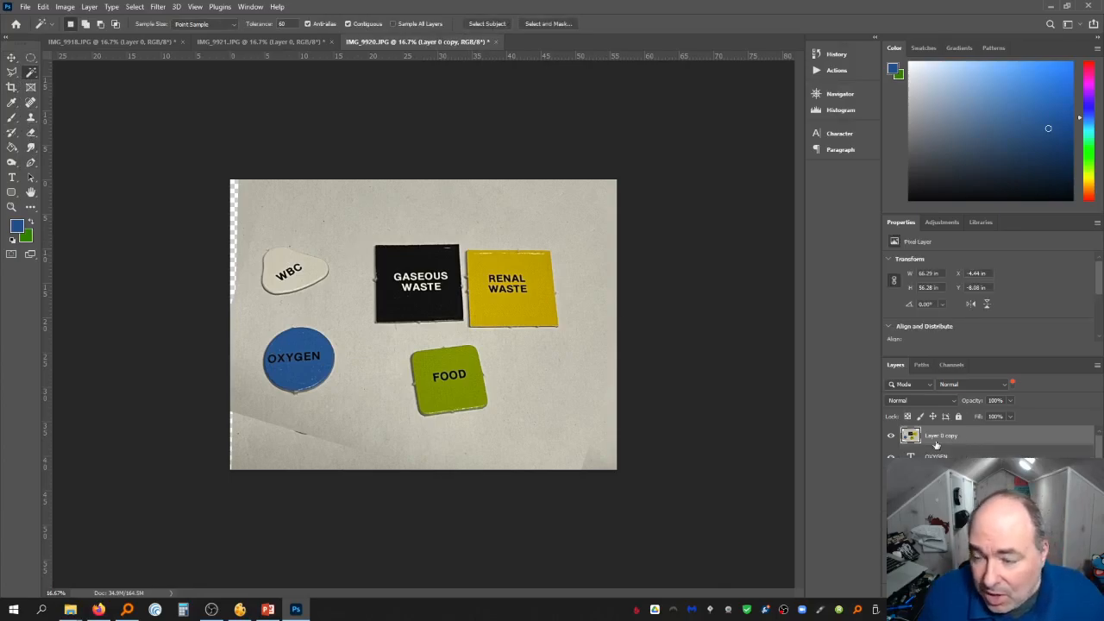
Step back in History to the state before the last Free Transform, restoring the guides
{"action": "left_click", "coordinate": [836, 55]}
{"action": "left_click", "coordinate": [892, 437]}
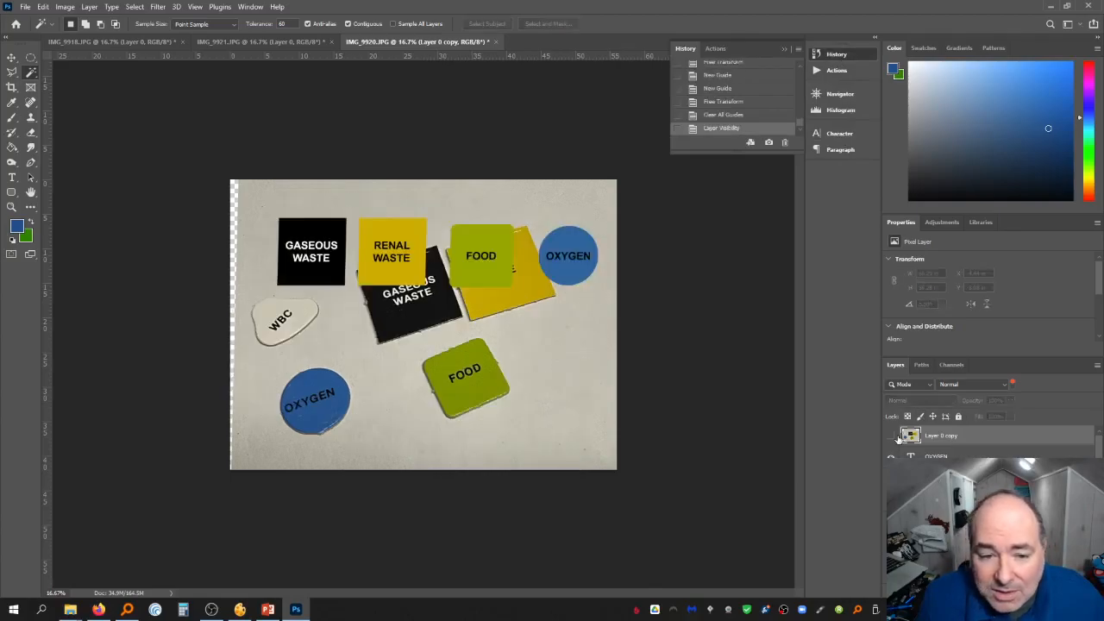
{"action": "left_click", "coordinate": [763, 102]}
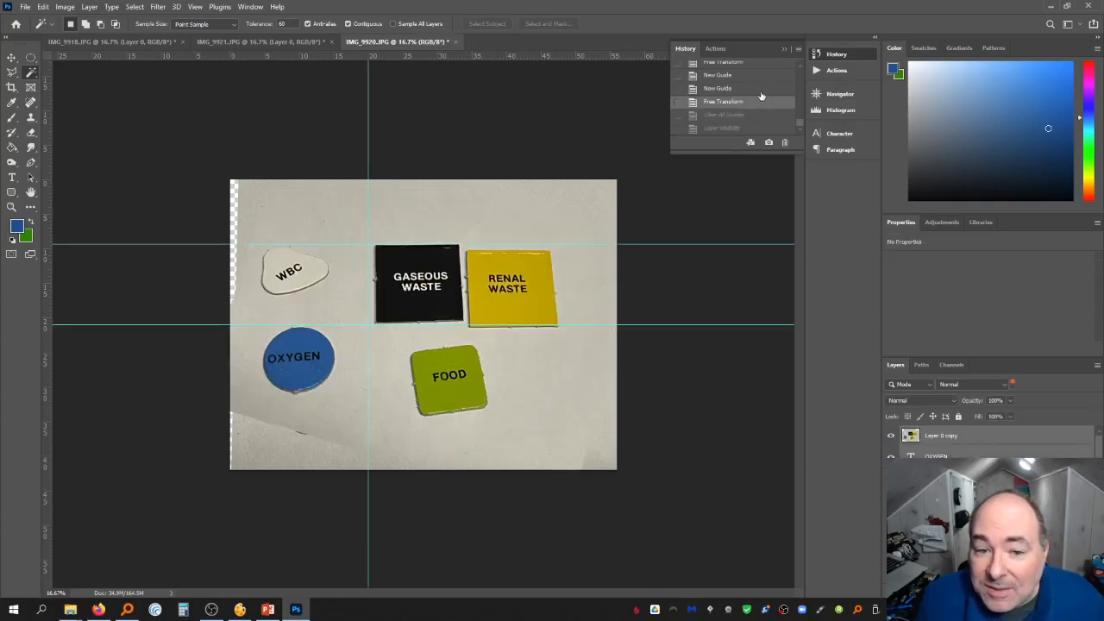
{"action": "left_click", "coordinate": [760, 91]}
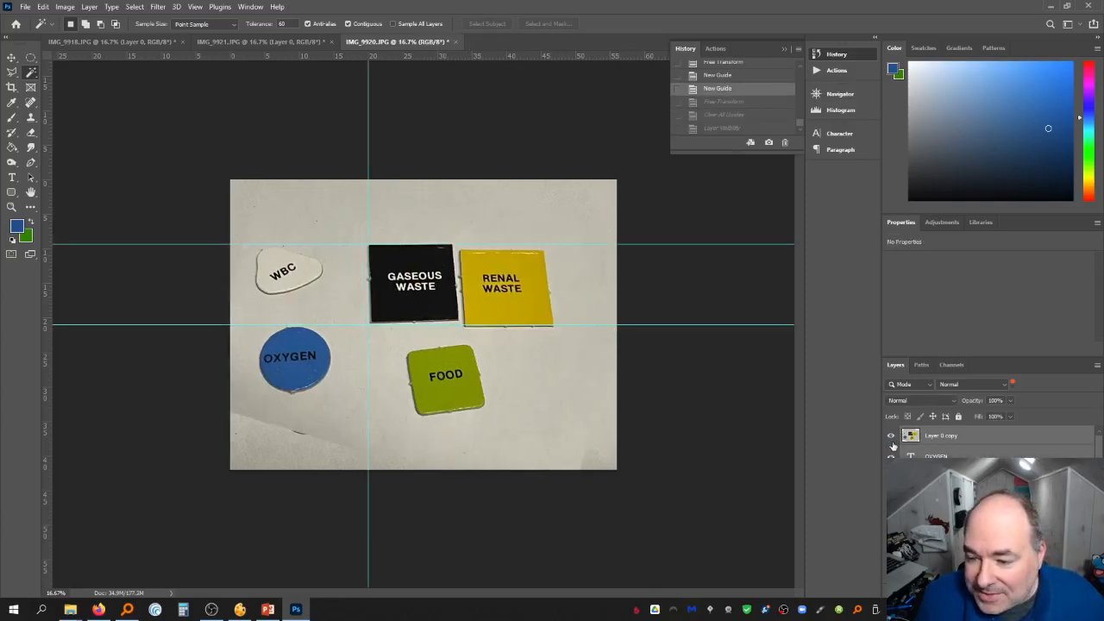
Toggle the Layer 0 copy visibility off and on to compare it with the original photo
{"action": "left_click", "coordinate": [984, 439]}
{"action": "left_click", "coordinate": [892, 437]}
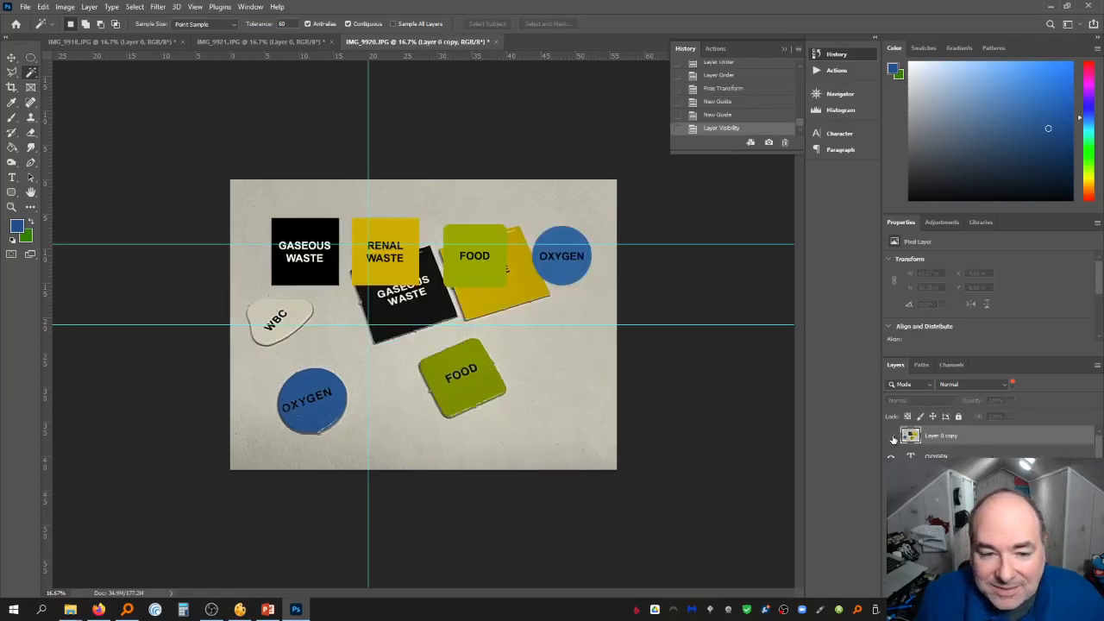
{"action": "left_click", "coordinate": [892, 437]}
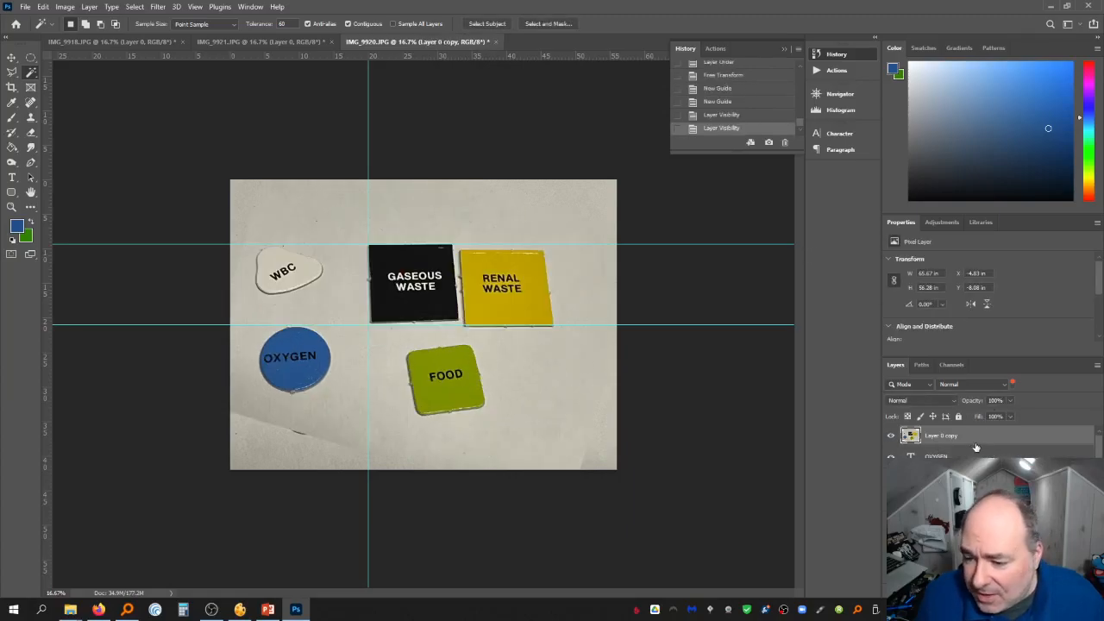
{"action": "left_click", "coordinate": [43, 7]}
{"action": "mouse_move", "coordinate": [176, 278]}
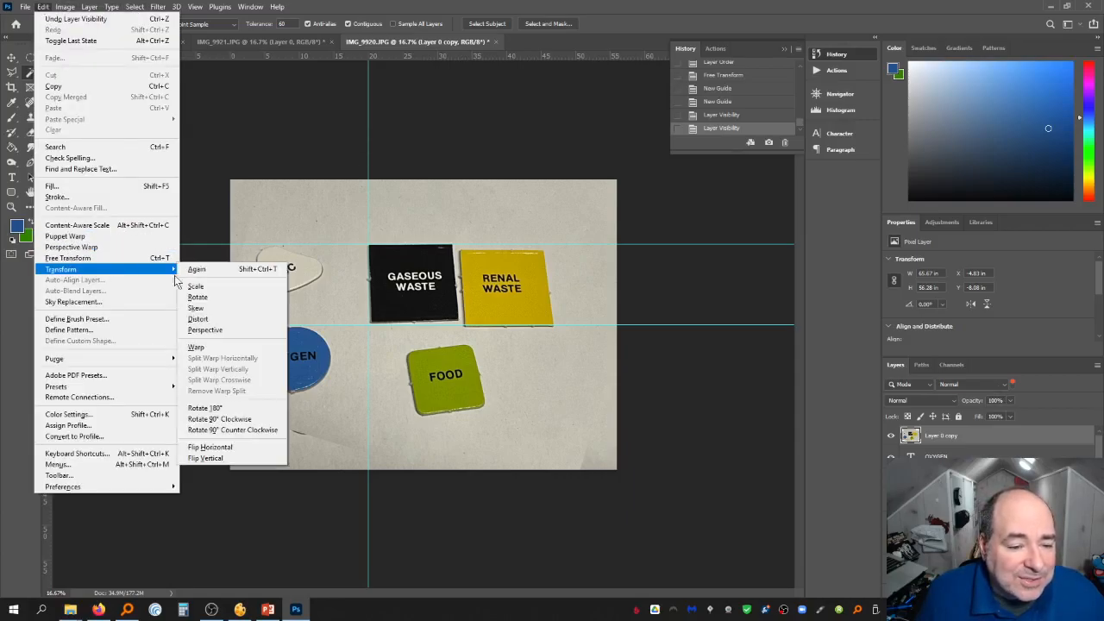
{"action": "left_click", "coordinate": [226, 309]}
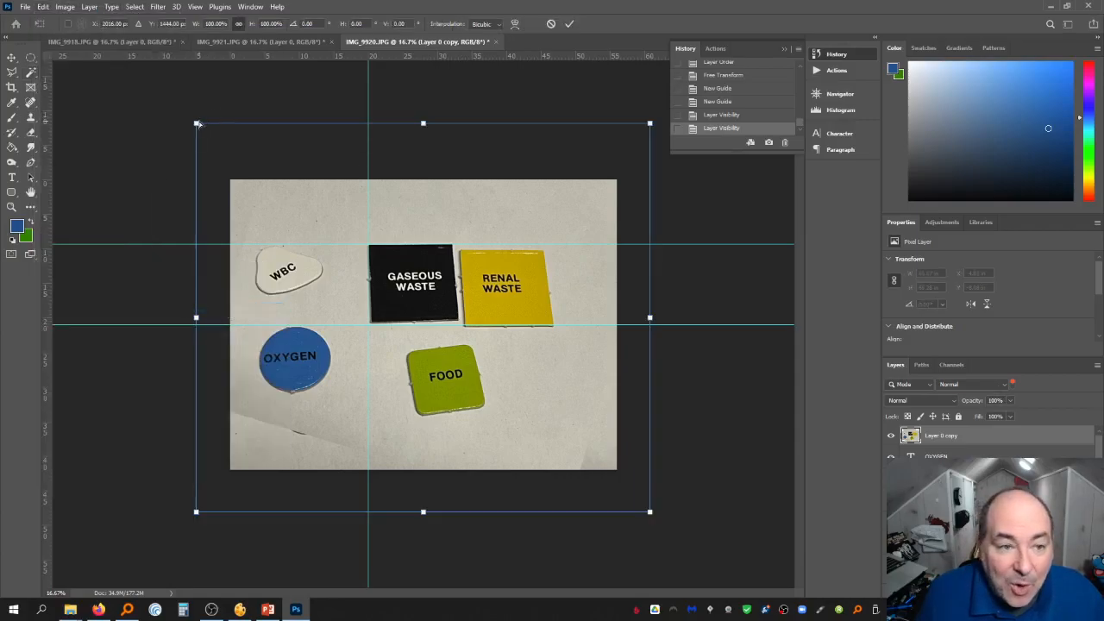
{"action": "mouse_move", "coordinate": [198, 124]}
{"action": "left_mouse_down"}
{"action": "mouse_move", "coordinate": [212, 121]}
{"action": "mouse_move", "coordinate": [197, 127]}
{"action": "left_mouse_up"}
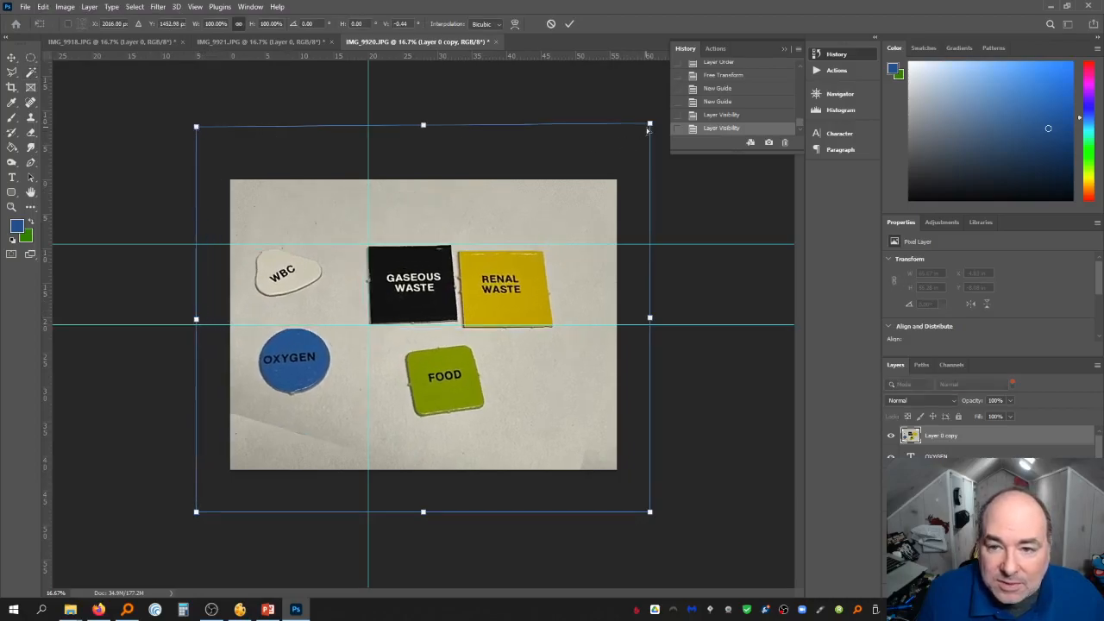
{"action": "left_click_drag", "start_coordinate": [649, 129], "coordinate": [609, 133]}
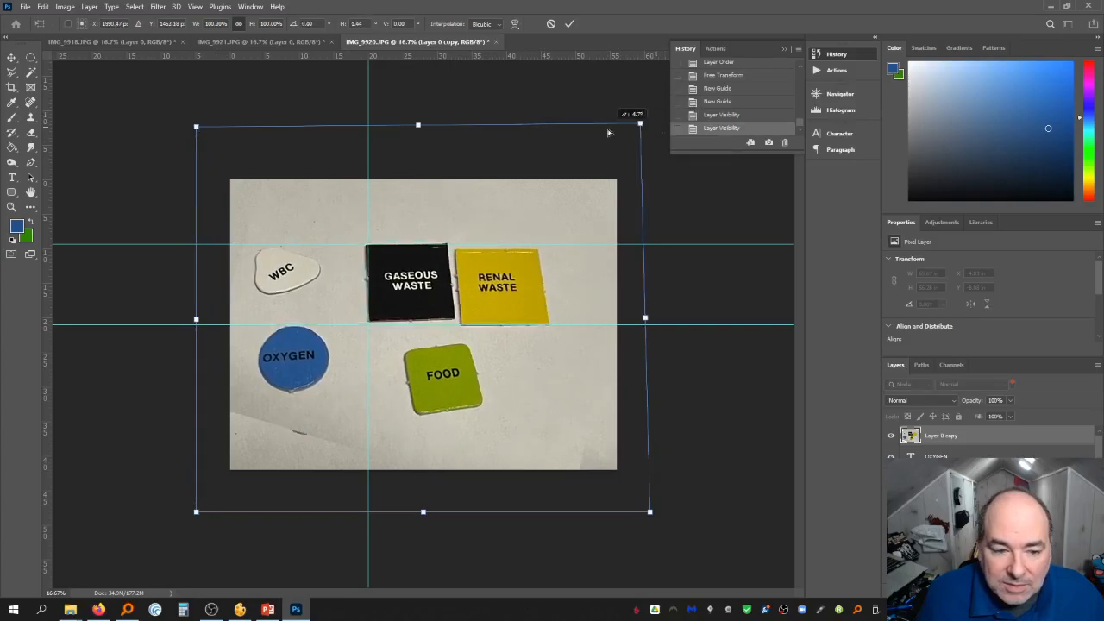
{"action": "key", "text": "Escape"}
Skew the photo layer by pulling its top and bottom corners slightly outward, then commit the transform
{"action": "left_click", "coordinate": [43, 7]}
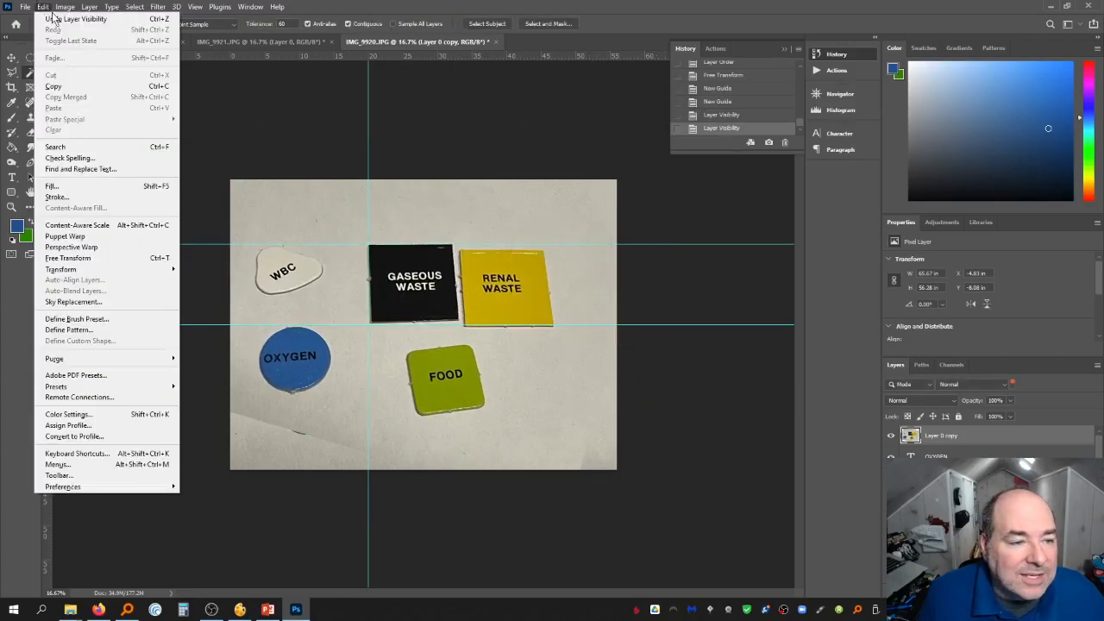
{"action": "mouse_move", "coordinate": [116, 270]}
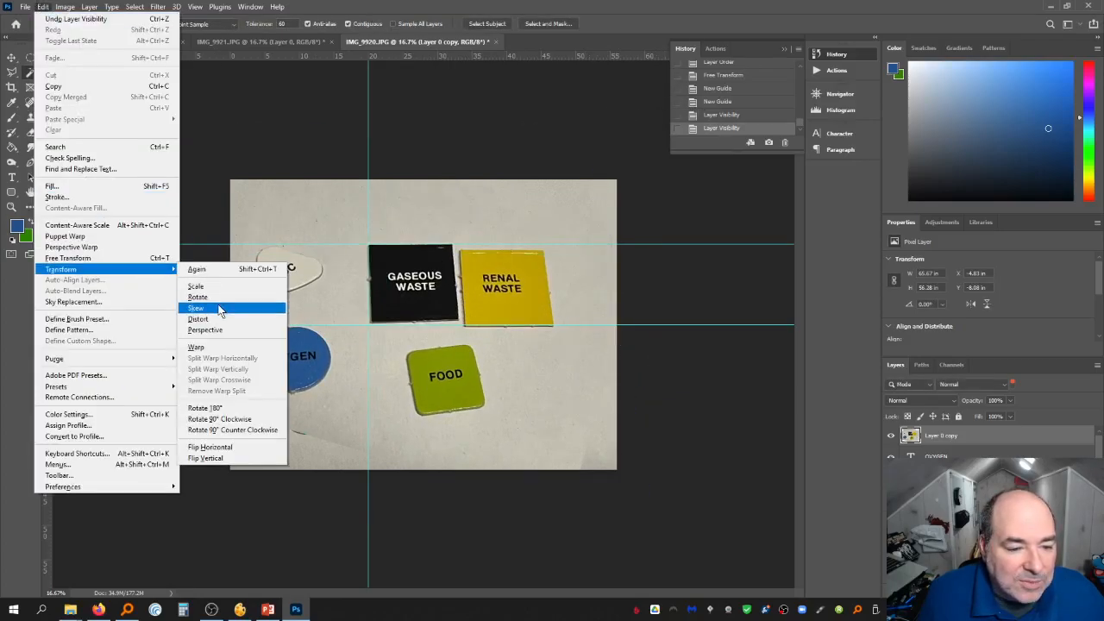
{"action": "left_click", "coordinate": [259, 305]}
{"action": "mouse_move", "coordinate": [197, 123]}
{"action": "left_mouse_down"}
{"action": "mouse_move", "coordinate": [215, 125]}
{"action": "mouse_move", "coordinate": [163, 124]}
{"action": "mouse_move", "coordinate": [192, 124]}
{"action": "left_mouse_up"}
{"action": "left_click_drag", "start_coordinate": [650, 124], "coordinate": [659, 124]}
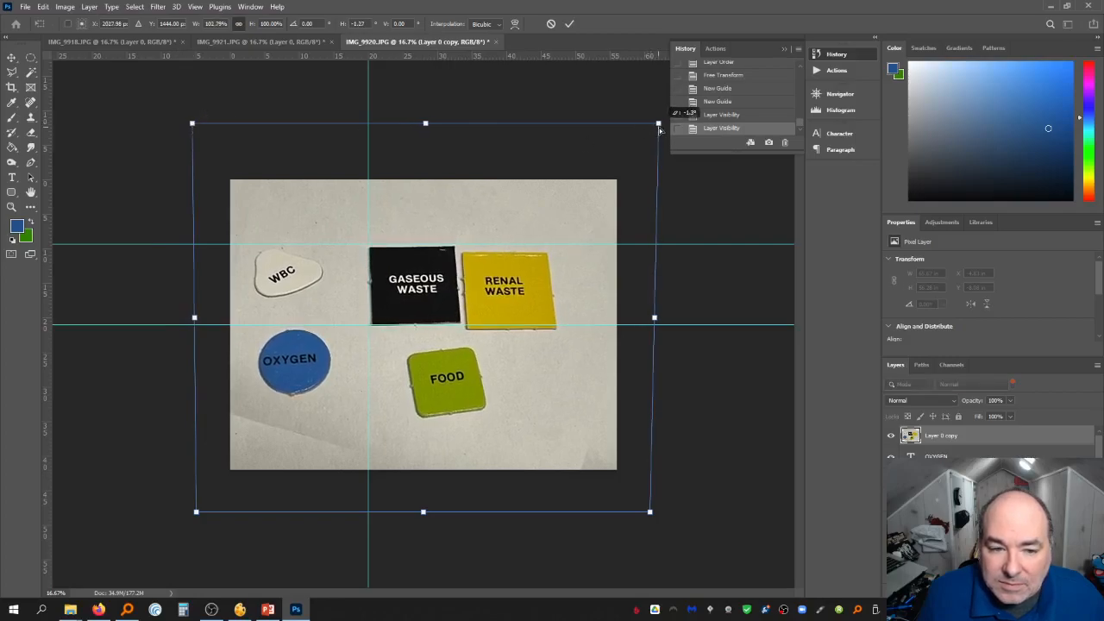
{"action": "left_click_drag", "start_coordinate": [195, 126], "coordinate": [193, 118]}
{"action": "left_click_drag", "start_coordinate": [194, 512], "coordinate": [188, 511]}
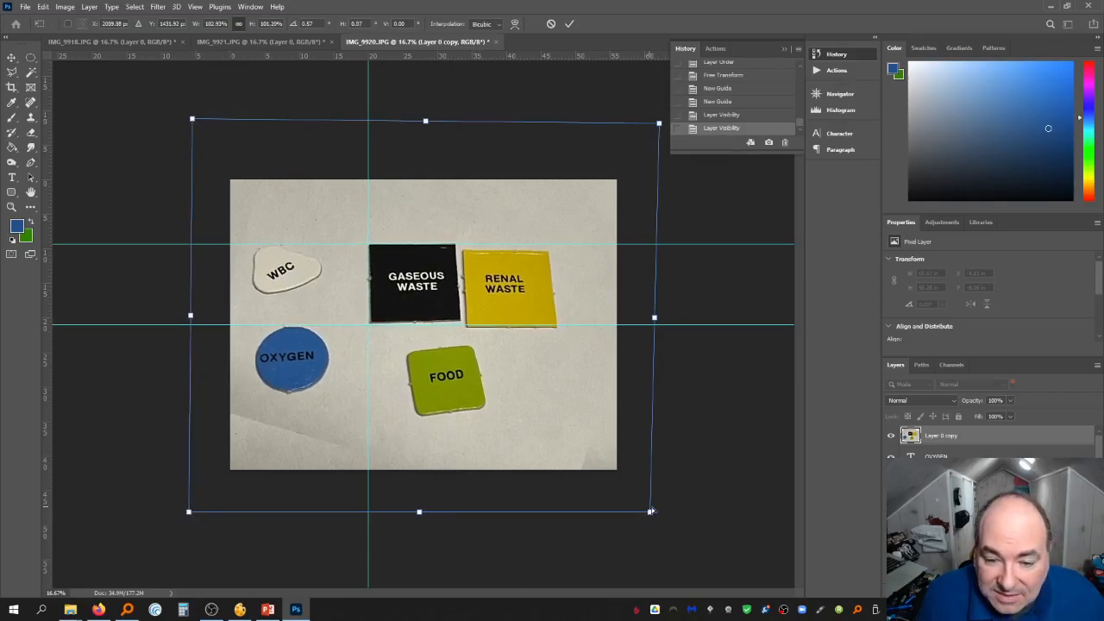
{"action": "mouse_move", "coordinate": [651, 512]}
{"action": "left_mouse_down"}
{"action": "mouse_move", "coordinate": [664, 521]}
{"action": "mouse_move", "coordinate": [658, 511]}
{"action": "left_mouse_up"}
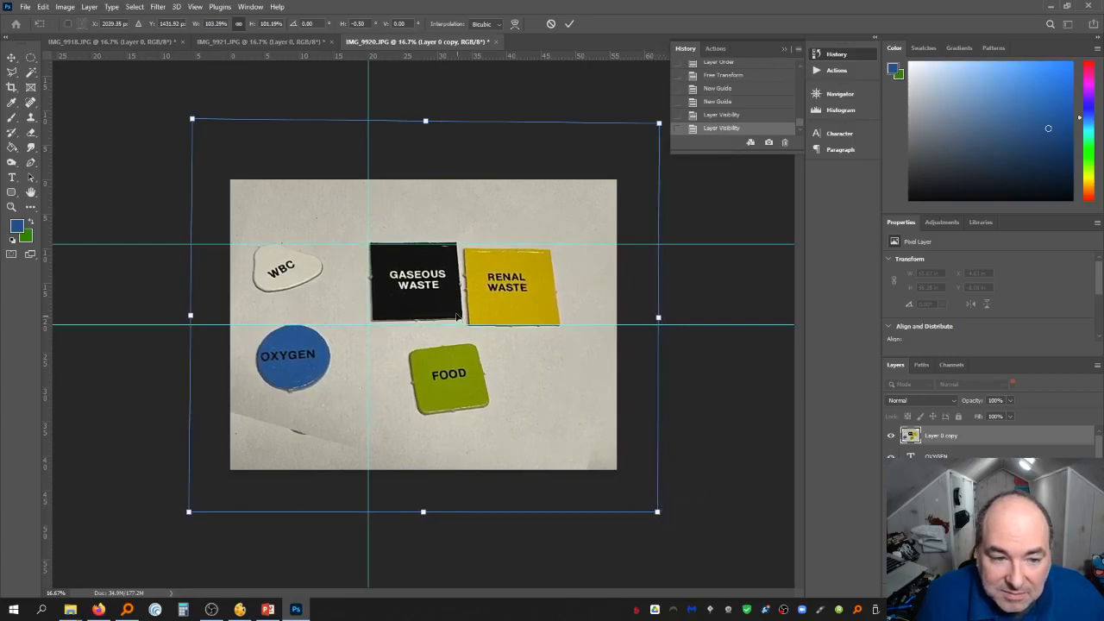
{"action": "key", "text": "Return"}
Clear all guides and drop the trial Magic Wand selection of the background
{"action": "key", "text": "w"}
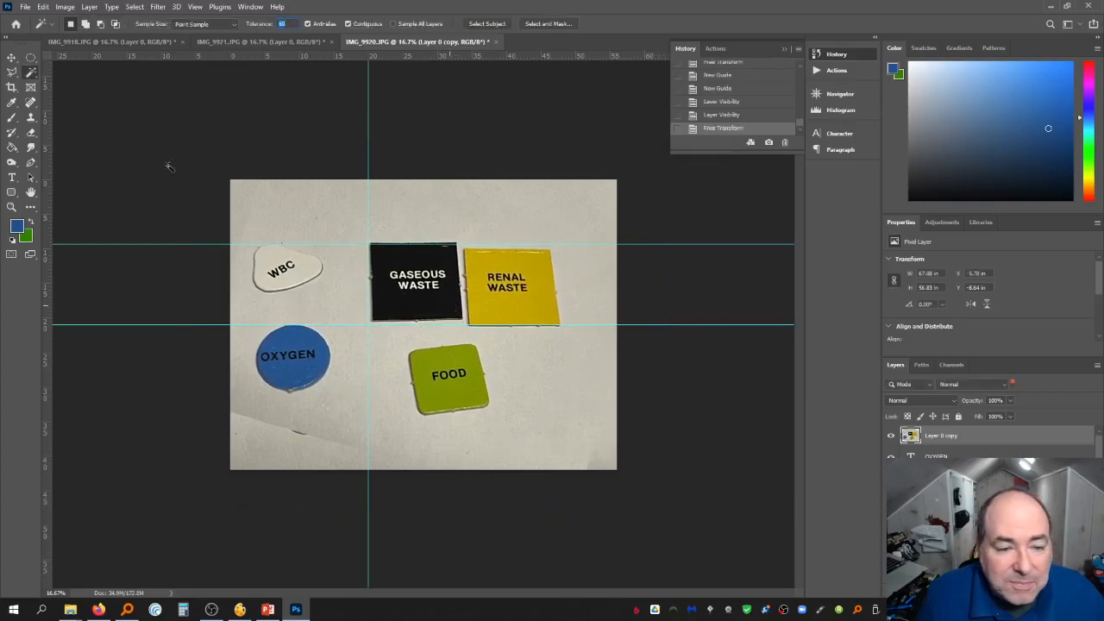
{"action": "left_click", "coordinate": [299, 272]}
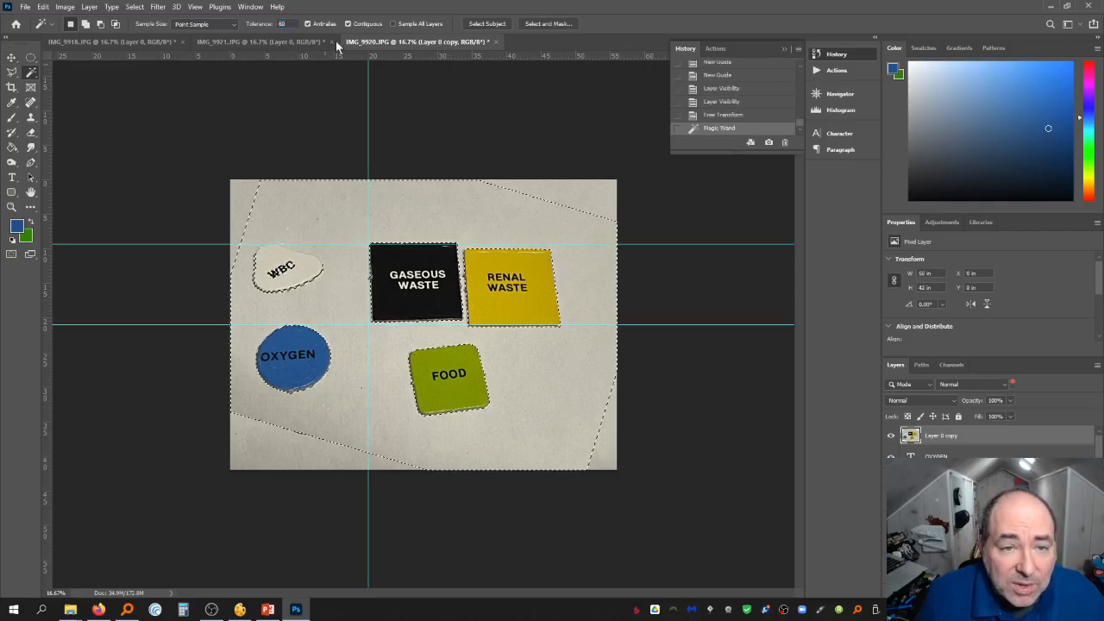
{"action": "left_click", "coordinate": [195, 6]}
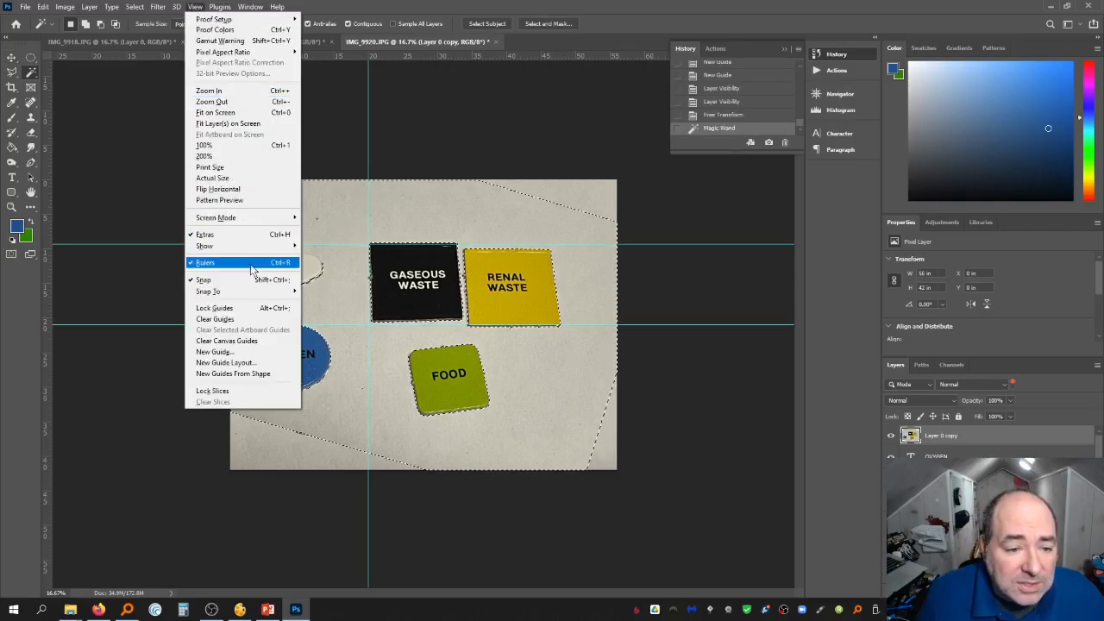
{"action": "left_click", "coordinate": [256, 319]}
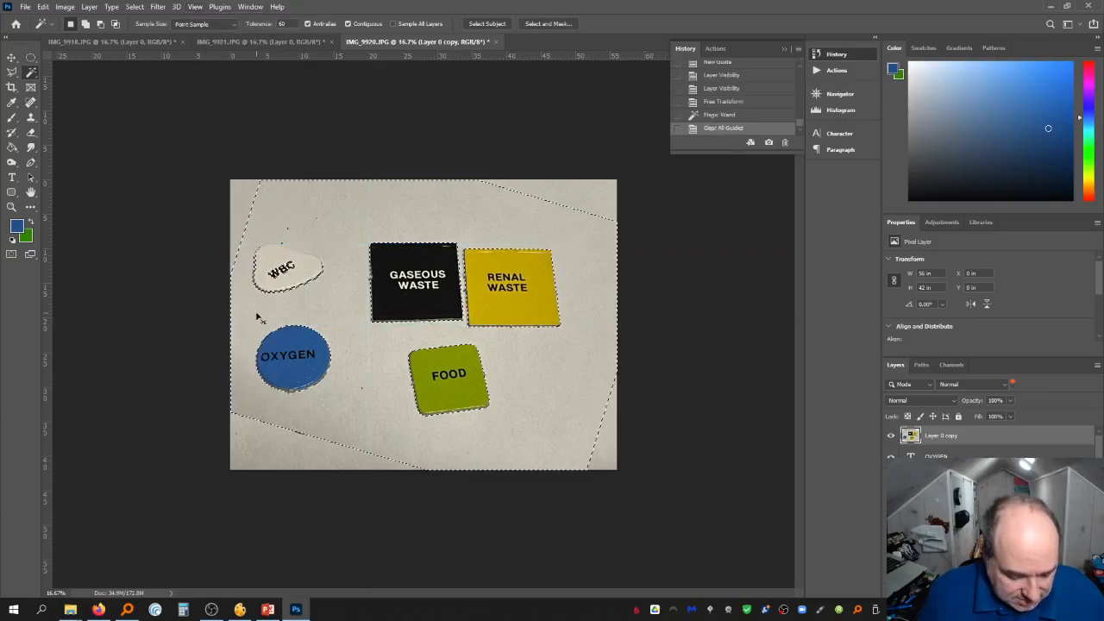
{"action": "key", "text": "ctrl+d"}
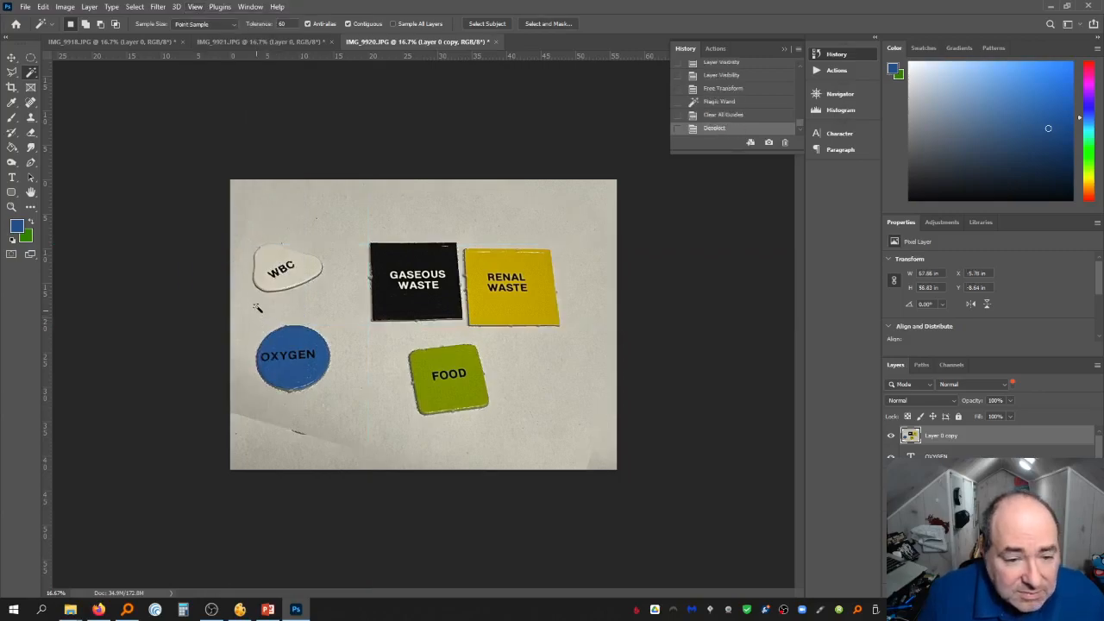
Select the WBC piece with the Quick Selection tool
{"action": "right_click", "coordinate": [33, 73]}
{"action": "left_click", "coordinate": [81, 83]}
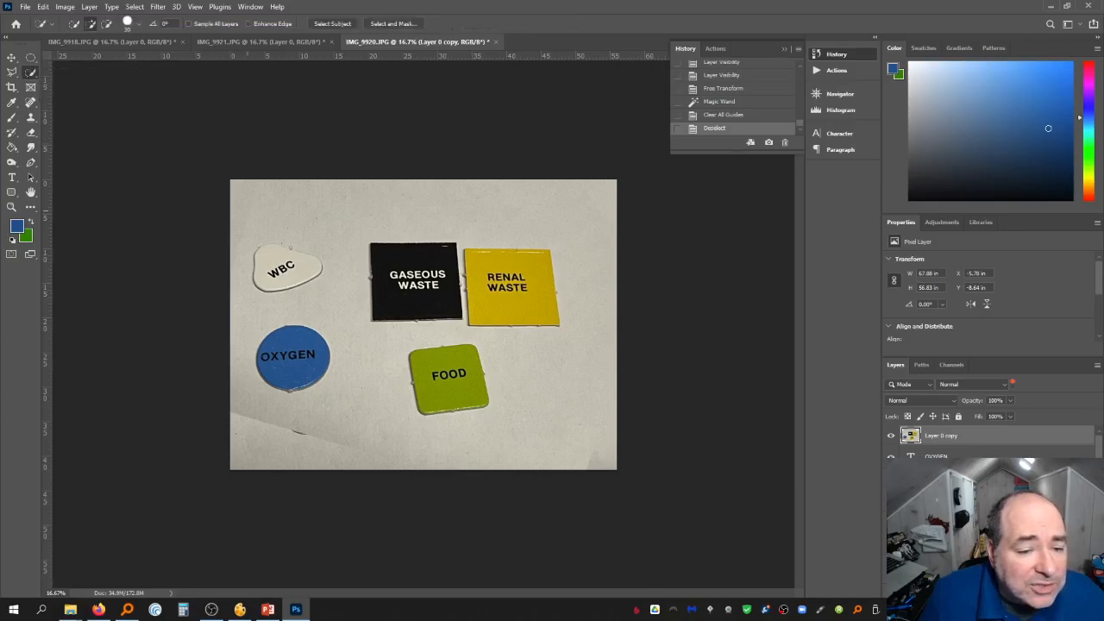
{"action": "mouse_move", "coordinate": [281, 253]}
{"action": "left_mouse_down"}
{"action": "mouse_move", "coordinate": [282, 269]}
{"action": "mouse_move", "coordinate": [312, 269]}
{"action": "left_mouse_up"}
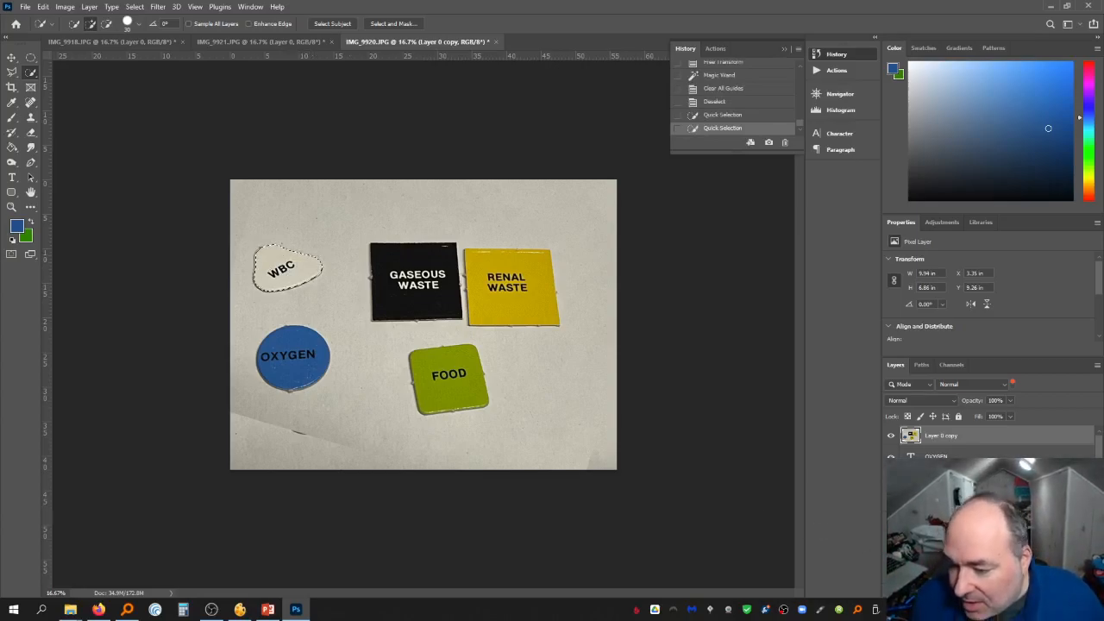
Create a new layer, set the foreground colour to white, and fill the WBC selection with it
{"action": "key", "text": "ctrl+shift+alt+n"}
{"action": "left_click", "coordinate": [15, 225]}
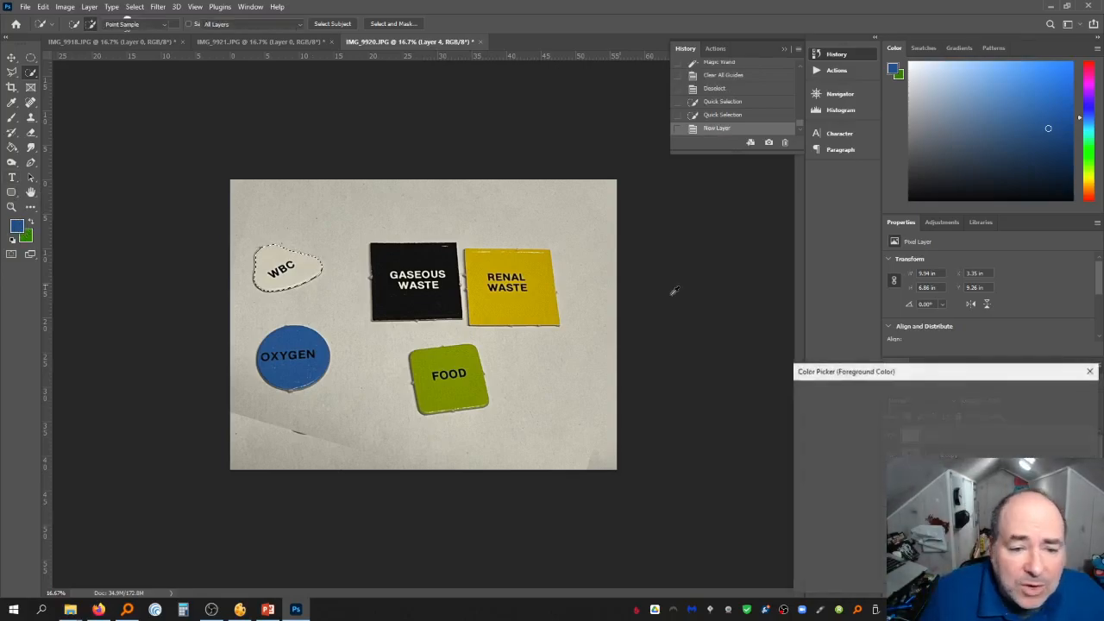
{"action": "left_click", "coordinate": [798, 399]}
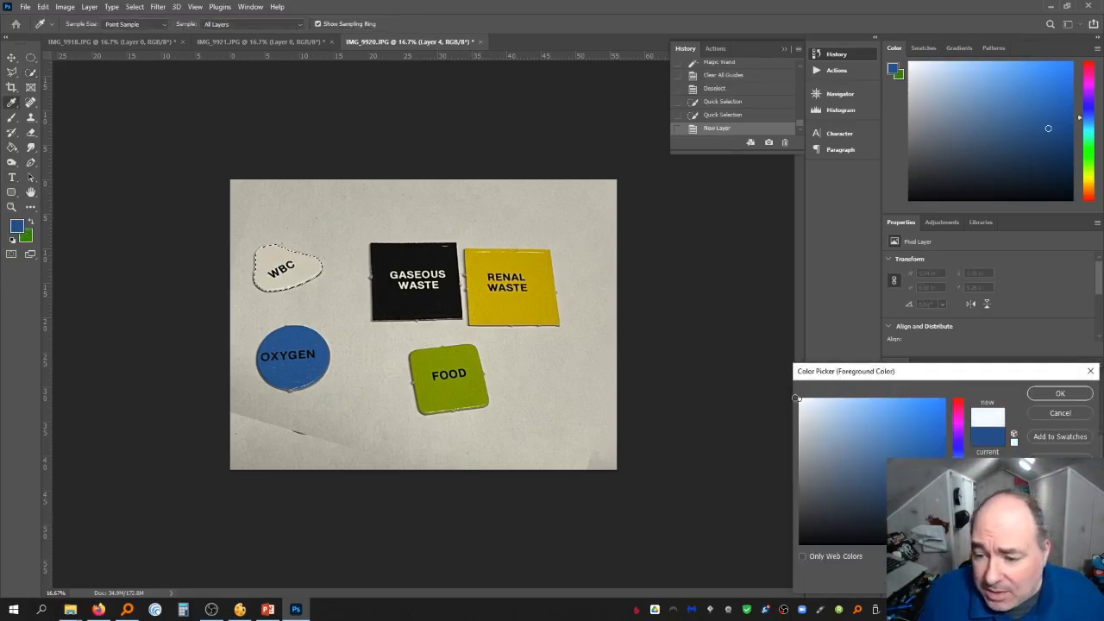
{"action": "left_click", "coordinate": [1048, 392]}
{"action": "left_click", "coordinate": [287, 265]}
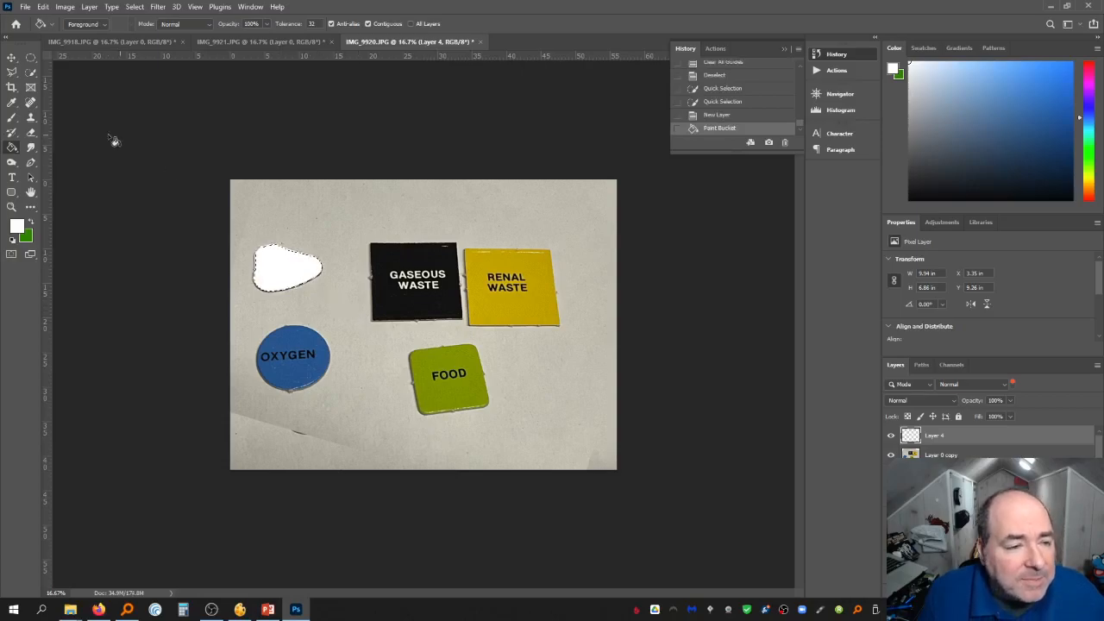
Deselect and move the white WBC shape onto the GASEOUS WASTE square
{"action": "left_click", "coordinate": [891, 443]}
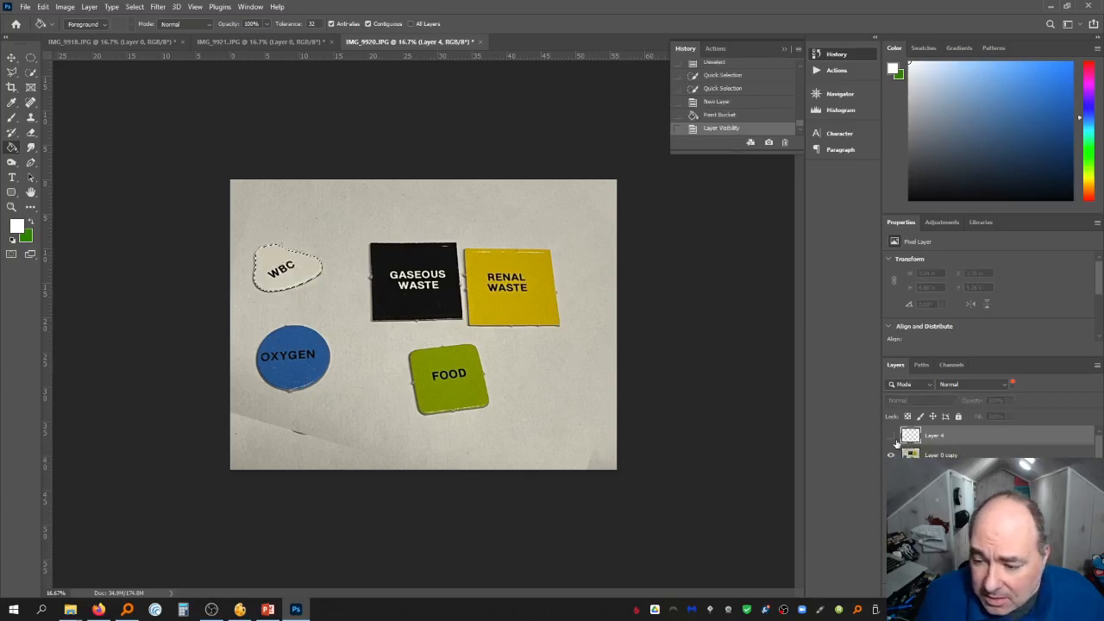
{"action": "left_click", "coordinate": [891, 435]}
{"action": "left_click", "coordinate": [11, 57]}
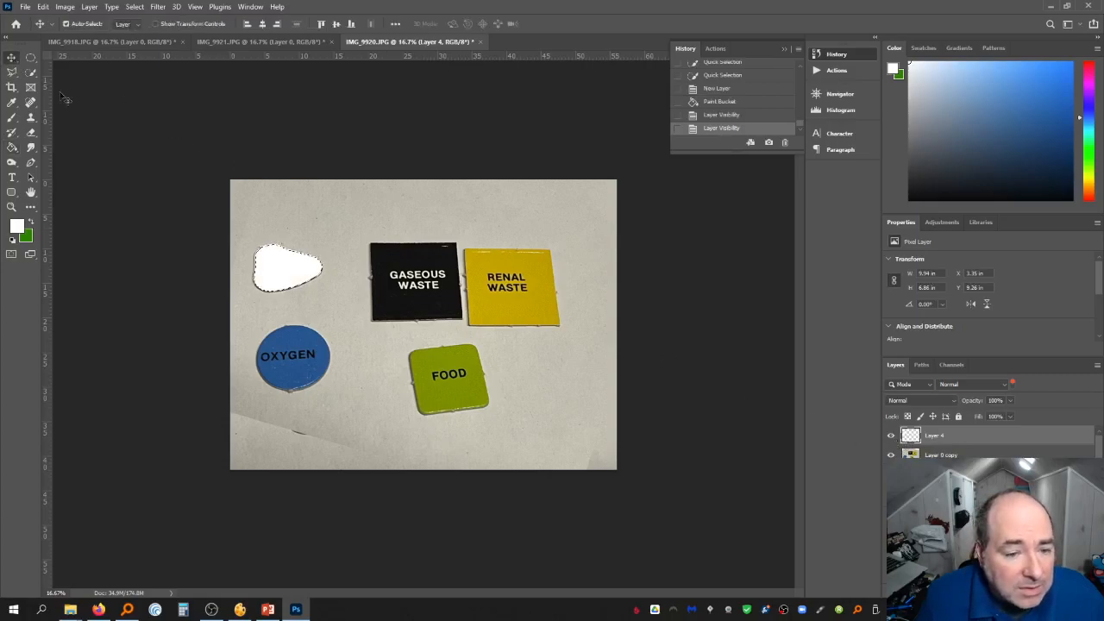
{"action": "key", "text": "ctrl+d"}
{"action": "left_click_drag", "start_coordinate": [287, 268], "coordinate": [371, 259]}
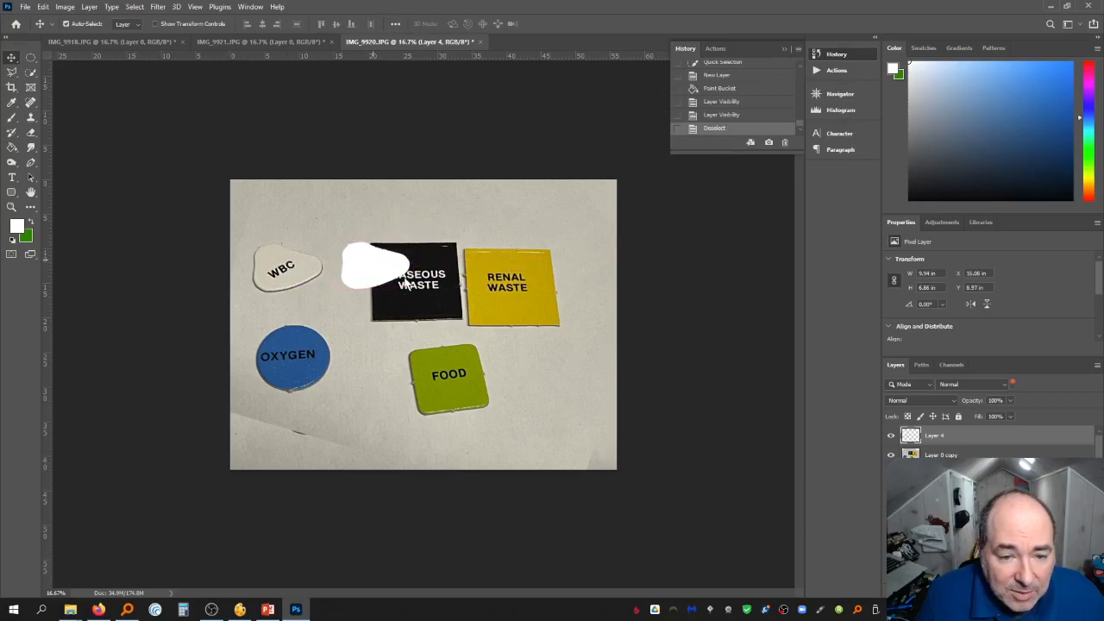
Select the photo layer and add a horizontal guide through the middle of the WBC piece
{"action": "left_click", "coordinate": [985, 456]}
{"action": "left_click", "coordinate": [990, 443], "text": "shift"}
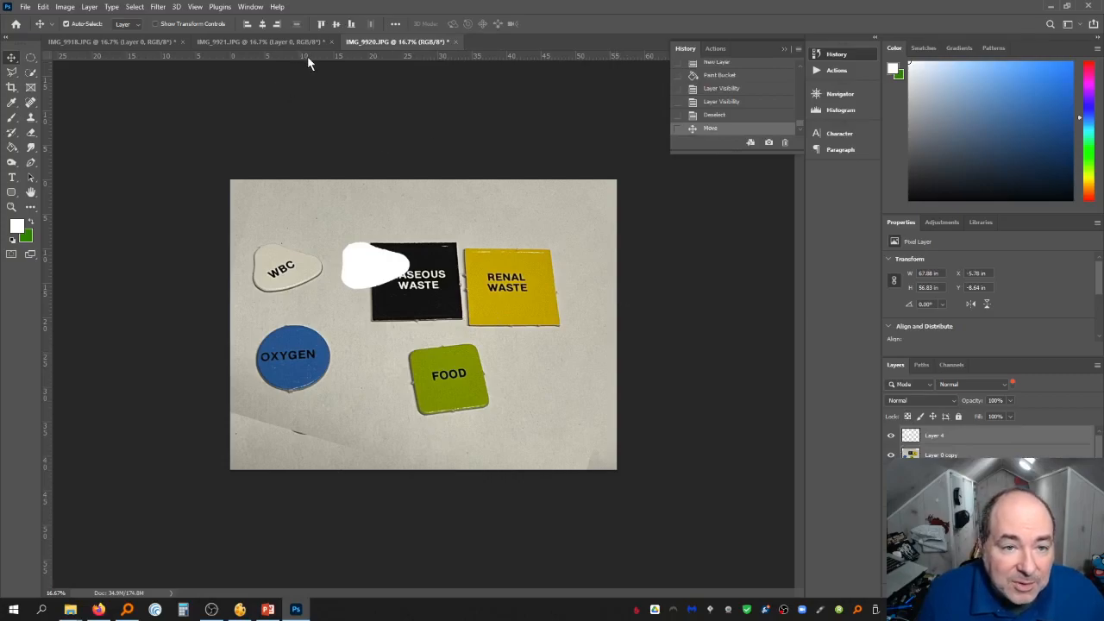
{"action": "left_click_drag", "start_coordinate": [308, 57], "coordinate": [319, 277]}
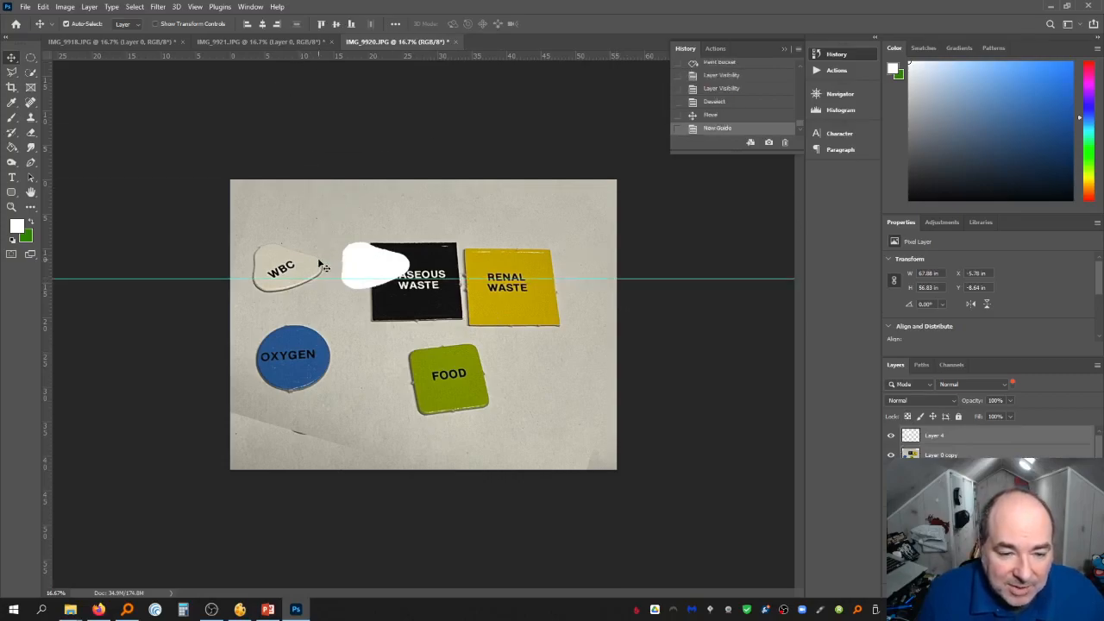
Rotate and reposition the photo layer with Free Transform, then commit it
{"action": "key", "text": "ctrl+t"}
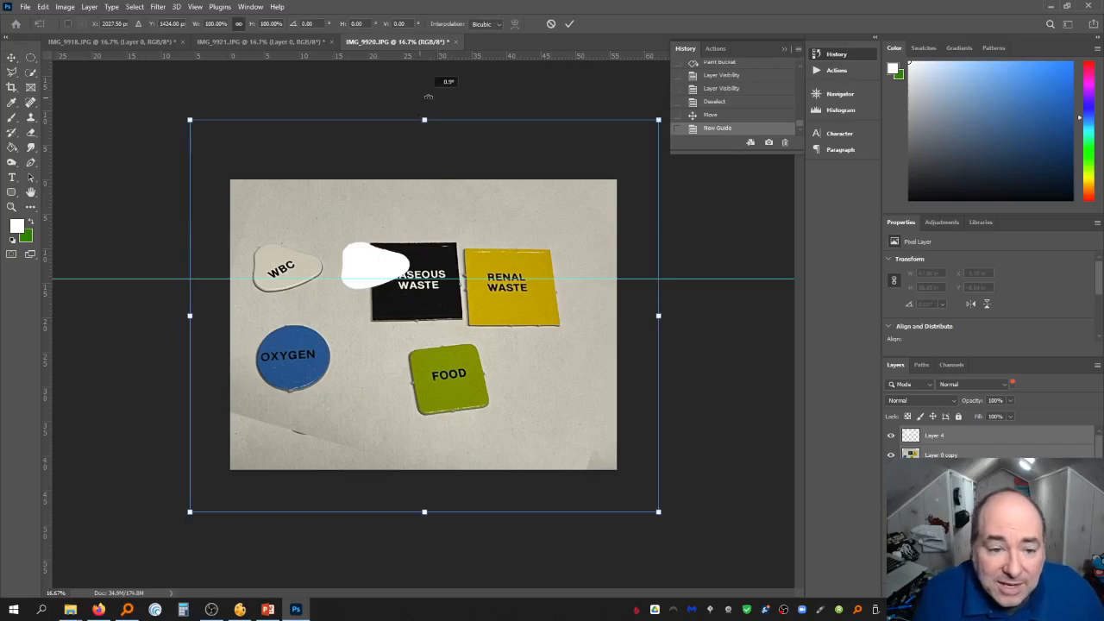
{"action": "left_click_drag", "start_coordinate": [446, 142], "coordinate": [514, 148]}
{"action": "left_click_drag", "start_coordinate": [435, 218], "coordinate": [436, 291]}
{"action": "left_click_drag", "start_coordinate": [484, 180], "coordinate": [492, 183]}
{"action": "left_click_drag", "start_coordinate": [439, 221], "coordinate": [435, 222]}
{"action": "key", "text": "Return"}
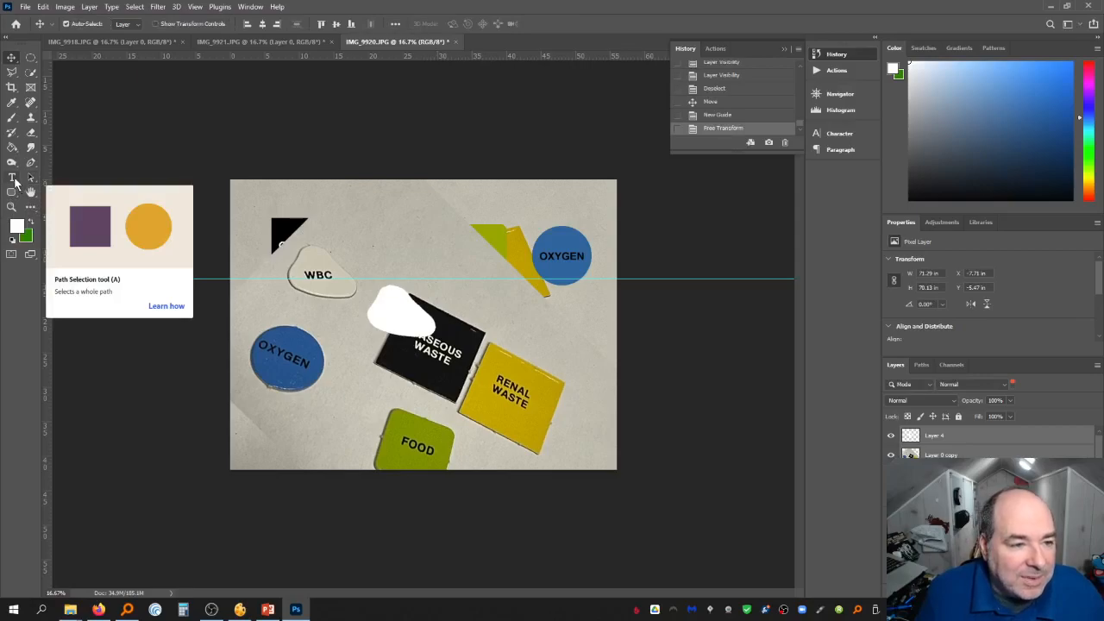
Add black WBC text centred on the white WBC shape
{"action": "left_click", "coordinate": [11, 177]}
{"action": "left_click", "coordinate": [387, 318]}
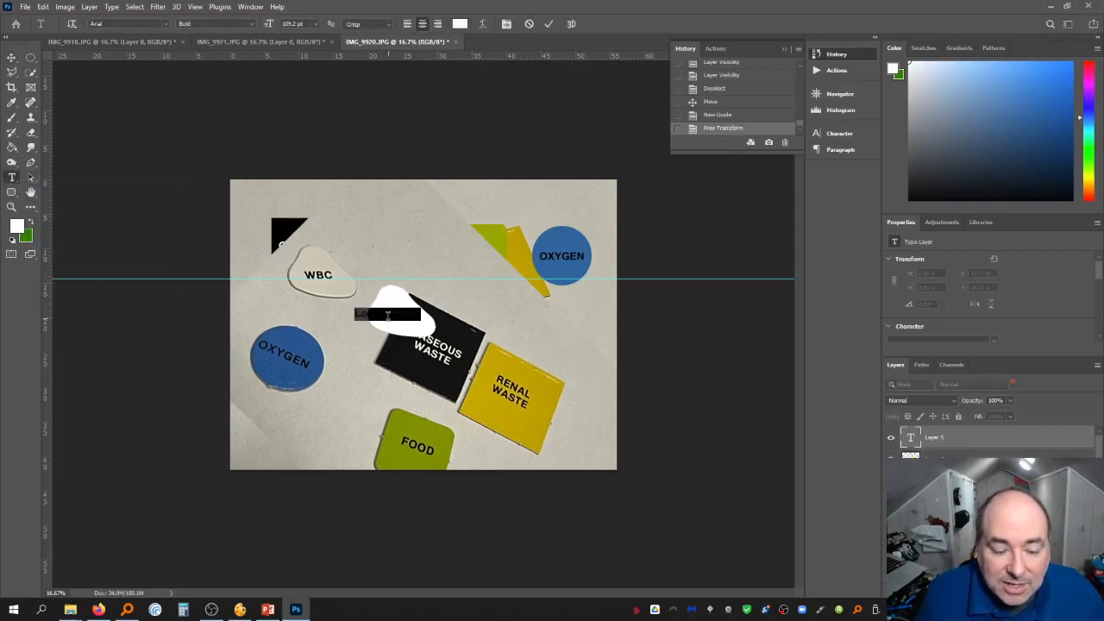
{"action": "type", "text": "WBC"}
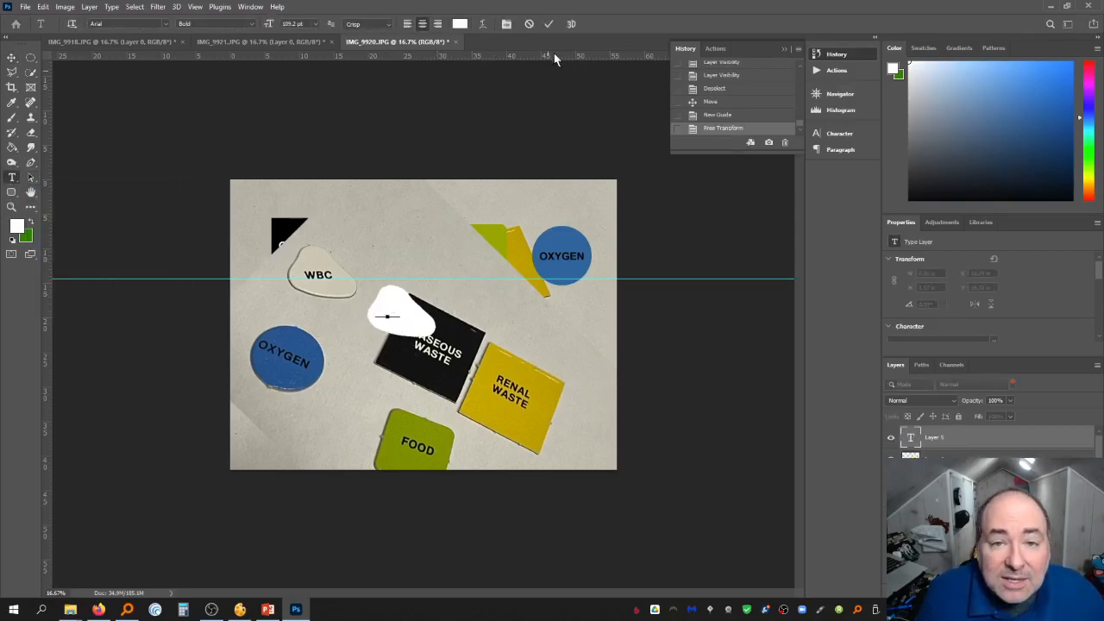
{"action": "key", "text": "ctrl+a"}
{"action": "left_click", "coordinate": [463, 25]}
{"action": "left_click_drag", "start_coordinate": [820, 440], "coordinate": [789, 562]}
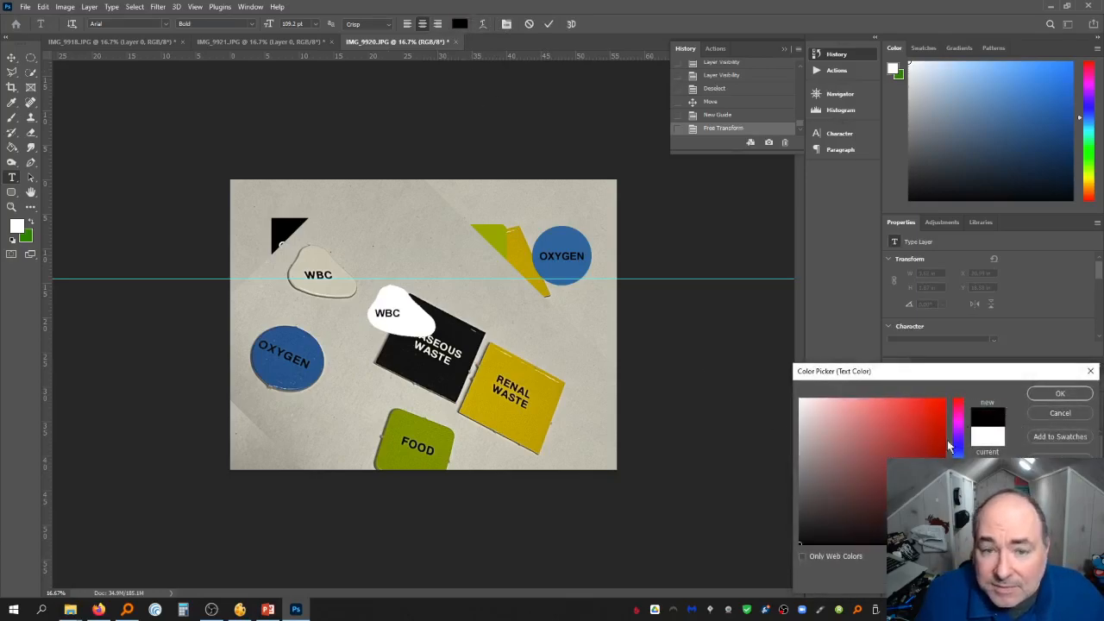
{"action": "left_click", "coordinate": [1060, 393]}
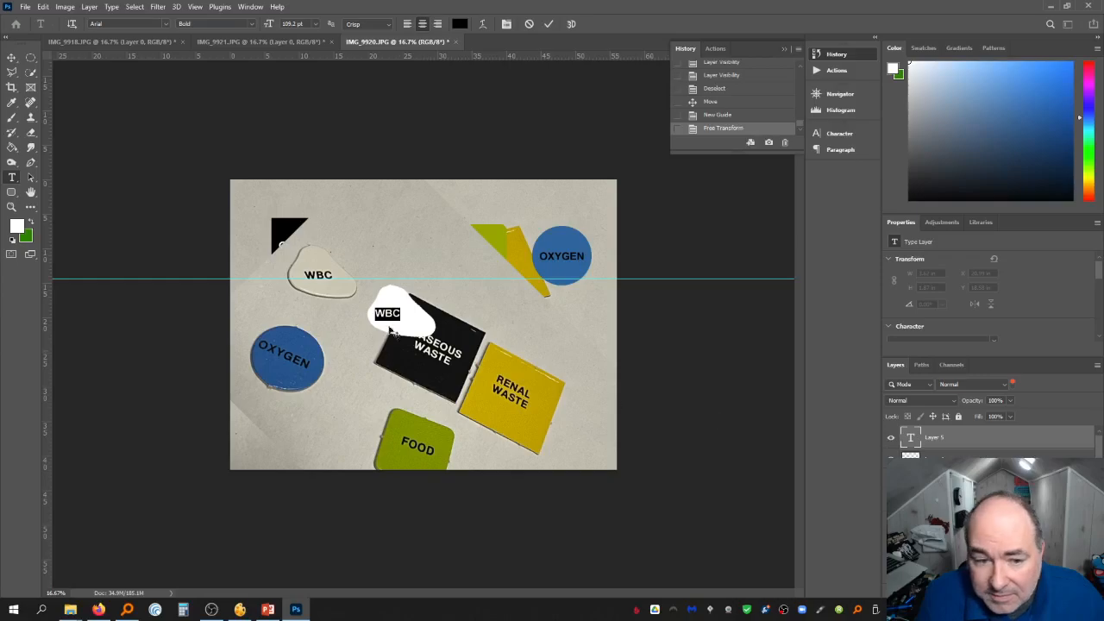
{"action": "left_click", "coordinate": [12, 58]}
{"action": "left_click_drag", "start_coordinate": [392, 318], "coordinate": [404, 319]}
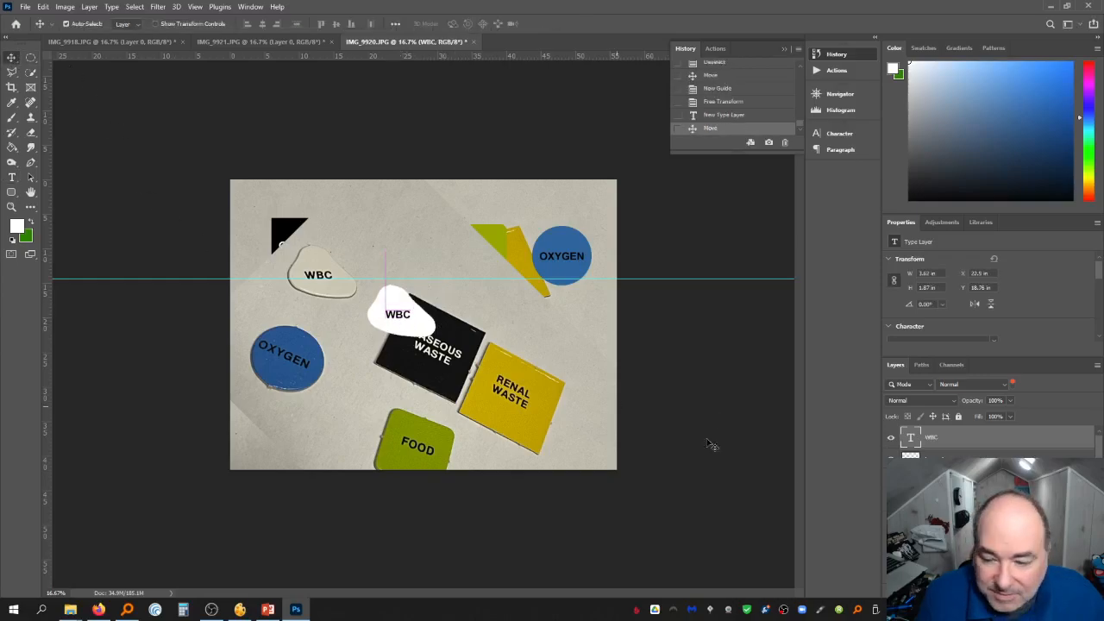
Hide the photo layers so only the clean tiles remain
{"action": "left_click", "coordinate": [891, 456]}
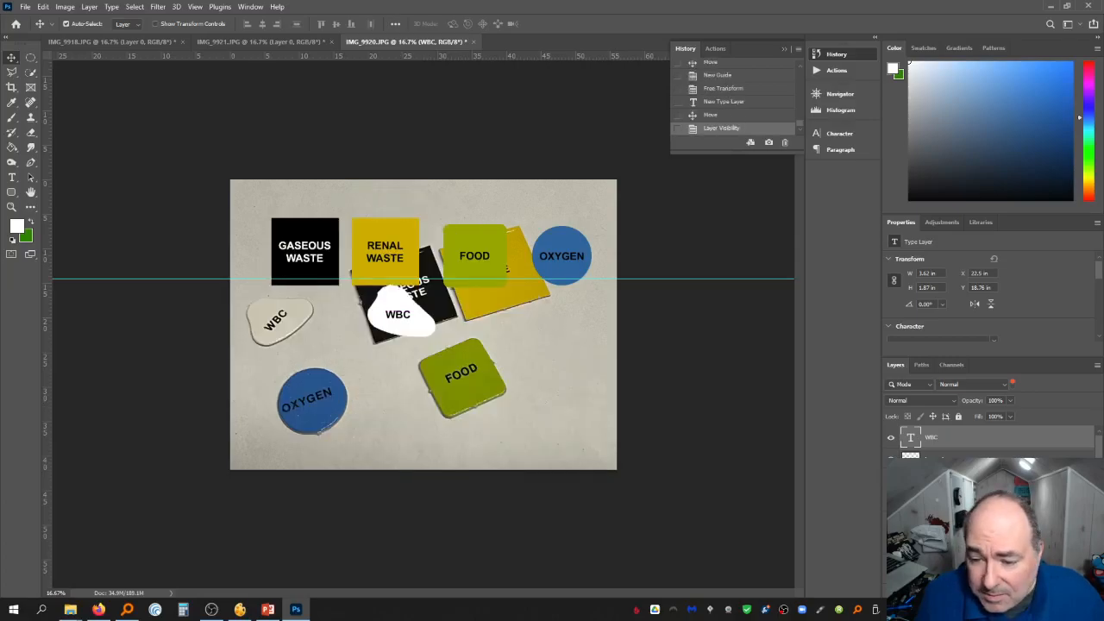
{"action": "scroll", "coordinate": [891, 553], "scroll_direction": "down", "scroll_amount": 4}
{"action": "left_click", "coordinate": [891, 570]}
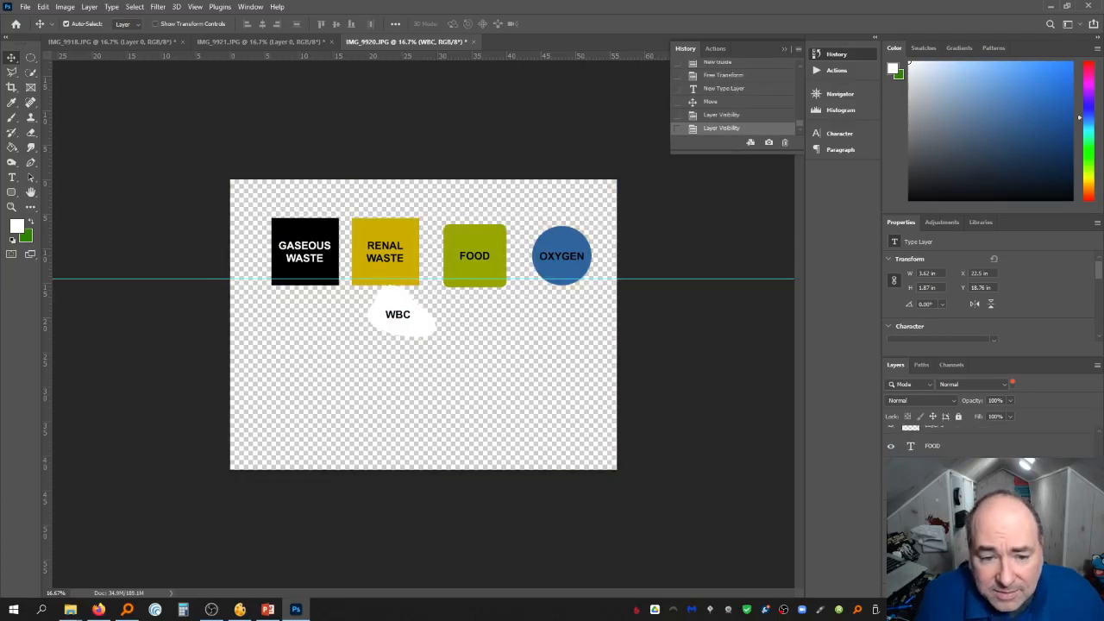
Select the WBC shape and its text and move them together below the GASEOUS WASTE tile
{"action": "scroll", "coordinate": [958, 456], "scroll_direction": "up", "scroll_amount": 5}
{"action": "left_click", "coordinate": [959, 456]}
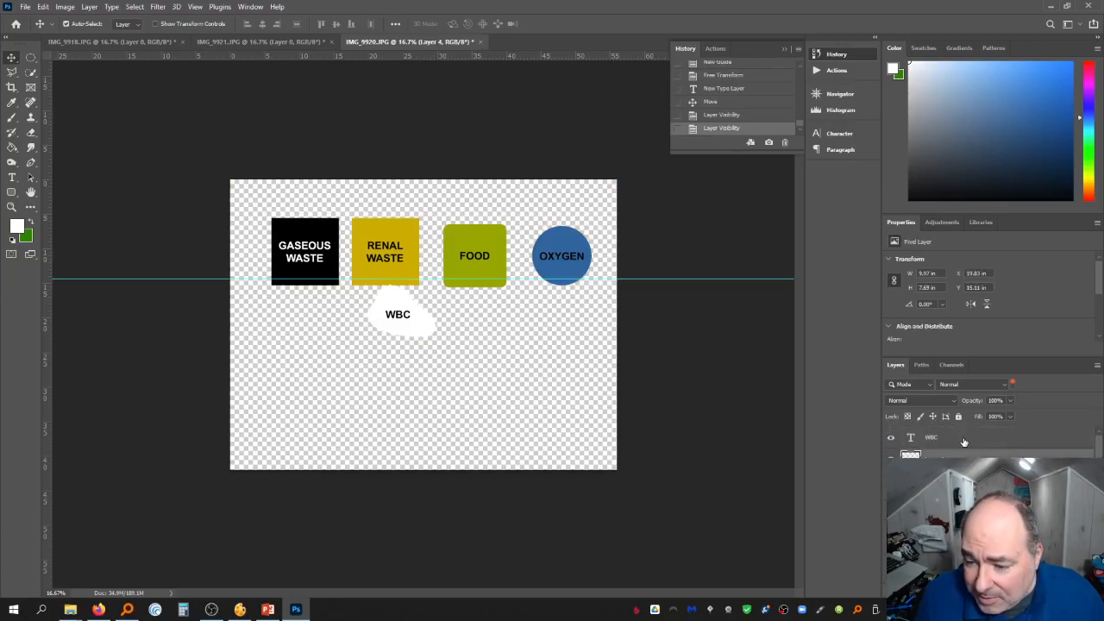
{"action": "left_click", "coordinate": [965, 442]}
{"action": "left_click_drag", "start_coordinate": [417, 333], "coordinate": [322, 346]}
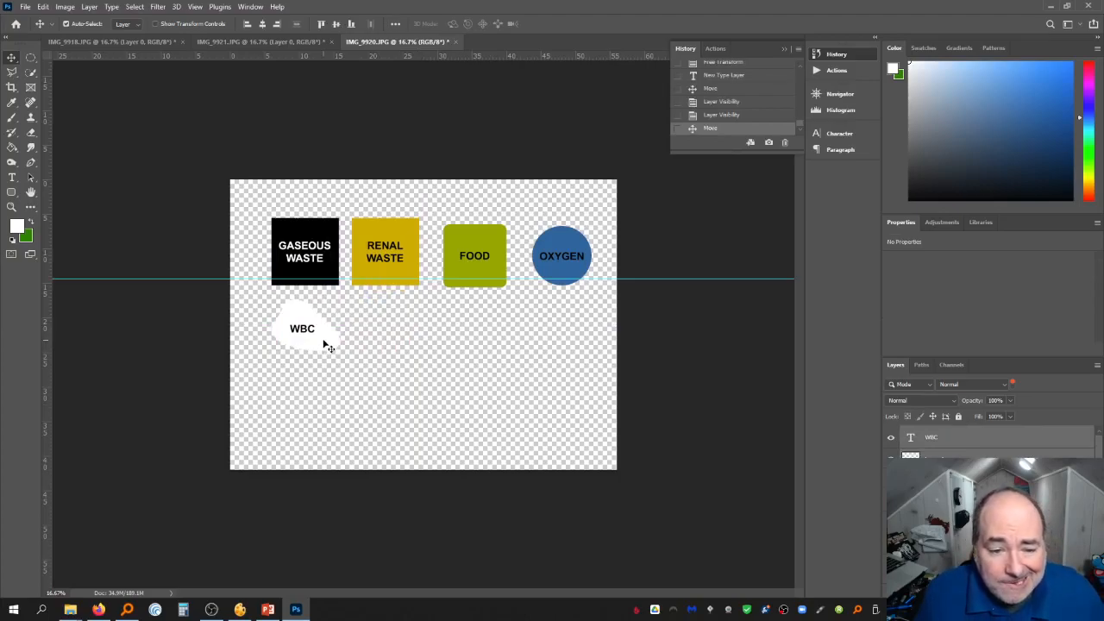
Create a new layer and send it backward below the tile layers
{"action": "scroll", "coordinate": [992, 440], "scroll_direction": "down", "scroll_amount": 3}
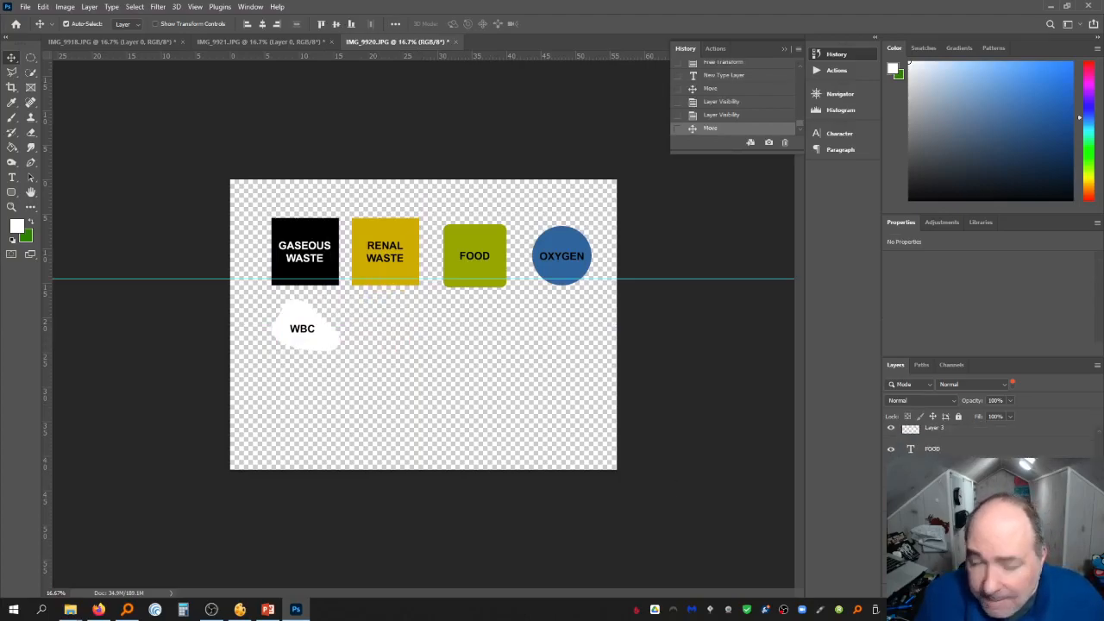
{"action": "left_click", "coordinate": [89, 7]}
{"action": "mouse_move", "coordinate": [99, 18]}
{"action": "left_click", "coordinate": [226, 20]}
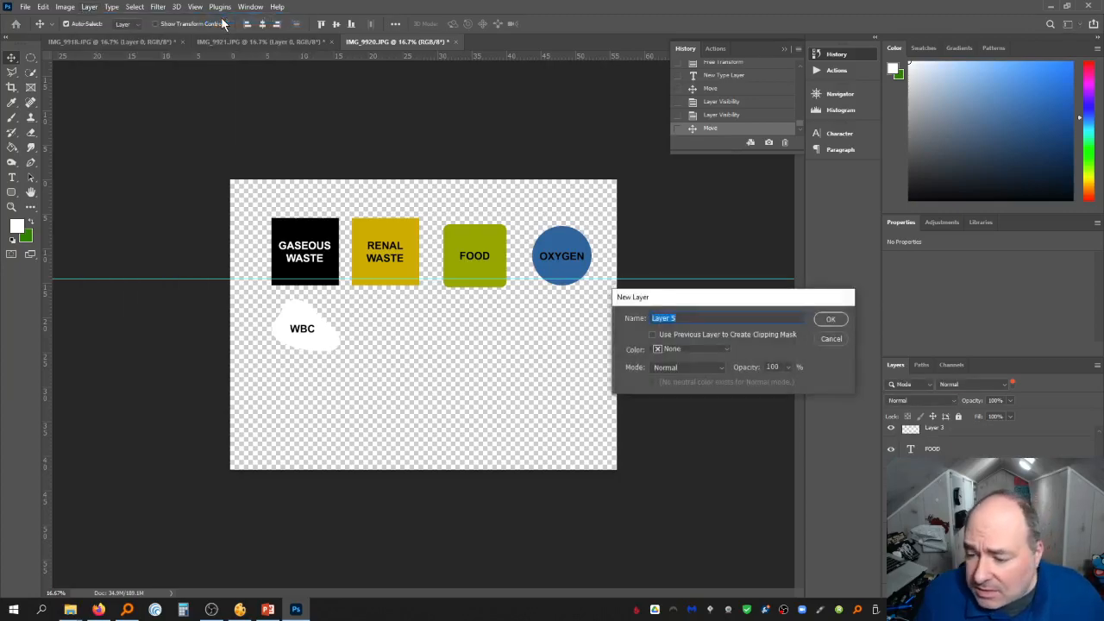
{"action": "key", "text": "Return"}
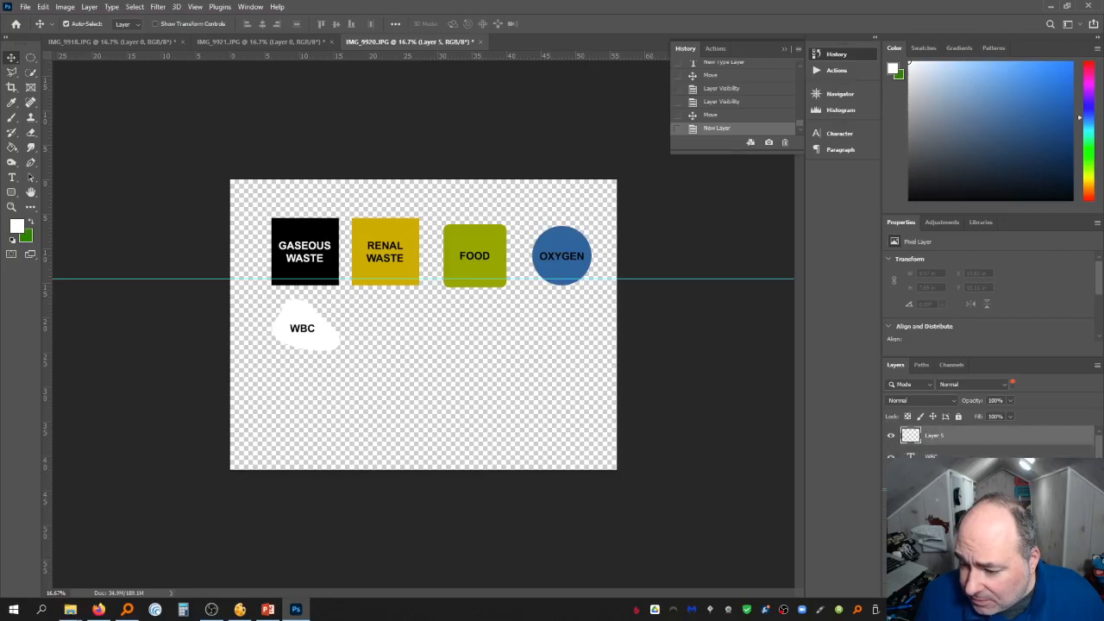
{"action": "key", "text": "ctrl+["}
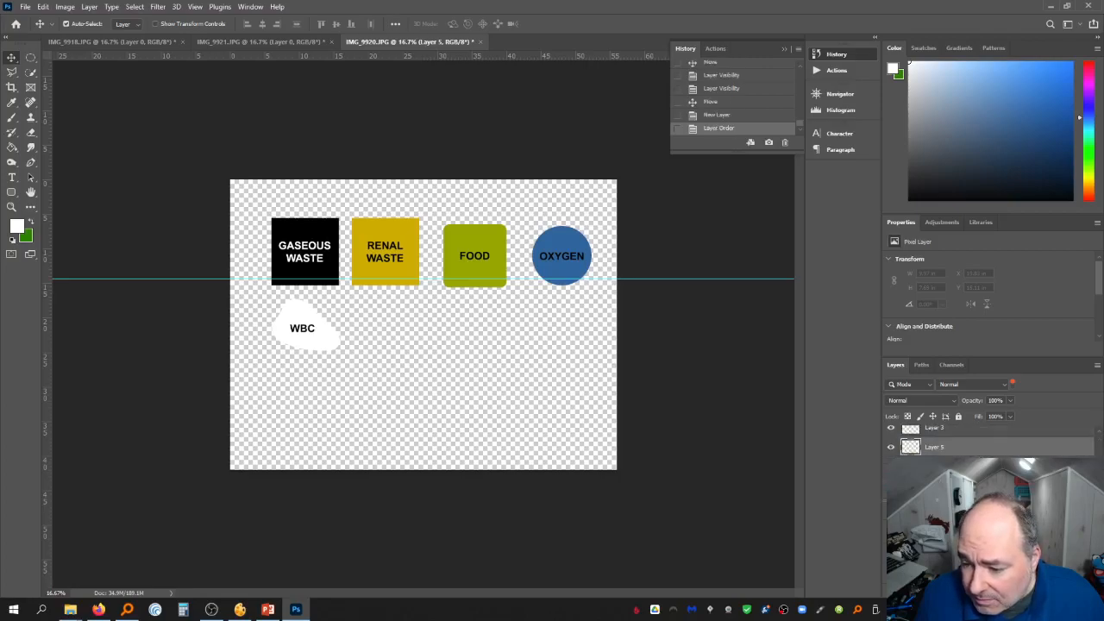
{"action": "key", "text": "ctrl+["}
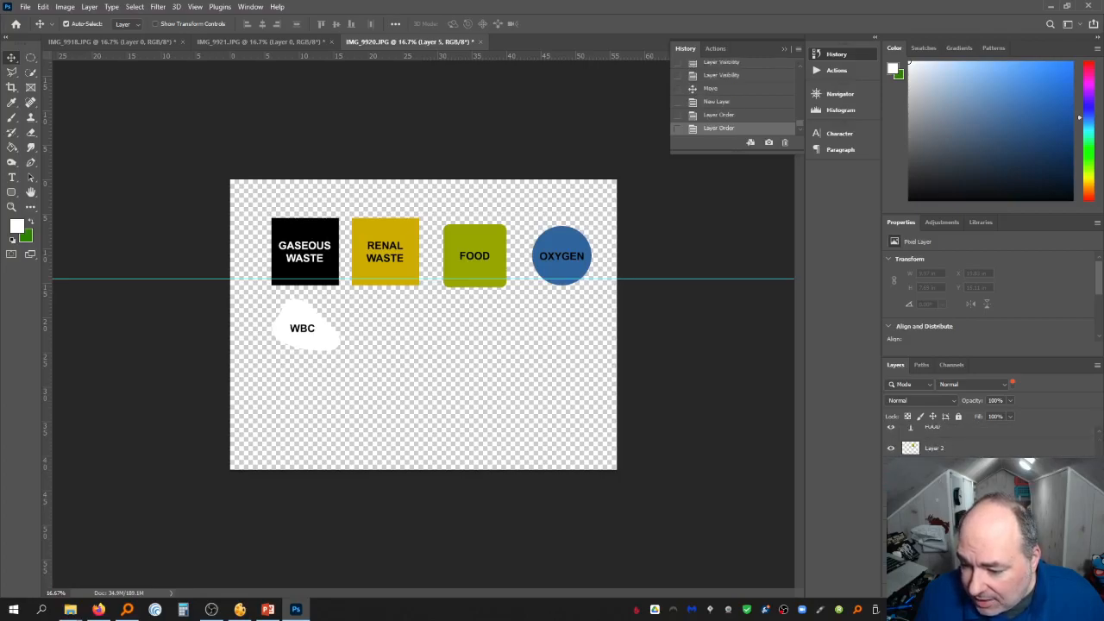
{"action": "key", "text": "ctrl+["}
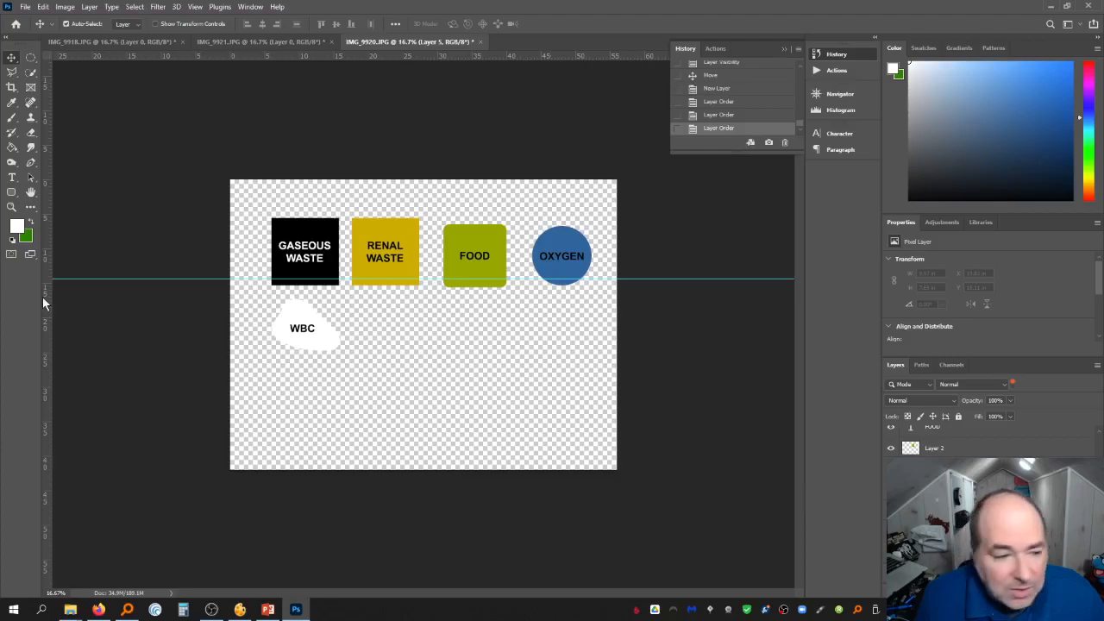
Set the foreground colour to light blue and fill the new layer as a background
{"action": "left_click", "coordinate": [18, 226]}
{"action": "left_click", "coordinate": [878, 419]}
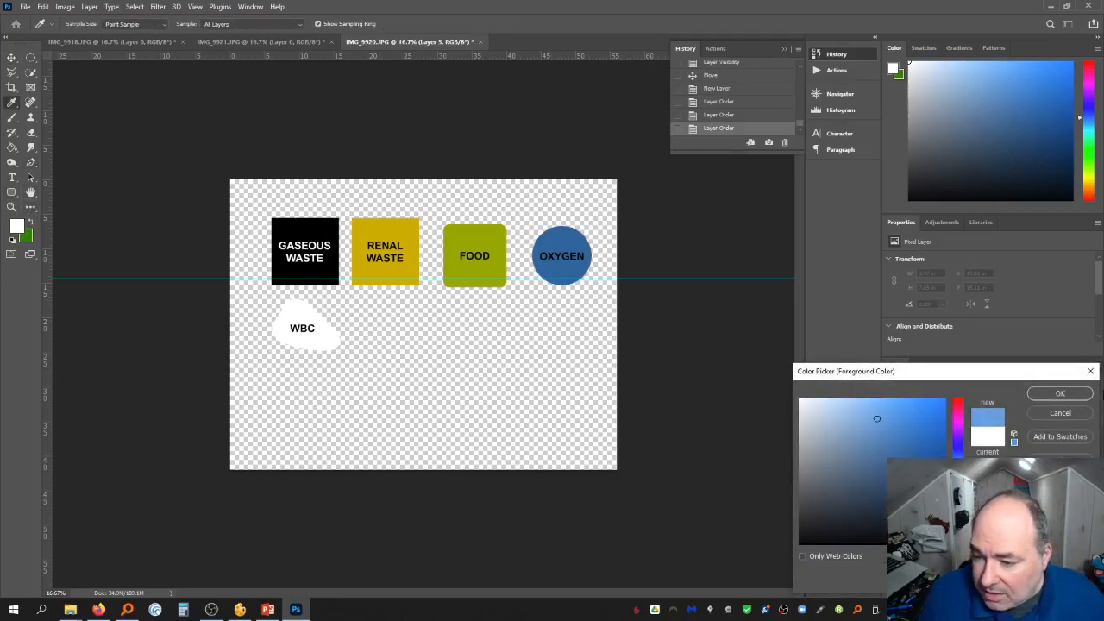
{"action": "left_click", "coordinate": [1060, 394]}
{"action": "key", "text": "g"}
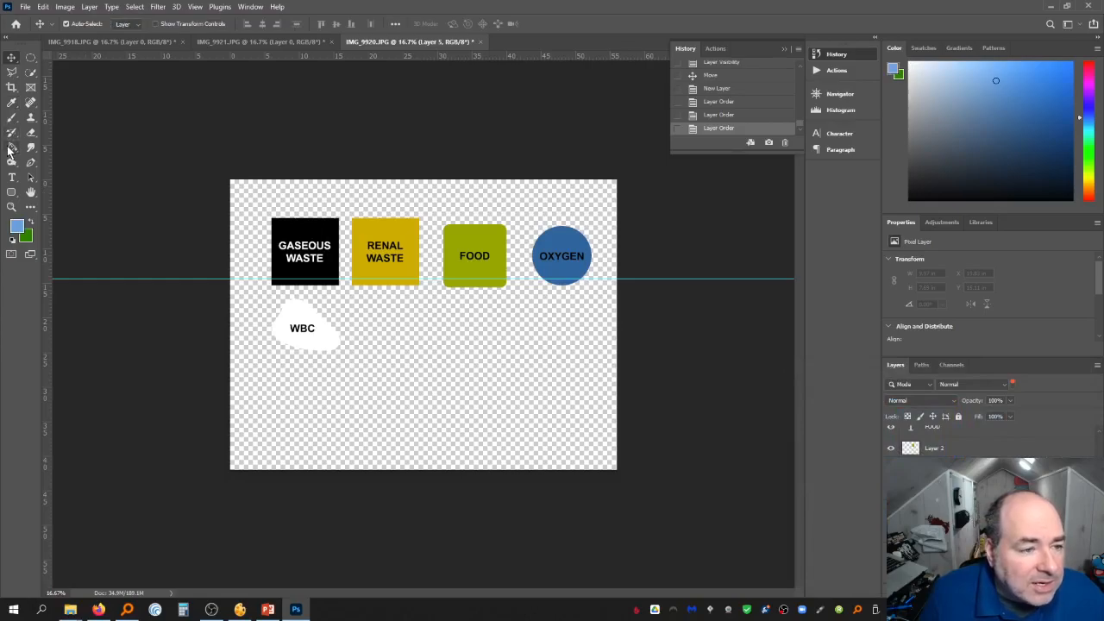
{"action": "left_click", "coordinate": [436, 419]}
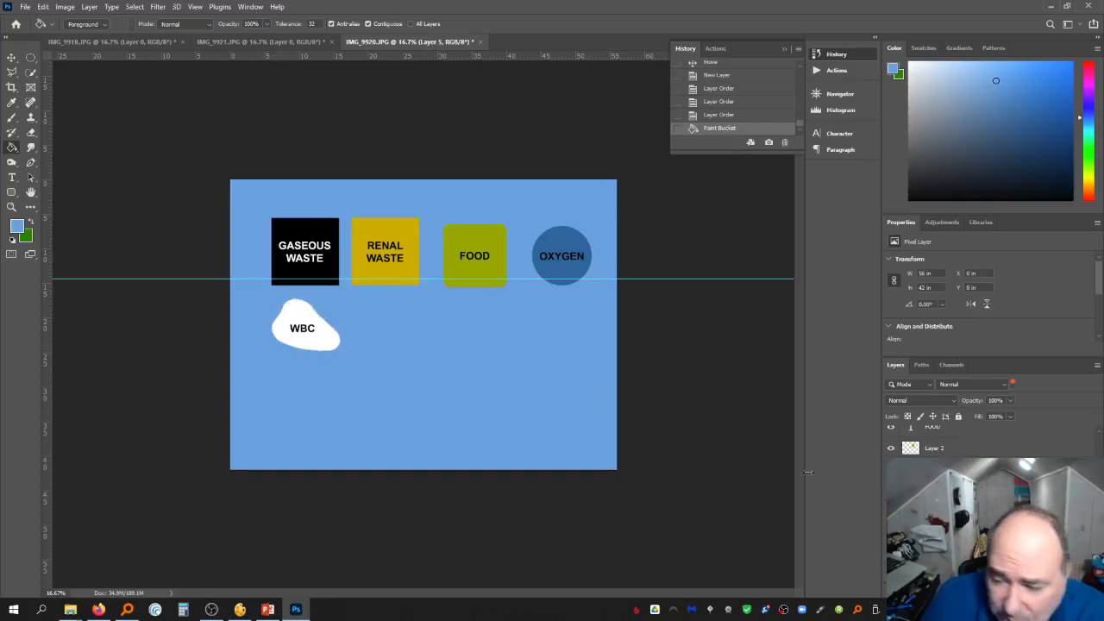
Rename the white shape layer as WBC
{"action": "scroll", "coordinate": [992, 509], "scroll_direction": "up", "scroll_amount": 3}
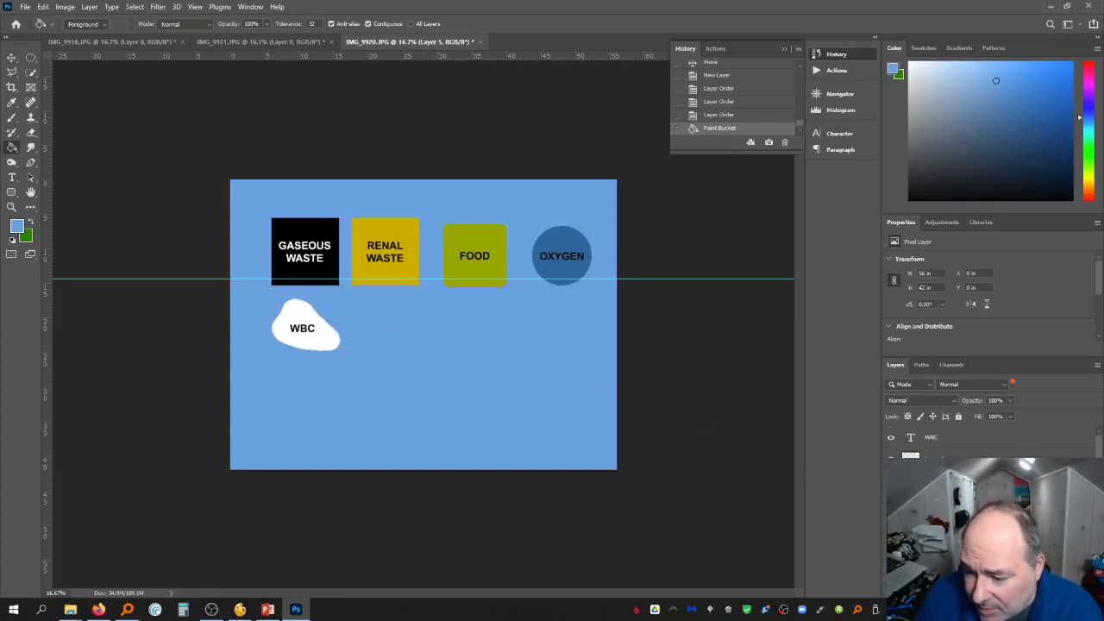
{"action": "double_click", "coordinate": [939, 458]}
{"action": "type", "text": "WBC"}
{"action": "key", "text": "Return"}
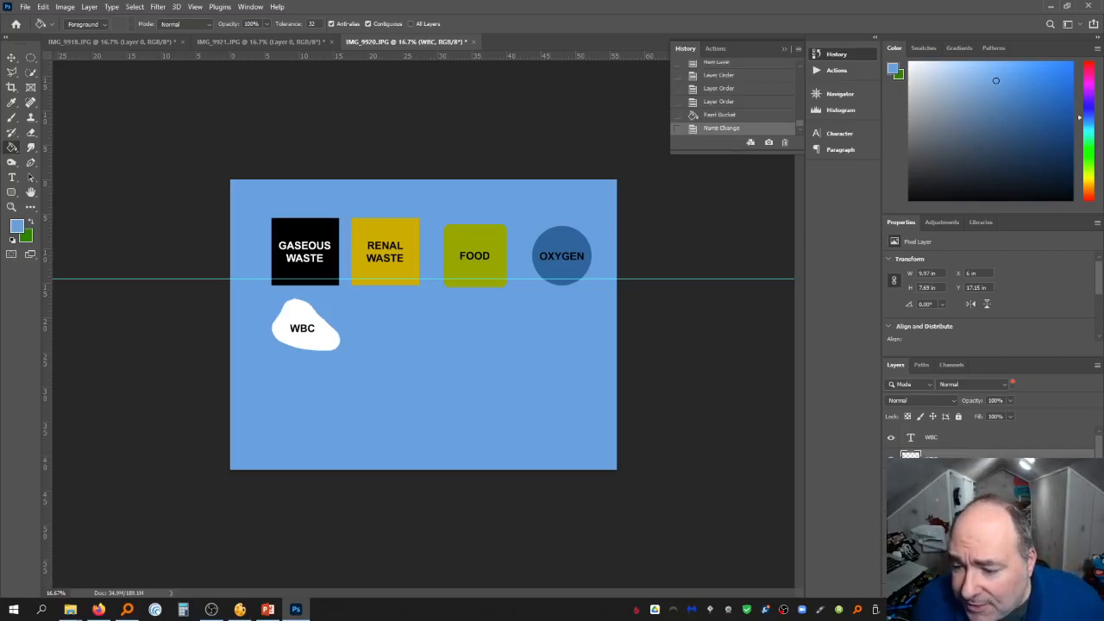
Add a 43 px centred white Stroke layer style to the WBC shape, then rasterize the layer style
{"action": "double_click", "coordinate": [970, 458]}
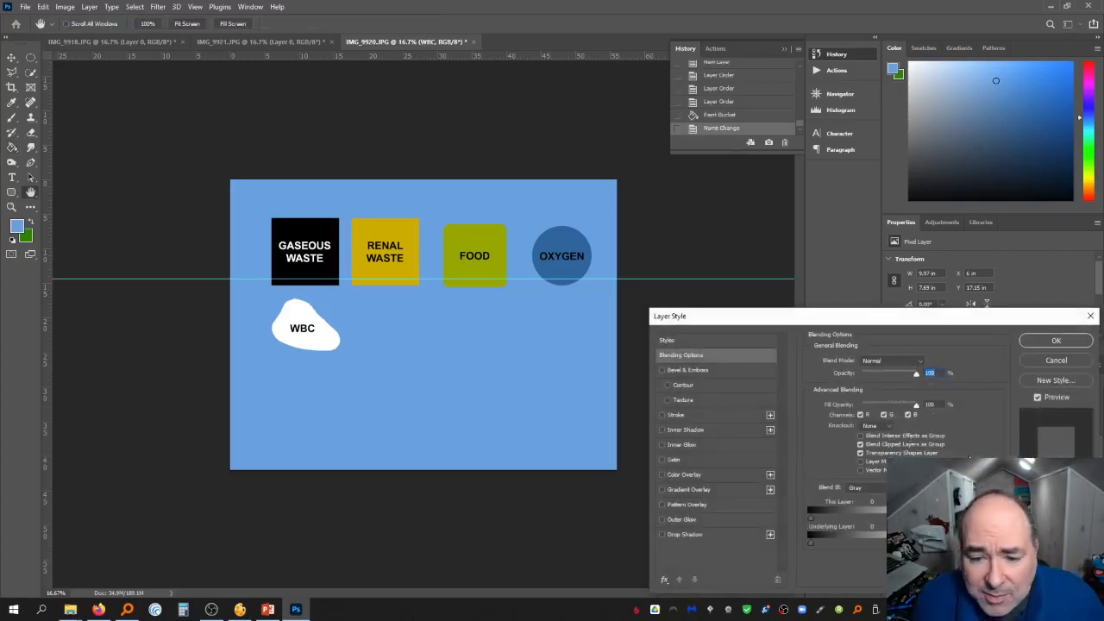
{"action": "left_click", "coordinate": [661, 415]}
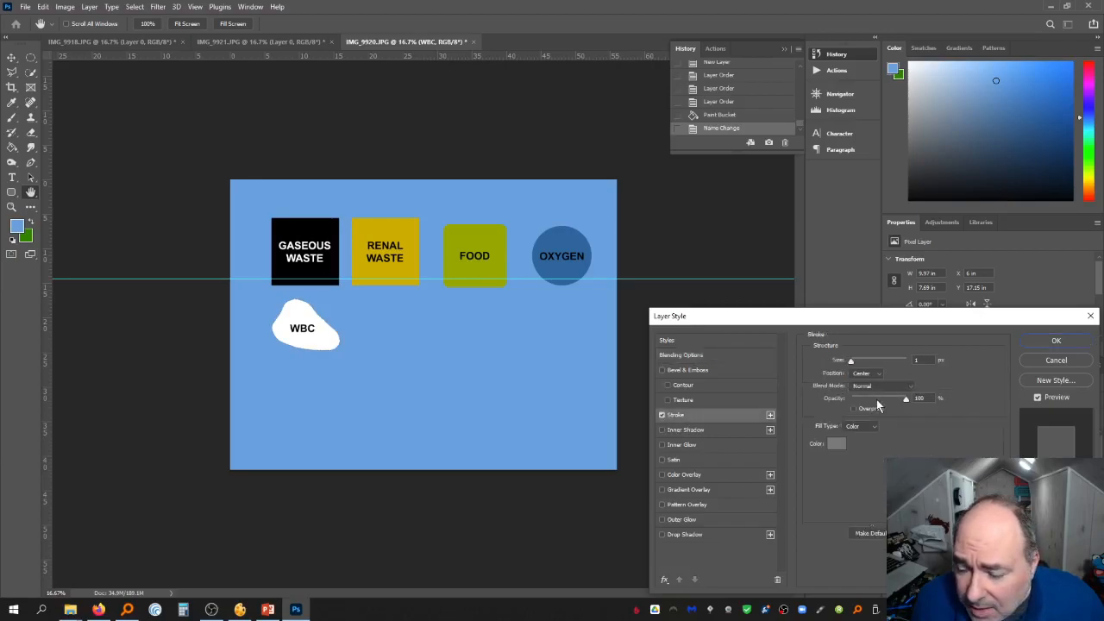
{"action": "left_click_drag", "start_coordinate": [854, 366], "coordinate": [866, 366]}
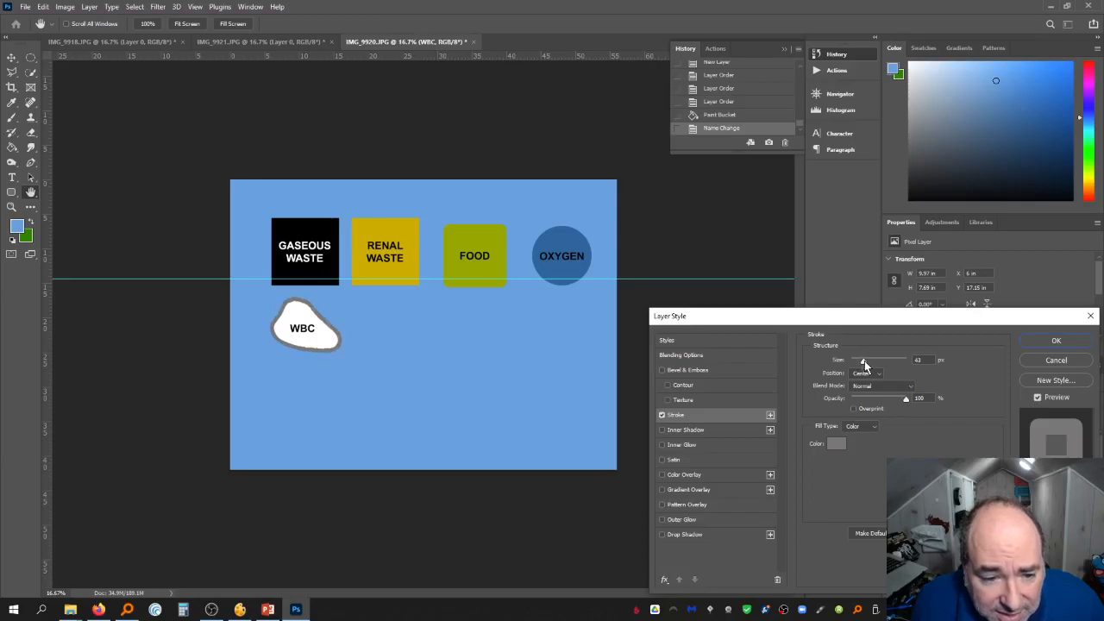
{"action": "left_click", "coordinate": [866, 373]}
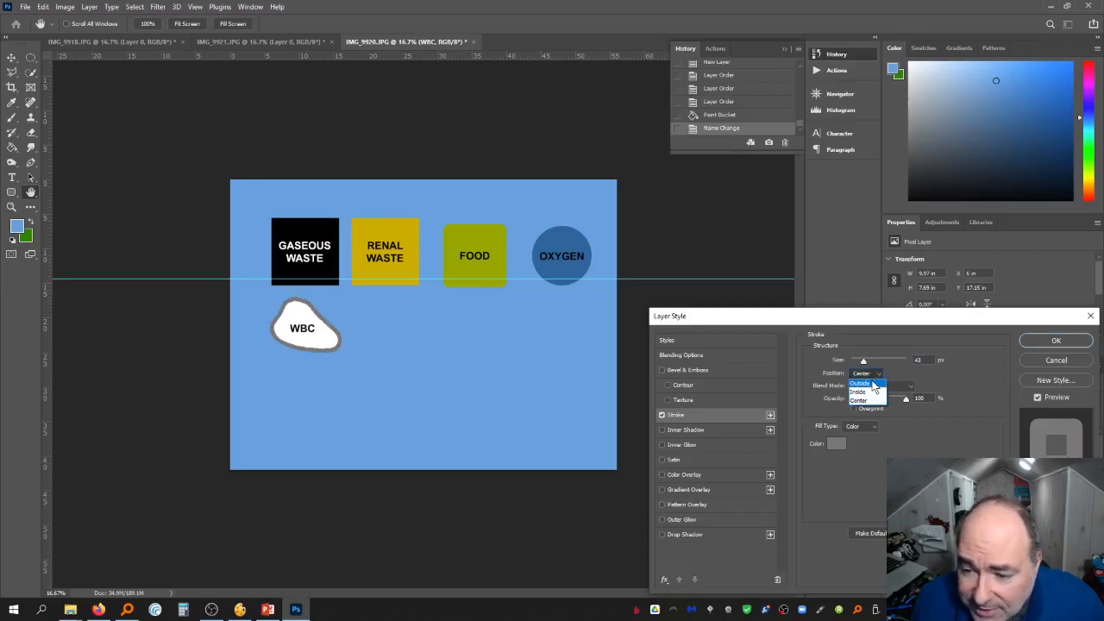
{"action": "left_click", "coordinate": [869, 380]}
{"action": "left_click", "coordinate": [868, 374]}
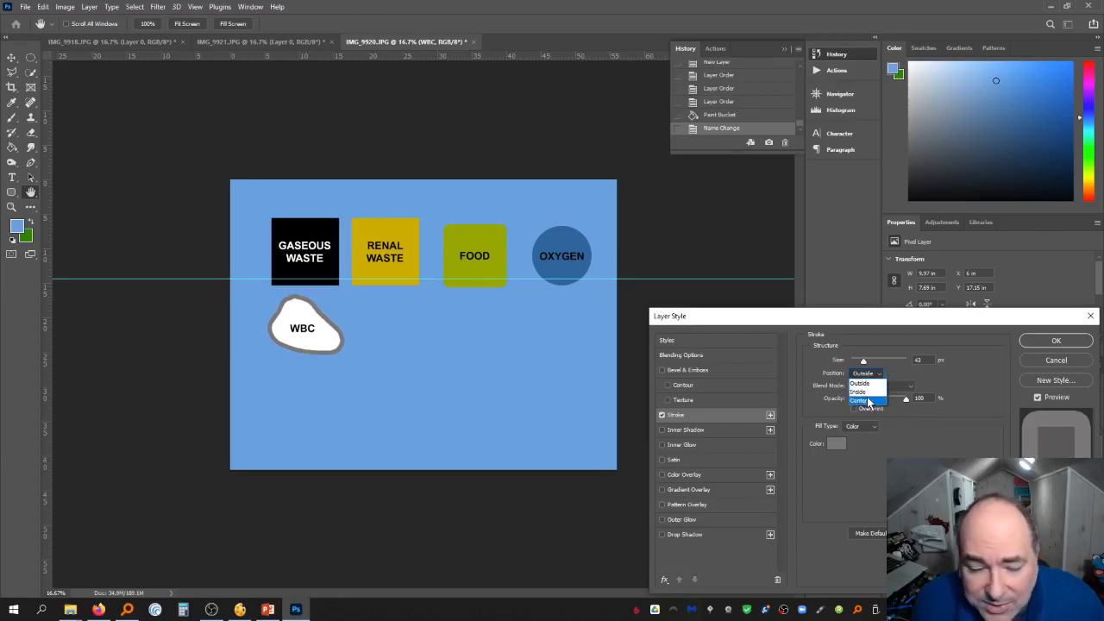
{"action": "left_click", "coordinate": [867, 401]}
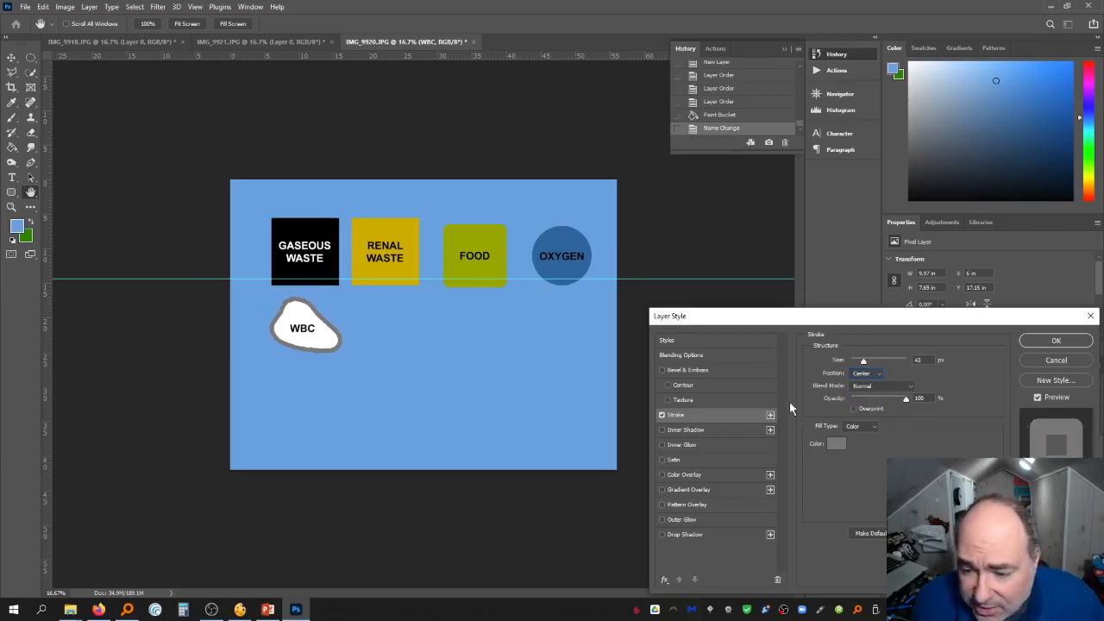
{"action": "left_click", "coordinate": [836, 444]}
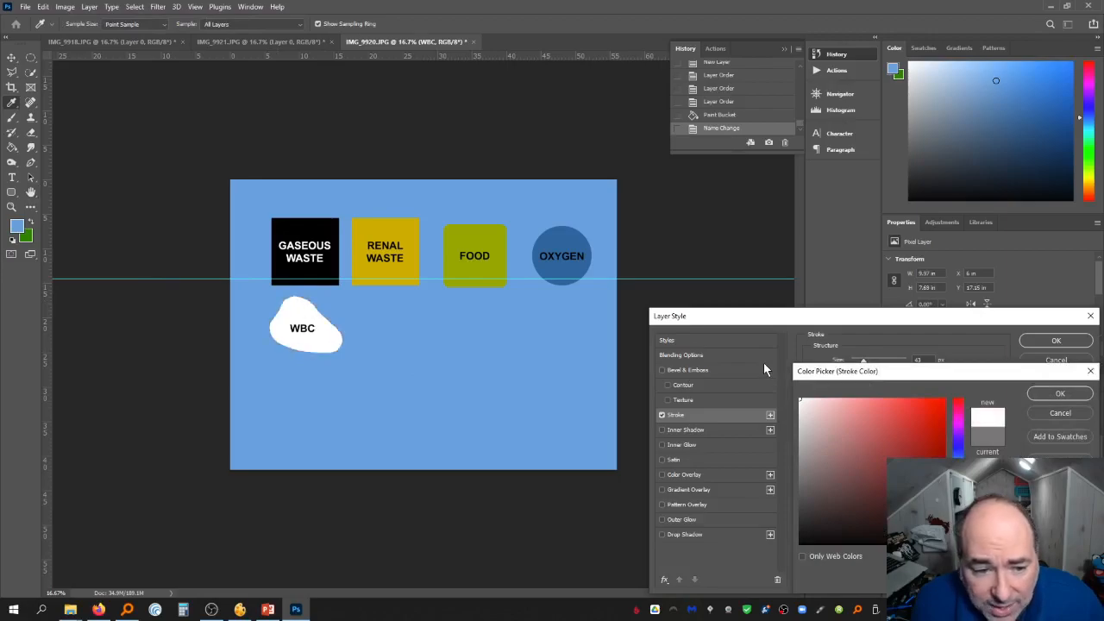
{"action": "left_click", "coordinate": [1054, 414]}
{"action": "left_click", "coordinate": [660, 415]}
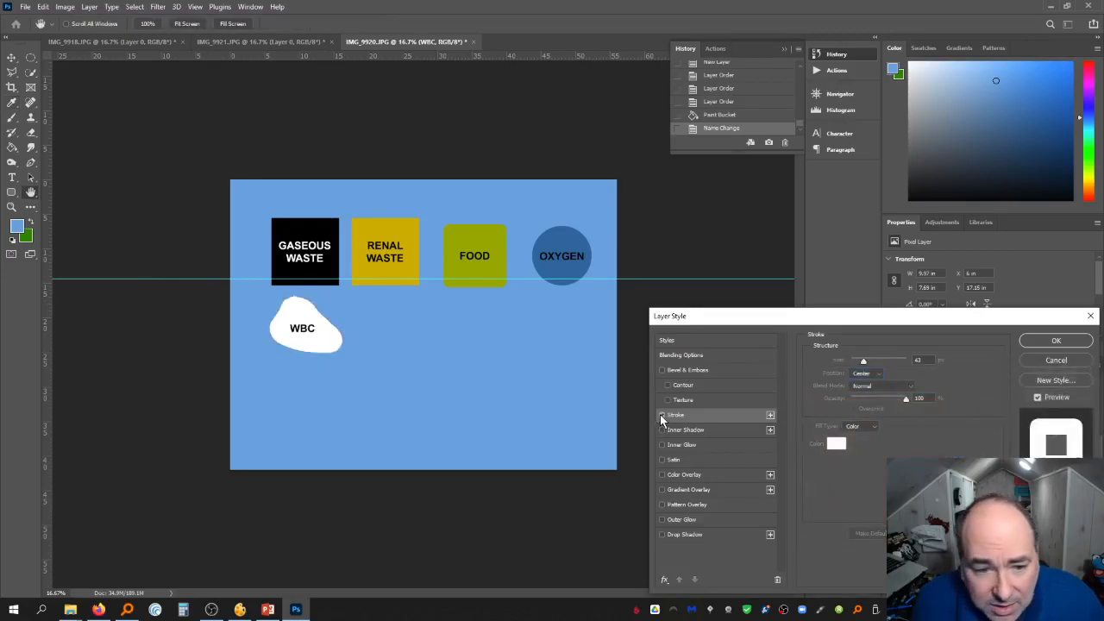
{"action": "left_click", "coordinate": [660, 414]}
{"action": "left_click", "coordinate": [660, 414]}
{"action": "left_click", "coordinate": [660, 415]}
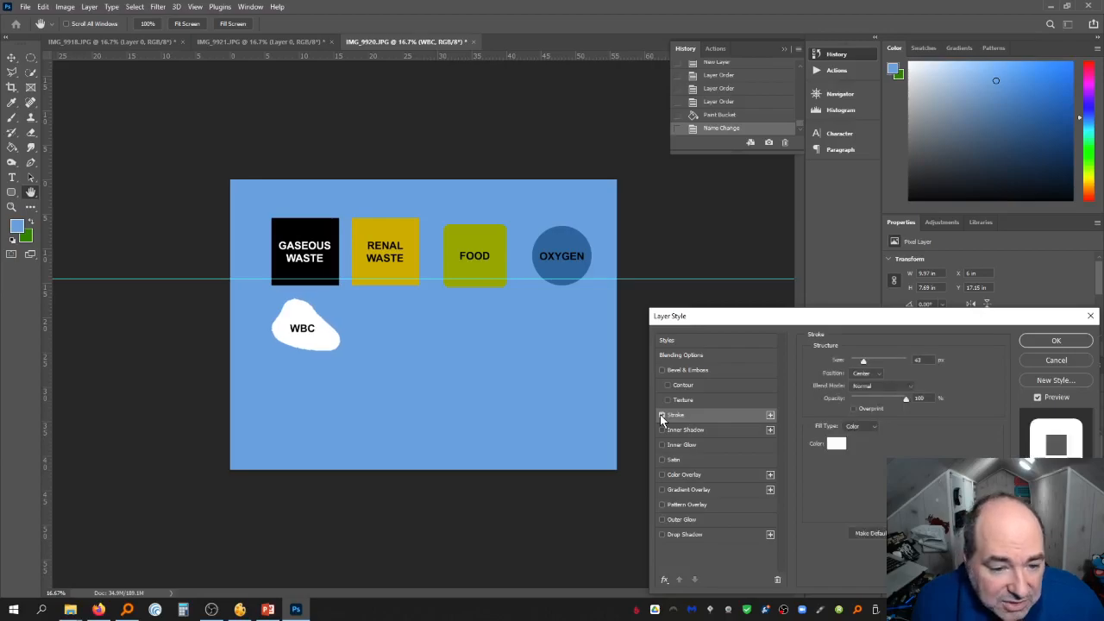
{"action": "left_click", "coordinate": [1054, 341]}
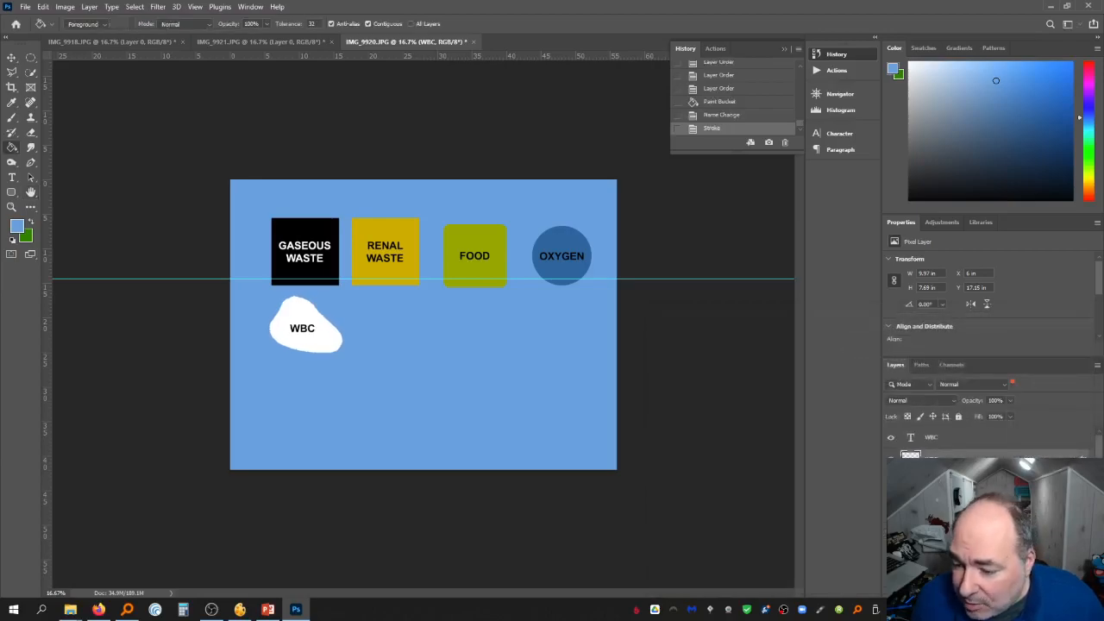
{"action": "right_click", "coordinate": [952, 440]}
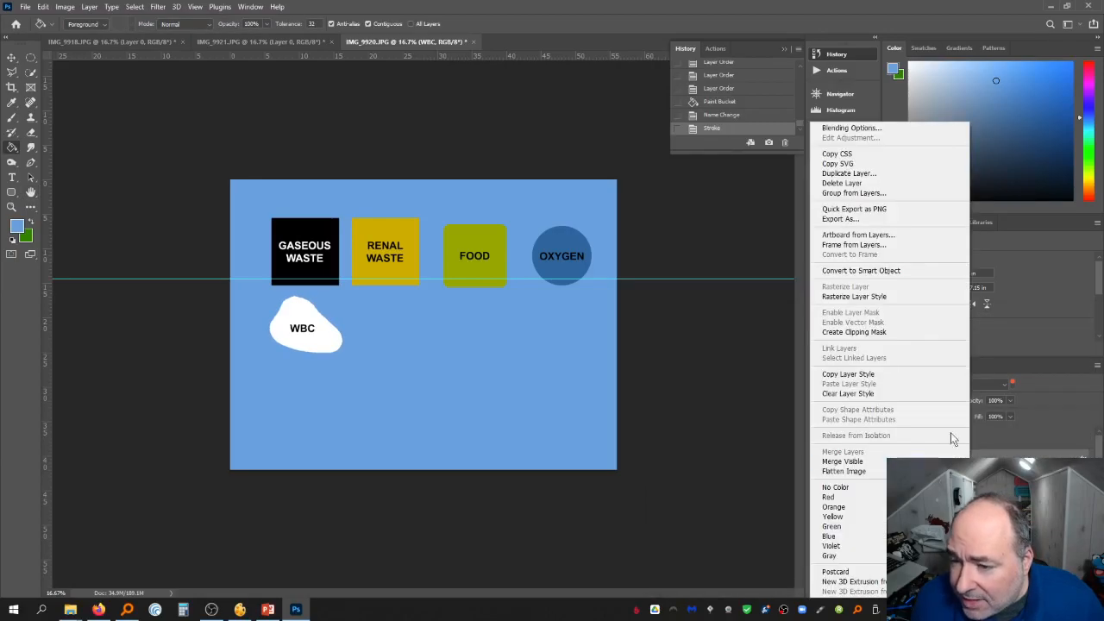
{"action": "left_click", "coordinate": [884, 302]}
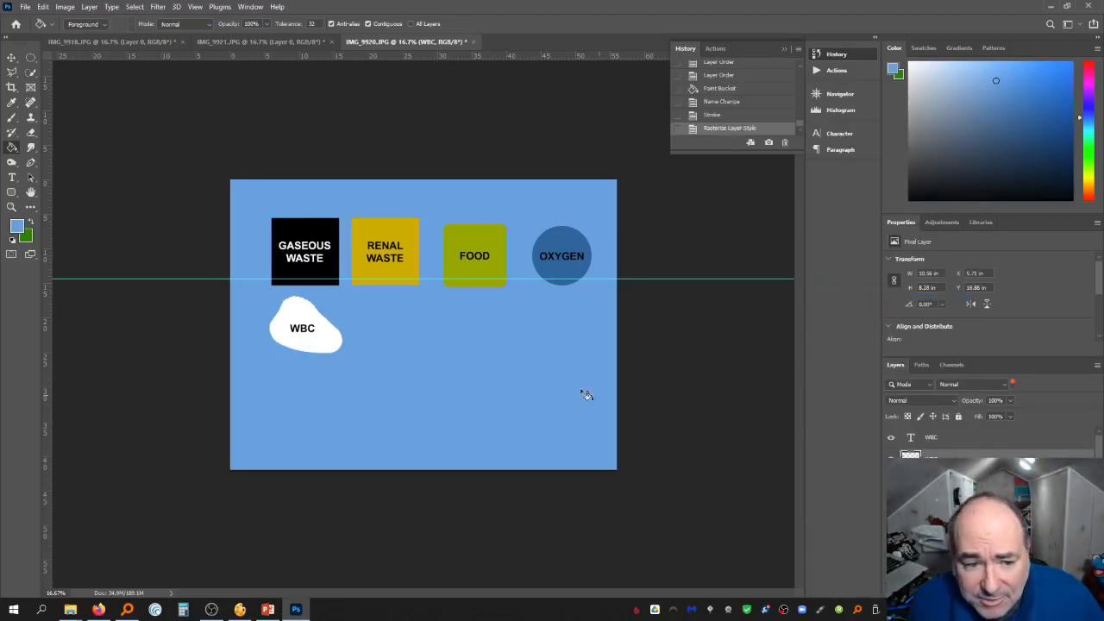
Rename the layer beneath the OXYGEN text as Oxygen
{"action": "scroll", "coordinate": [992, 440], "scroll_direction": "down", "scroll_amount": 3}
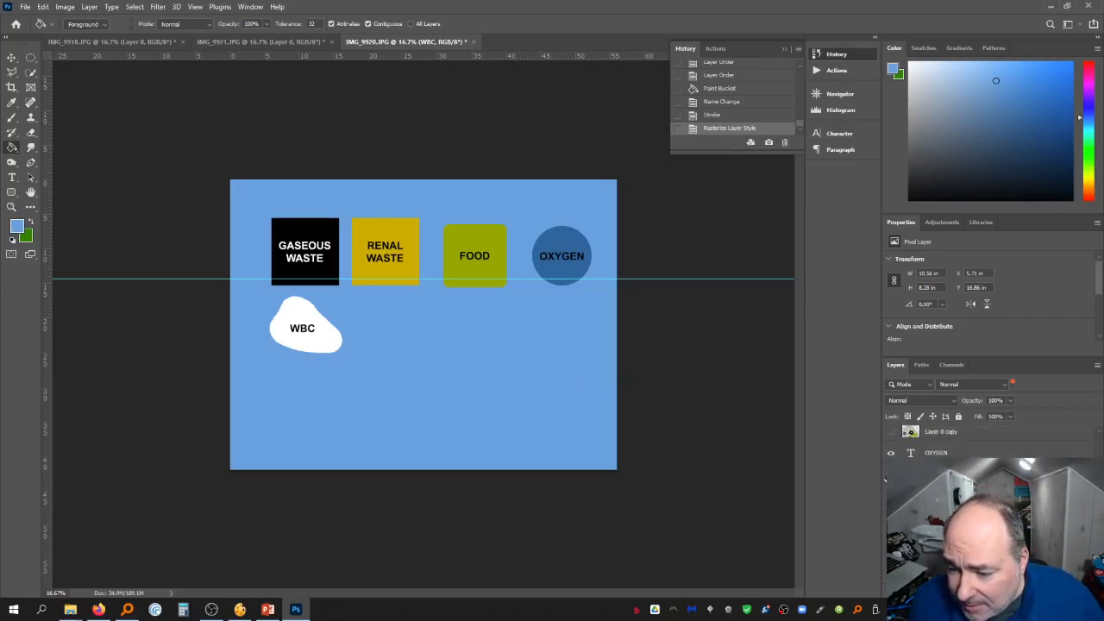
{"action": "left_click", "coordinate": [890, 475]}
{"action": "left_click", "coordinate": [891, 476]}
{"action": "left_click", "coordinate": [940, 474]}
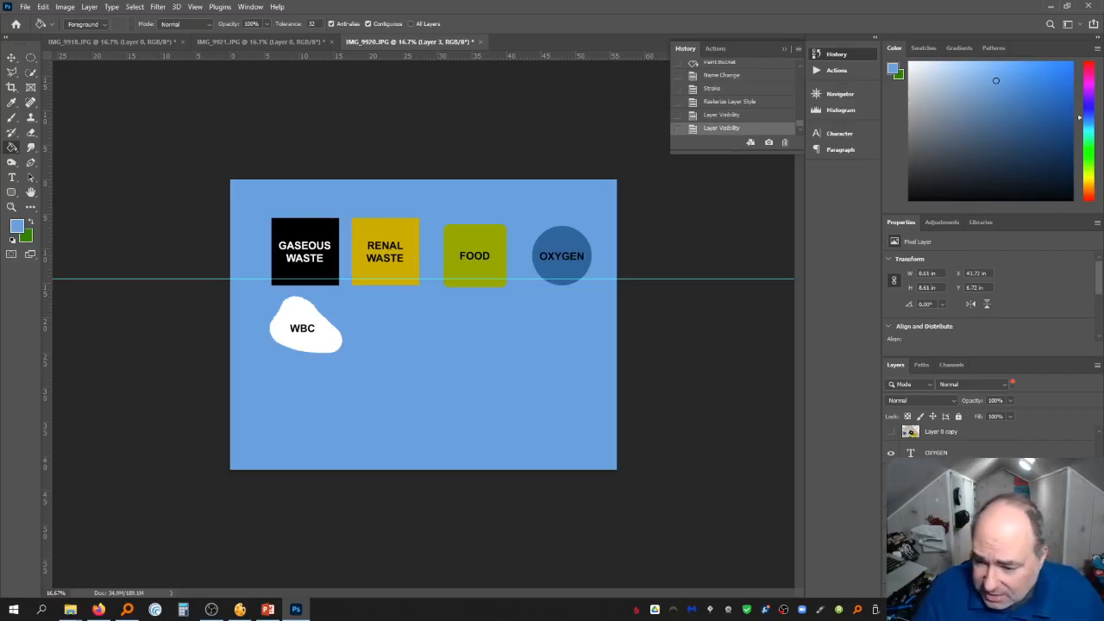
{"action": "key", "text": "Return"}
{"action": "scroll", "coordinate": [961, 450], "scroll_direction": "down", "scroll_amount": 1}
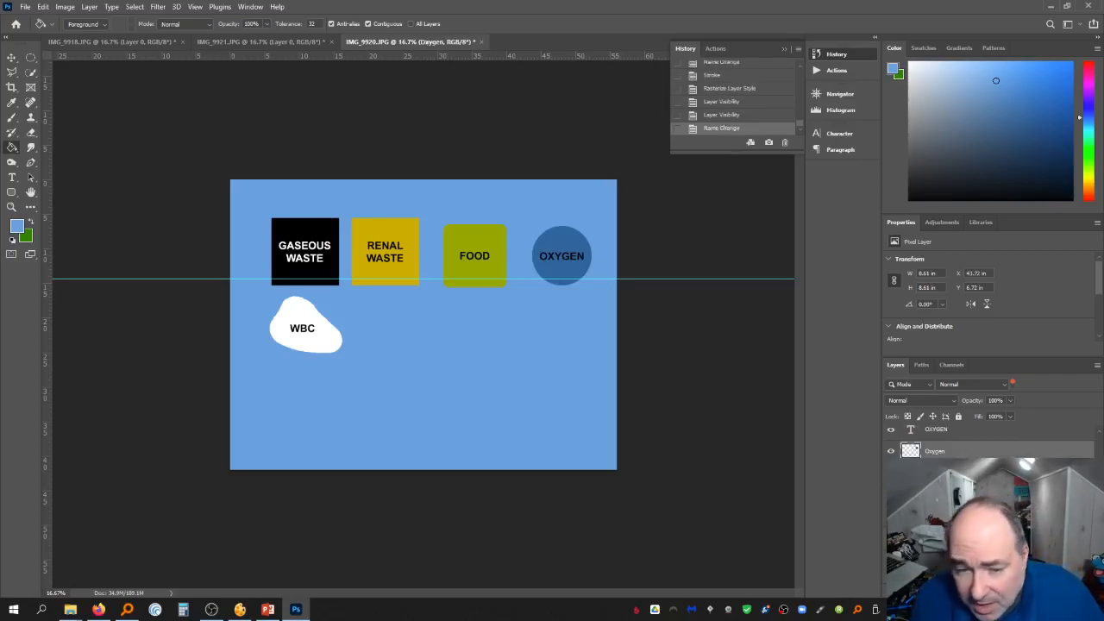
Rename the layer beneath the FOOD text as Food
{"action": "left_click", "coordinate": [891, 496]}
{"action": "left_click", "coordinate": [890, 496]}
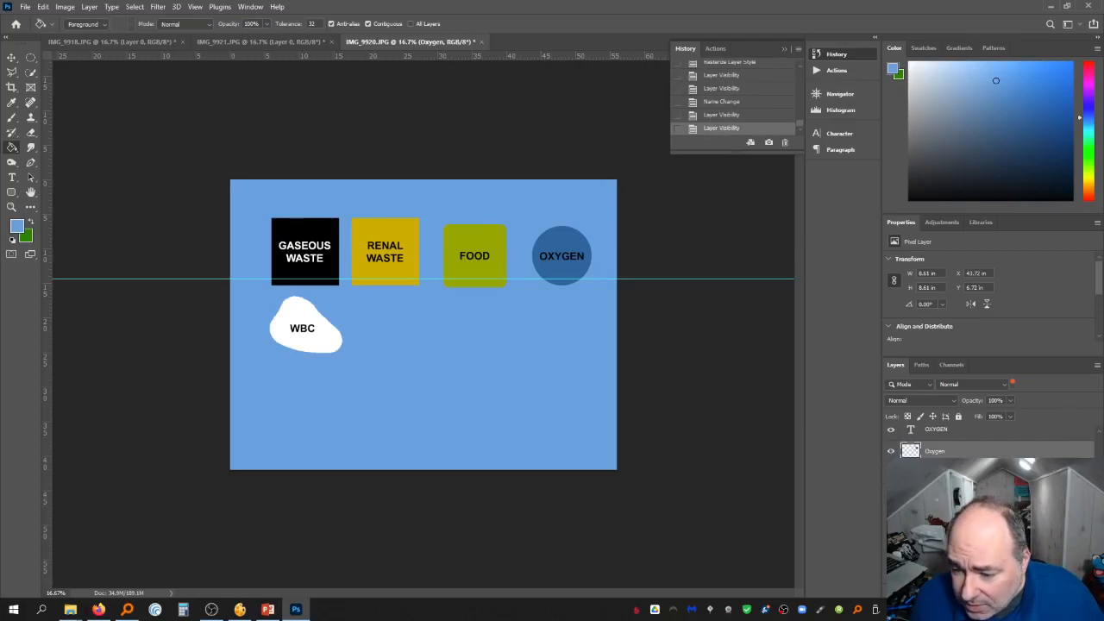
{"action": "left_click", "coordinate": [936, 496]}
{"action": "key", "text": "Return"}
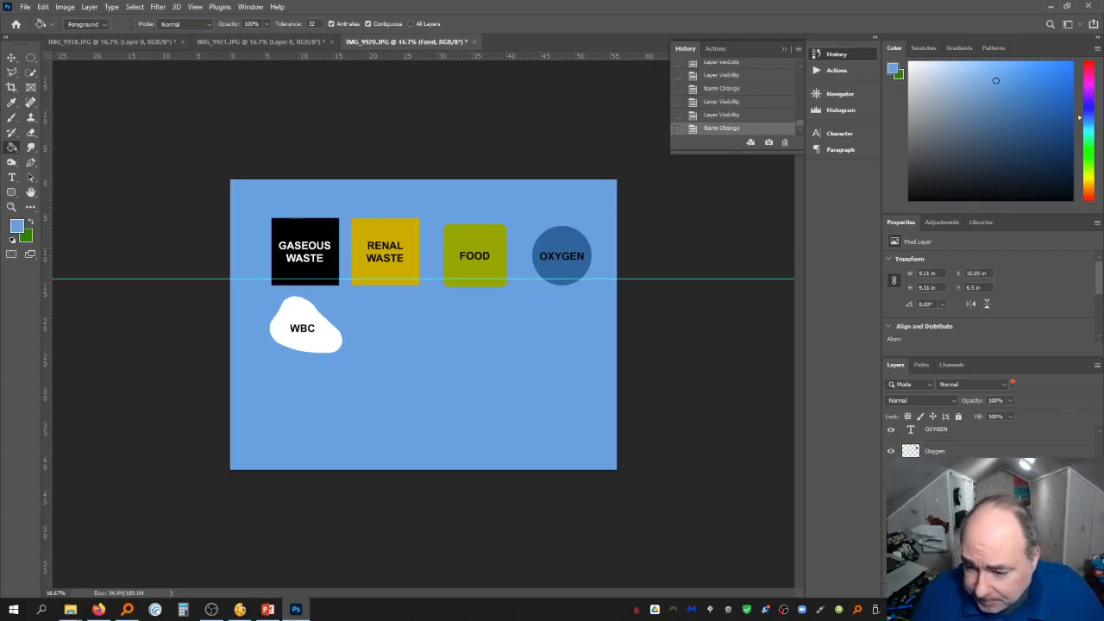
Rename the layer beneath the RENAL WASTE text as Renal
{"action": "scroll", "coordinate": [949, 440], "scroll_direction": "down", "scroll_amount": 1}
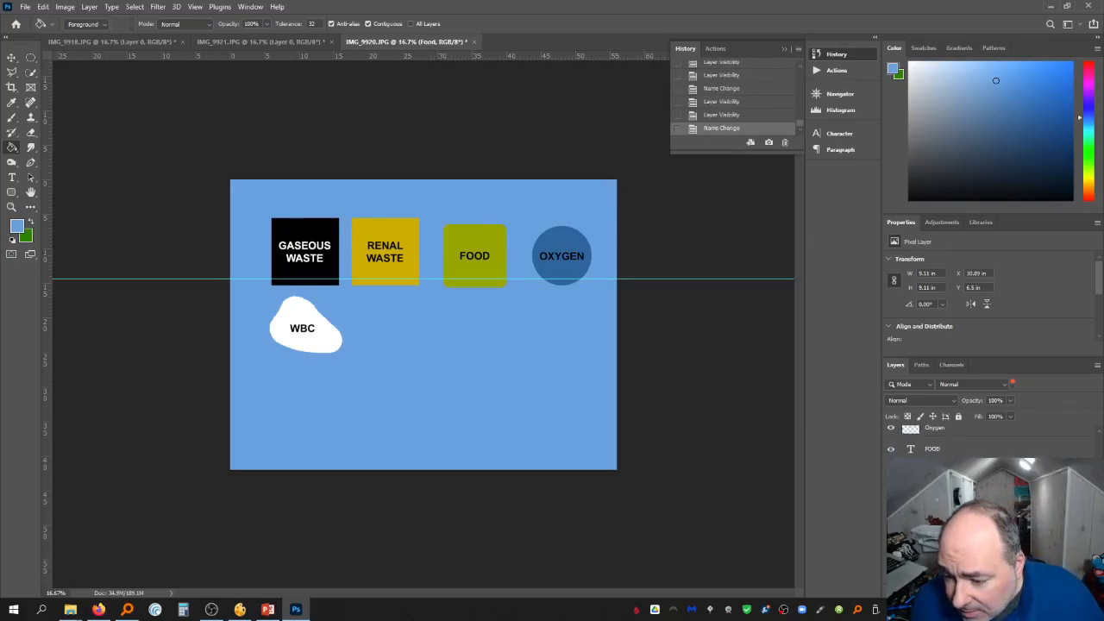
{"action": "left_click", "coordinate": [935, 513]}
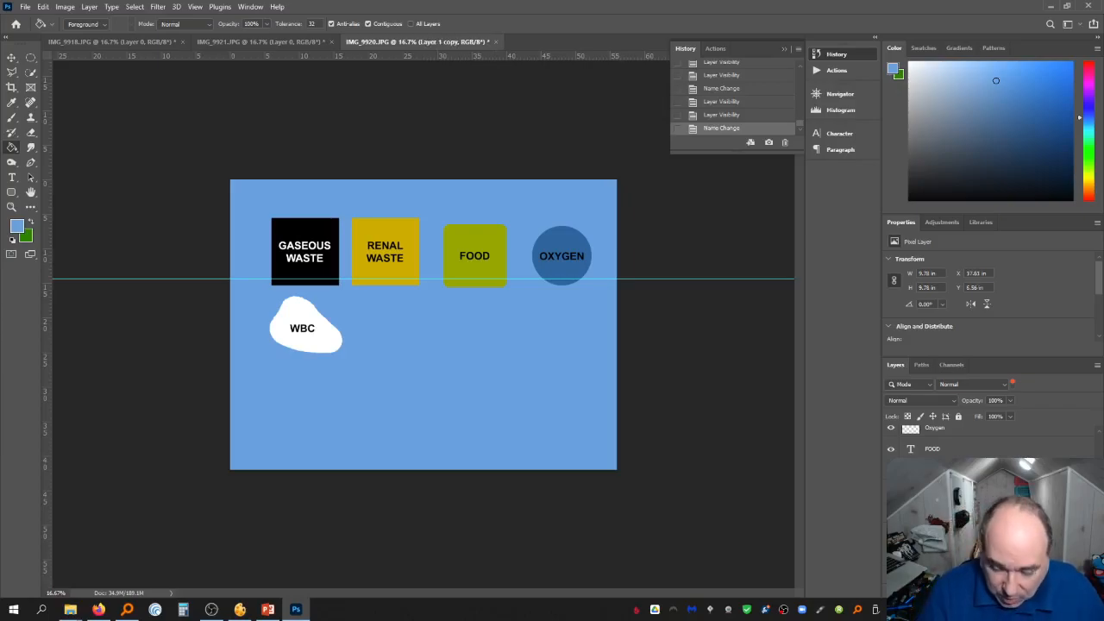
{"action": "key", "text": "Return"}
Rename the layer beneath the GASEOUS WASTE text as Gas
{"action": "scroll", "coordinate": [949, 440], "scroll_direction": "down", "scroll_amount": 1}
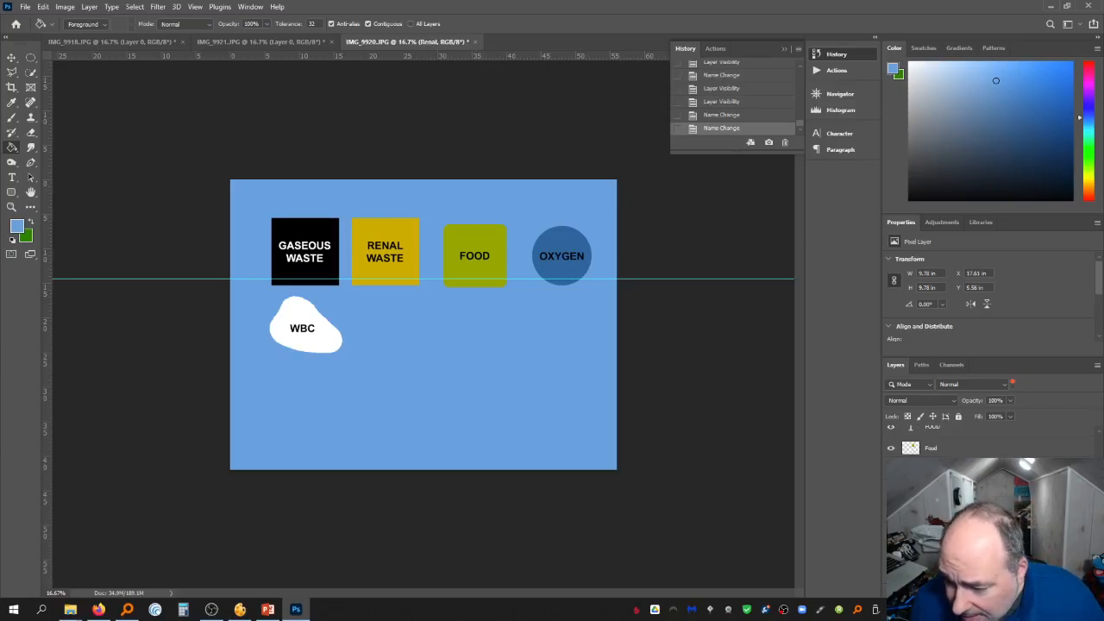
{"action": "left_click", "coordinate": [939, 512]}
{"action": "left_click", "coordinate": [935, 532]}
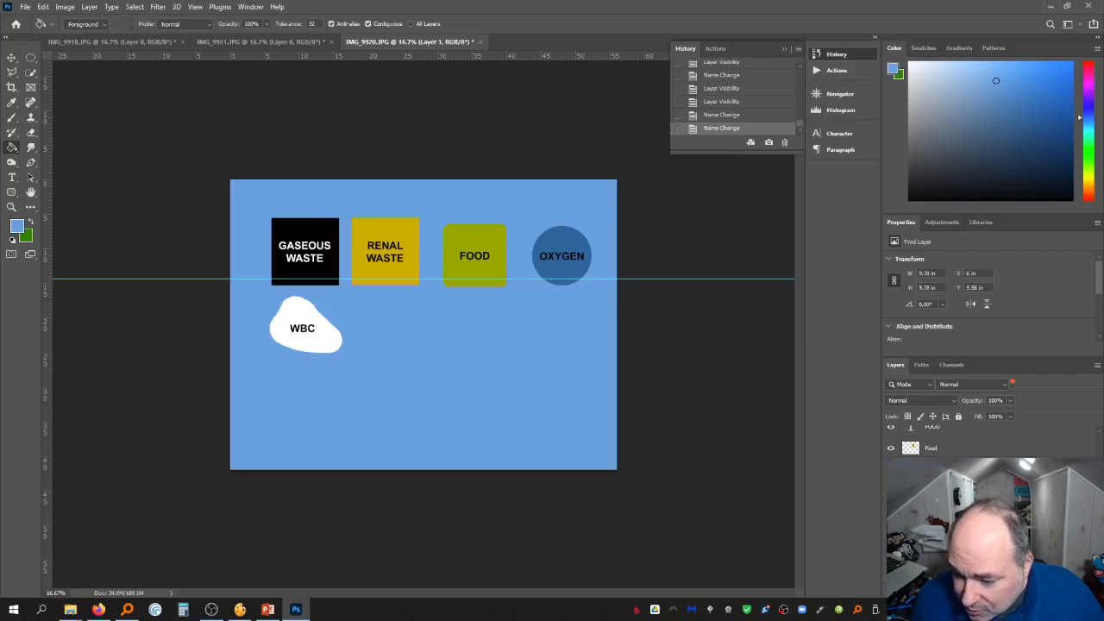
{"action": "key", "text": "Return"}
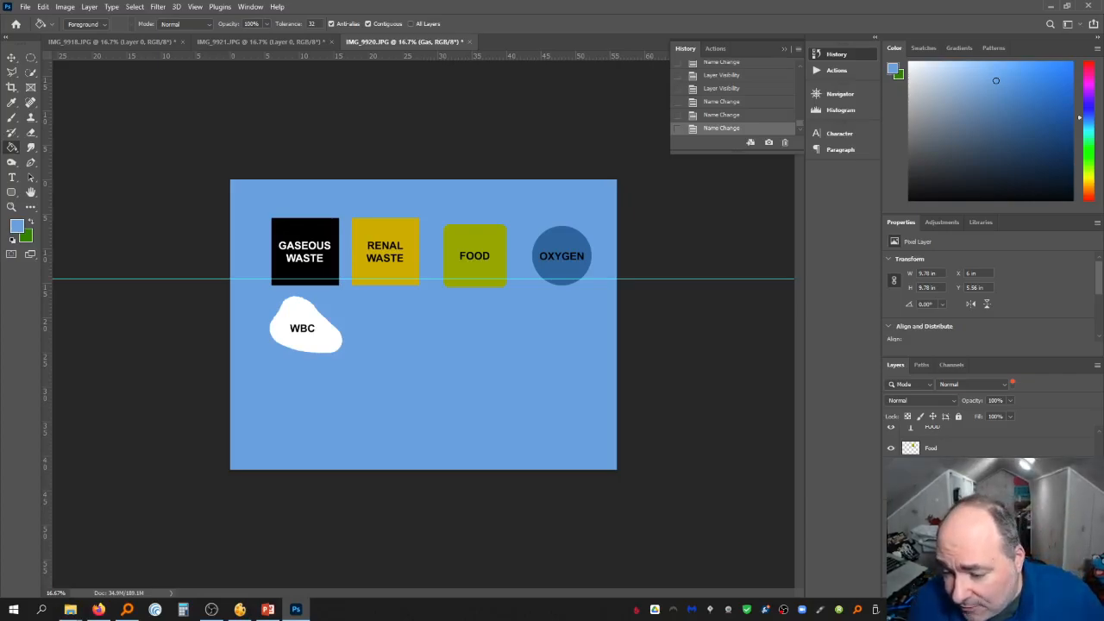
Hide every layer except the WBC shape and its label text
{"action": "left_click", "coordinate": [891, 554]}
{"action": "left_click", "coordinate": [891, 533]}
{"action": "left_click", "coordinate": [891, 512]}
{"action": "left_click", "coordinate": [891, 490]}
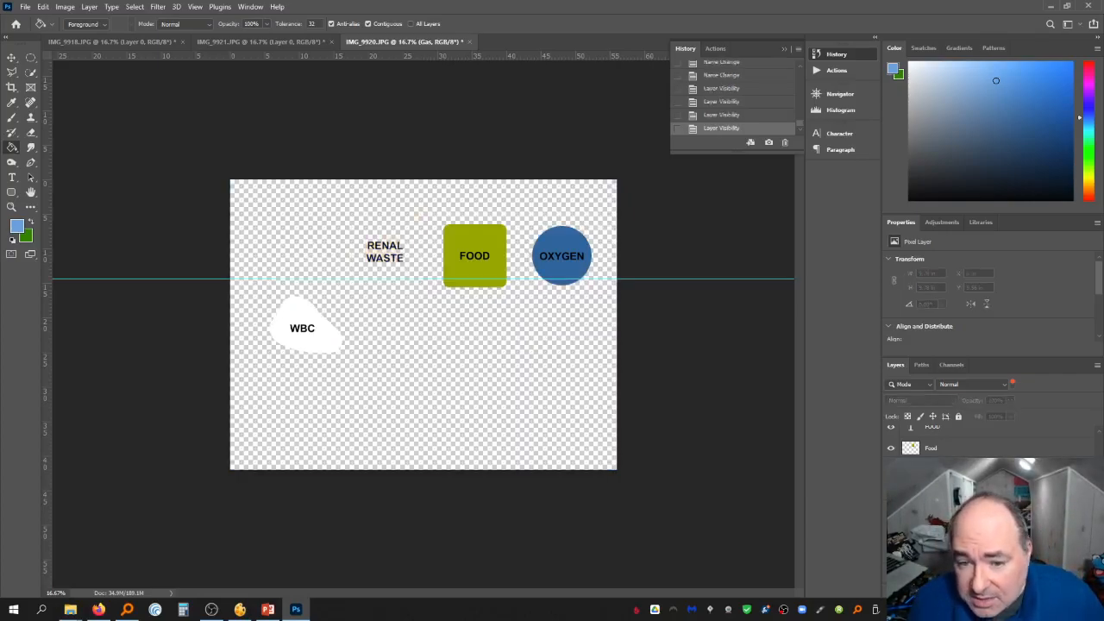
{"action": "left_click", "coordinate": [891, 470]}
{"action": "left_click", "coordinate": [889, 449]}
{"action": "scroll", "coordinate": [889, 451], "scroll_direction": "up", "scroll_amount": 1}
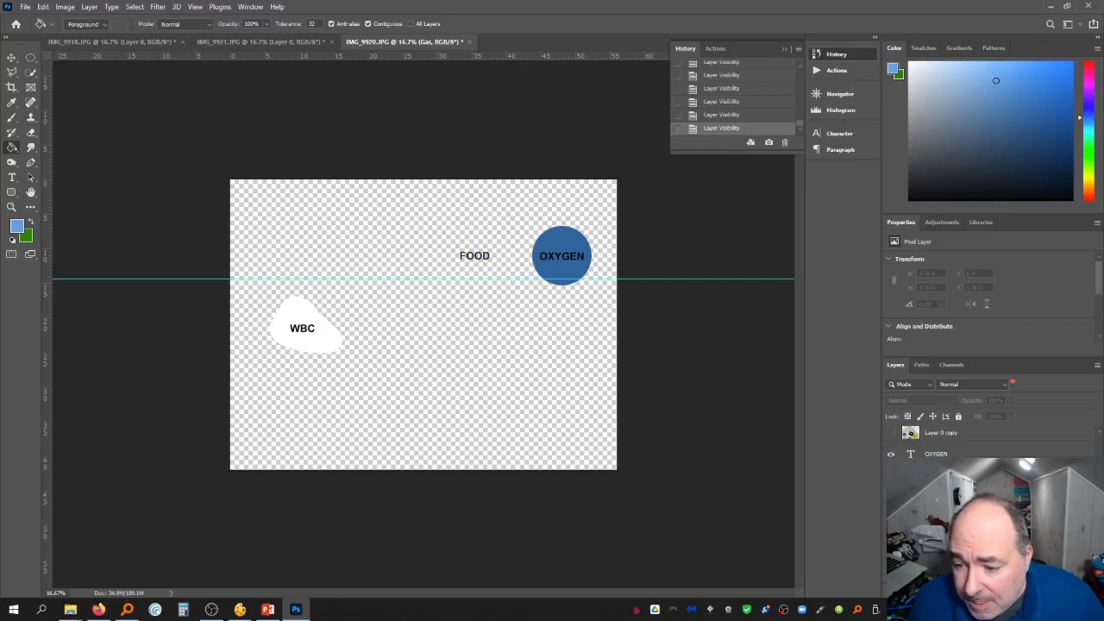
{"action": "left_click", "coordinate": [891, 452]}
{"action": "left_click", "coordinate": [892, 455]}
{"action": "scroll", "coordinate": [893, 454], "scroll_direction": "up", "scroll_amount": 1}
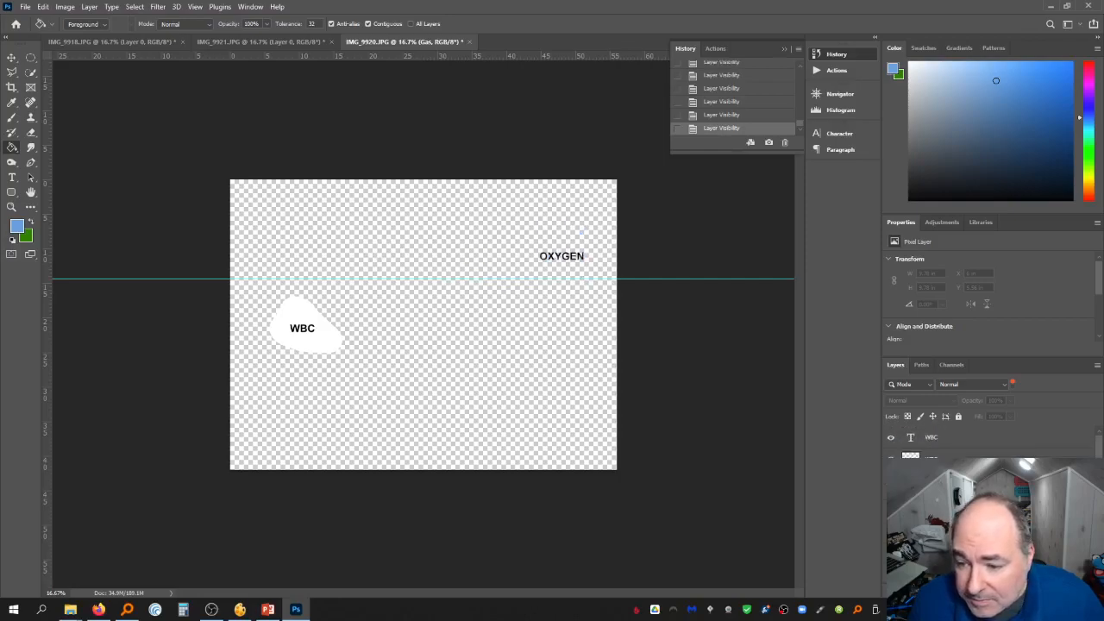
{"action": "left_click", "coordinate": [891, 473]}
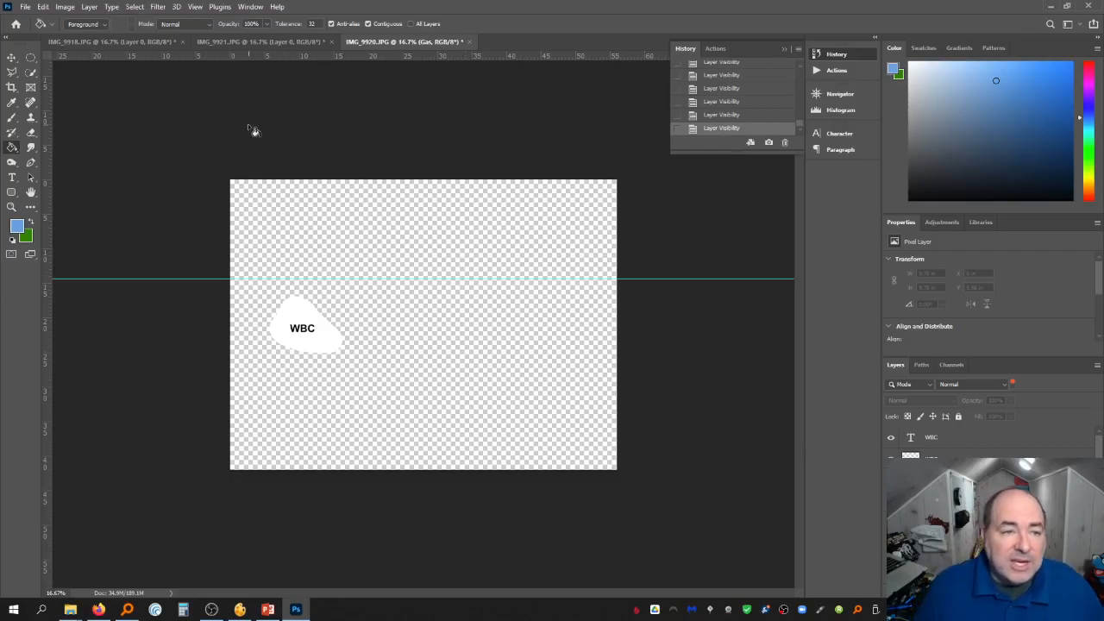
Save the visible WBC tile as a PNG named wbc in the Circulation folder
{"action": "left_click", "coordinate": [28, 4]}
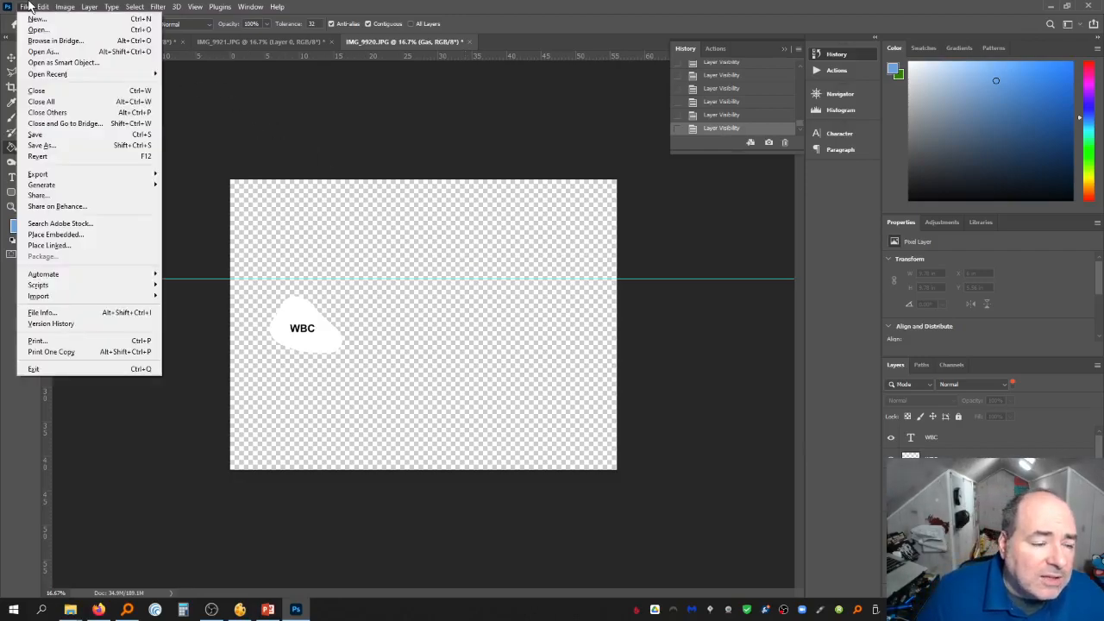
{"action": "left_click", "coordinate": [59, 143]}
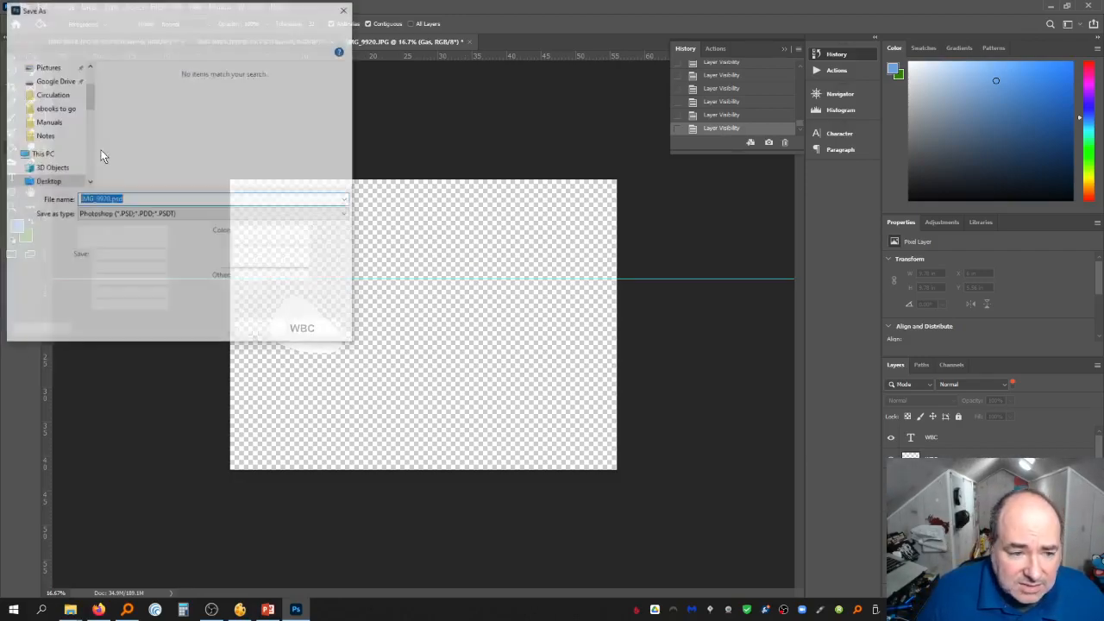
{"action": "left_click", "coordinate": [121, 214]}
{"action": "left_click", "coordinate": [134, 372]}
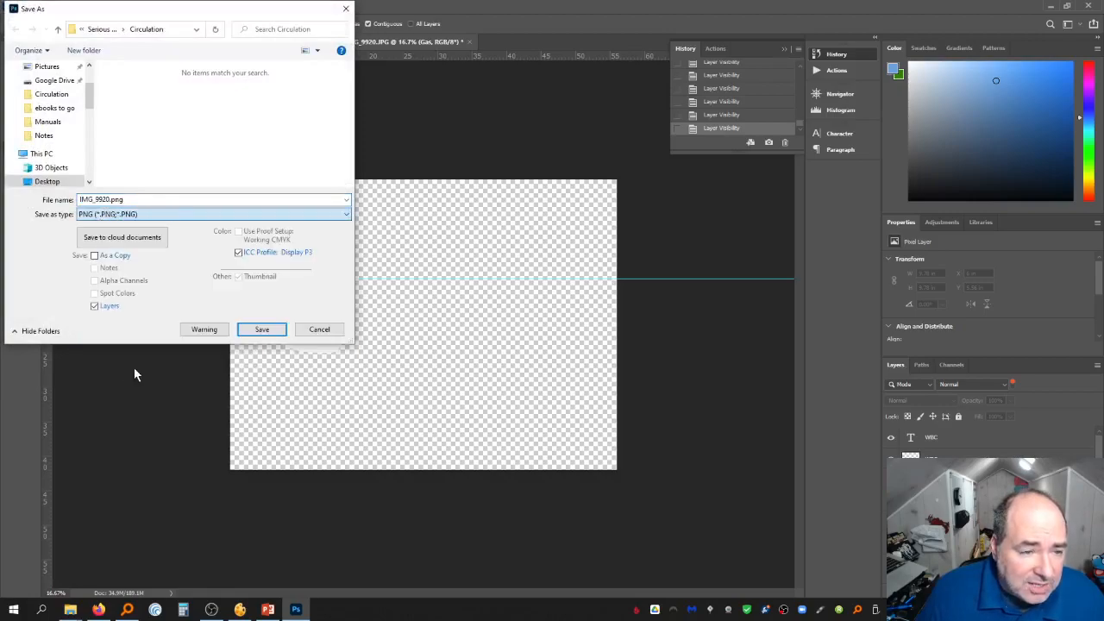
{"action": "double_click", "coordinate": [136, 200]}
{"action": "type", "text": "wbc"}
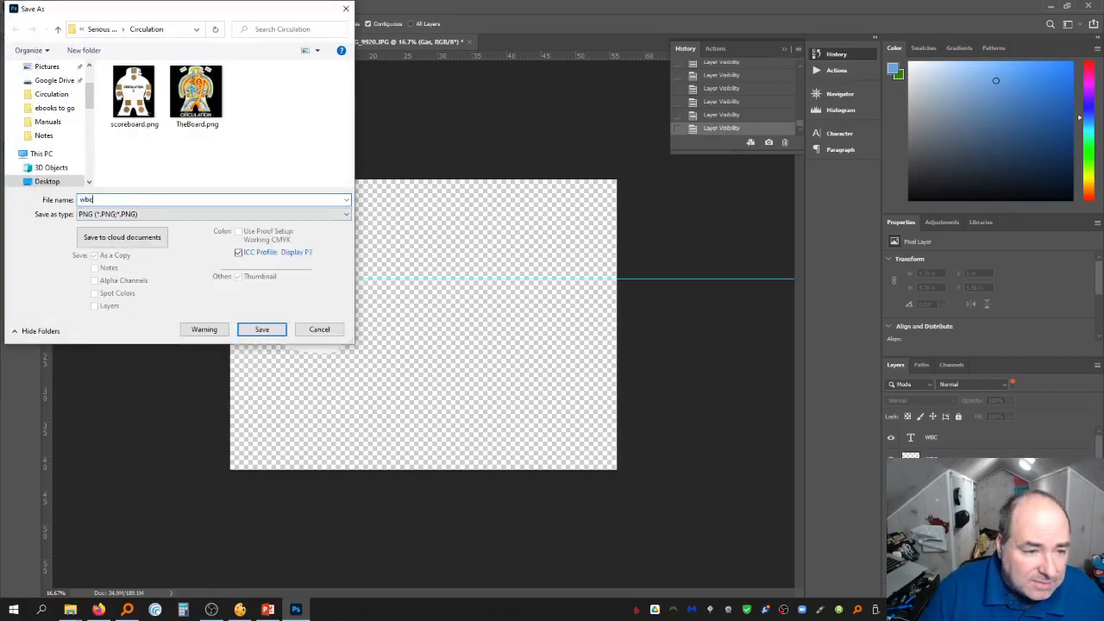
{"action": "key", "text": "Return"}
{"action": "key", "text": "Return"}
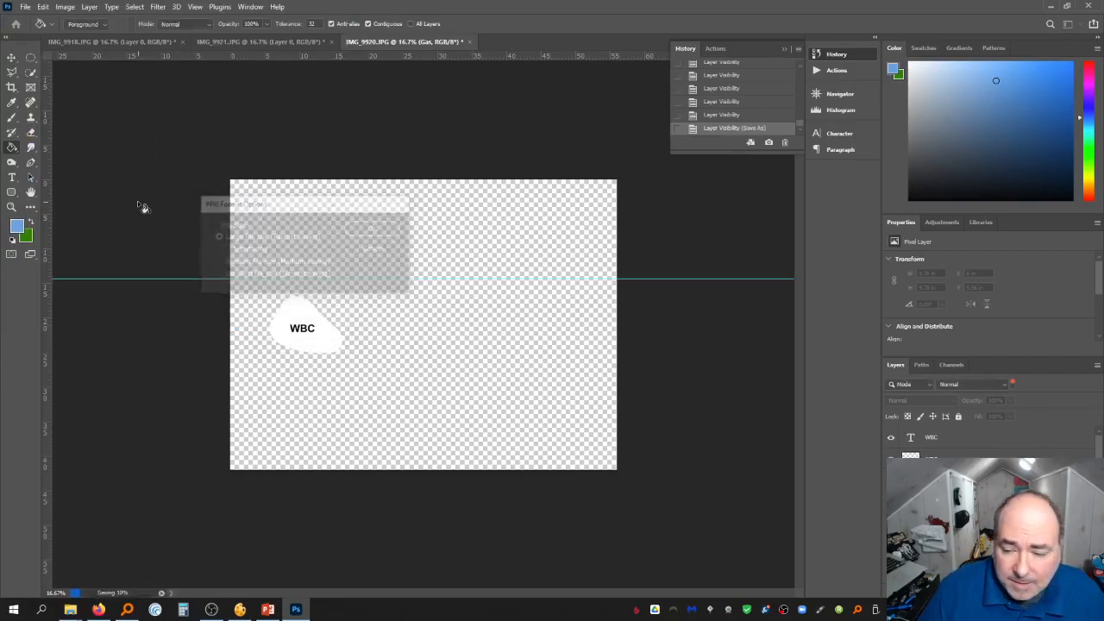
Hide the WBC layers, show only the Oxygen circle and its text, and select the Oxygen layer
{"action": "left_click", "coordinate": [890, 440]}
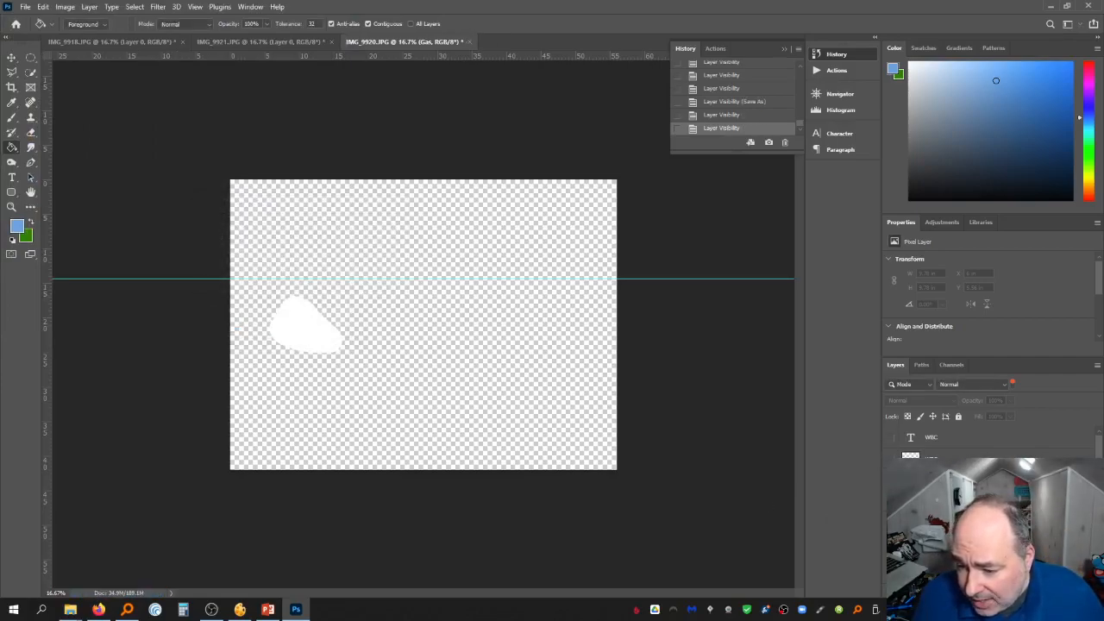
{"action": "left_click", "coordinate": [891, 460]}
{"action": "left_click", "coordinate": [890, 481]}
{"action": "left_click", "coordinate": [890, 501]}
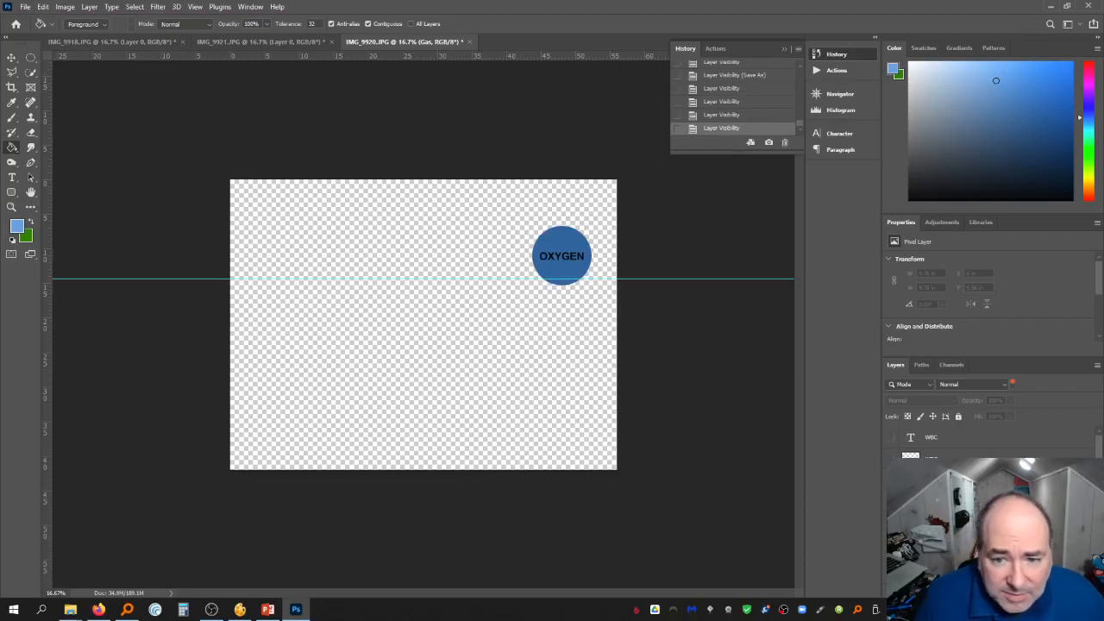
{"action": "left_click", "coordinate": [936, 498]}
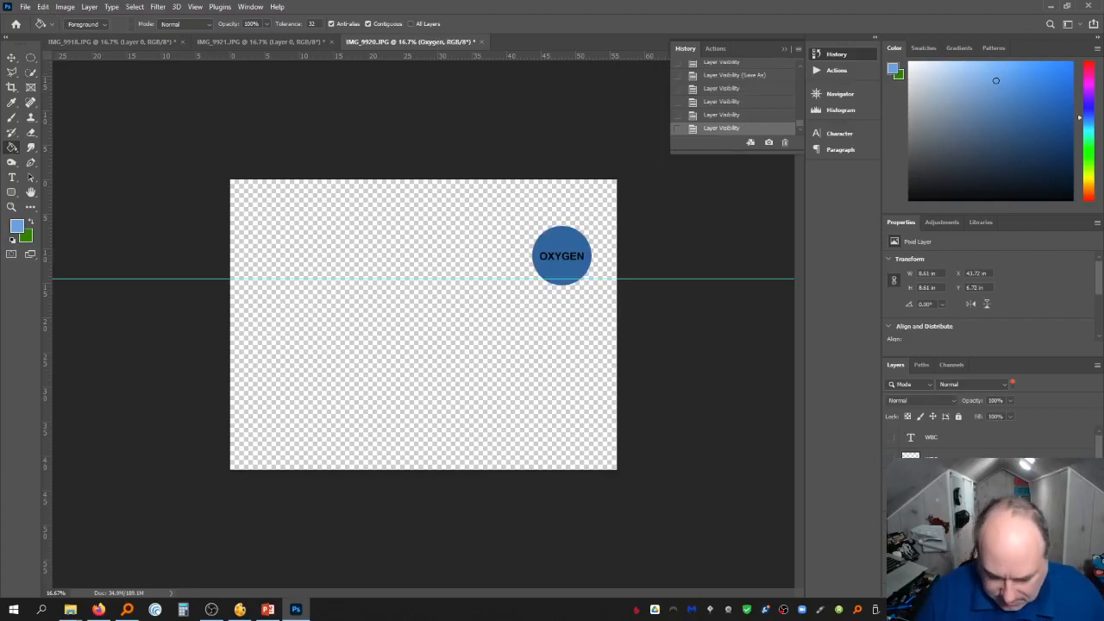
Lighten the Oxygen circle's midtones with a Levels adjustment
{"action": "key", "text": "ctrl+l"}
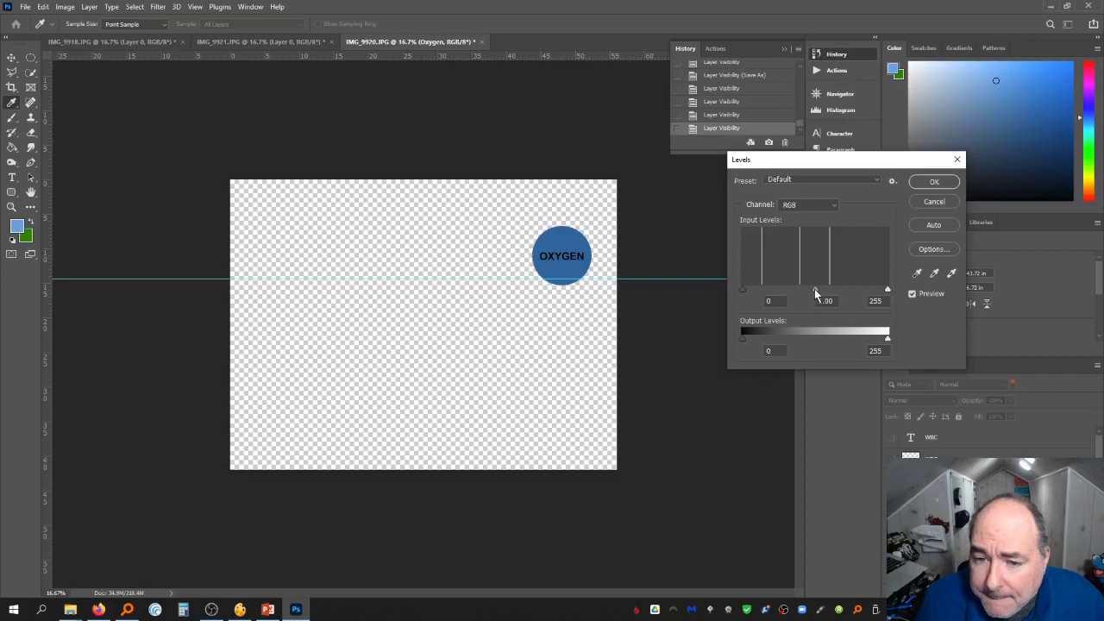
{"action": "left_click_drag", "start_coordinate": [815, 291], "coordinate": [802, 291]}
{"action": "left_click", "coordinate": [931, 181]}
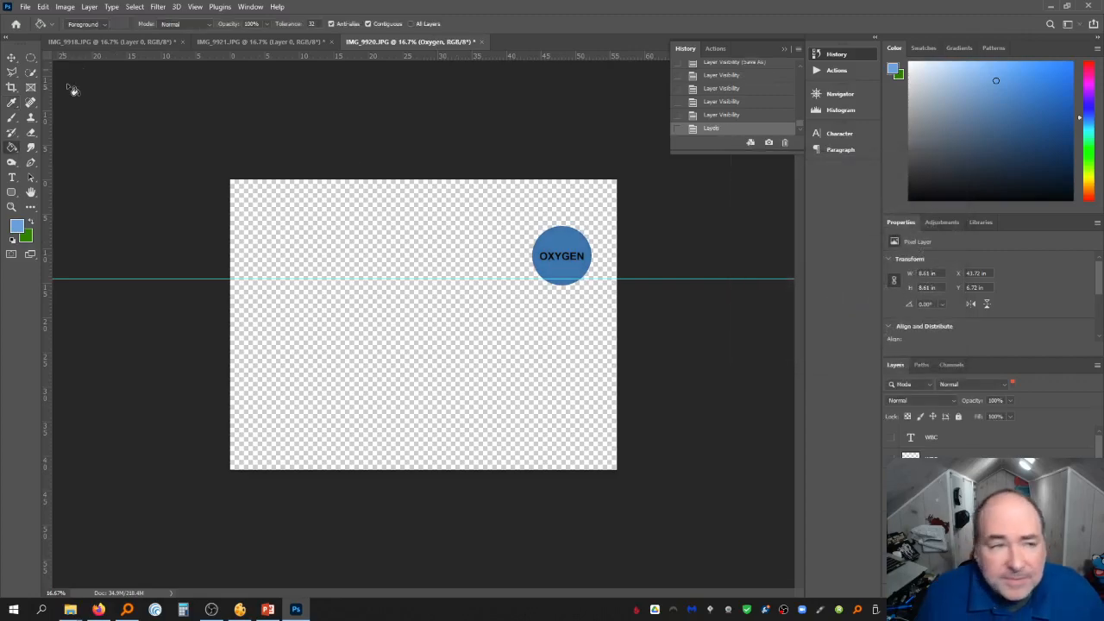
Save the Oxygen tile as a PNG named oxygen in the Circulation folder
{"action": "left_click", "coordinate": [25, 6]}
{"action": "left_click", "coordinate": [69, 146]}
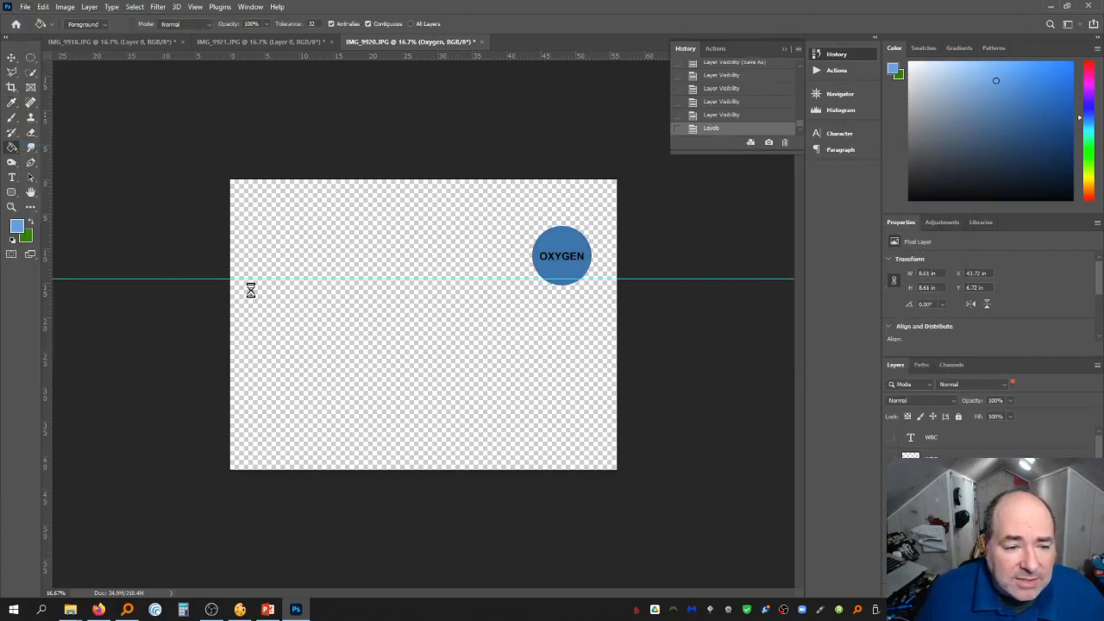
{"action": "left_click", "coordinate": [138, 214]}
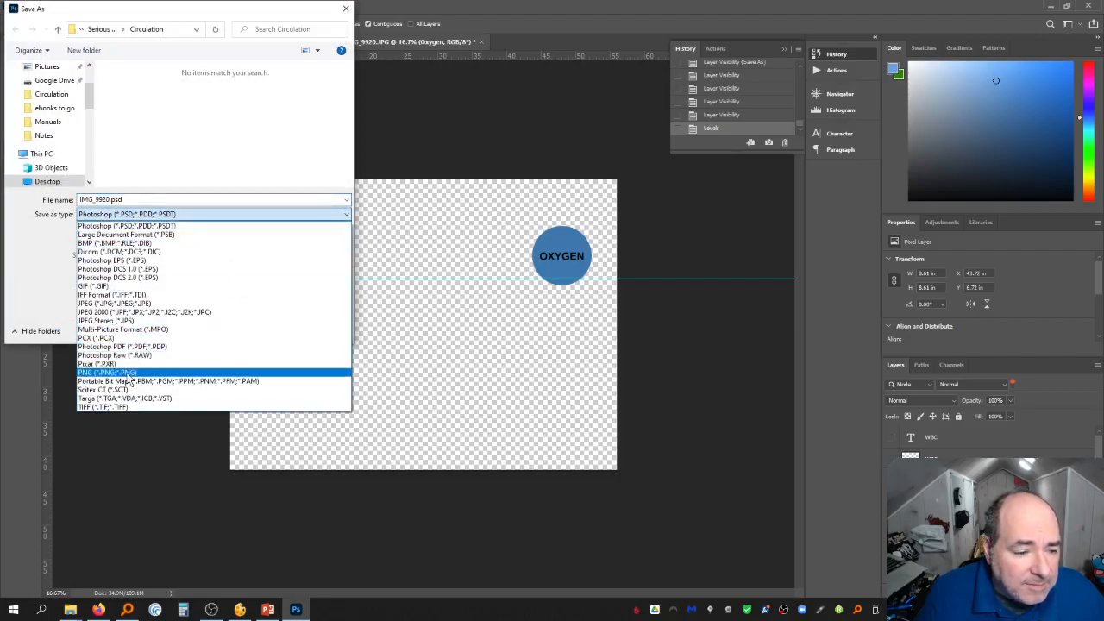
{"action": "left_click", "coordinate": [130, 373]}
{"action": "left_click", "coordinate": [134, 200]}
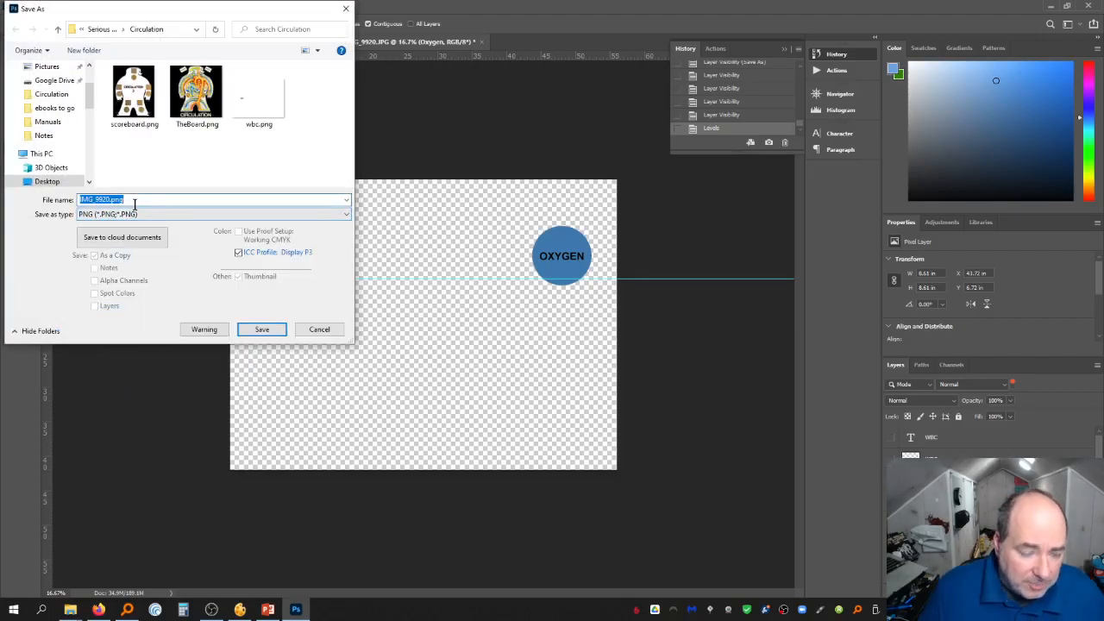
{"action": "type", "text": "oxygen"}
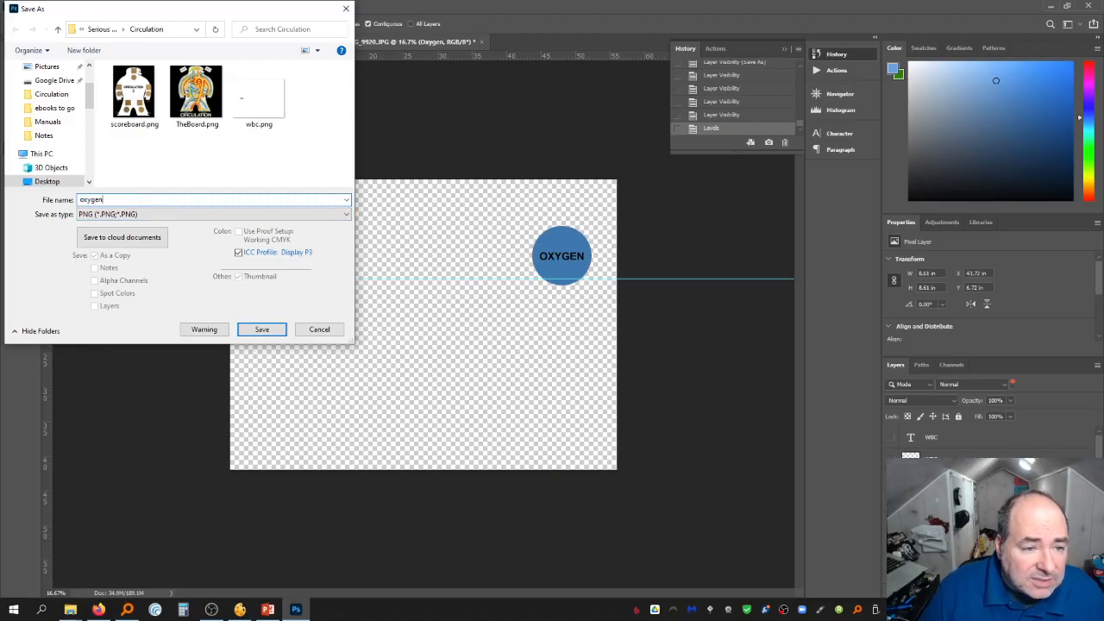
{"action": "key", "text": "Return"}
{"action": "key", "text": "Return"}
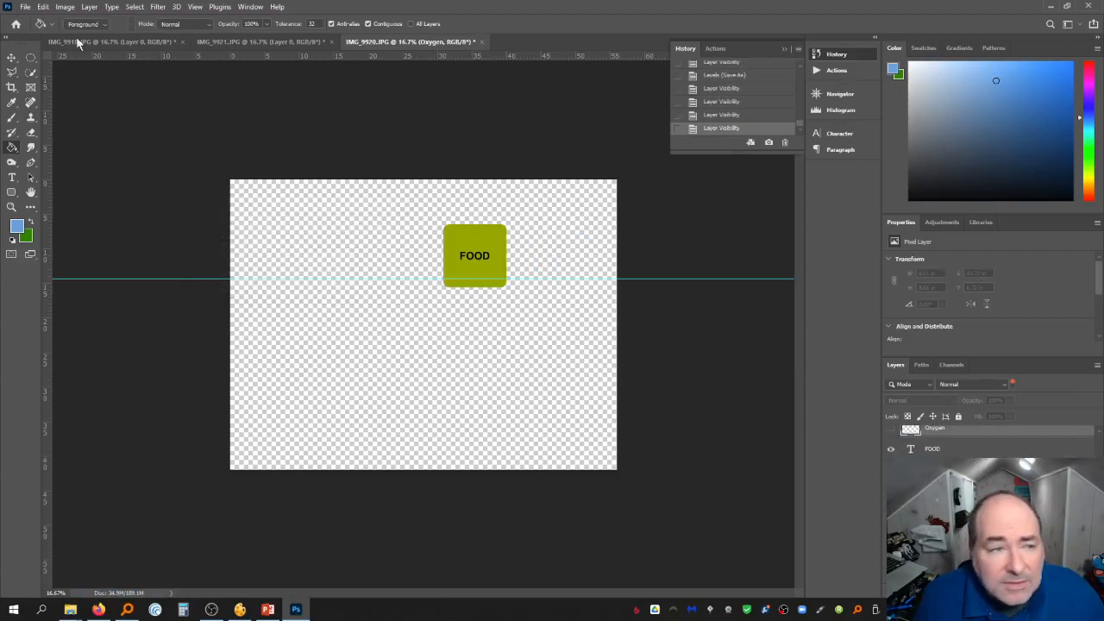
Save the Food tile as a PNG named food in the Circulation folder
{"action": "left_click", "coordinate": [25, 6]}
{"action": "left_click", "coordinate": [69, 145]}
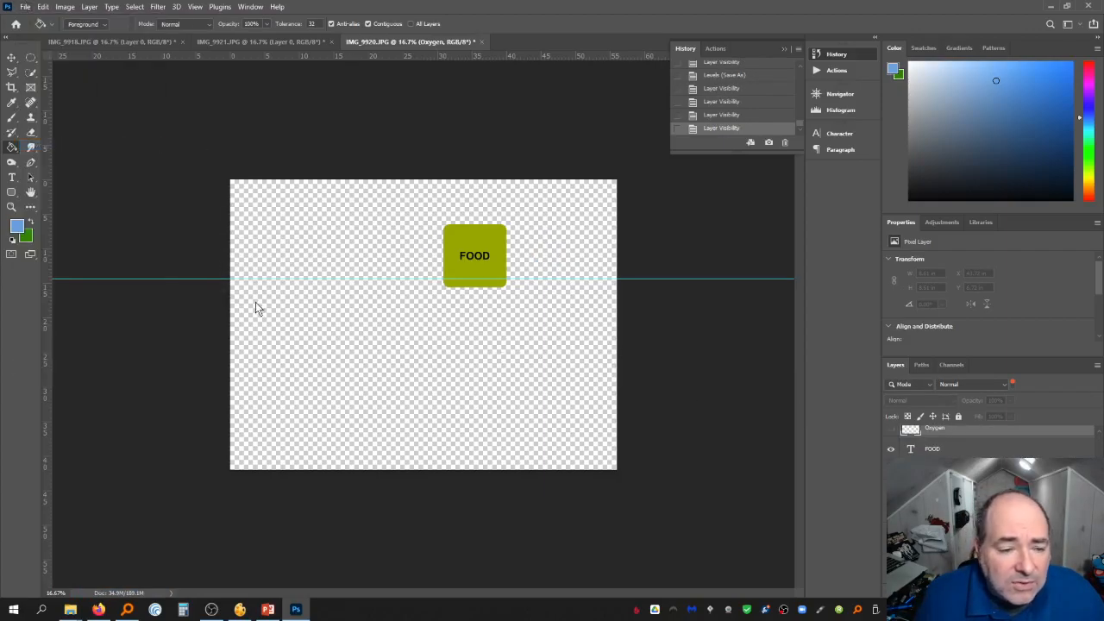
{"action": "left_click", "coordinate": [151, 214]}
{"action": "left_click", "coordinate": [150, 373]}
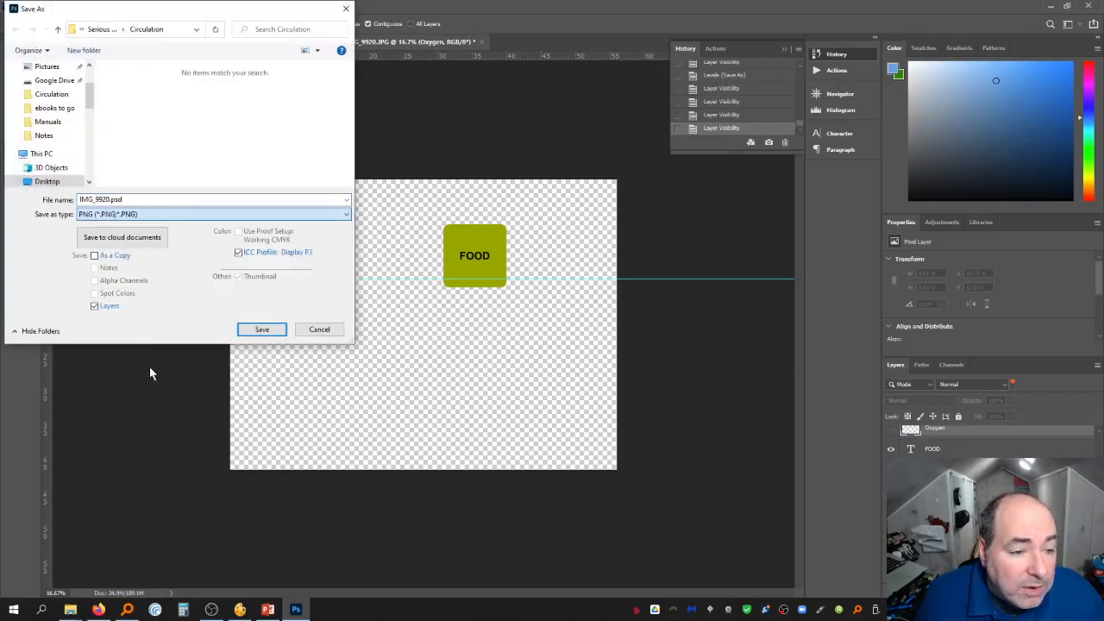
{"action": "left_click", "coordinate": [135, 201]}
{"action": "type", "text": "g"}
{"action": "key", "text": "BackSpace"}
{"action": "type", "text": "food"}
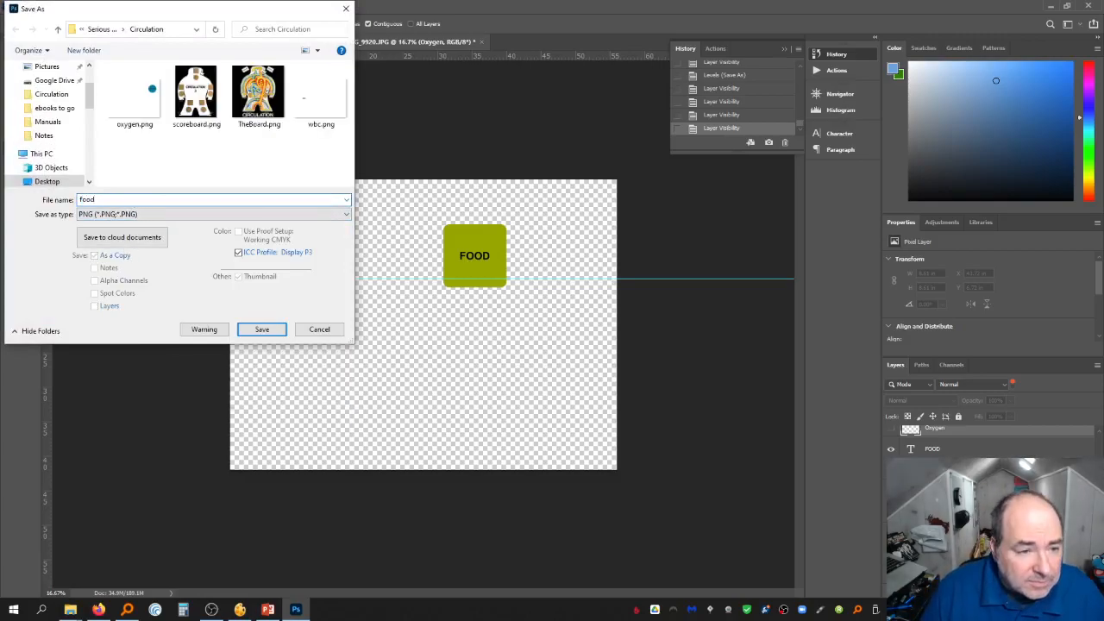
{"action": "key", "text": "Return"}
{"action": "key", "text": "Return"}
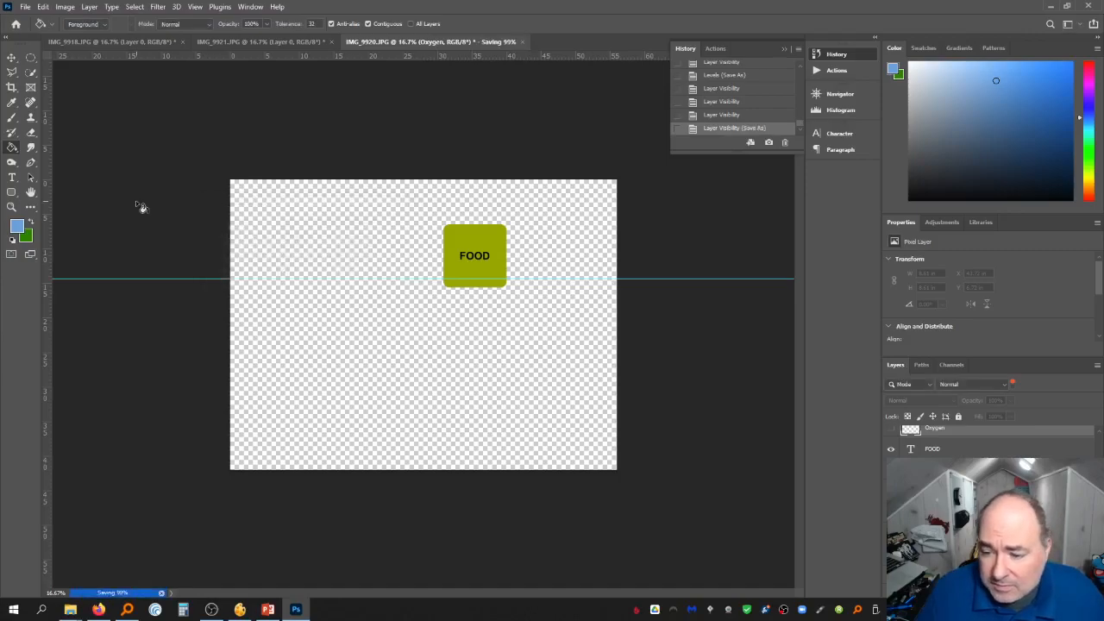
Hide the Food tile and save the Renal Waste tile as a PNG named renal
{"action": "left_click", "coordinate": [891, 449]}
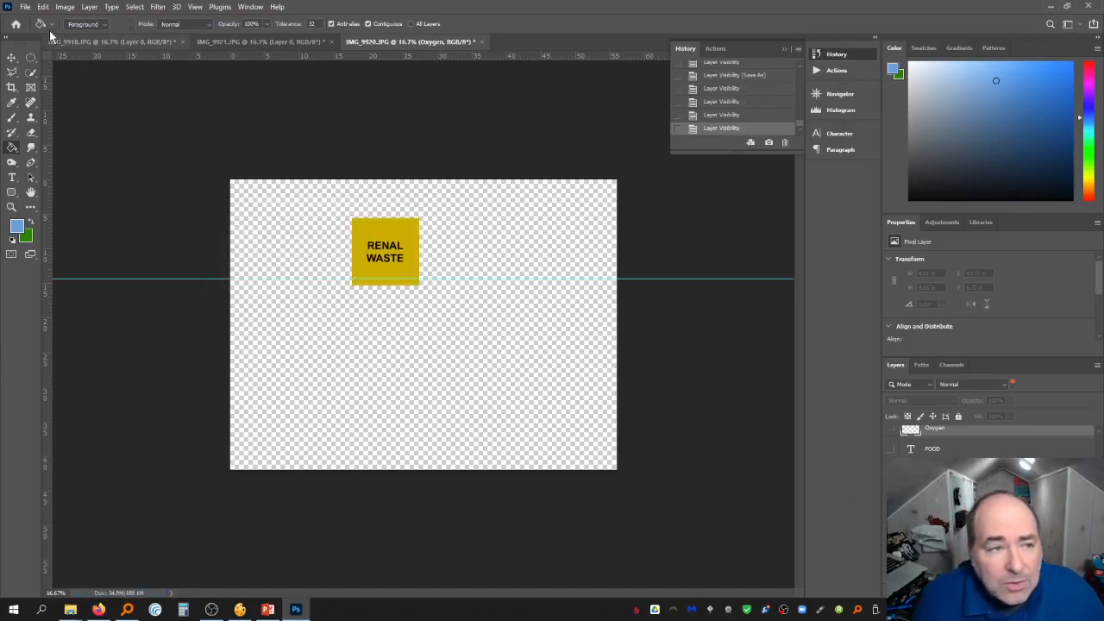
{"action": "left_click", "coordinate": [25, 6]}
{"action": "left_click", "coordinate": [54, 145]}
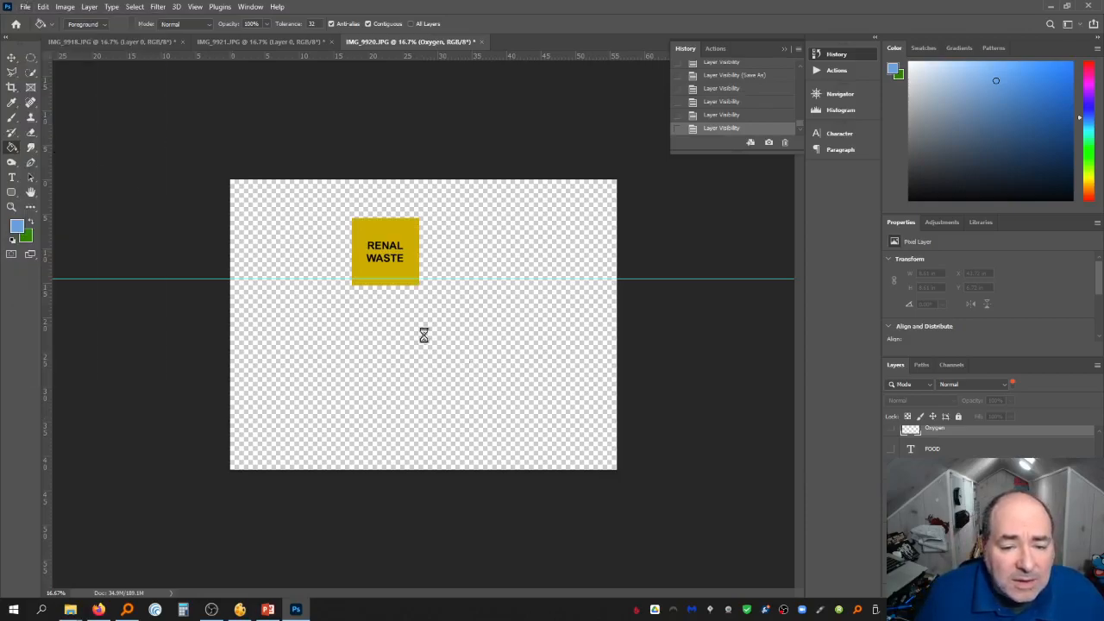
{"action": "left_click", "coordinate": [163, 214]}
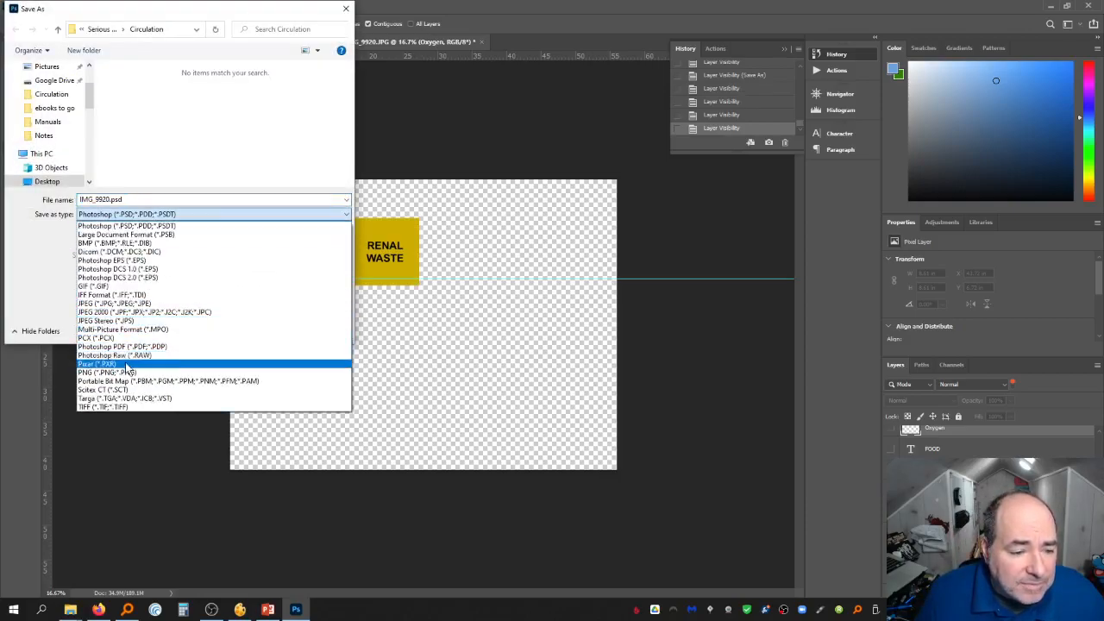
{"action": "left_click", "coordinate": [127, 372]}
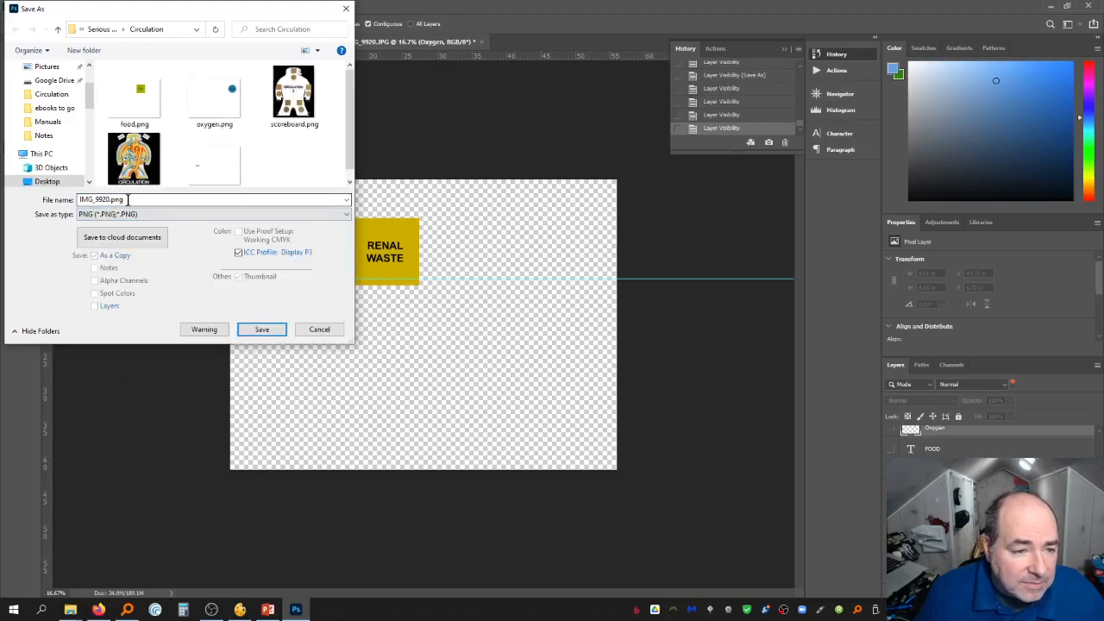
{"action": "double_click", "coordinate": [101, 199]}
{"action": "type", "text": "renal"}
{"action": "key", "text": "Return"}
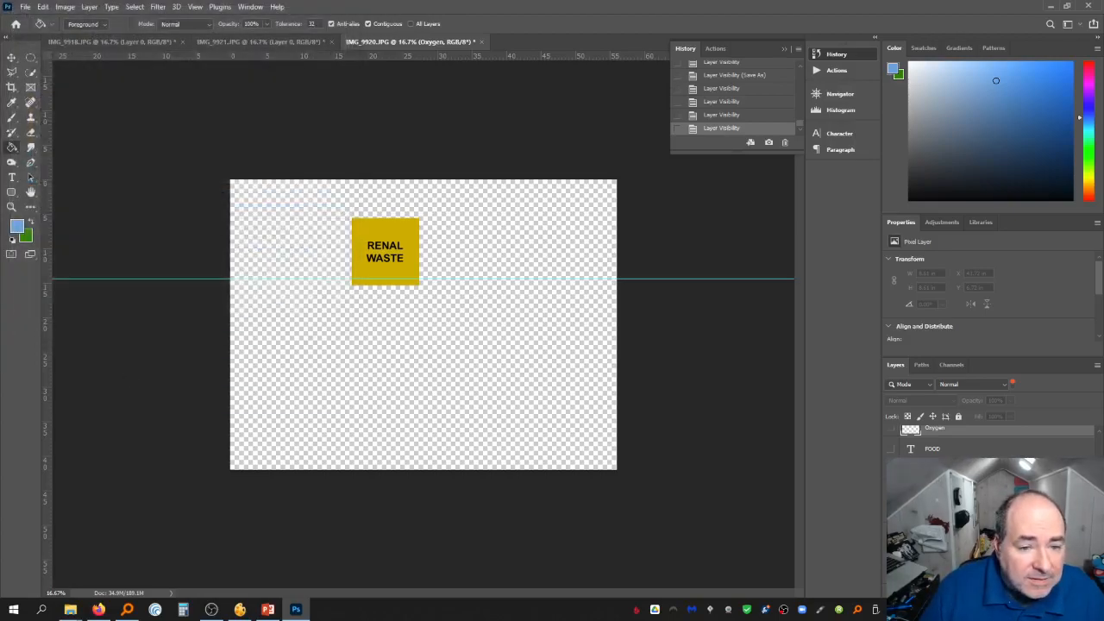
Show only the Gaseous Waste tile and save it as a PNG named gas in the Circulation folder
{"action": "key", "text": "Return"}
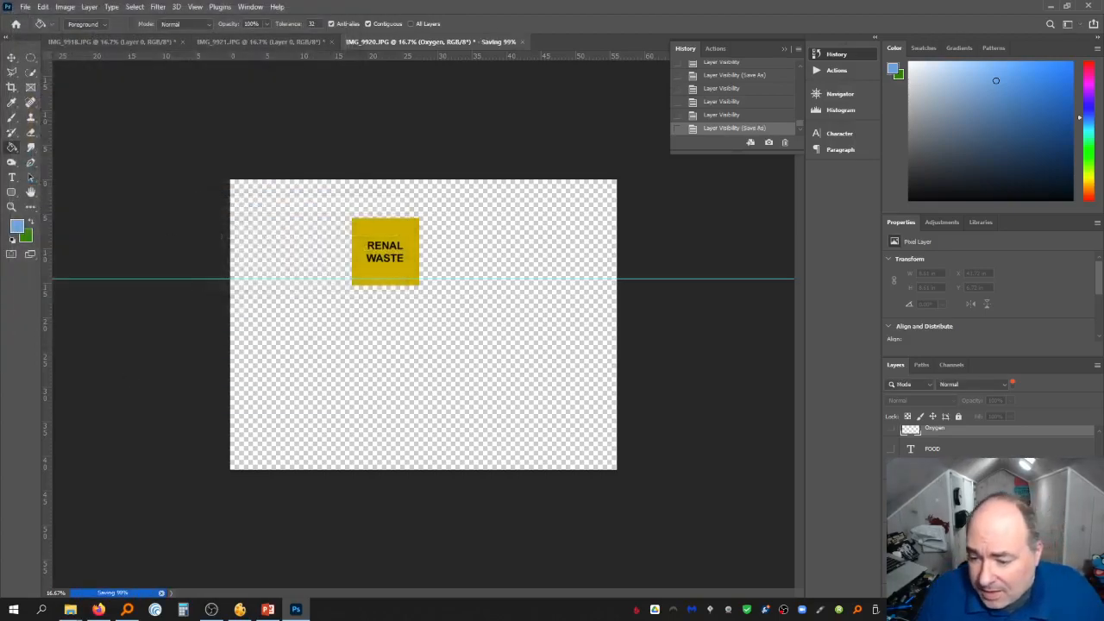
{"action": "left_click", "coordinate": [891, 512]}
{"action": "left_click", "coordinate": [891, 533]}
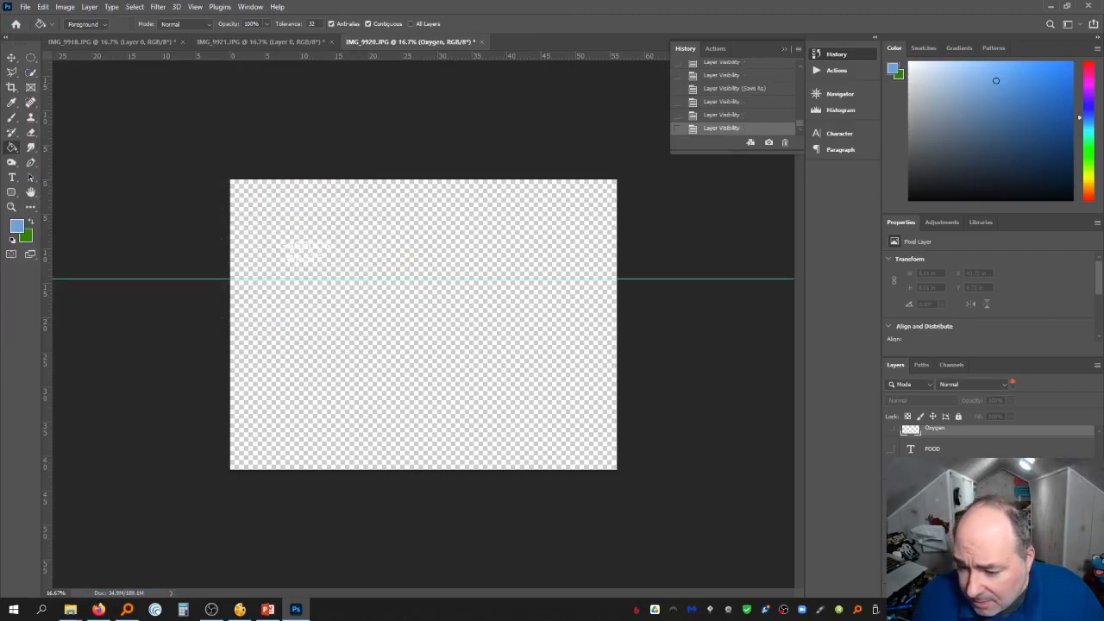
{"action": "left_click", "coordinate": [891, 555]}
{"action": "left_click", "coordinate": [25, 6]}
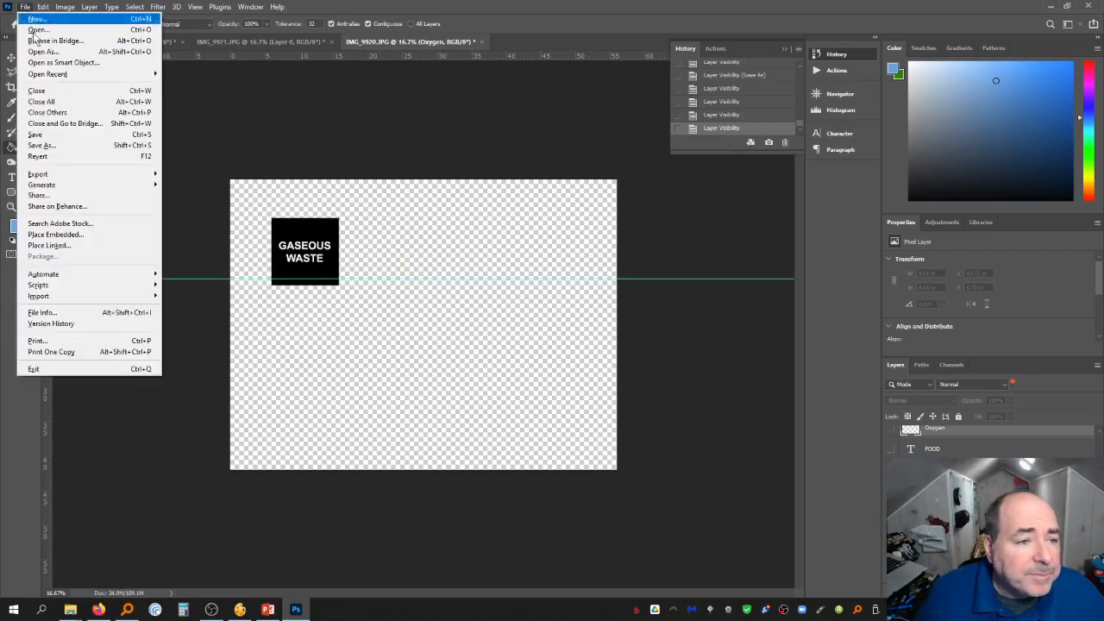
{"action": "left_click", "coordinate": [47, 142]}
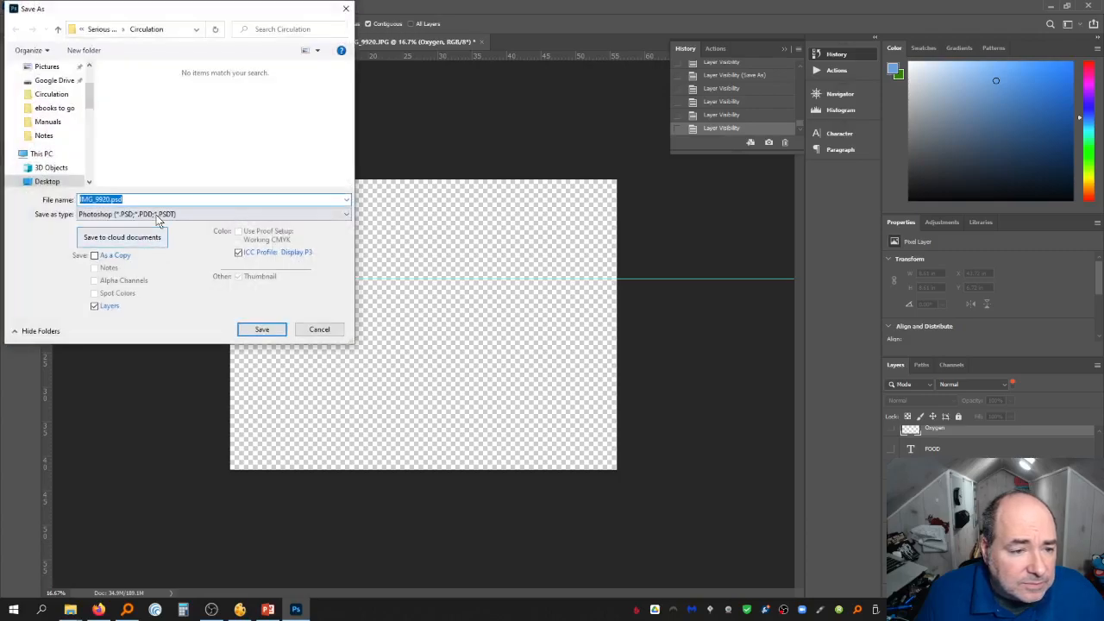
{"action": "left_click", "coordinate": [146, 214]}
{"action": "left_click", "coordinate": [144, 373]}
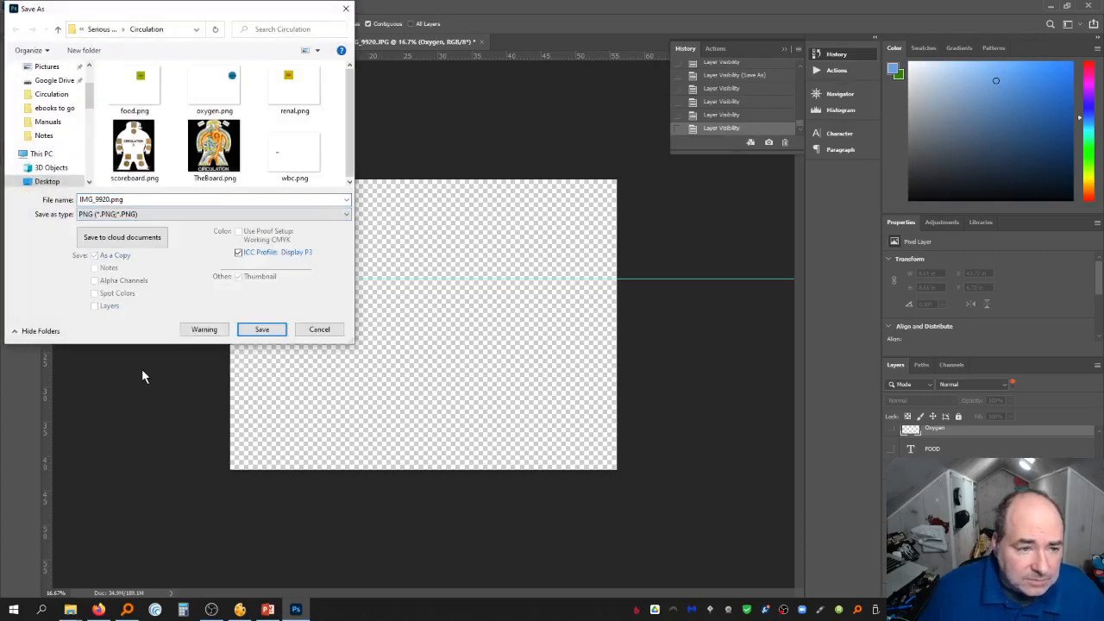
{"action": "left_click", "coordinate": [149, 201]}
{"action": "type", "text": "gas"}
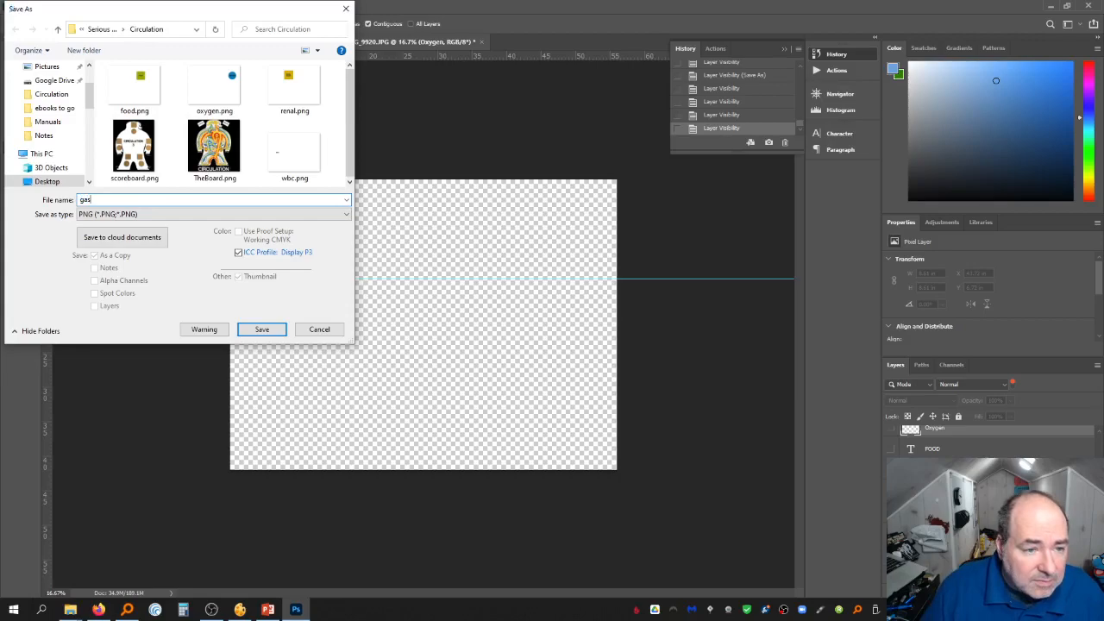
{"action": "key", "text": "Return"}
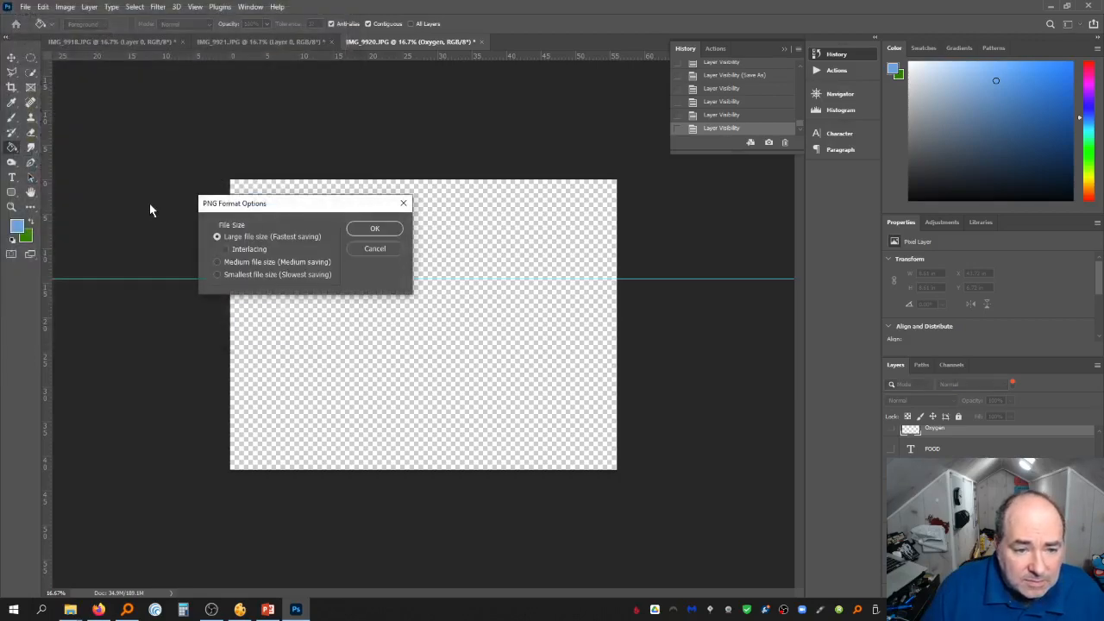
{"action": "key", "text": "Return"}
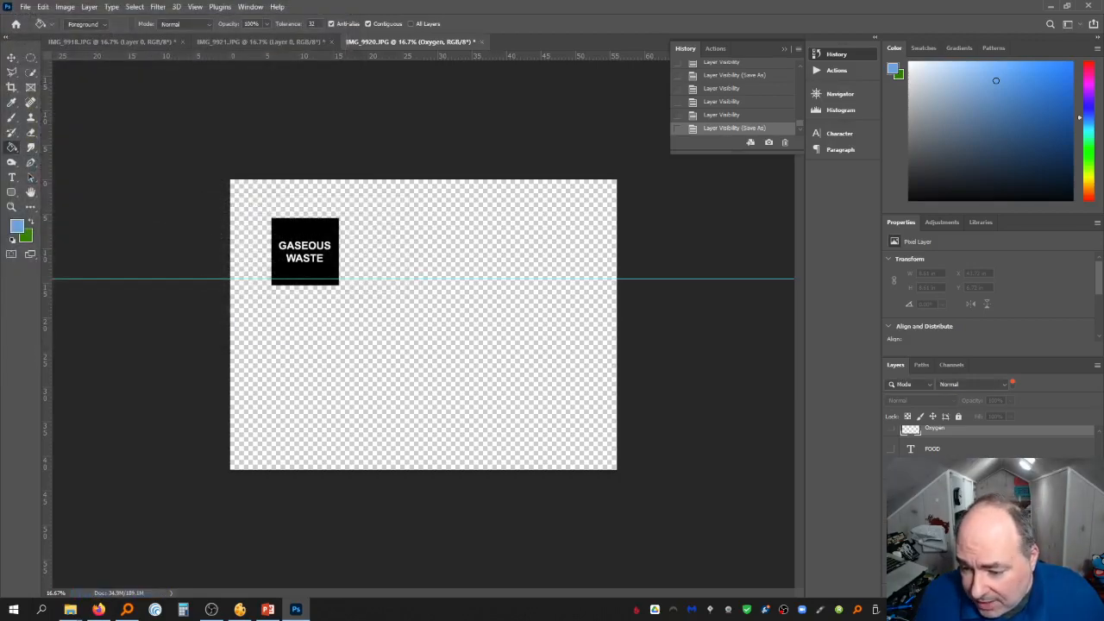
Turn all the tile layers and the original photo layer back on
{"action": "left_click", "coordinate": [891, 511]}
{"action": "left_click", "coordinate": [892, 532]}
{"action": "left_click", "coordinate": [891, 490]}
{"action": "left_click", "coordinate": [891, 469]}
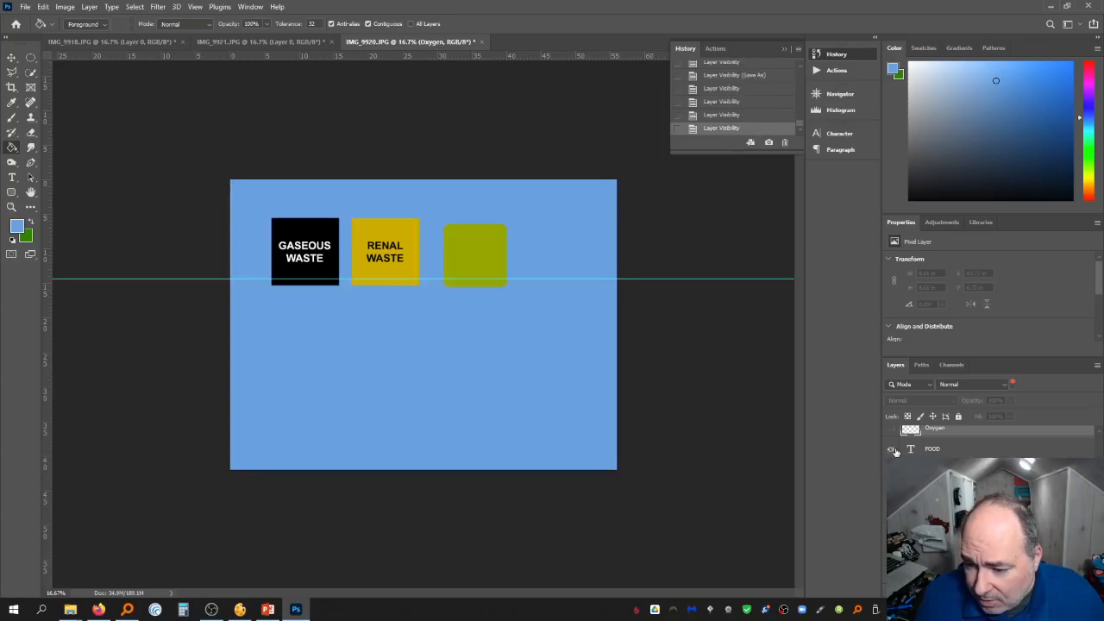
{"action": "left_click", "coordinate": [891, 449]}
{"action": "left_click", "coordinate": [891, 429]}
{"action": "scroll", "coordinate": [892, 431], "scroll_direction": "up", "scroll_amount": 2}
{"action": "left_click", "coordinate": [891, 497]}
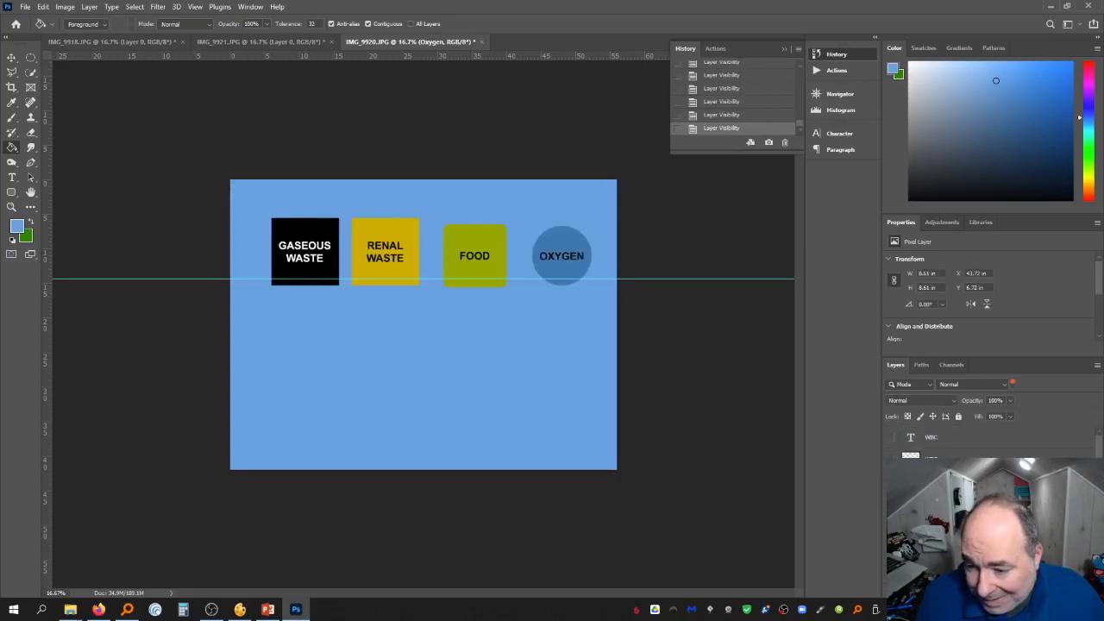
{"action": "left_click", "coordinate": [891, 478]}
{"action": "left_click", "coordinate": [892, 457]}
{"action": "left_click", "coordinate": [891, 437]}
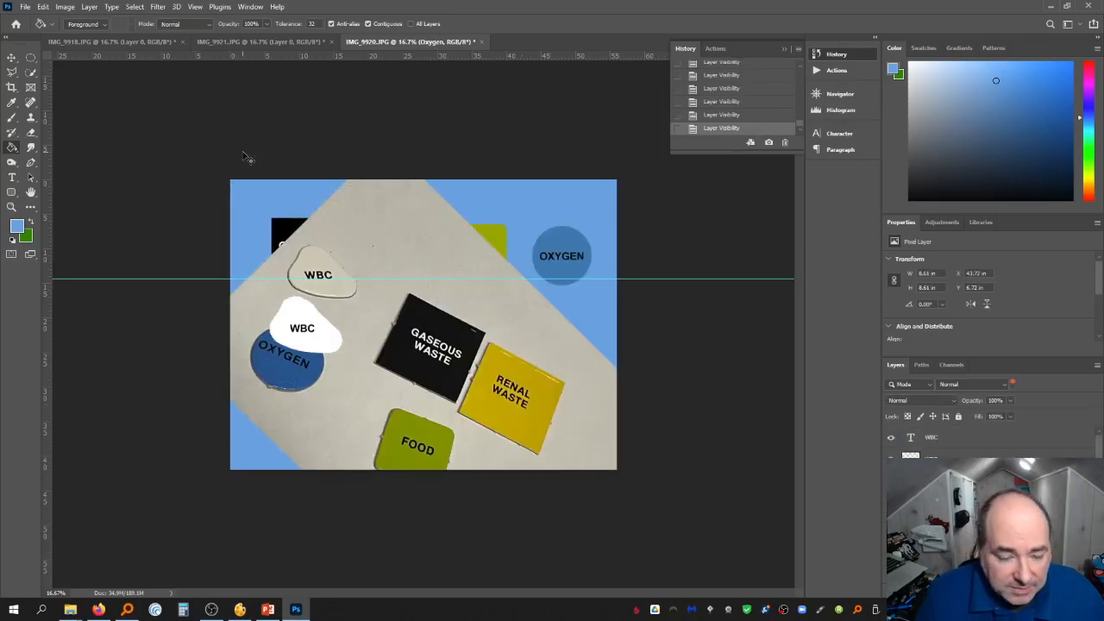
Save the layered document as a Photoshop file named gameparts with maximized compatibility
{"action": "key", "text": "ctrl+shift+s"}
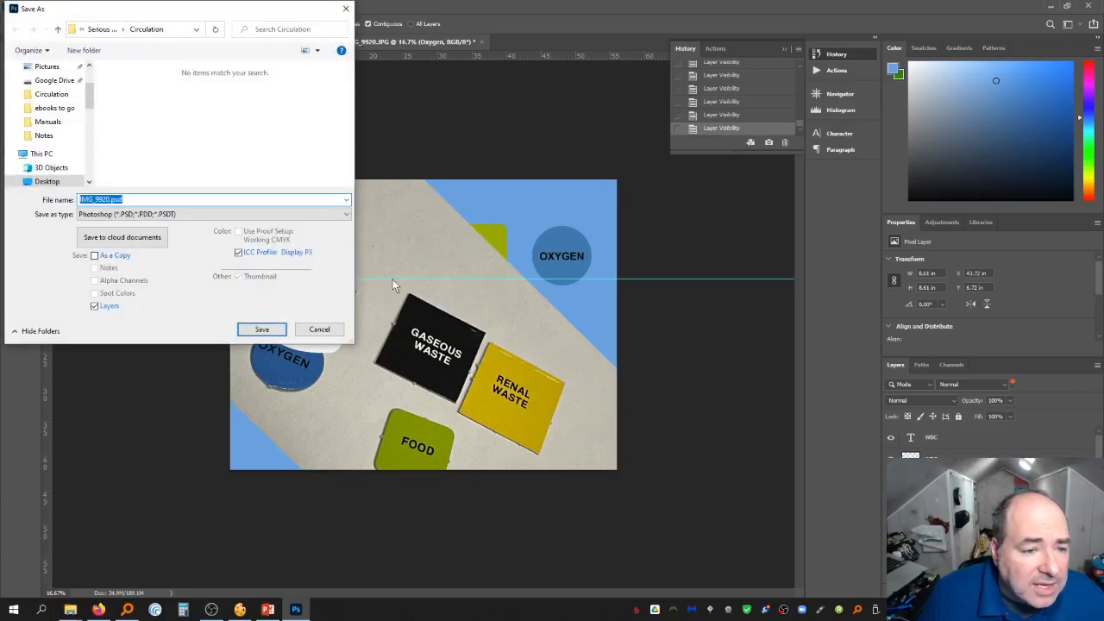
{"action": "type", "text": "gameparts"}
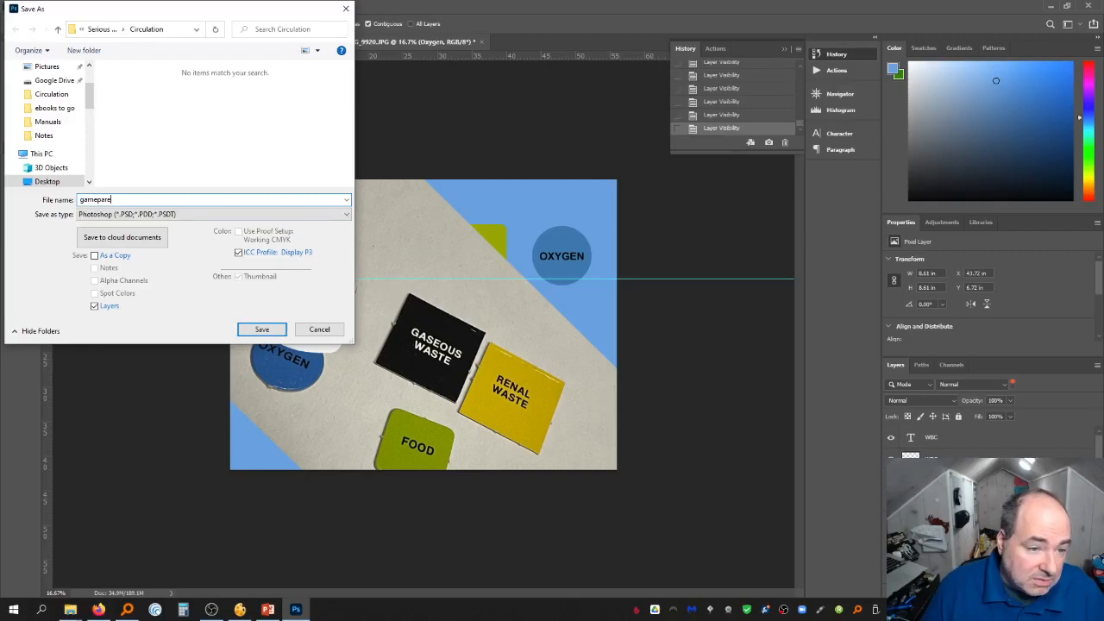
{"action": "key", "text": "Return"}
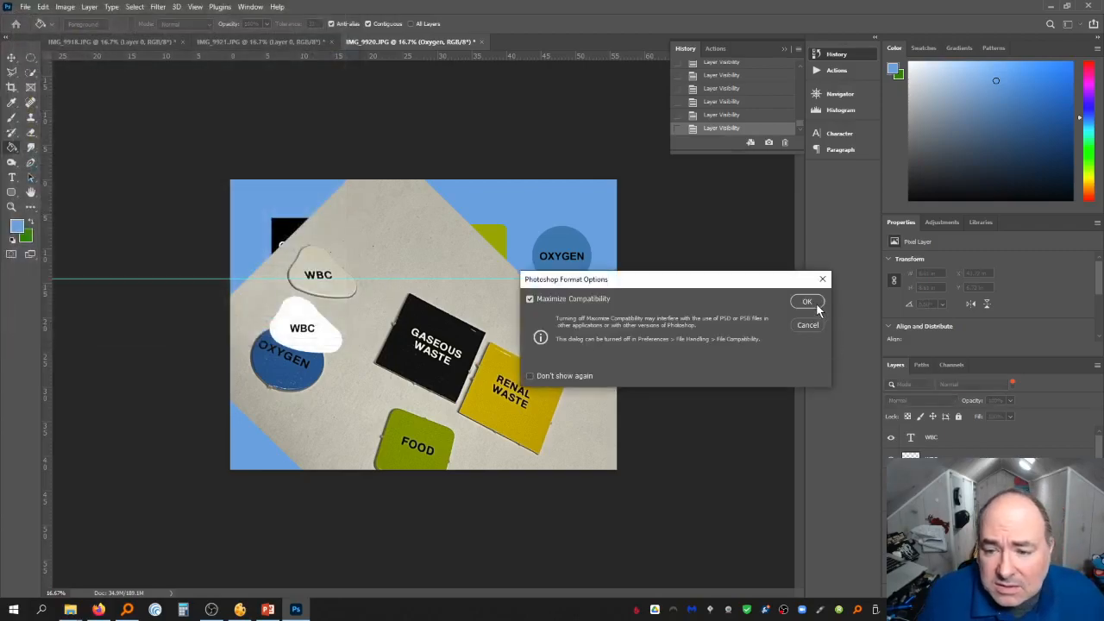
{"action": "left_click", "coordinate": [807, 302]}
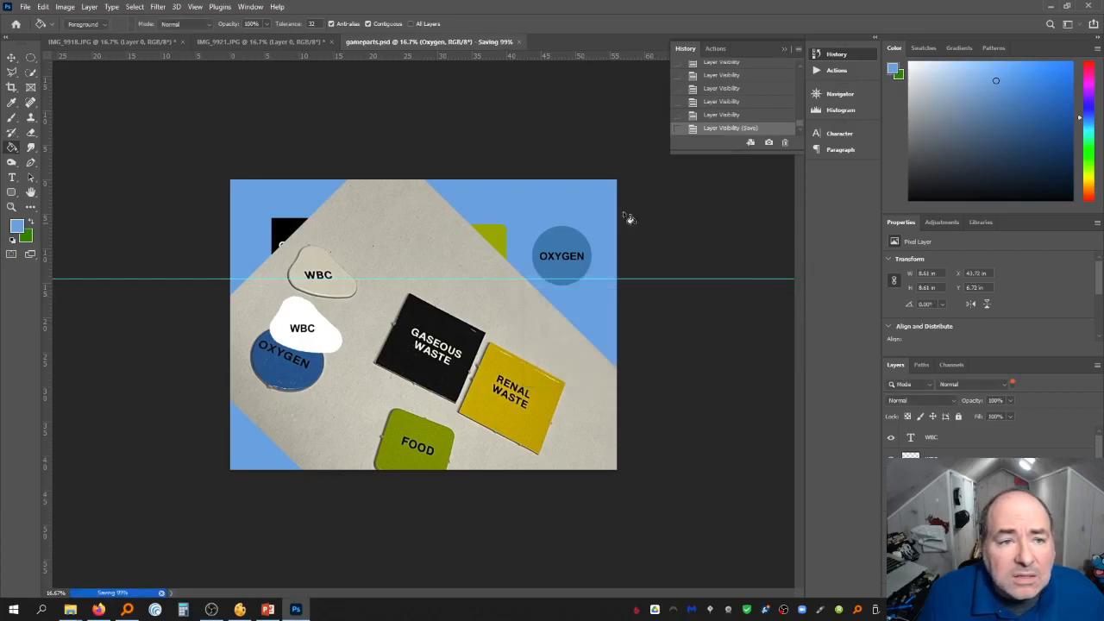
Close all open documents without saving changes to the other original photos
{"action": "key", "text": "ctrl+w"}
{"action": "key", "text": "ctrl+w"}
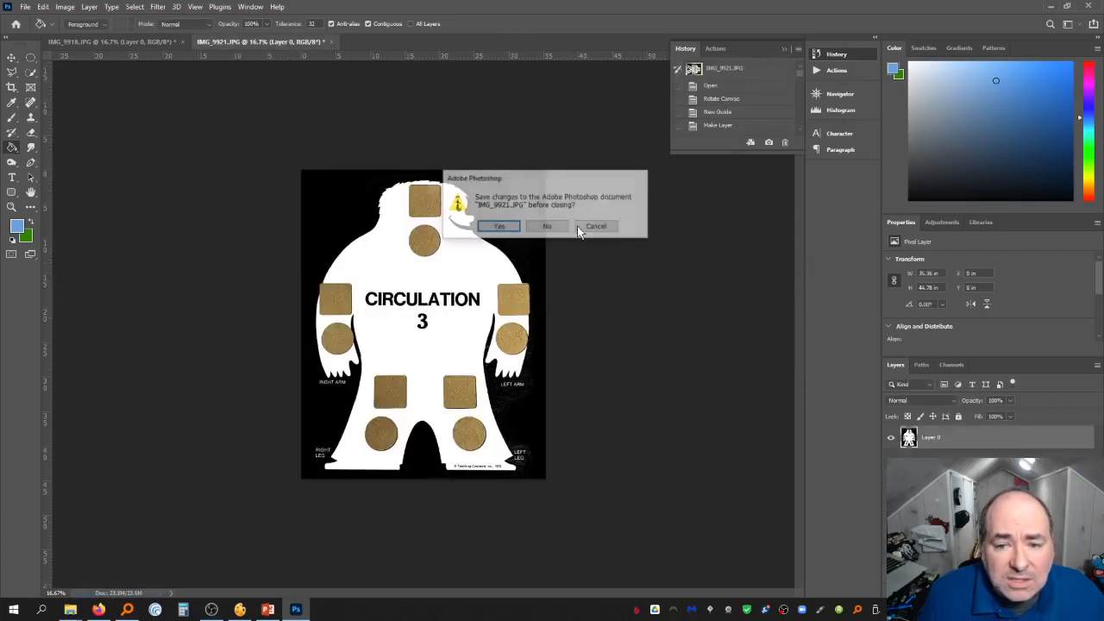
{"action": "left_click", "coordinate": [549, 227]}
{"action": "key", "text": "ctrl+w"}
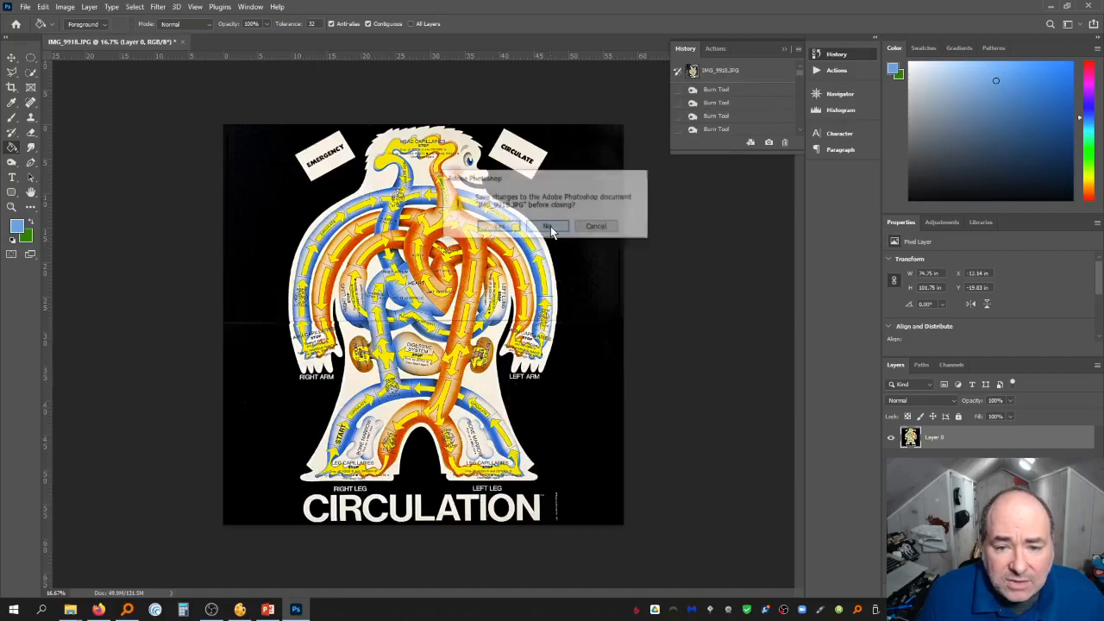
{"action": "left_click", "coordinate": [549, 227]}
Open the five tile PNGs from the Circulation folder in Photoshop
{"action": "mouse_move", "coordinate": [70, 610]}
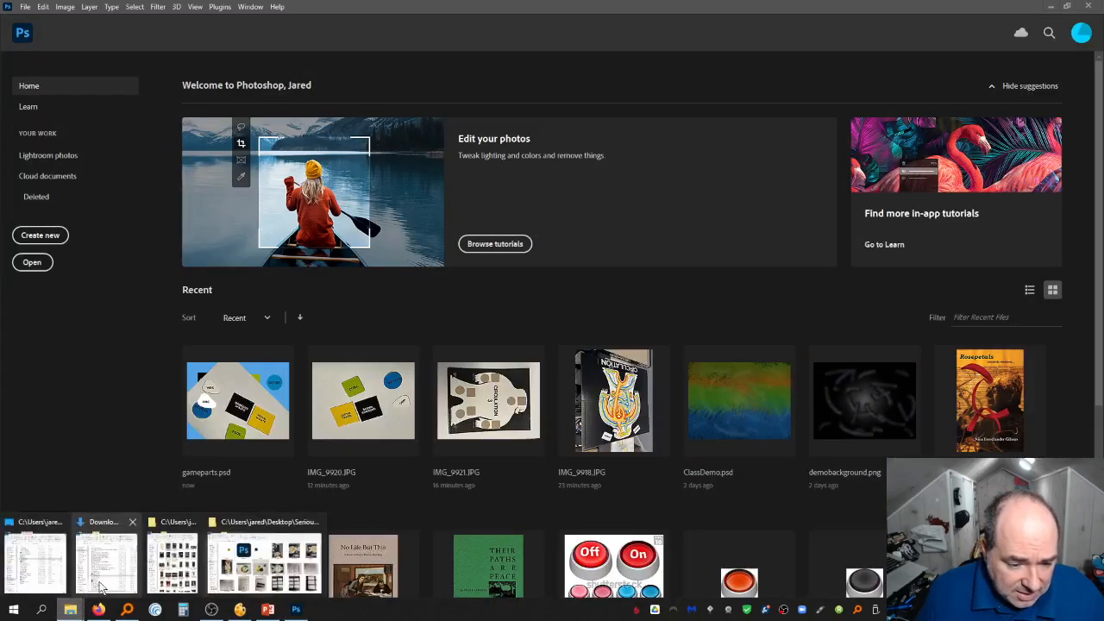
{"action": "left_click", "coordinate": [265, 559]}
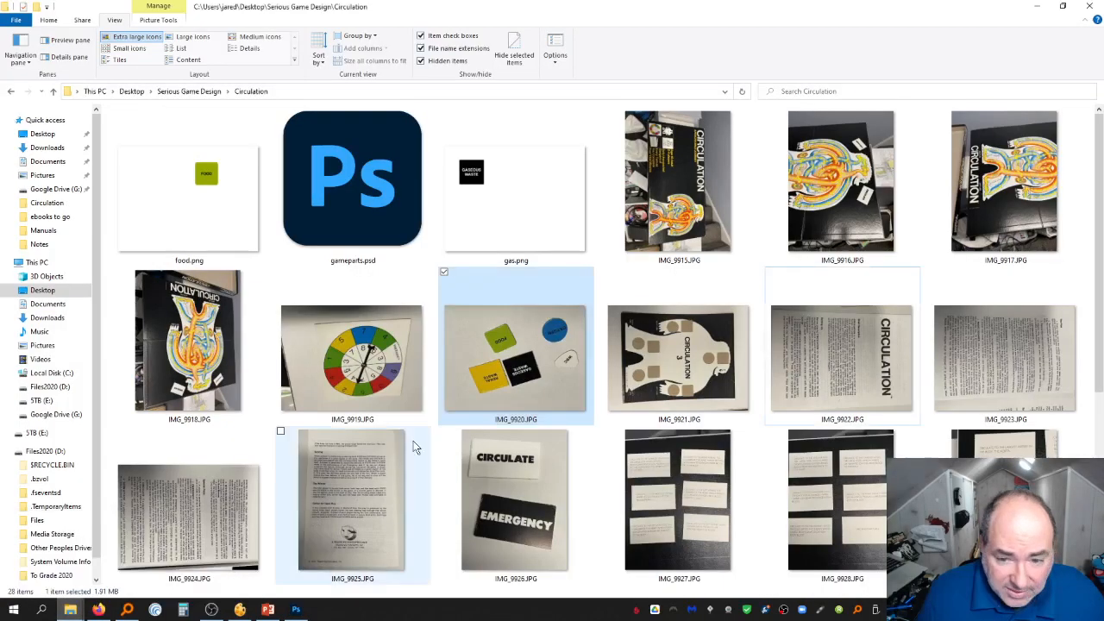
{"action": "left_click", "coordinate": [220, 205]}
{"action": "scroll", "coordinate": [529, 291], "scroll_direction": "down", "scroll_amount": 4}
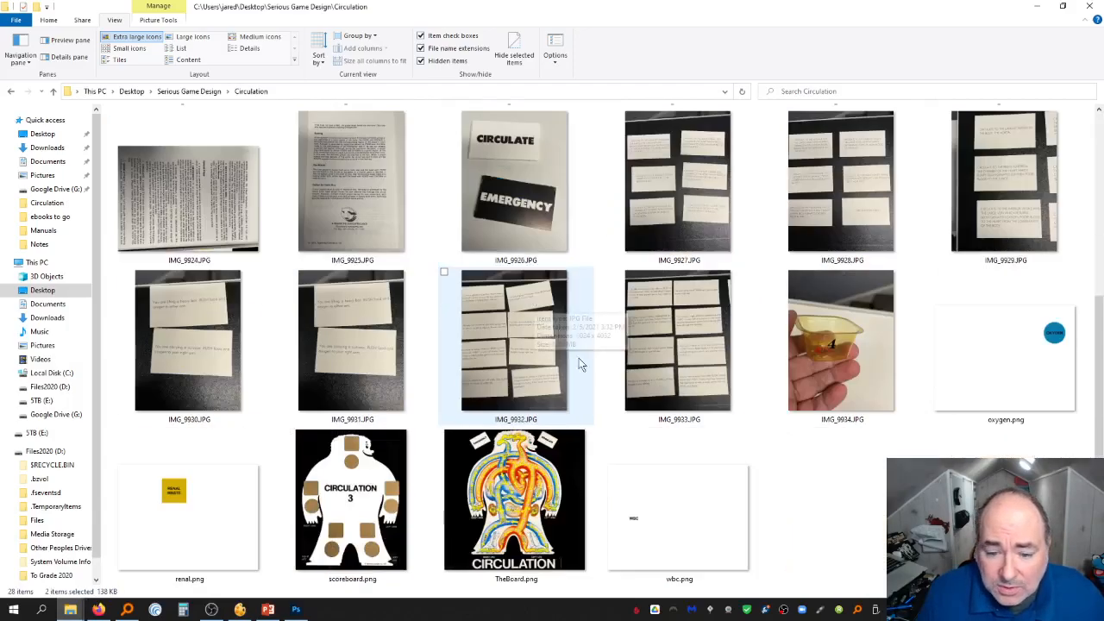
{"action": "left_click", "coordinate": [940, 366], "text": "ctrl"}
{"action": "left_click", "coordinate": [736, 487], "text": "ctrl"}
{"action": "left_click", "coordinate": [183, 487], "text": "ctrl"}
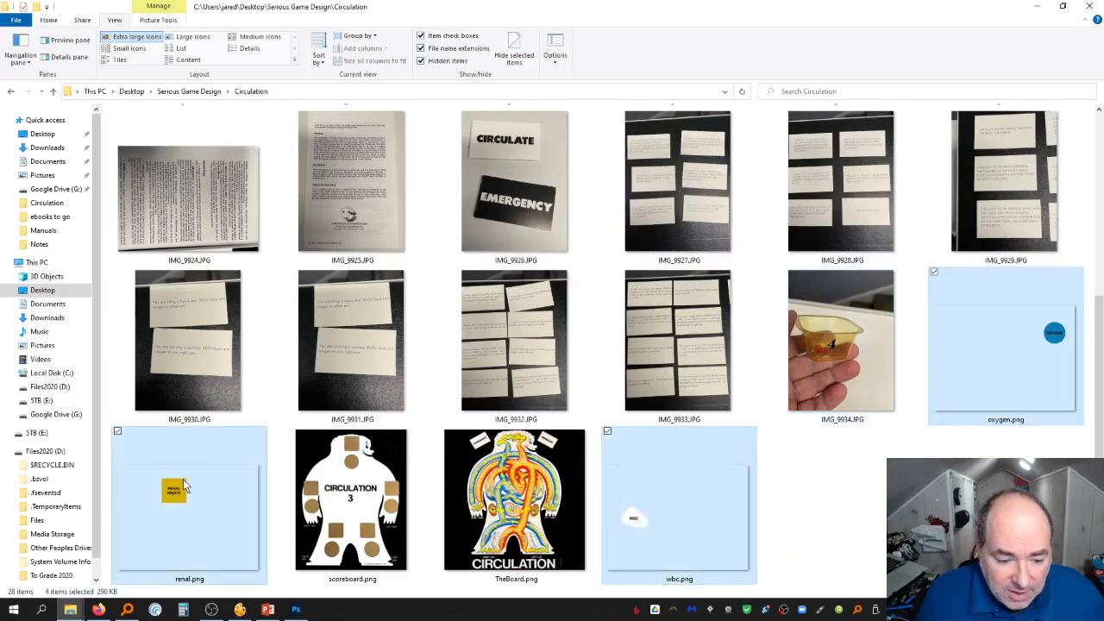
{"action": "left_click_drag", "start_coordinate": [204, 505], "coordinate": [301, 443]}
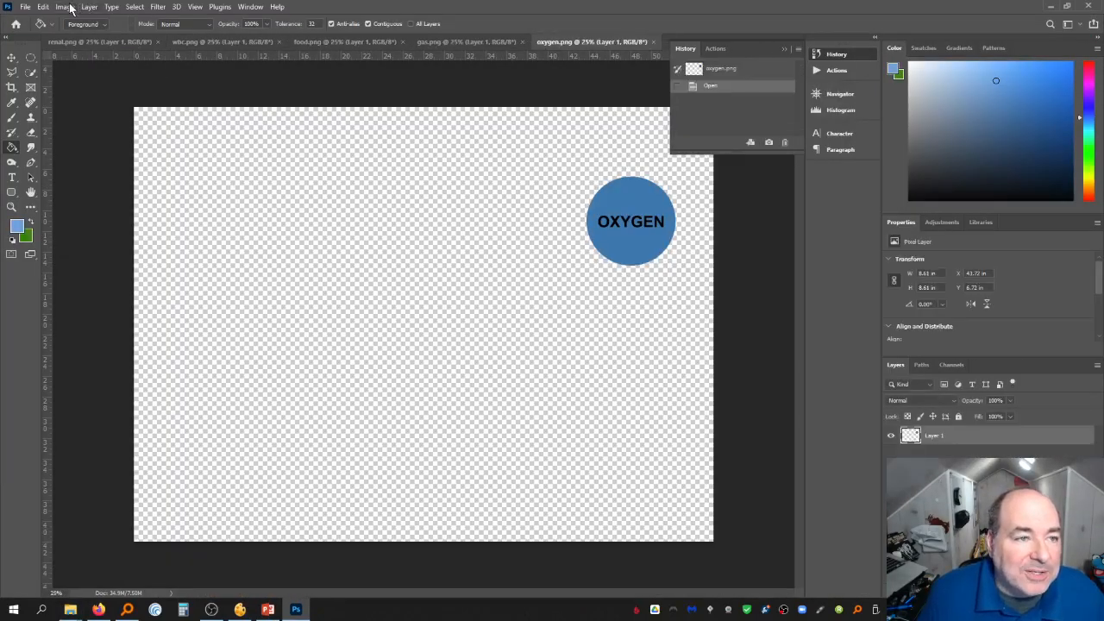
Trim away the transparent pixels around the oxygen tile, then save and close it
{"action": "left_click", "coordinate": [70, 8]}
{"action": "left_click", "coordinate": [101, 140]}
{"action": "key", "text": "Return"}
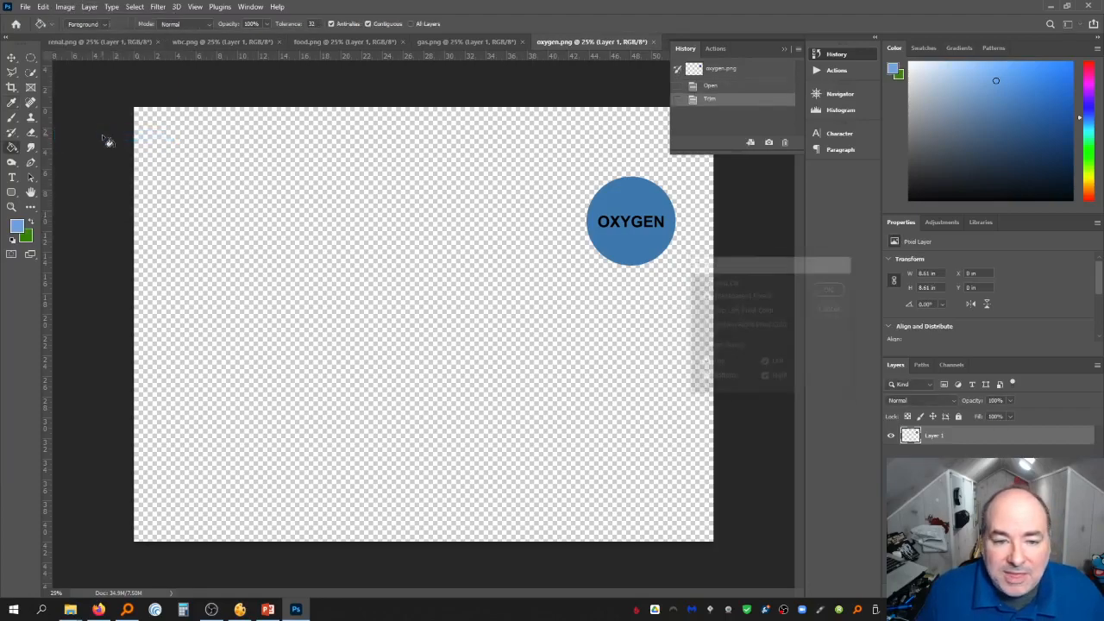
{"action": "key", "text": "ctrl+s"}
{"action": "key", "text": "ctrl+w"}
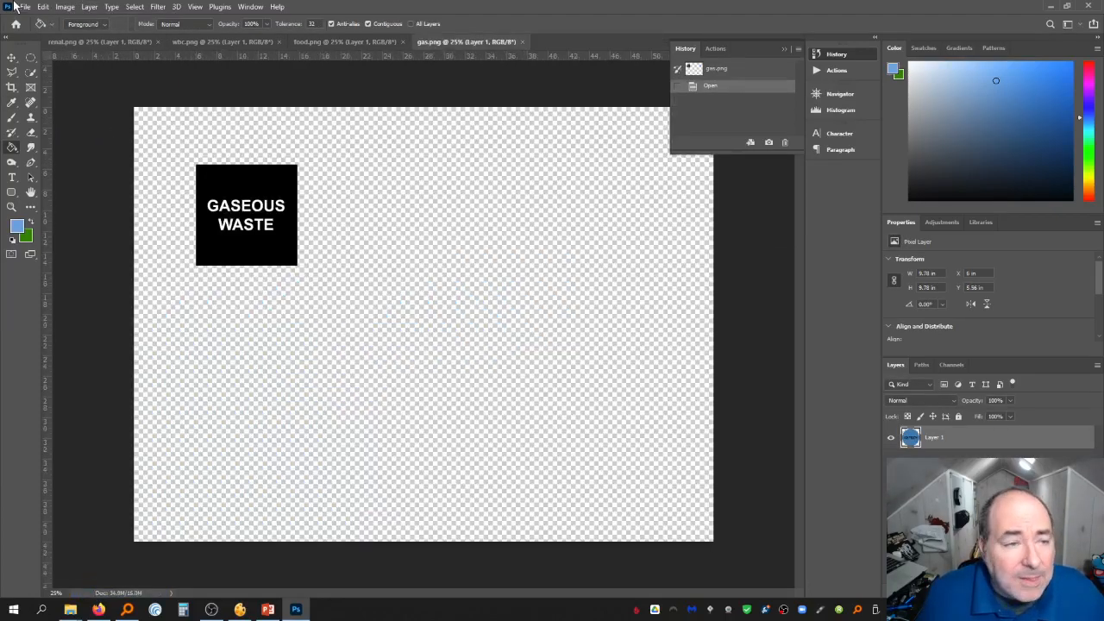
Trim away the transparent pixels around the gas tile, then save and close it
{"action": "left_click", "coordinate": [65, 7]}
{"action": "left_click", "coordinate": [94, 136]}
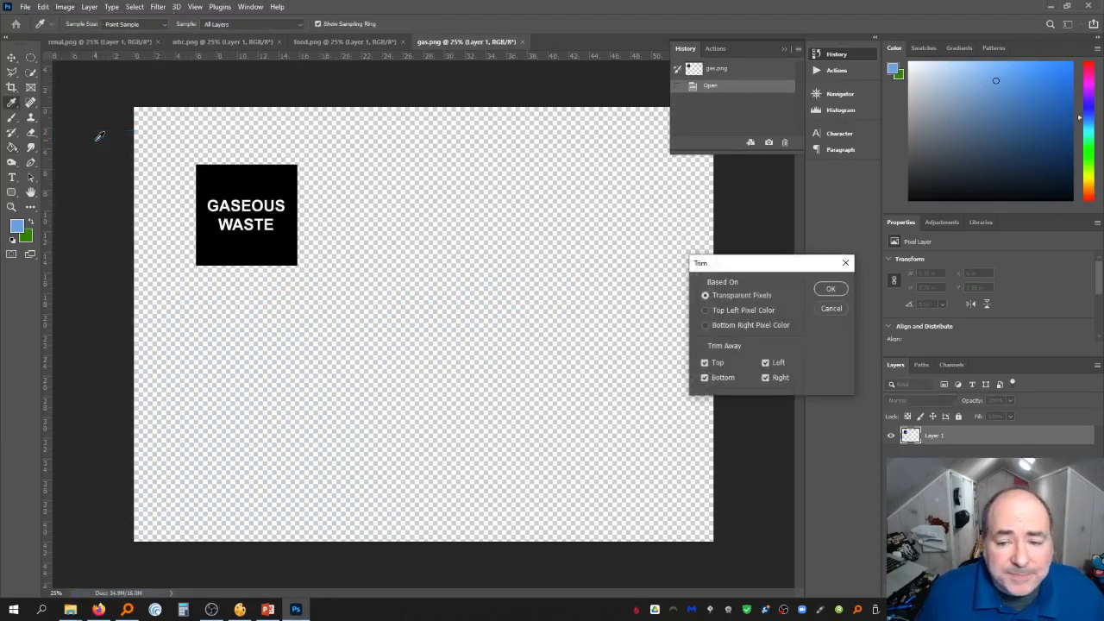
{"action": "key", "text": "Return"}
{"action": "key", "text": "ctrl+s"}
{"action": "key", "text": "ctrl+w"}
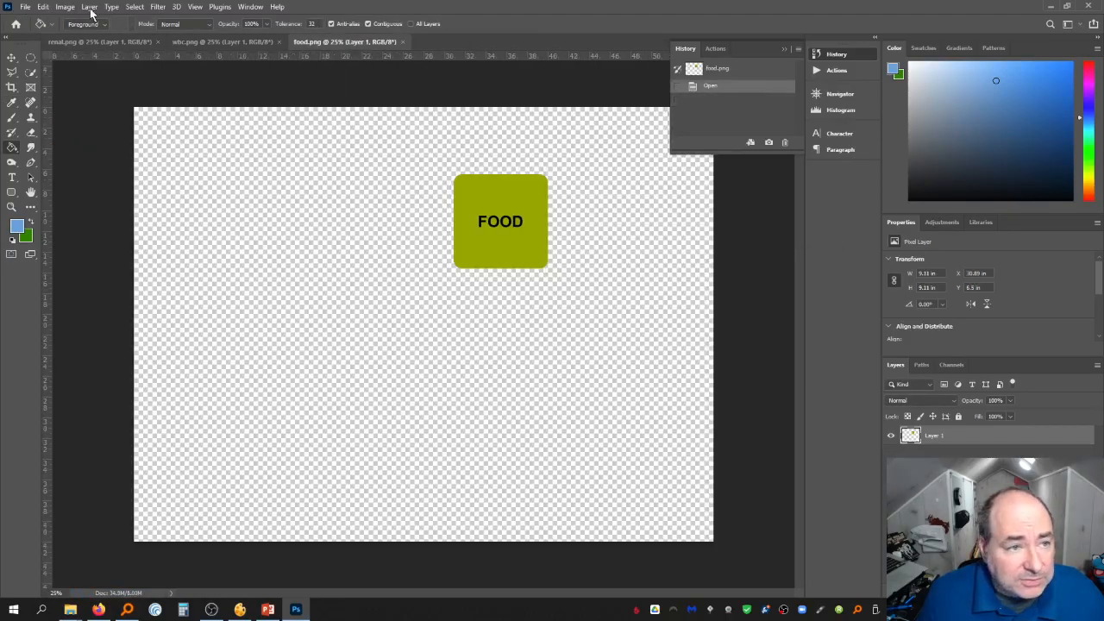
Trim away the transparent pixels around the food tile, then save and close it
{"action": "left_click", "coordinate": [65, 7]}
{"action": "left_click", "coordinate": [90, 136]}
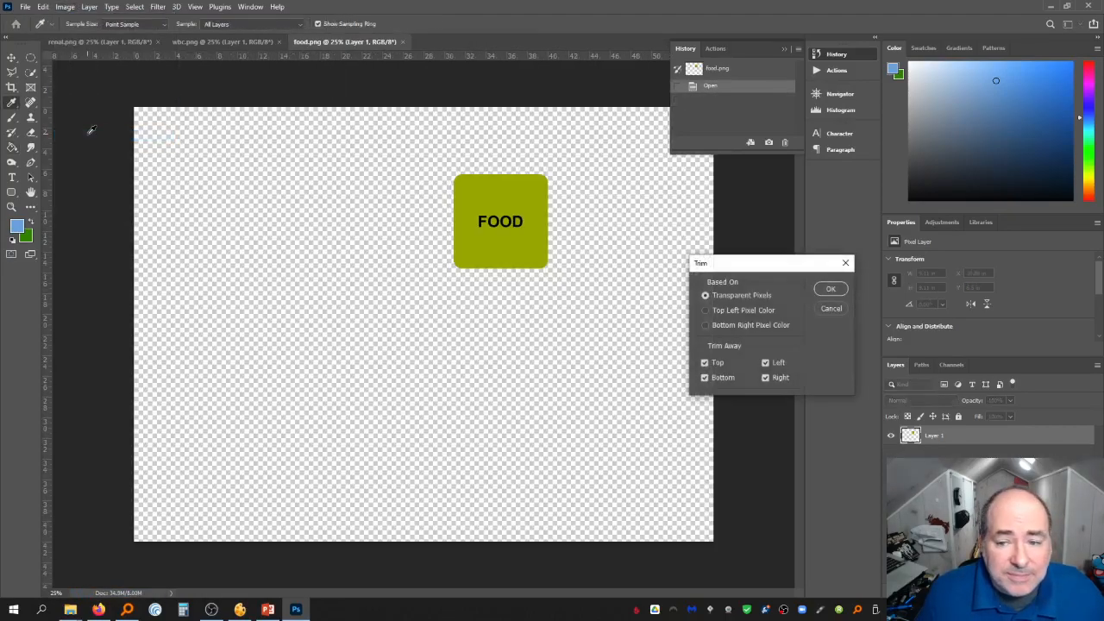
{"action": "key", "text": "Return"}
{"action": "key", "text": "ctrl+s"}
{"action": "key", "text": "ctrl+w"}
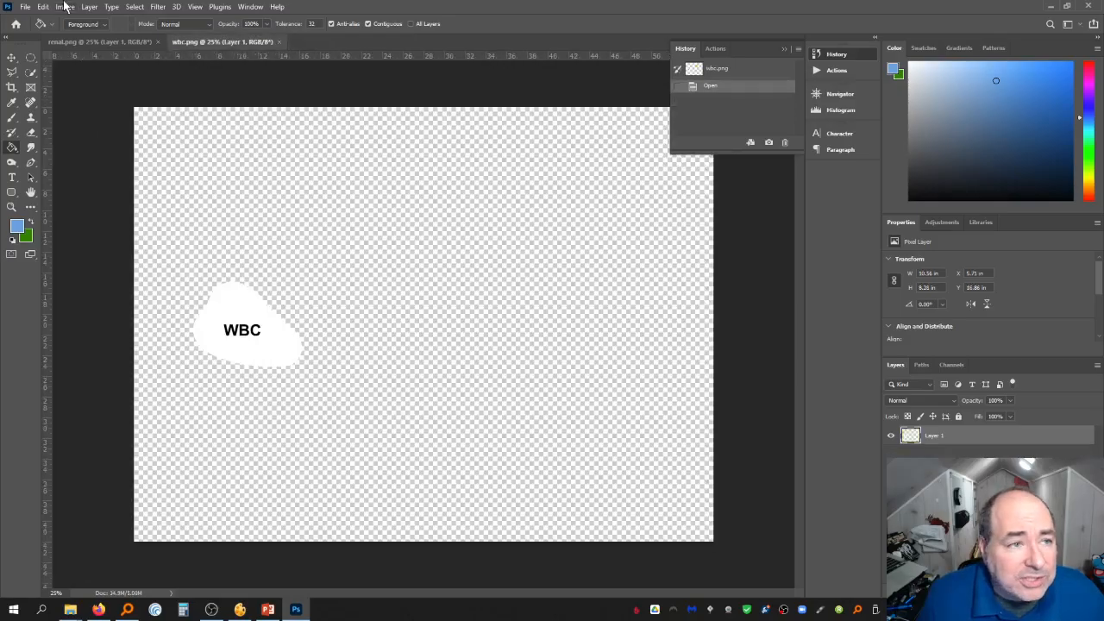
Trim away the transparent pixels around the WBC tile, then save and close it
{"action": "left_click", "coordinate": [66, 7]}
{"action": "left_click", "coordinate": [87, 137]}
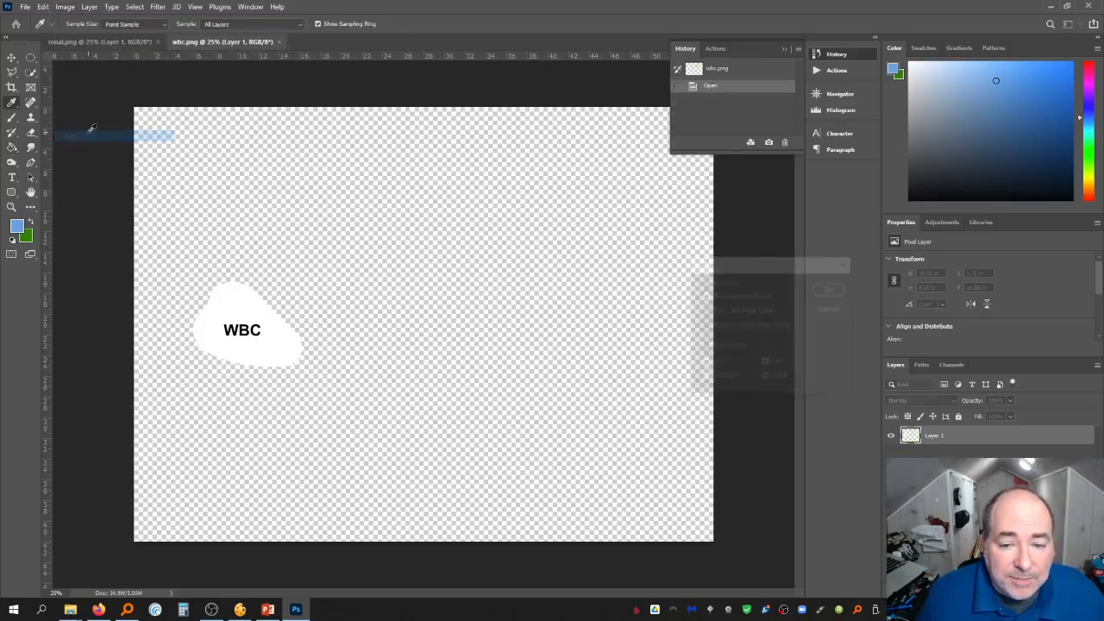
{"action": "key", "text": "Return"}
{"action": "key", "text": "ctrl+s"}
{"action": "key", "text": "ctrl+w"}
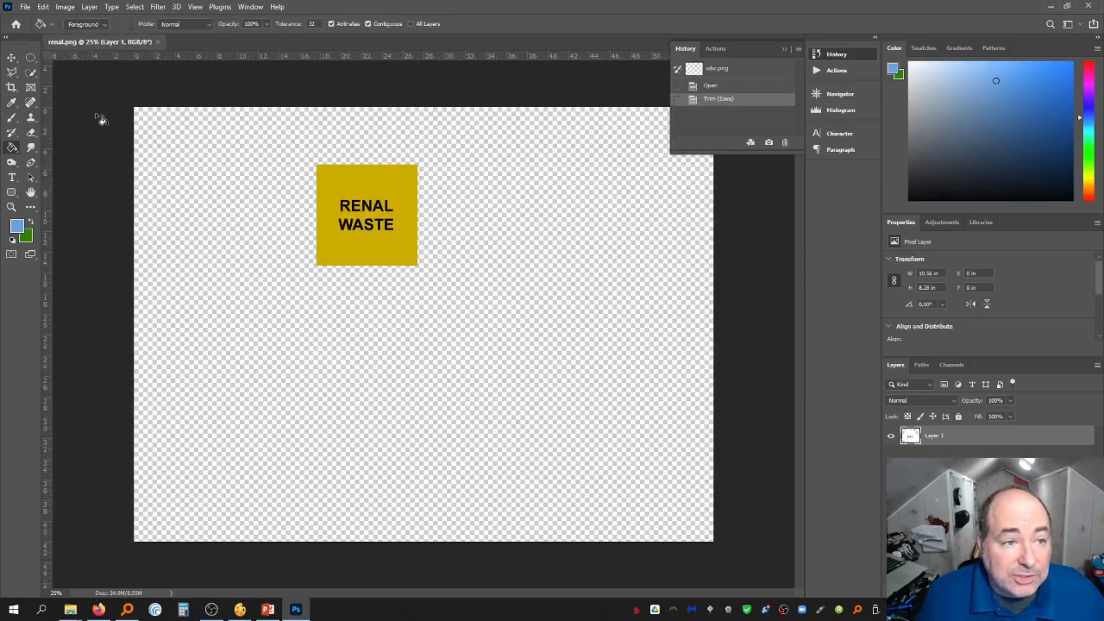
Trim away the transparent pixels around the renal tile, then save and close it
{"action": "left_click", "coordinate": [66, 6]}
{"action": "left_click", "coordinate": [86, 137]}
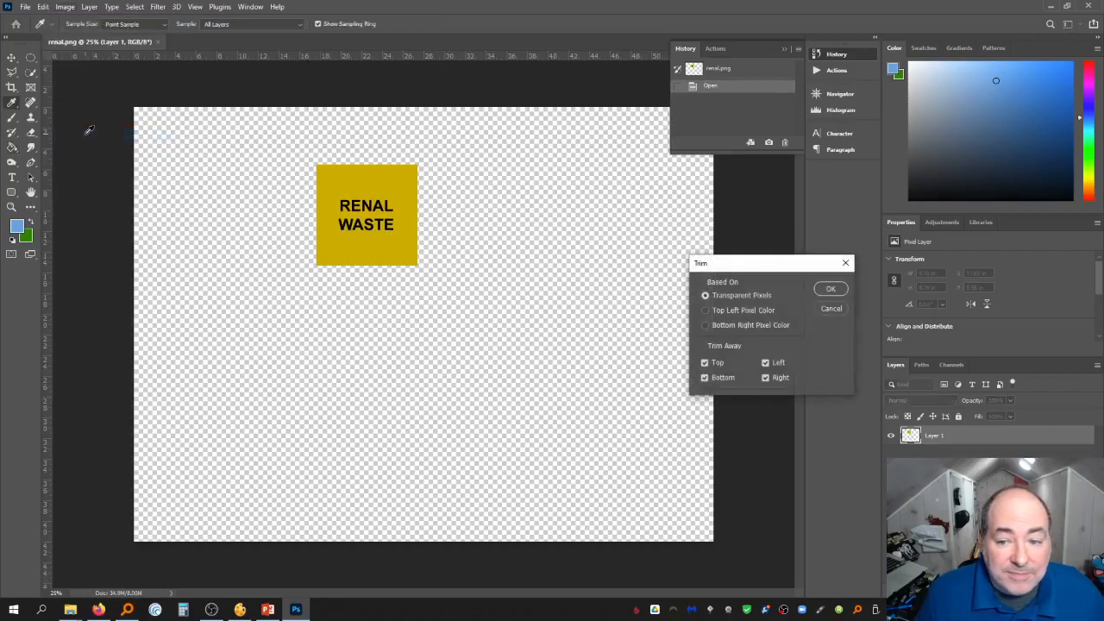
{"action": "key", "text": "Return"}
{"action": "key", "text": "ctrl+s"}
{"action": "key", "text": "ctrl+w"}
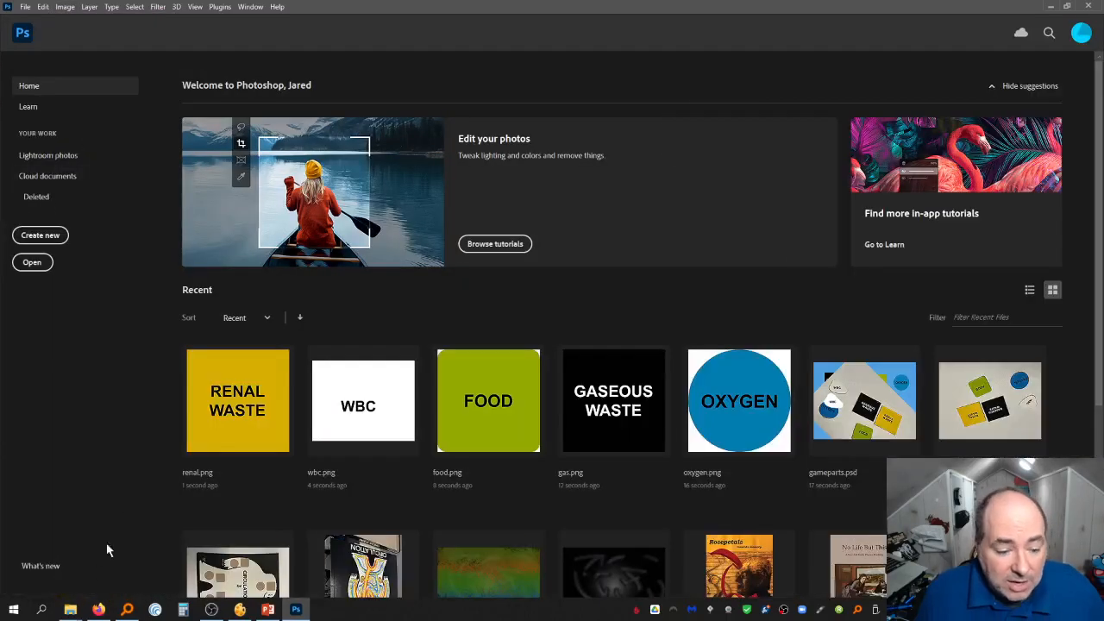
Browse the Circulation folder to review the trimmed tile PNGs
{"action": "mouse_move", "coordinate": [70, 610]}
{"action": "left_click", "coordinate": [242, 569]}
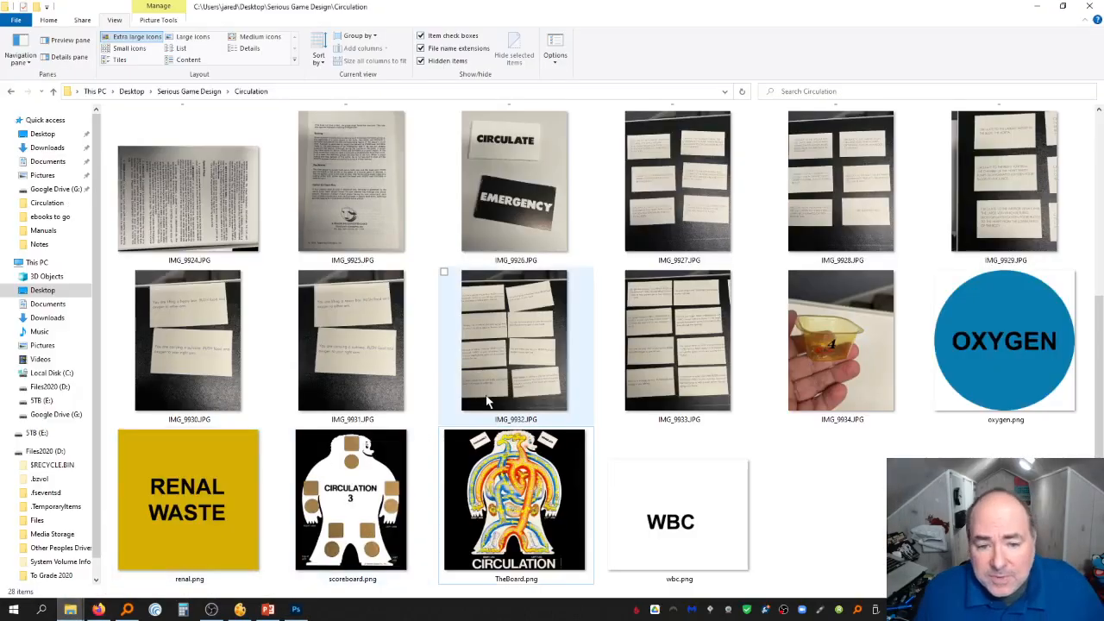
{"action": "scroll", "coordinate": [487, 401], "scroll_direction": "up", "scroll_amount": 4}
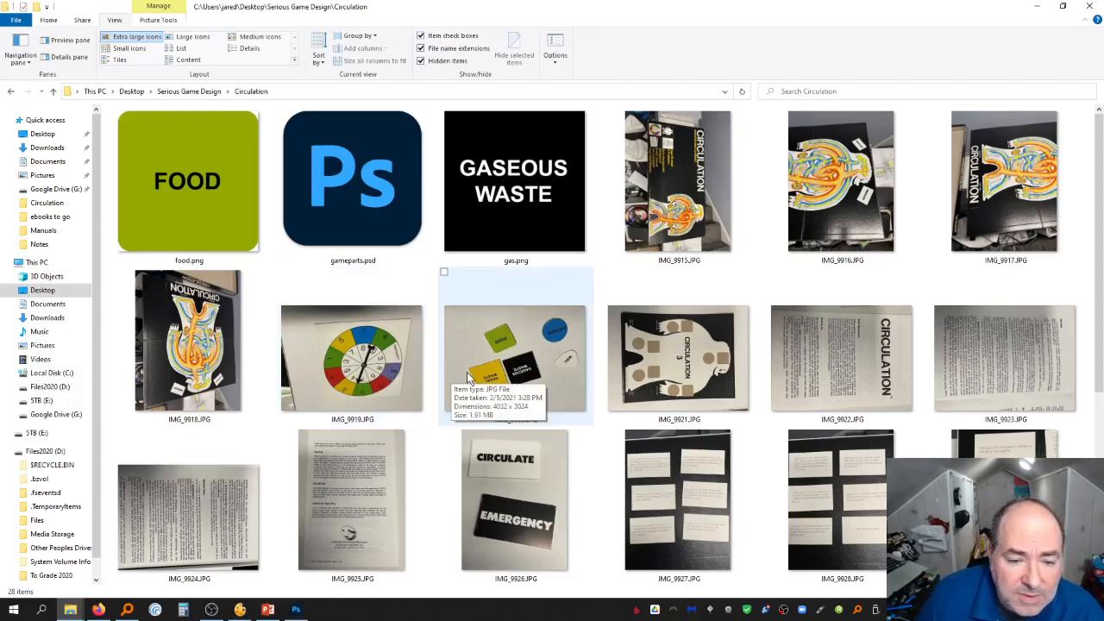
{"action": "scroll", "coordinate": [549, 379], "scroll_direction": "down", "scroll_amount": 4}
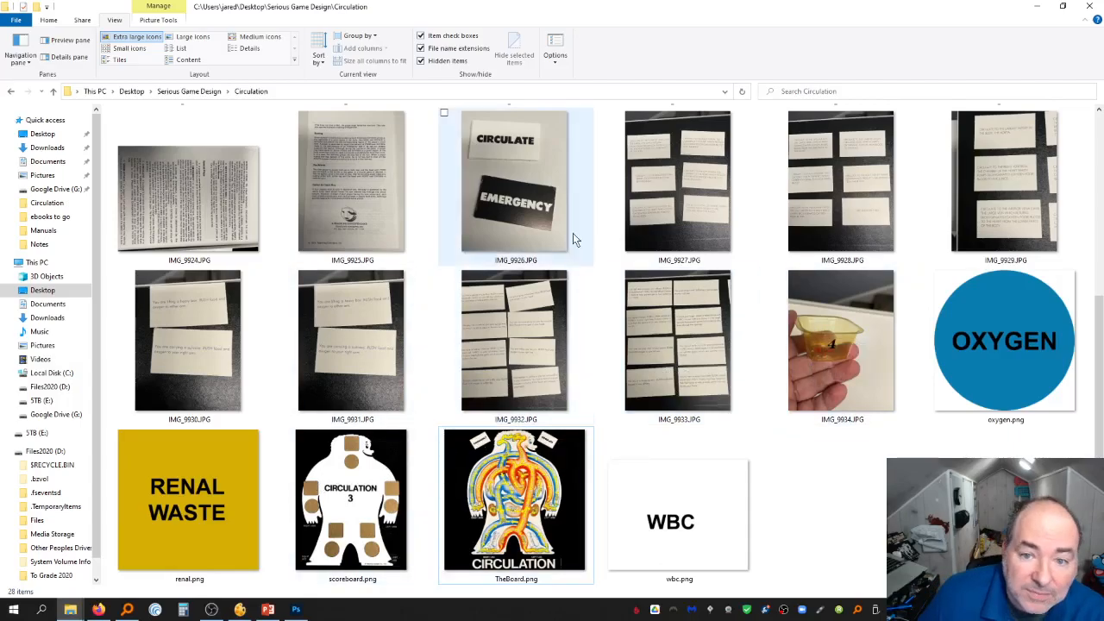
Open the card photos in the photo viewer and browse through the Circulation card images, then close the viewer
{"action": "left_click", "coordinate": [534, 214]}
{"action": "double_click", "coordinate": [534, 214]}
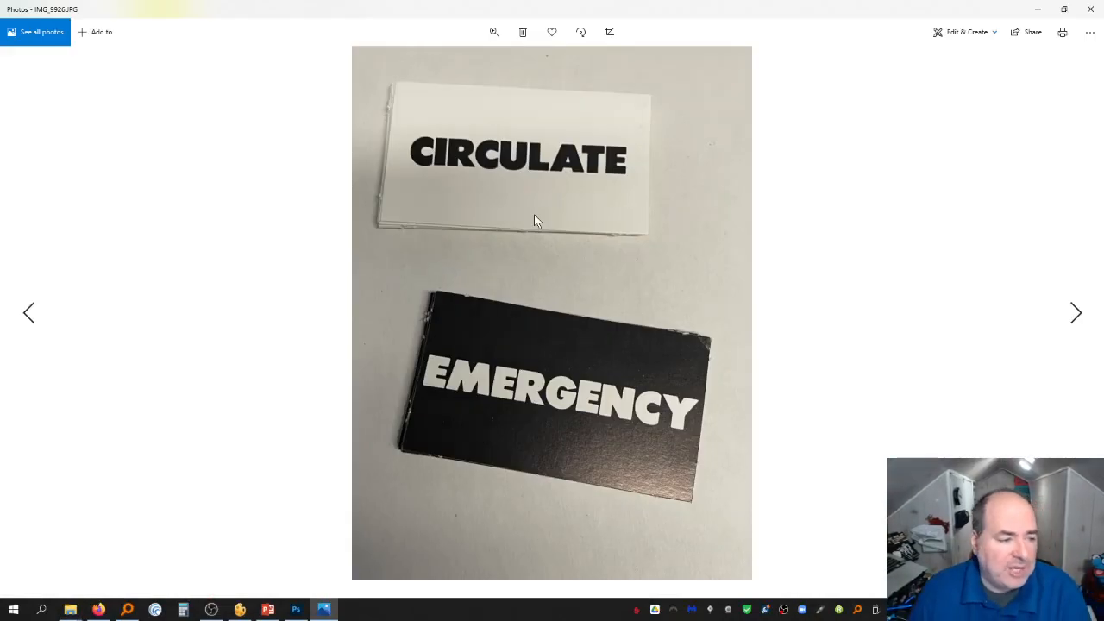
{"action": "key", "text": "Right"}
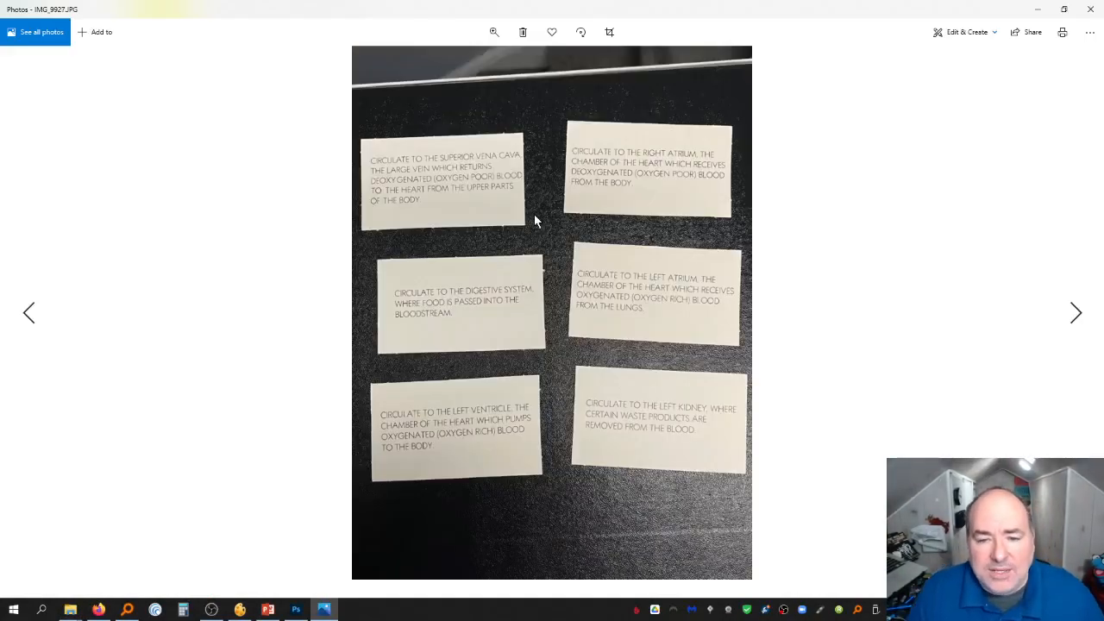
{"action": "key", "text": "Right"}
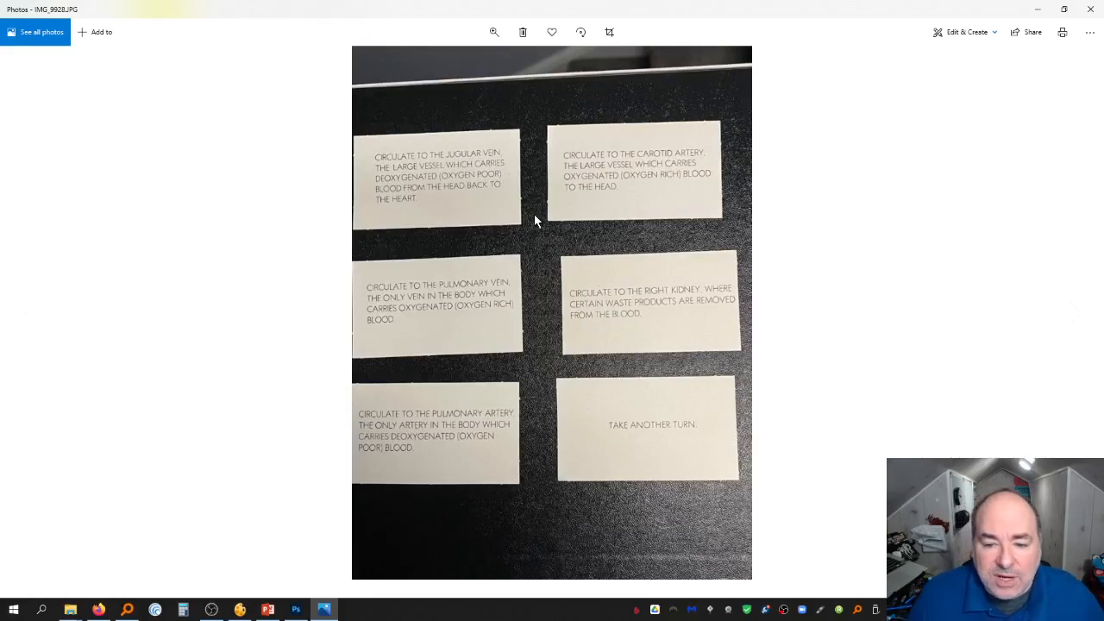
{"action": "key", "text": "Right"}
{"action": "key", "text": "Right"}
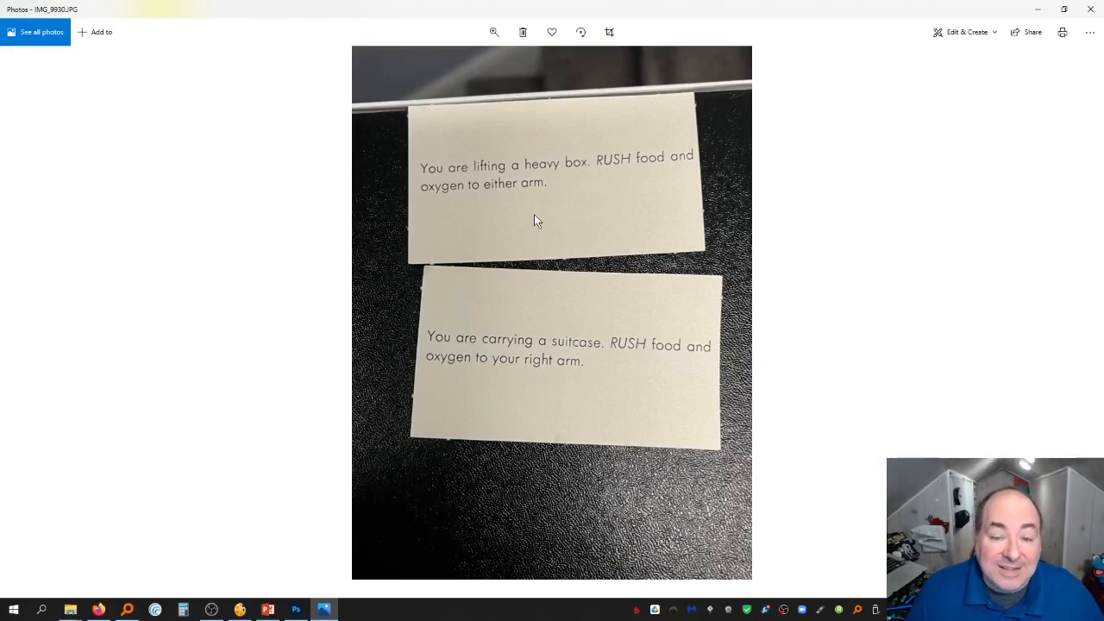
{"action": "key", "text": "Right"}
{"action": "key", "text": "Right"}
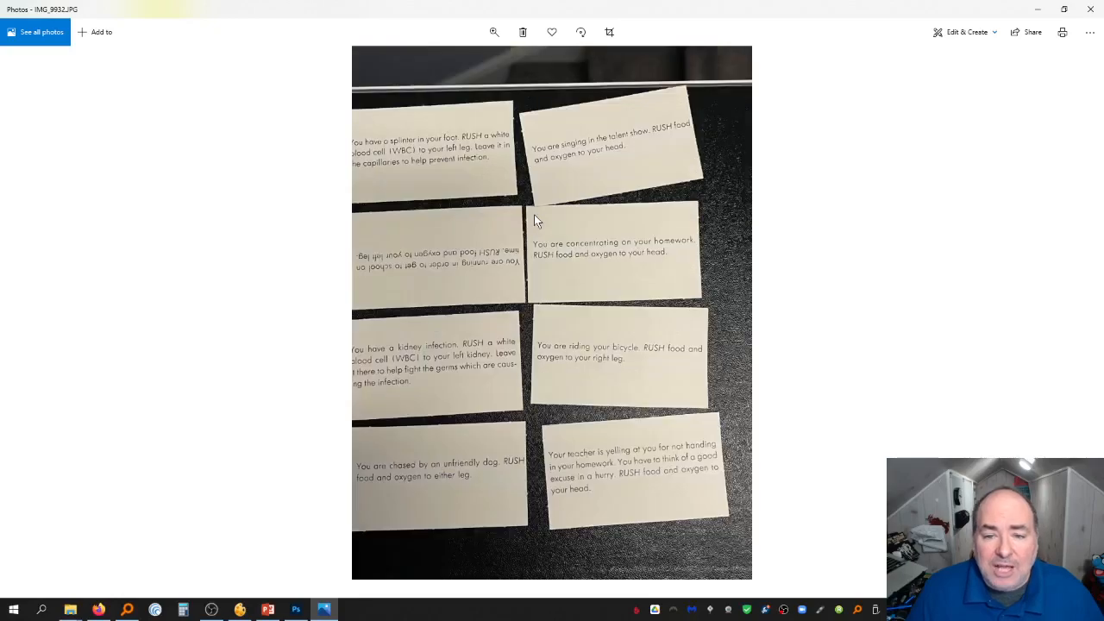
{"action": "key", "text": "Left"}
{"action": "key", "text": "Right"}
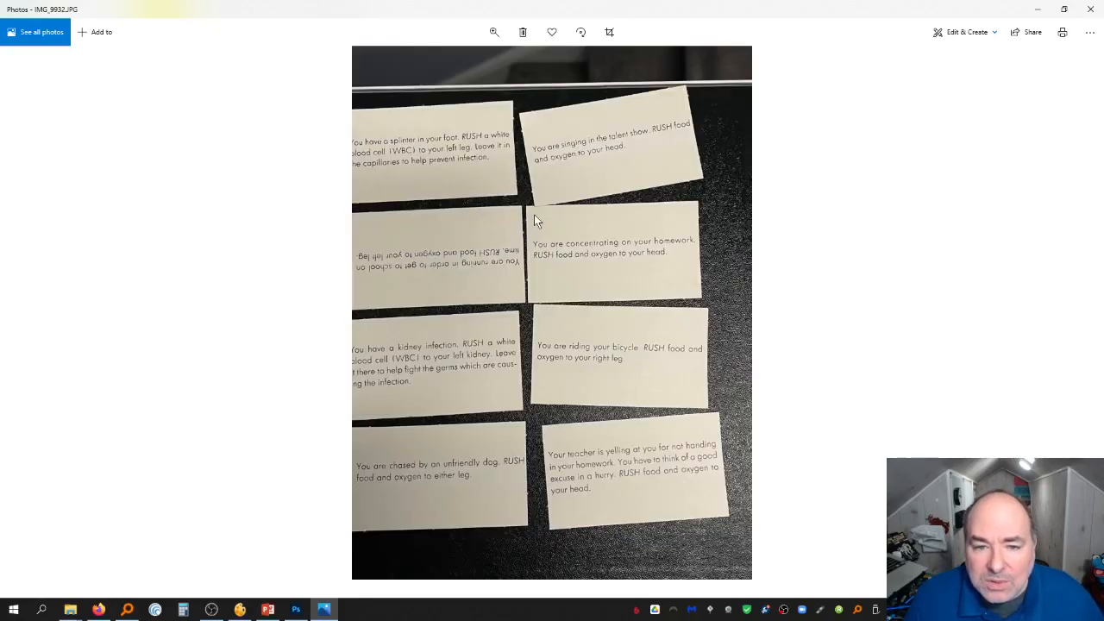
{"action": "key", "text": "Right"}
{"action": "key", "text": "Left"}
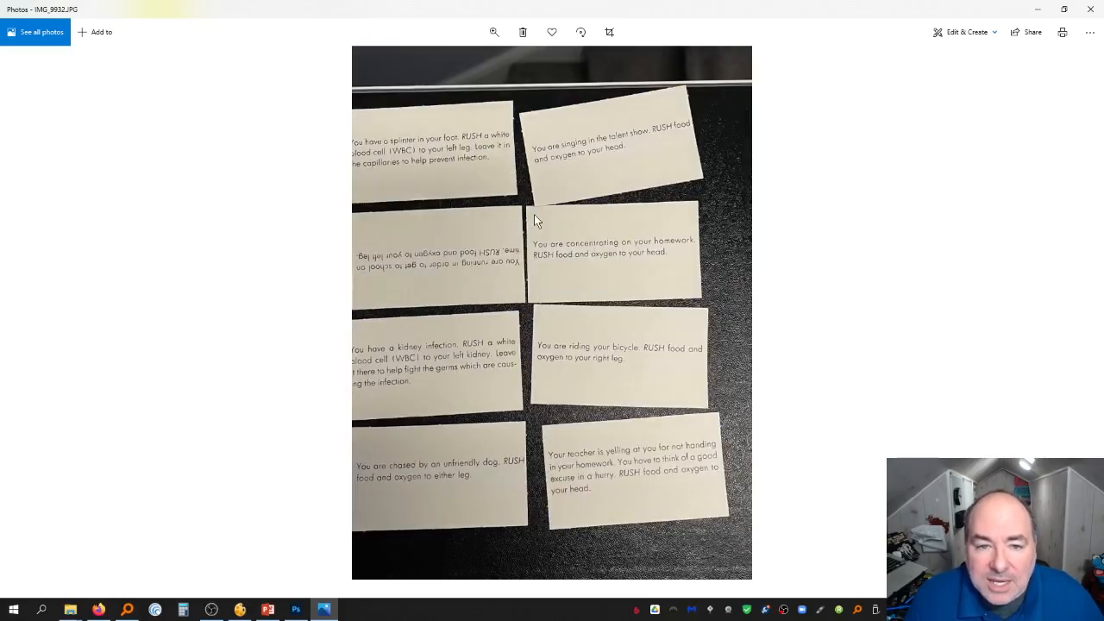
{"action": "key", "text": "Right"}
{"action": "key", "text": "Right"}
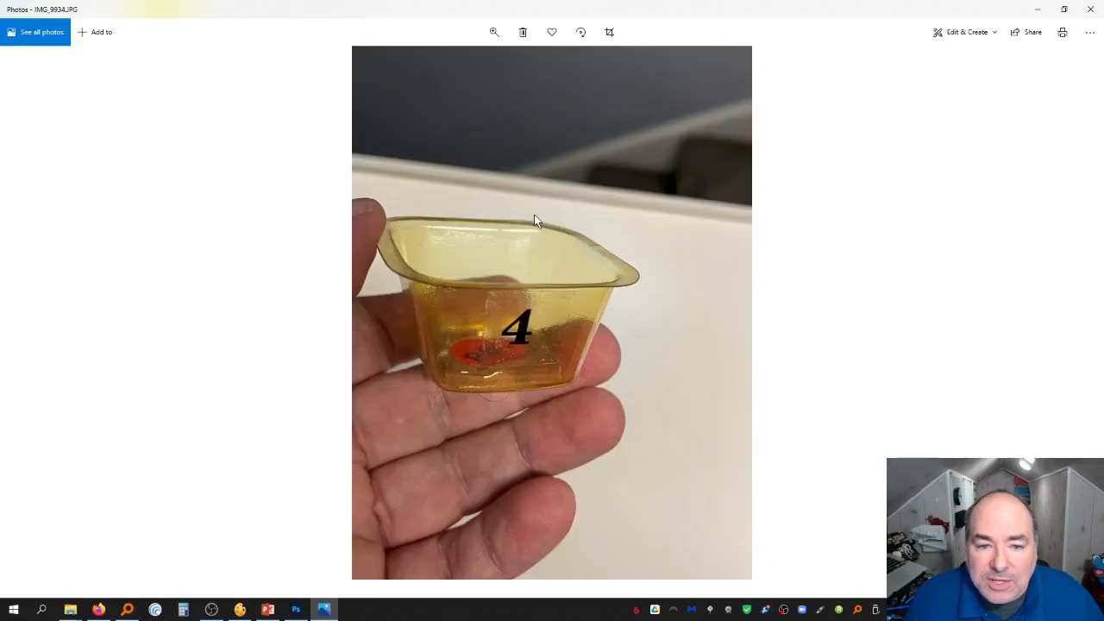
{"action": "key", "text": "Left"}
{"action": "key", "text": "Left"}
{"action": "key", "text": "Left"}
{"action": "key", "text": "Right"}
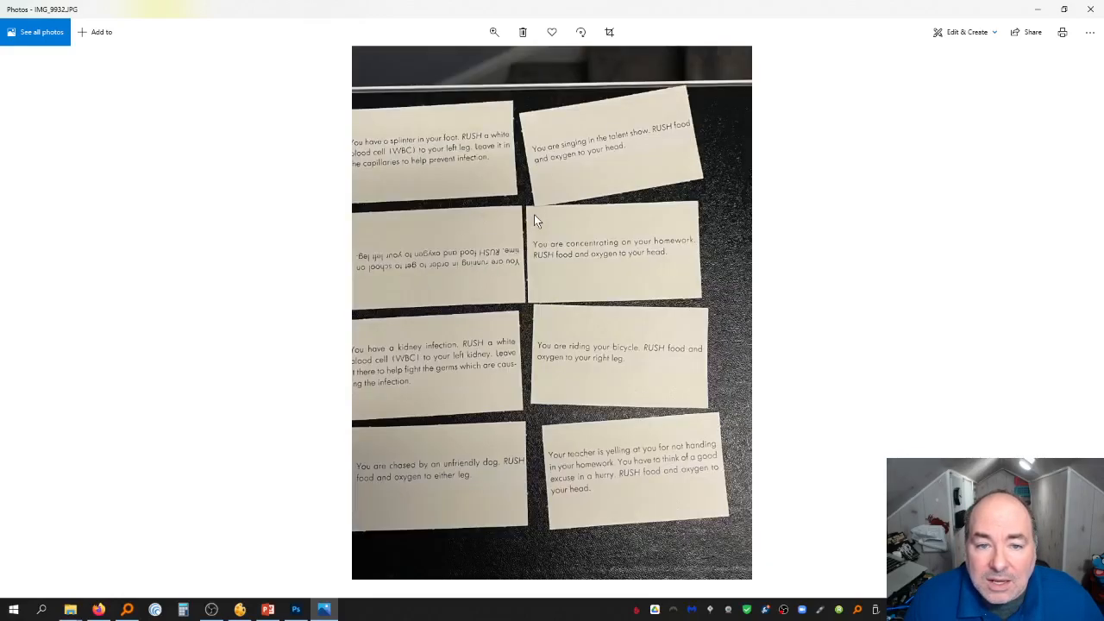
{"action": "key", "text": "Right"}
{"action": "key", "text": "Right"}
{"action": "key", "text": "Left"}
{"action": "key", "text": "Left"}
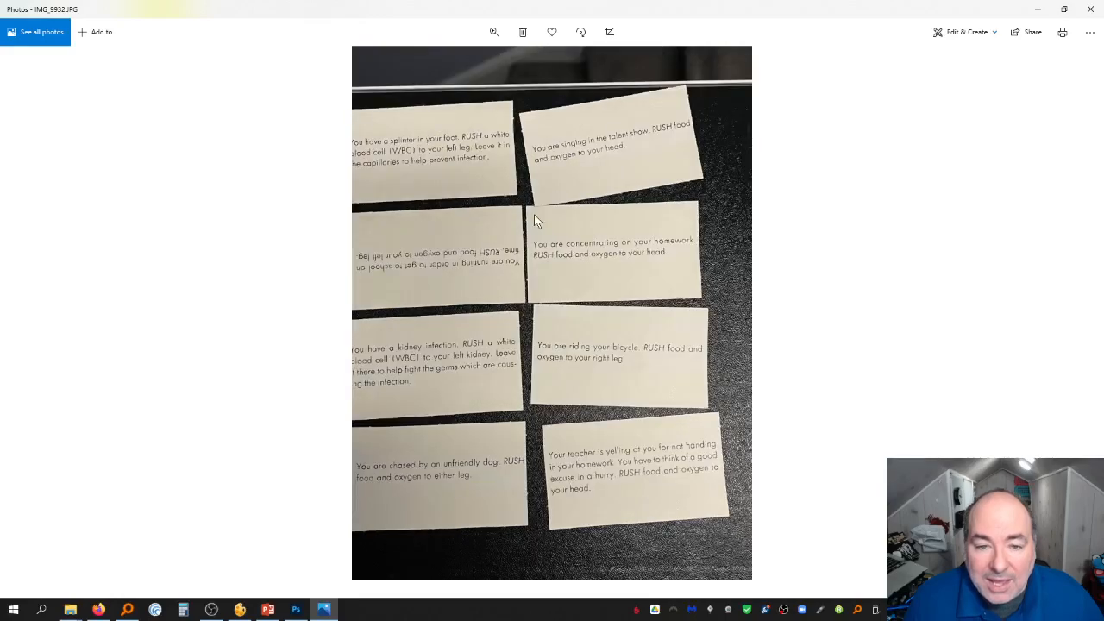
{"action": "key", "text": "Left"}
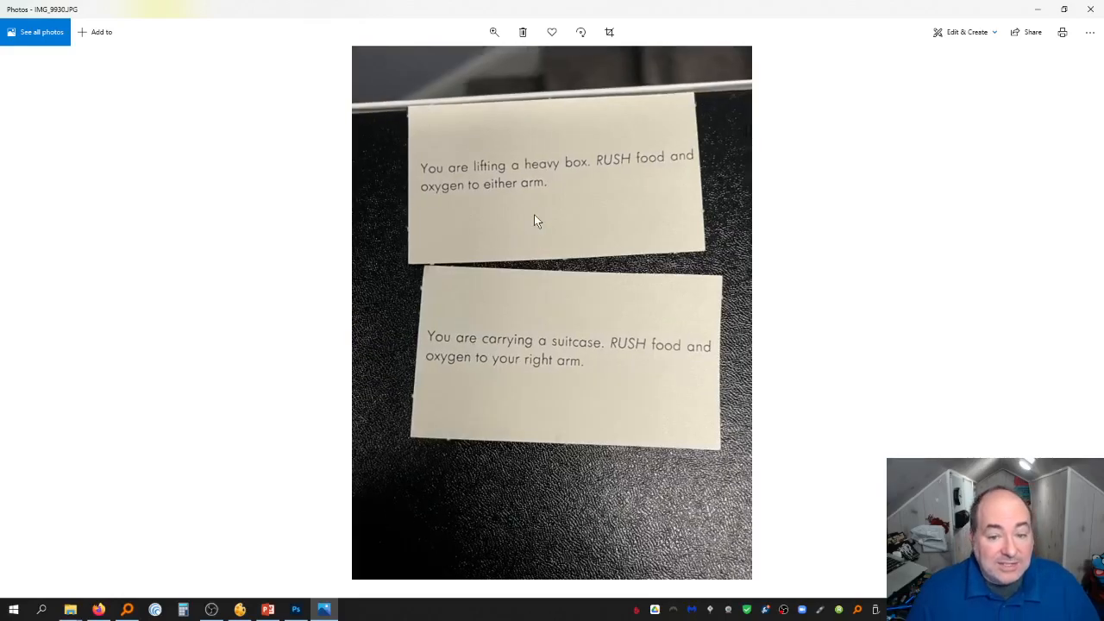
{"action": "key", "text": "Left"}
{"action": "key", "text": "Left"}
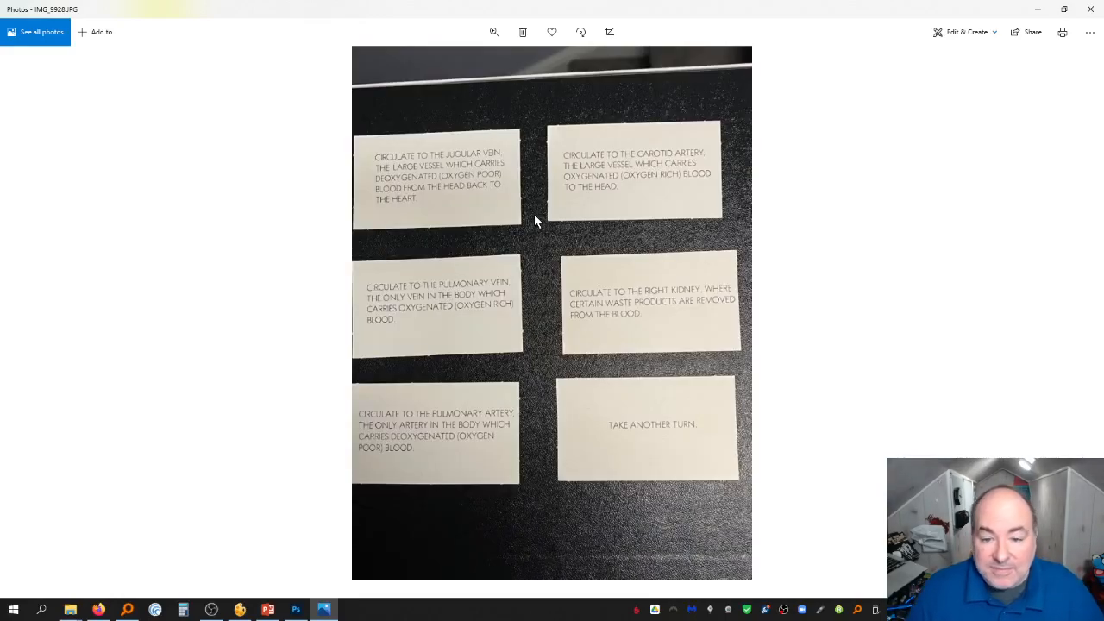
{"action": "key", "text": "Right"}
{"action": "key", "text": "Right"}
{"action": "key", "text": "Right"}
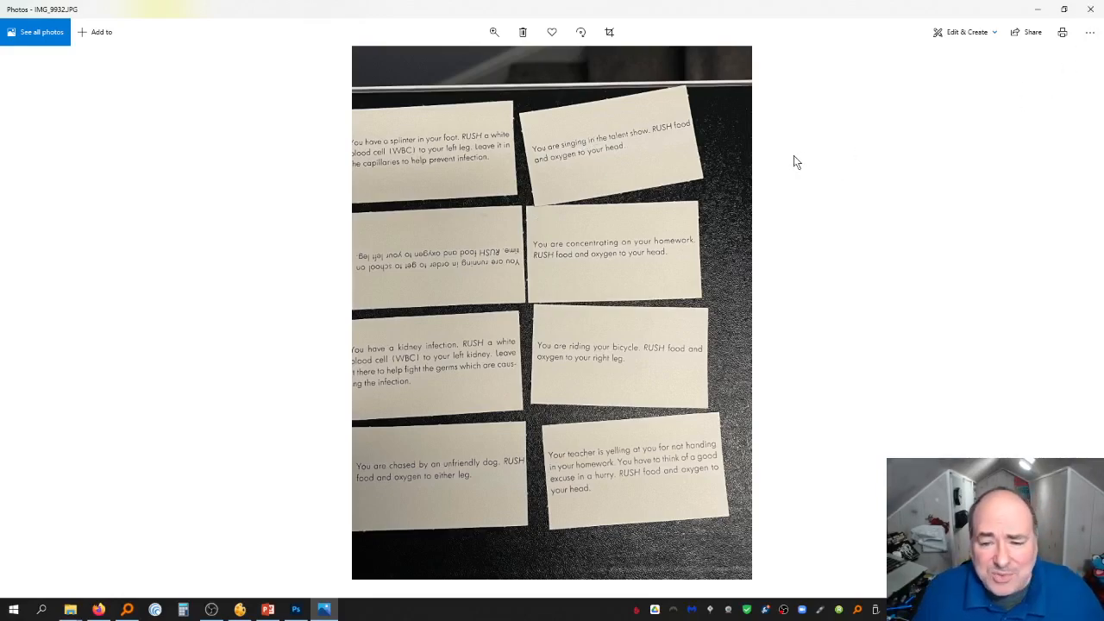
{"action": "left_click", "coordinate": [1091, 9]}
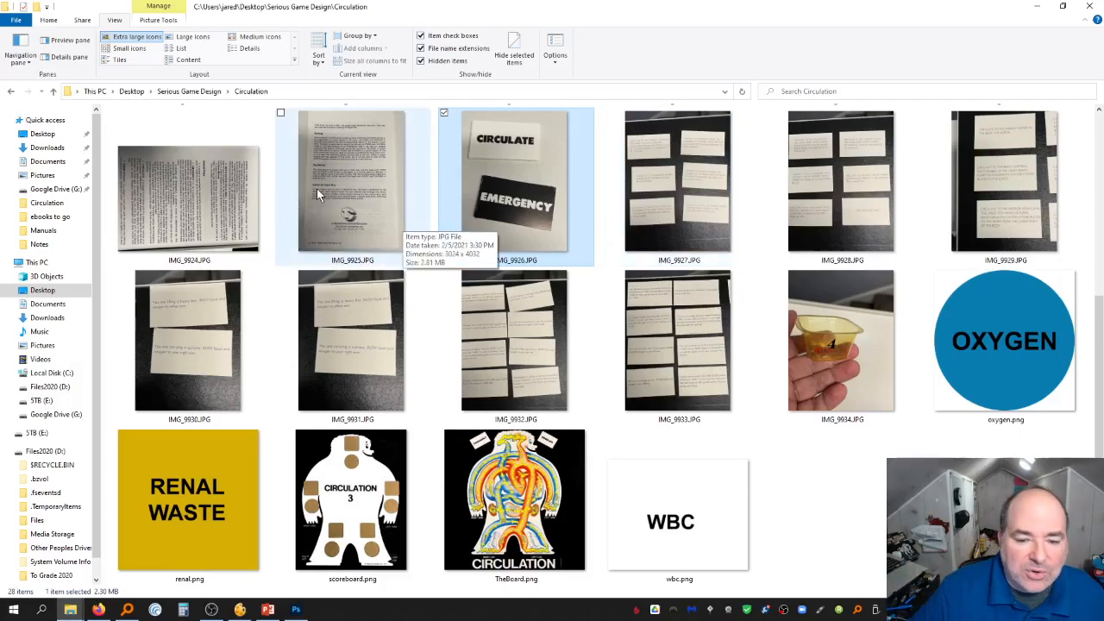
Open the spinner photo IMG_9919.JPG to examine it, then return to the folder
{"action": "scroll", "coordinate": [701, 268], "scroll_direction": "up", "scroll_amount": 3}
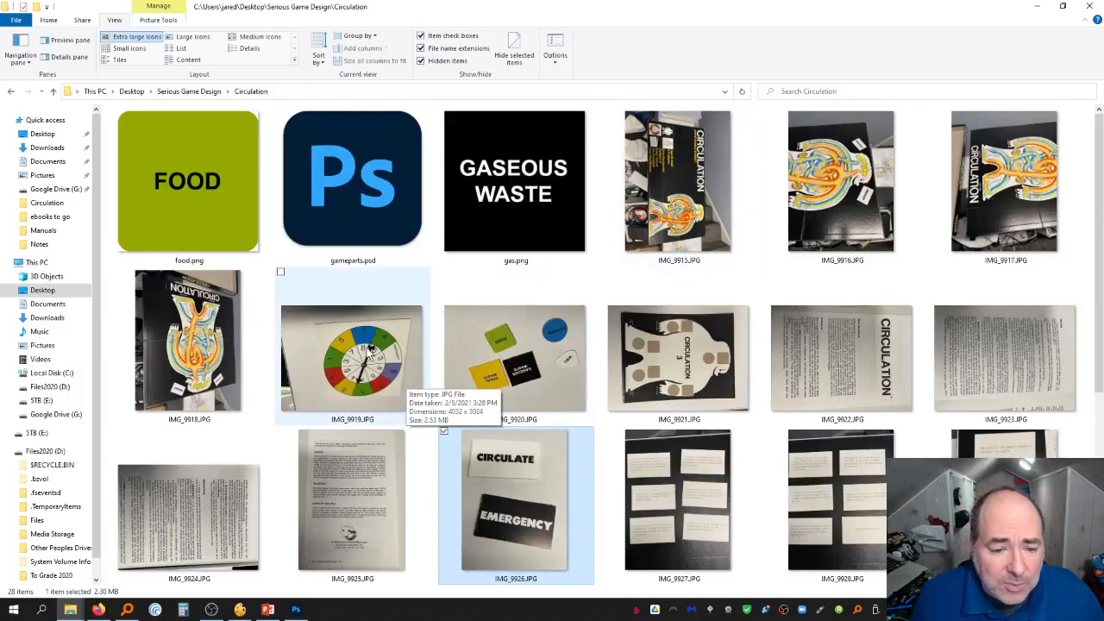
{"action": "double_click", "coordinate": [371, 350]}
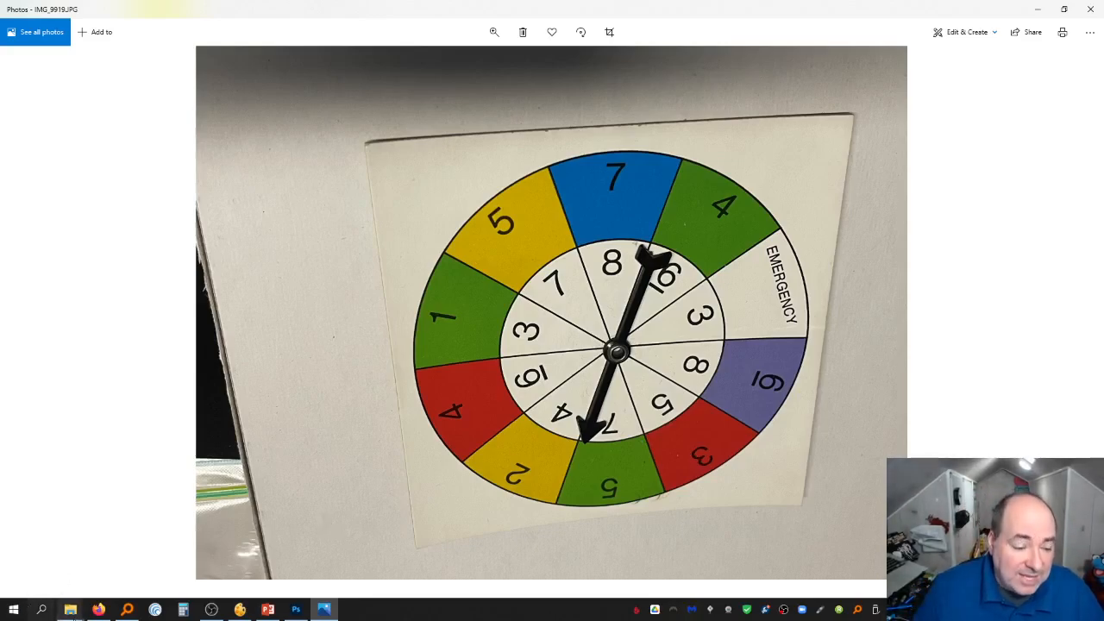
{"action": "mouse_move", "coordinate": [74, 611]}
{"action": "left_click", "coordinate": [264, 547]}
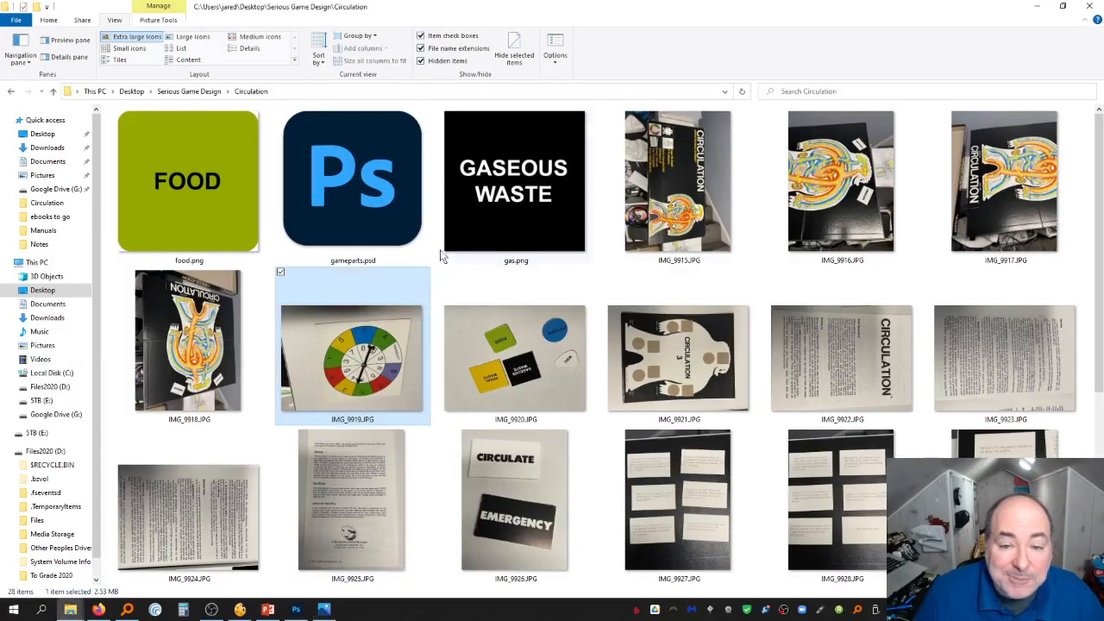
Go to the Resources folder in Serious Game Design and open D10.png in Photoshop
{"action": "left_click", "coordinate": [207, 93]}
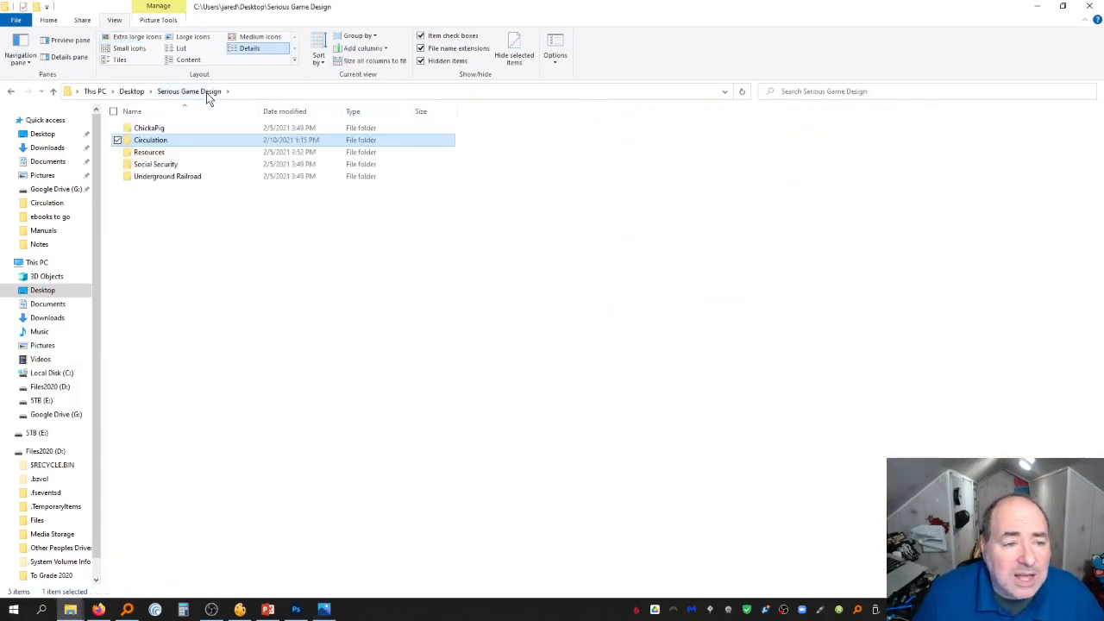
{"action": "double_click", "coordinate": [164, 153]}
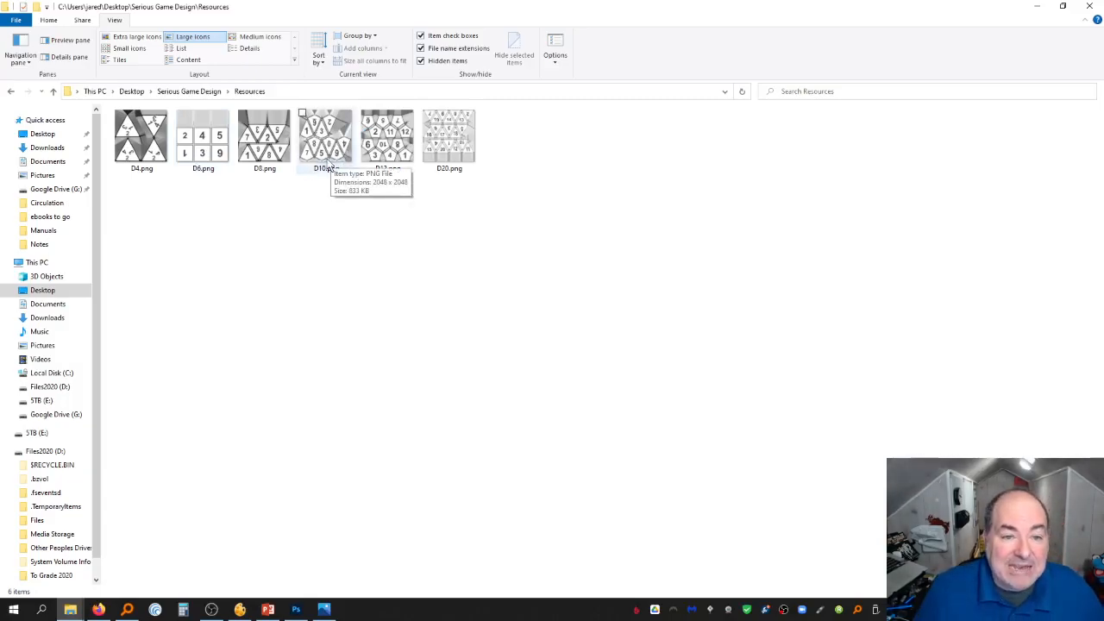
{"action": "left_click_drag", "start_coordinate": [328, 152], "coordinate": [348, 300]}
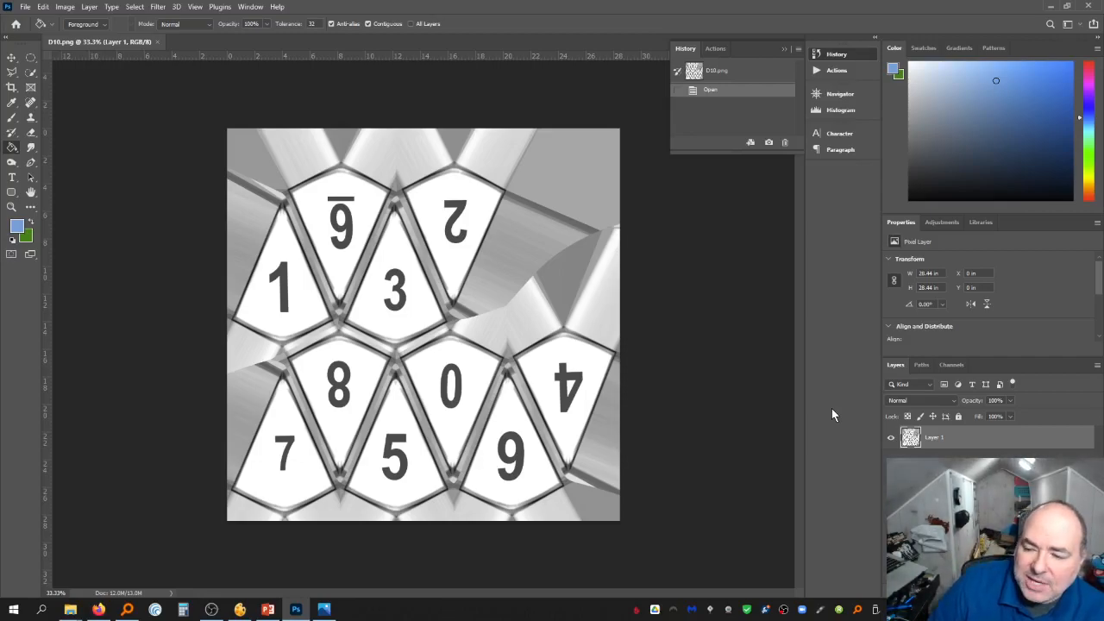
Duplicate the D10 image layer
{"action": "right_click", "coordinate": [986, 447]}
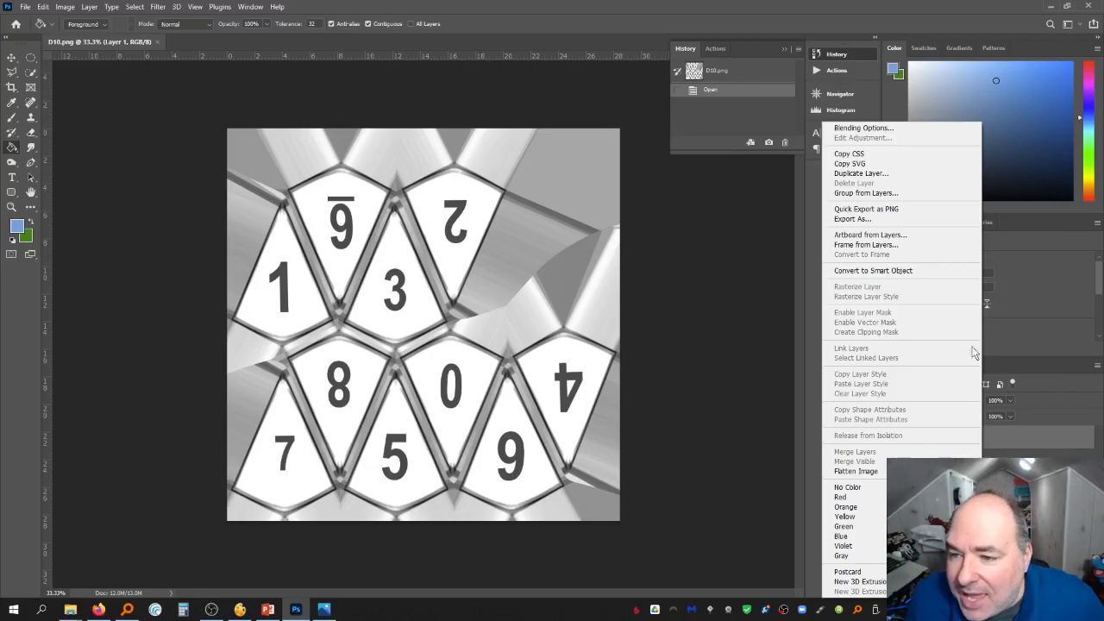
{"action": "left_click", "coordinate": [898, 174]}
{"action": "key", "text": "Return"}
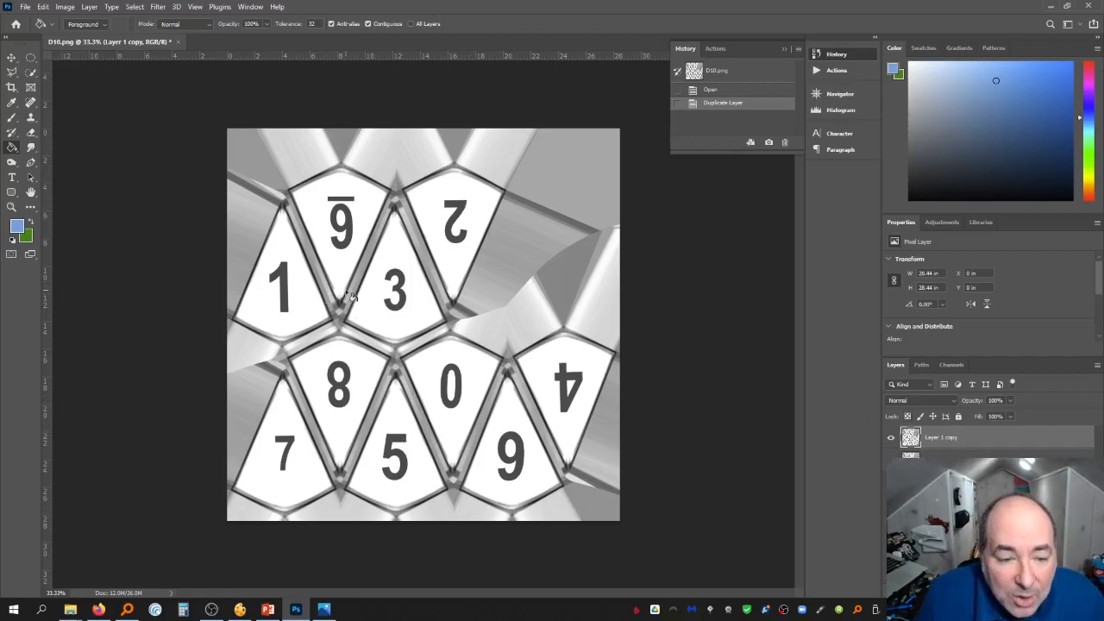
Hide the original layer so only the duplicated layer stays visible
{"action": "left_click", "coordinate": [30, 74]}
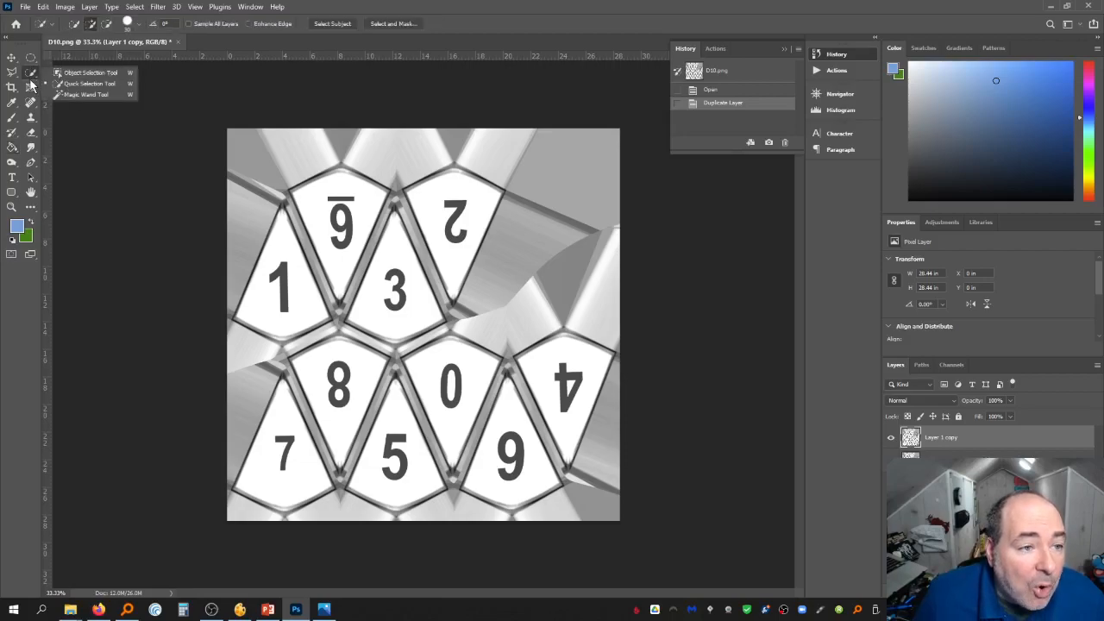
{"action": "left_click", "coordinate": [91, 95]}
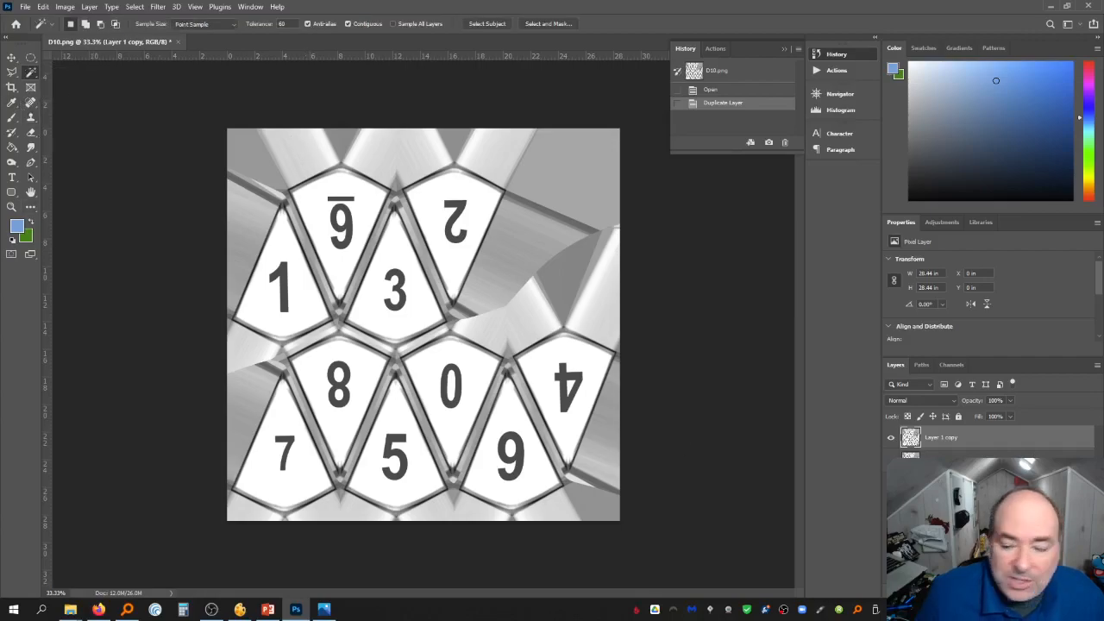
{"action": "left_click", "coordinate": [891, 461]}
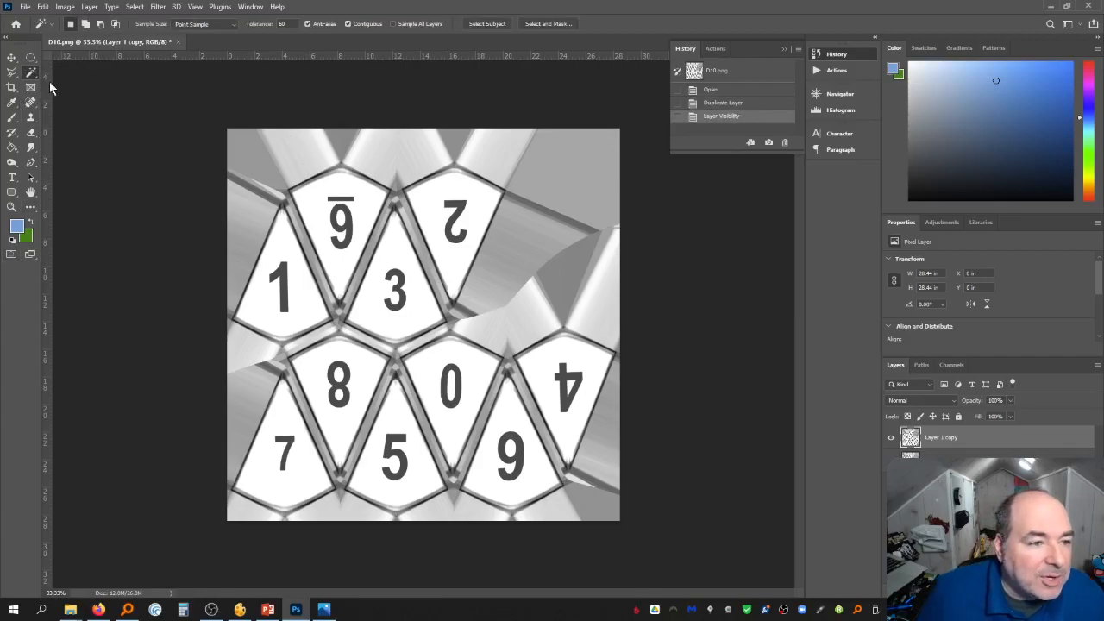
Erase the printed numbers from all ten die faces on the copied layer with a 64 px hard Eraser
{"action": "left_click", "coordinate": [32, 133]}
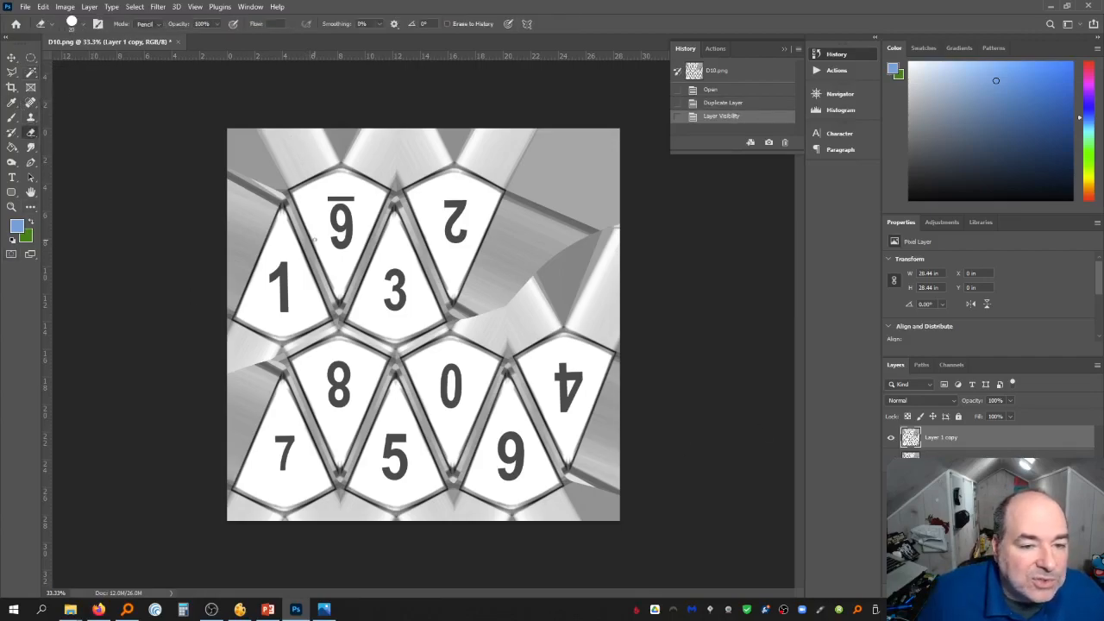
{"action": "left_click", "coordinate": [74, 24]}
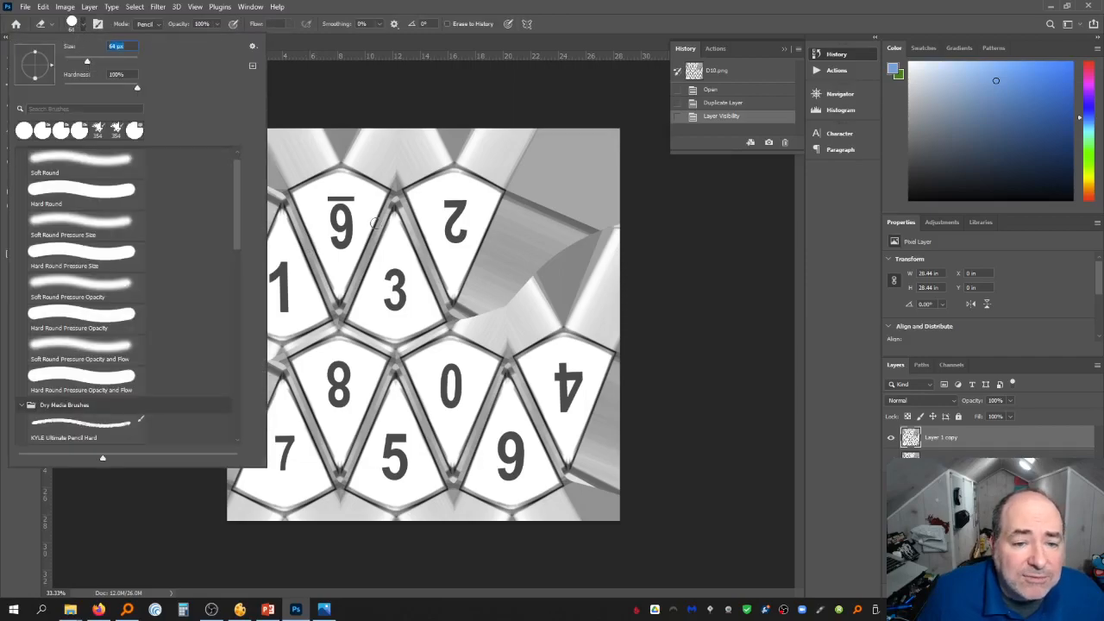
{"action": "left_click", "coordinate": [319, 199]}
{"action": "mouse_move", "coordinate": [328, 195]}
{"action": "left_mouse_down"}
{"action": "mouse_move", "coordinate": [348, 217]}
{"action": "mouse_move", "coordinate": [338, 245]}
{"action": "mouse_move", "coordinate": [340, 207]}
{"action": "mouse_move", "coordinate": [345, 229]}
{"action": "left_mouse_up"}
{"action": "mouse_move", "coordinate": [390, 271]}
{"action": "left_mouse_down"}
{"action": "mouse_move", "coordinate": [401, 297]}
{"action": "mouse_move", "coordinate": [399, 288]}
{"action": "mouse_move", "coordinate": [392, 302]}
{"action": "left_mouse_up"}
{"action": "mouse_move", "coordinate": [455, 238]}
{"action": "left_mouse_down"}
{"action": "mouse_move", "coordinate": [445, 212]}
{"action": "mouse_move", "coordinate": [454, 204]}
{"action": "mouse_move", "coordinate": [450, 223]}
{"action": "mouse_move", "coordinate": [463, 200]}
{"action": "mouse_move", "coordinate": [457, 226]}
{"action": "left_mouse_up"}
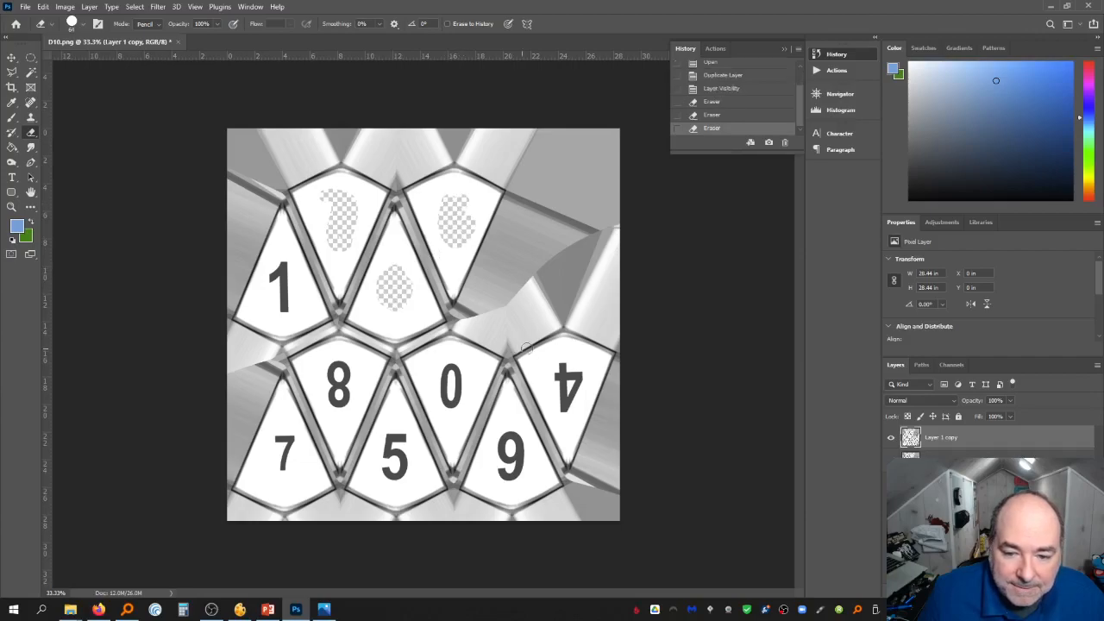
{"action": "mouse_move", "coordinate": [557, 385]}
{"action": "left_mouse_down"}
{"action": "mouse_move", "coordinate": [582, 376]}
{"action": "mouse_move", "coordinate": [567, 402]}
{"action": "left_mouse_up"}
{"action": "mouse_move", "coordinate": [509, 445]}
{"action": "left_mouse_down"}
{"action": "mouse_move", "coordinate": [513, 458]}
{"action": "mouse_move", "coordinate": [497, 463]}
{"action": "left_mouse_up"}
{"action": "left_click_drag", "start_coordinate": [443, 374], "coordinate": [456, 388]}
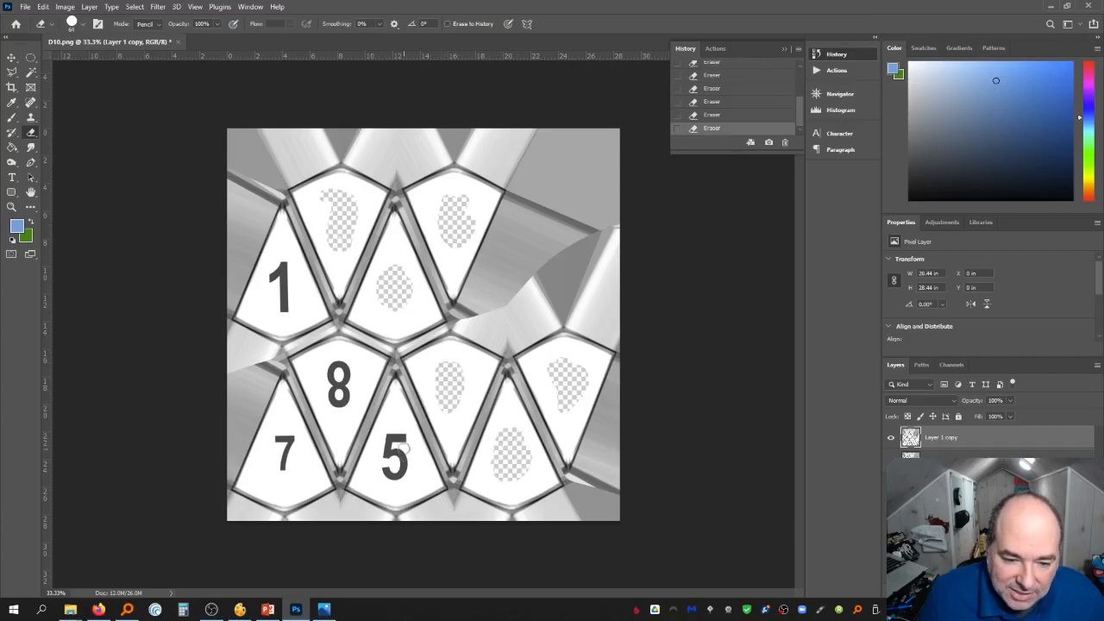
{"action": "mouse_move", "coordinate": [406, 436]}
{"action": "left_mouse_down"}
{"action": "mouse_move", "coordinate": [386, 461]}
{"action": "mouse_move", "coordinate": [393, 436]}
{"action": "mouse_move", "coordinate": [389, 461]}
{"action": "left_mouse_up"}
{"action": "mouse_move", "coordinate": [346, 411]}
{"action": "left_mouse_down"}
{"action": "mouse_move", "coordinate": [341, 367]}
{"action": "mouse_move", "coordinate": [328, 401]}
{"action": "mouse_move", "coordinate": [336, 386]}
{"action": "left_mouse_up"}
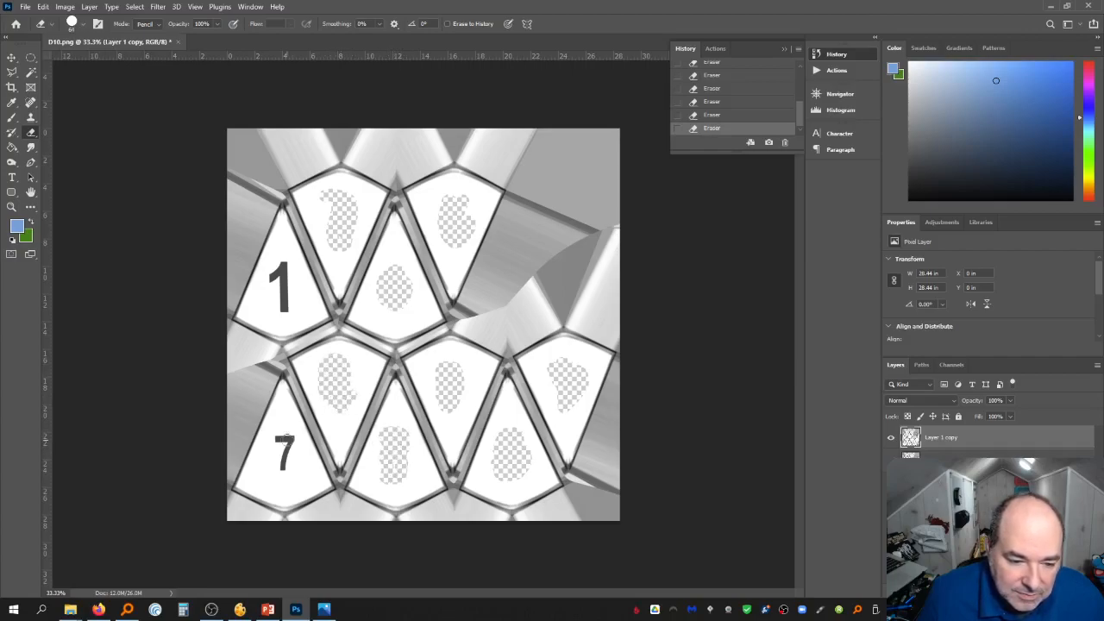
{"action": "mouse_move", "coordinate": [285, 436]}
{"action": "left_mouse_down"}
{"action": "mouse_move", "coordinate": [283, 463]}
{"action": "mouse_move", "coordinate": [273, 457]}
{"action": "left_mouse_up"}
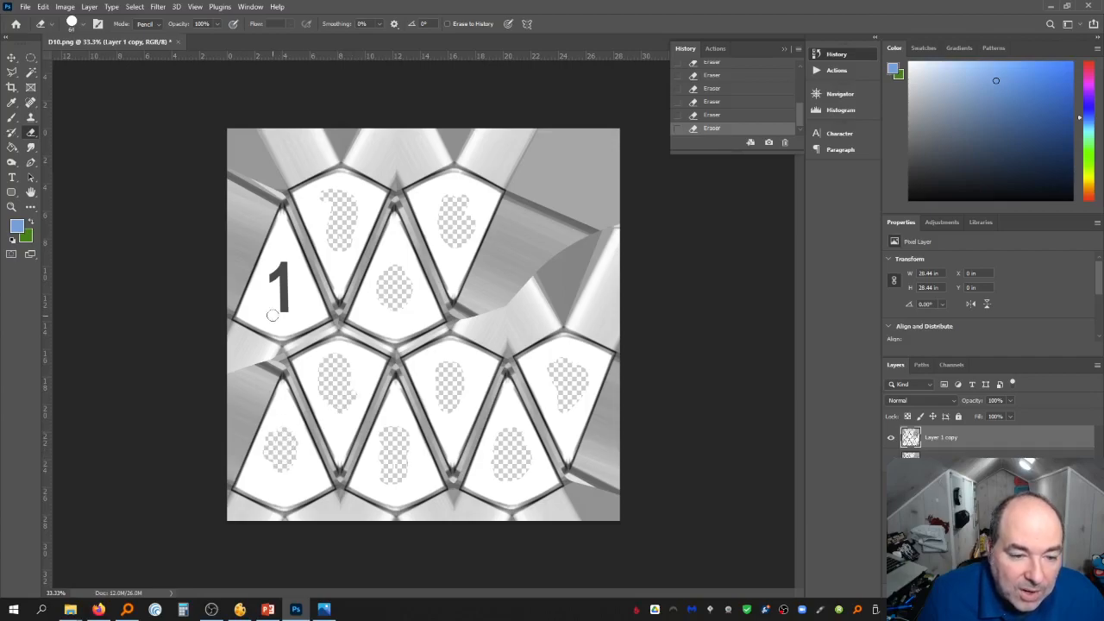
{"action": "mouse_move", "coordinate": [271, 316]}
{"action": "left_mouse_down"}
{"action": "mouse_move", "coordinate": [288, 302]}
{"action": "mouse_move", "coordinate": [283, 263]}
{"action": "mouse_move", "coordinate": [282, 284]}
{"action": "left_mouse_up"}
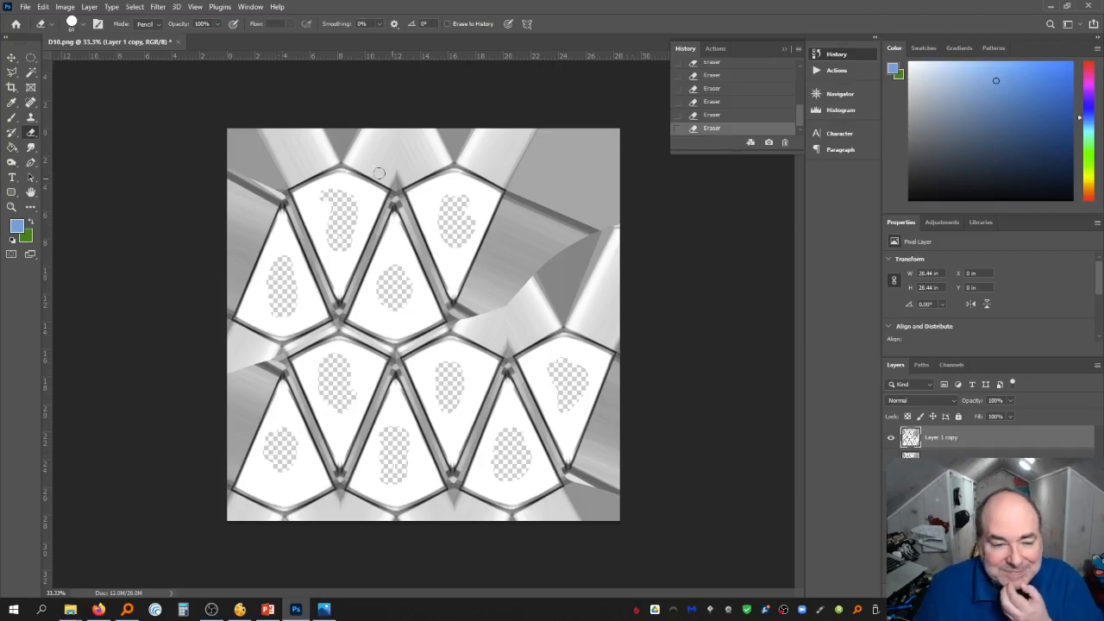
Add a new layer filled with the blue foreground colour using the Paint Bucket, and move it beneath the copied layer
{"action": "left_click", "coordinate": [90, 7]}
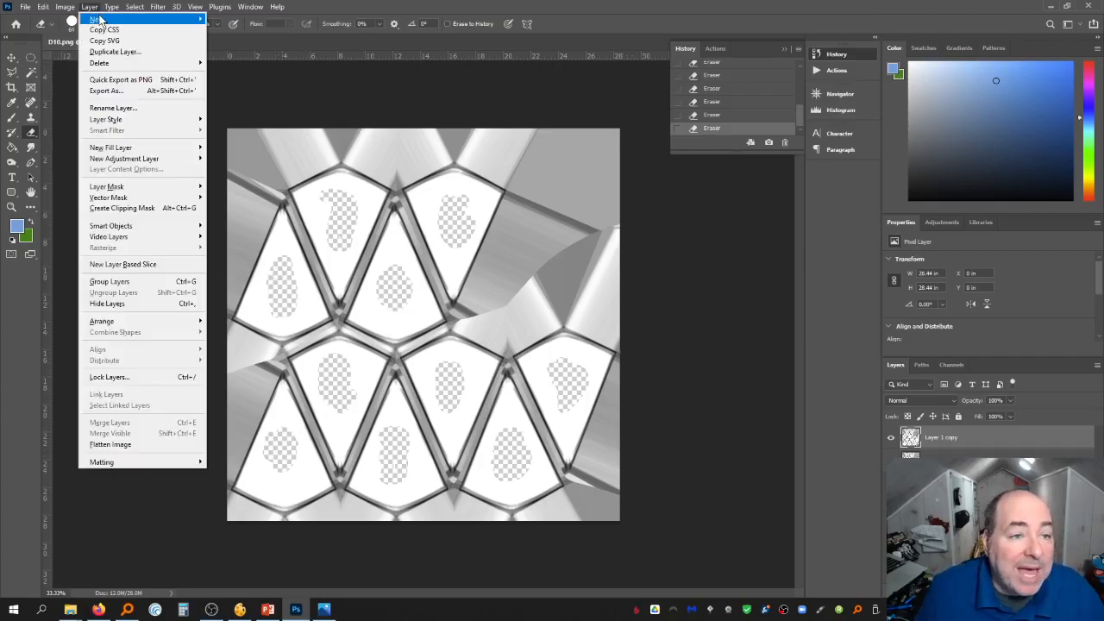
{"action": "mouse_move", "coordinate": [99, 19]}
{"action": "left_click", "coordinate": [233, 19]}
{"action": "key", "text": "Return"}
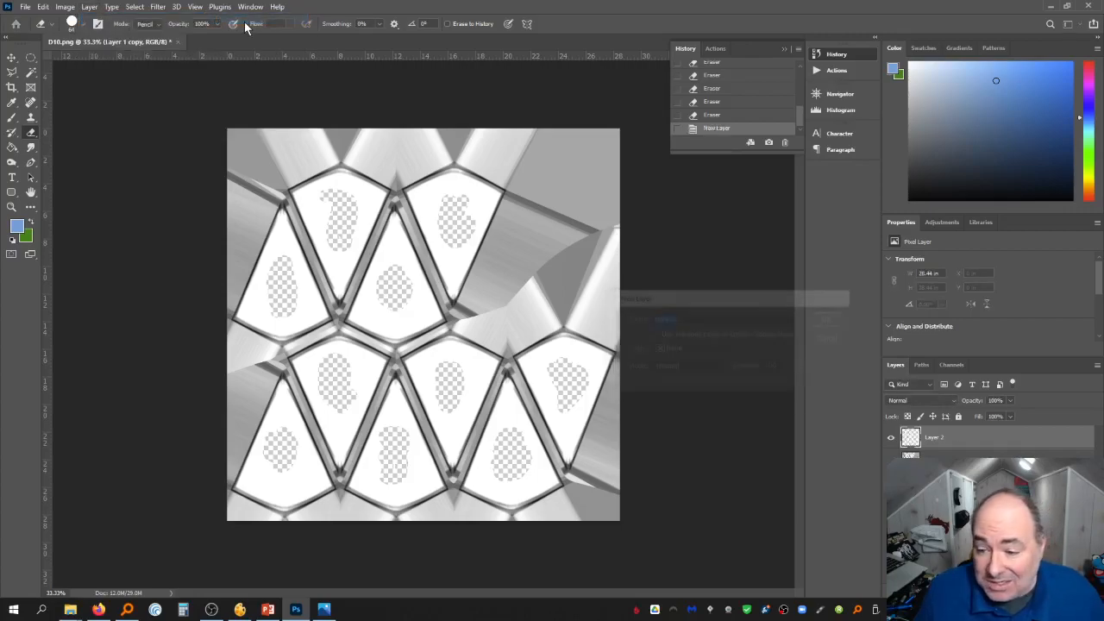
{"action": "left_click", "coordinate": [10, 148]}
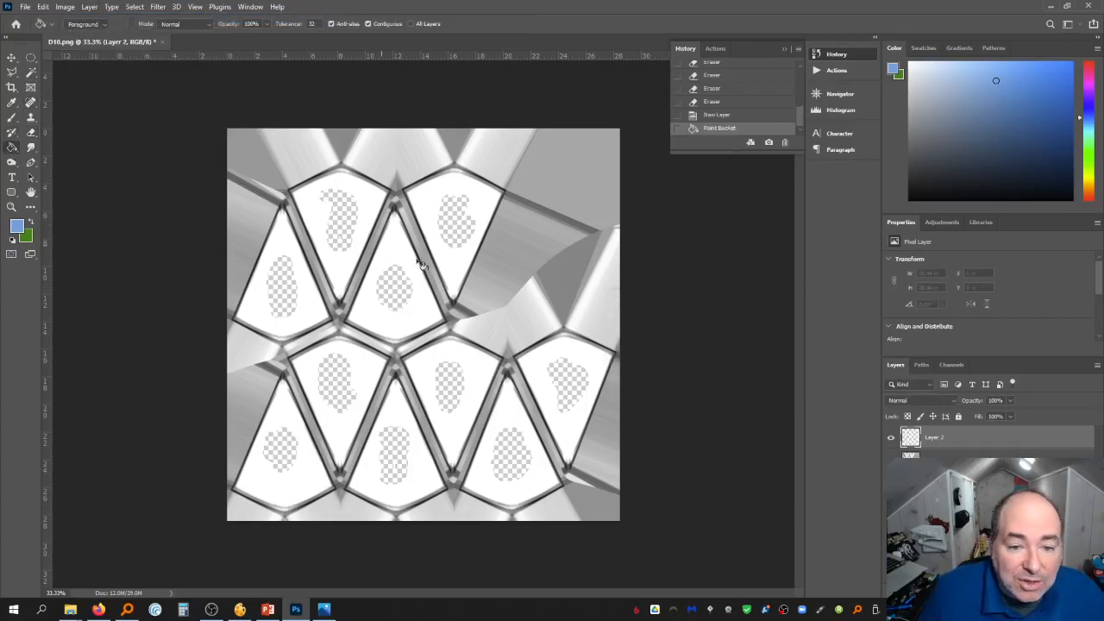
{"action": "left_click", "coordinate": [387, 252]}
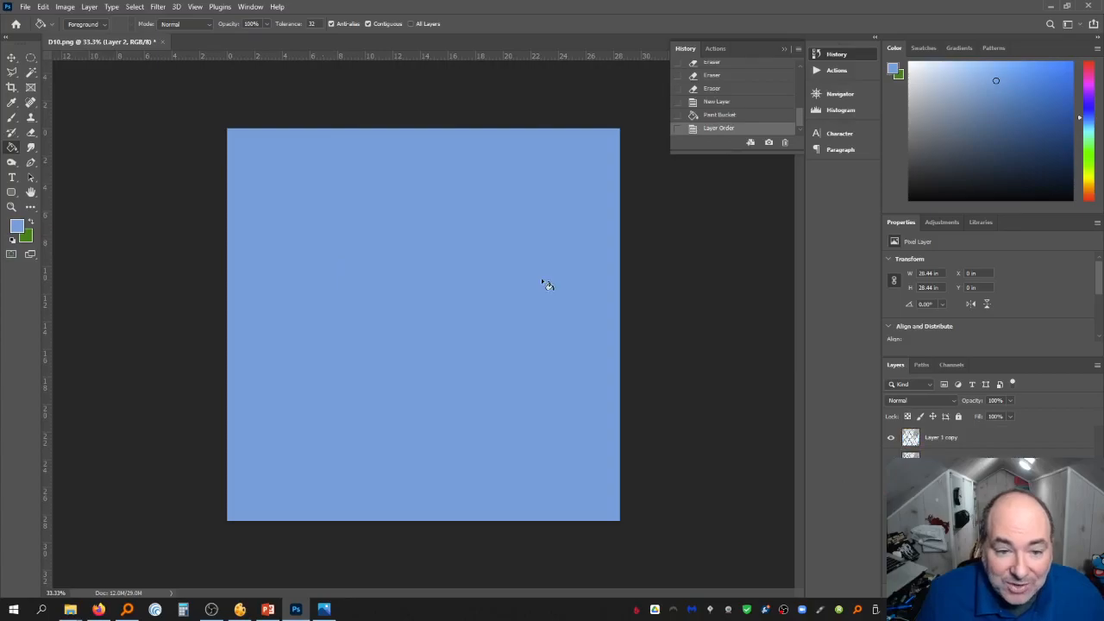
{"action": "key", "text": "ctrl+["}
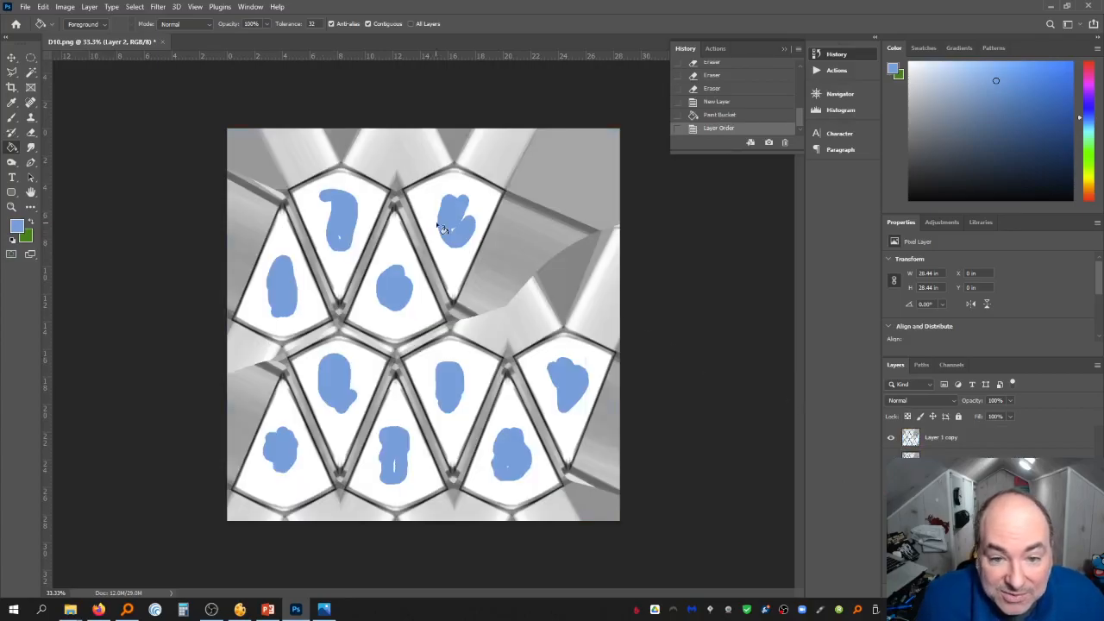
Erase the remaining leftover marks on the die faces of the copied layer with the Eraser
{"action": "left_click", "coordinate": [949, 437]}
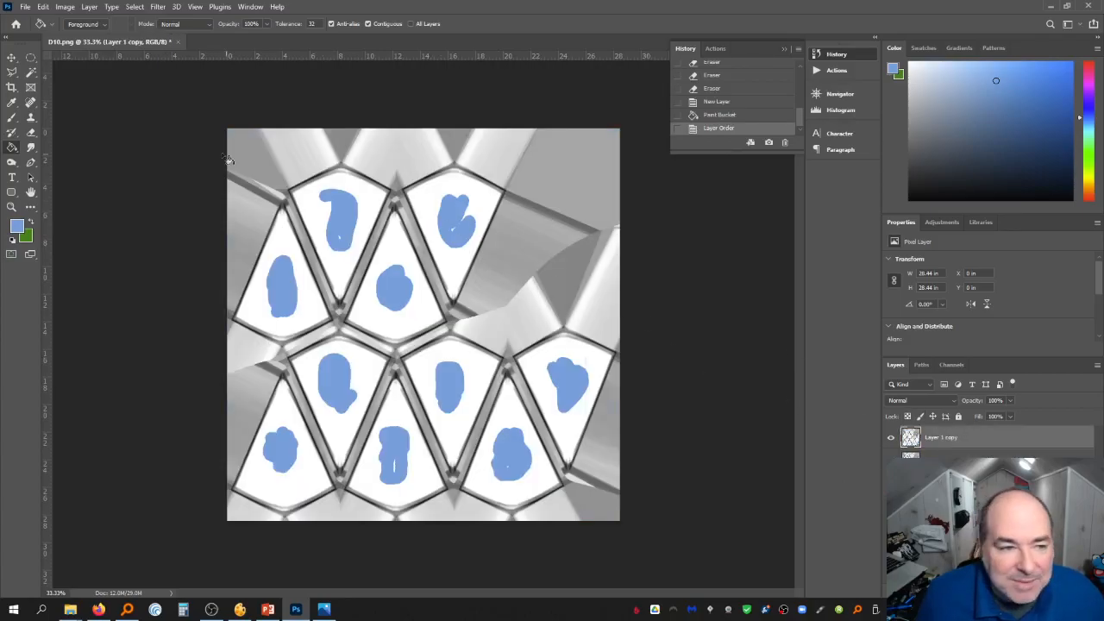
{"action": "left_click", "coordinate": [30, 132]}
{"action": "left_click_drag", "start_coordinate": [336, 223], "coordinate": [342, 233]}
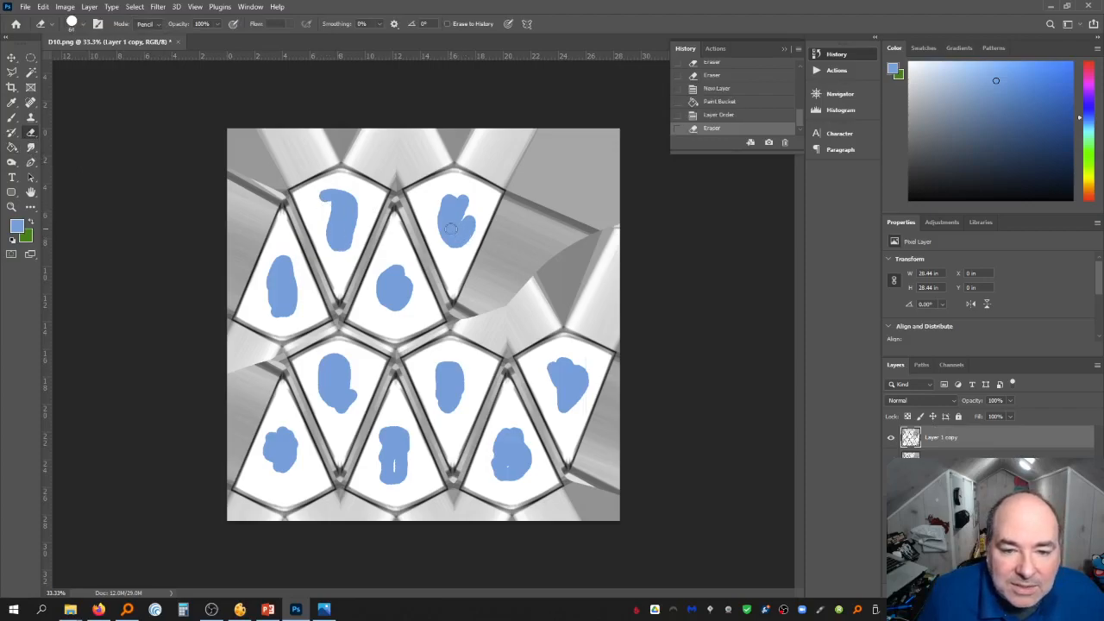
{"action": "left_click_drag", "start_coordinate": [467, 210], "coordinate": [461, 226]}
{"action": "left_click", "coordinate": [507, 463]}
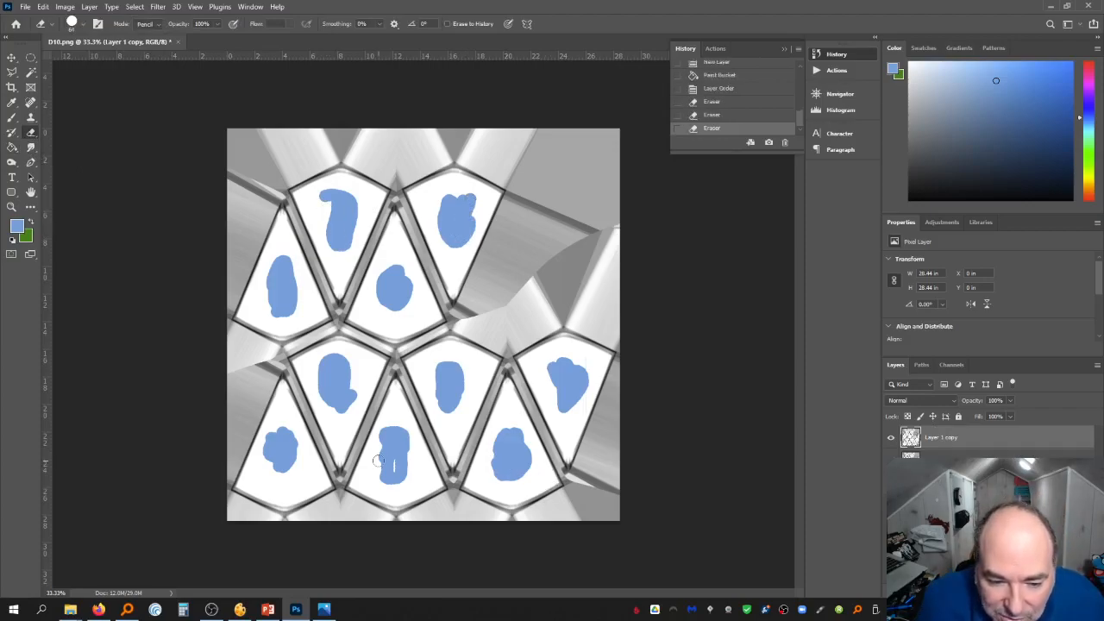
{"action": "left_click_drag", "start_coordinate": [395, 460], "coordinate": [395, 474]}
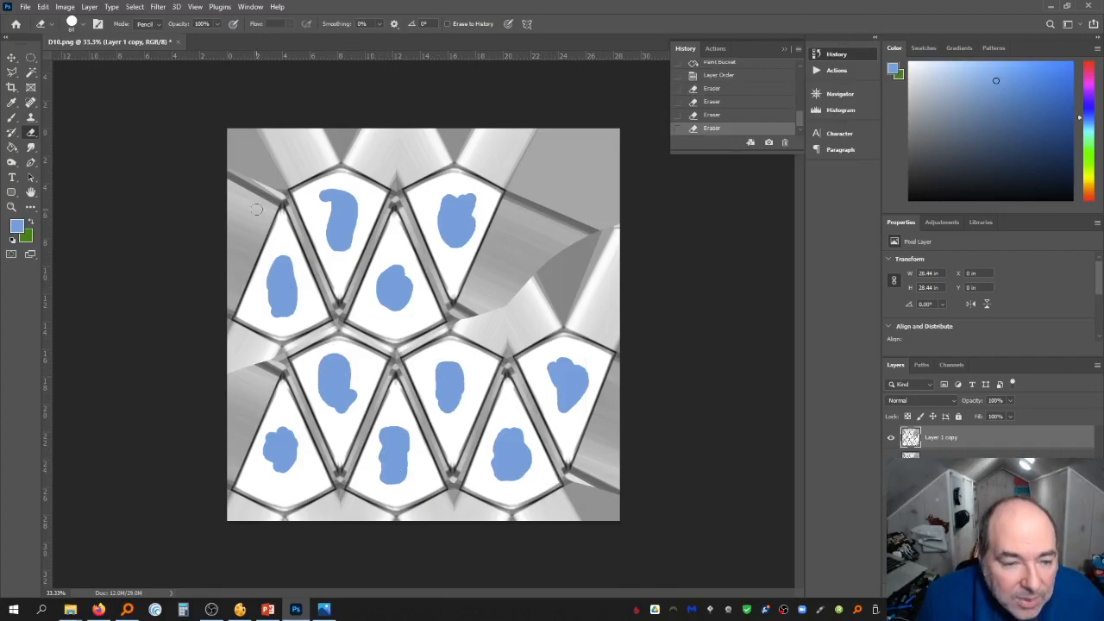
Try selecting the die faces with the Magic Wand at tolerance 0, then at tolerance 30
{"action": "left_click", "coordinate": [30, 73]}
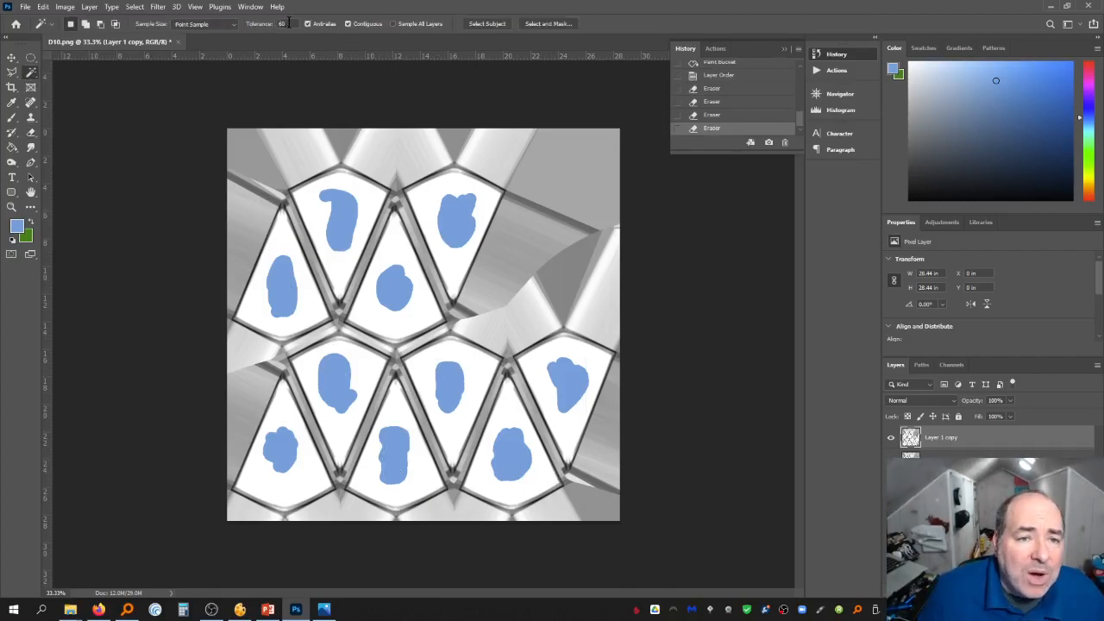
{"action": "type", "text": "0"}
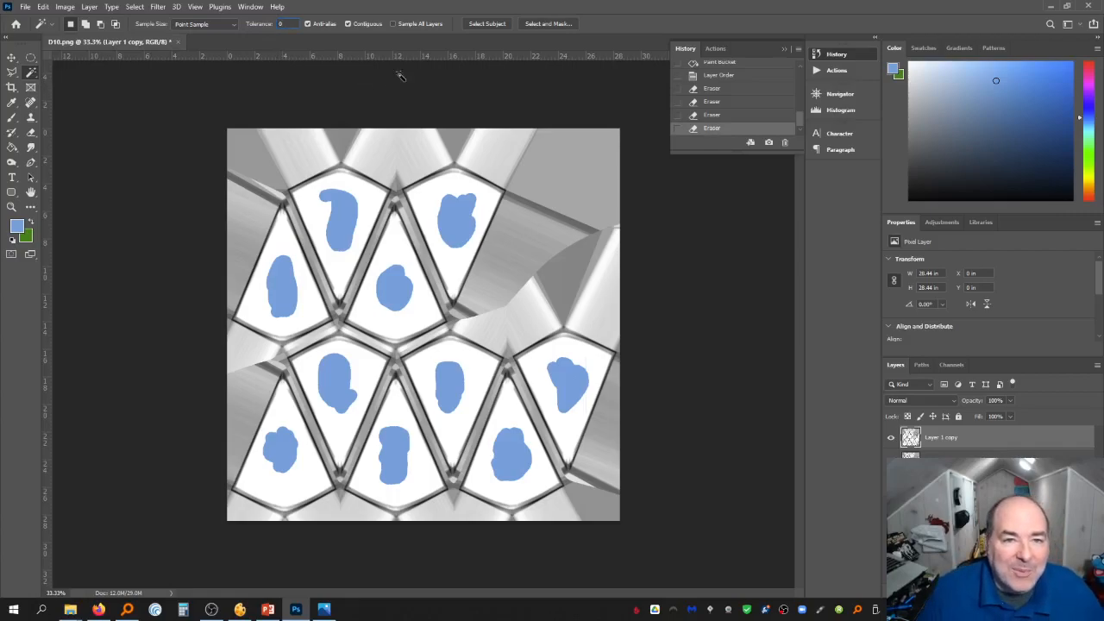
{"action": "left_click", "coordinate": [364, 197]}
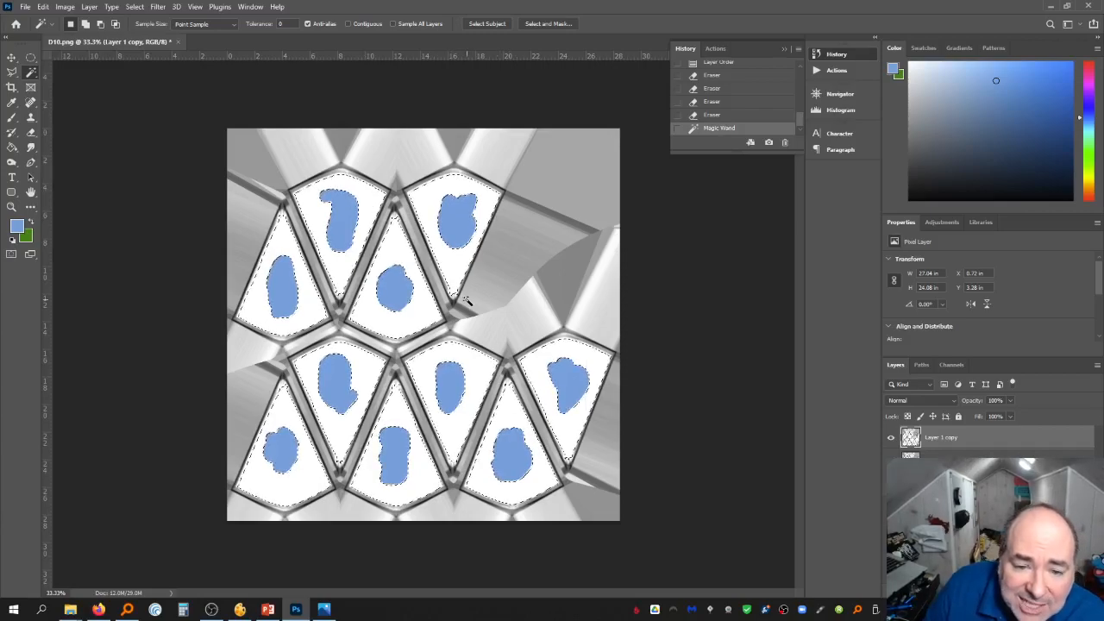
{"action": "left_click", "coordinate": [268, 24]}
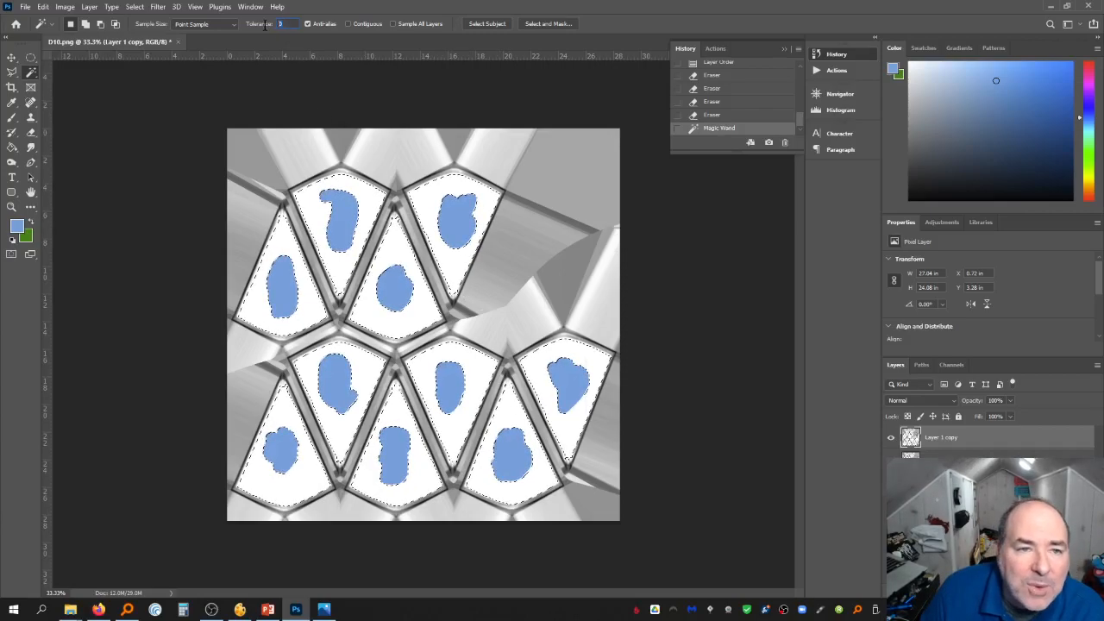
{"action": "type", "text": "30"}
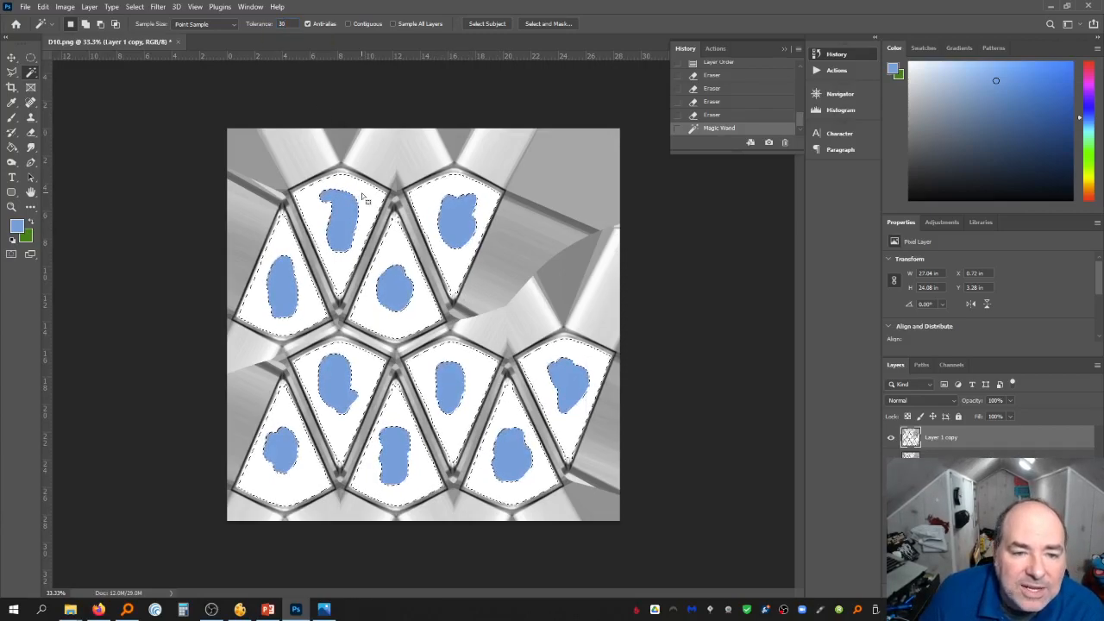
{"action": "key", "text": "ctrl+d"}
{"action": "left_click", "coordinate": [362, 194]}
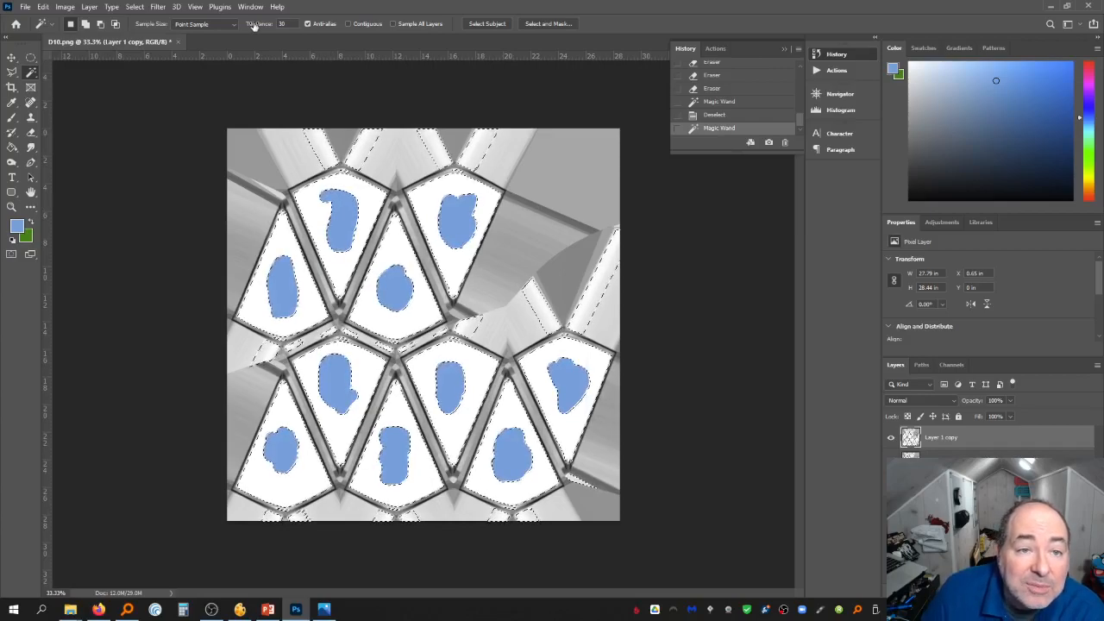
Lower the copied layer's opacity to 60% and retry the Magic Wand at tolerance 60, then deselect
{"action": "key", "text": "6"}
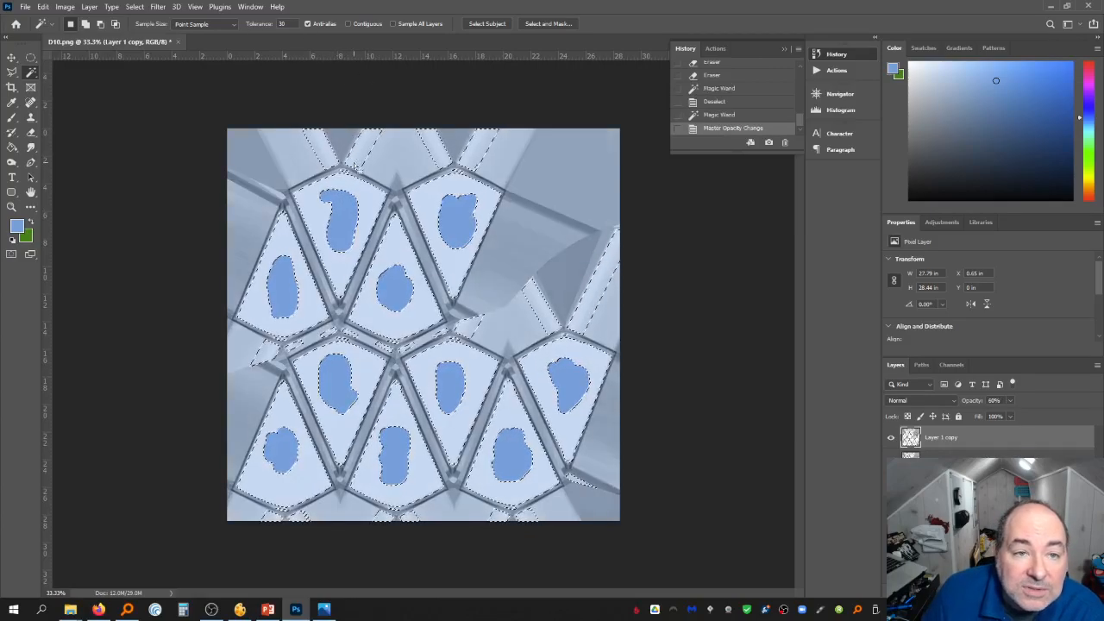
{"action": "left_click", "coordinate": [262, 24]}
{"action": "type", "text": "60"}
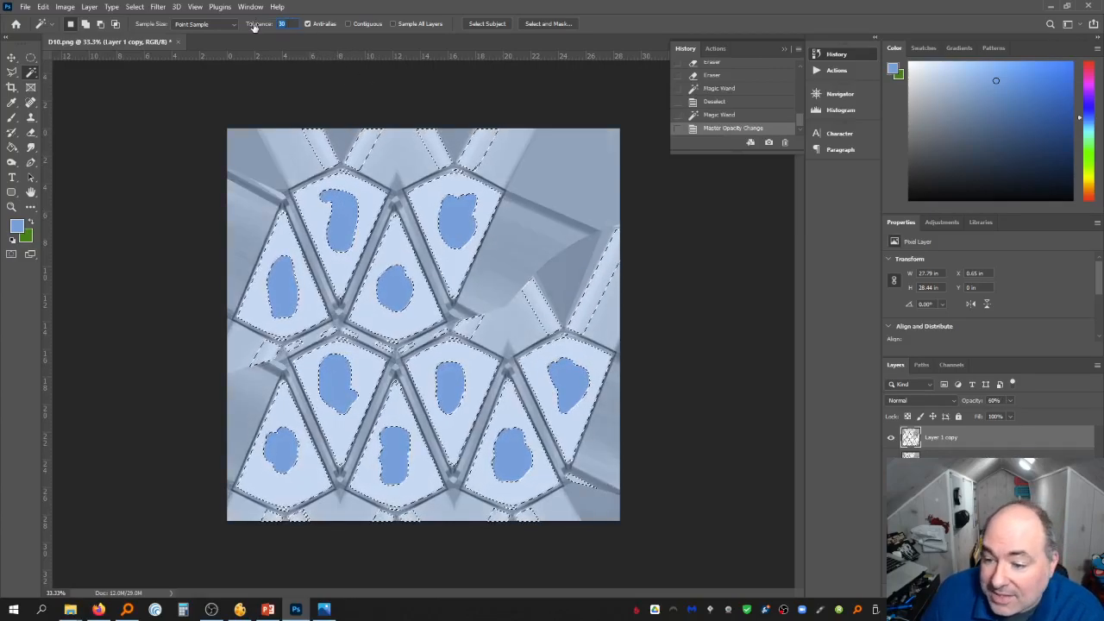
{"action": "left_click", "coordinate": [1011, 401]}
{"action": "key", "text": "ctrl+d"}
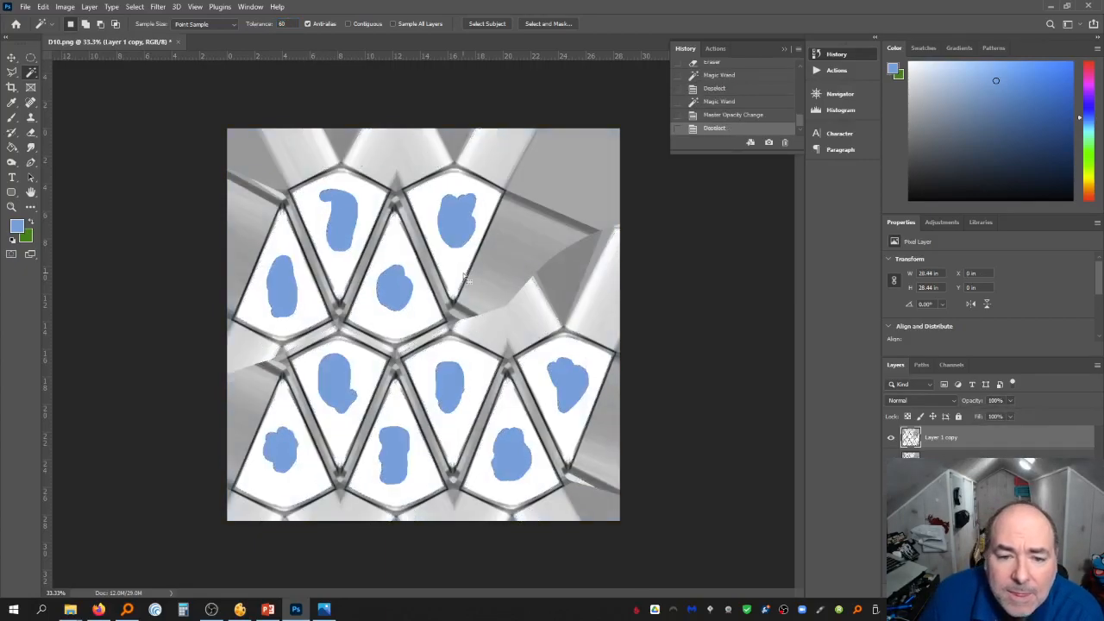
{"action": "left_click", "coordinate": [464, 274]}
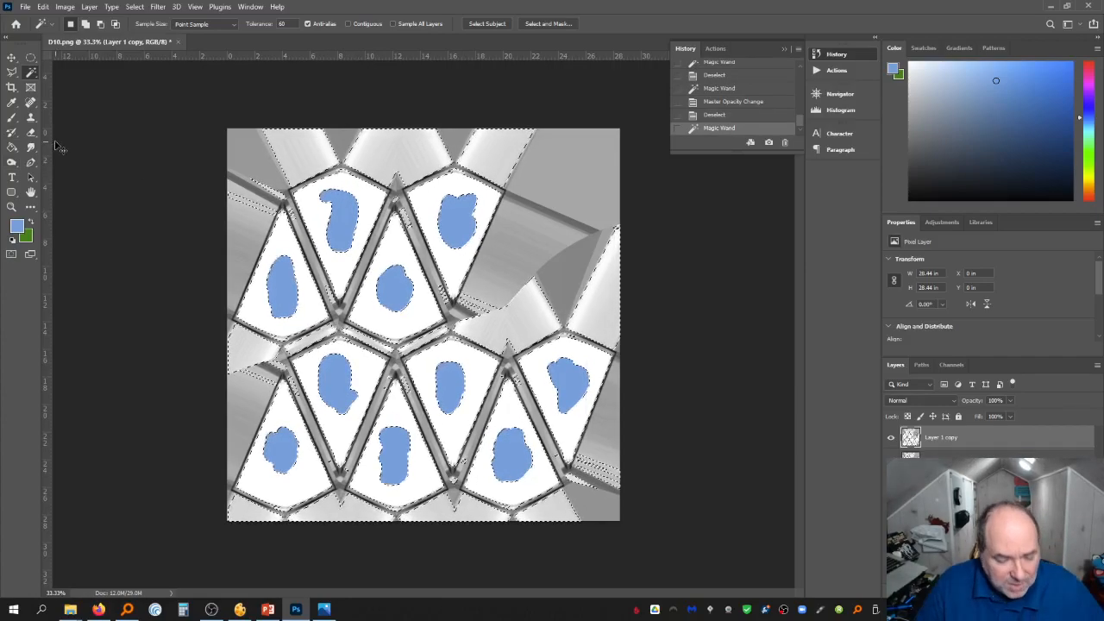
{"action": "key", "text": "ctrl+d"}
Select all ten die faces with the Quick Selection tool and delete them from the copied layer, then deselect
{"action": "right_click", "coordinate": [31, 74]}
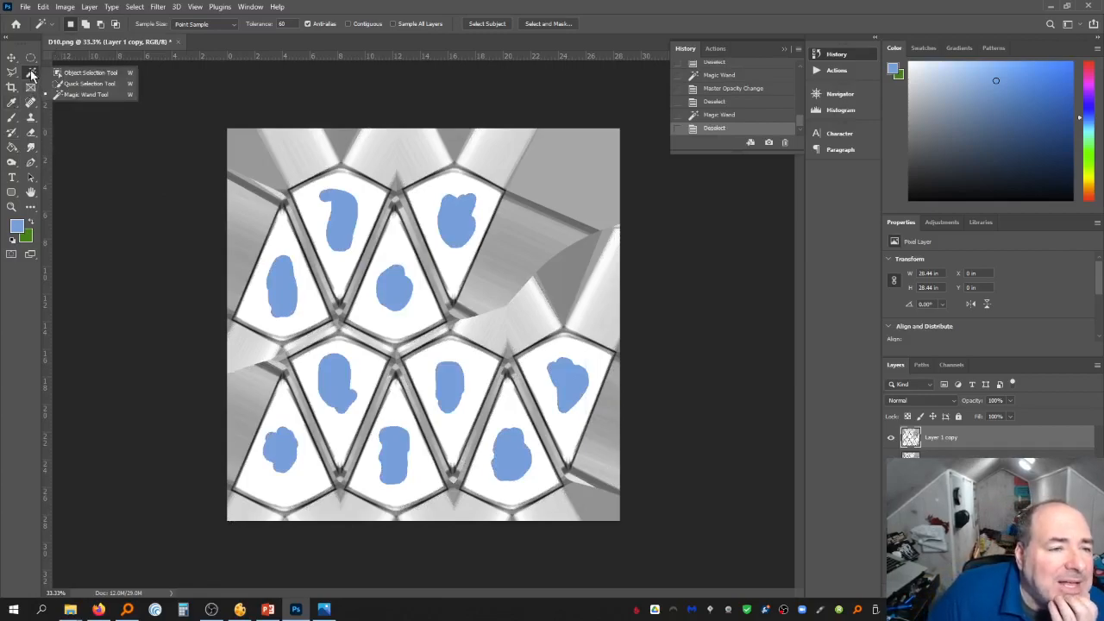
{"action": "left_click", "coordinate": [86, 83]}
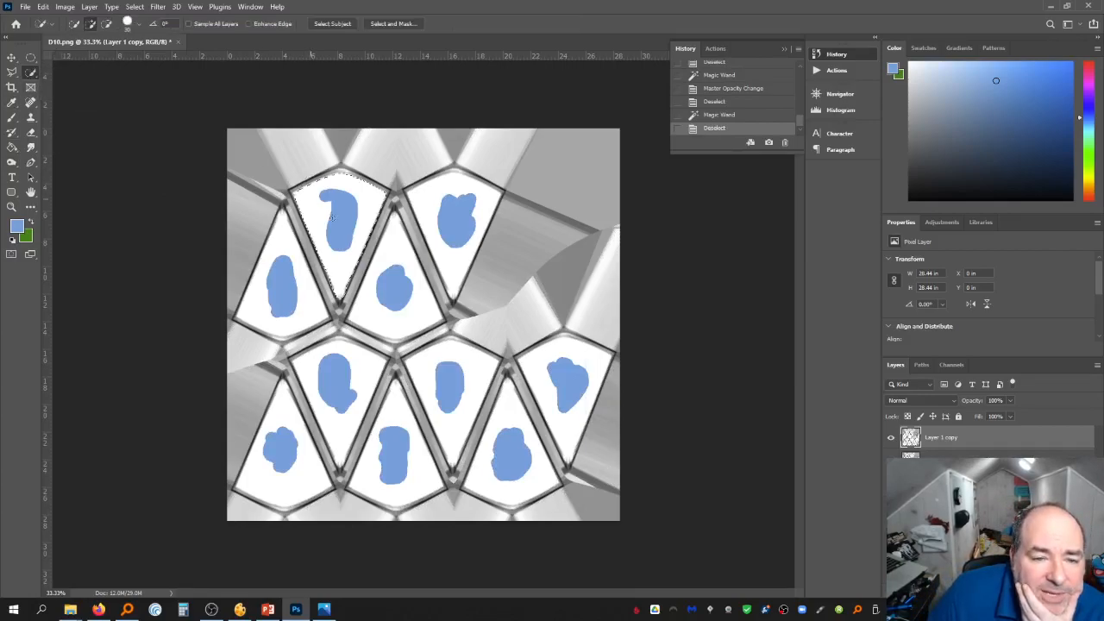
{"action": "left_click_drag", "start_coordinate": [330, 217], "coordinate": [334, 220]}
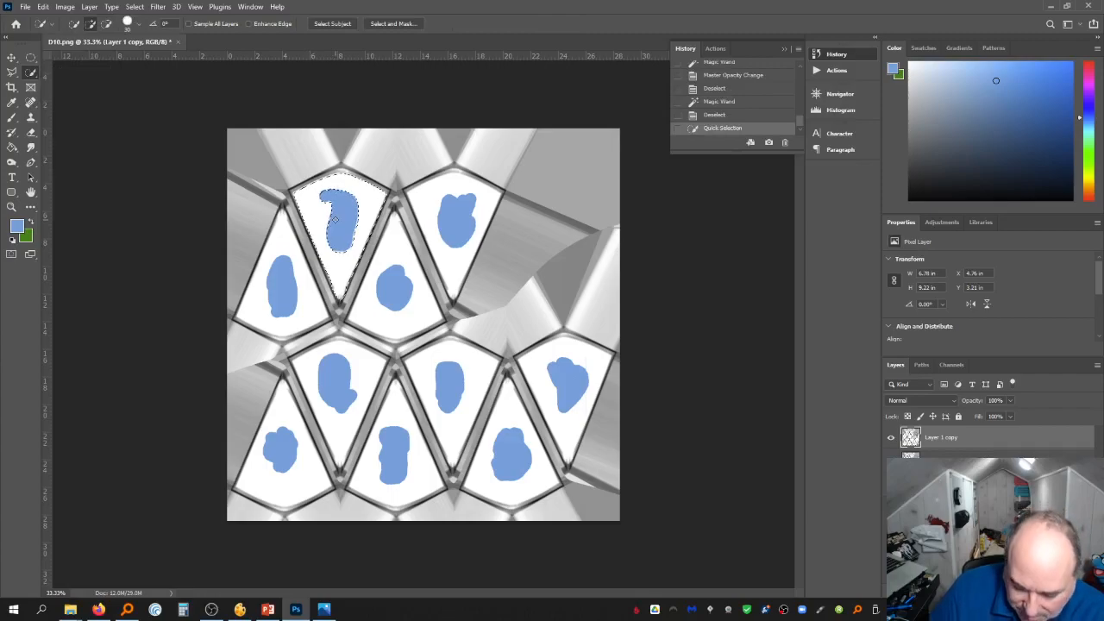
{"action": "left_click", "coordinate": [457, 212]}
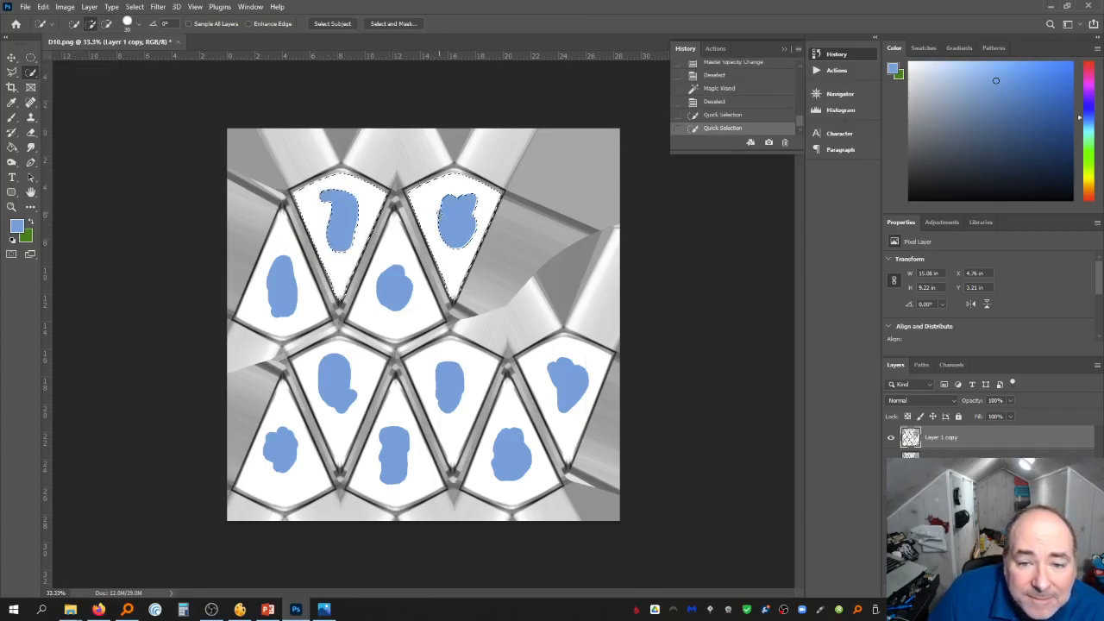
{"action": "left_click", "coordinate": [416, 309]}
{"action": "left_click", "coordinate": [472, 377]}
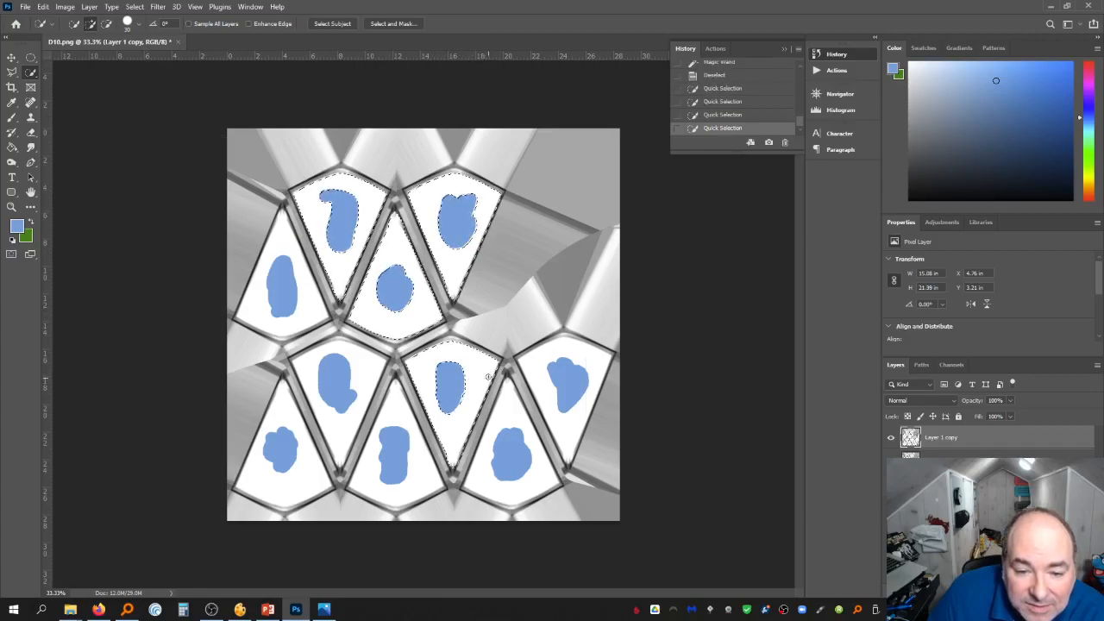
{"action": "left_click", "coordinate": [556, 397]}
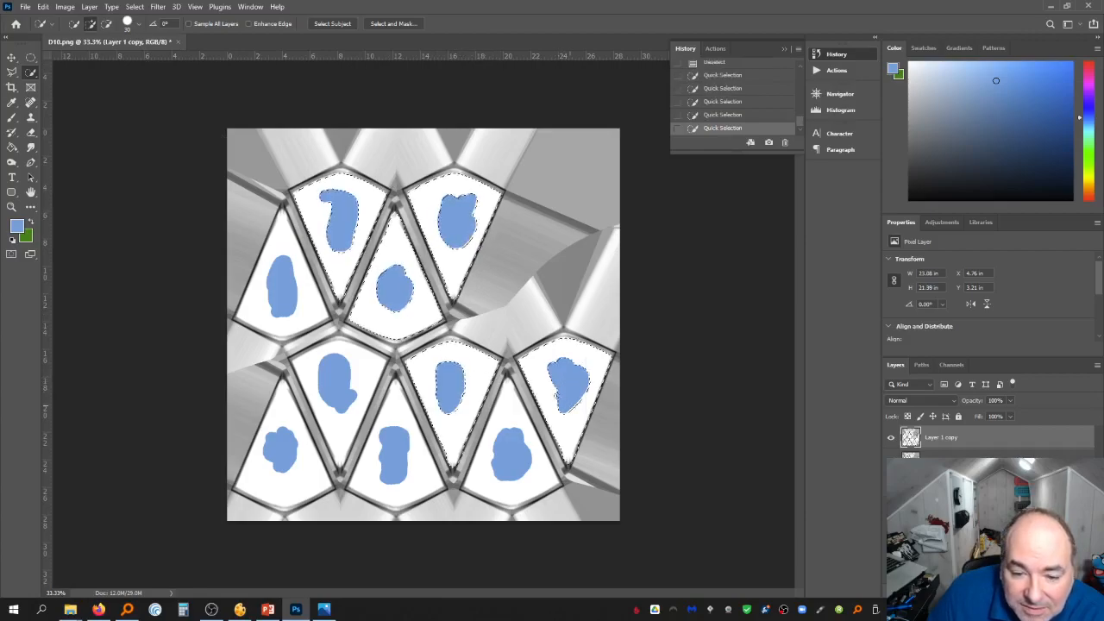
{"action": "left_click", "coordinate": [526, 480]}
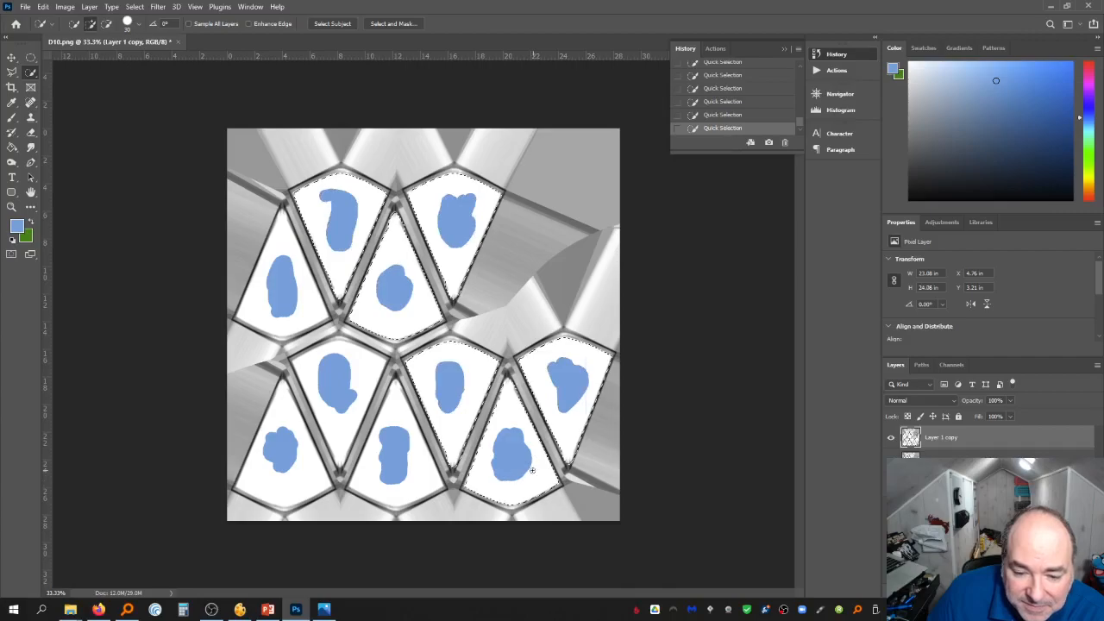
{"action": "left_click", "coordinate": [533, 470]}
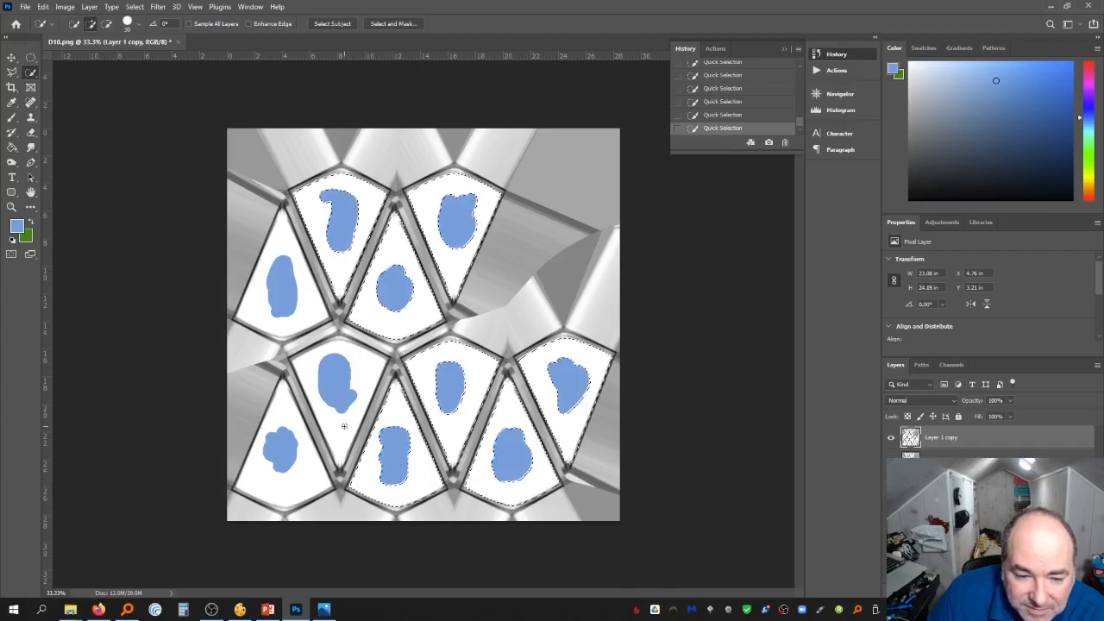
{"action": "left_click", "coordinate": [298, 309]}
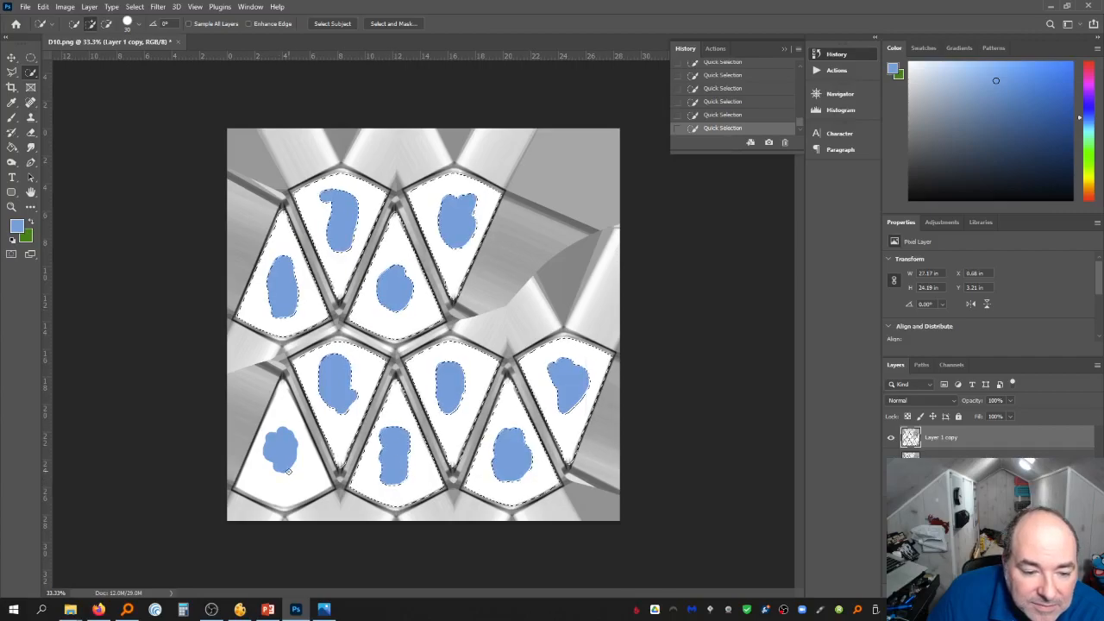
{"action": "key", "text": "Delete"}
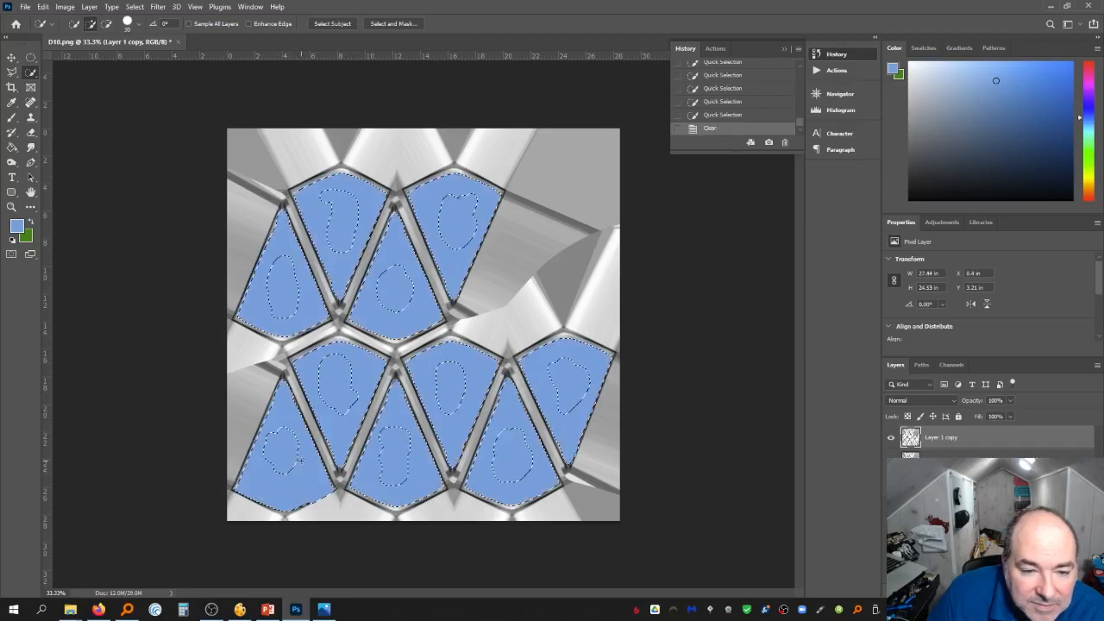
{"action": "key", "text": "ctrl+d"}
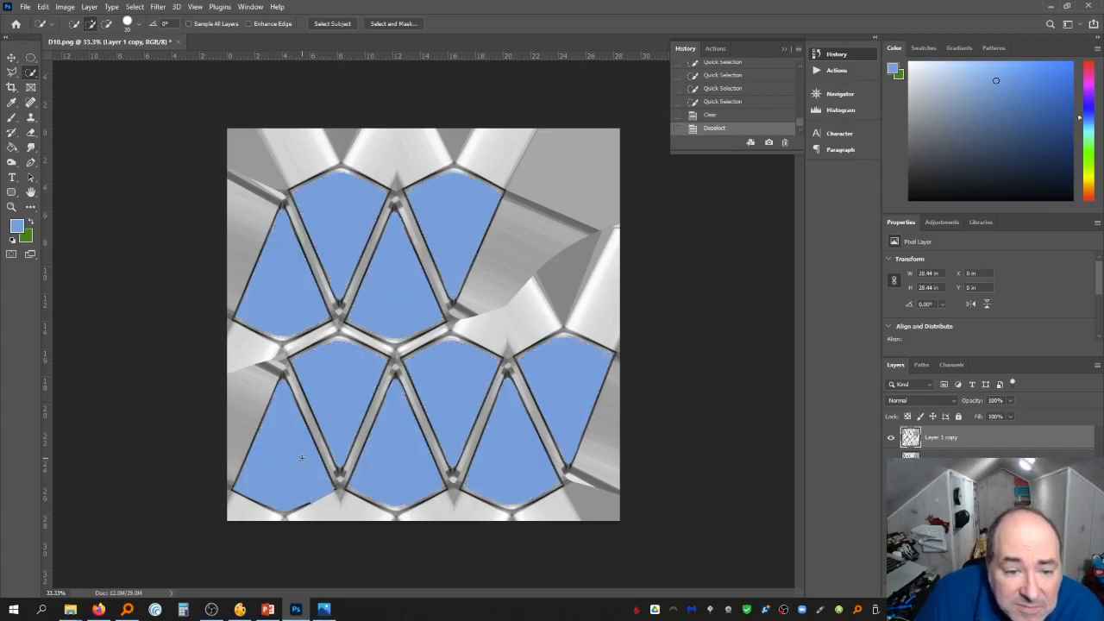
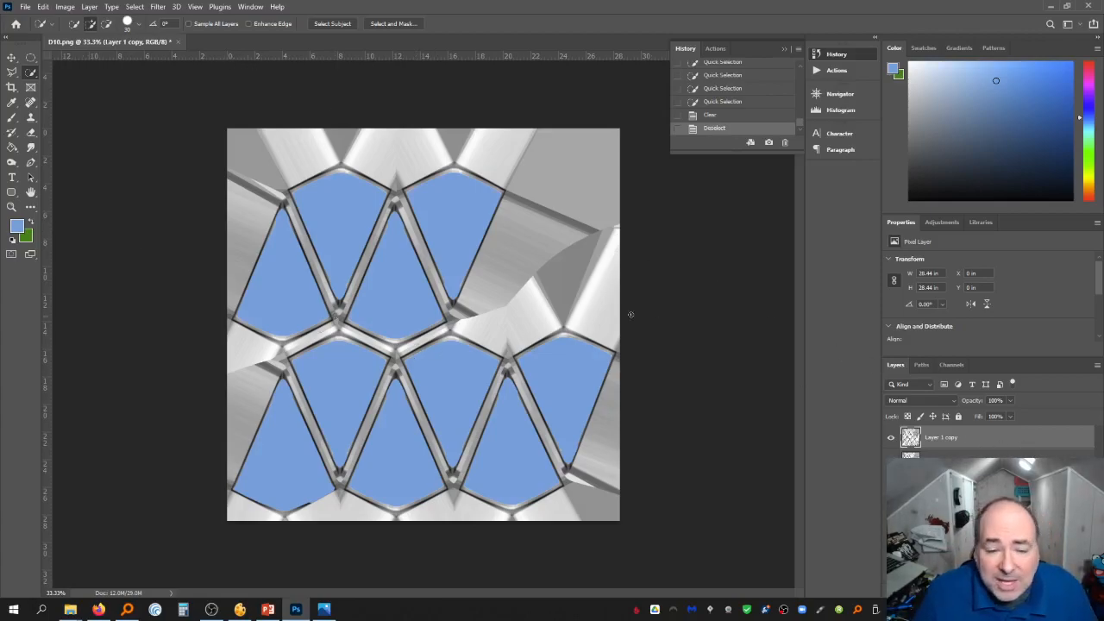
Add a text layer reading "3" on the upper-left die face and set its colour to black
{"action": "left_click", "coordinate": [11, 178]}
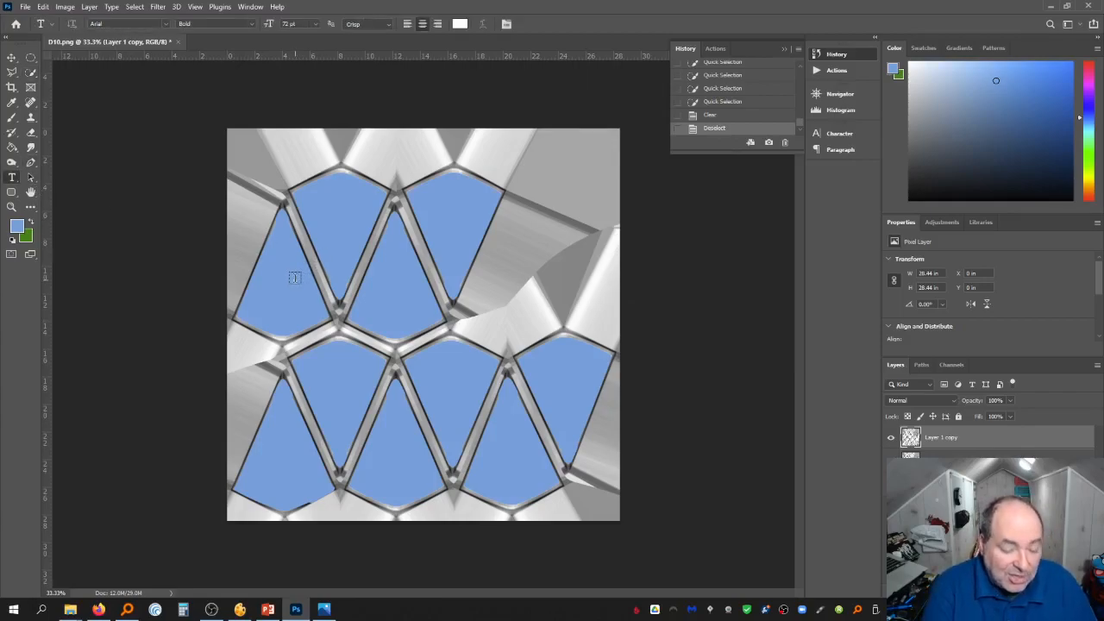
{"action": "left_click", "coordinate": [233, 301]}
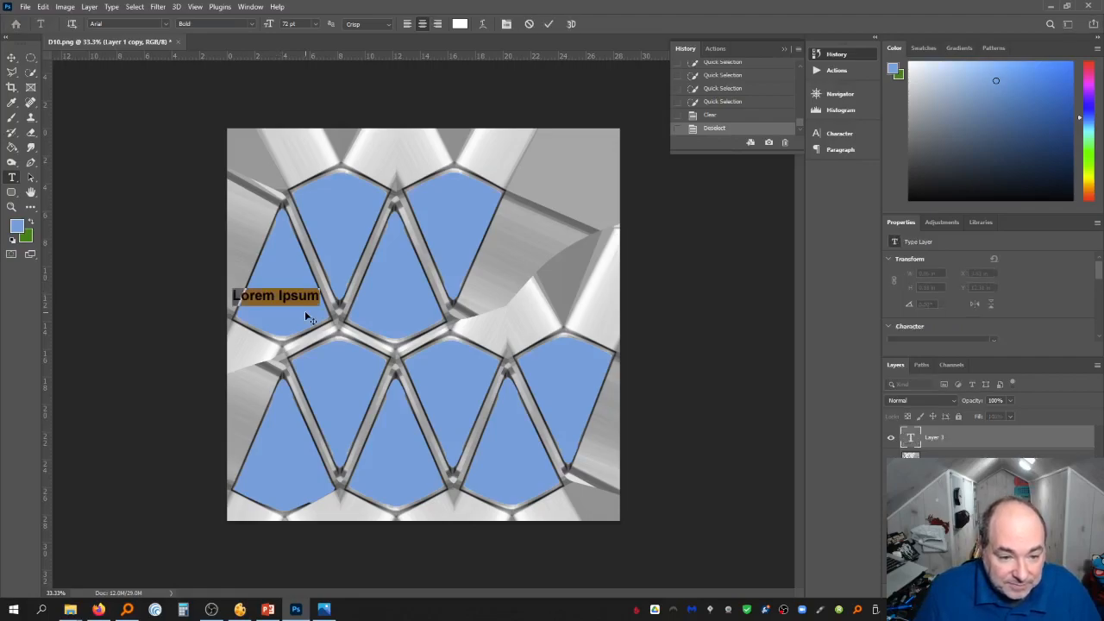
{"action": "key", "text": "BackSpace"}
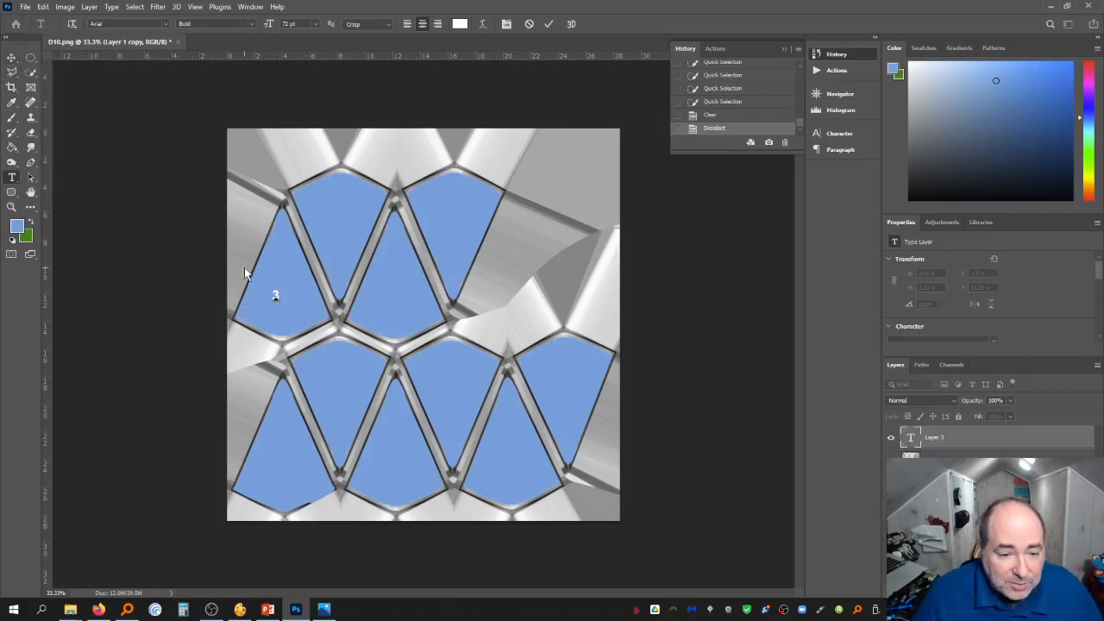
{"action": "key", "text": "ctrl+a"}
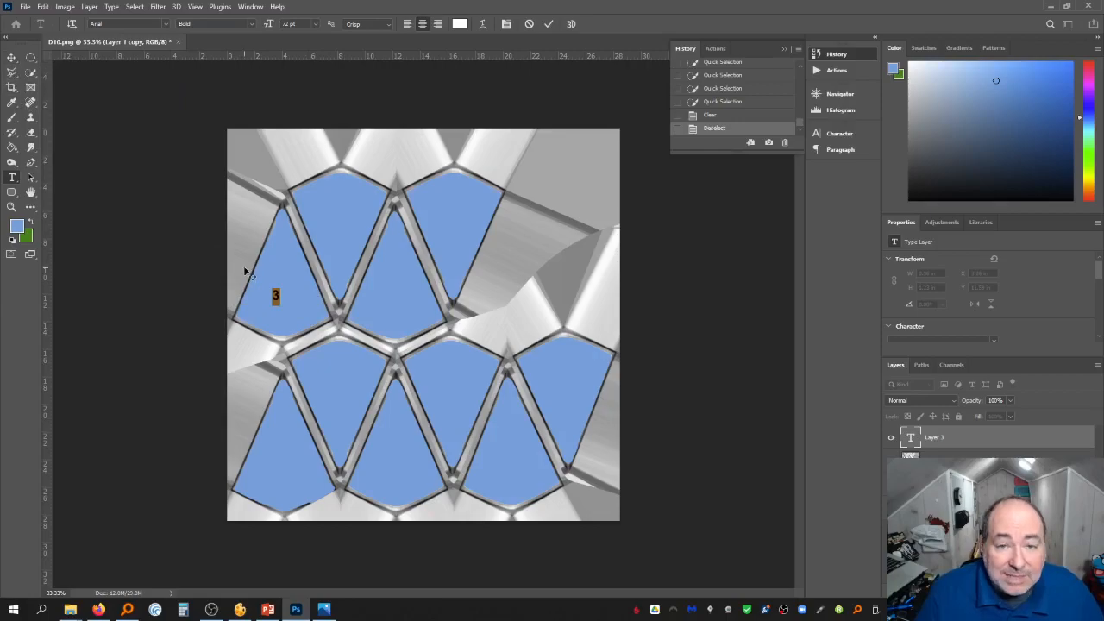
{"action": "left_click", "coordinate": [460, 23]}
{"action": "left_click_drag", "start_coordinate": [821, 459], "coordinate": [785, 549]}
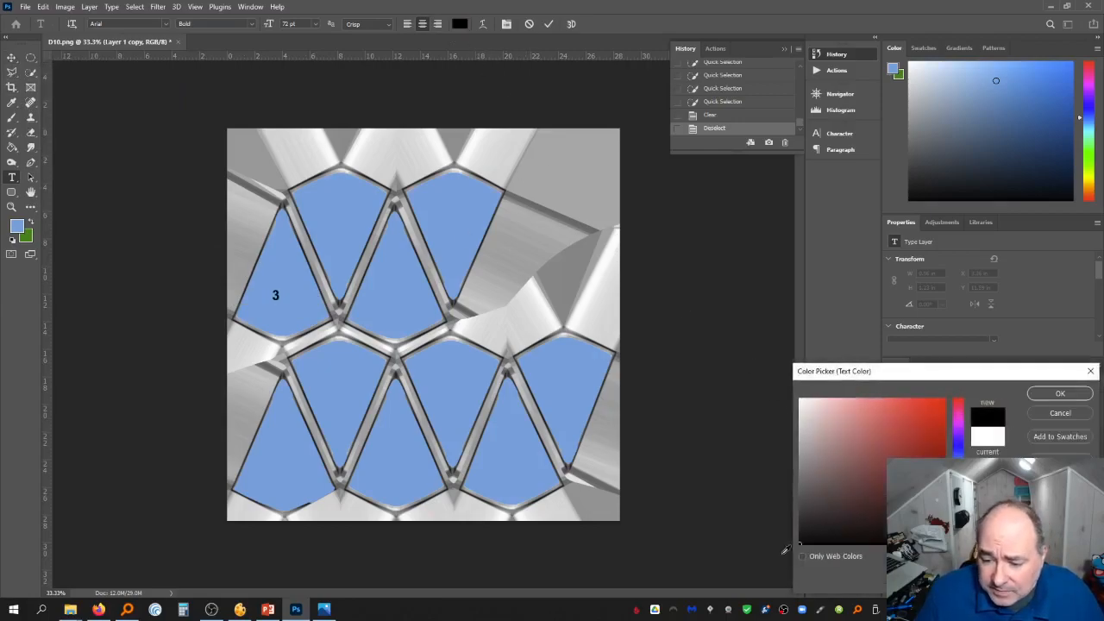
{"action": "left_click", "coordinate": [1036, 398]}
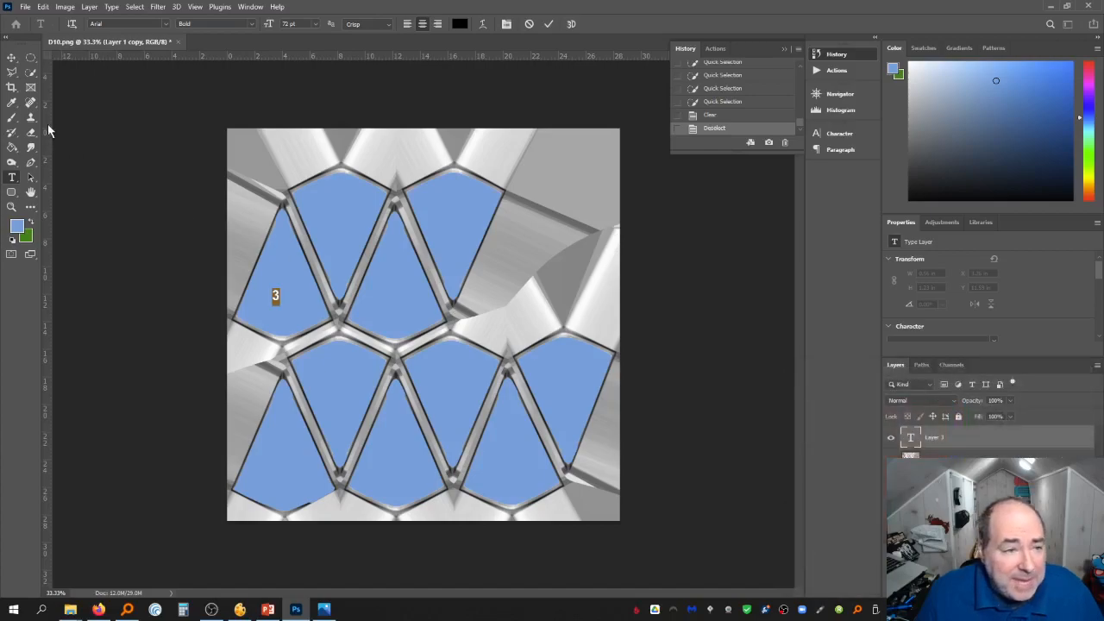
Commit the text and scale the "3" to about 433% so it fills the face
{"action": "key", "text": "ctrl+t"}
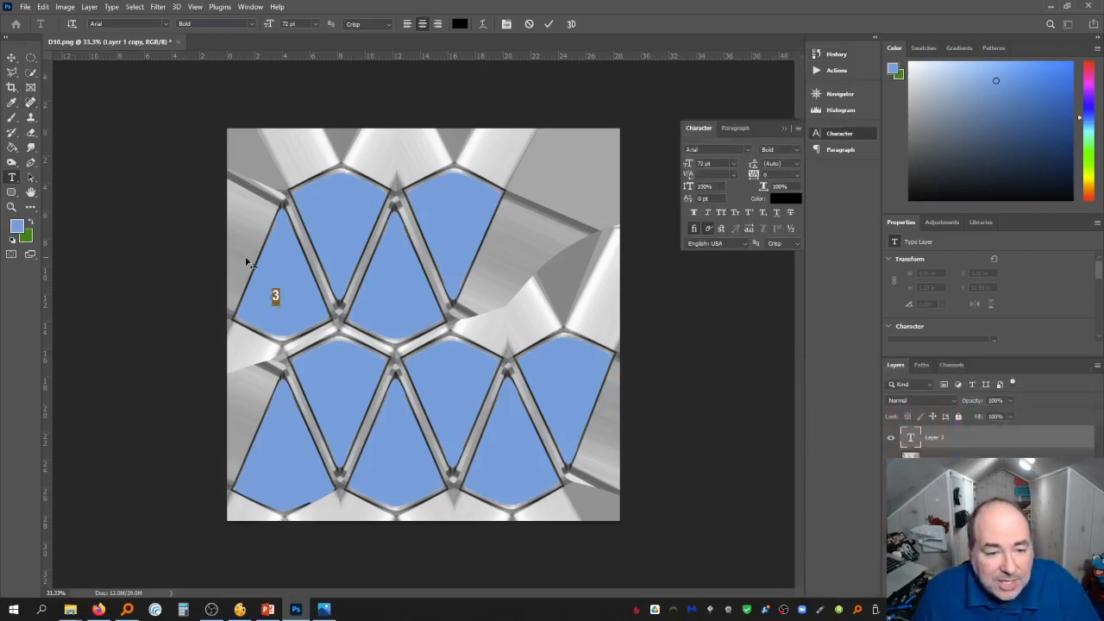
{"action": "left_click", "coordinate": [12, 58]}
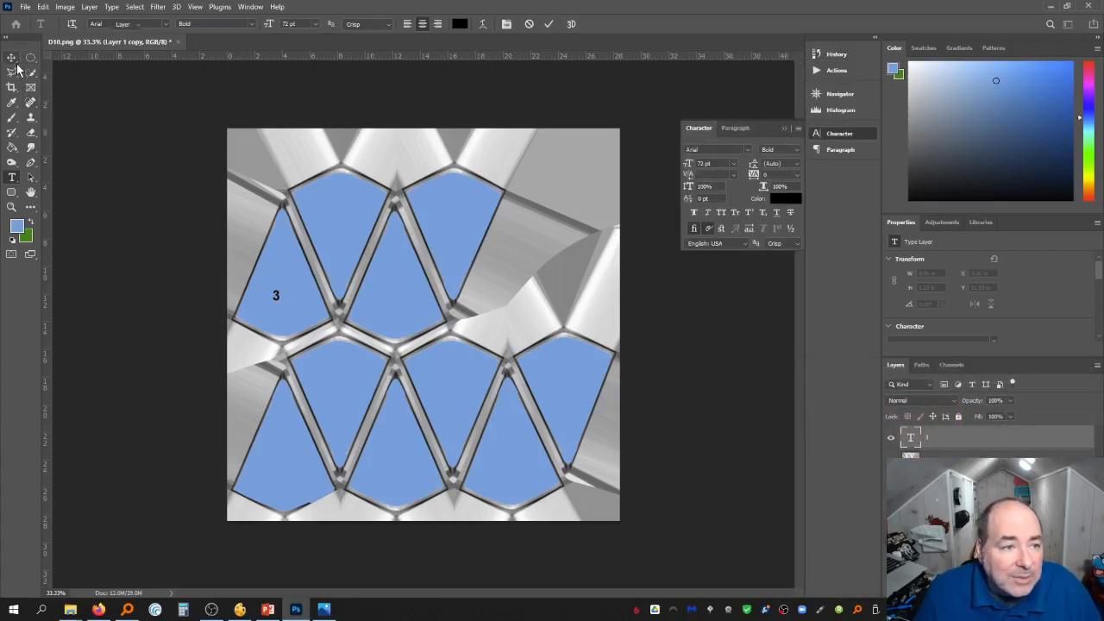
{"action": "key", "text": "ctrl+t"}
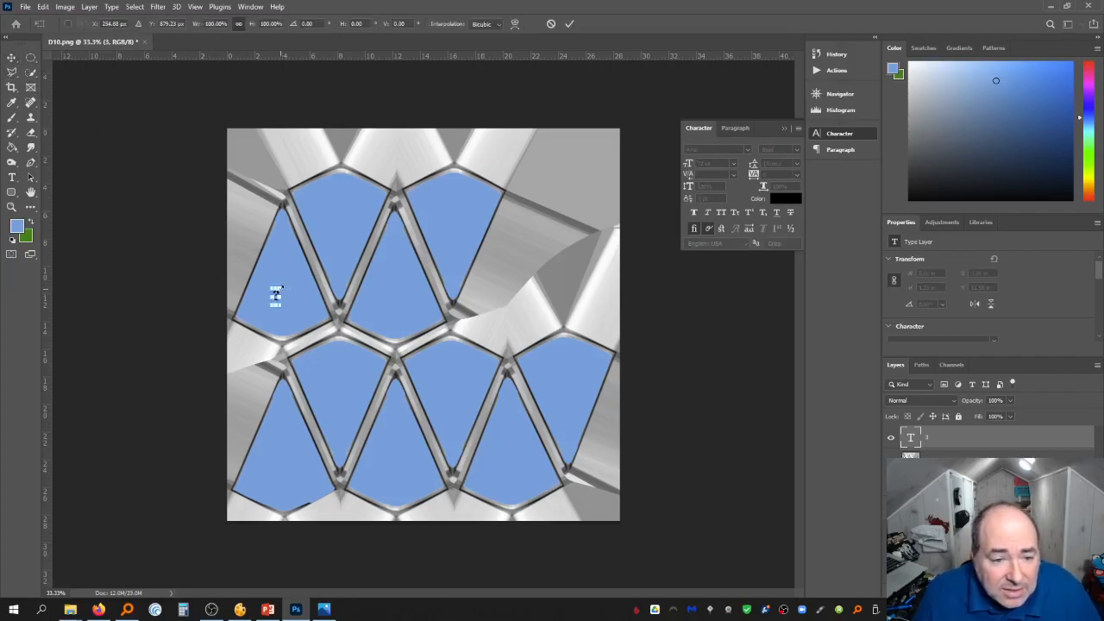
{"action": "left_click_drag", "start_coordinate": [280, 289], "coordinate": [301, 242]}
{"action": "left_click_drag", "start_coordinate": [293, 282], "coordinate": [285, 314]}
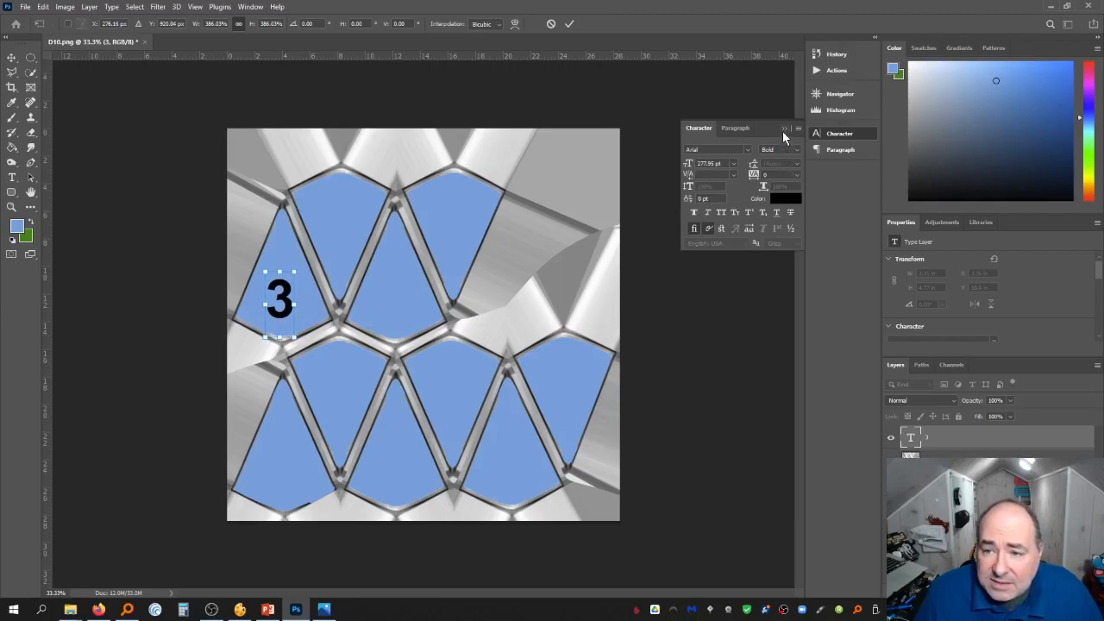
{"action": "left_click", "coordinate": [783, 129]}
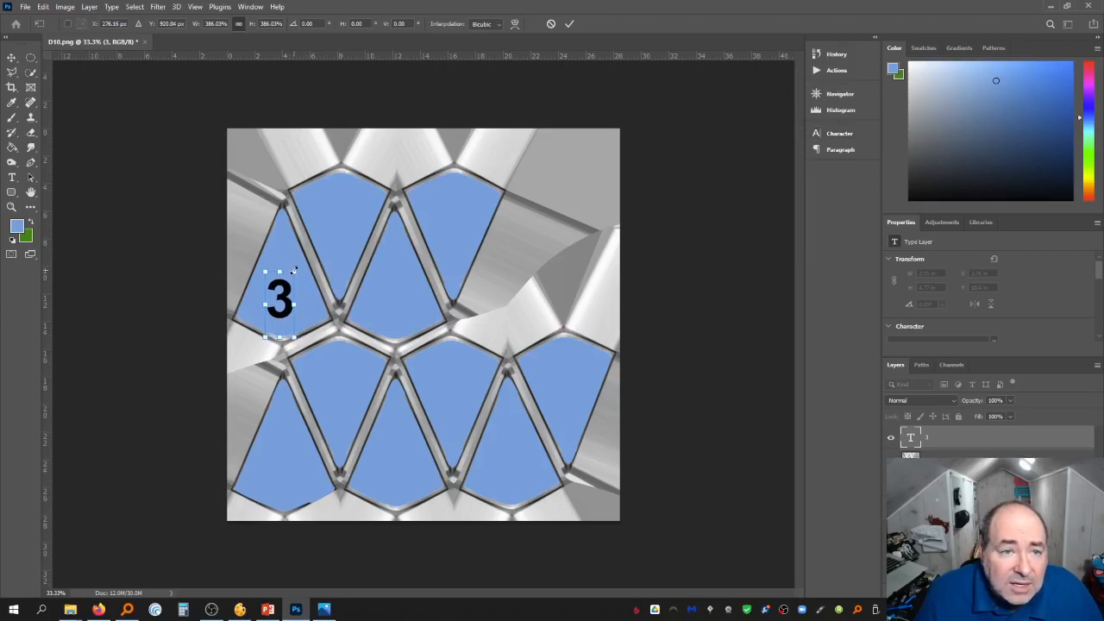
{"action": "left_click_drag", "start_coordinate": [294, 270], "coordinate": [299, 263]}
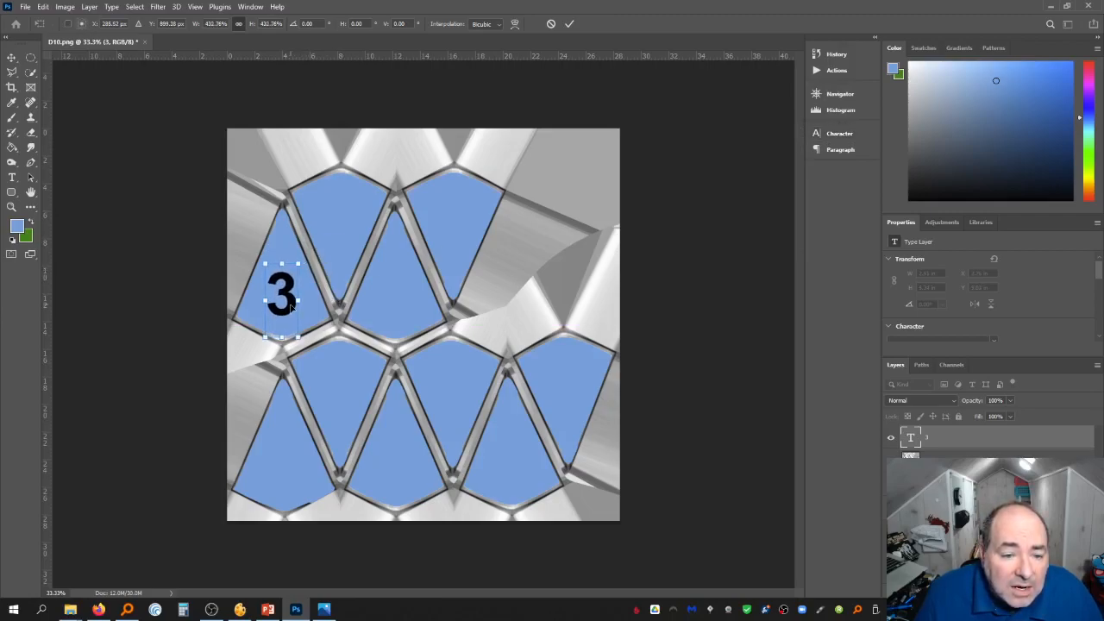
{"action": "left_click_drag", "start_coordinate": [289, 316], "coordinate": [288, 314]}
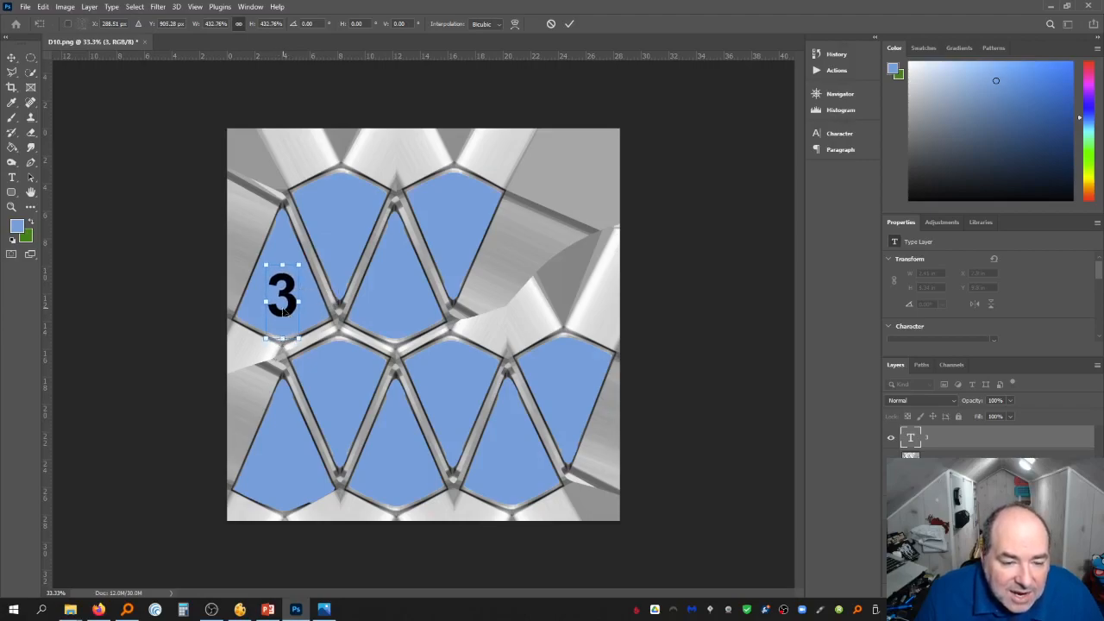
{"action": "key", "text": "Return"}
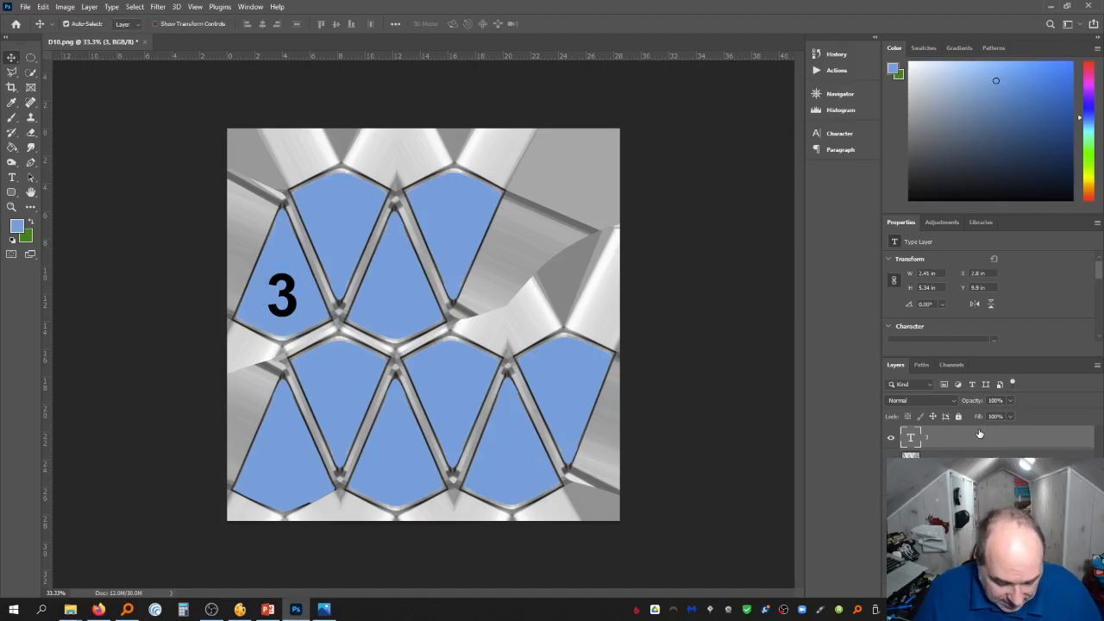
Duplicate the "3" layer and position the copy on the neighbouring upper-middle face
{"action": "right_click", "coordinate": [981, 440]}
{"action": "left_click", "coordinate": [882, 133]}
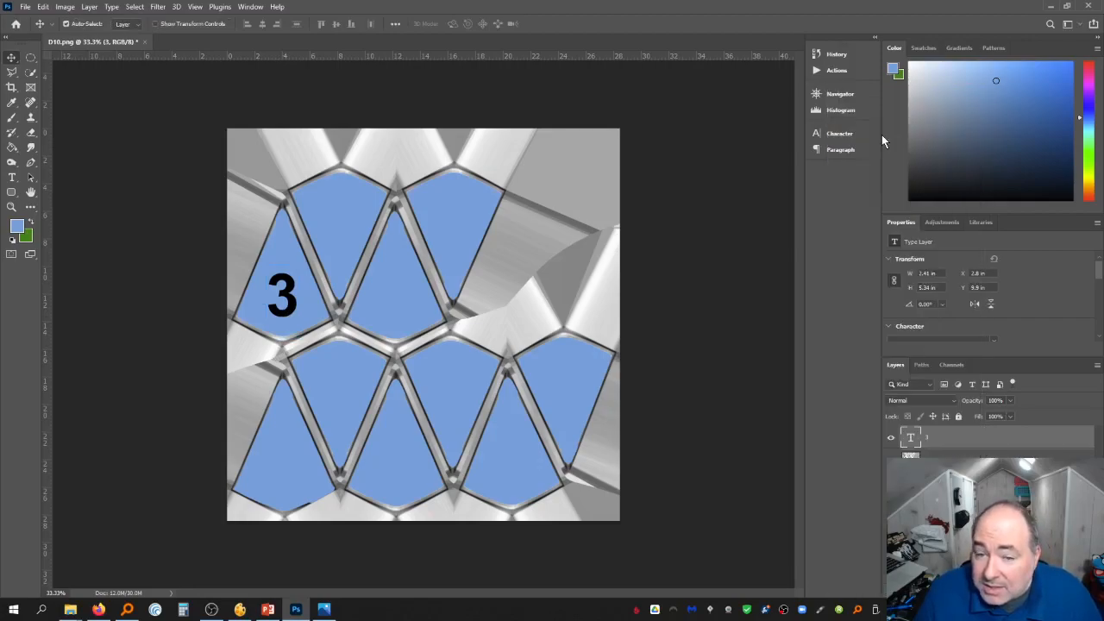
{"action": "key", "text": "Return"}
{"action": "left_click_drag", "start_coordinate": [270, 302], "coordinate": [394, 312]}
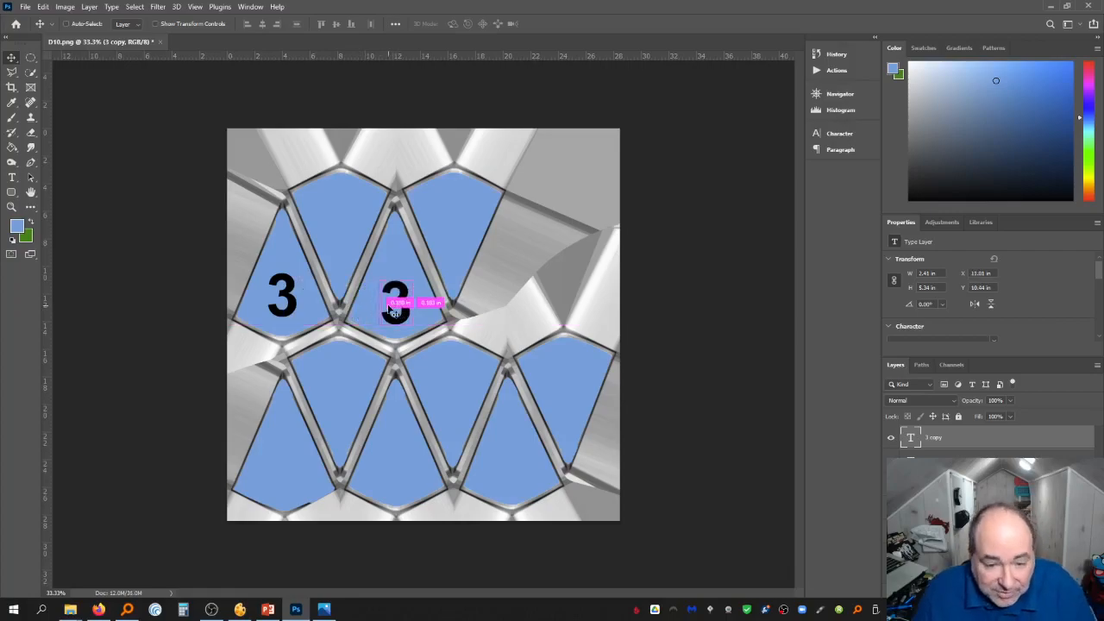
{"action": "key", "text": "ctrl+t"}
{"action": "key", "text": "Up"}
{"action": "key", "text": "Up"}
{"action": "key", "text": "Up"}
{"action": "key", "text": "Up"}
{"action": "key", "text": "Up"}
{"action": "key", "text": "Up"}
{"action": "key", "text": "Up"}
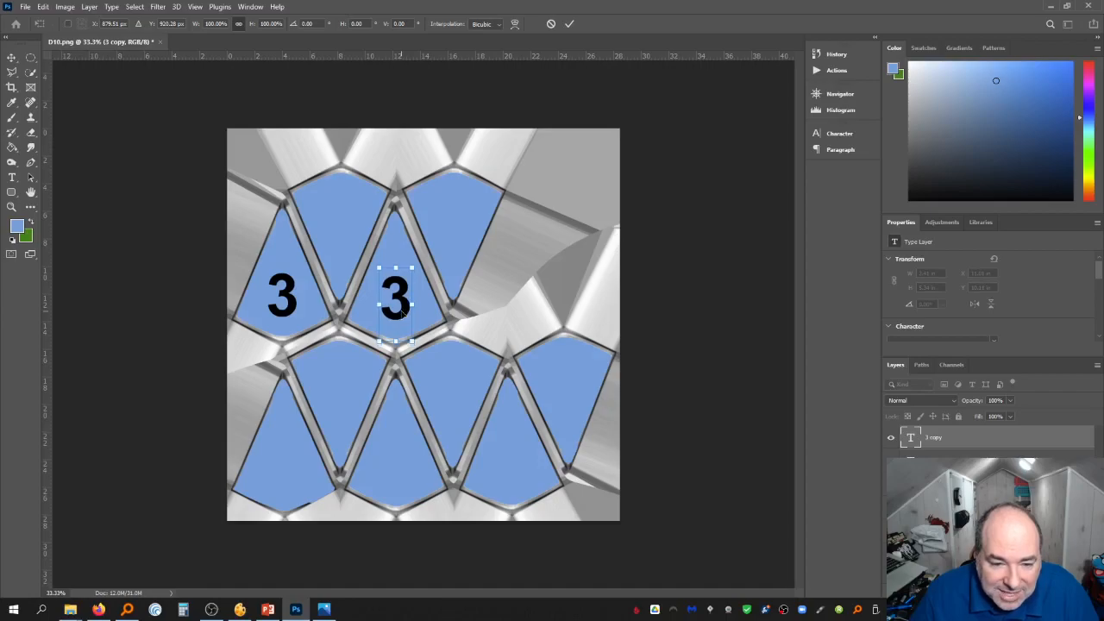
{"action": "key", "text": "Left"}
{"action": "key", "text": "Return"}
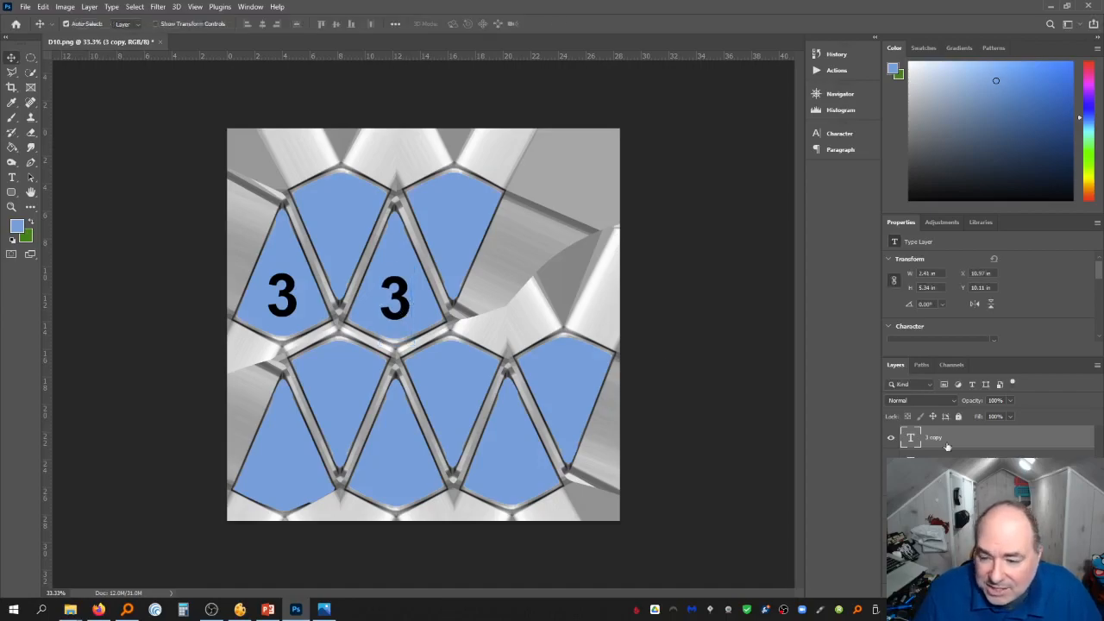
Duplicate the "3" again and place copies on the three lower pointed faces
{"action": "right_click", "coordinate": [965, 437]}
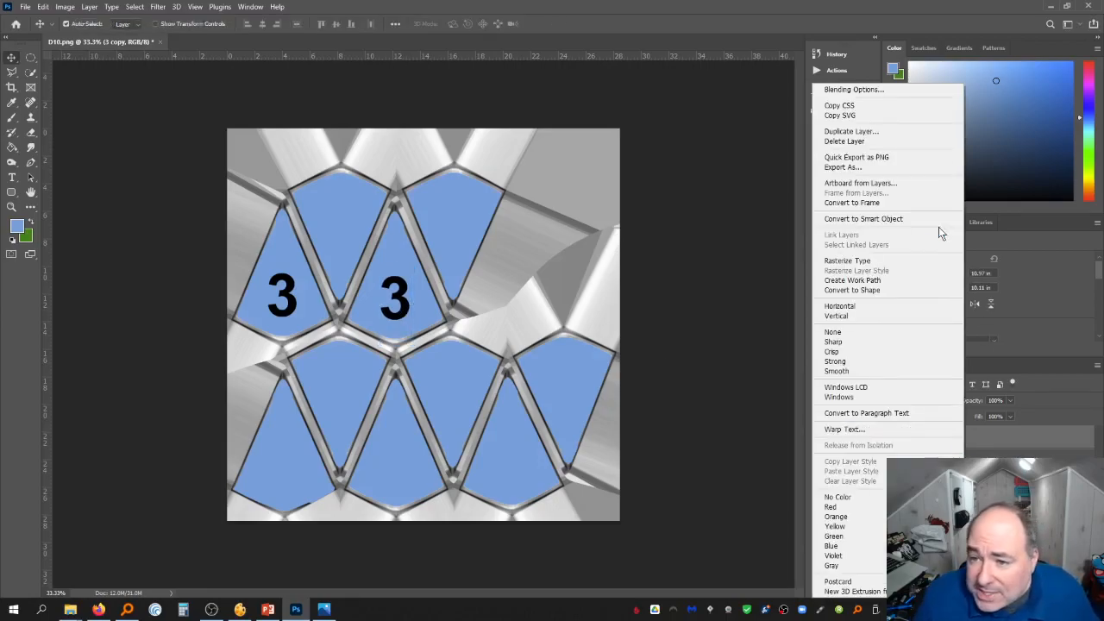
{"action": "left_click", "coordinate": [891, 135]}
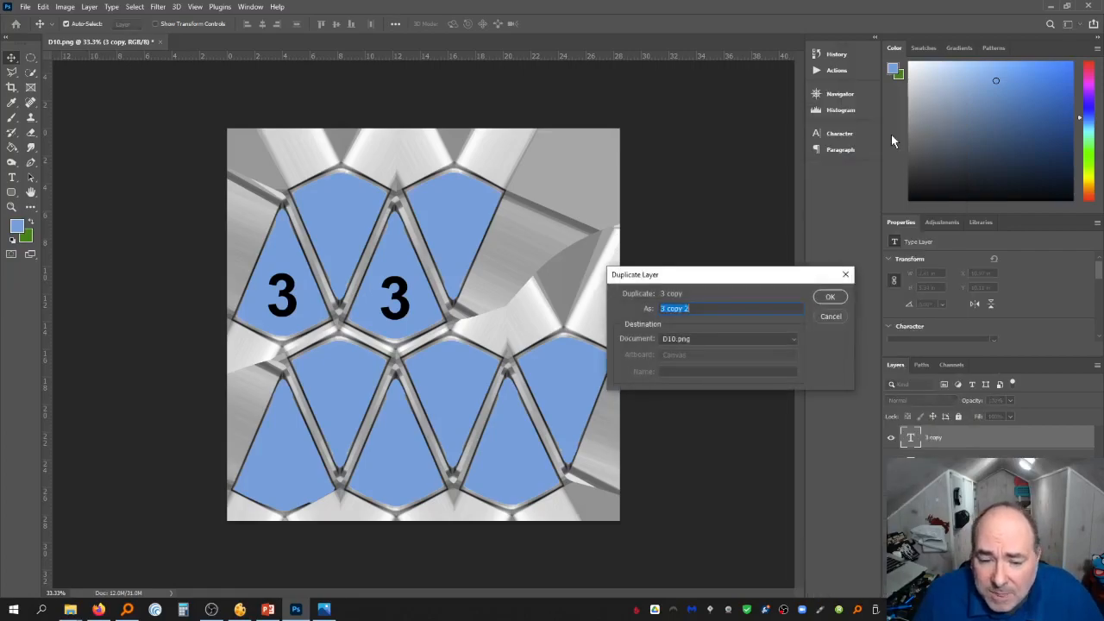
{"action": "key", "text": "Return"}
{"action": "left_click_drag", "start_coordinate": [406, 308], "coordinate": [294, 478]}
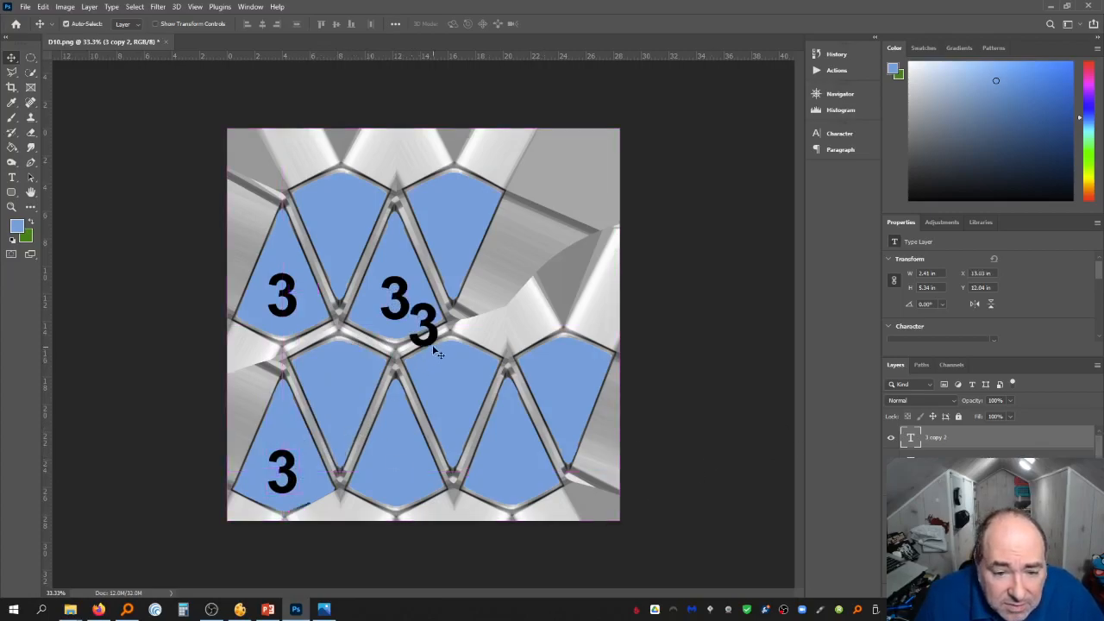
{"action": "left_click_drag", "start_coordinate": [429, 343], "coordinate": [398, 483]}
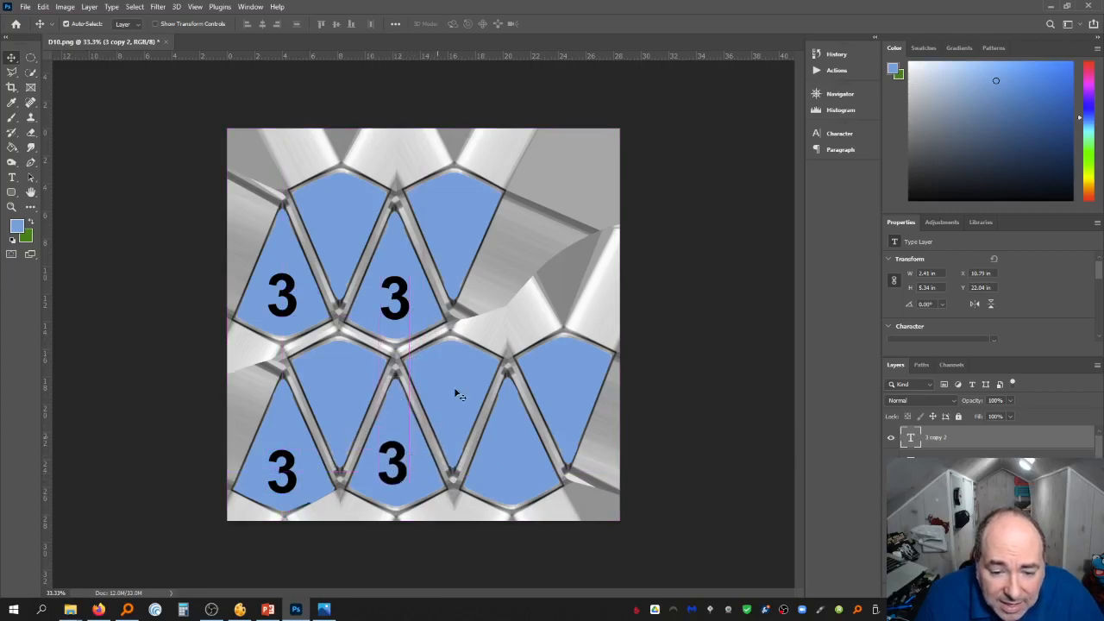
{"action": "key", "text": "ctrl+v"}
{"action": "left_click_drag", "start_coordinate": [431, 332], "coordinate": [523, 482]}
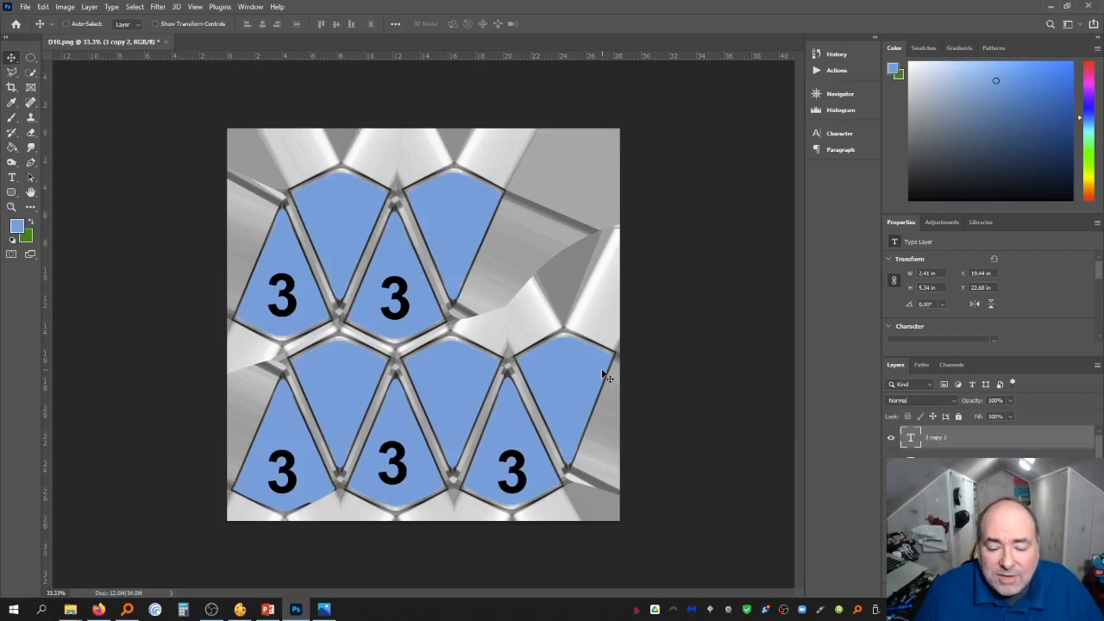
Paste another "3", rotate it 180°, place it on the upper-left inverted face, and copy it
{"action": "key", "text": "ctrl+v"}
{"action": "key", "text": "ctrl+t"}
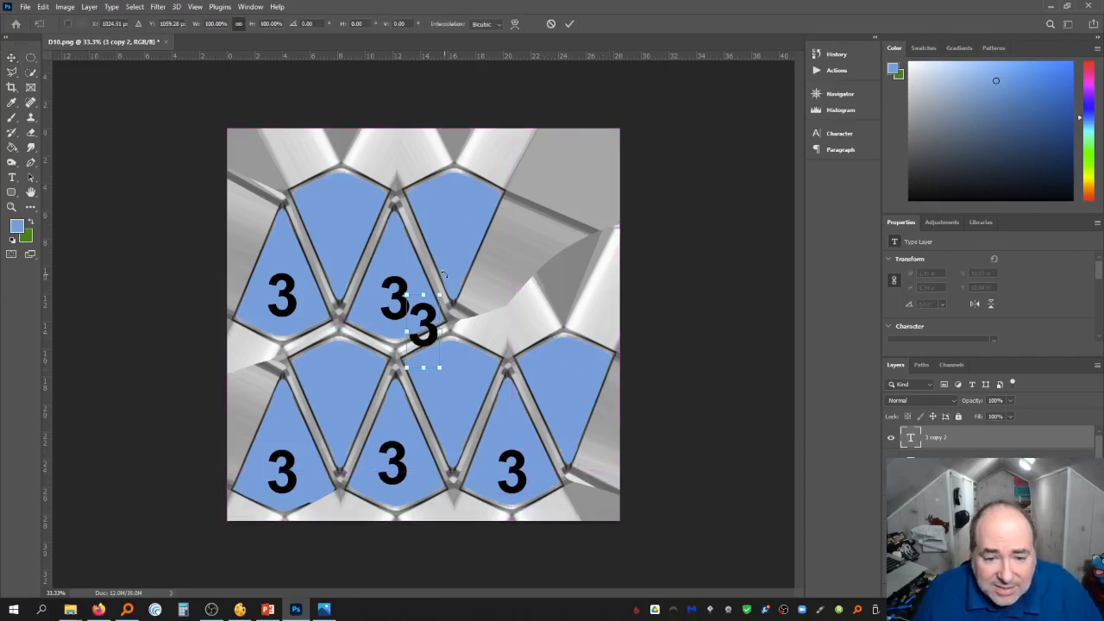
{"action": "left_click_drag", "start_coordinate": [443, 276], "coordinate": [396, 406]}
{"action": "left_click_drag", "start_coordinate": [426, 324], "coordinate": [346, 204]}
{"action": "key", "text": "Return"}
{"action": "key", "text": "ctrl+c"}
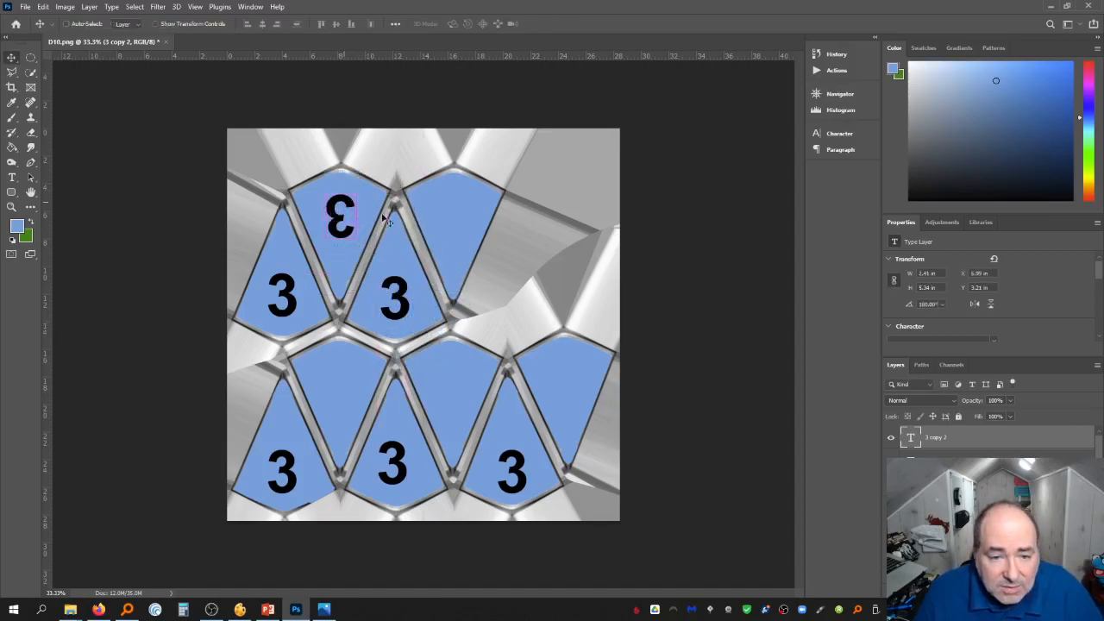
Paste the rotated "3" onto each of the four remaining inverted faces
{"action": "key", "text": "ctrl+v"}
{"action": "left_click_drag", "start_coordinate": [434, 322], "coordinate": [461, 208]}
{"action": "key", "text": "ctrl+v"}
{"action": "left_click_drag", "start_coordinate": [440, 322], "coordinate": [359, 384]}
{"action": "key", "text": "ctrl+v"}
{"action": "left_click_drag", "start_coordinate": [439, 311], "coordinate": [470, 371]}
{"action": "key", "text": "ctrl+v"}
{"action": "left_click_drag", "start_coordinate": [430, 309], "coordinate": [578, 355]}
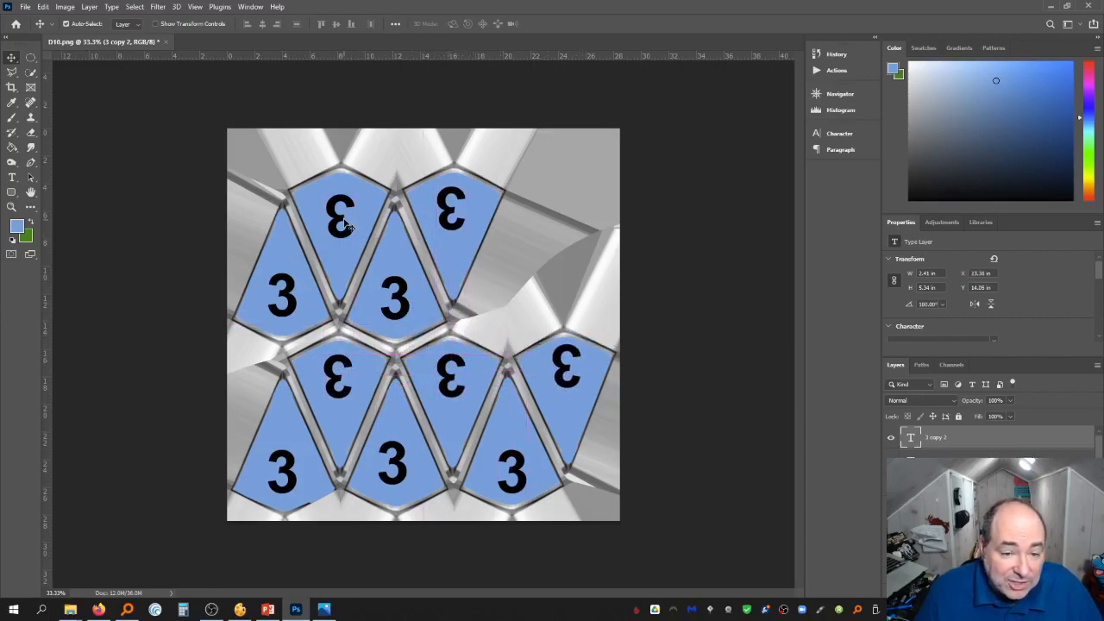
Nudge the inverted "3" on the upper-right face down and right to centre it
{"action": "left_click", "coordinate": [395, 315]}
{"action": "key", "text": "ctrl+t"}
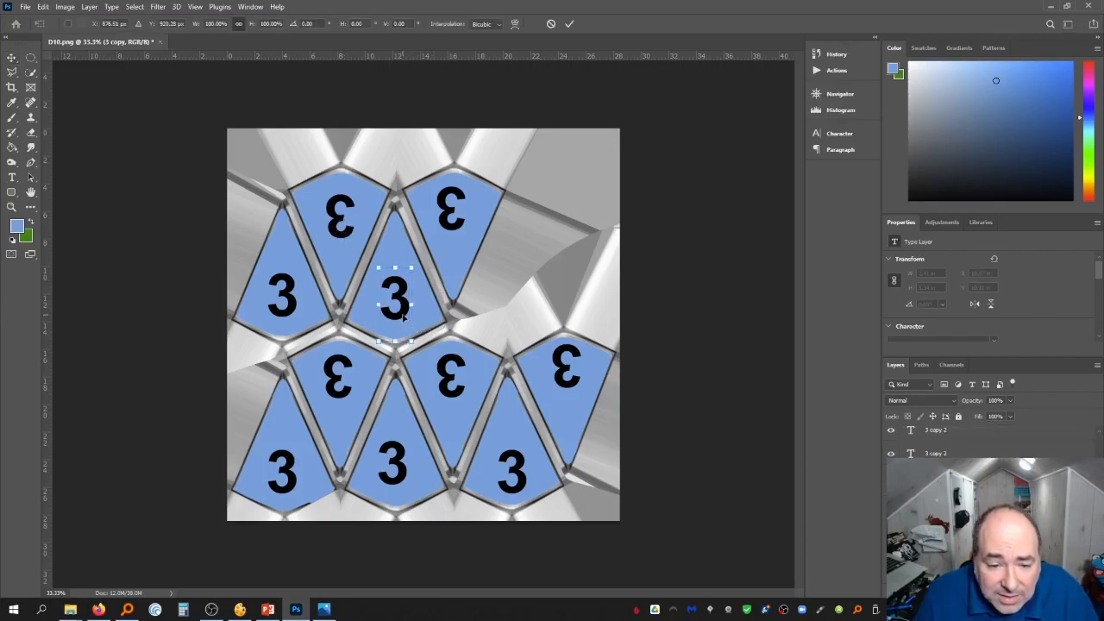
{"action": "key", "text": "Return"}
{"action": "left_click", "coordinate": [452, 234]}
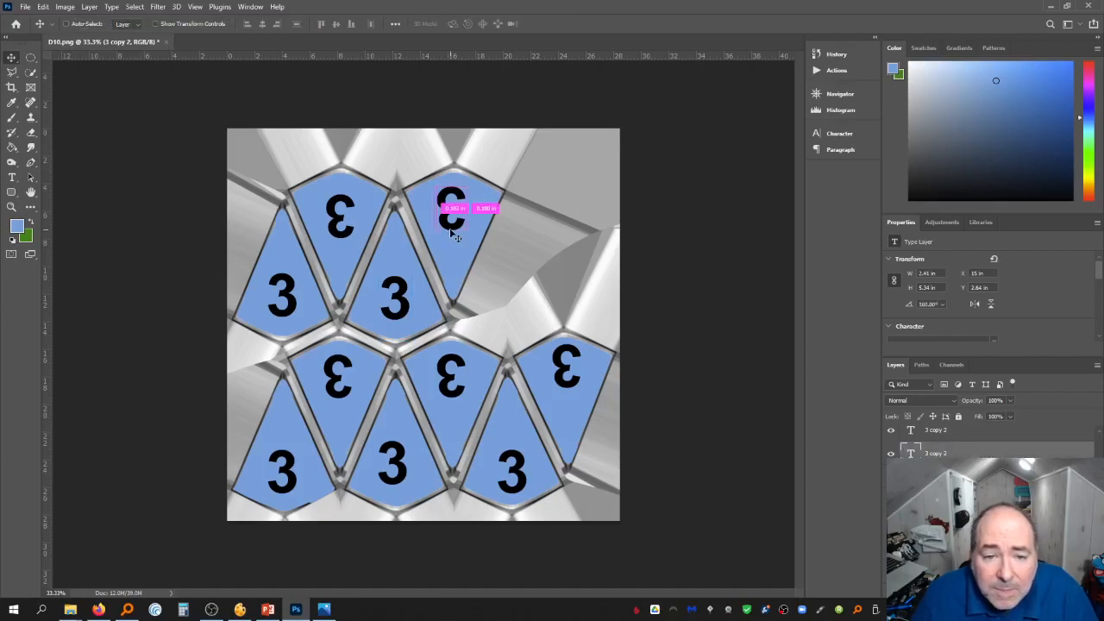
{"action": "key", "text": "ctrl+t"}
{"action": "key", "text": "Down"}
{"action": "key", "text": "Right"}
{"action": "key", "text": "Right"}
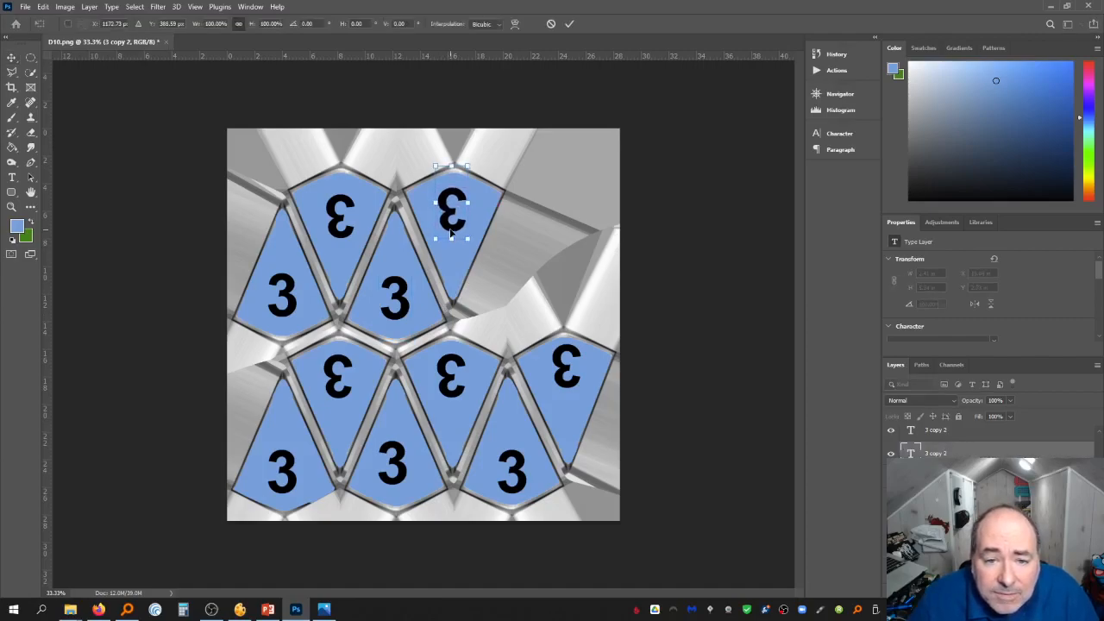
{"action": "key", "text": "Down"}
{"action": "key", "text": "Down"}
{"action": "key", "text": "Right"}
{"action": "key", "text": "Right"}
{"action": "key", "text": "Right"}
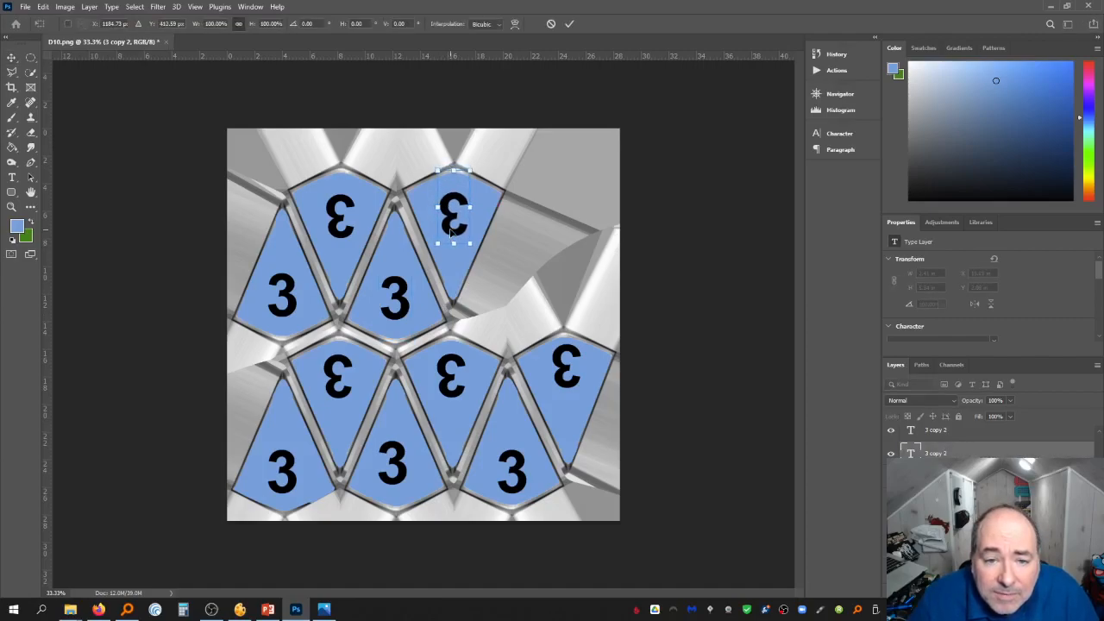
{"action": "key", "text": "Return"}
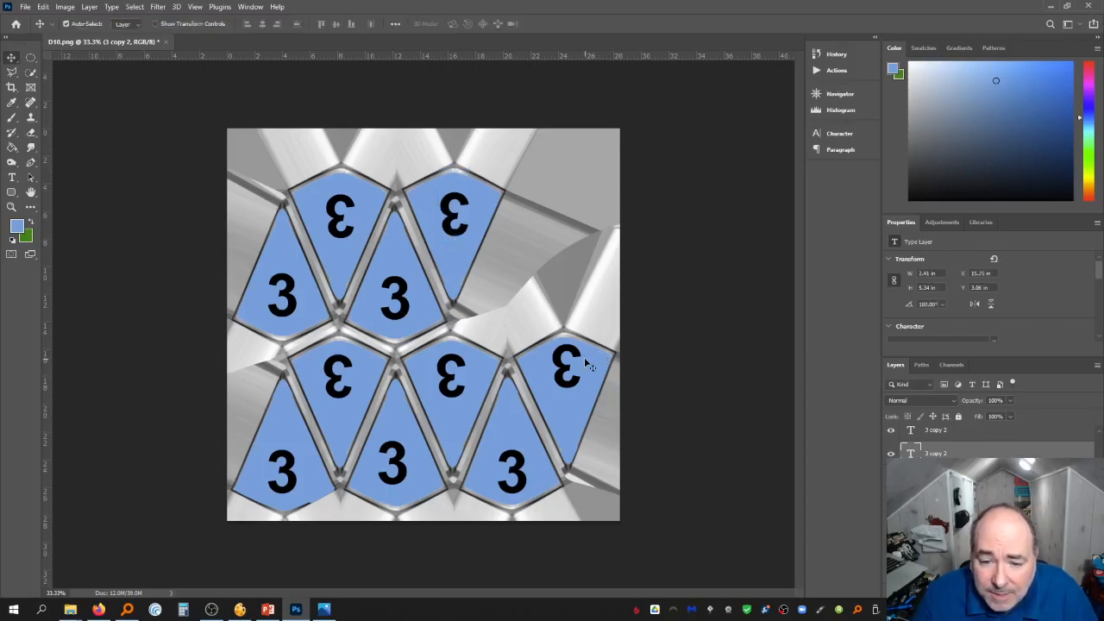
Nudge the inverted "3" on the far-right face downward to centre it
{"action": "left_click", "coordinate": [580, 361]}
{"action": "key", "text": "ctrl+t"}
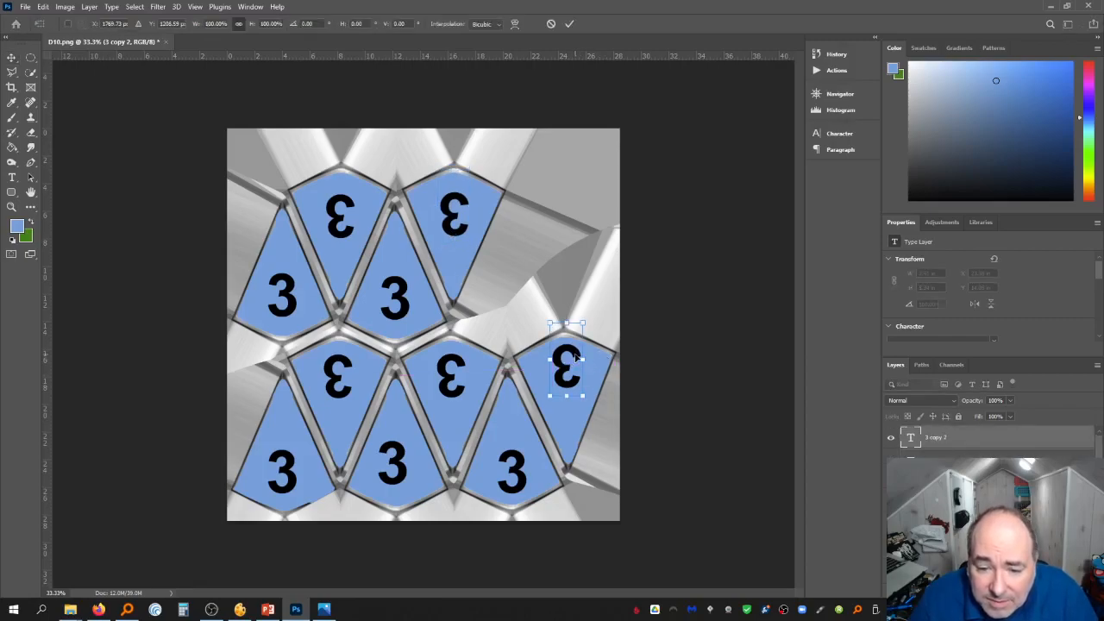
{"action": "key", "text": "shift+Down"}
{"action": "key", "text": "shift+Down"}
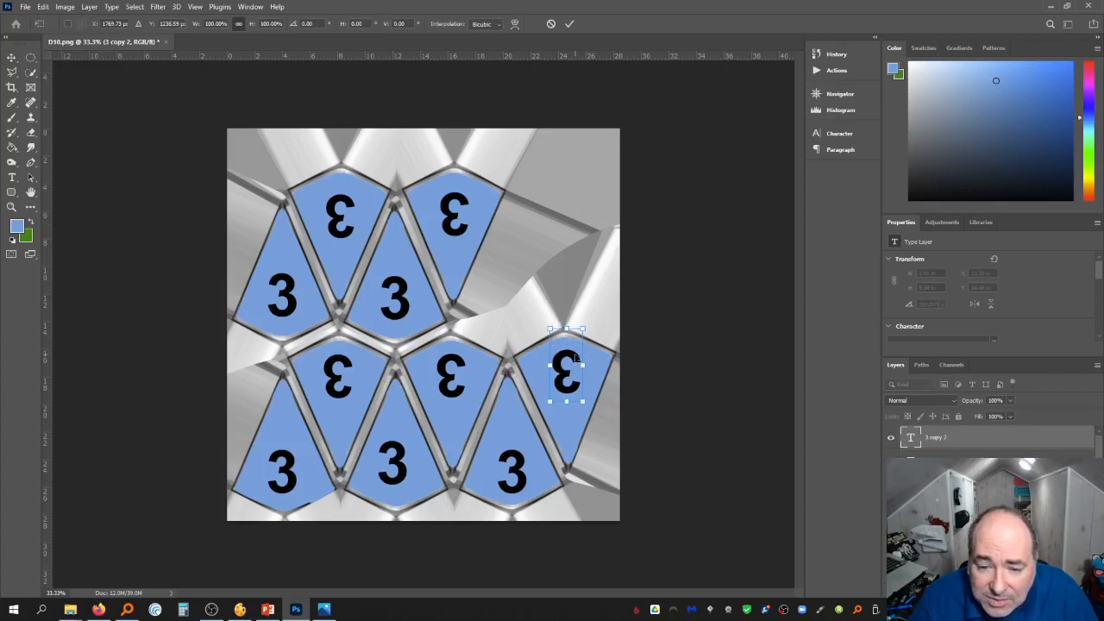
{"action": "key", "text": "shift+Down"}
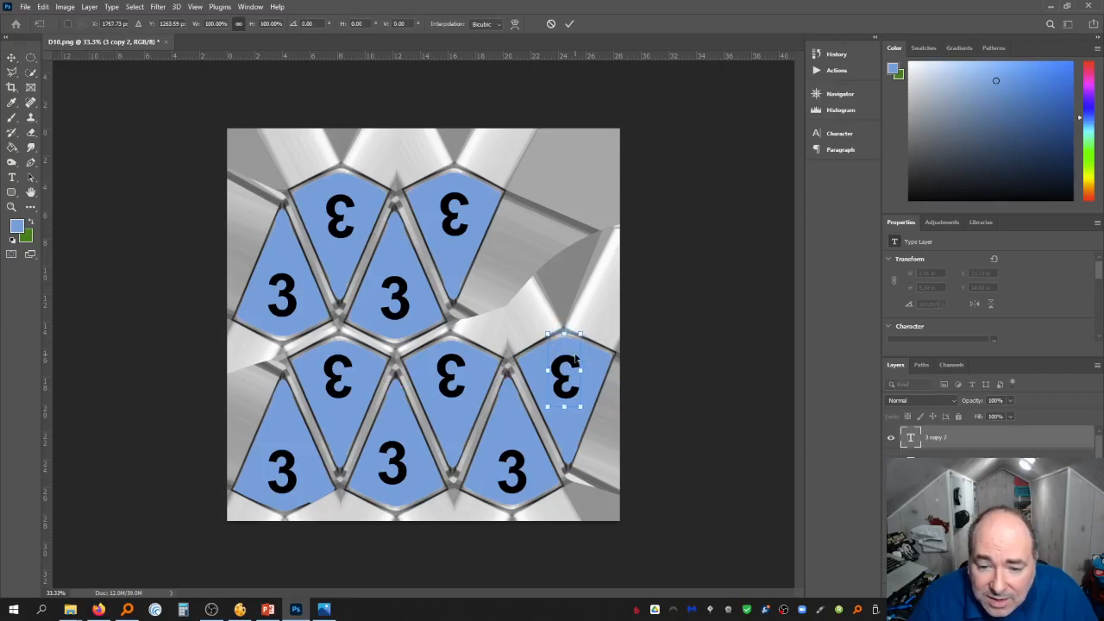
{"action": "key", "text": "Return"}
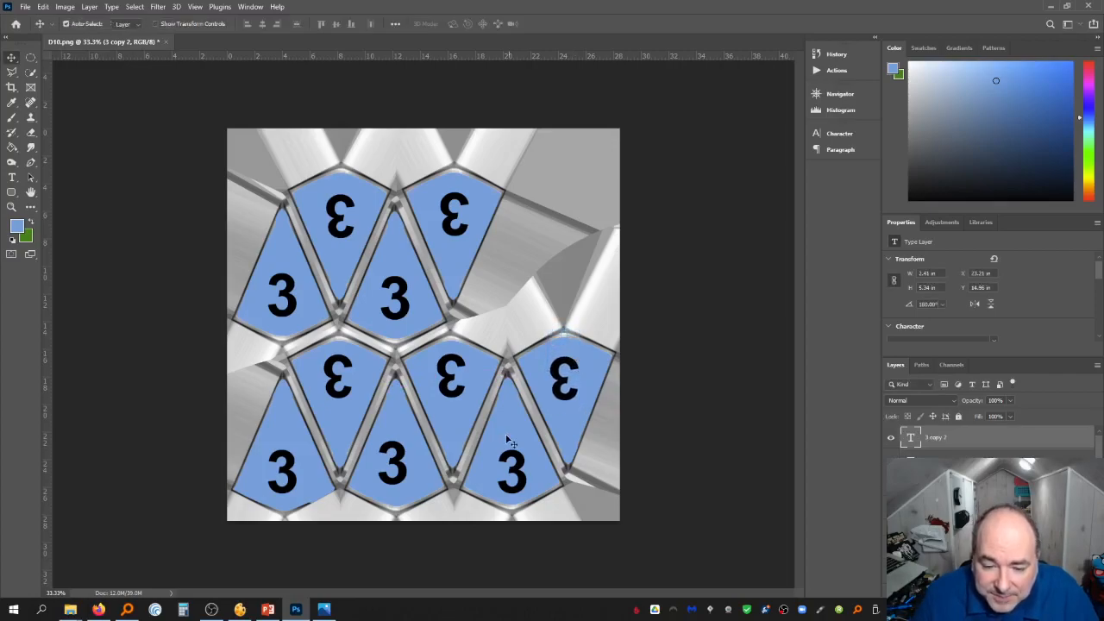
Nudge the upright "3" on the lower-right face upward to centre it
{"action": "key", "text": "ctrl+t"}
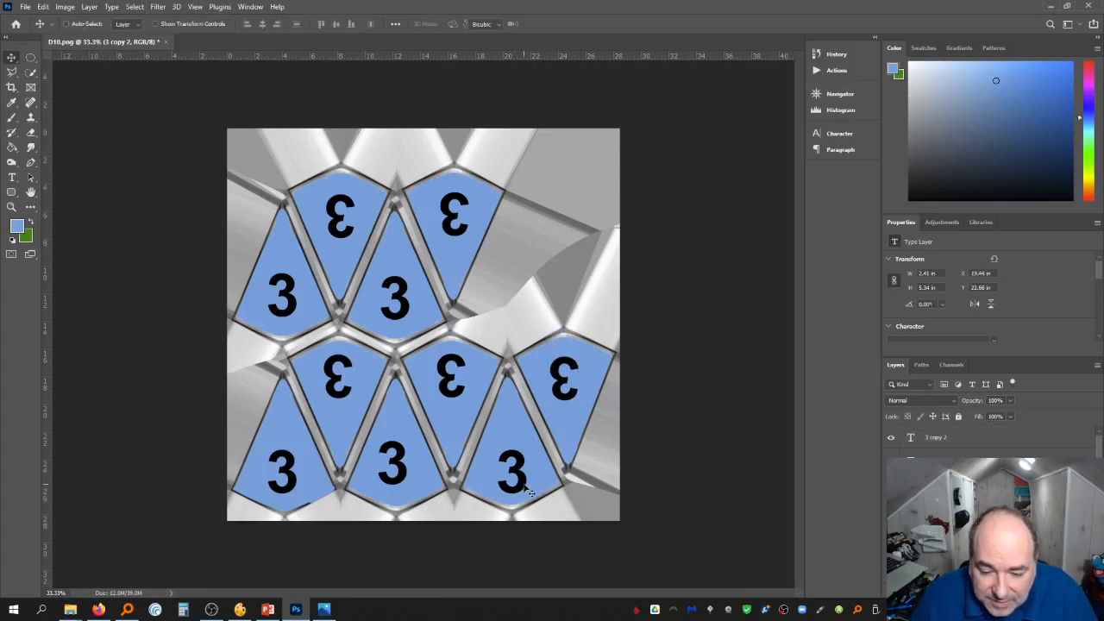
{"action": "key", "text": "shift+Up"}
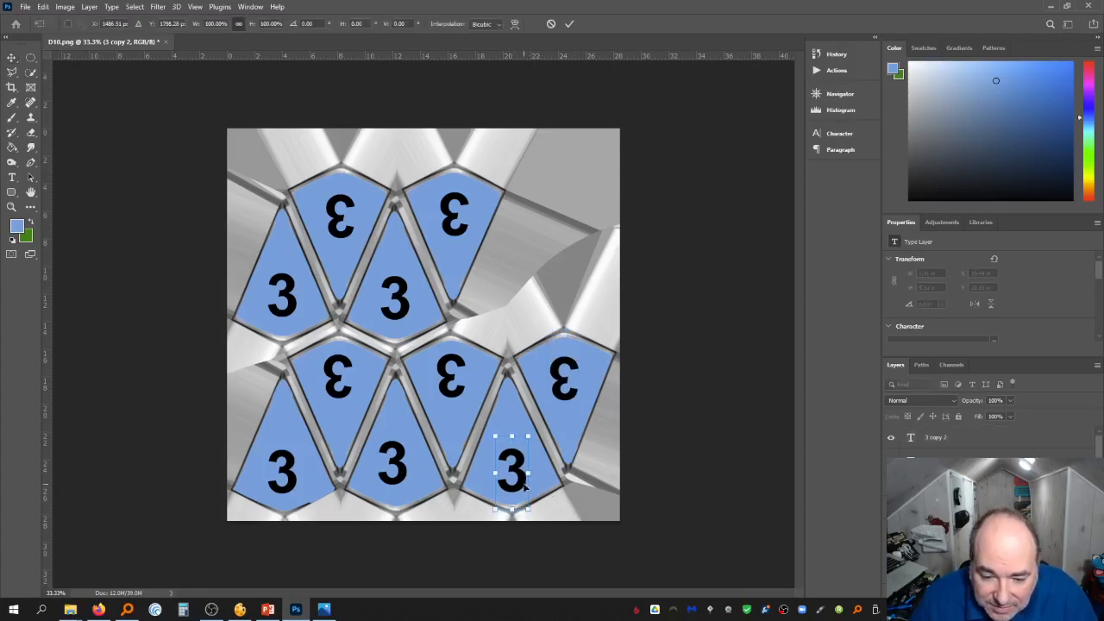
{"action": "key", "text": "shift+Up"}
{"action": "key", "text": "shift+Up"}
{"action": "key", "text": "Return"}
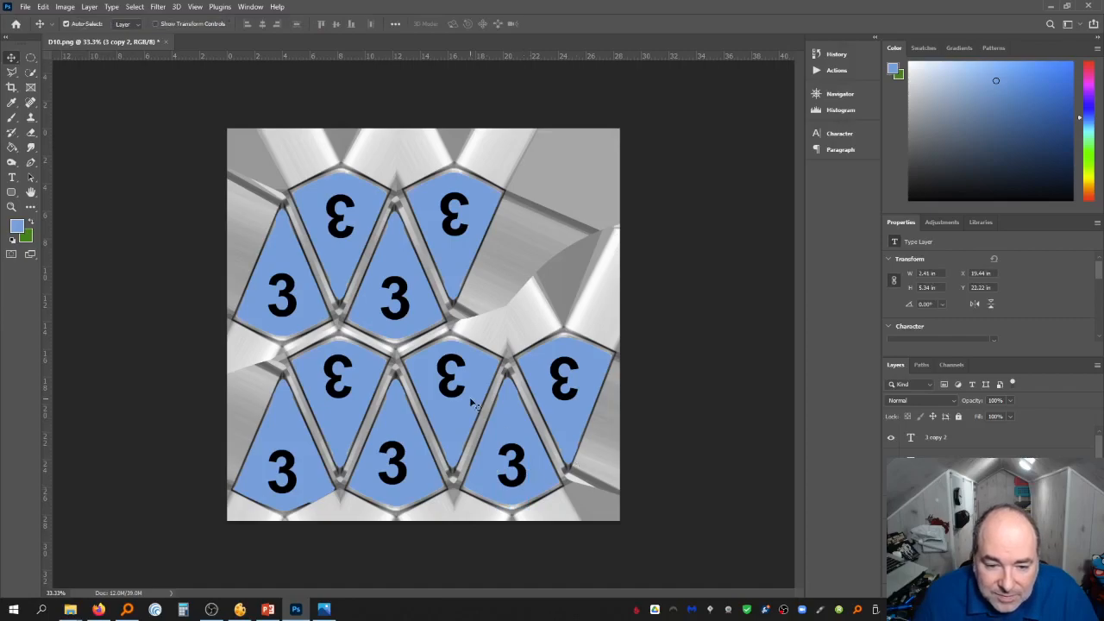
Nudge the inverted "3" on the lower-middle inverted face downward to centre it
{"action": "key", "text": "ctrl+t"}
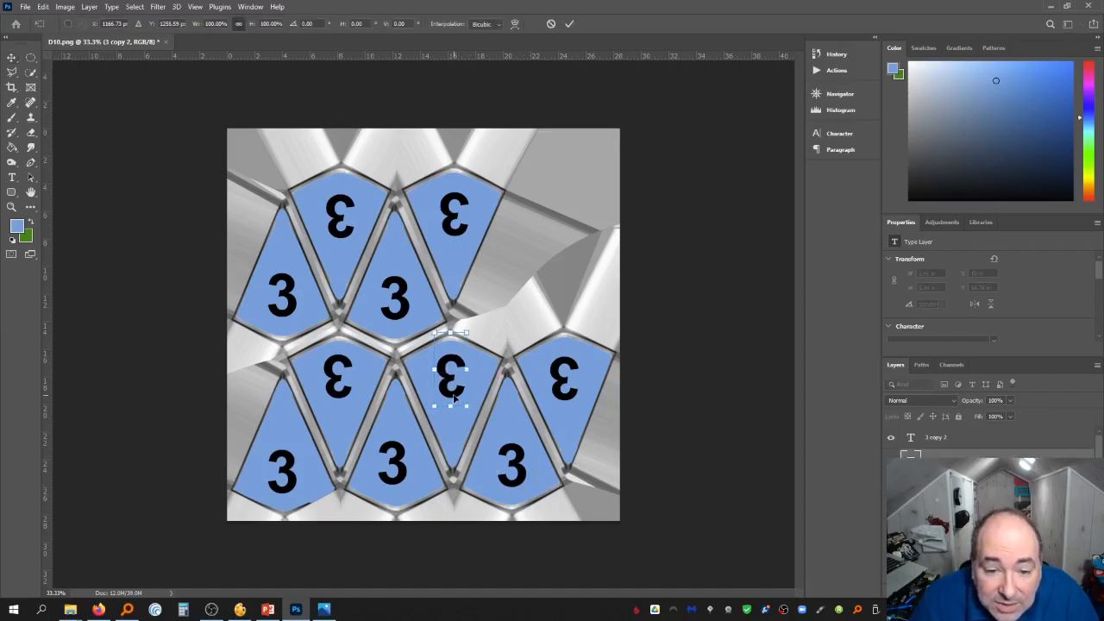
{"action": "key", "text": "shift+Down"}
{"action": "key", "text": "shift+Down"}
{"action": "key", "text": "shift+Down"}
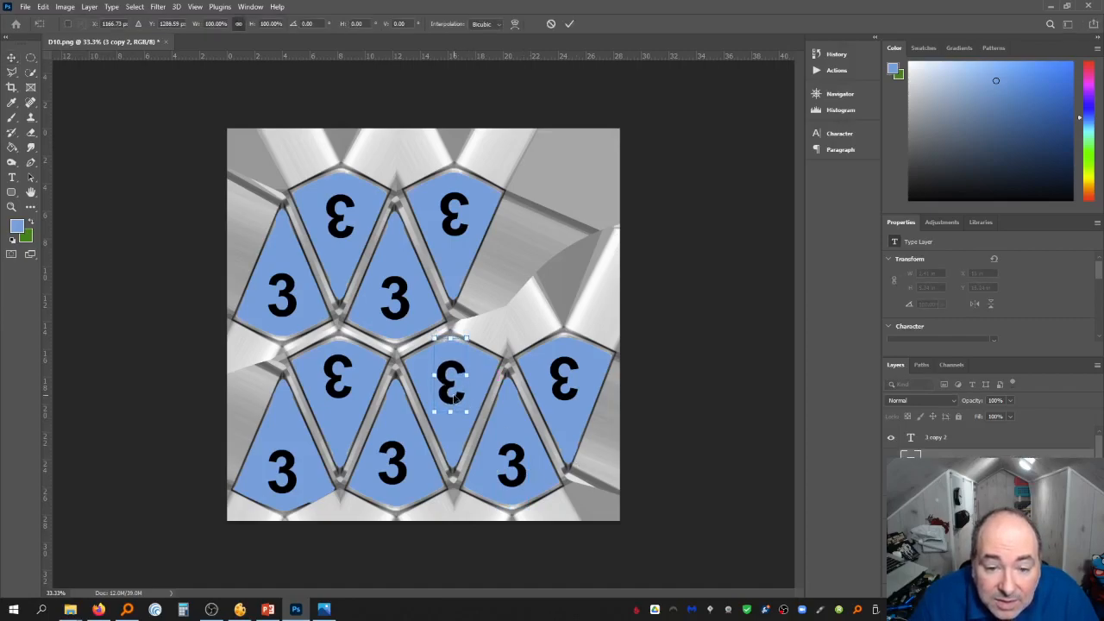
{"action": "key", "text": "Return"}
Select the upright "3" on the lower-middle face and nudge it down and slightly right
{"action": "left_click", "coordinate": [402, 477]}
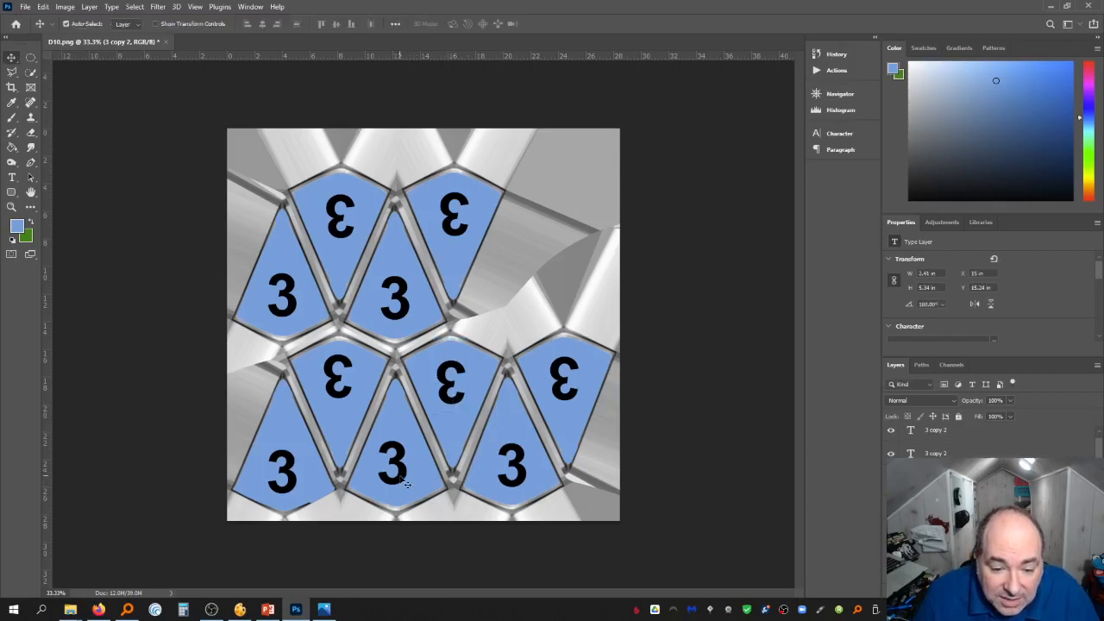
{"action": "key", "text": "ctrl+t"}
{"action": "key", "text": "shift+Down"}
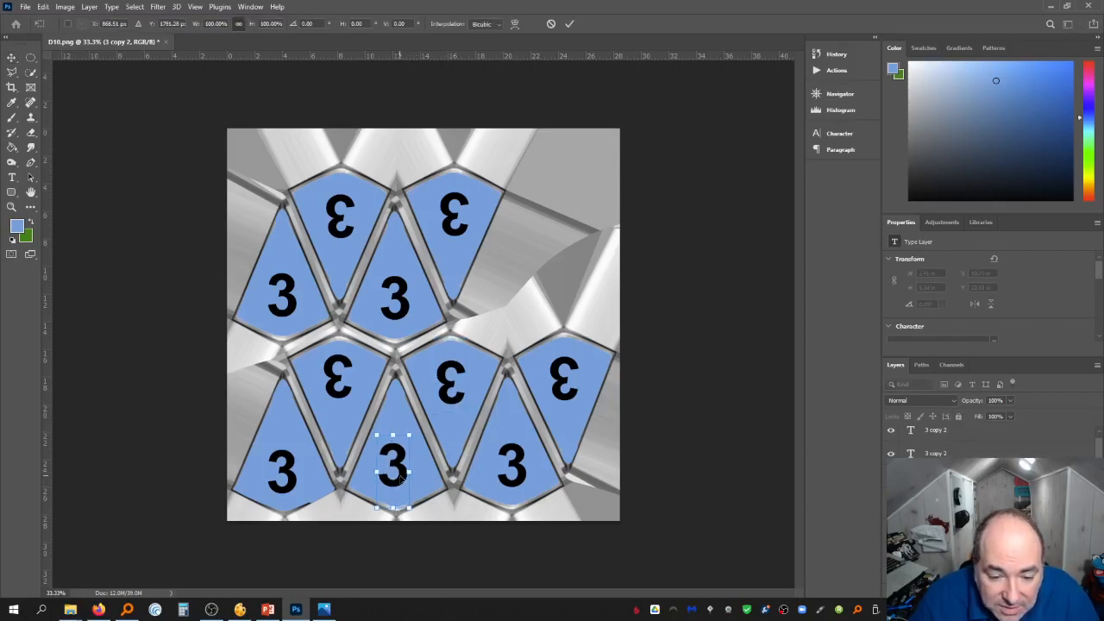
{"action": "key", "text": "shift+Right"}
{"action": "key", "text": "shift+Down"}
{"action": "key", "text": "shift+Up"}
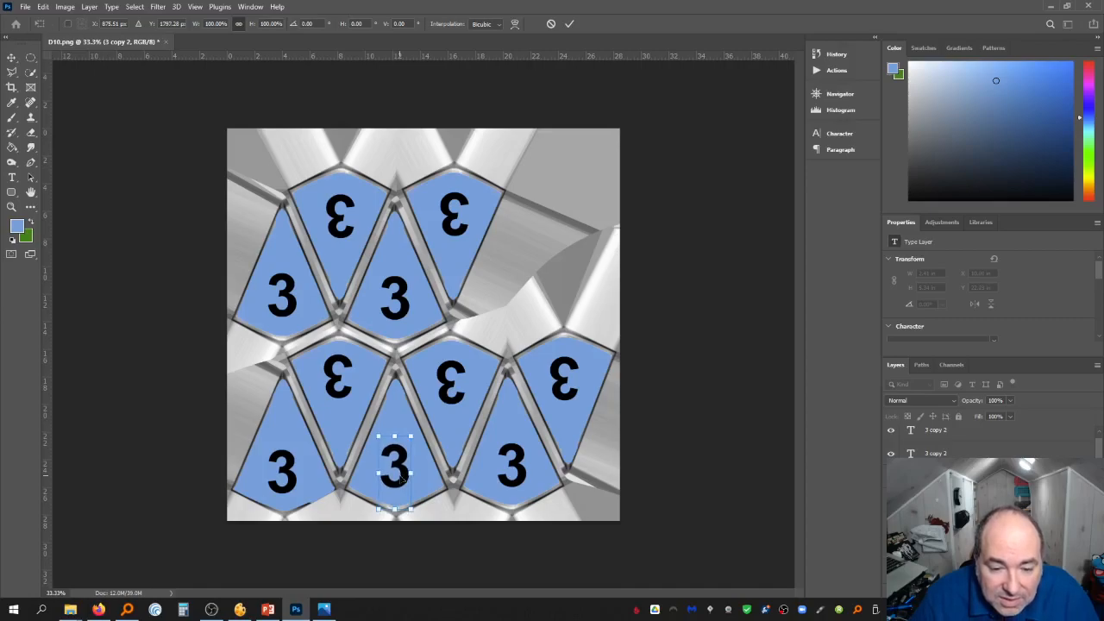
{"action": "key", "text": "Return"}
Select the inverted "3" on the lower-left inverted face and nudge it downward
{"action": "left_click", "coordinate": [343, 362]}
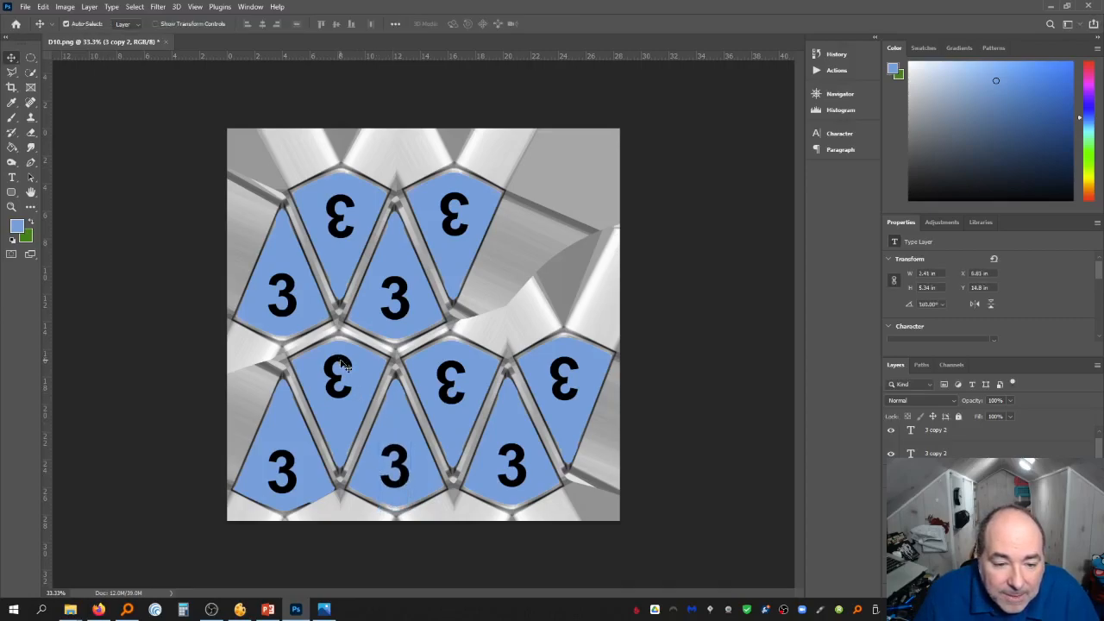
{"action": "key", "text": "ctrl+t"}
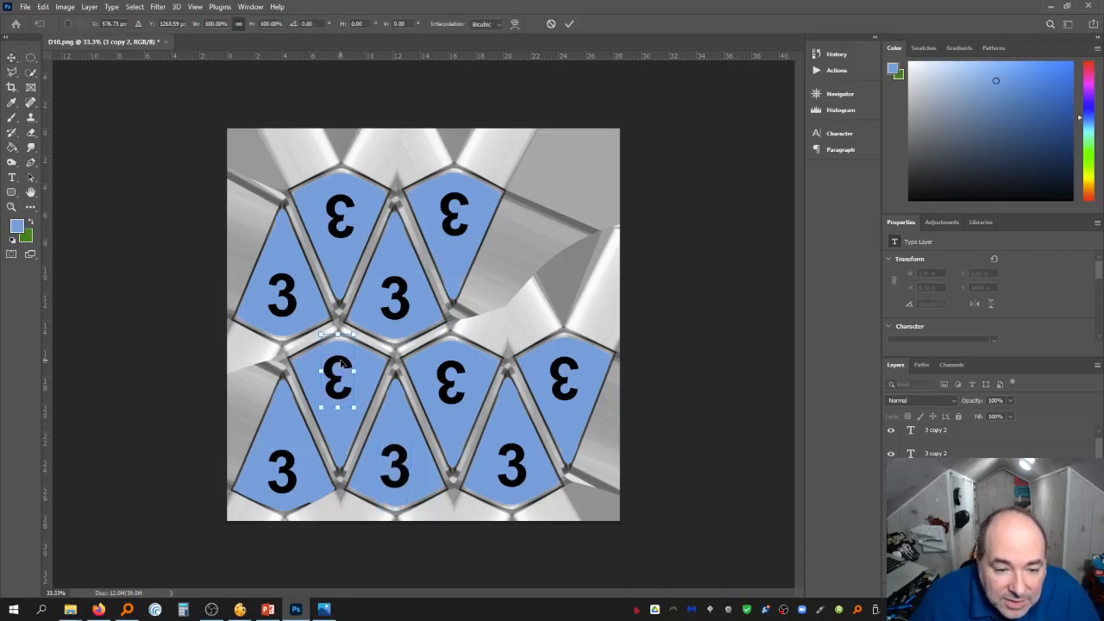
{"action": "key", "text": "Down"}
{"action": "key", "text": "Down"}
{"action": "key", "text": "Down"}
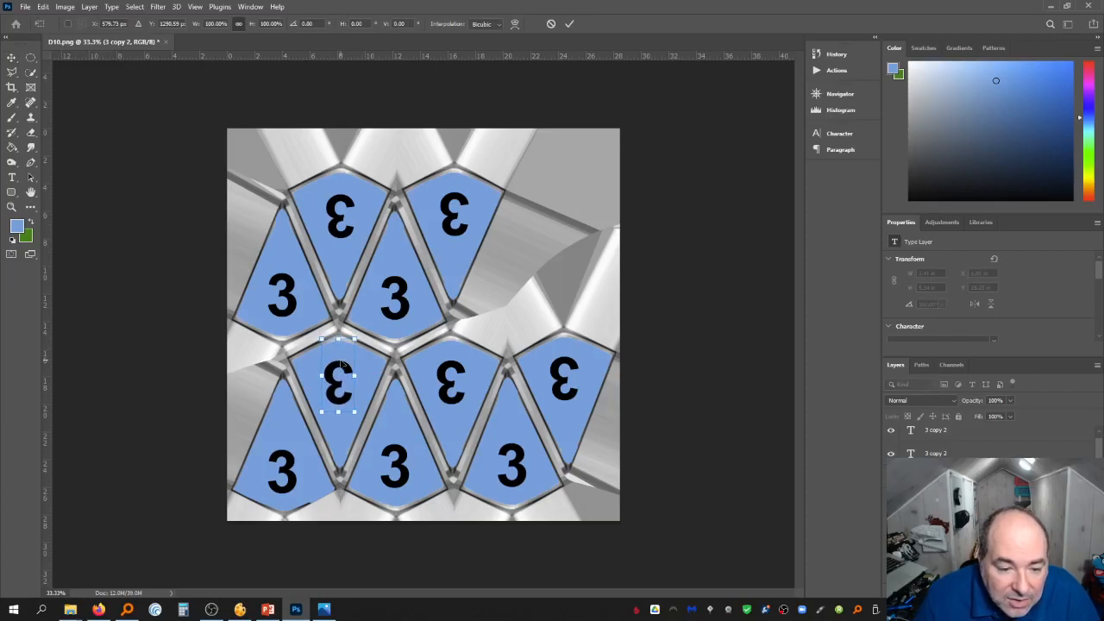
{"action": "key", "text": "Return"}
Select the upright "3" on the lower-left face and nudge it right and down to centre it
{"action": "left_click", "coordinate": [293, 487]}
{"action": "key", "text": "ctrl+t"}
{"action": "key", "text": "Right"}
{"action": "key", "text": "Right"}
{"action": "key", "text": "Right"}
{"action": "key", "text": "Right"}
{"action": "key", "text": "Right"}
{"action": "key", "text": "Right"}
{"action": "key", "text": "Right"}
{"action": "key", "text": "Right"}
{"action": "key", "text": "Right"}
{"action": "key", "text": "Right"}
{"action": "key", "text": "Right"}
{"action": "key", "text": "Right"}
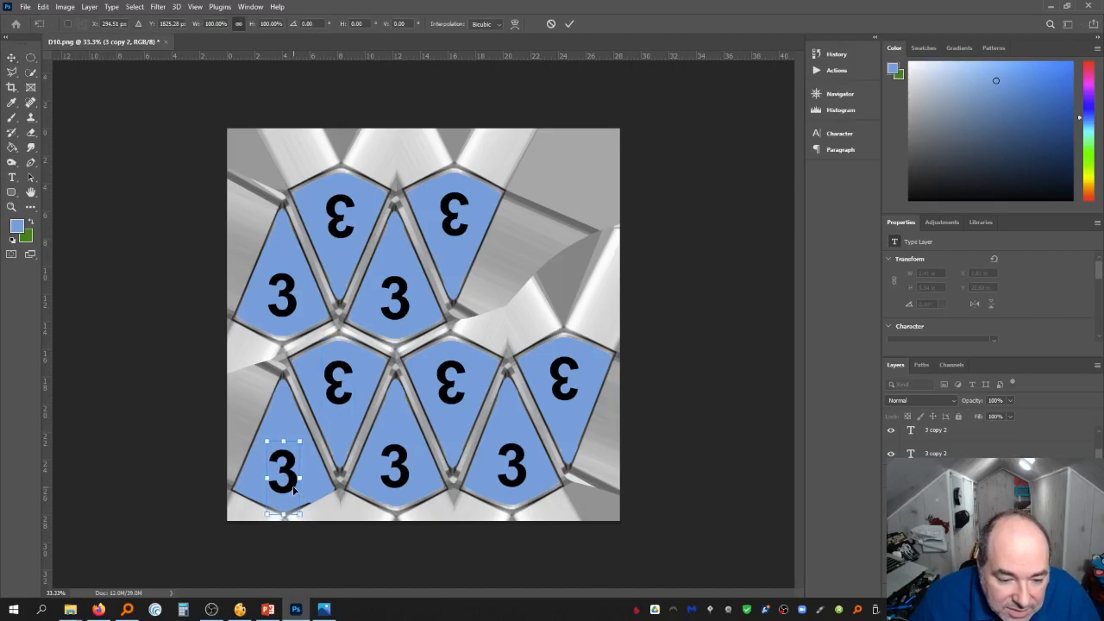
{"action": "key", "text": "Down"}
{"action": "key", "text": "Down"}
{"action": "key", "text": "Down"}
{"action": "key", "text": "Down"}
{"action": "key", "text": "Down"}
{"action": "key", "text": "Return"}
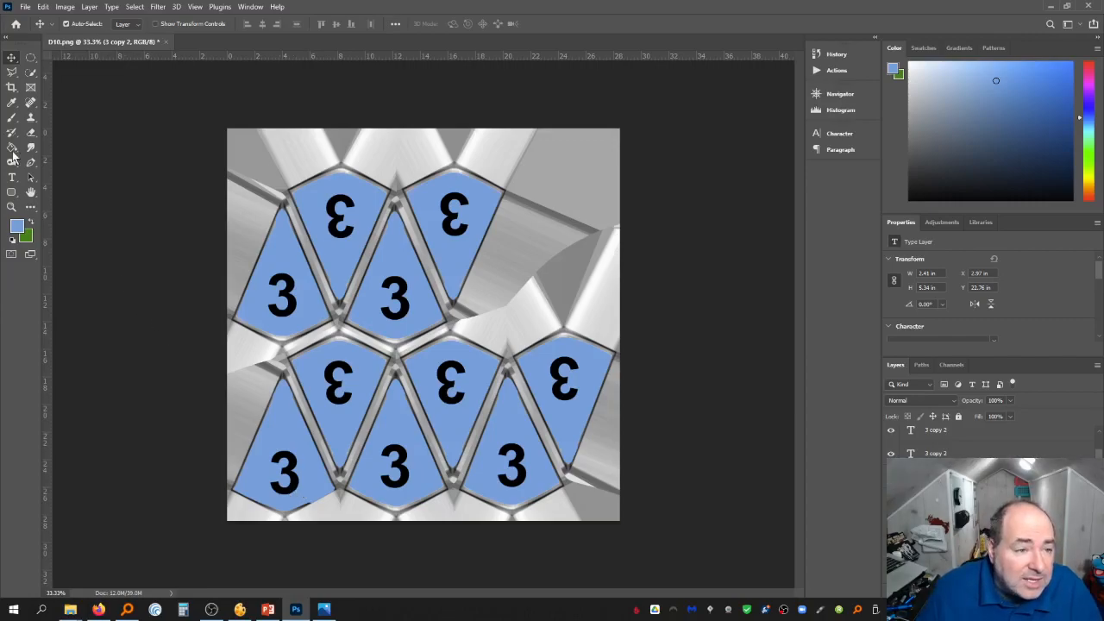
Change the number on the upper-left inverted face from 3 to 8
{"action": "left_click", "coordinate": [12, 180]}
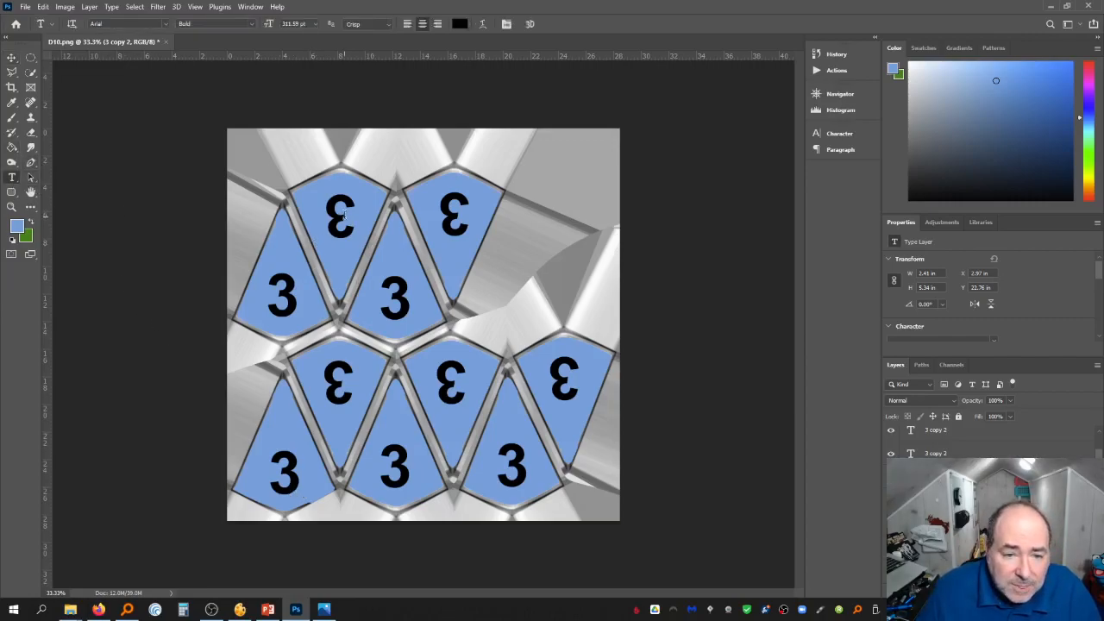
{"action": "left_click", "coordinate": [342, 210]}
{"action": "type", "text": "8"}
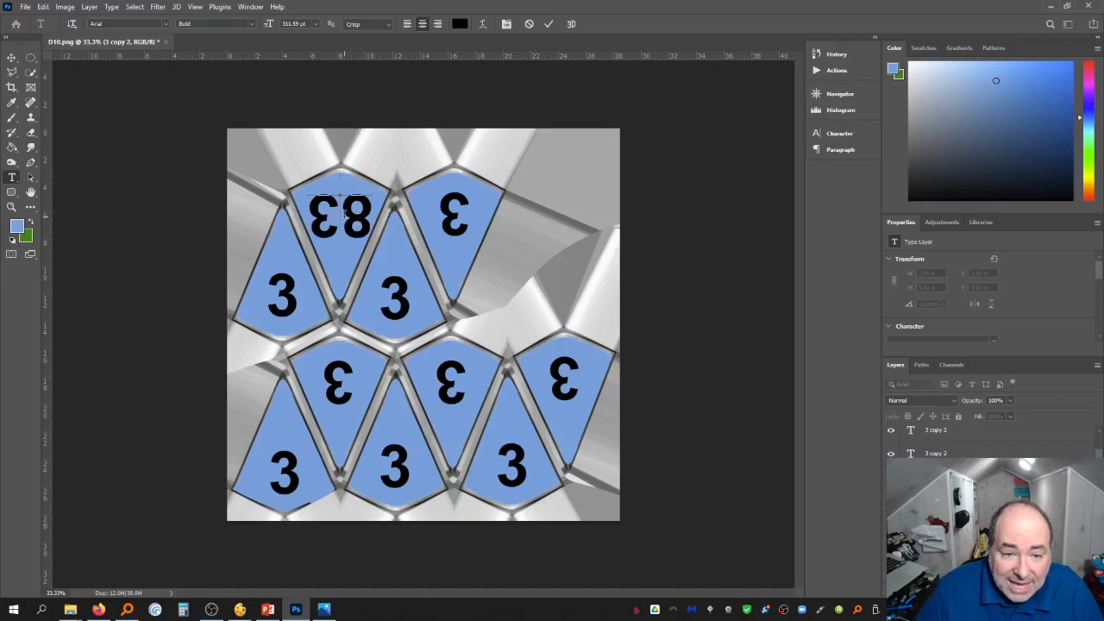
{"action": "key", "text": "BackSpace"}
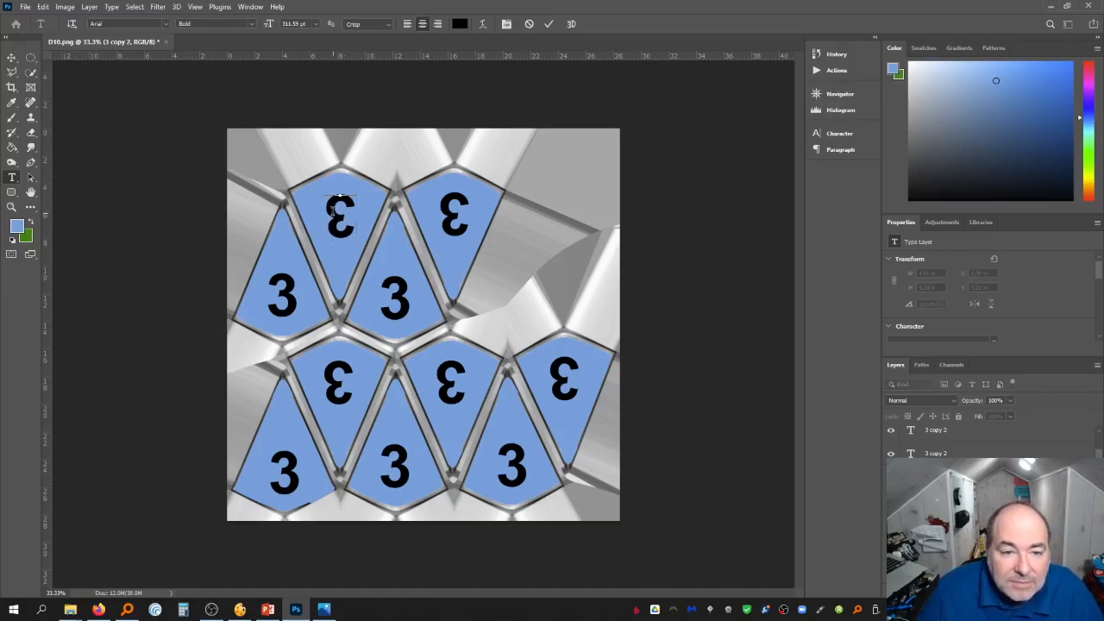
{"action": "left_click_drag", "start_coordinate": [333, 211], "coordinate": [348, 214]}
{"action": "type", "text": "8"}
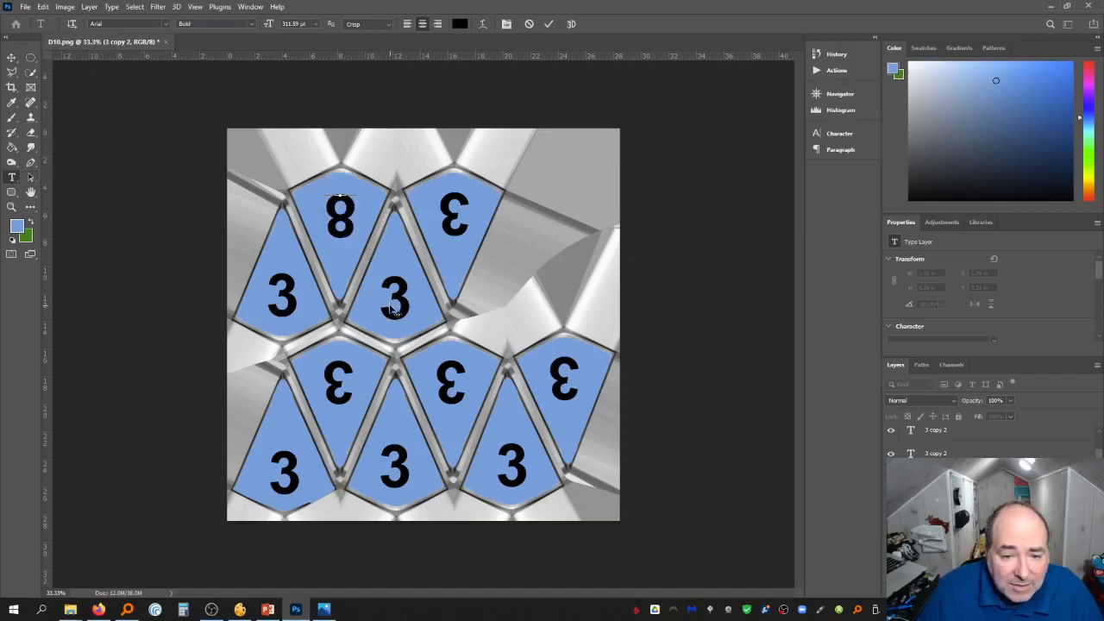
Change the number on the upper-middle upright face to 5
{"action": "left_click", "coordinate": [11, 57]}
{"action": "left_click", "coordinate": [11, 176]}
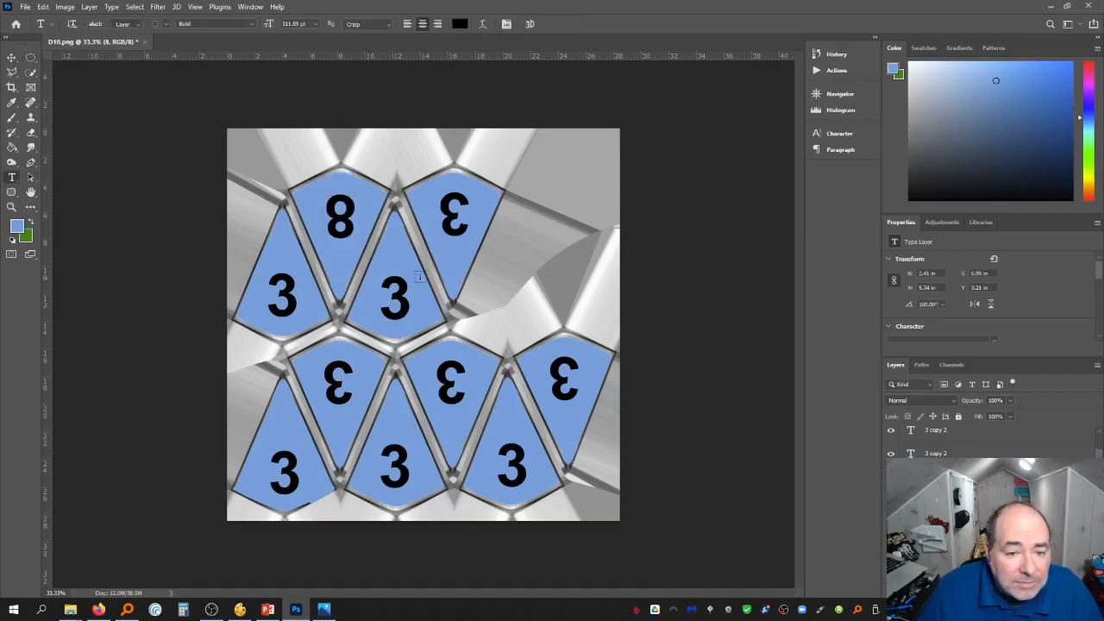
{"action": "double_click", "coordinate": [393, 297]}
{"action": "type", "text": "5"}
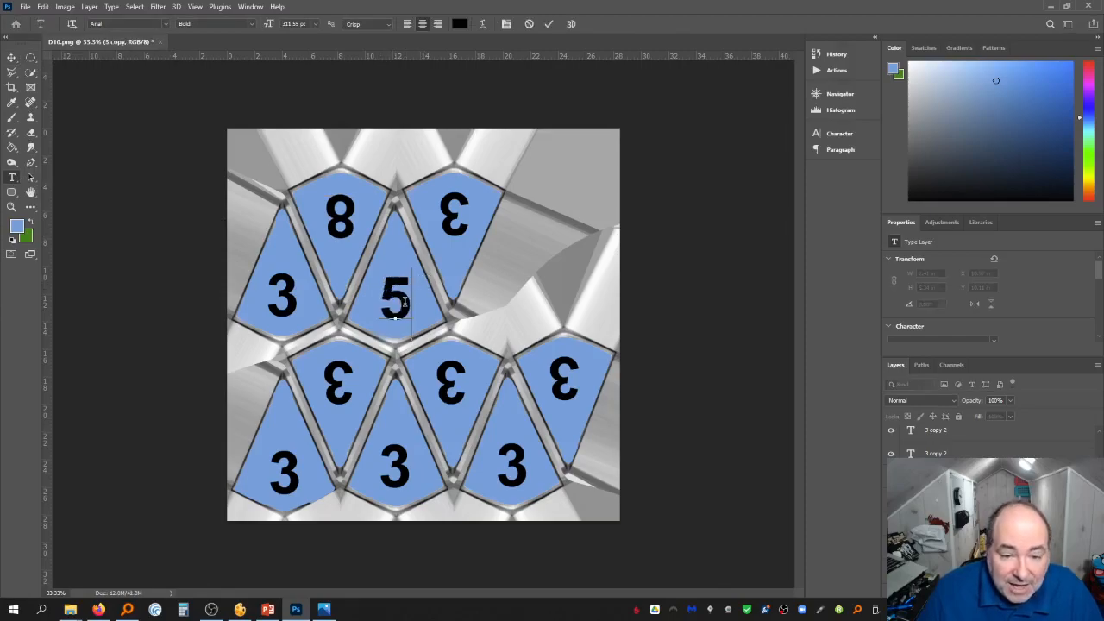
Change the number on the upper-right inverted face to 7
{"action": "left_click", "coordinate": [11, 56]}
{"action": "left_click", "coordinate": [11, 176]}
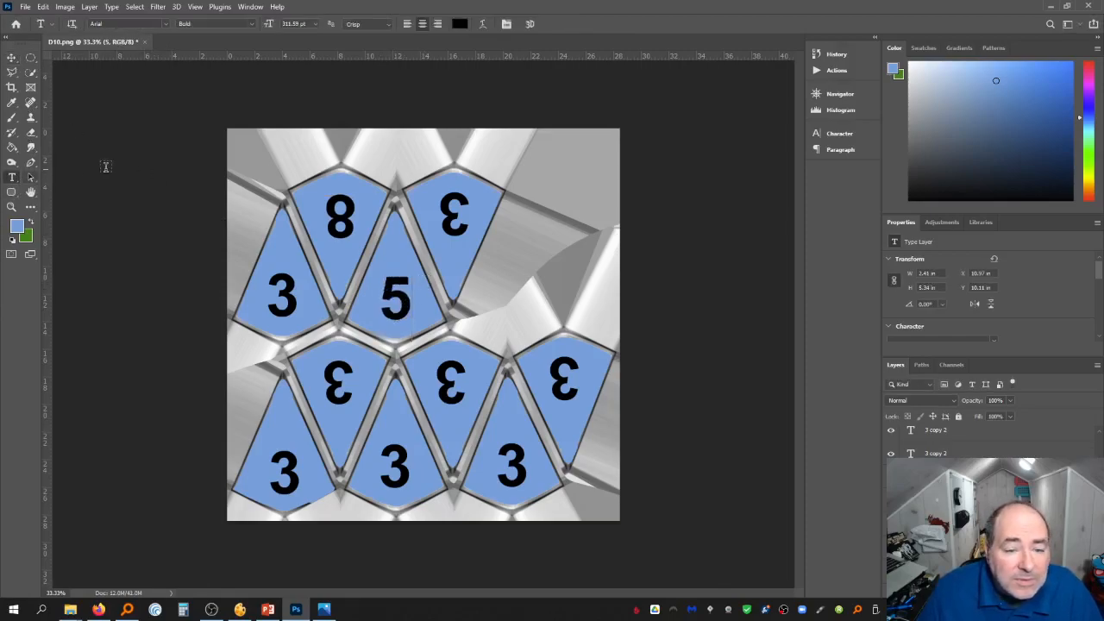
{"action": "double_click", "coordinate": [455, 207]}
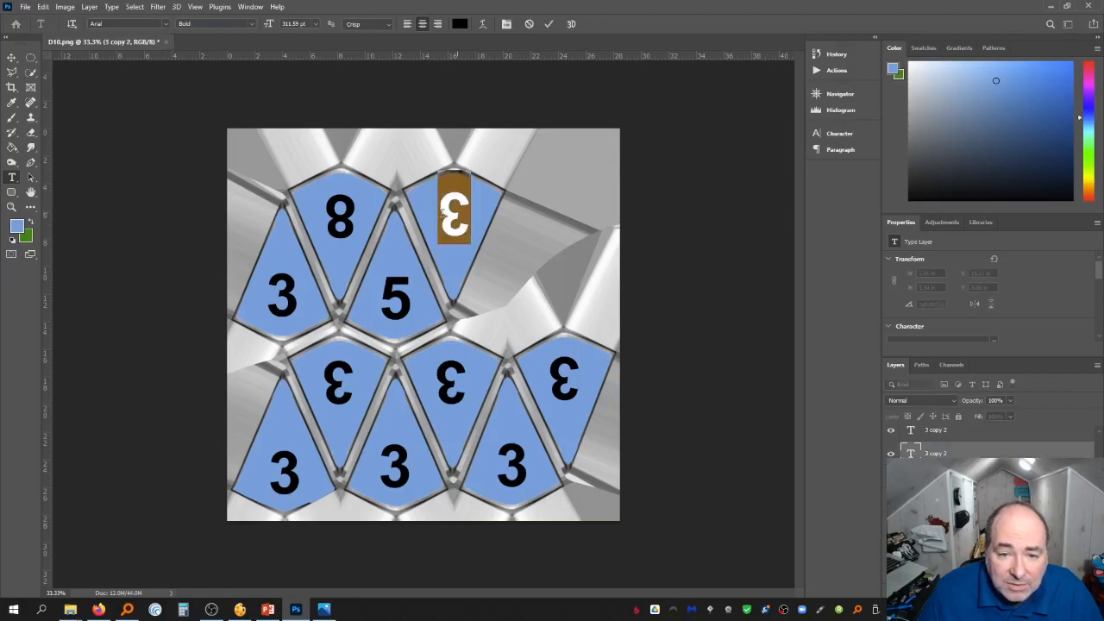
{"action": "type", "text": "7"}
{"action": "left_click", "coordinate": [11, 56]}
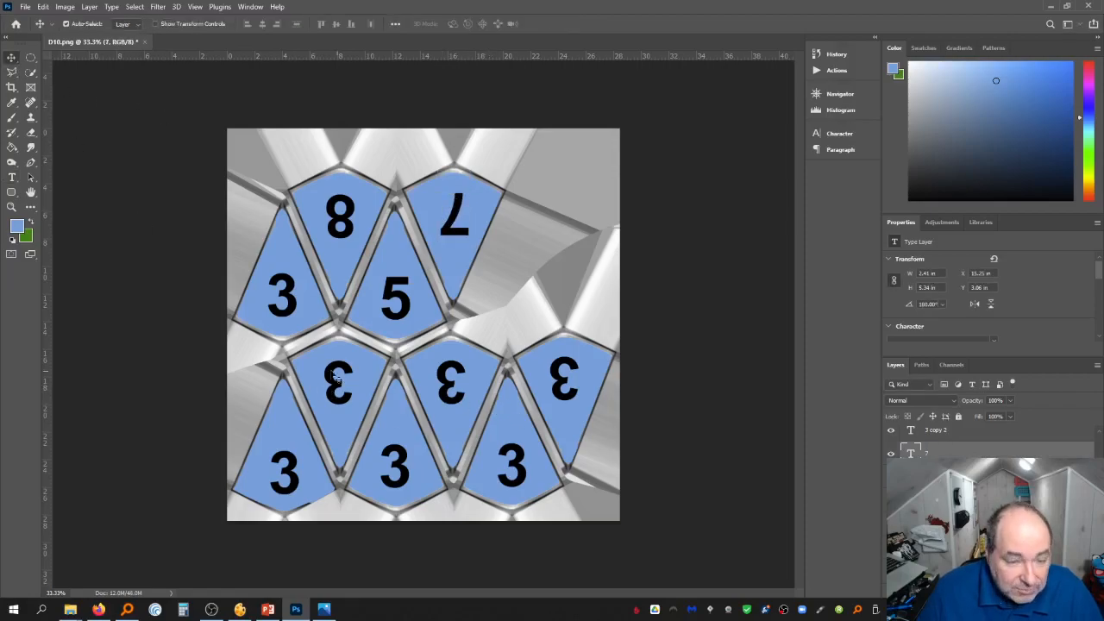
Change the number on the lower-left upright face to 4
{"action": "left_click", "coordinate": [12, 177]}
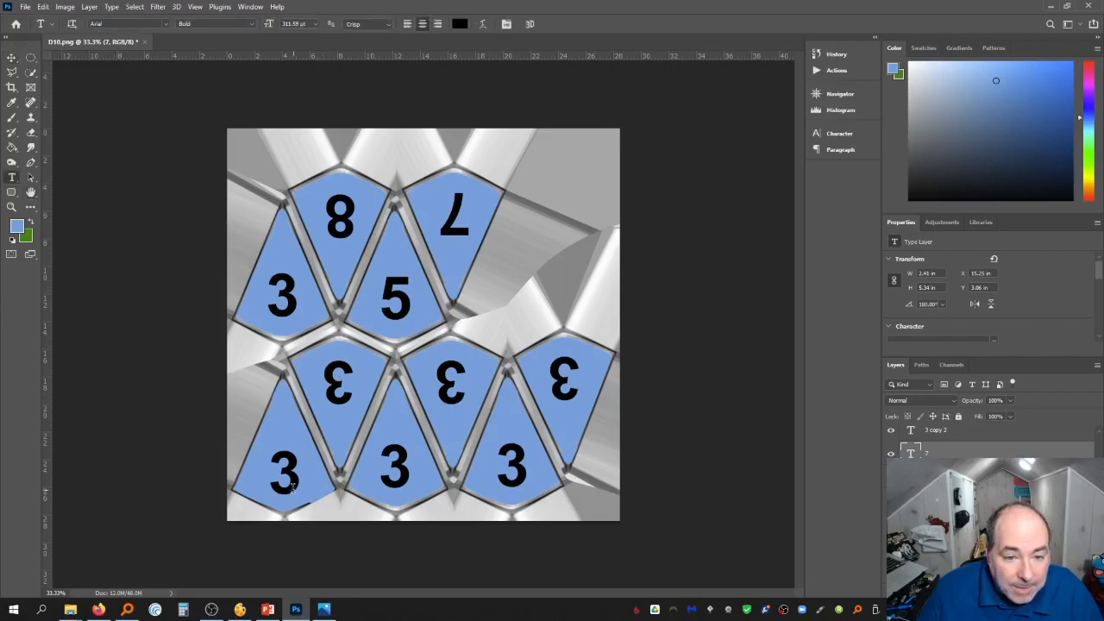
{"action": "double_click", "coordinate": [285, 474]}
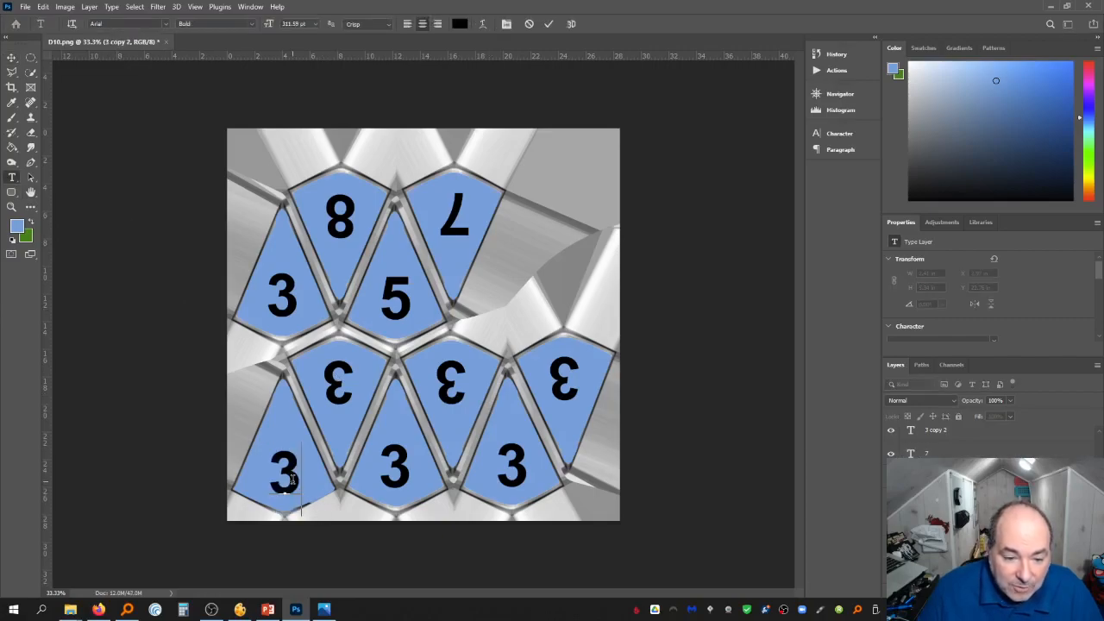
{"action": "type", "text": "4"}
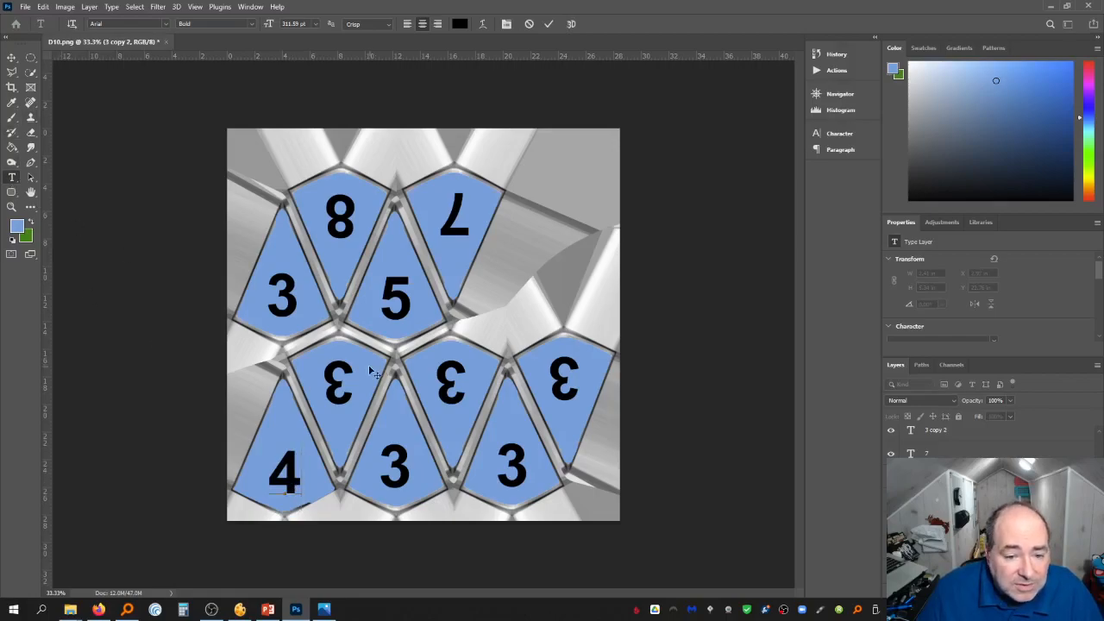
{"action": "left_click", "coordinate": [12, 58]}
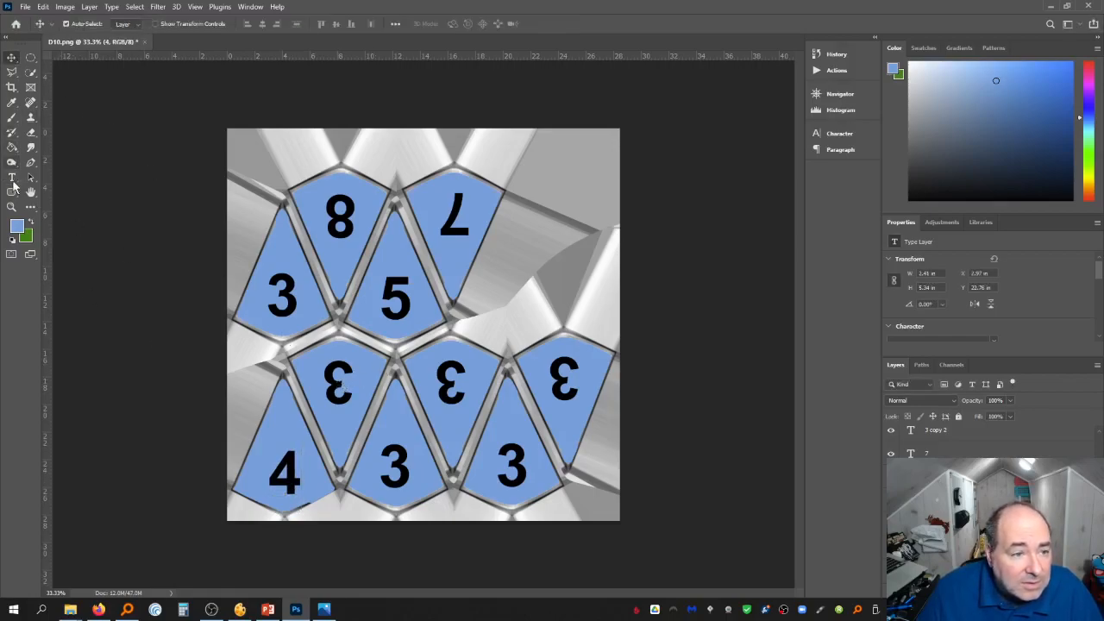
Change the number on the lower-left inverted face to 9
{"action": "left_click", "coordinate": [12, 178]}
{"action": "left_click", "coordinate": [321, 384]}
{"action": "double_click", "coordinate": [322, 384]}
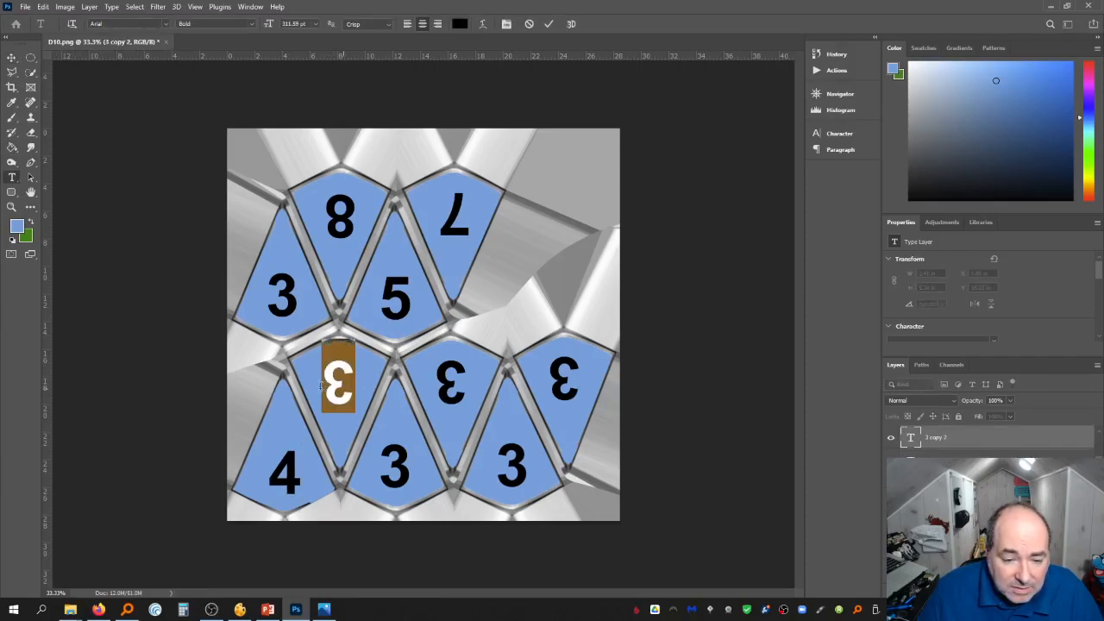
{"action": "type", "text": "9"}
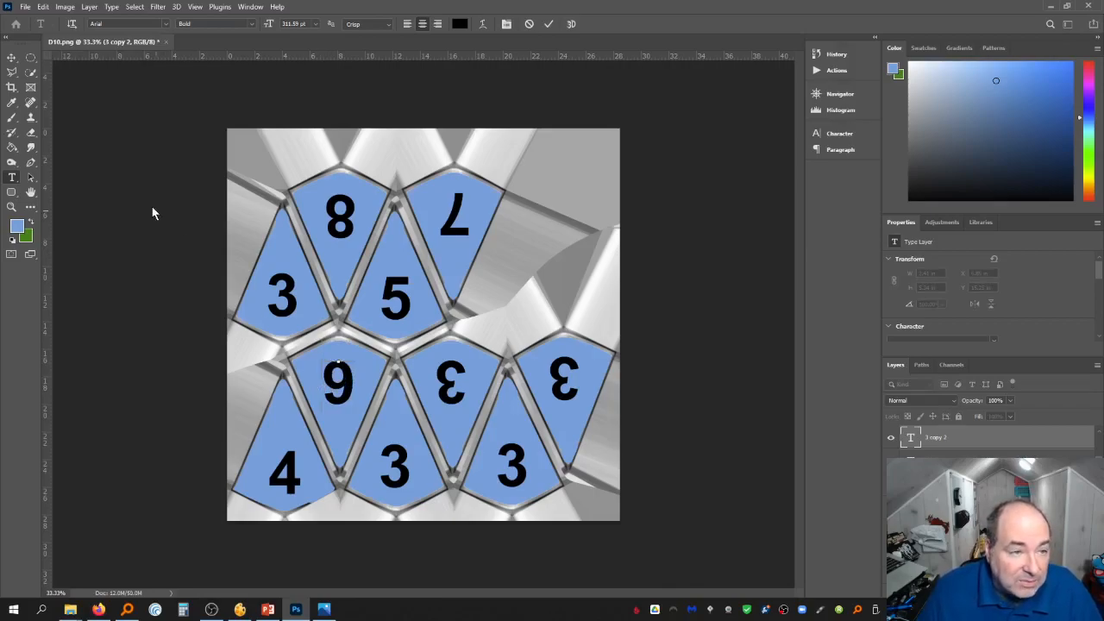
{"action": "left_click", "coordinate": [11, 62]}
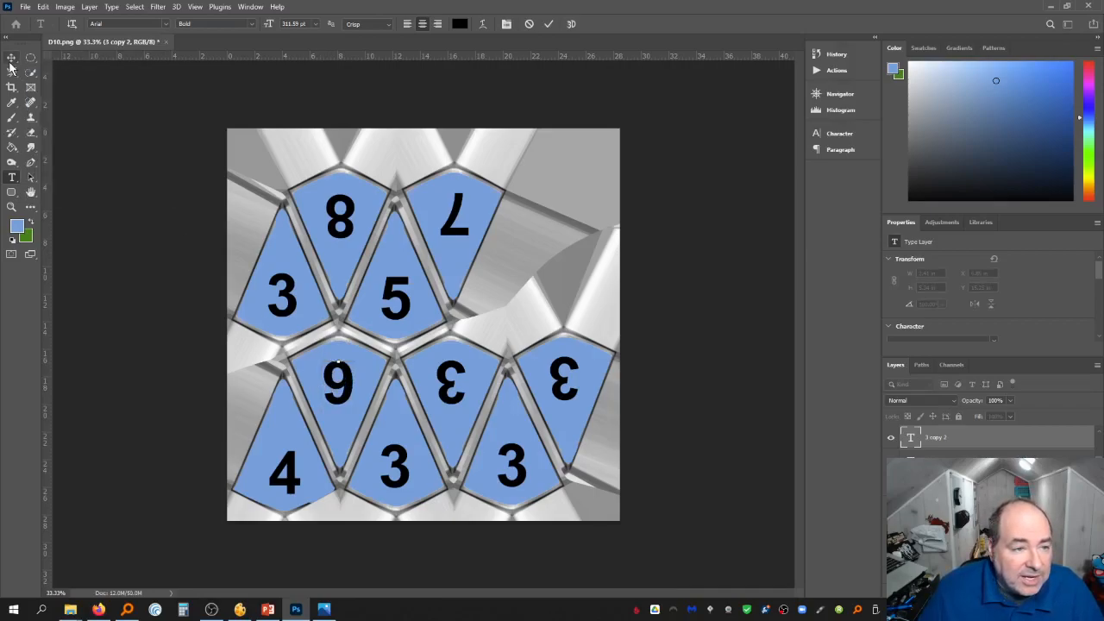
{"action": "key", "text": "t"}
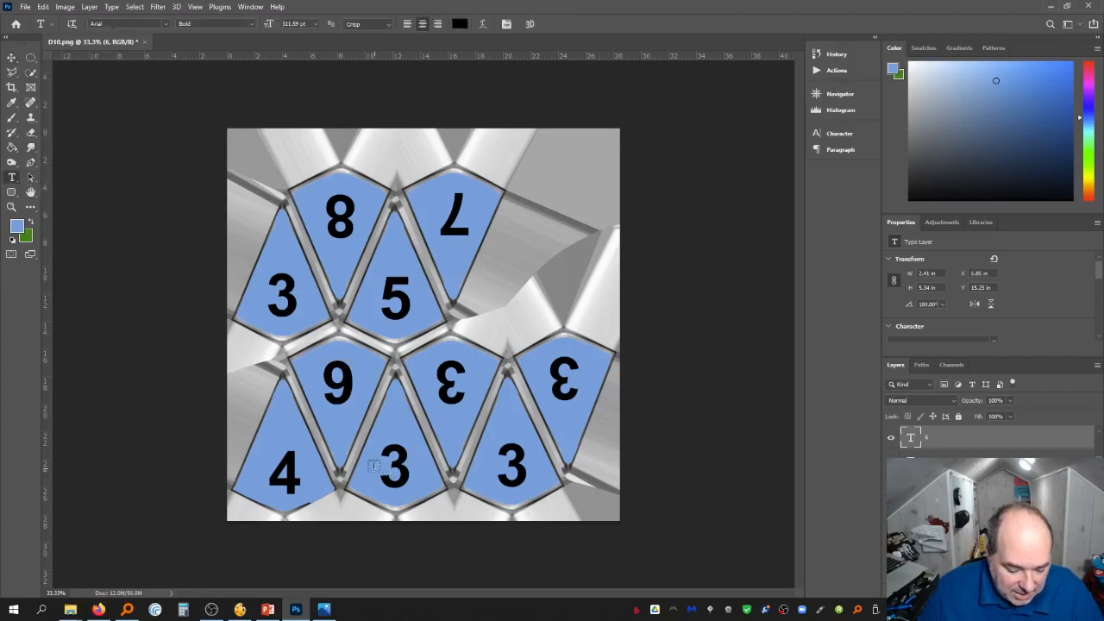
{"action": "left_click", "coordinate": [369, 464]}
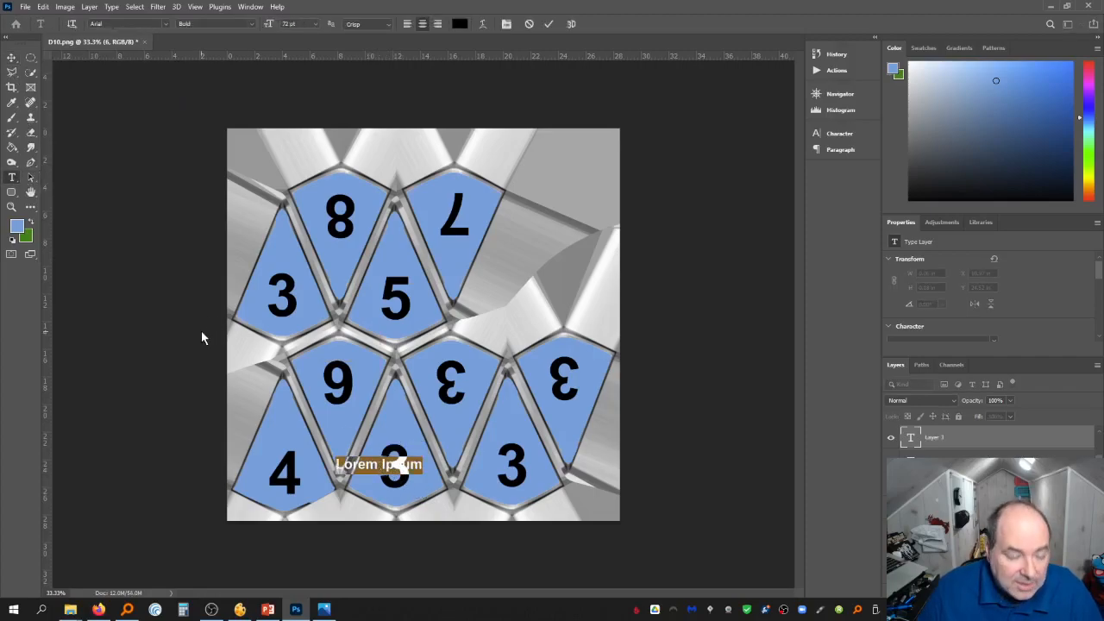
{"action": "left_click", "coordinate": [11, 59]}
{"action": "left_click", "coordinate": [450, 385]}
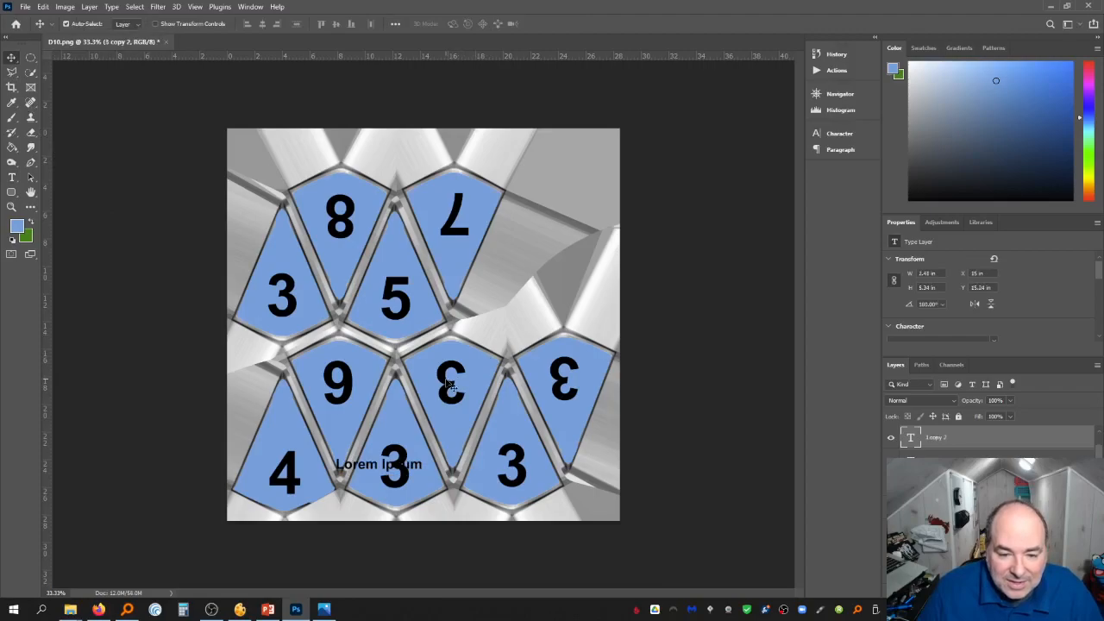
{"action": "key", "text": "ctrl+z"}
{"action": "key", "text": "ctrl+z"}
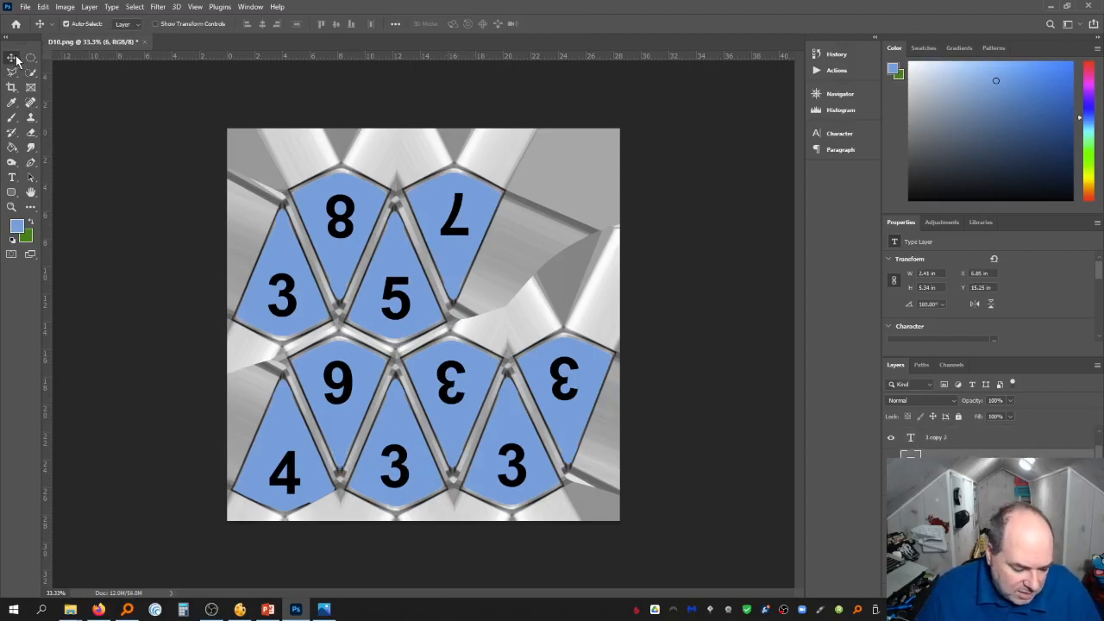
Change the number on the lower-middle inverted face to 7
{"action": "left_click", "coordinate": [13, 178]}
{"action": "double_click", "coordinate": [450, 376]}
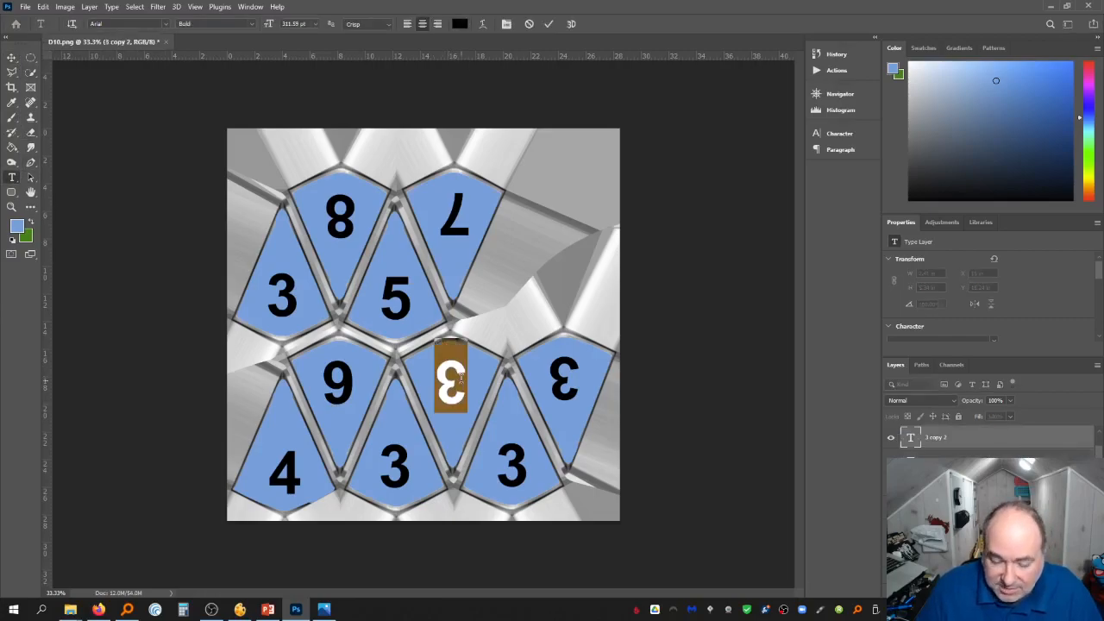
{"action": "type", "text": "7"}
{"action": "left_click", "coordinate": [13, 59]}
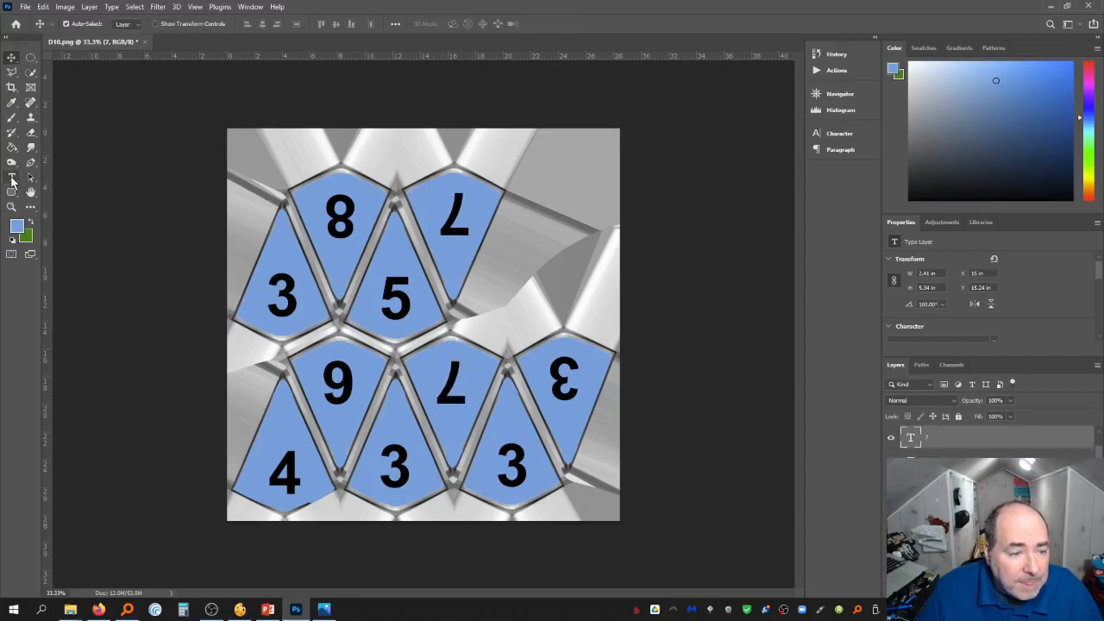
Change the number on the lower-right upright face to 8
{"action": "left_click", "coordinate": [11, 179]}
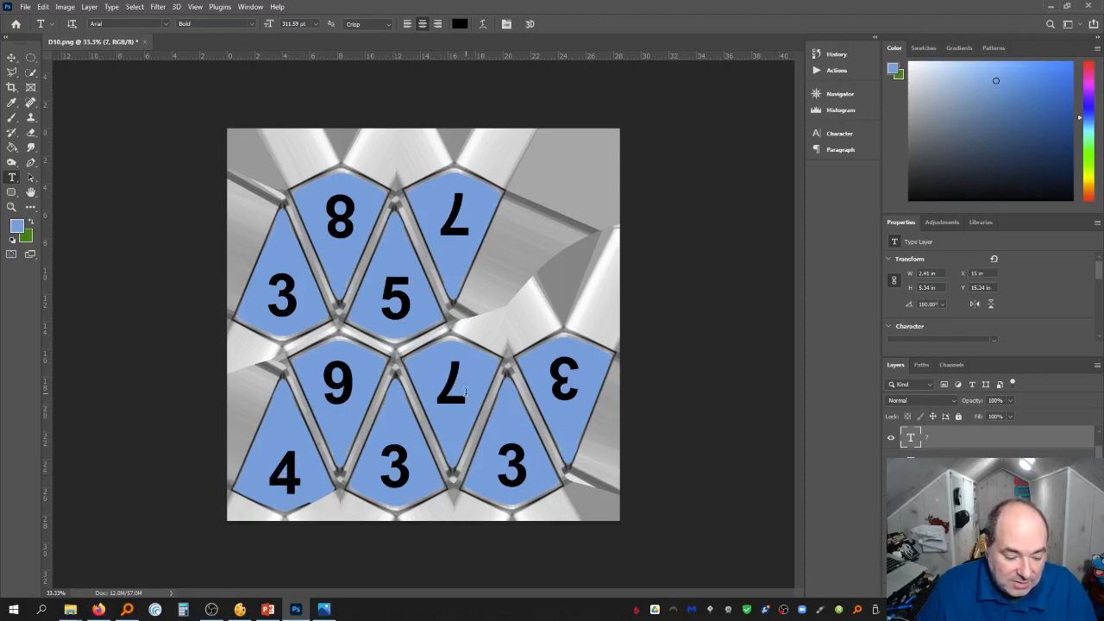
{"action": "left_click_drag", "start_coordinate": [527, 472], "coordinate": [499, 465]}
{"action": "left_click", "coordinate": [522, 465]}
{"action": "type", "text": "8"}
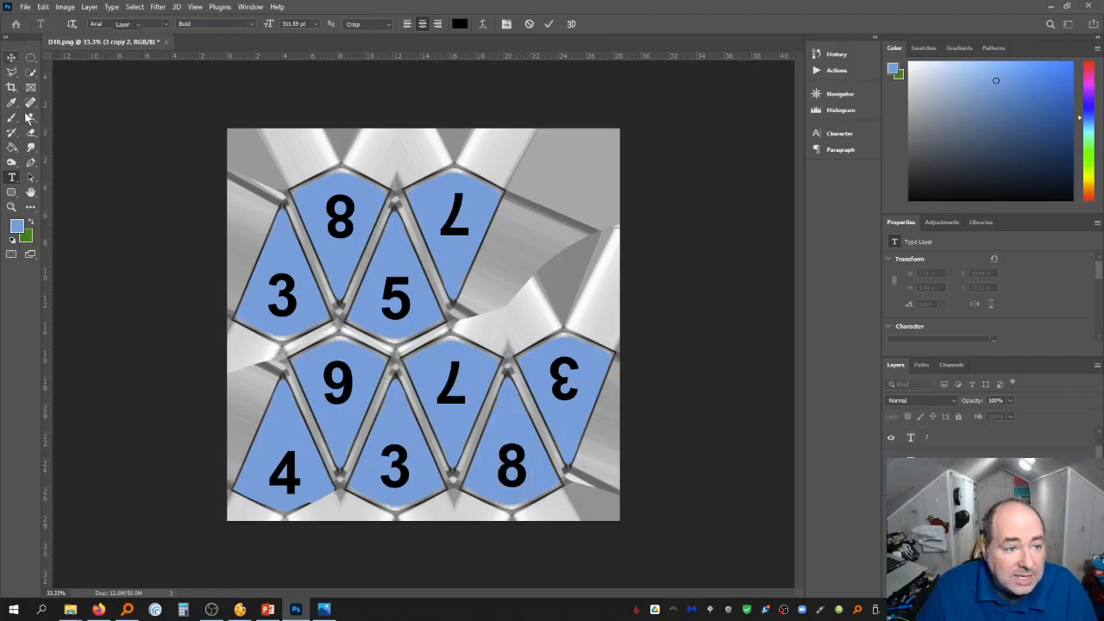
Change the number on the right-hand inverted face to 9
{"action": "left_click", "coordinate": [11, 57]}
{"action": "left_click", "coordinate": [11, 176]}
{"action": "double_click", "coordinate": [564, 380]}
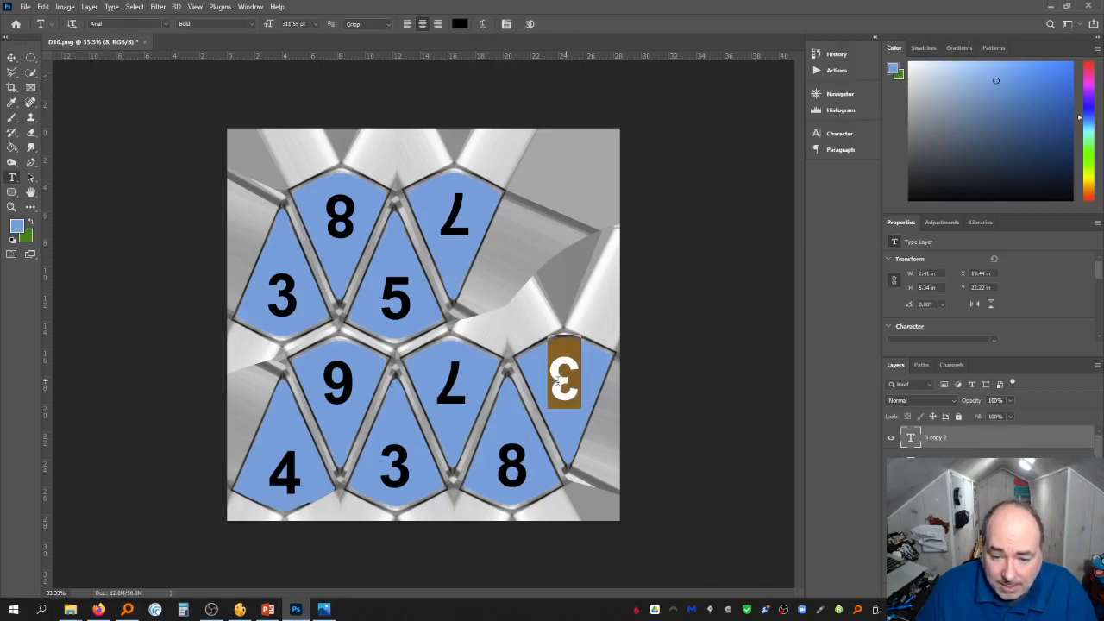
{"action": "type", "text": "9"}
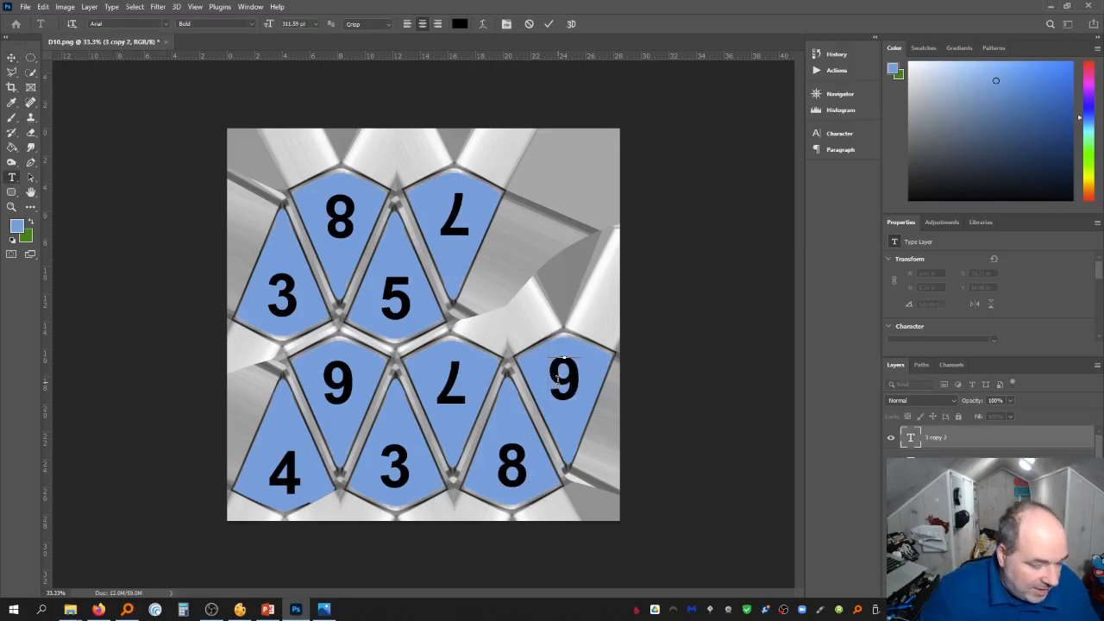
{"action": "left_click", "coordinate": [11, 57]}
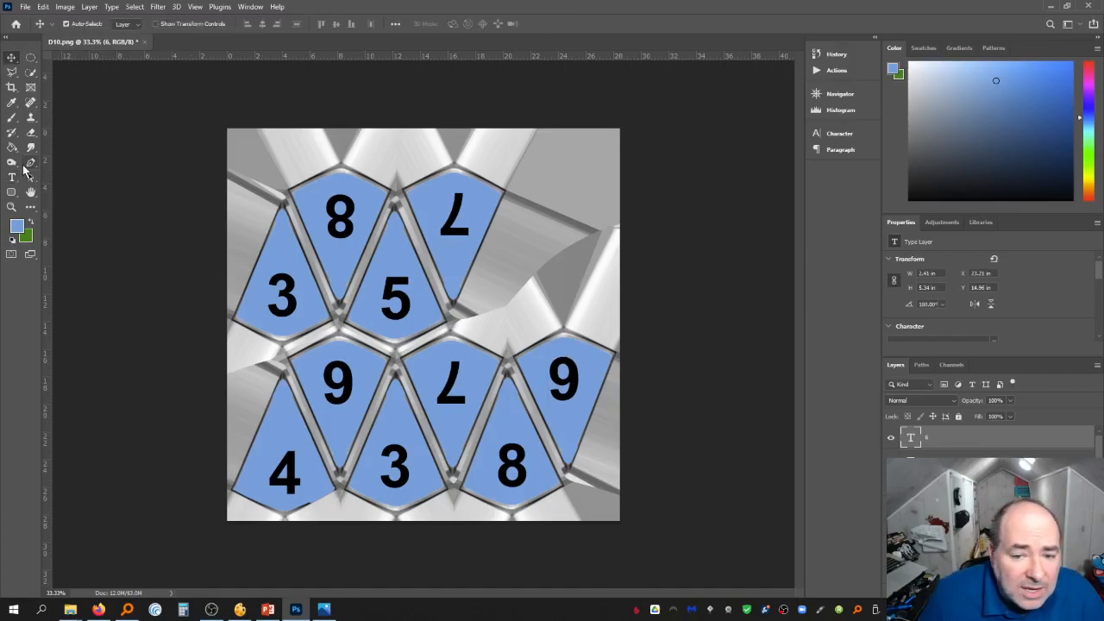
Set the foreground colour to black and add a new empty layer
{"action": "left_click", "coordinate": [17, 226]}
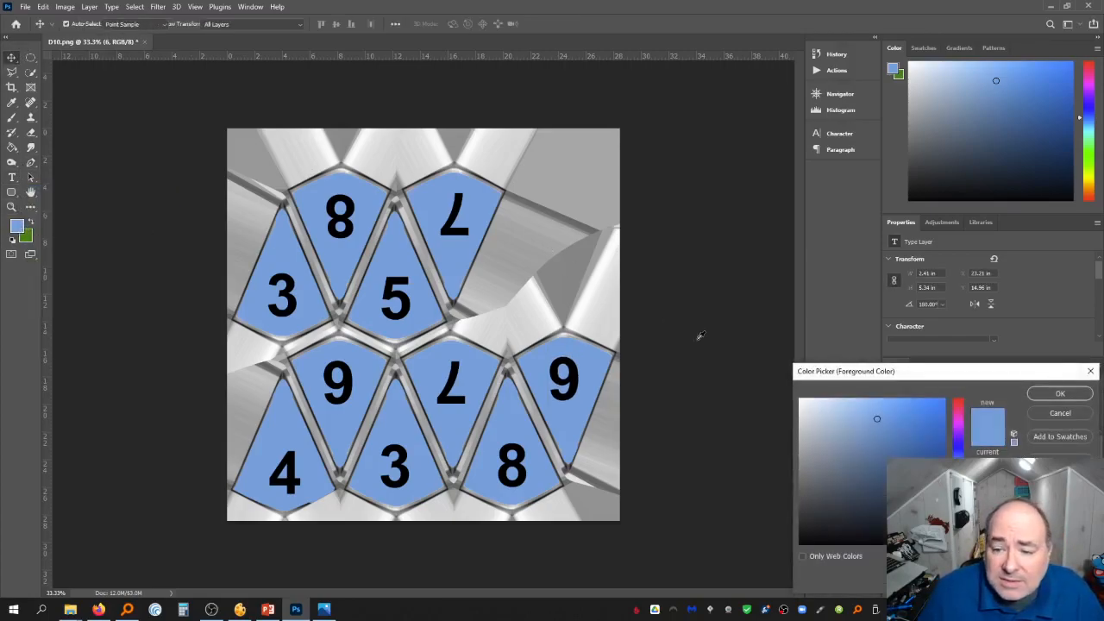
{"action": "left_click", "coordinate": [1041, 394]}
{"action": "left_click", "coordinate": [11, 118]}
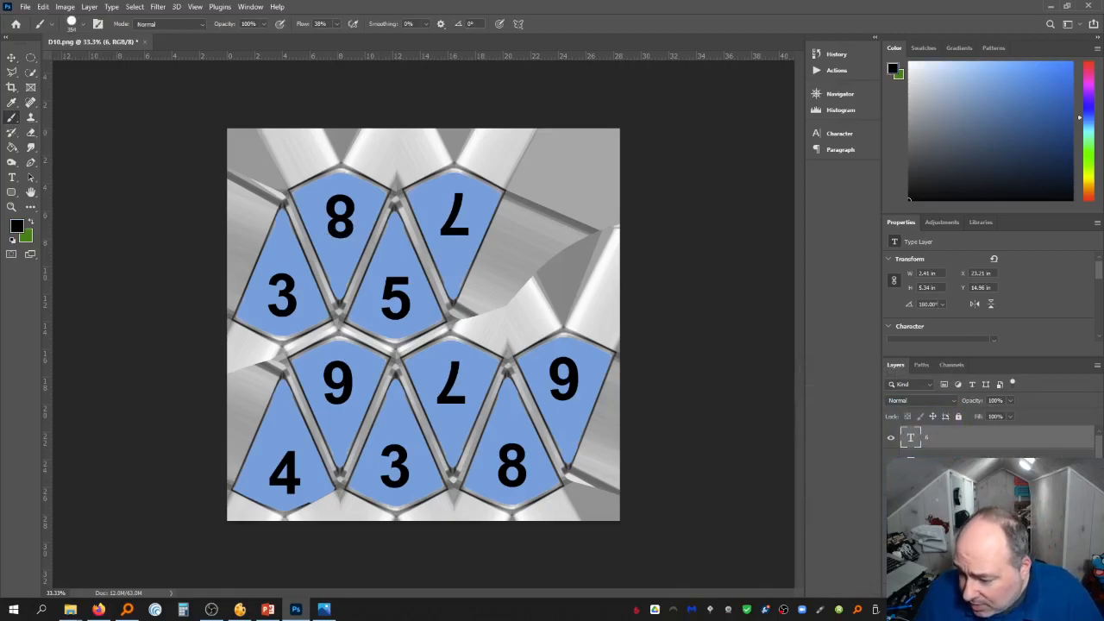
{"action": "left_click", "coordinate": [1023, 593]}
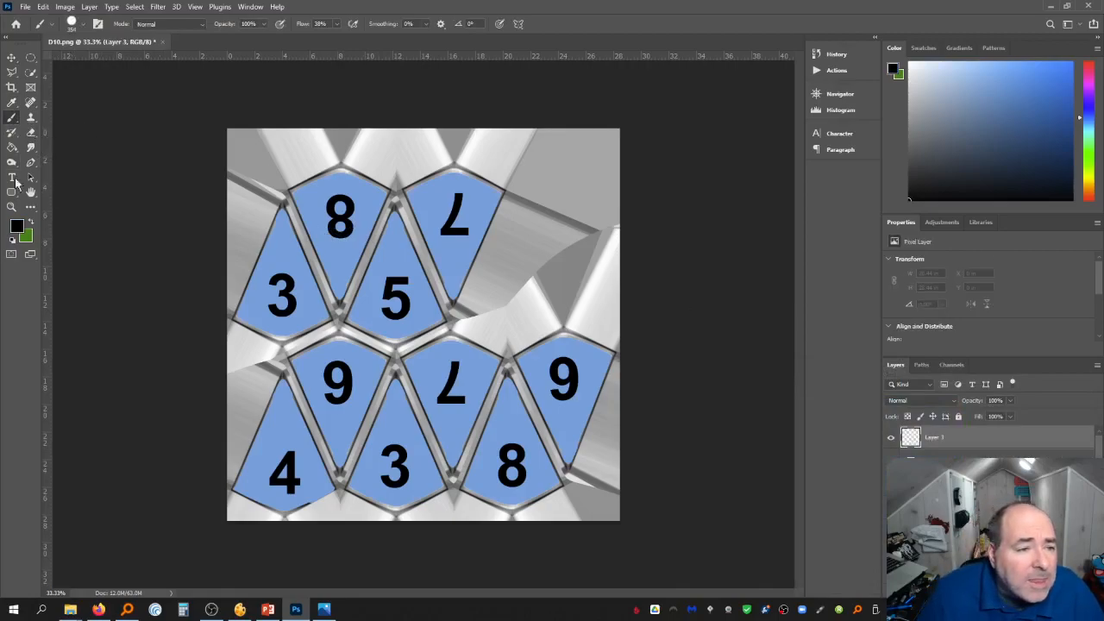
Set the hard round brush to 21 px and brush a horizontal bar above the 9 on the lower-left inverted face
{"action": "left_click", "coordinate": [84, 24]}
{"action": "left_click_drag", "start_coordinate": [90, 64], "coordinate": [73, 64]}
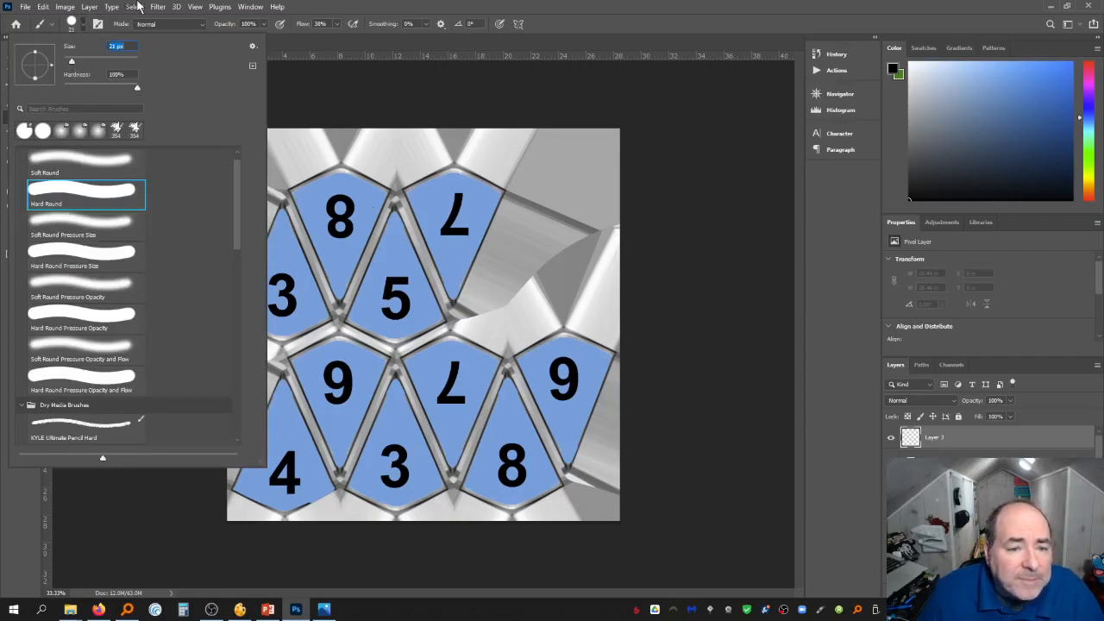
{"action": "left_click", "coordinate": [135, 7]}
{"action": "left_click", "coordinate": [91, 259]}
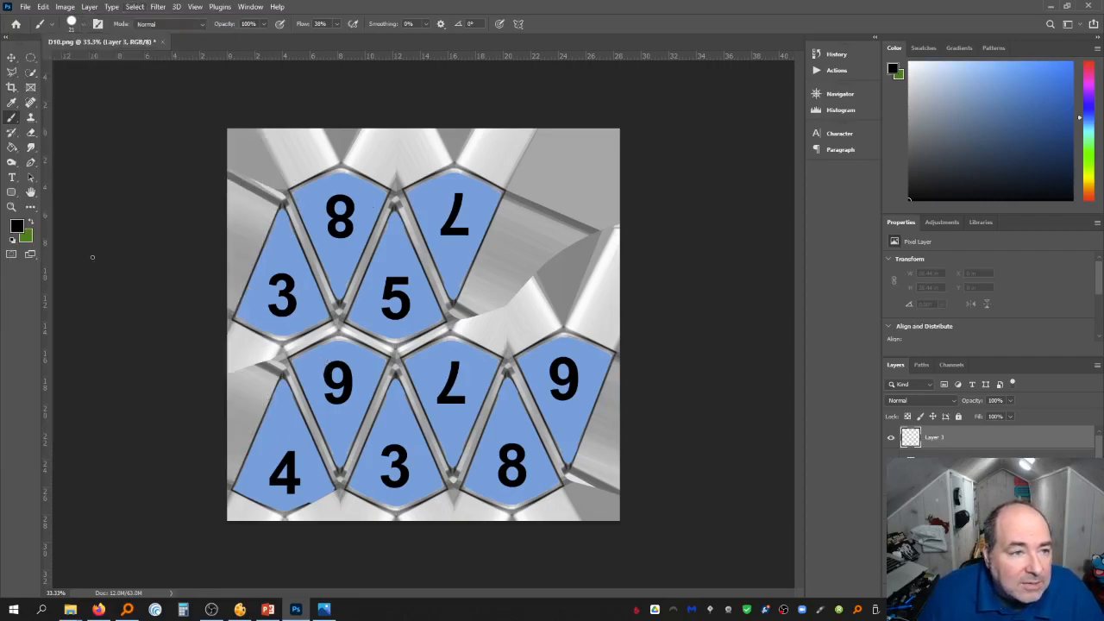
{"action": "left_click_drag", "start_coordinate": [322, 355], "coordinate": [353, 355]}
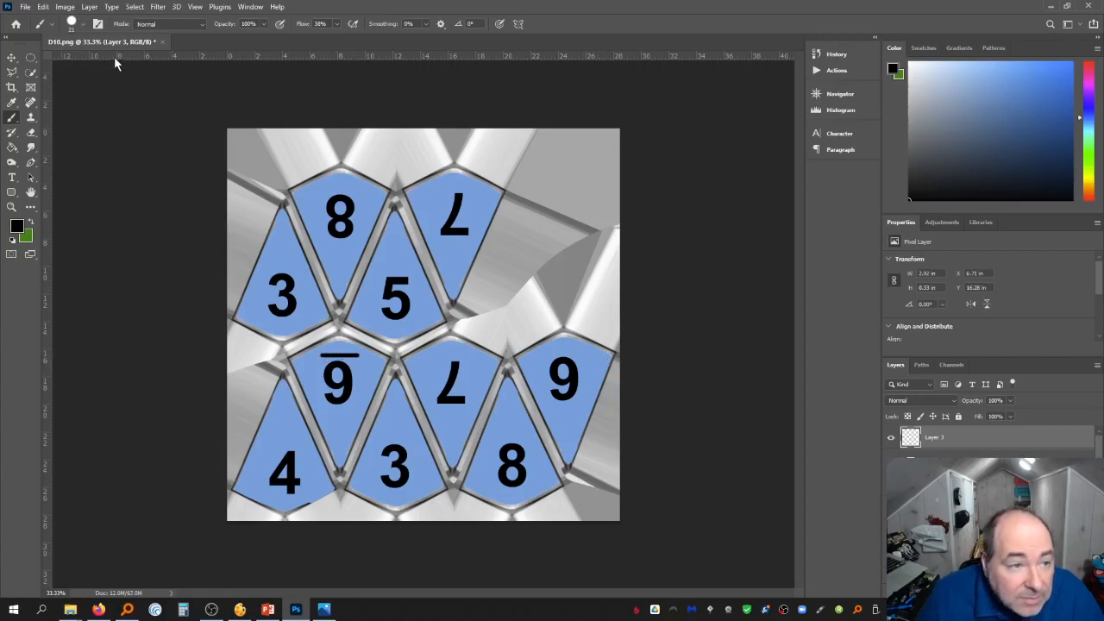
Nudge the bar up slightly and duplicate its layer
{"action": "left_click", "coordinate": [11, 57]}
{"action": "key", "text": "Up"}
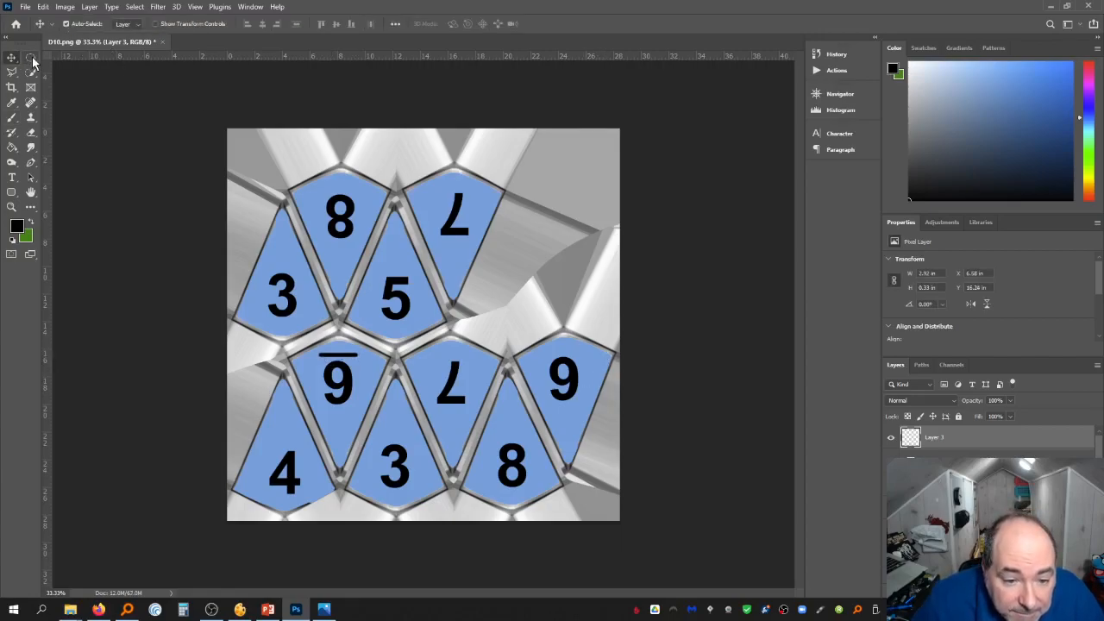
{"action": "right_click", "coordinate": [961, 435]}
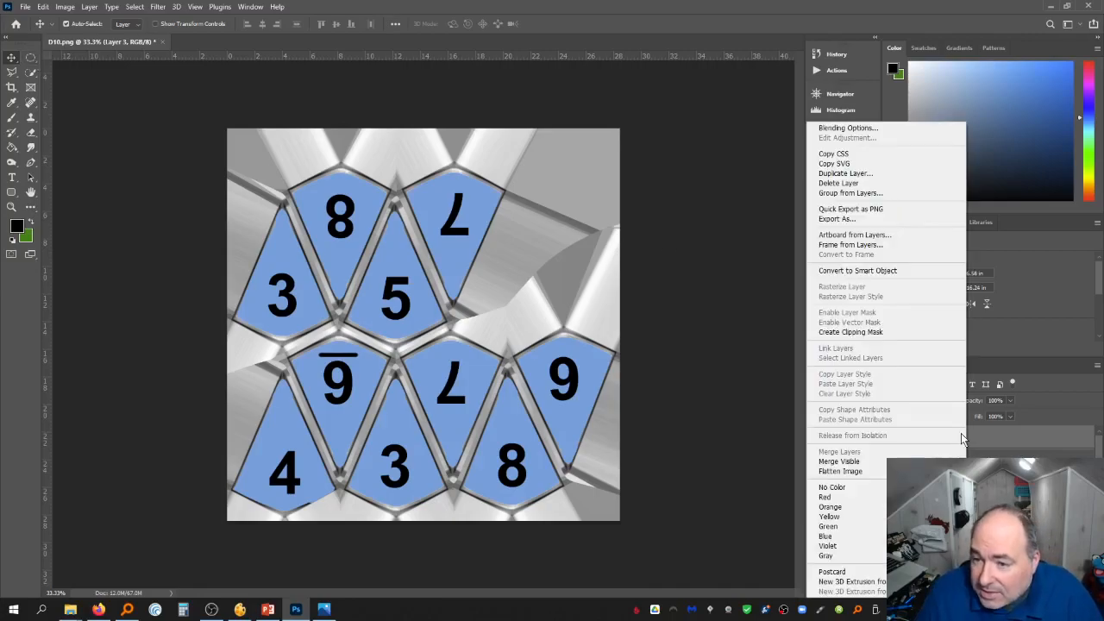
{"action": "left_click", "coordinate": [871, 175]}
{"action": "key", "text": "Return"}
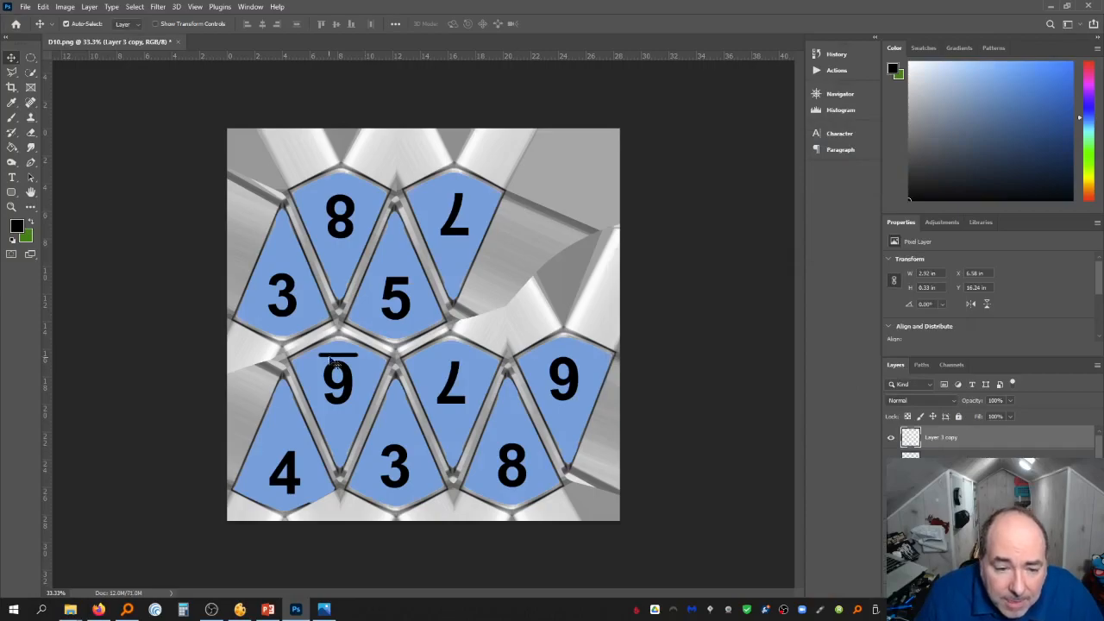
Move the duplicated bar above the 9 on the right-hand inverted face
{"action": "left_click_drag", "start_coordinate": [340, 362], "coordinate": [583, 369]}
{"action": "key", "text": "ctrl+z"}
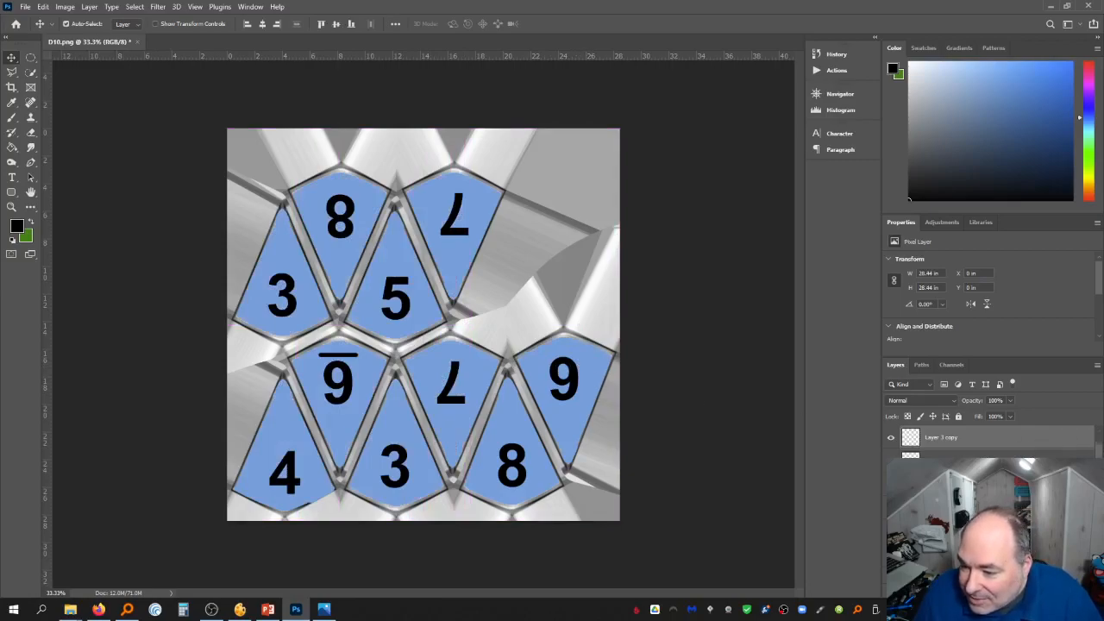
{"action": "left_click", "coordinate": [984, 446]}
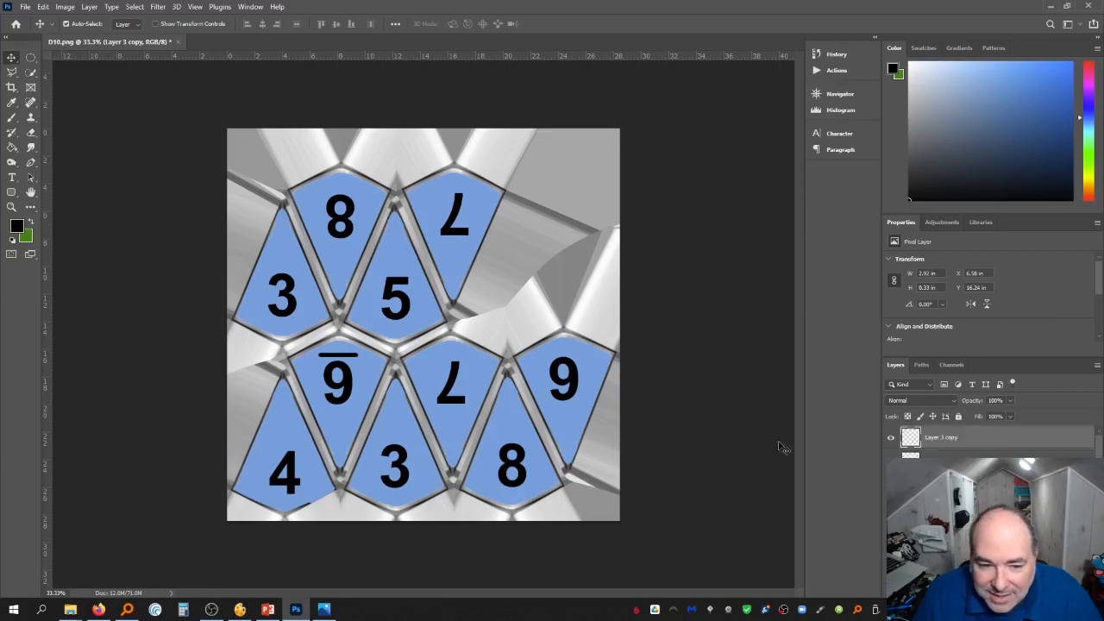
{"action": "left_click_drag", "start_coordinate": [346, 359], "coordinate": [571, 366]}
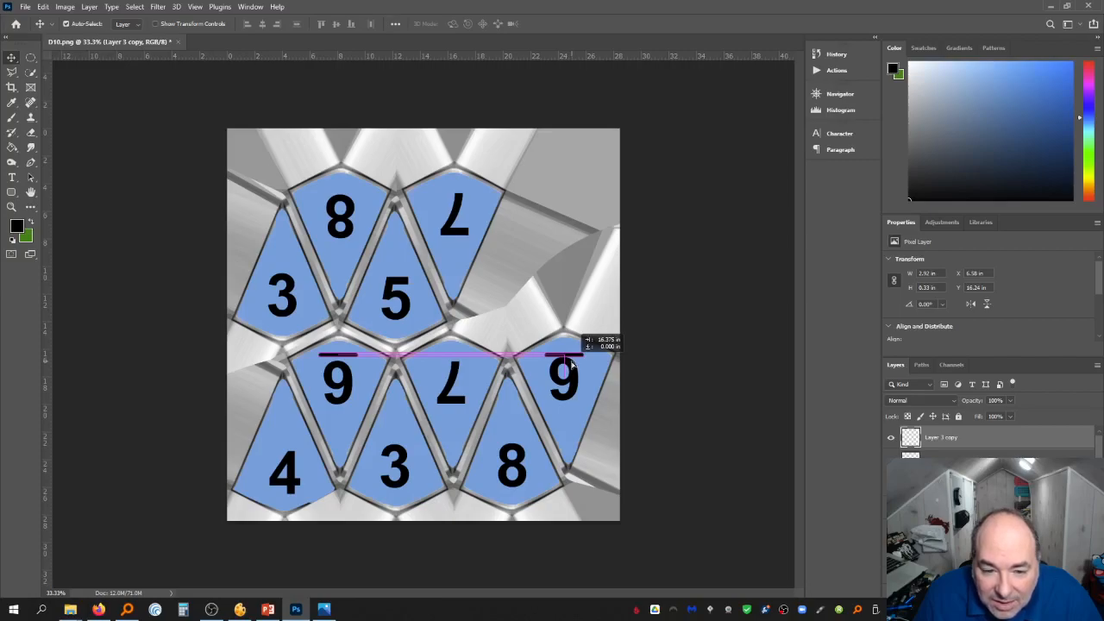
{"action": "left_click_drag", "start_coordinate": [571, 366], "coordinate": [573, 367]}
Nudge the 9 on the right-hand inverted face down slightly
{"action": "left_click", "coordinate": [574, 379]}
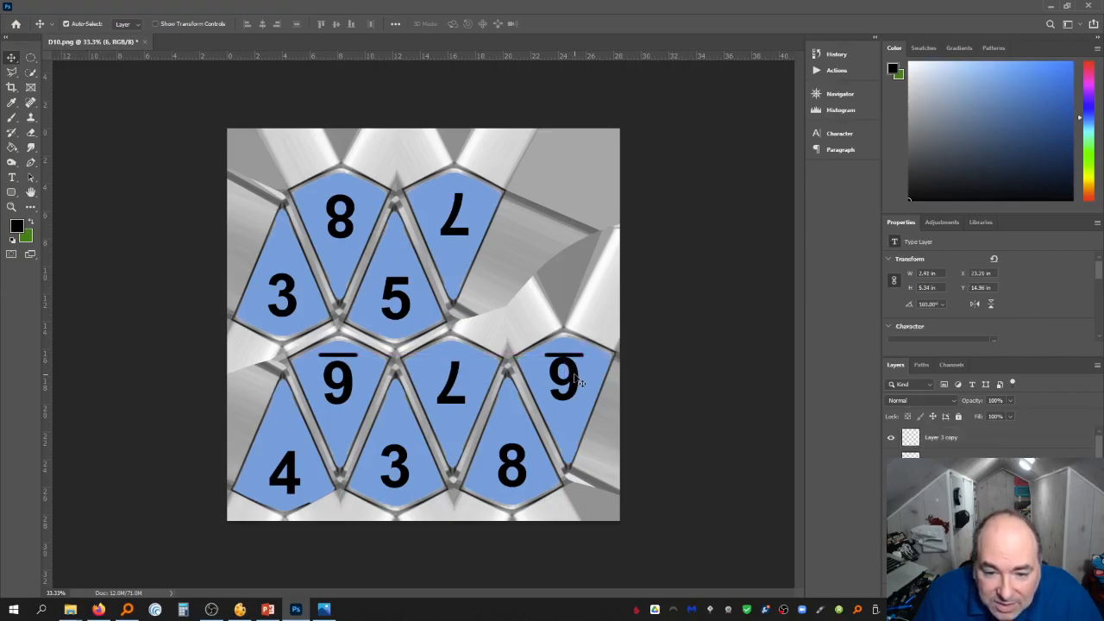
{"action": "key", "text": "Down"}
{"action": "key", "text": "Down"}
{"action": "key", "text": "Down"}
{"action": "key", "text": "Down"}
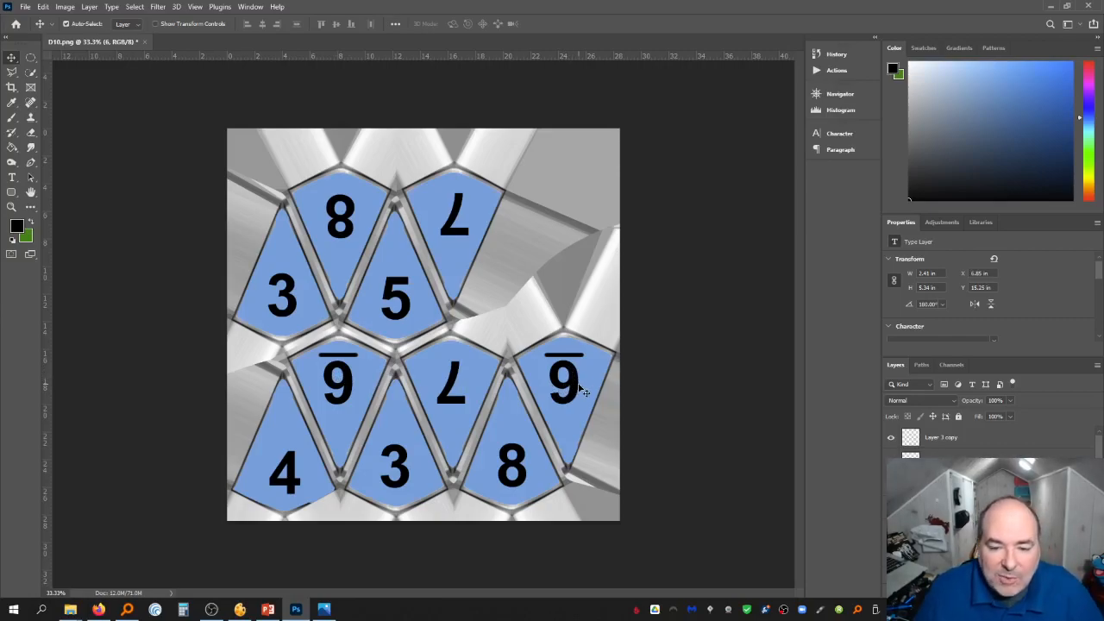
Align the numbers on the upper inverted faces vertically
{"action": "left_click", "coordinate": [461, 394]}
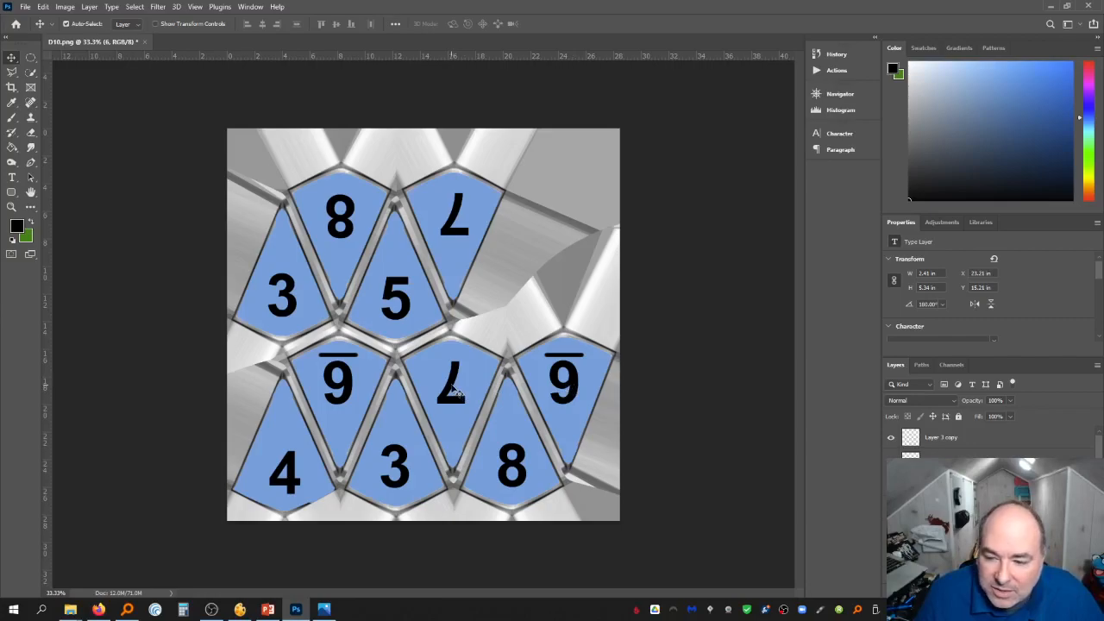
{"action": "left_click", "coordinate": [342, 385]}
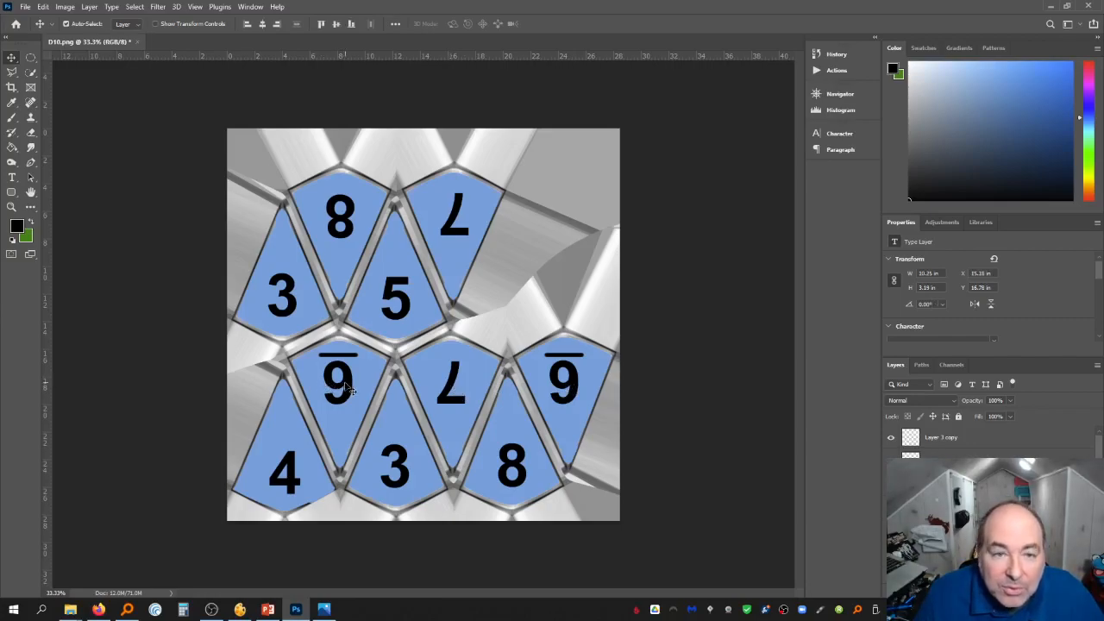
{"action": "left_click", "coordinate": [346, 386], "text": "shift"}
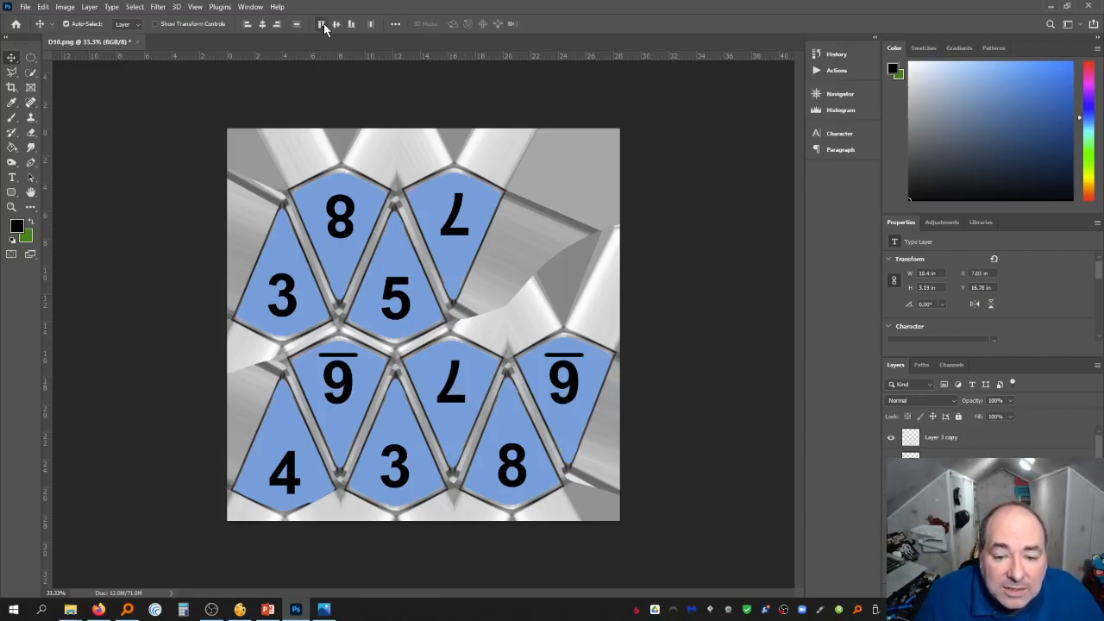
{"action": "left_click", "coordinate": [427, 209]}
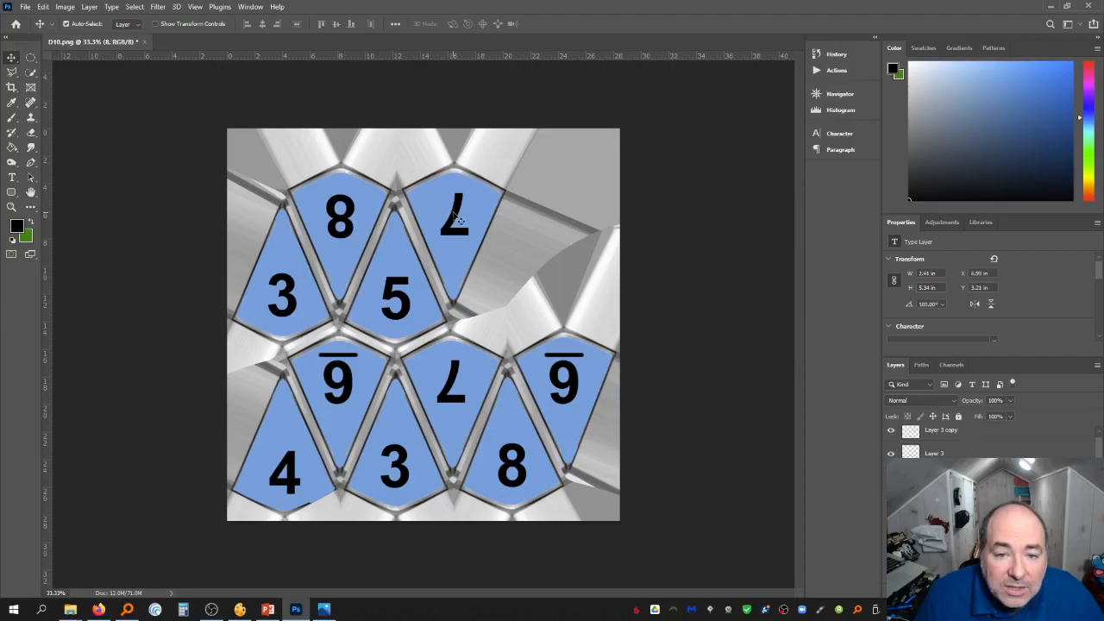
{"action": "left_click", "coordinate": [452, 214], "text": "shift"}
{"action": "left_click", "coordinate": [324, 24]}
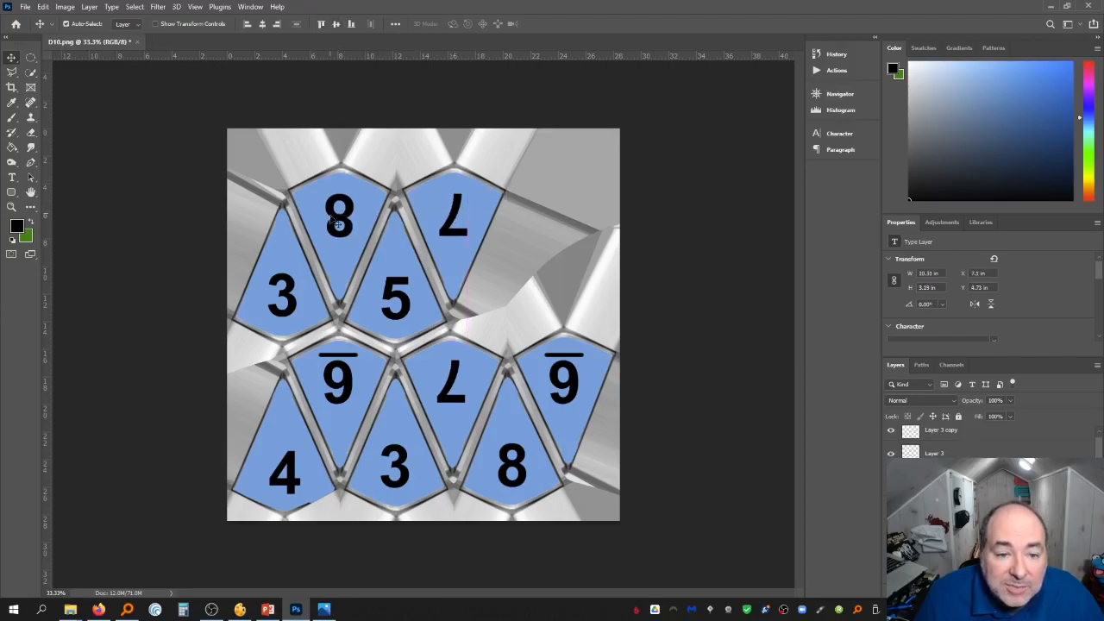
Align the numbers on the upright faces vertically and nudge the lower row's numbers up slightly
{"action": "left_click", "coordinate": [408, 310]}
{"action": "left_click", "coordinate": [408, 311], "text": "shift"}
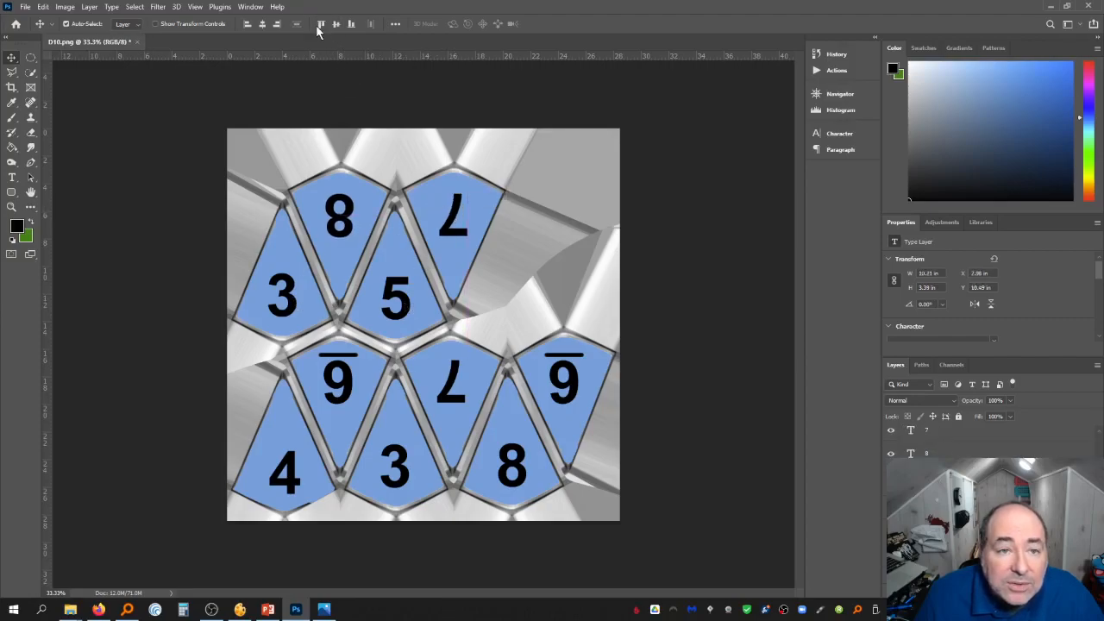
{"action": "left_click", "coordinate": [355, 25]}
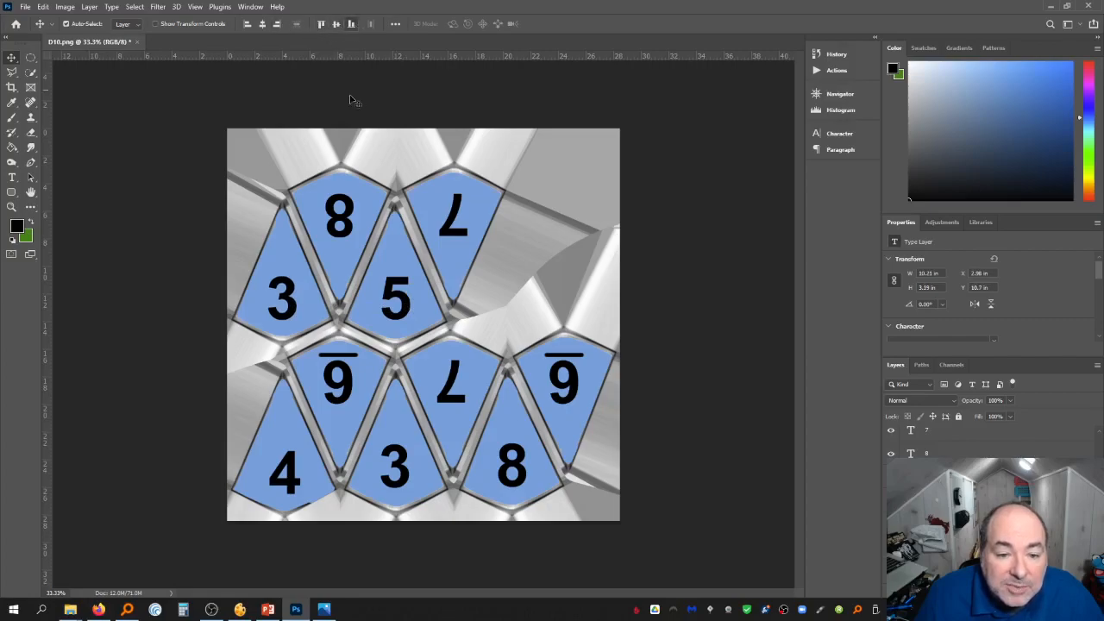
{"action": "left_click", "coordinate": [295, 490]}
{"action": "left_click", "coordinate": [410, 489], "text": "shift"}
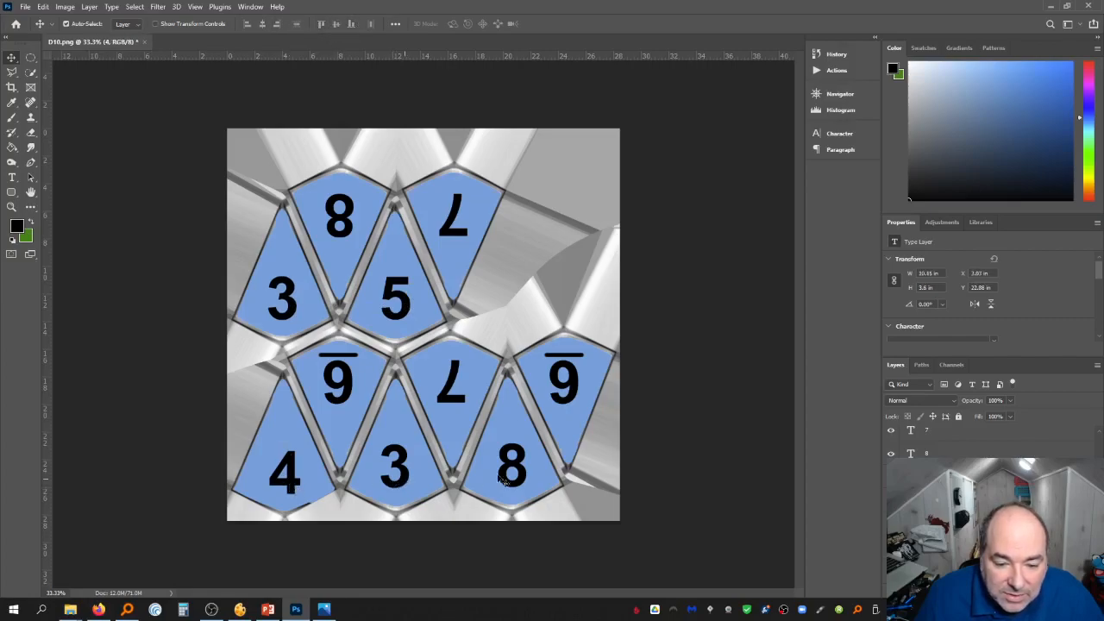
{"action": "left_click", "coordinate": [356, 24]}
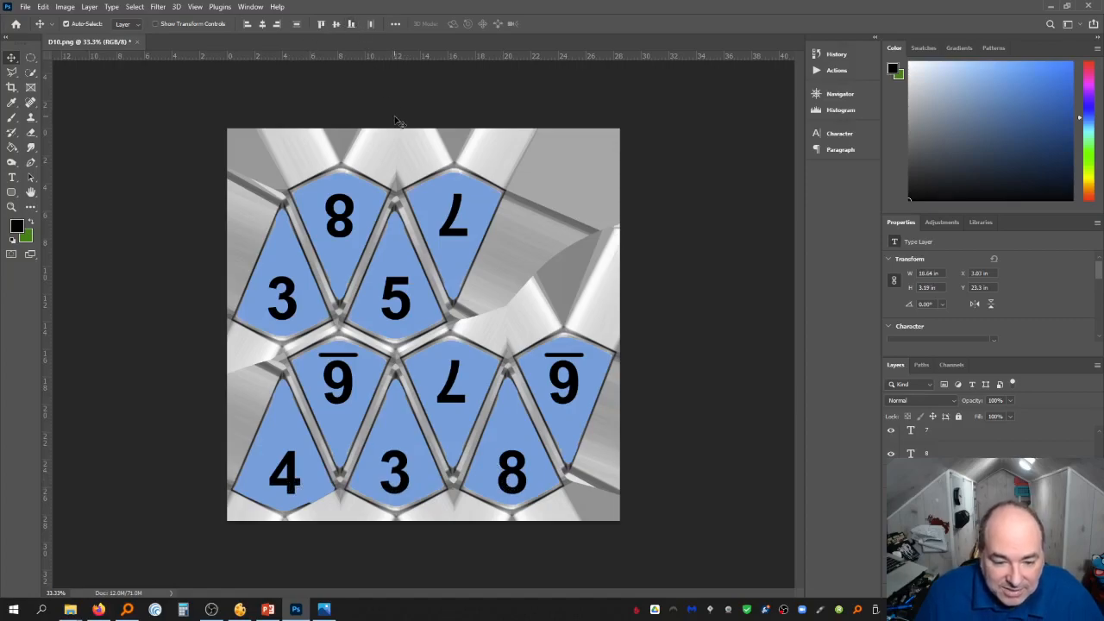
{"action": "key", "text": "Up"}
{"action": "key", "text": "Up"}
{"action": "key", "text": "Up"}
{"action": "key", "text": "Up"}
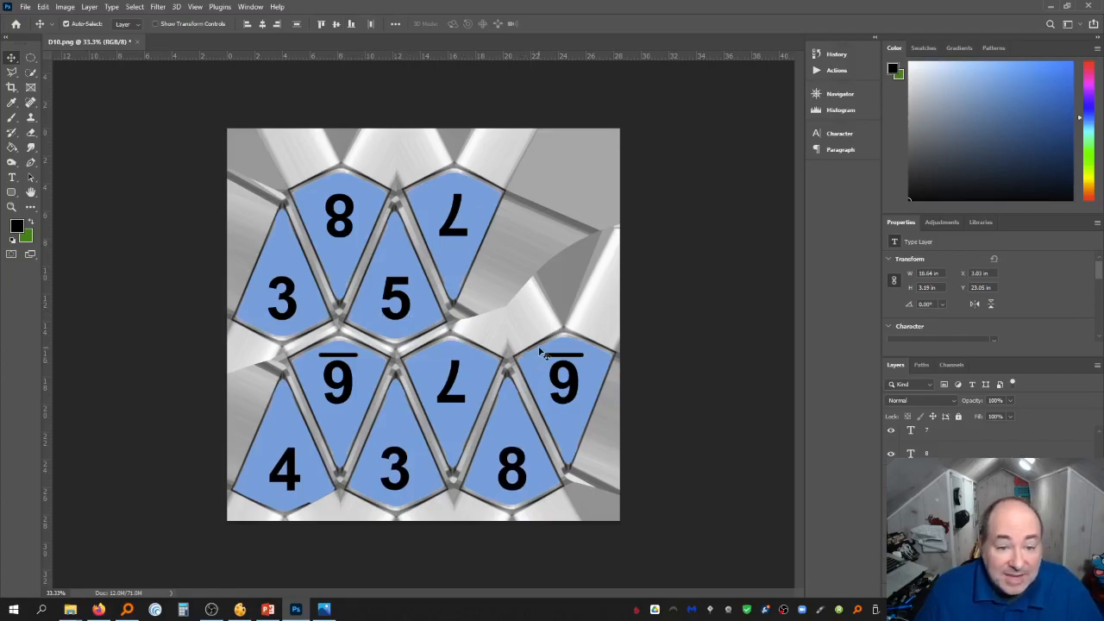
Duplicate the blue face layer
{"action": "left_click", "coordinate": [742, 350]}
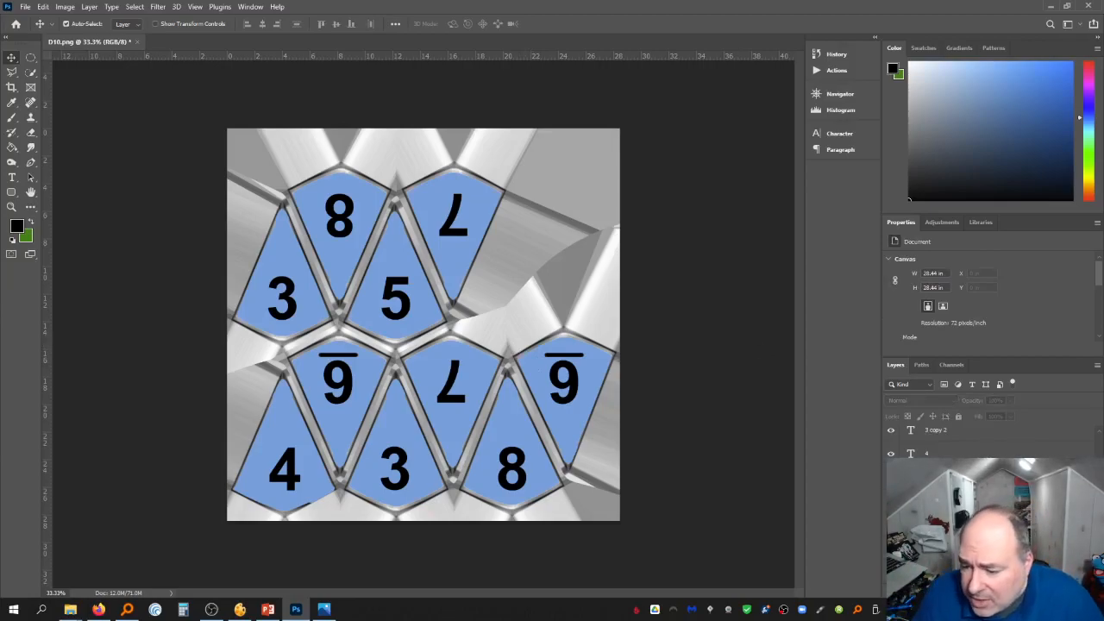
{"action": "right_click", "coordinate": [942, 466]}
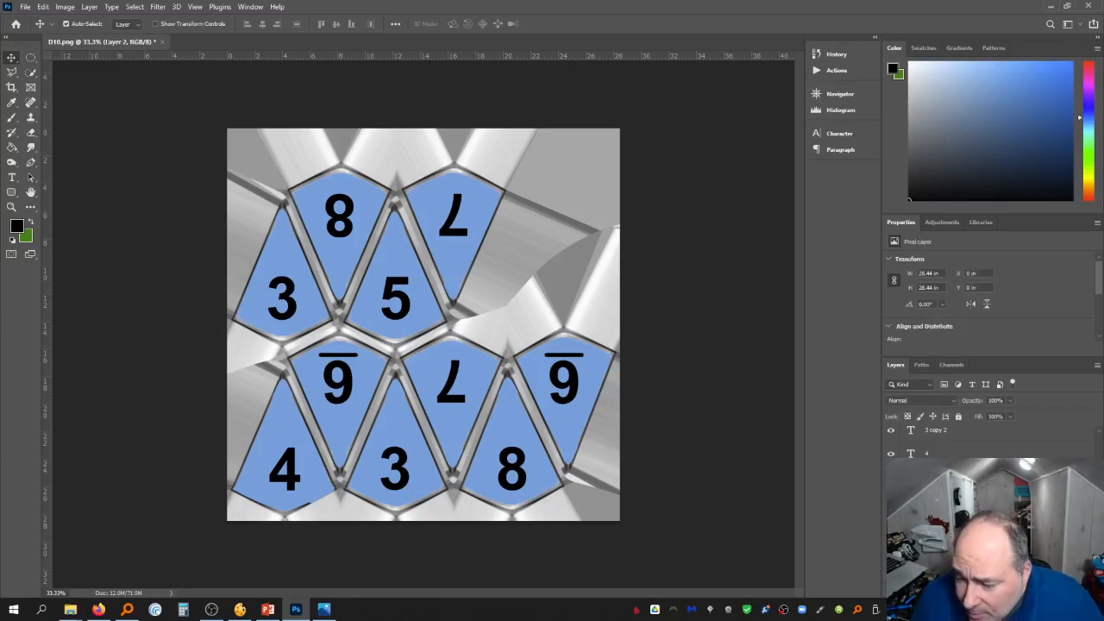
{"action": "left_click", "coordinate": [997, 148]}
{"action": "key", "text": "Return"}
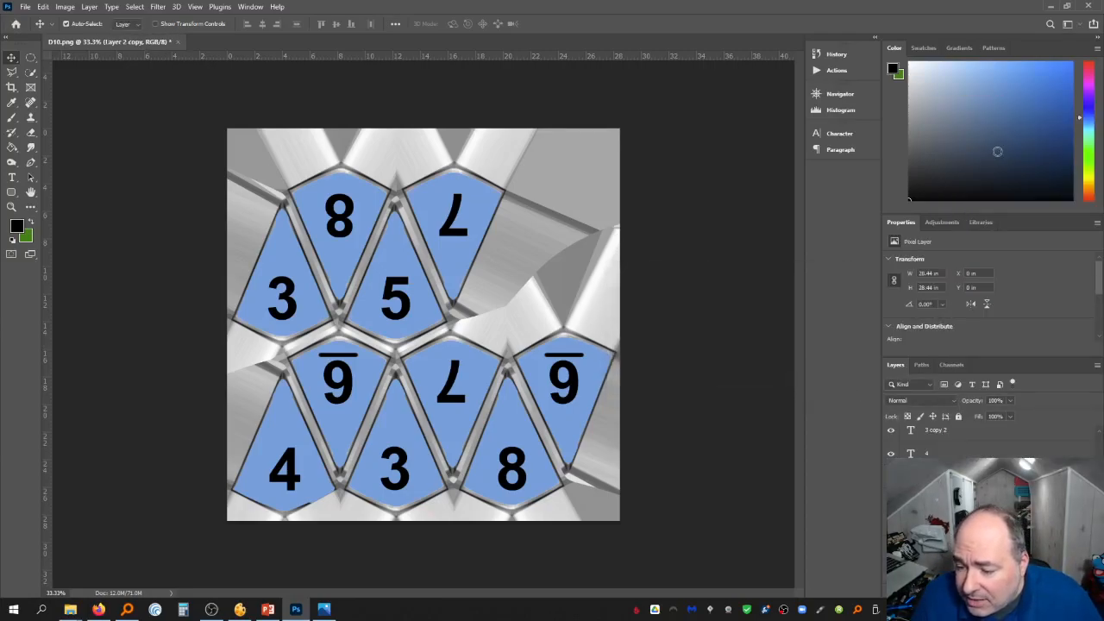
Set the foreground colour to white and fill the faces white on the copied layer with the Paint Bucket
{"action": "left_click", "coordinate": [17, 228]}
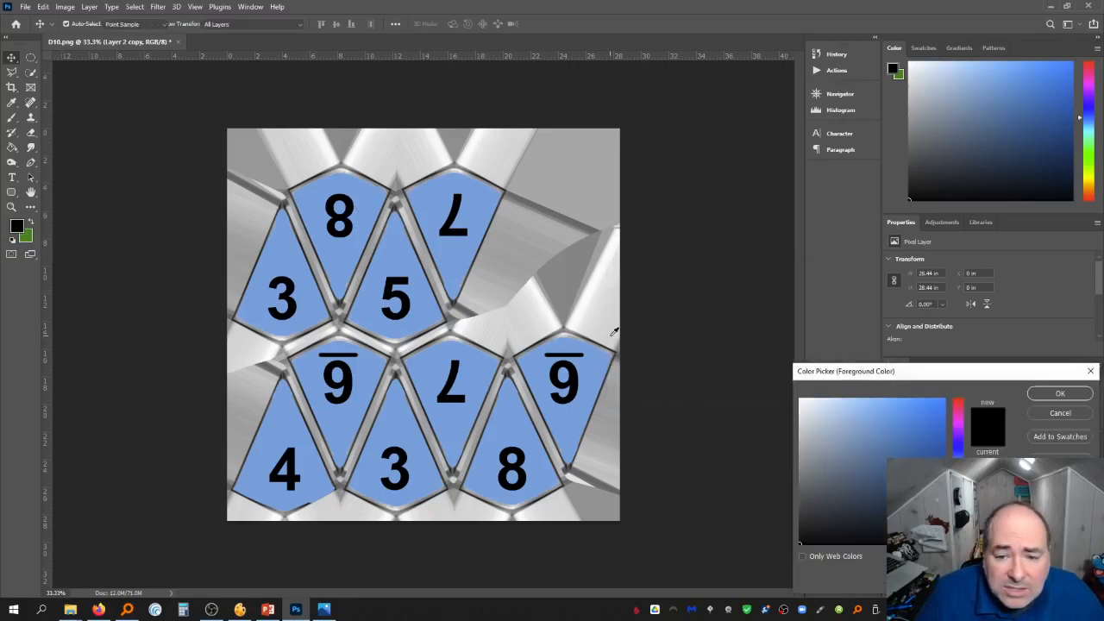
{"action": "key", "text": "Return"}
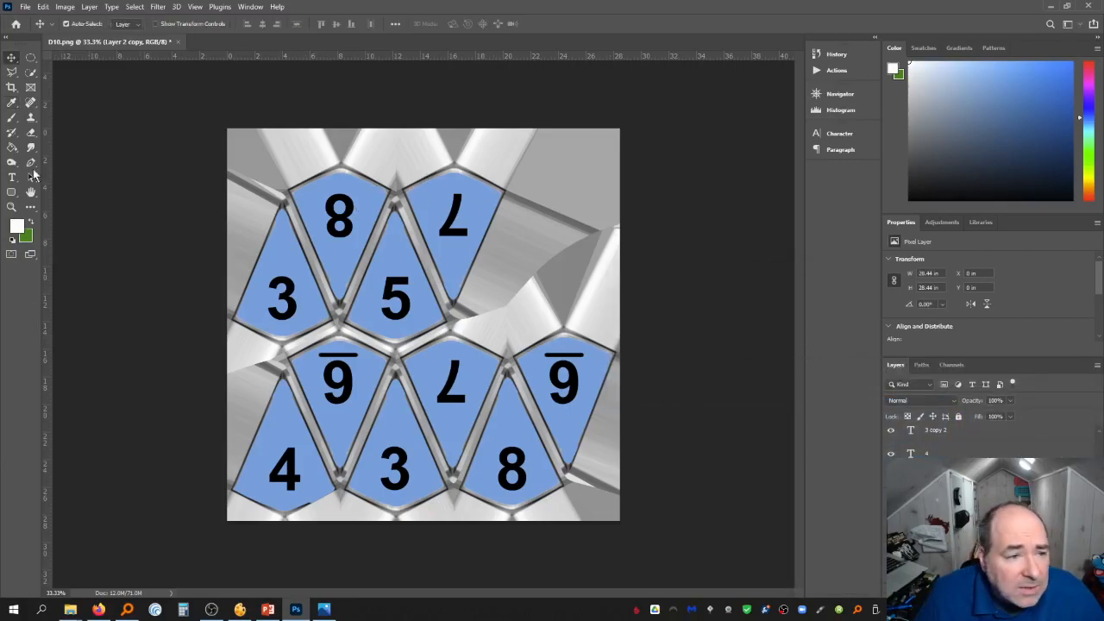
{"action": "left_click", "coordinate": [13, 146]}
{"action": "left_click", "coordinate": [317, 293]}
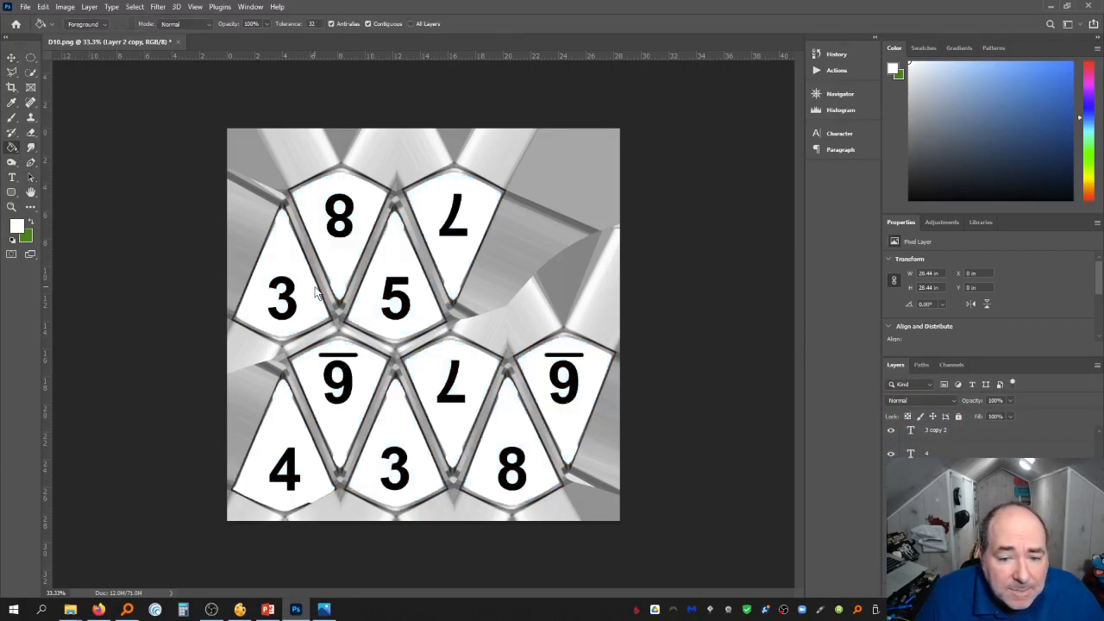
Save the image as a PNG named D10-emergency.png in the Circulation folder with fastest-saving options
{"action": "left_click", "coordinate": [28, 6]}
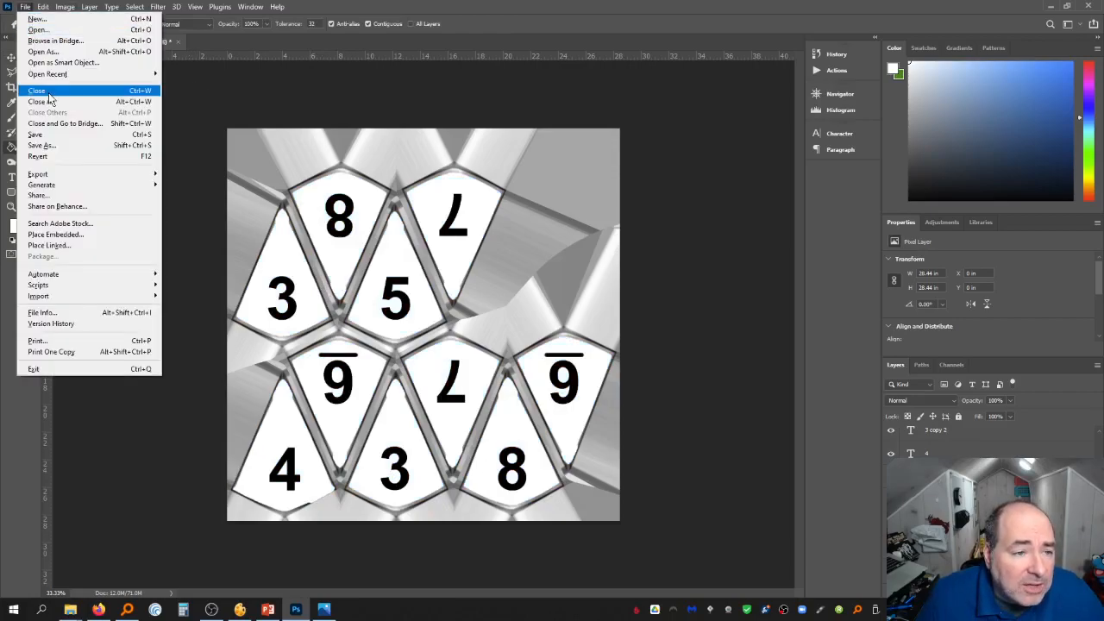
{"action": "left_click", "coordinate": [42, 145]}
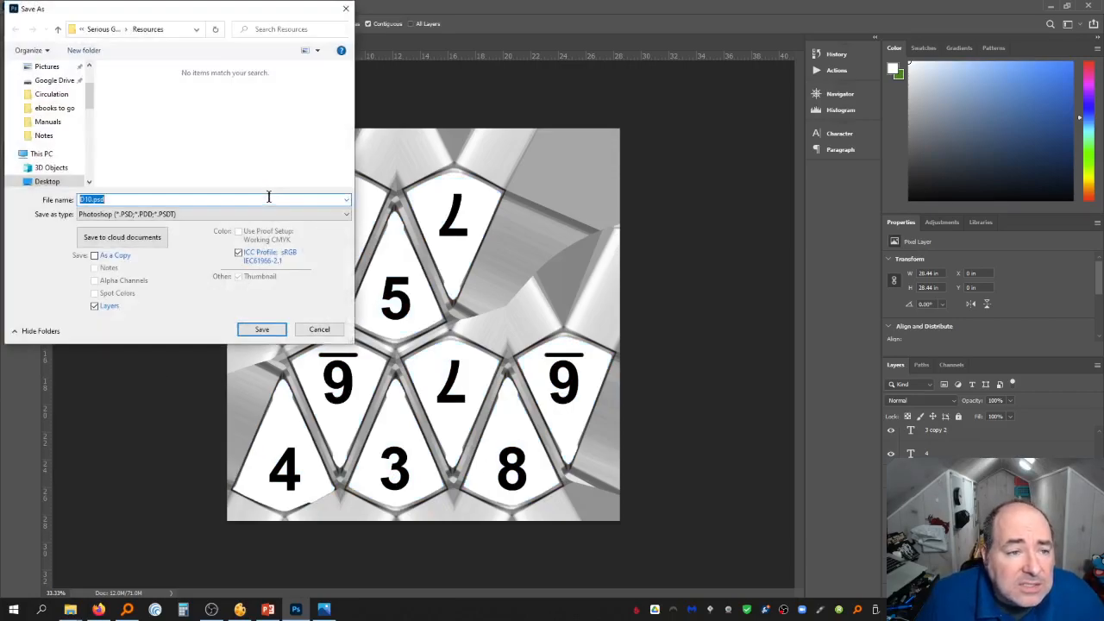
{"action": "left_click", "coordinate": [104, 29]}
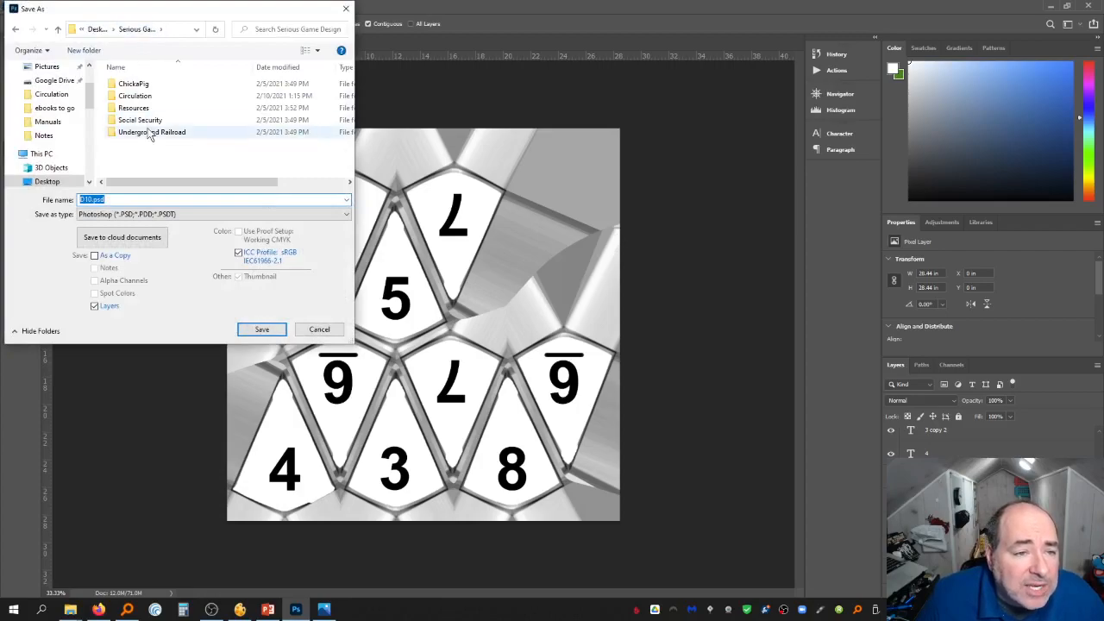
{"action": "double_click", "coordinate": [148, 102]}
{"action": "left_click", "coordinate": [148, 215]}
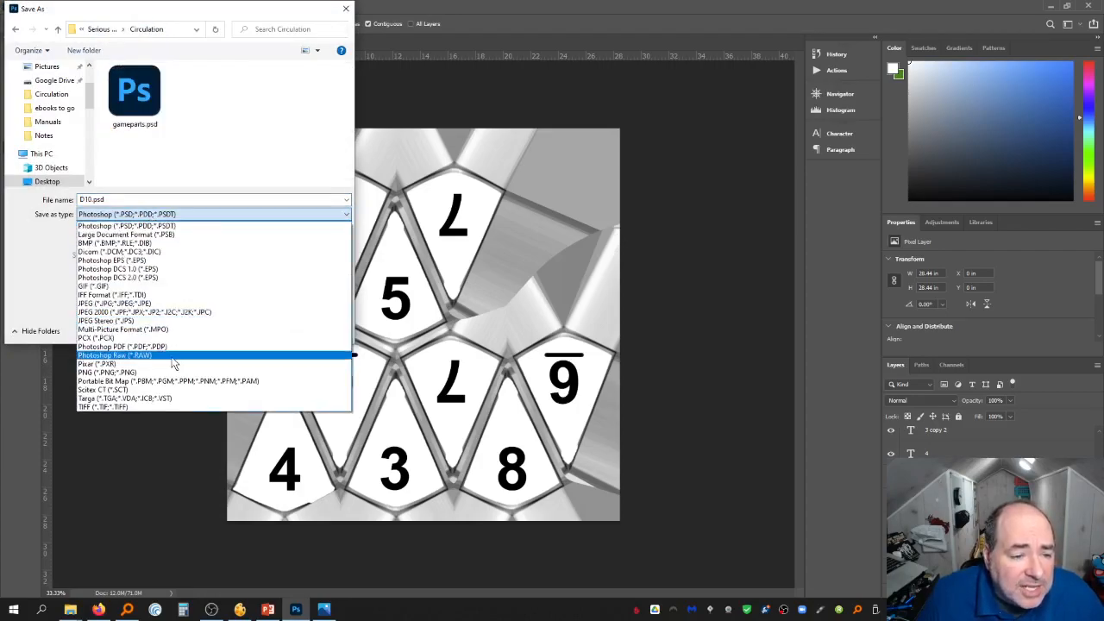
{"action": "left_click", "coordinate": [108, 371]}
{"action": "double_click", "coordinate": [93, 199]}
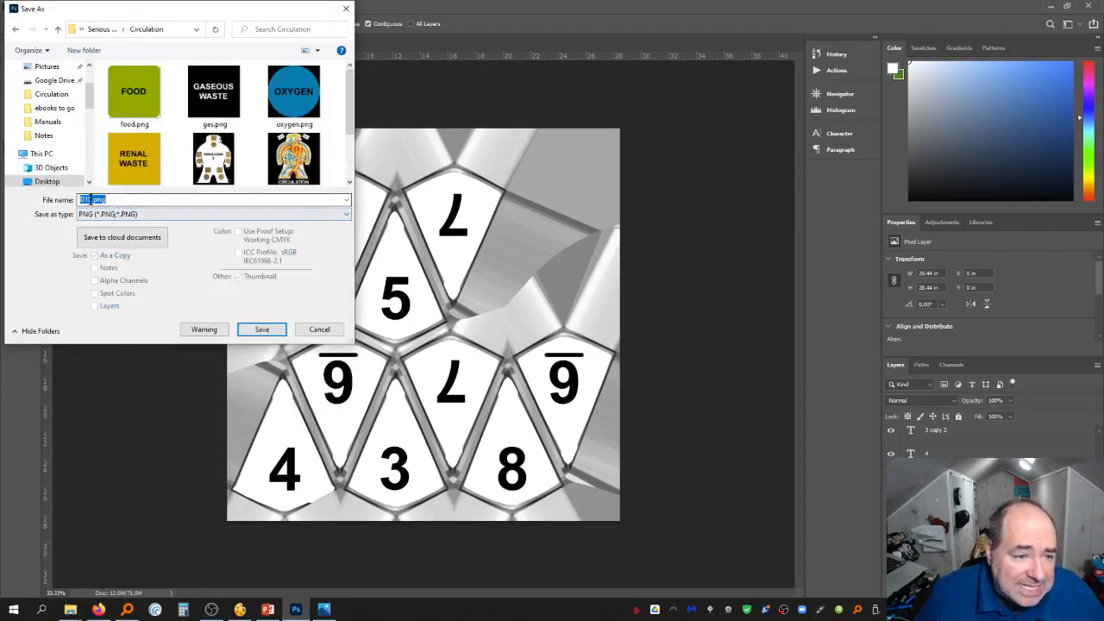
{"action": "left_click", "coordinate": [93, 199]}
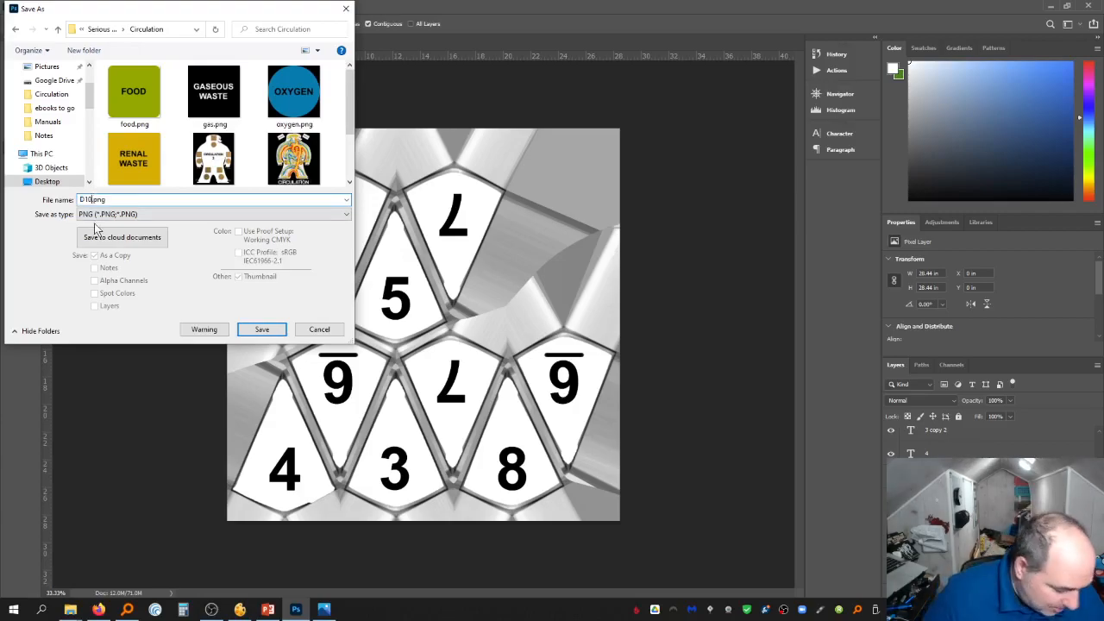
{"action": "type", "text": "-emergency"}
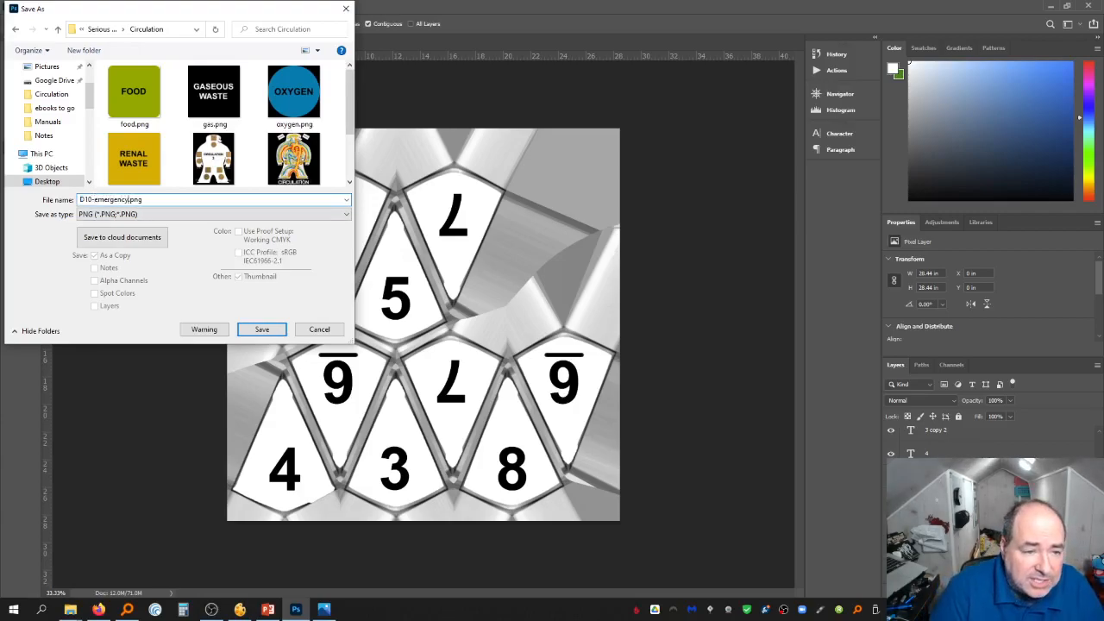
{"action": "key", "text": "Return"}
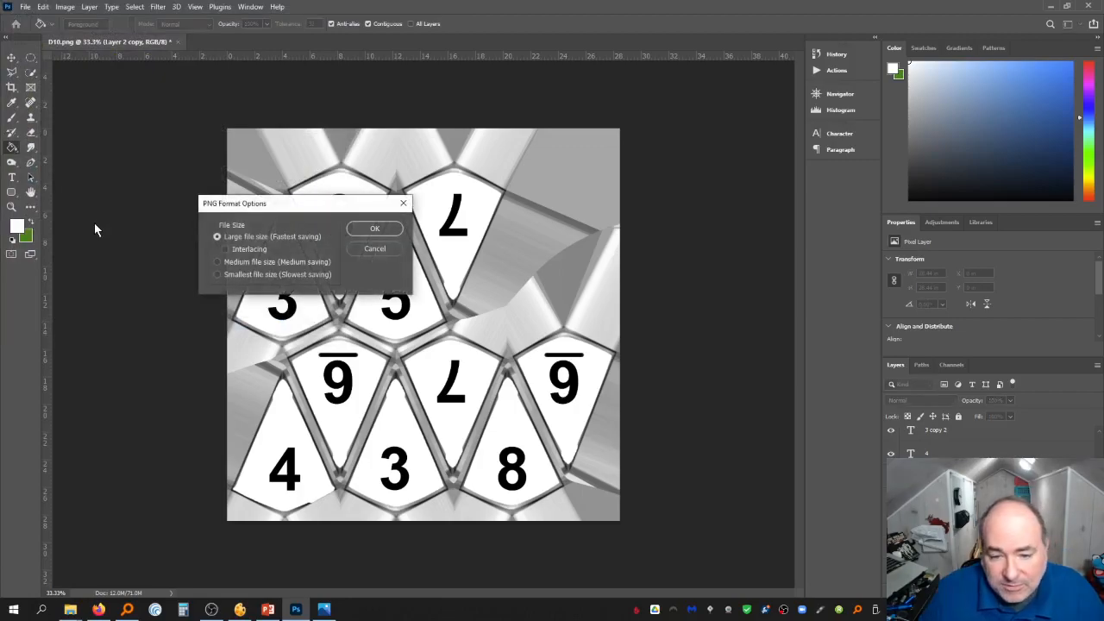
{"action": "left_click", "coordinate": [366, 230]}
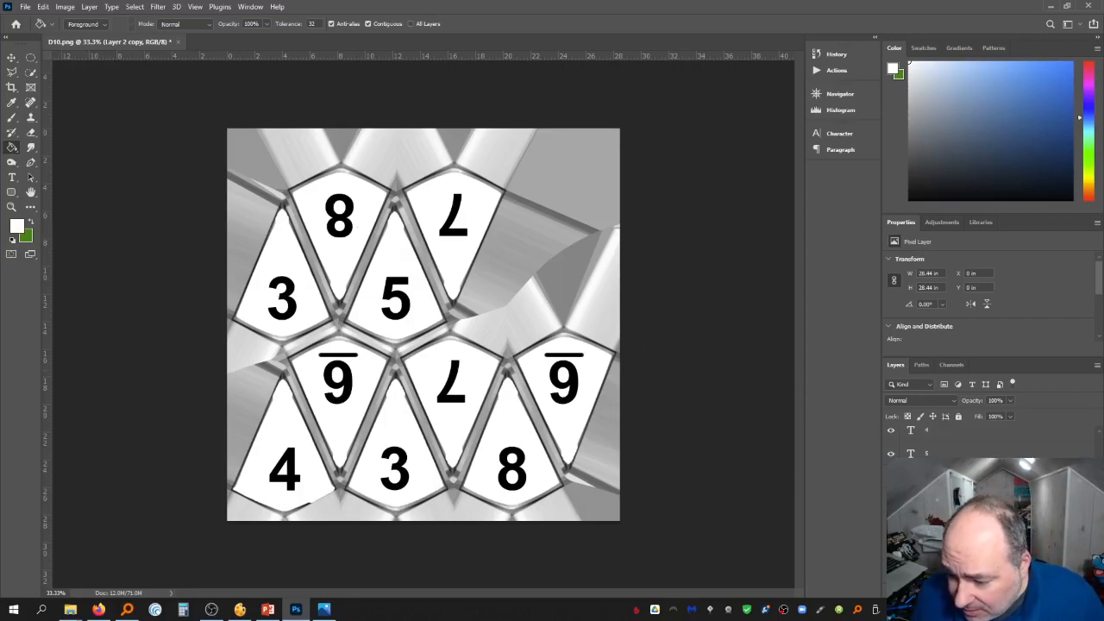
On Layer 4, set the foreground to red and brush-paint the top 8 face and the left 3 face red
{"action": "left_click", "coordinate": [1026, 593]}
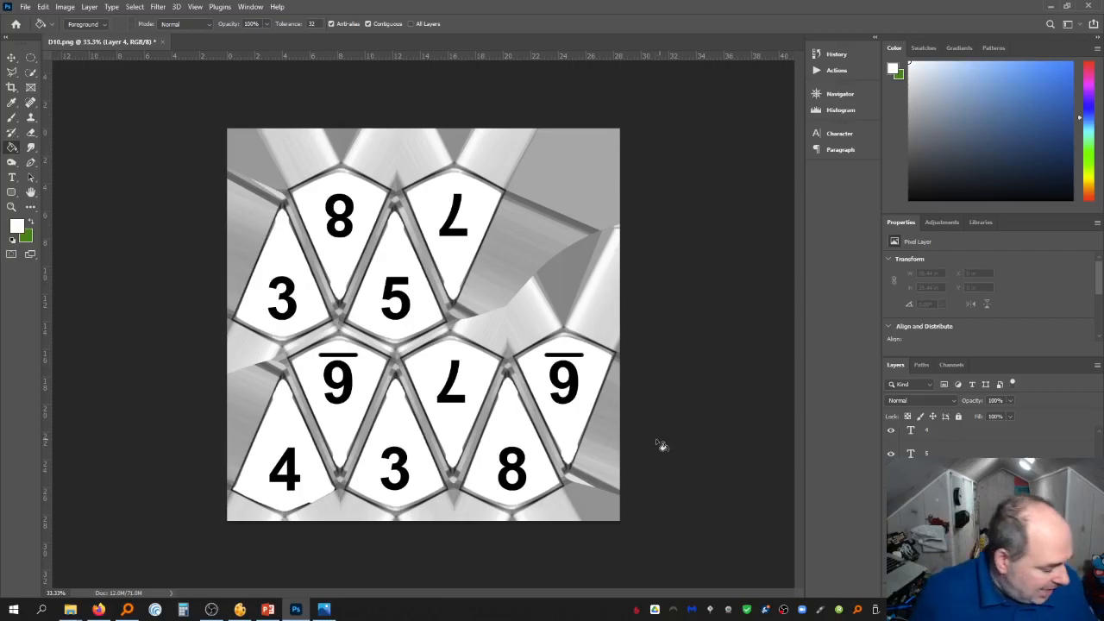
{"action": "left_click", "coordinate": [23, 228]}
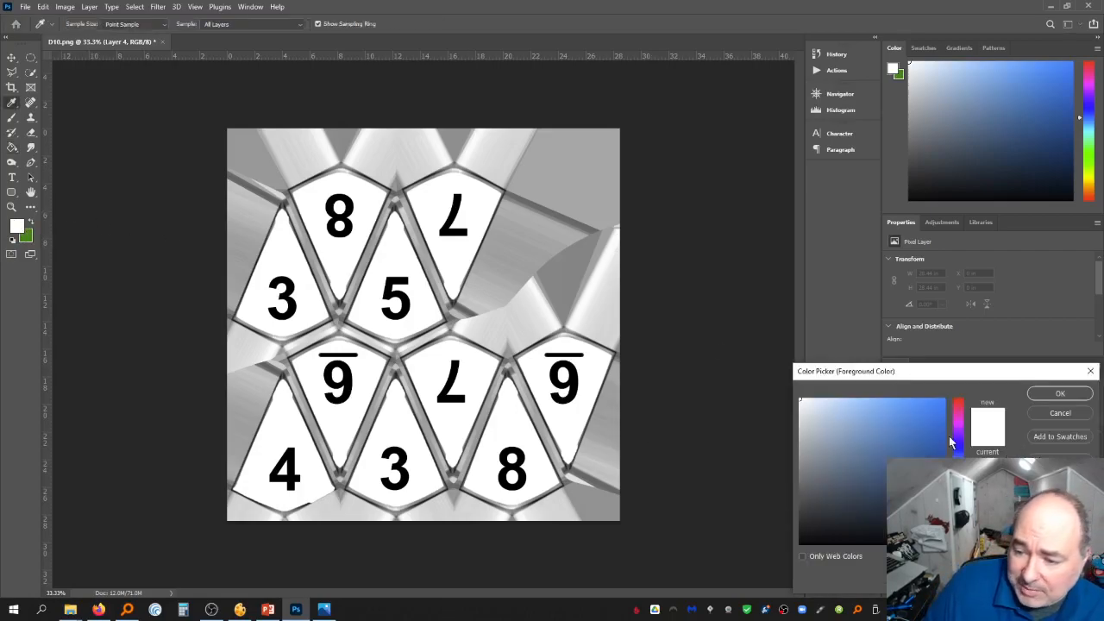
{"action": "left_click", "coordinate": [1067, 394]}
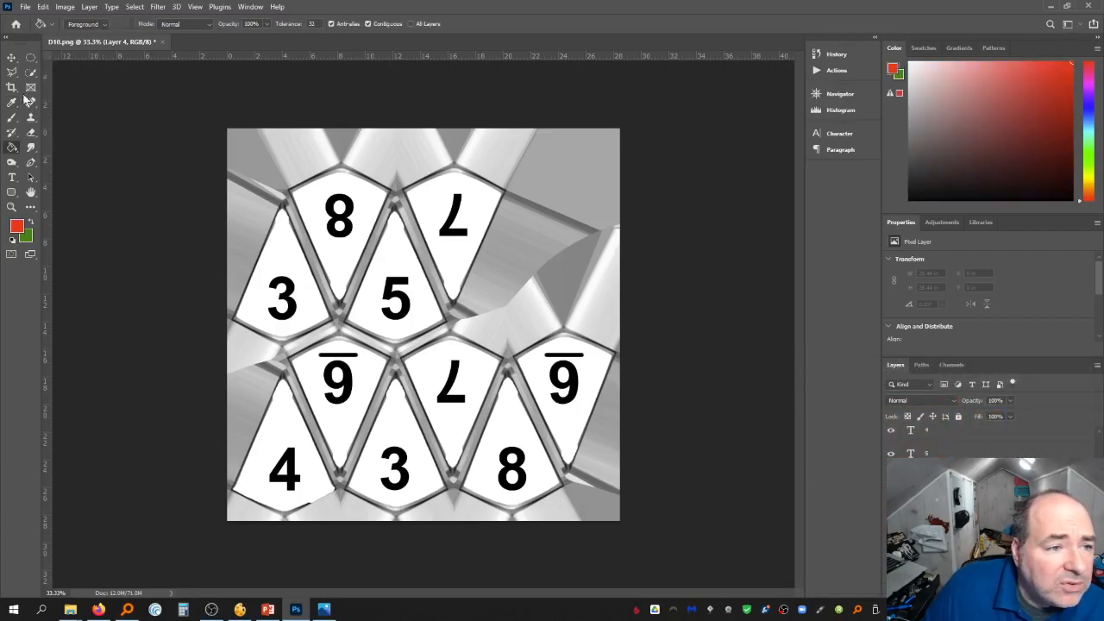
{"action": "left_click", "coordinate": [12, 117]}
{"action": "left_click", "coordinate": [84, 23]}
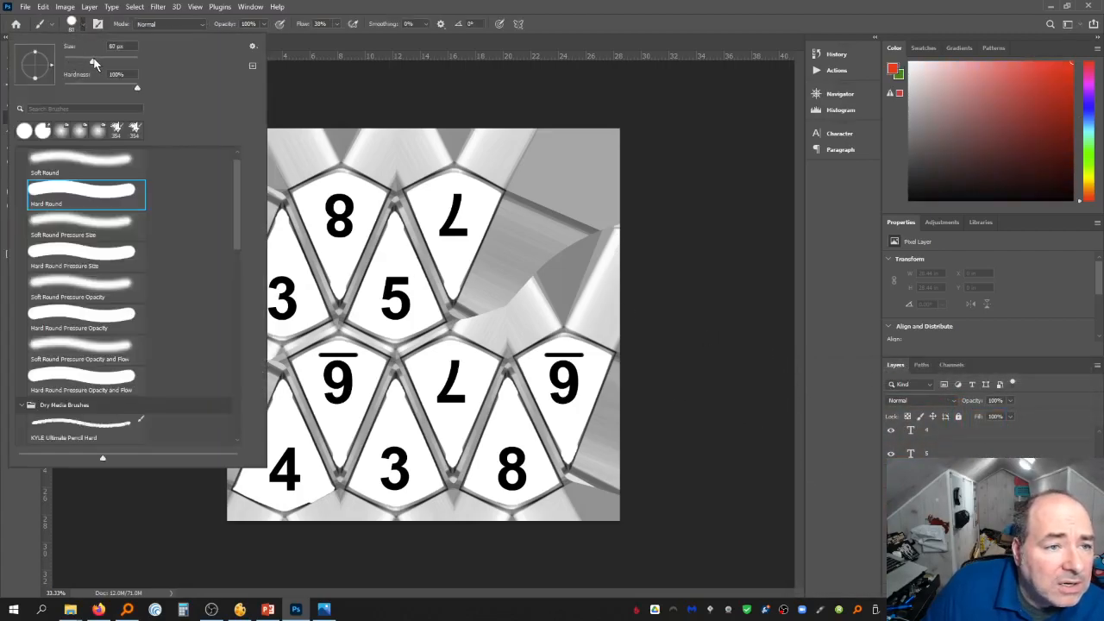
{"action": "mouse_move", "coordinate": [310, 191]}
{"action": "left_mouse_down"}
{"action": "mouse_move", "coordinate": [341, 292]}
{"action": "mouse_move", "coordinate": [370, 220]}
{"action": "mouse_move", "coordinate": [343, 283]}
{"action": "mouse_move", "coordinate": [312, 197]}
{"action": "mouse_move", "coordinate": [341, 172]}
{"action": "mouse_move", "coordinate": [330, 192]}
{"action": "mouse_move", "coordinate": [341, 207]}
{"action": "mouse_move", "coordinate": [369, 191]}
{"action": "mouse_move", "coordinate": [358, 229]}
{"action": "left_mouse_up"}
{"action": "left_click_drag", "start_coordinate": [341, 286], "coordinate": [322, 276]}
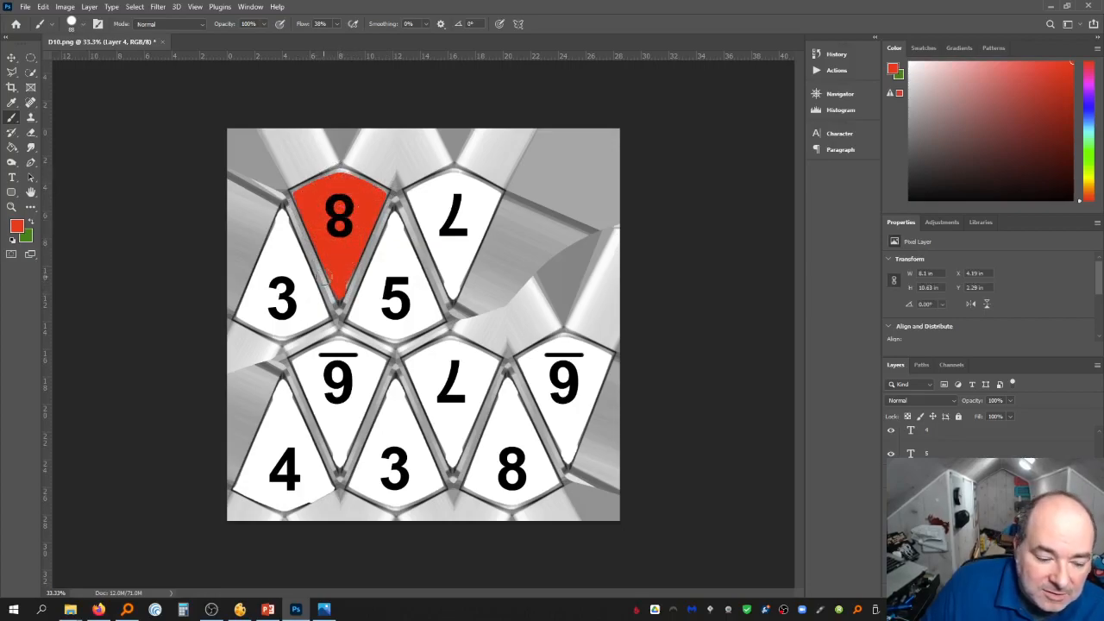
{"action": "mouse_move", "coordinate": [283, 208]}
{"action": "left_mouse_down"}
{"action": "mouse_move", "coordinate": [323, 319]}
{"action": "mouse_move", "coordinate": [267, 343]}
{"action": "mouse_move", "coordinate": [320, 308]}
{"action": "mouse_move", "coordinate": [272, 340]}
{"action": "mouse_move", "coordinate": [243, 321]}
{"action": "mouse_move", "coordinate": [274, 216]}
{"action": "mouse_move", "coordinate": [285, 246]}
{"action": "mouse_move", "coordinate": [259, 319]}
{"action": "mouse_move", "coordinate": [283, 312]}
{"action": "mouse_move", "coordinate": [292, 262]}
{"action": "mouse_move", "coordinate": [310, 292]}
{"action": "left_mouse_up"}
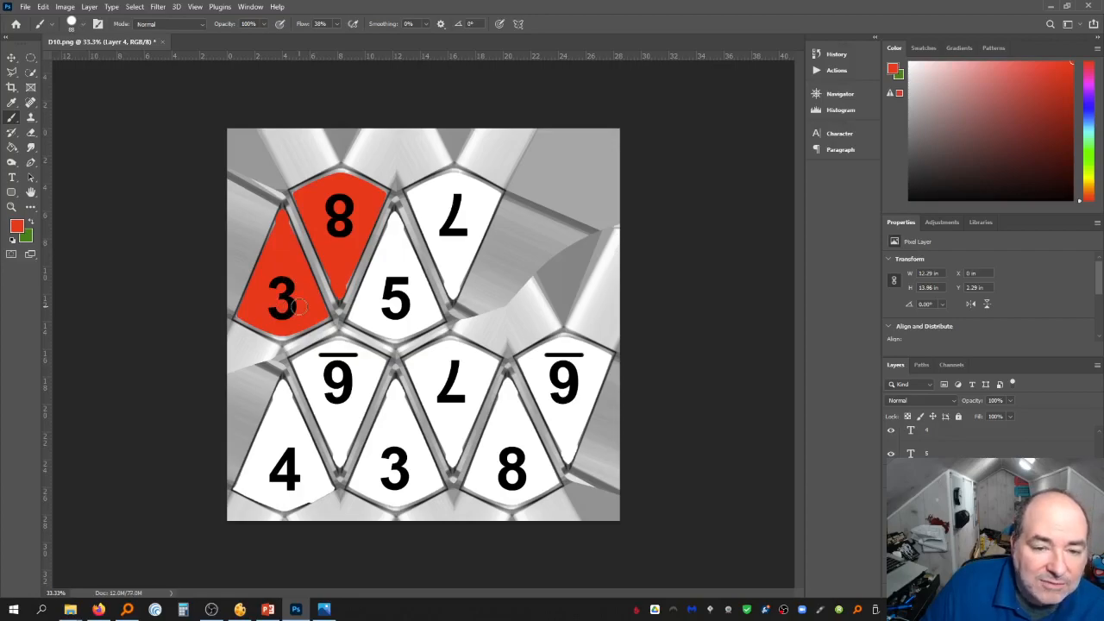
Pick yellow as the foreground colour and paint the 5 face and the upper inverted 7 face yellow
{"action": "left_click", "coordinate": [17, 228]}
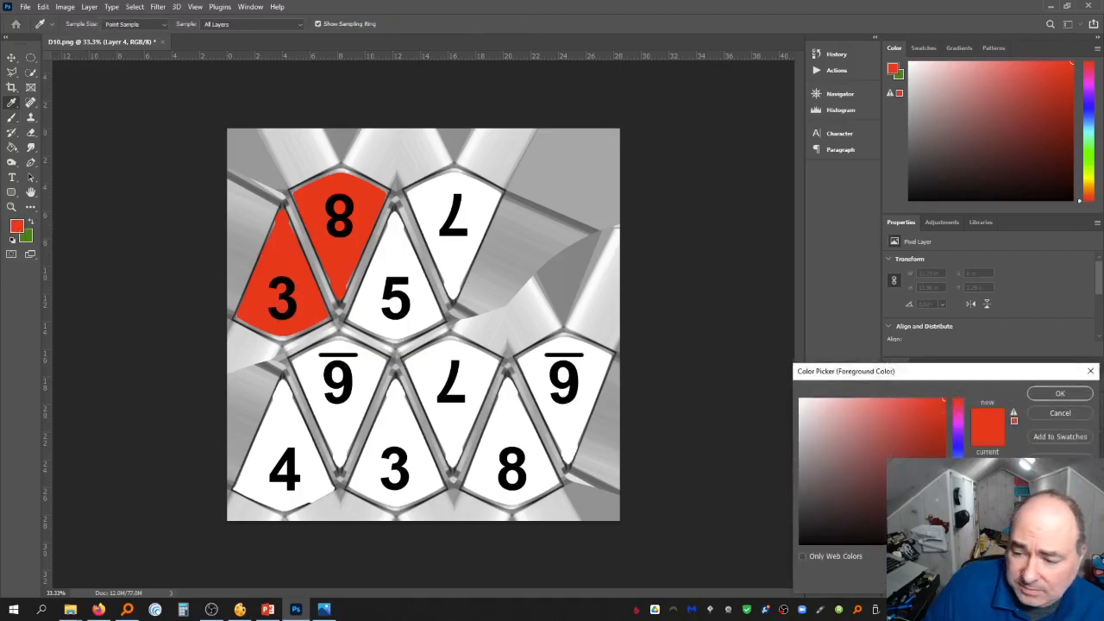
{"action": "left_click_drag", "start_coordinate": [958, 514], "coordinate": [958, 519]}
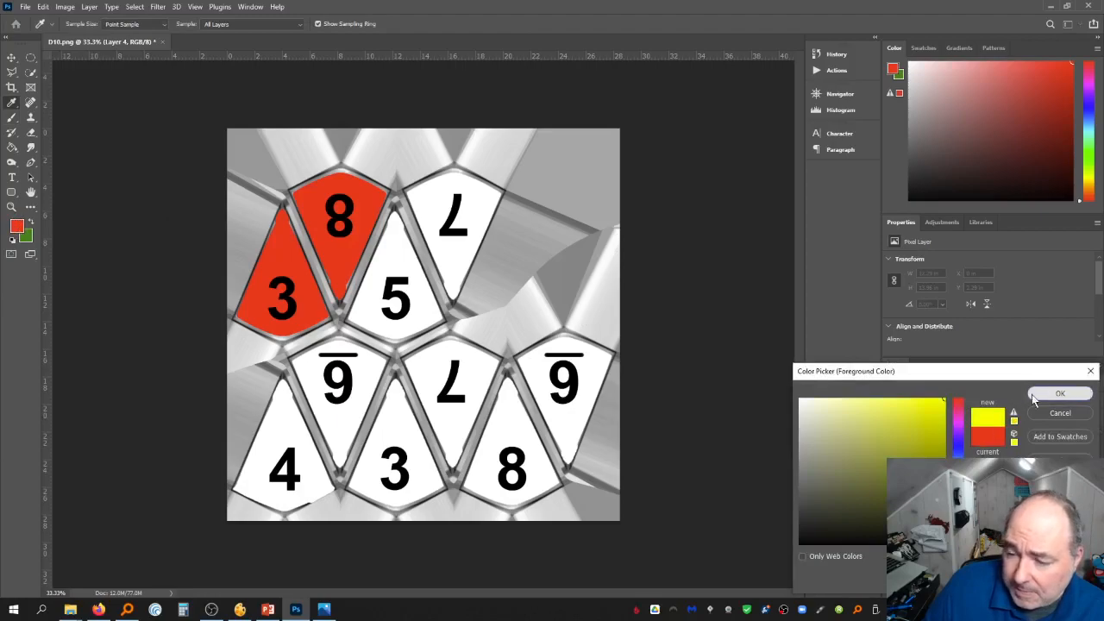
{"action": "left_click", "coordinate": [1060, 394]}
{"action": "mouse_move", "coordinate": [392, 217]}
{"action": "left_mouse_down"}
{"action": "mouse_move", "coordinate": [441, 326]}
{"action": "mouse_move", "coordinate": [438, 310]}
{"action": "mouse_move", "coordinate": [414, 332]}
{"action": "mouse_move", "coordinate": [367, 337]}
{"action": "mouse_move", "coordinate": [354, 319]}
{"action": "mouse_move", "coordinate": [390, 337]}
{"action": "mouse_move", "coordinate": [406, 313]}
{"action": "mouse_move", "coordinate": [426, 317]}
{"action": "mouse_move", "coordinate": [408, 333]}
{"action": "mouse_move", "coordinate": [412, 322]}
{"action": "mouse_move", "coordinate": [415, 335]}
{"action": "mouse_move", "coordinate": [397, 304]}
{"action": "mouse_move", "coordinate": [364, 297]}
{"action": "mouse_move", "coordinate": [358, 307]}
{"action": "mouse_move", "coordinate": [380, 275]}
{"action": "mouse_move", "coordinate": [364, 282]}
{"action": "mouse_move", "coordinate": [385, 229]}
{"action": "mouse_move", "coordinate": [423, 312]}
{"action": "mouse_move", "coordinate": [421, 287]}
{"action": "mouse_move", "coordinate": [453, 286]}
{"action": "mouse_move", "coordinate": [500, 198]}
{"action": "mouse_move", "coordinate": [469, 176]}
{"action": "mouse_move", "coordinate": [417, 198]}
{"action": "left_mouse_up"}
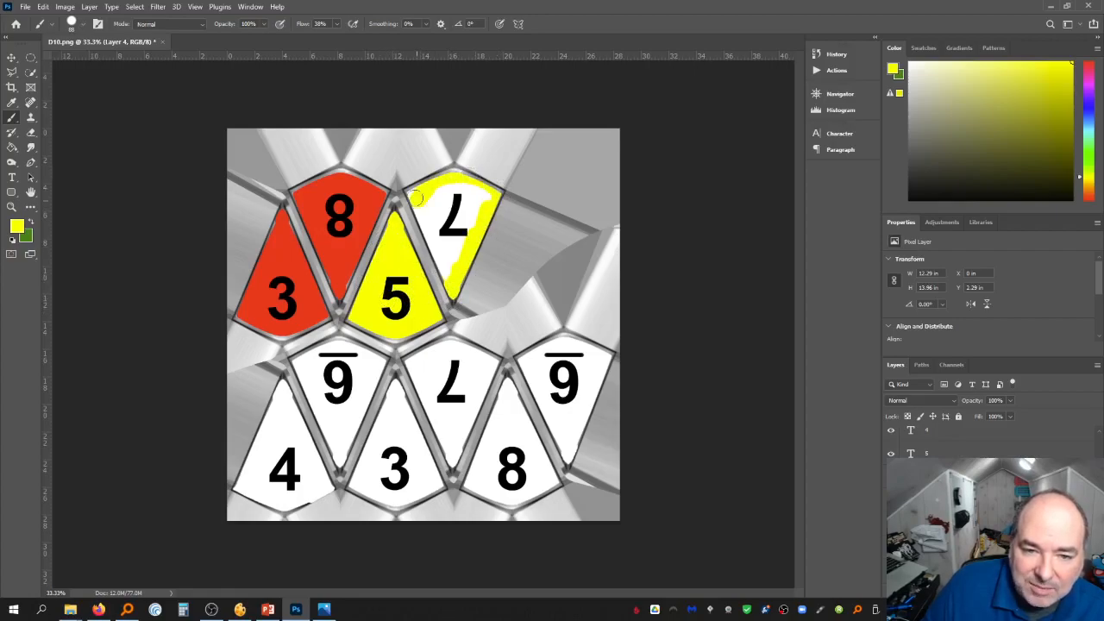
{"action": "mouse_move", "coordinate": [427, 273]}
{"action": "left_mouse_down"}
{"action": "mouse_move", "coordinate": [423, 219]}
{"action": "mouse_move", "coordinate": [456, 293]}
{"action": "mouse_move", "coordinate": [418, 187]}
{"action": "mouse_move", "coordinate": [454, 248]}
{"action": "mouse_move", "coordinate": [456, 231]}
{"action": "mouse_move", "coordinate": [501, 221]}
{"action": "mouse_move", "coordinate": [456, 199]}
{"action": "mouse_move", "coordinate": [427, 223]}
{"action": "mouse_move", "coordinate": [424, 190]}
{"action": "left_mouse_up"}
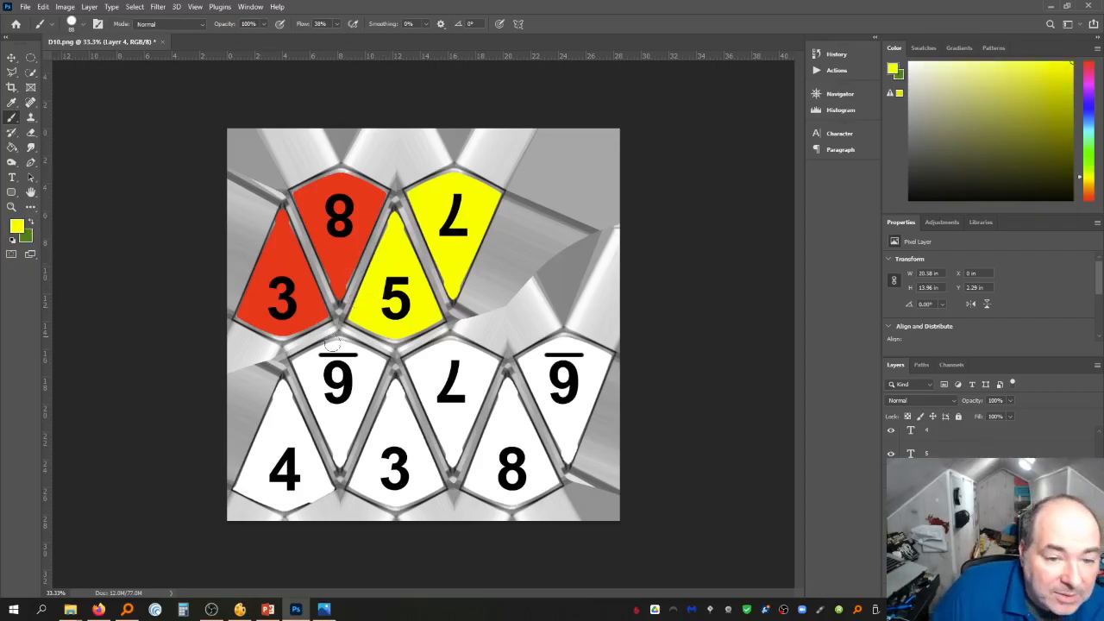
Swap to the green colour and paint the lower 4, 3 and left 9 faces green
{"action": "left_click", "coordinate": [27, 220]}
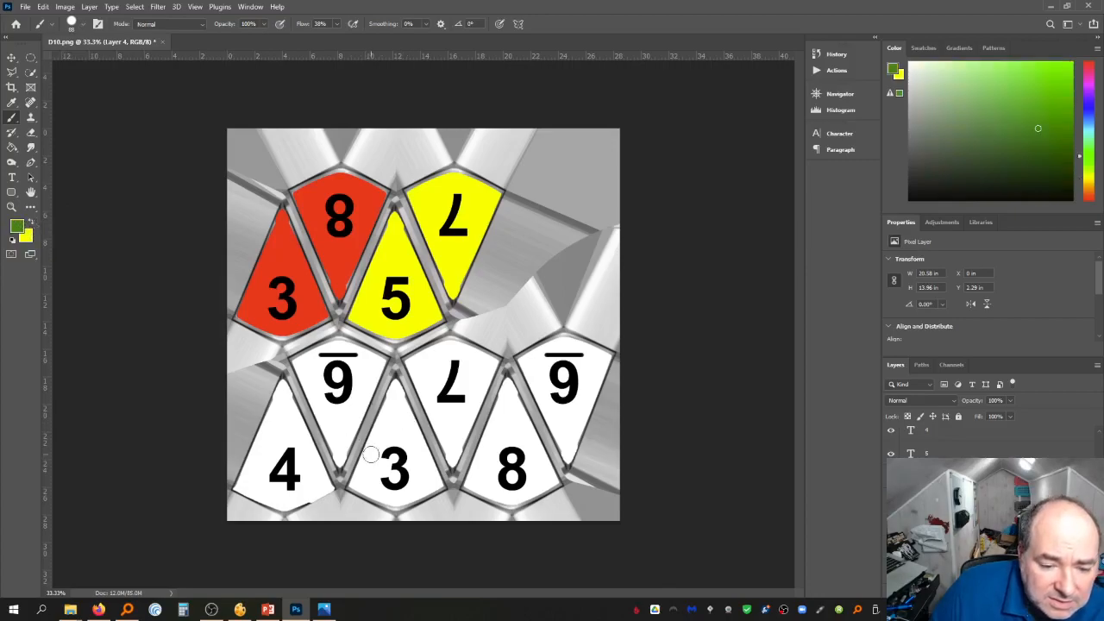
{"action": "mouse_move", "coordinate": [371, 447]}
{"action": "left_mouse_down"}
{"action": "mouse_move", "coordinate": [358, 487]}
{"action": "mouse_move", "coordinate": [361, 447]}
{"action": "mouse_move", "coordinate": [377, 502]}
{"action": "mouse_move", "coordinate": [448, 495]}
{"action": "mouse_move", "coordinate": [423, 487]}
{"action": "mouse_move", "coordinate": [441, 491]}
{"action": "mouse_move", "coordinate": [423, 451]}
{"action": "mouse_move", "coordinate": [425, 476]}
{"action": "mouse_move", "coordinate": [422, 444]}
{"action": "mouse_move", "coordinate": [403, 490]}
{"action": "mouse_move", "coordinate": [385, 448]}
{"action": "mouse_move", "coordinate": [371, 488]}
{"action": "mouse_move", "coordinate": [384, 390]}
{"action": "mouse_move", "coordinate": [399, 416]}
{"action": "mouse_move", "coordinate": [423, 408]}
{"action": "mouse_move", "coordinate": [427, 433]}
{"action": "mouse_move", "coordinate": [410, 396]}
{"action": "mouse_move", "coordinate": [412, 442]}
{"action": "mouse_move", "coordinate": [389, 416]}
{"action": "mouse_move", "coordinate": [362, 475]}
{"action": "mouse_move", "coordinate": [338, 459]}
{"action": "mouse_move", "coordinate": [332, 489]}
{"action": "mouse_move", "coordinate": [269, 511]}
{"action": "mouse_move", "coordinate": [235, 490]}
{"action": "mouse_move", "coordinate": [278, 503]}
{"action": "mouse_move", "coordinate": [310, 494]}
{"action": "mouse_move", "coordinate": [328, 468]}
{"action": "mouse_move", "coordinate": [308, 451]}
{"action": "mouse_move", "coordinate": [283, 377]}
{"action": "mouse_move", "coordinate": [274, 418]}
{"action": "mouse_move", "coordinate": [238, 472]}
{"action": "mouse_move", "coordinate": [279, 396]}
{"action": "mouse_move", "coordinate": [266, 449]}
{"action": "left_mouse_up"}
{"action": "left_click_drag", "start_coordinate": [296, 464], "coordinate": [296, 425]}
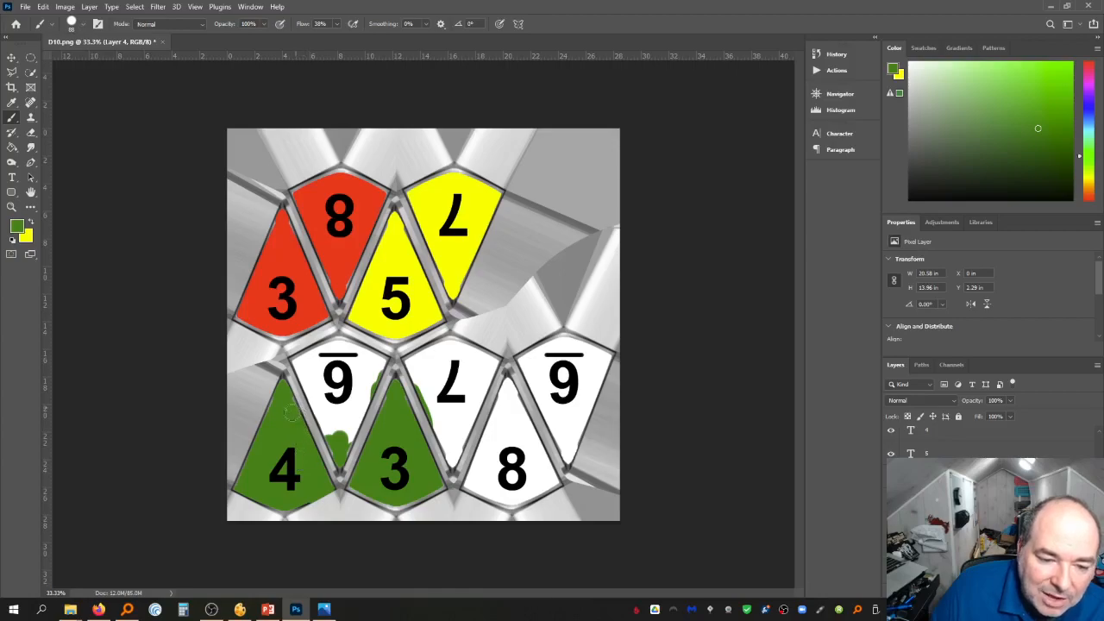
{"action": "mouse_move", "coordinate": [290, 359]}
{"action": "left_mouse_down"}
{"action": "mouse_move", "coordinate": [333, 346]}
{"action": "mouse_move", "coordinate": [322, 339]}
{"action": "mouse_move", "coordinate": [380, 369]}
{"action": "mouse_move", "coordinate": [356, 443]}
{"action": "mouse_move", "coordinate": [317, 406]}
{"action": "mouse_move", "coordinate": [323, 416]}
{"action": "mouse_move", "coordinate": [298, 356]}
{"action": "mouse_move", "coordinate": [326, 374]}
{"action": "mouse_move", "coordinate": [345, 361]}
{"action": "mouse_move", "coordinate": [363, 378]}
{"action": "left_mouse_up"}
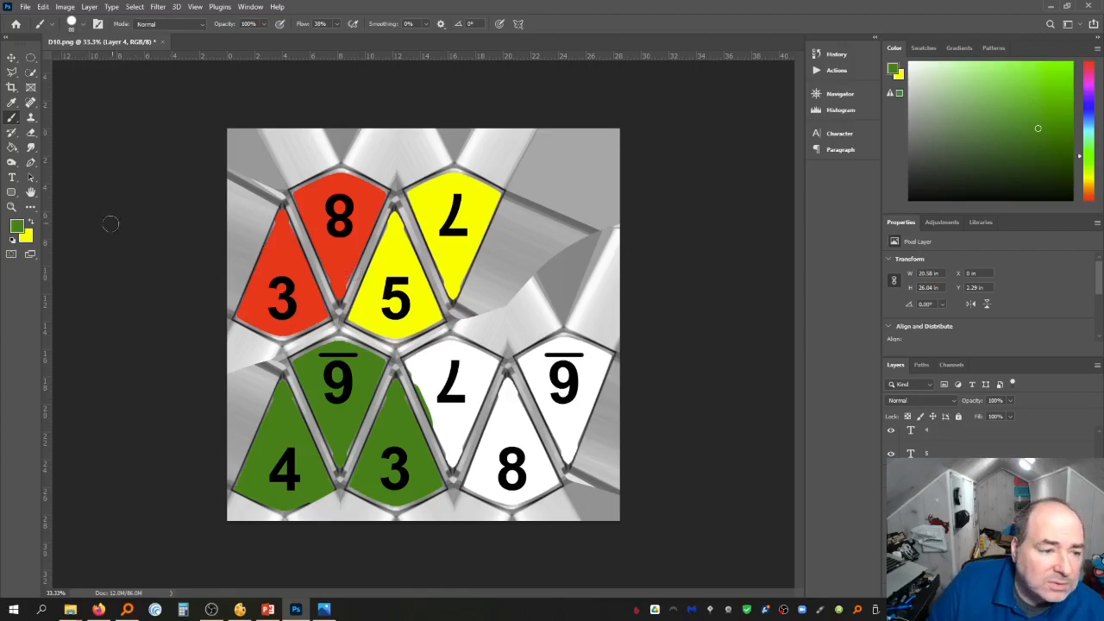
Pick blue as the foreground colour and paint the lower inverted 7 face blue
{"action": "left_click", "coordinate": [21, 228]}
{"action": "left_click", "coordinate": [956, 451]}
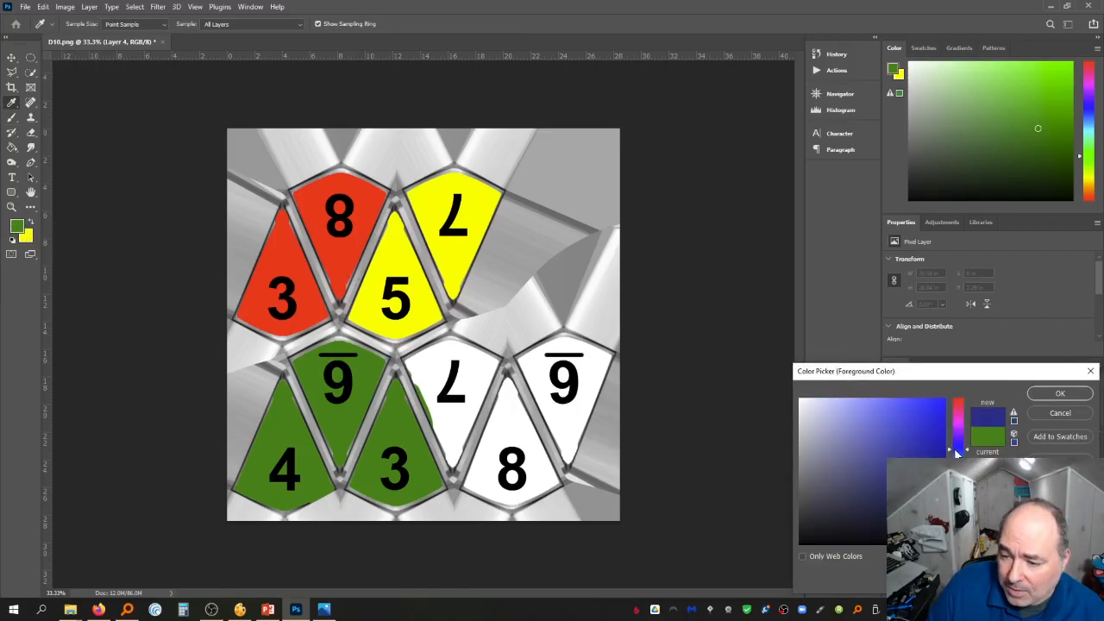
{"action": "mouse_move", "coordinate": [926, 452]}
{"action": "left_mouse_down"}
{"action": "mouse_move", "coordinate": [891, 435]}
{"action": "mouse_move", "coordinate": [924, 420]}
{"action": "mouse_move", "coordinate": [914, 415]}
{"action": "left_mouse_up"}
{"action": "left_click", "coordinate": [1060, 395]}
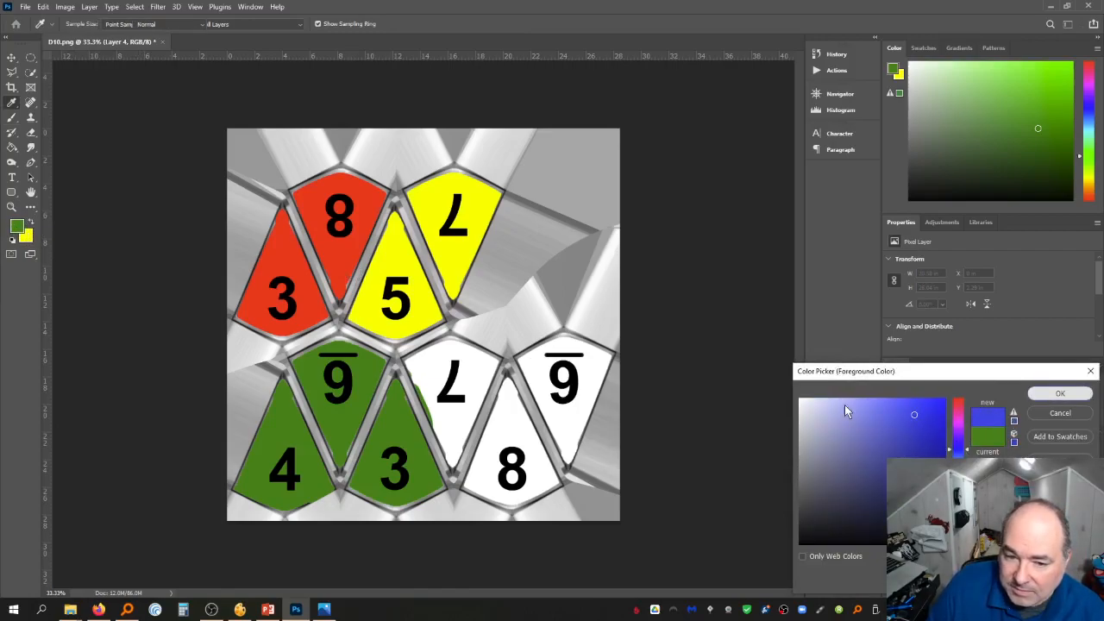
{"action": "mouse_move", "coordinate": [484, 353]}
{"action": "left_mouse_down"}
{"action": "mouse_move", "coordinate": [452, 470]}
{"action": "mouse_move", "coordinate": [480, 395]}
{"action": "mouse_move", "coordinate": [466, 429]}
{"action": "mouse_move", "coordinate": [441, 438]}
{"action": "mouse_move", "coordinate": [414, 367]}
{"action": "mouse_move", "coordinate": [435, 344]}
{"action": "mouse_move", "coordinate": [421, 360]}
{"action": "mouse_move", "coordinate": [456, 345]}
{"action": "mouse_move", "coordinate": [441, 399]}
{"action": "mouse_move", "coordinate": [470, 372]}
{"action": "mouse_move", "coordinate": [431, 390]}
{"action": "mouse_move", "coordinate": [454, 433]}
{"action": "mouse_move", "coordinate": [459, 418]}
{"action": "left_mouse_up"}
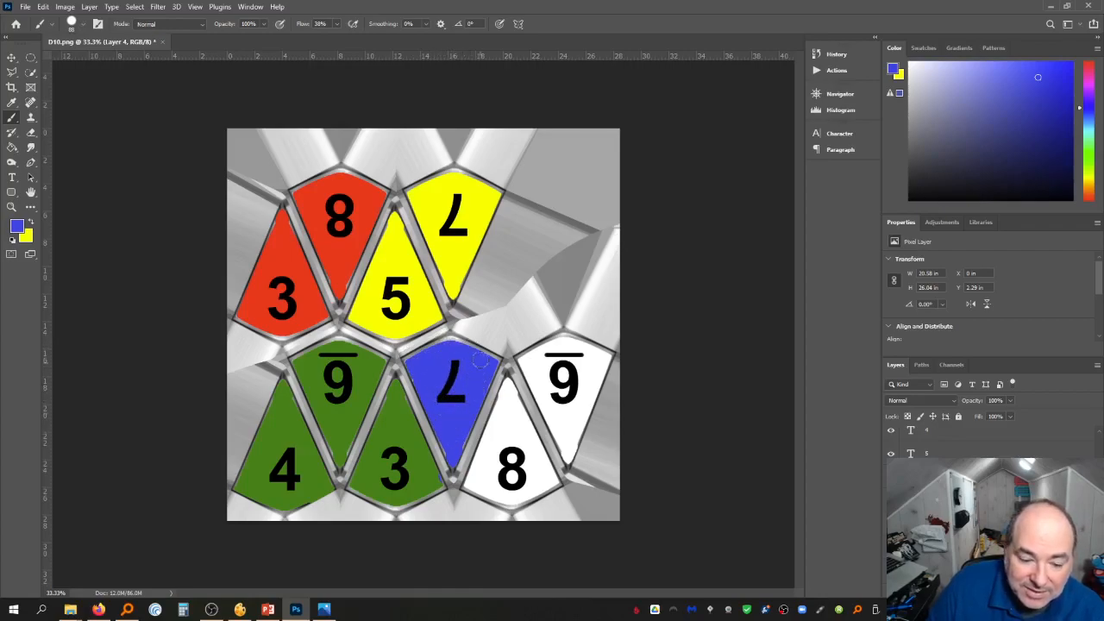
{"action": "left_click_drag", "start_coordinate": [491, 369], "coordinate": [490, 378]}
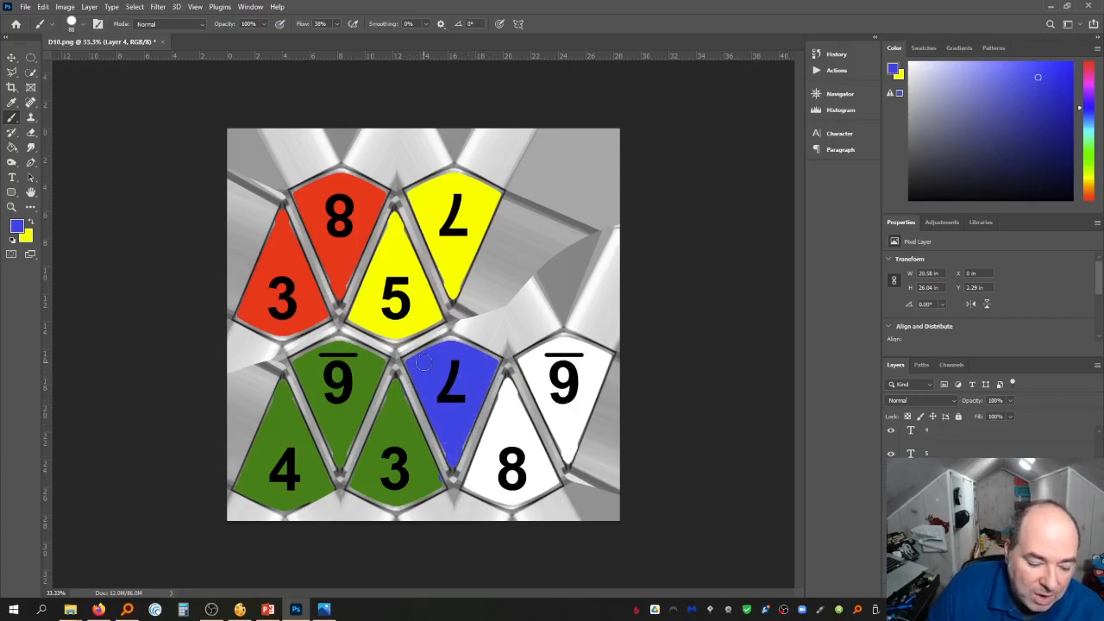
Pick purple as the foreground colour and paint the right 9 face purple
{"action": "left_click", "coordinate": [17, 226]}
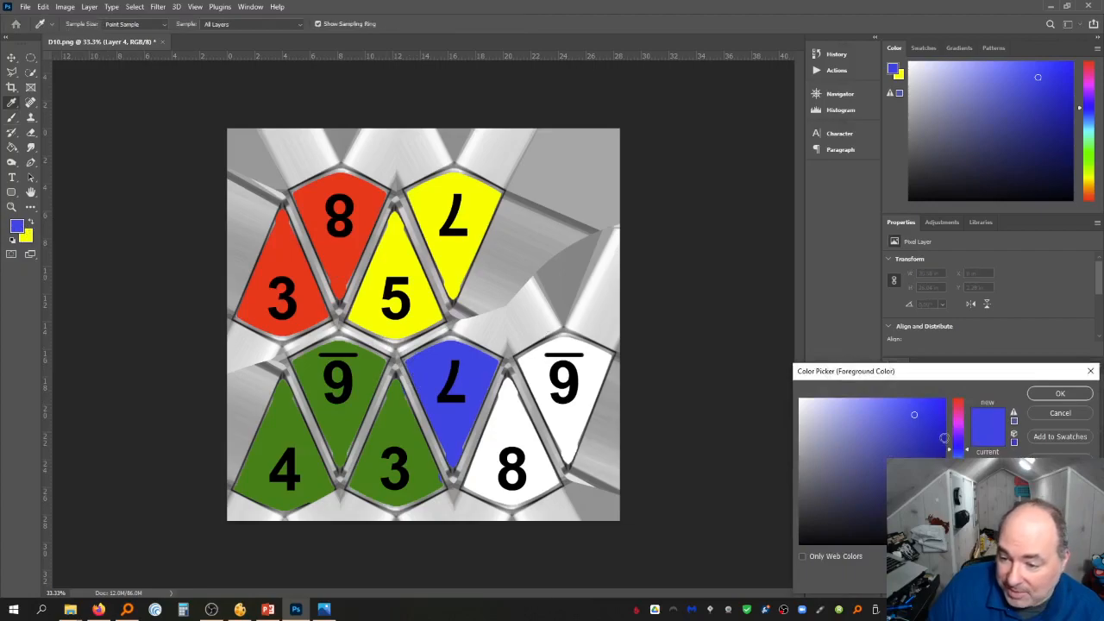
{"action": "left_click_drag", "start_coordinate": [960, 445], "coordinate": [960, 436]}
{"action": "left_click", "coordinate": [1044, 394]}
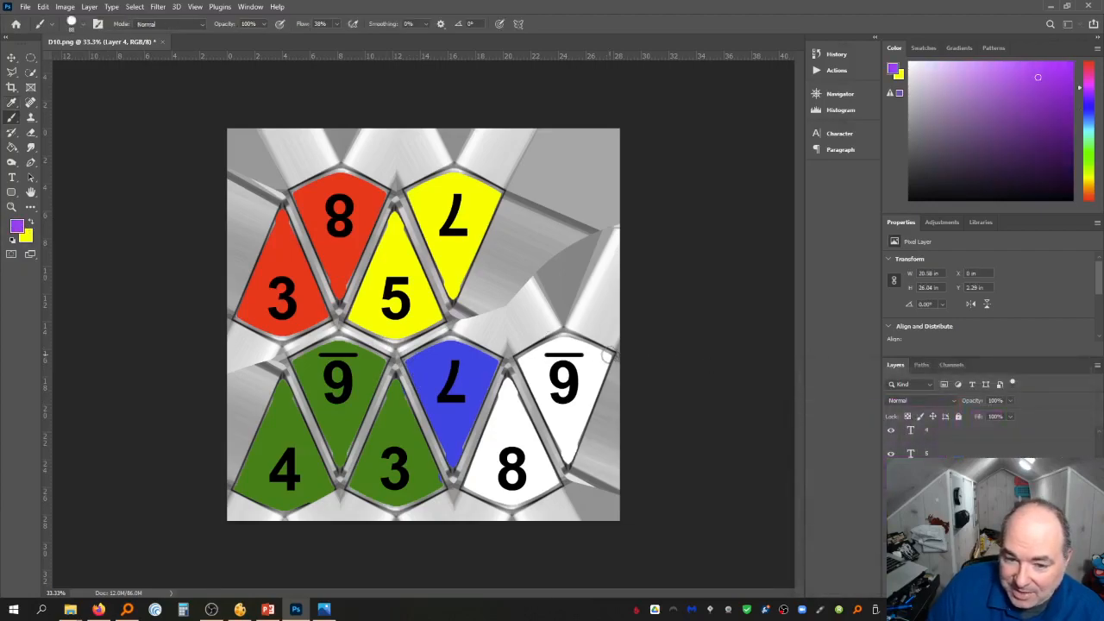
{"action": "left_click_drag", "start_coordinate": [511, 349], "coordinate": [571, 461]}
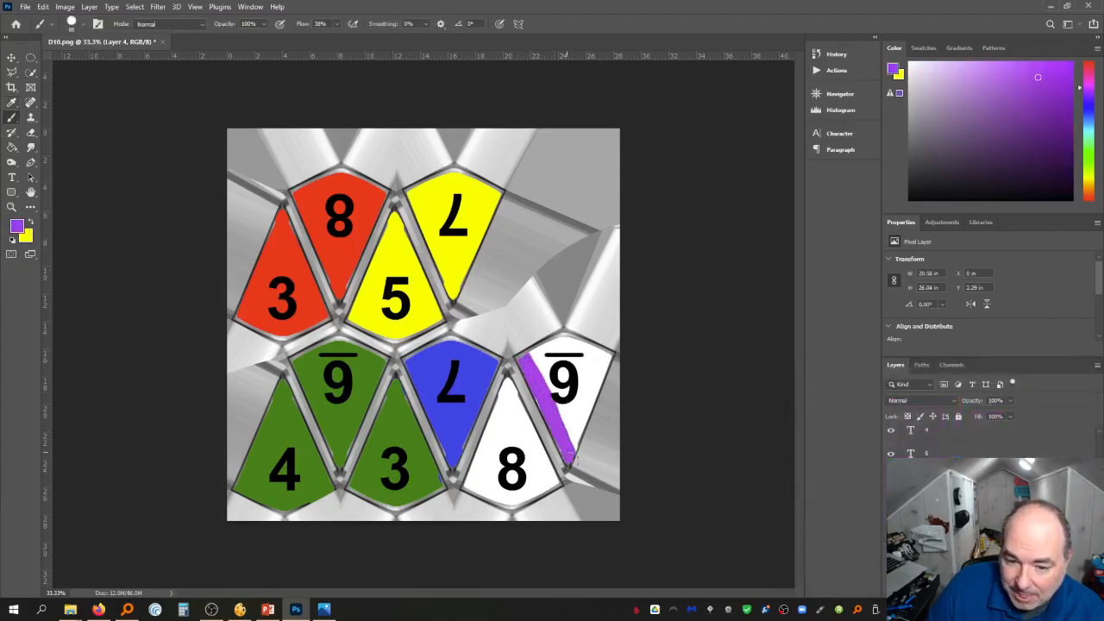
{"action": "mouse_move", "coordinate": [541, 350]}
{"action": "left_mouse_down"}
{"action": "mouse_move", "coordinate": [572, 333]}
{"action": "mouse_move", "coordinate": [544, 372]}
{"action": "mouse_move", "coordinate": [588, 349]}
{"action": "mouse_move", "coordinate": [585, 366]}
{"action": "mouse_move", "coordinate": [596, 355]}
{"action": "mouse_move", "coordinate": [568, 407]}
{"action": "mouse_move", "coordinate": [602, 371]}
{"action": "mouse_move", "coordinate": [571, 444]}
{"action": "left_mouse_up"}
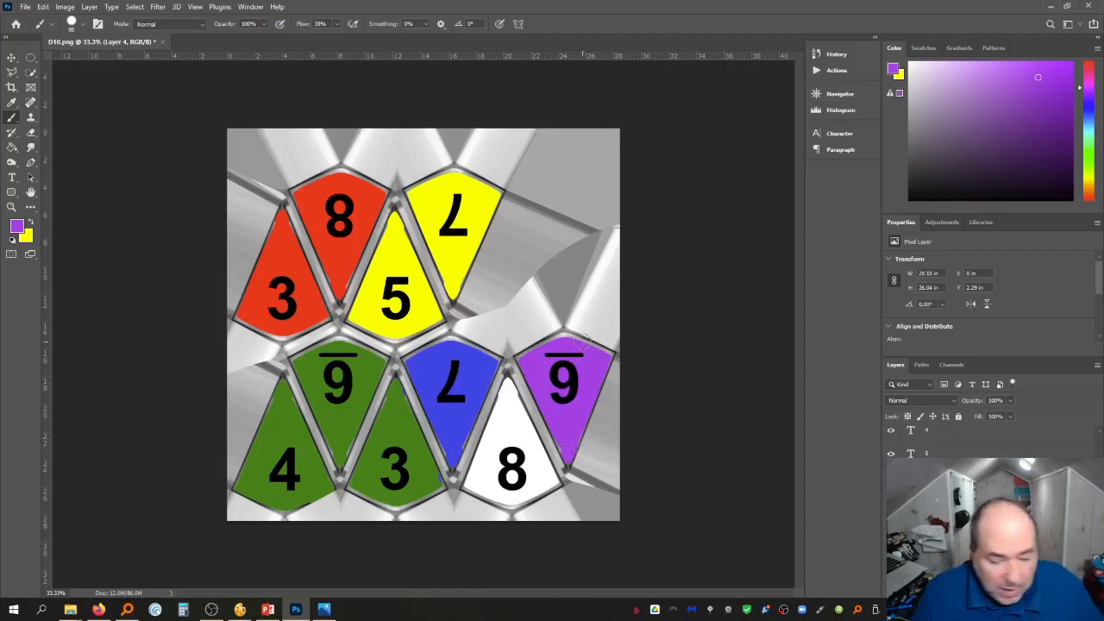
Browse the layer stack to locate the face layers
{"action": "left_click", "coordinate": [931, 500]}
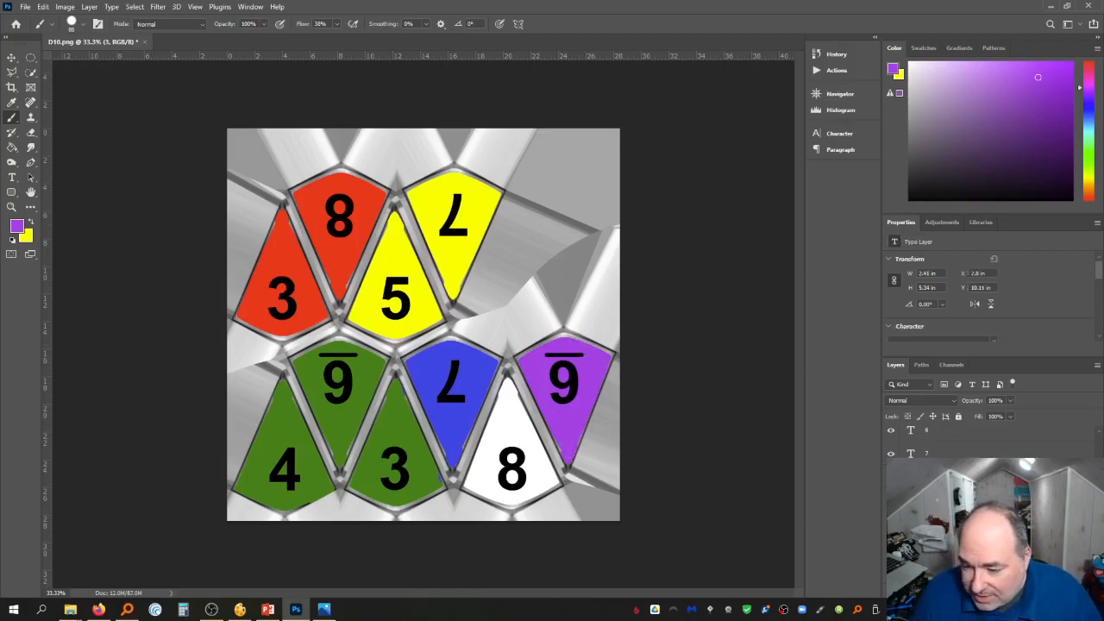
{"action": "scroll", "coordinate": [949, 501], "scroll_direction": "up", "scroll_amount": 5}
{"action": "scroll", "coordinate": [949, 500], "scroll_direction": "down", "scroll_amount": 5}
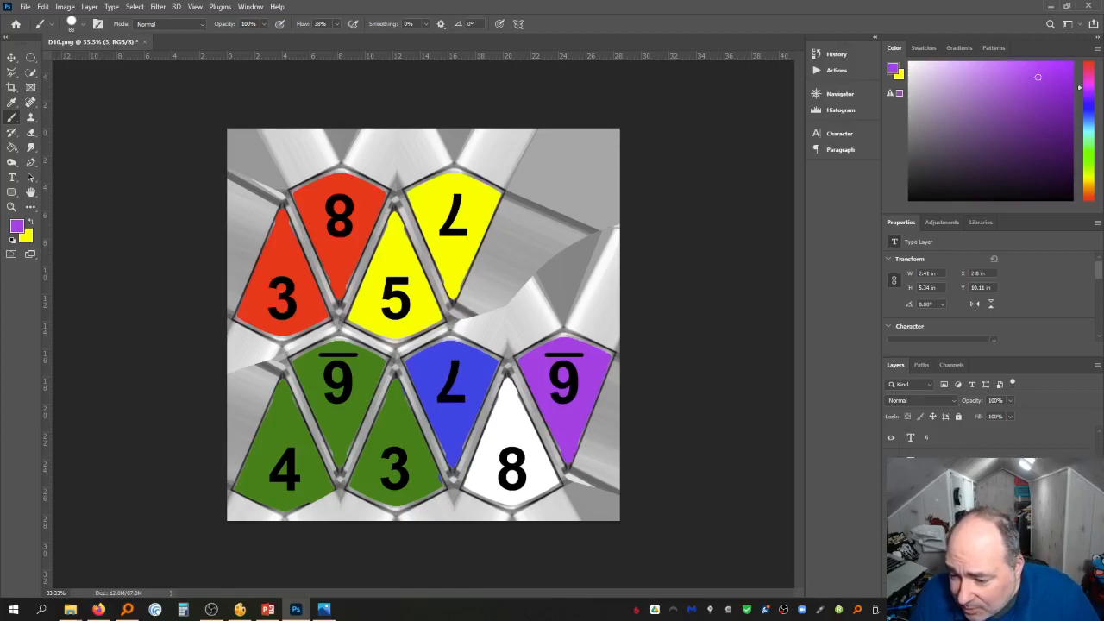
{"action": "scroll", "coordinate": [949, 500], "scroll_direction": "up", "scroll_amount": 3}
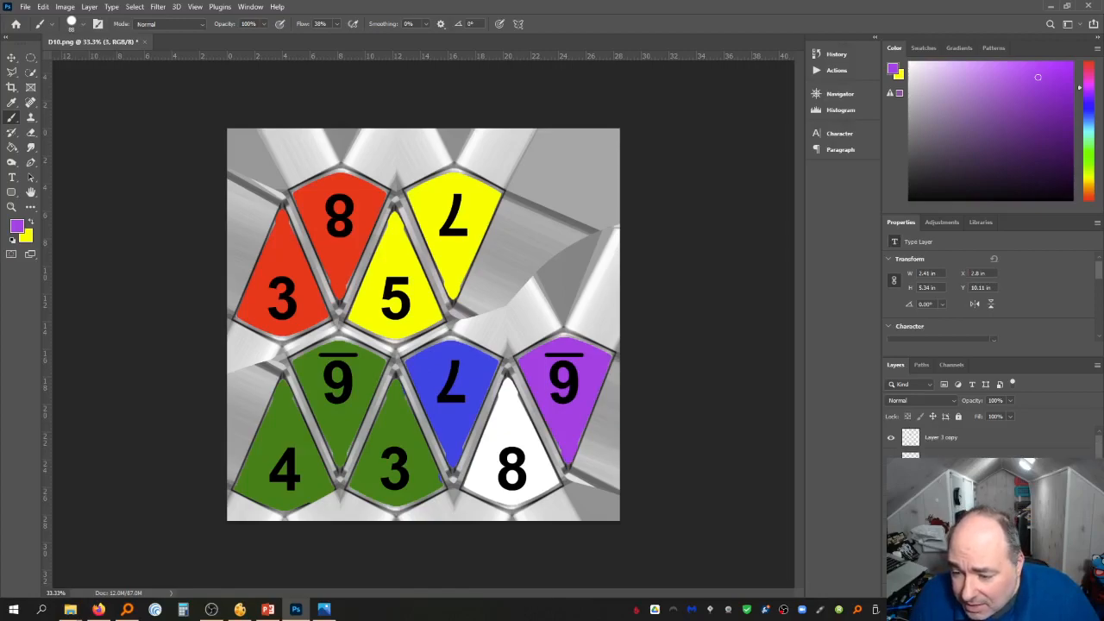
{"action": "left_click", "coordinate": [940, 500], "text": "shift"}
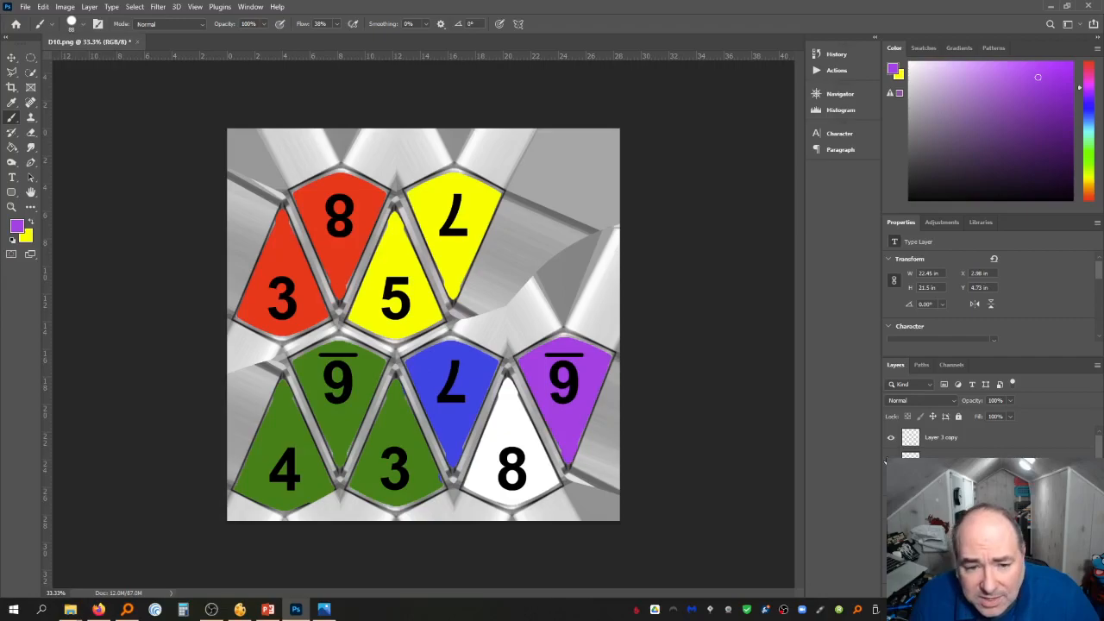
{"action": "scroll", "coordinate": [949, 501], "scroll_direction": "down", "scroll_amount": 2}
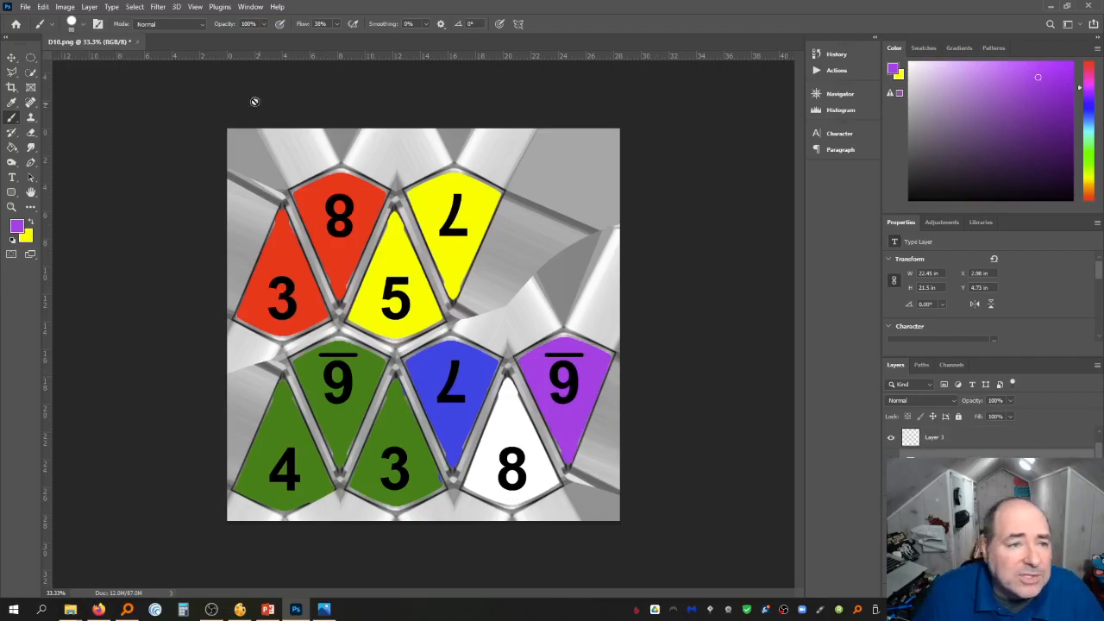
Group the number layers into a new group named Numbers 1
{"action": "left_click", "coordinate": [89, 6]}
{"action": "mouse_move", "coordinate": [102, 21]}
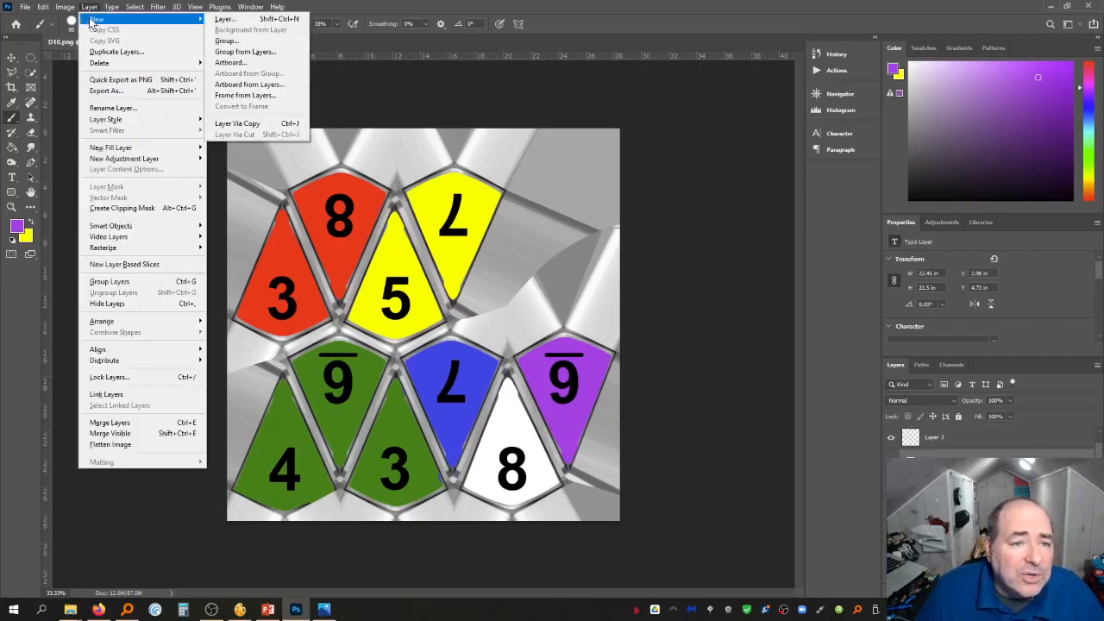
{"action": "left_click", "coordinate": [240, 52]}
{"action": "type", "text": "Number "}
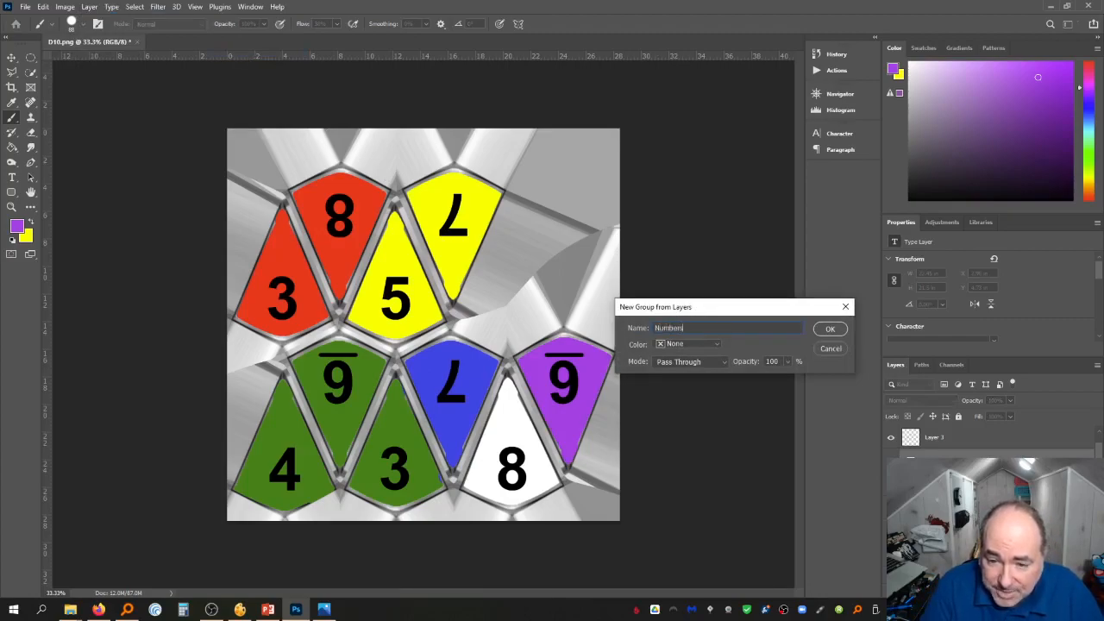
{"action": "type", "text": " 1"}
{"action": "key", "text": "Return"}
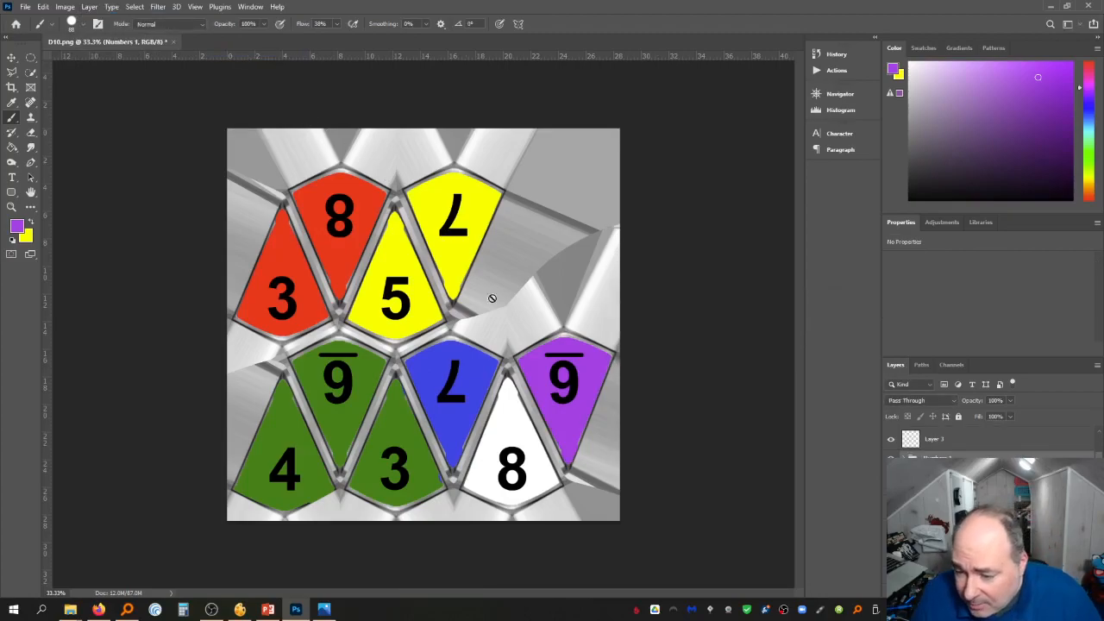
Duplicate the Numbers 1 group and rename the copy Numbers 2
{"action": "right_click", "coordinate": [985, 458]}
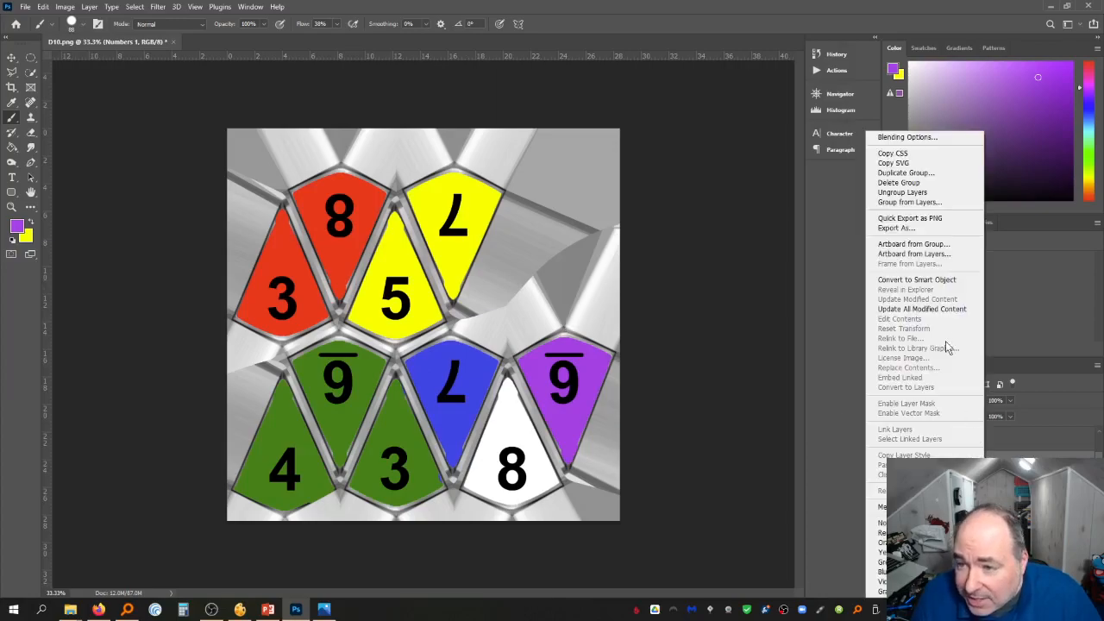
{"action": "left_click", "coordinate": [906, 173]}
{"action": "key", "text": "Return"}
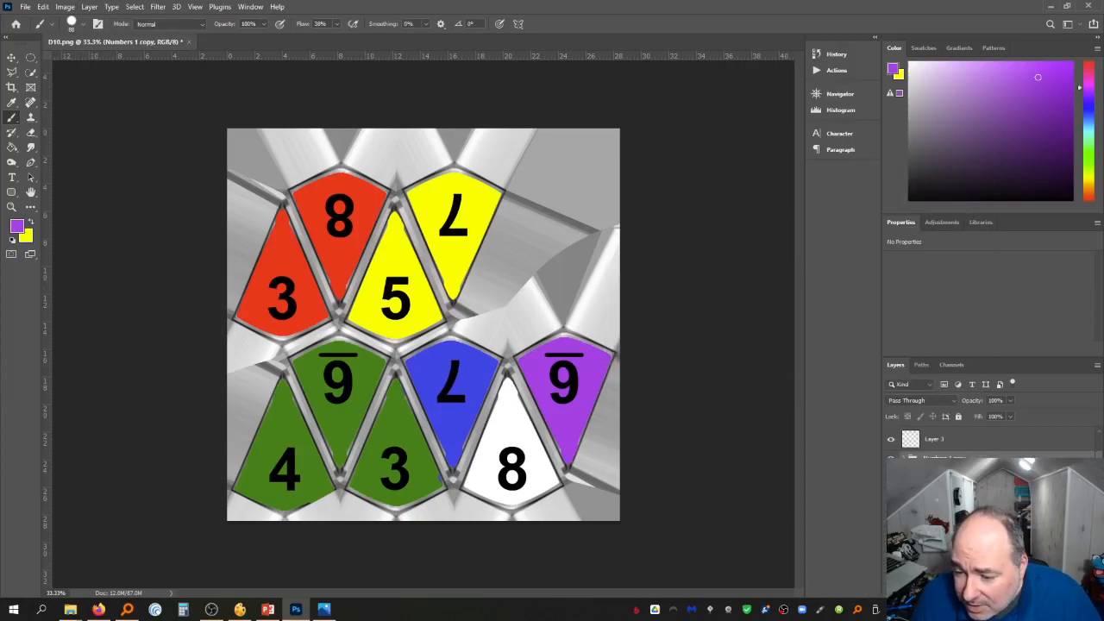
{"action": "left_click", "coordinate": [954, 457]}
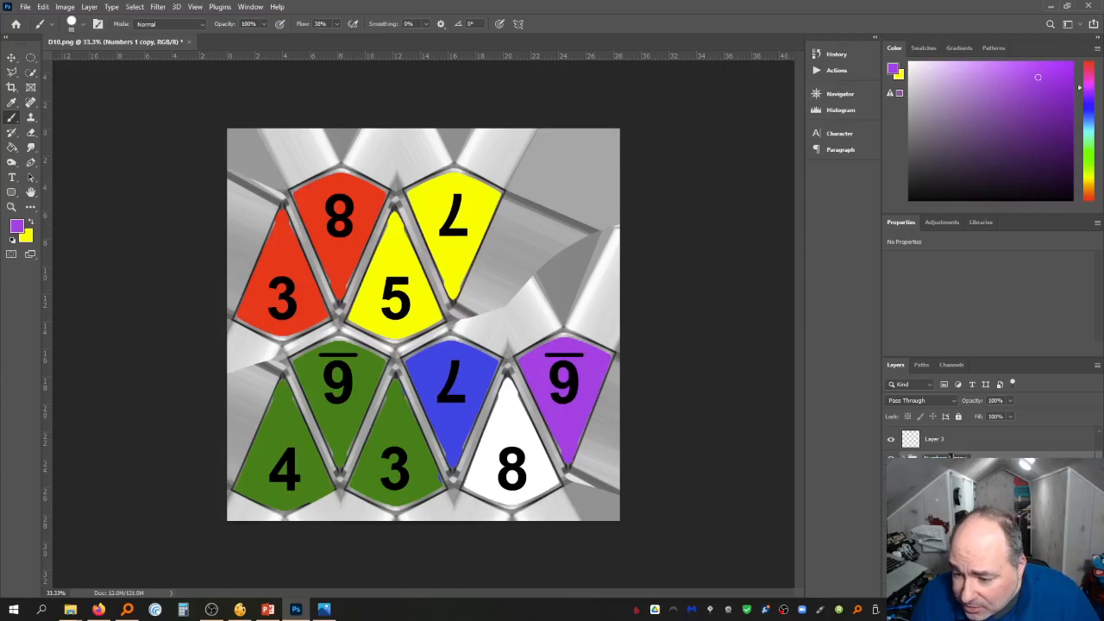
{"action": "key", "text": "Return"}
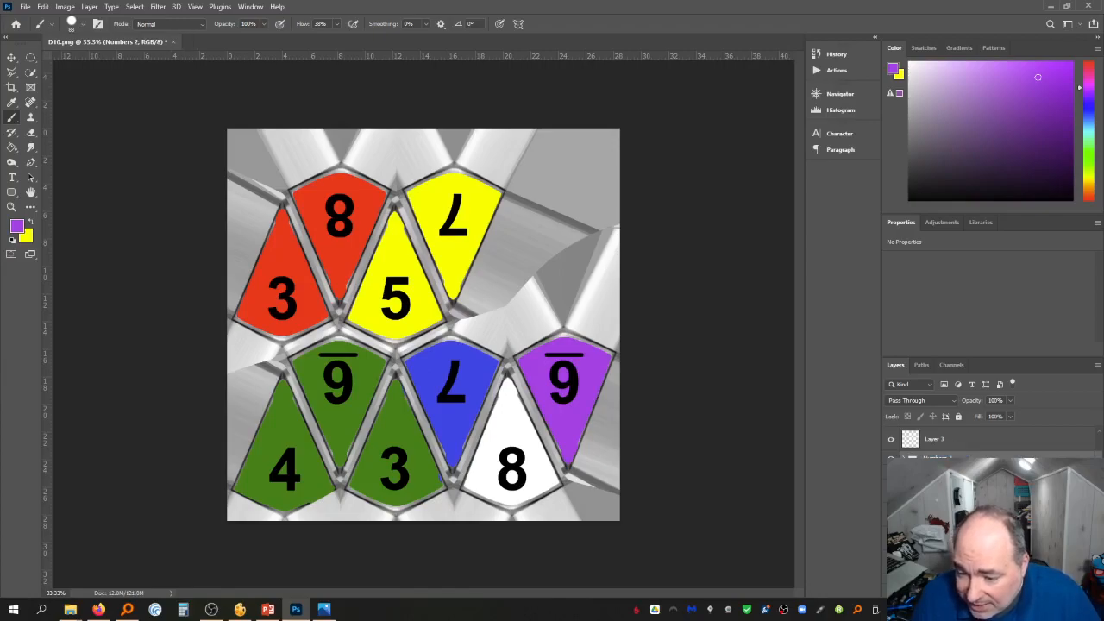
Duplicate the overline layer and move the copy into the Numbers 2 group
{"action": "left_click", "coordinate": [891, 458]}
{"action": "left_click", "coordinate": [893, 441]}
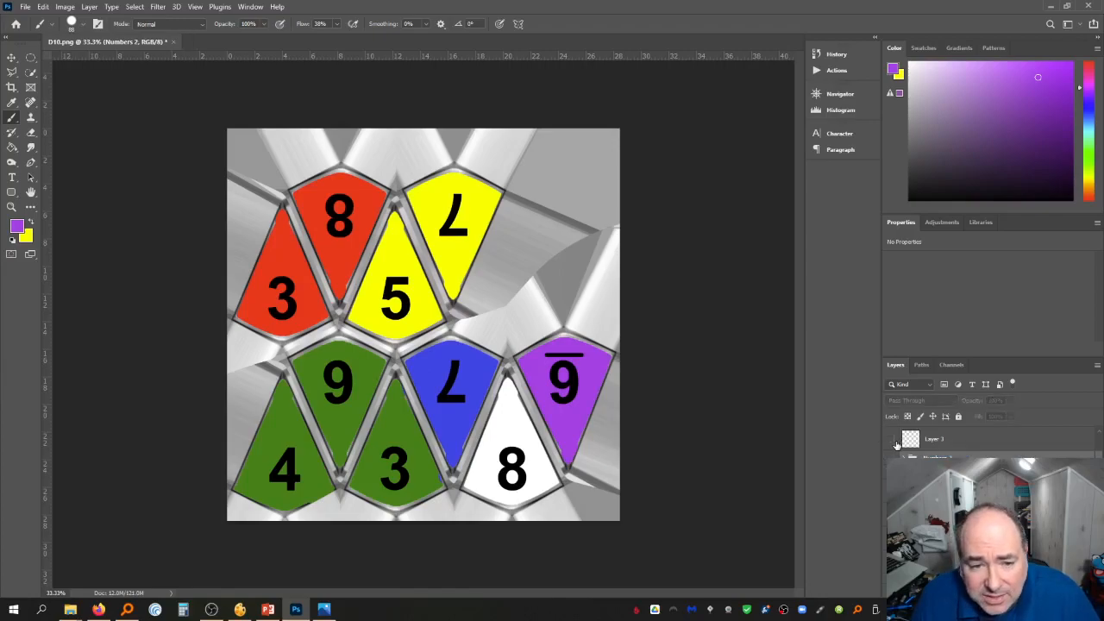
{"action": "left_click", "coordinate": [893, 441]}
{"action": "key", "text": "ctrl+j"}
{"action": "left_click", "coordinate": [894, 457]}
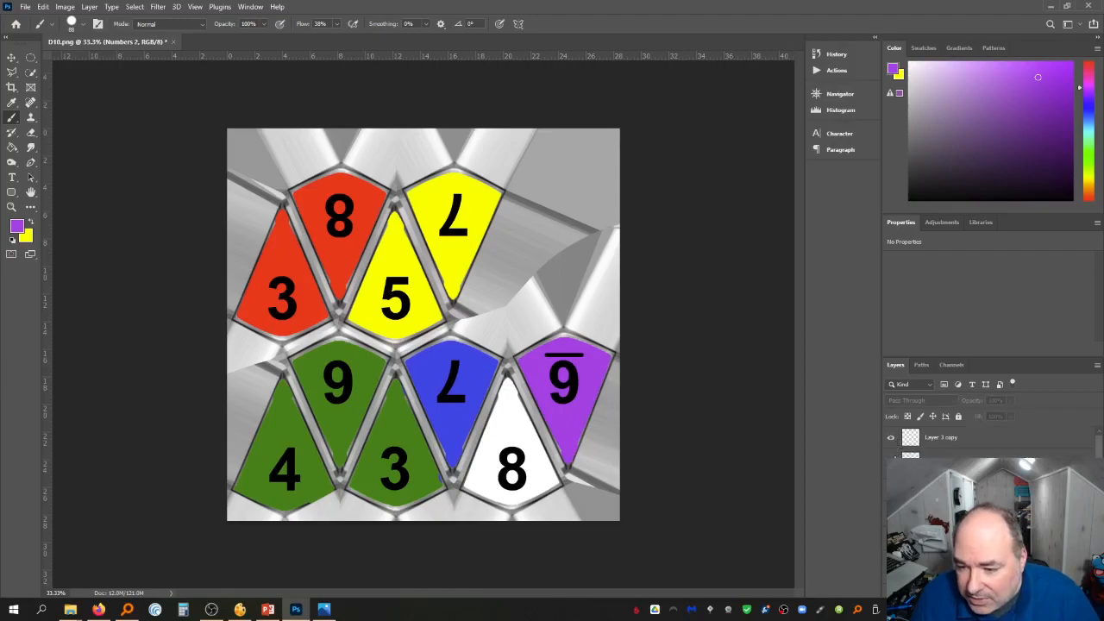
{"action": "left_click", "coordinate": [894, 456]}
{"action": "left_click", "coordinate": [891, 441]}
{"action": "left_click", "coordinate": [891, 441]}
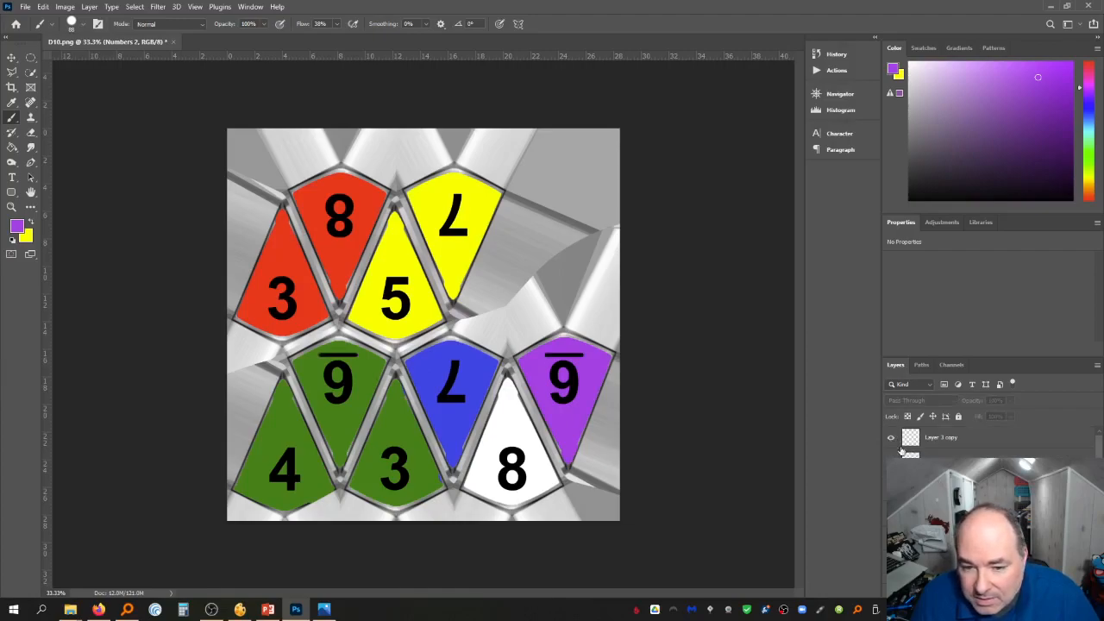
{"action": "left_click", "coordinate": [947, 444]}
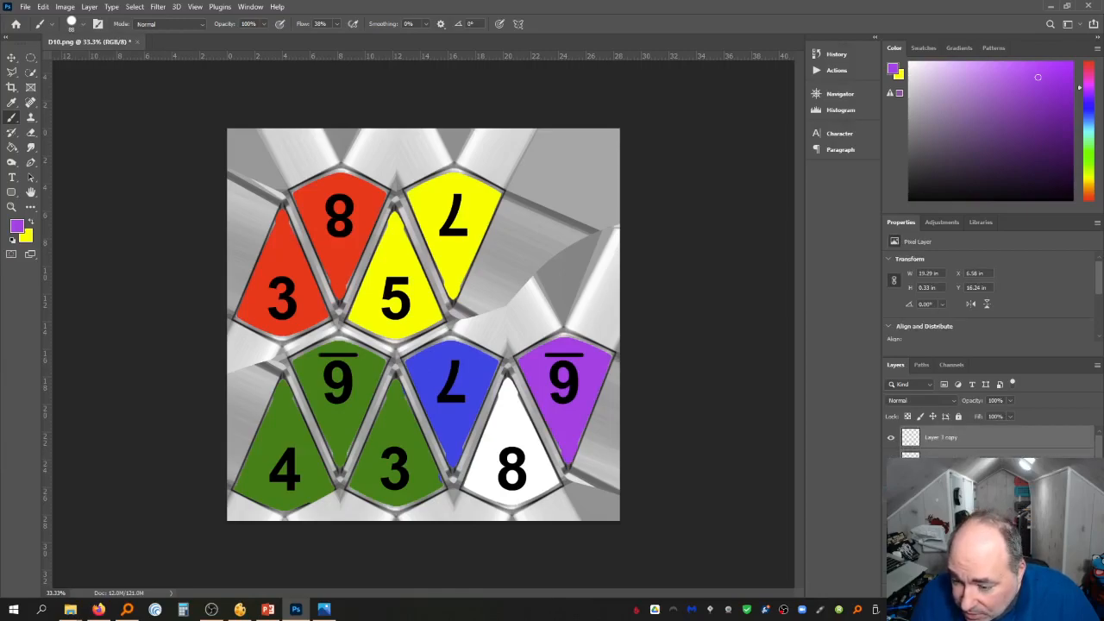
{"action": "left_click_drag", "start_coordinate": [945, 461], "coordinate": [940, 493]}
{"action": "left_click", "coordinate": [903, 447]}
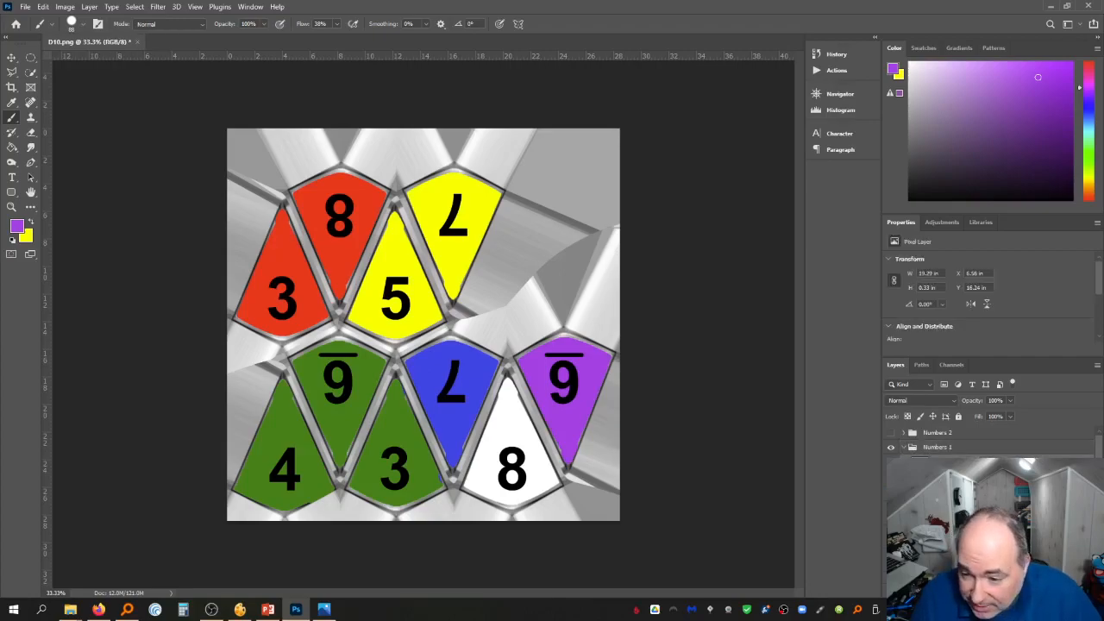
{"action": "key", "text": "ctrl+v"}
{"action": "left_click_drag", "start_coordinate": [950, 466], "coordinate": [947, 434]}
{"action": "left_click", "coordinate": [890, 436]}
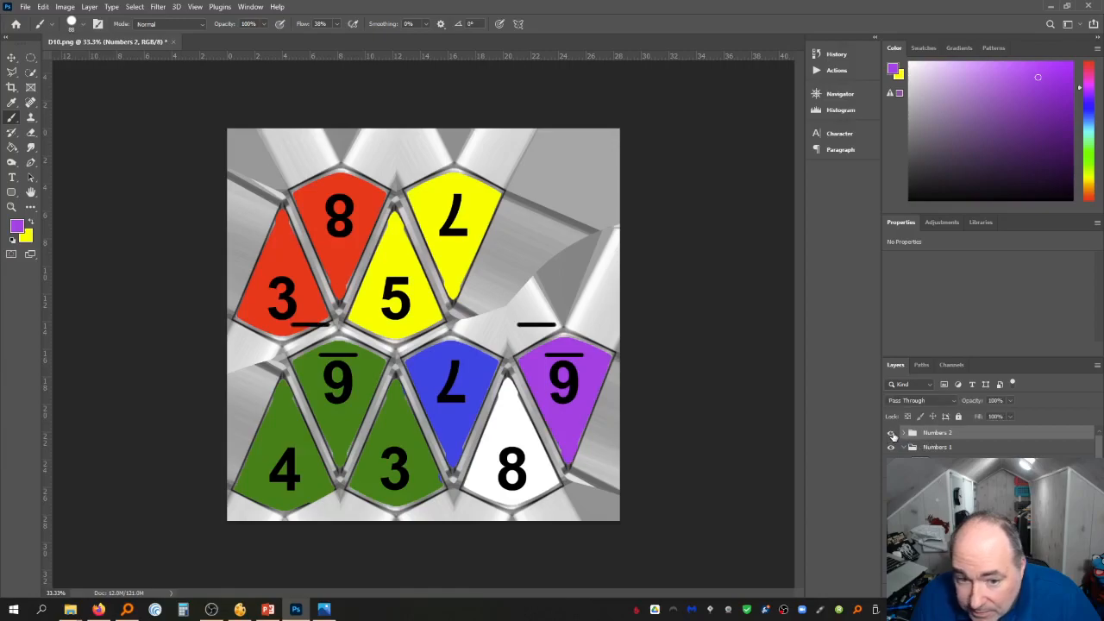
{"action": "left_click", "coordinate": [893, 436]}
{"action": "left_click", "coordinate": [892, 436]}
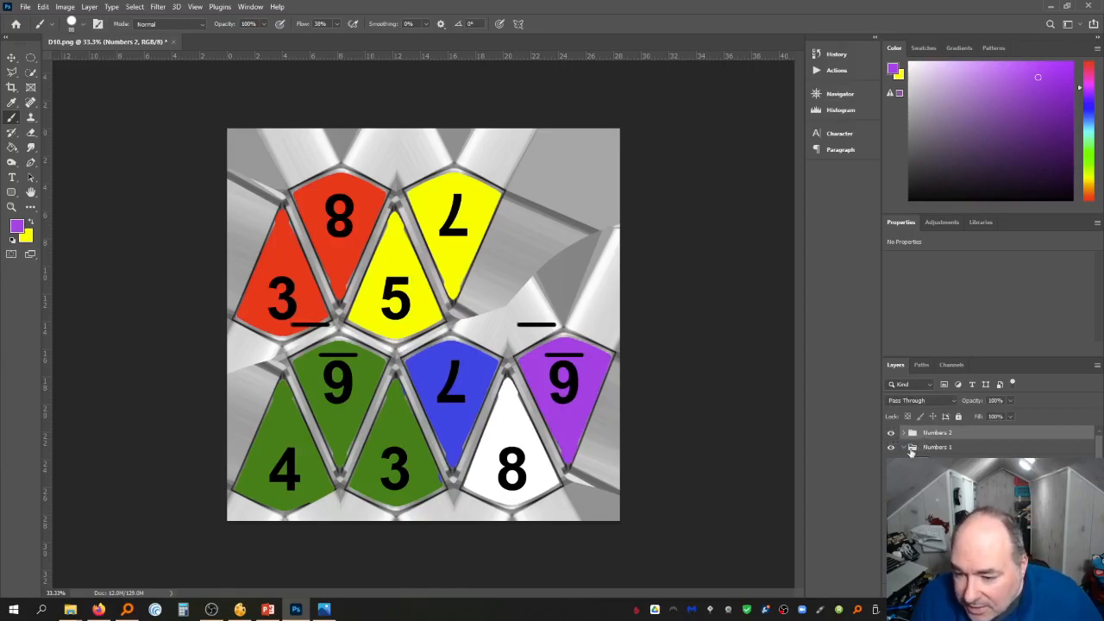
{"action": "left_click", "coordinate": [892, 447]}
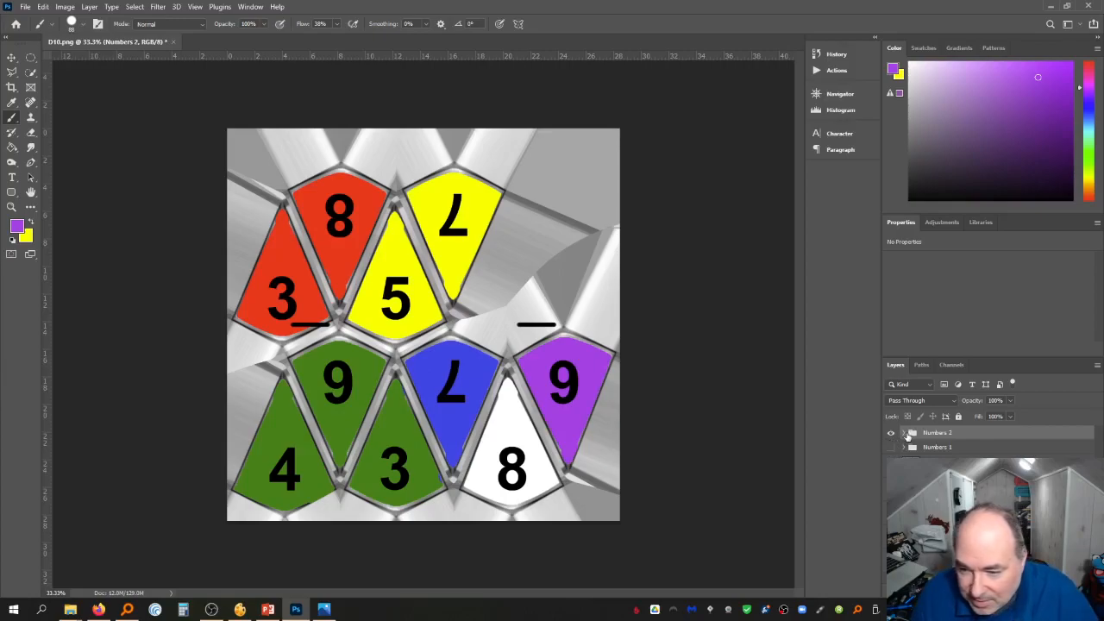
{"action": "left_click", "coordinate": [902, 433]}
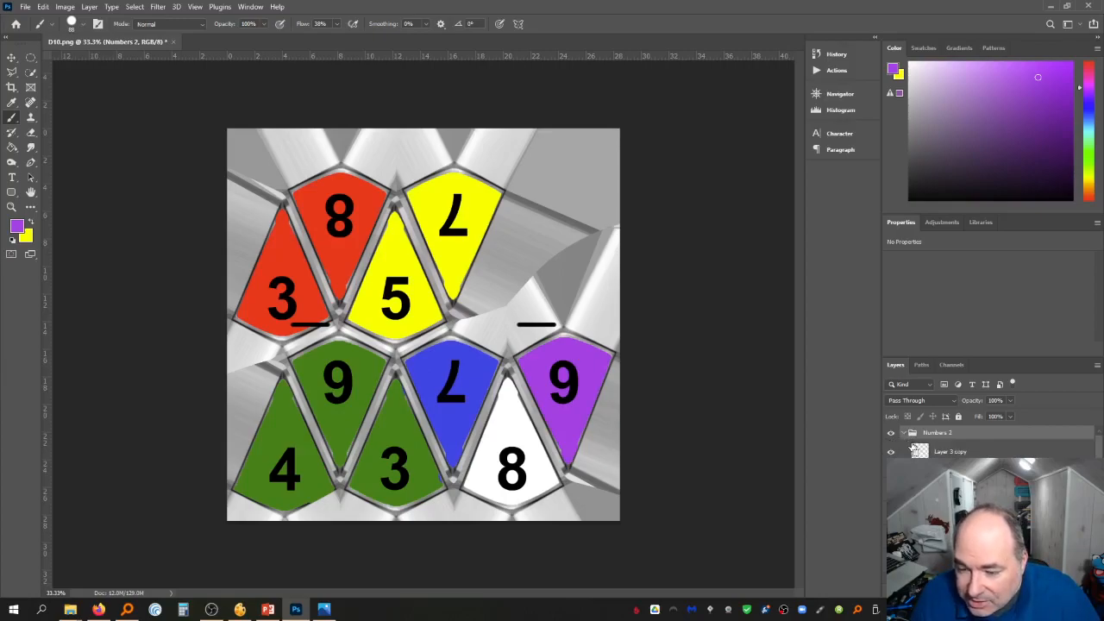
{"action": "key", "text": "ctrl+z"}
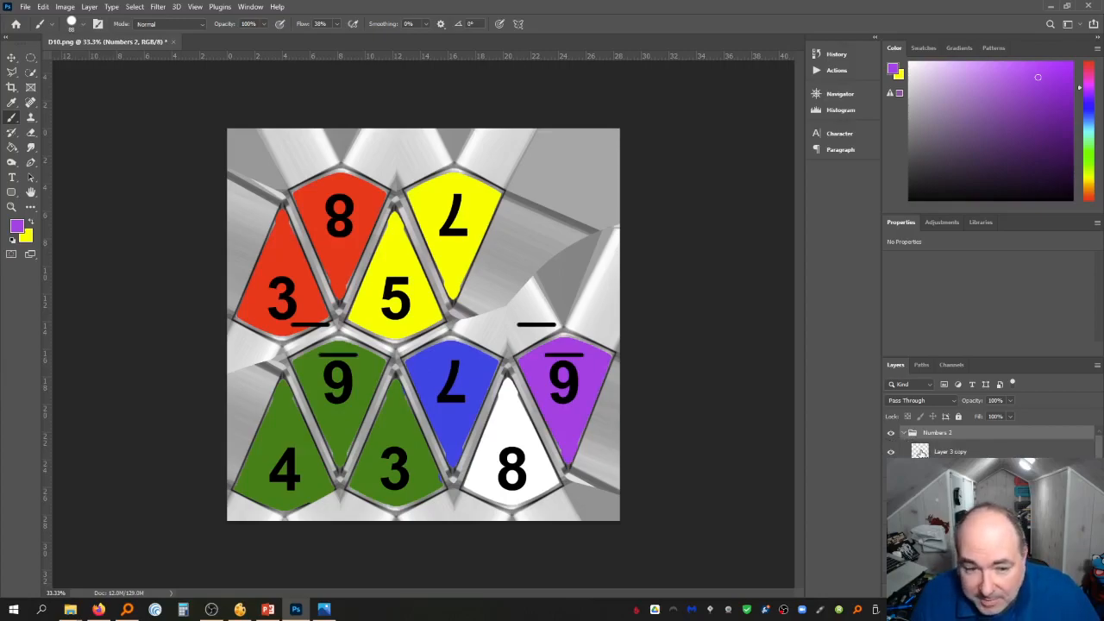
Delete the overline layer copy from the Numbers 2 group
{"action": "left_click", "coordinate": [891, 433]}
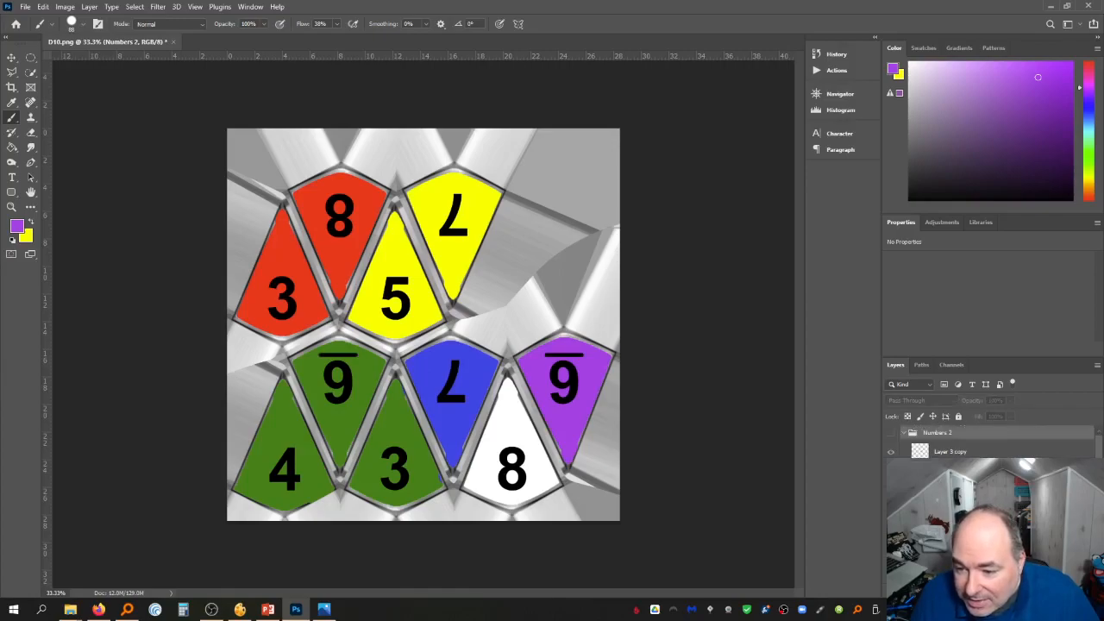
{"action": "left_click", "coordinate": [891, 433]}
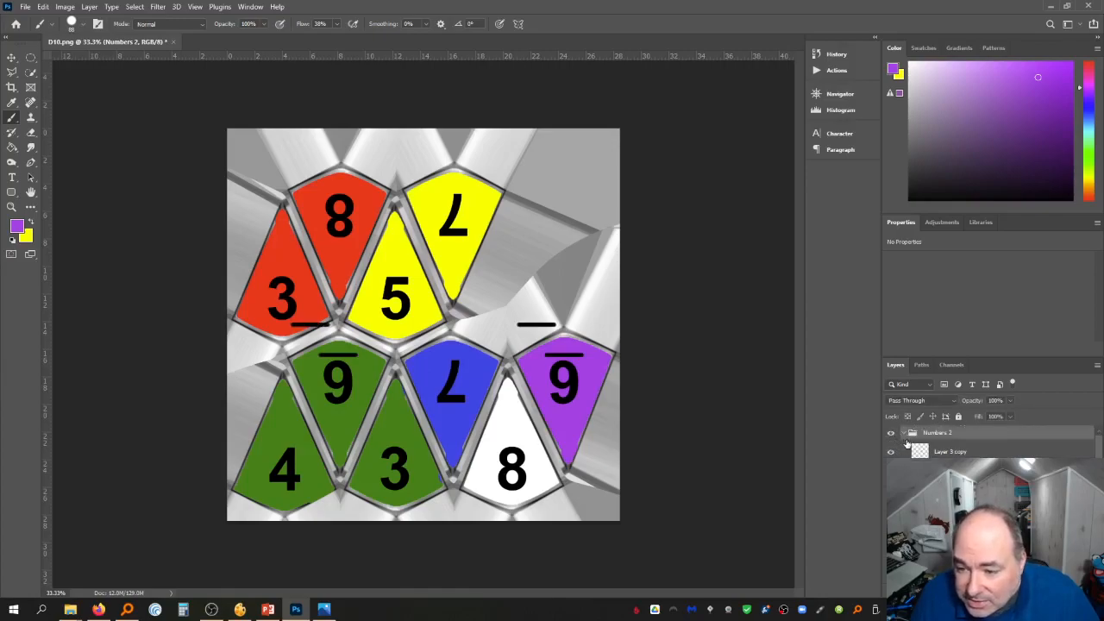
{"action": "left_click", "coordinate": [891, 433]}
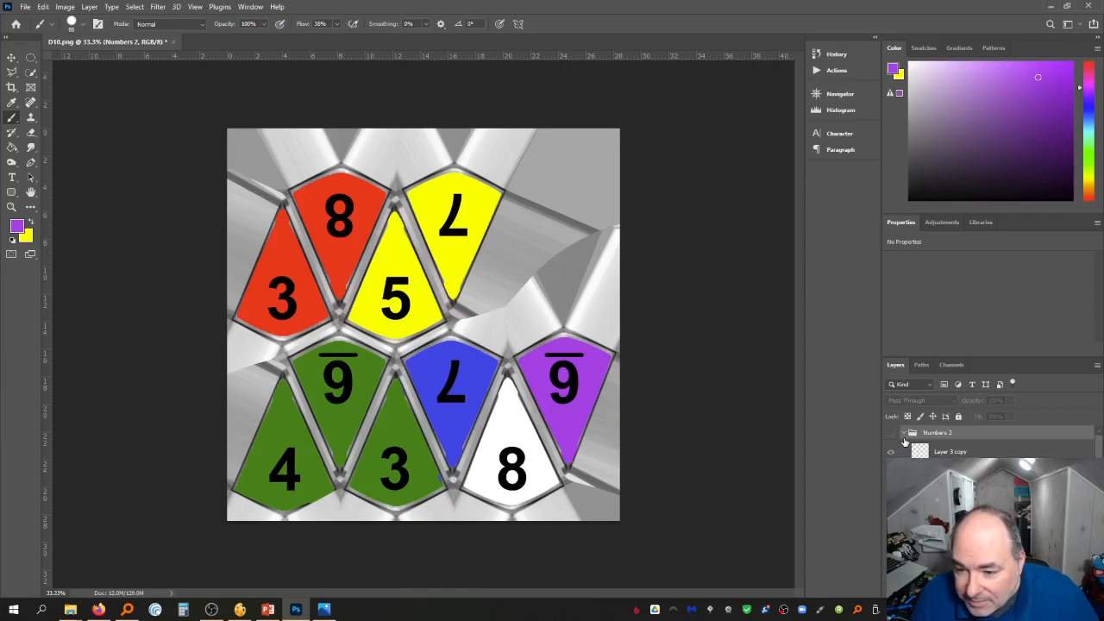
{"action": "left_click", "coordinate": [891, 433]}
{"action": "left_click", "coordinate": [892, 433]}
{"action": "left_click", "coordinate": [904, 434]}
{"action": "left_click", "coordinate": [891, 433]}
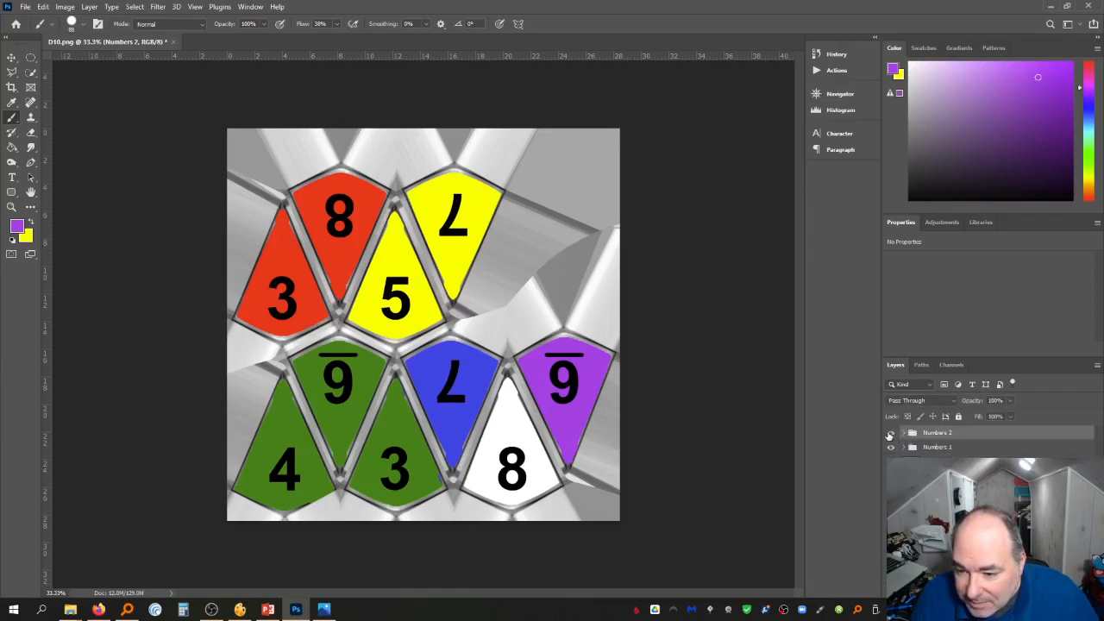
{"action": "left_click", "coordinate": [908, 448]}
{"action": "left_click", "coordinate": [905, 448]}
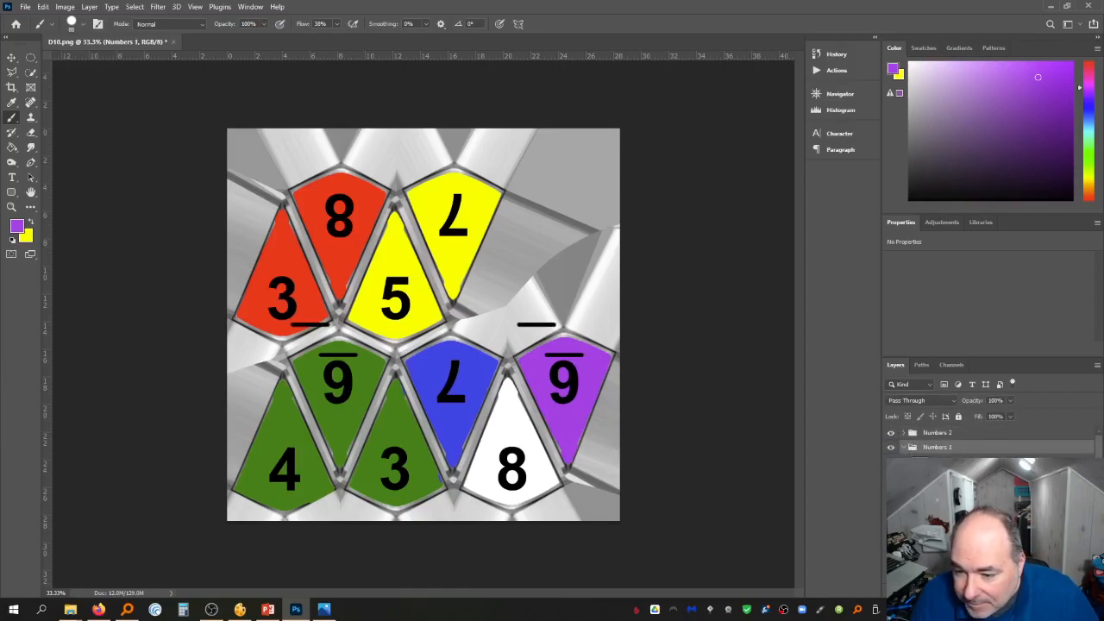
{"action": "left_click", "coordinate": [891, 464]}
{"action": "left_click", "coordinate": [891, 463]}
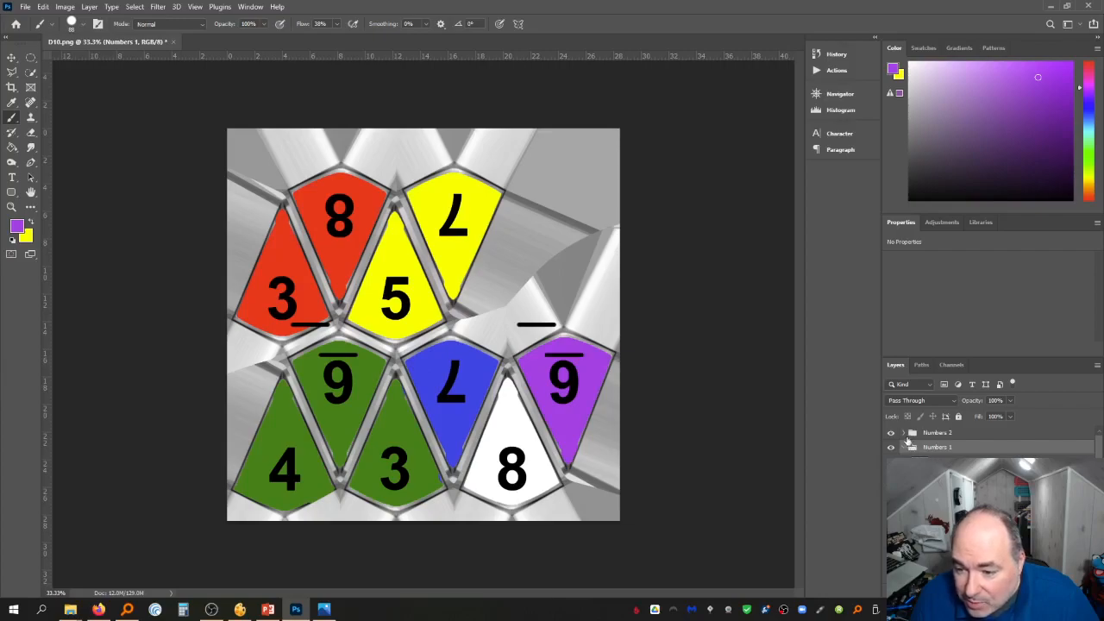
{"action": "left_click", "coordinate": [904, 434]}
{"action": "left_click", "coordinate": [940, 451]}
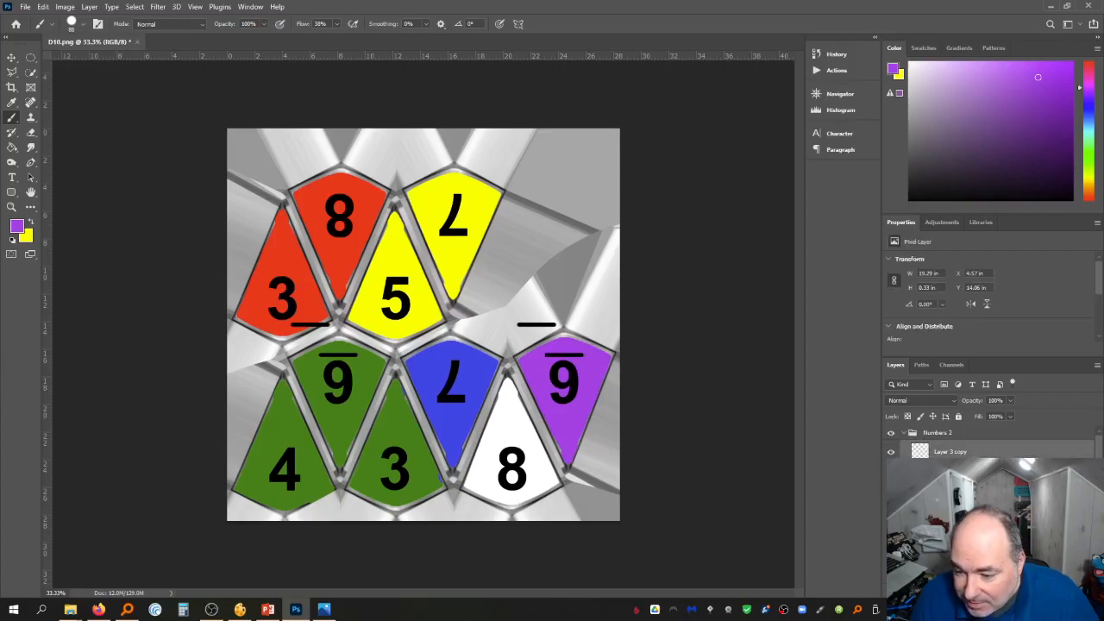
{"action": "key", "text": "Delete"}
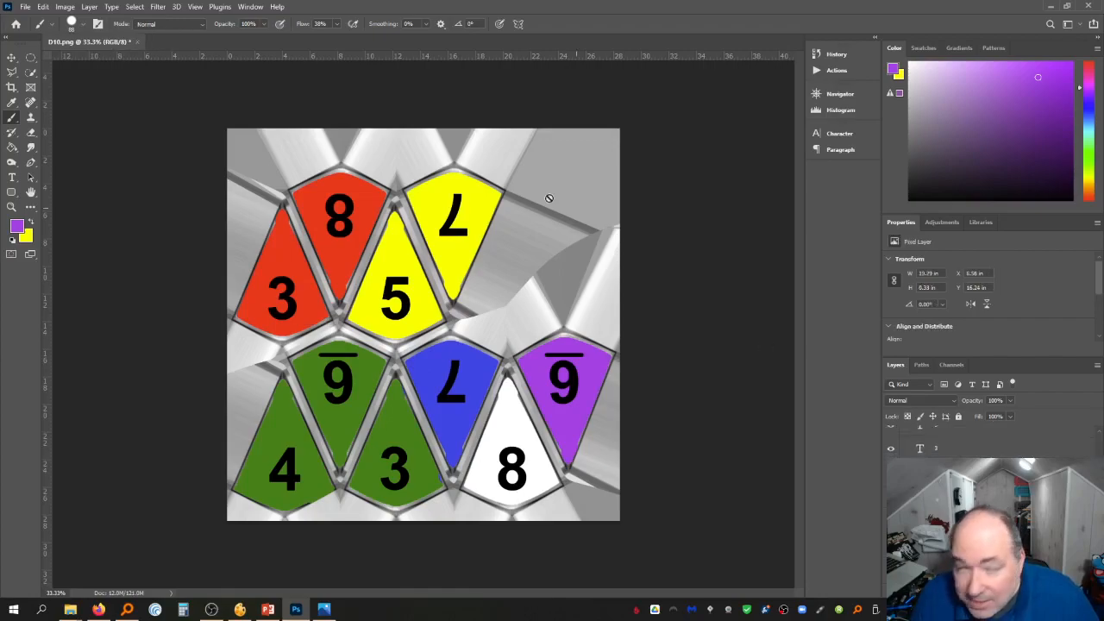
Duplicate the selected number layer
{"action": "left_click", "coordinate": [91, 8]}
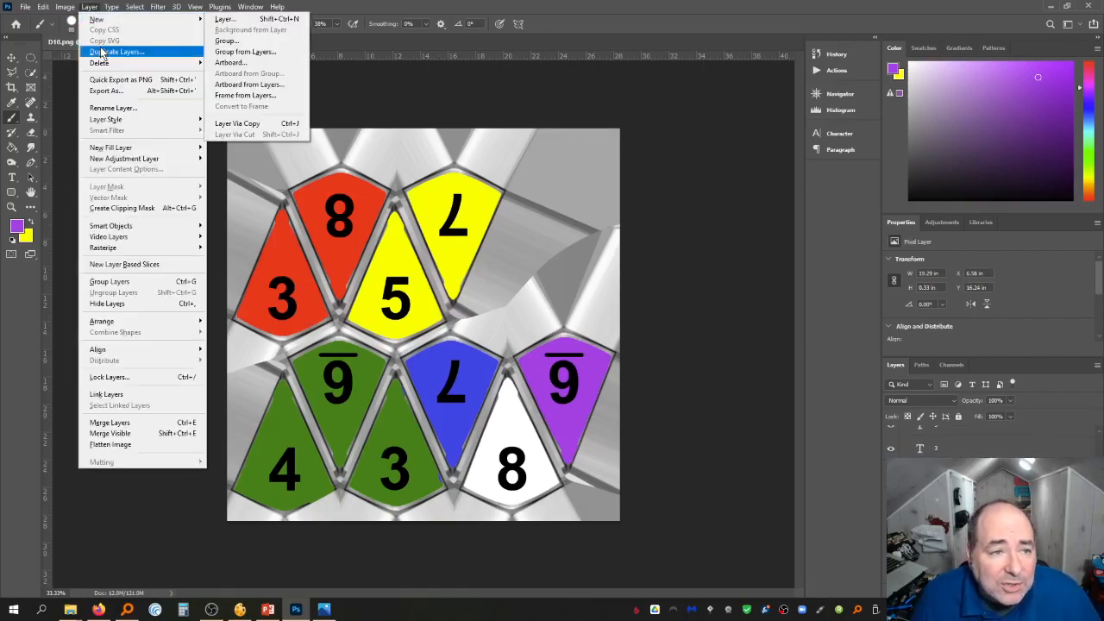
{"action": "left_click", "coordinate": [117, 52]}
{"action": "key", "text": "Return"}
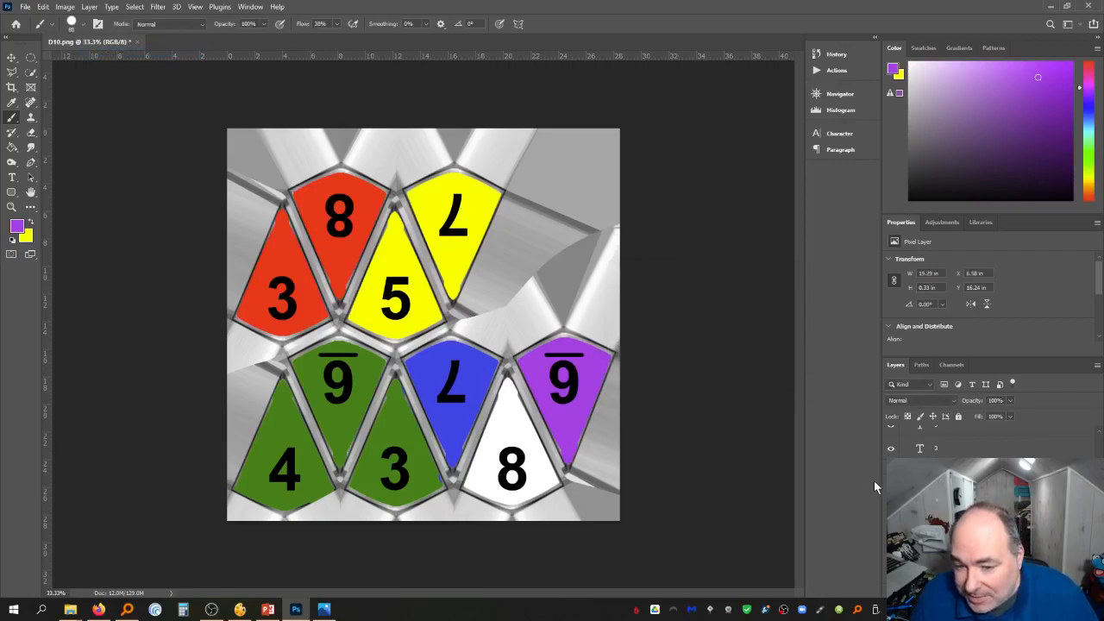
{"action": "scroll", "coordinate": [990, 501], "scroll_direction": "up", "scroll_amount": 2}
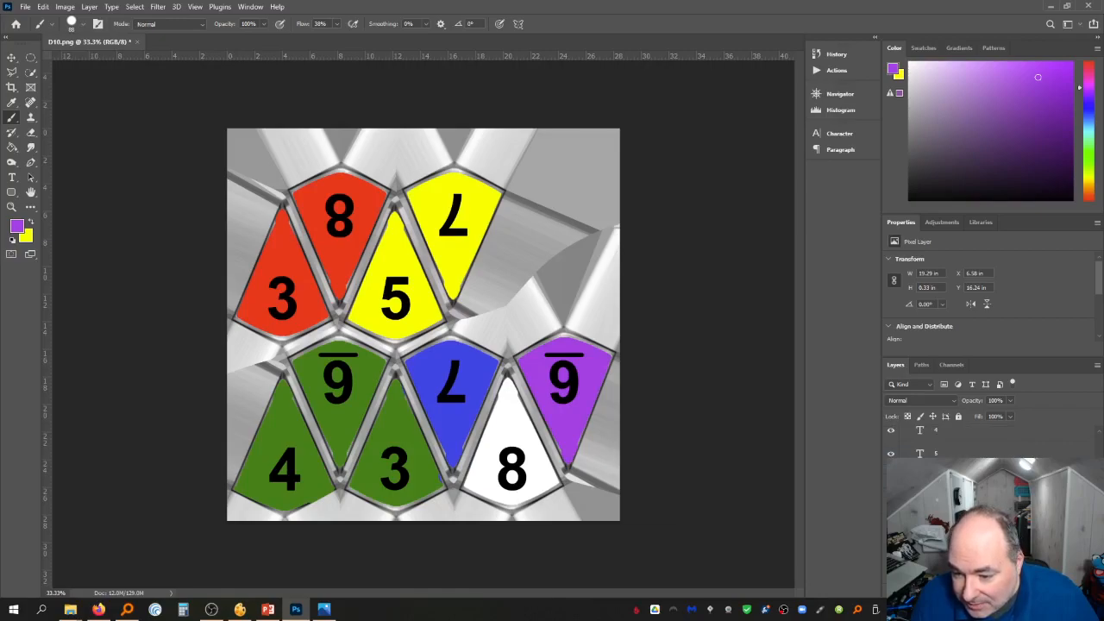
{"action": "scroll", "coordinate": [990, 501], "scroll_direction": "up", "scroll_amount": 5}
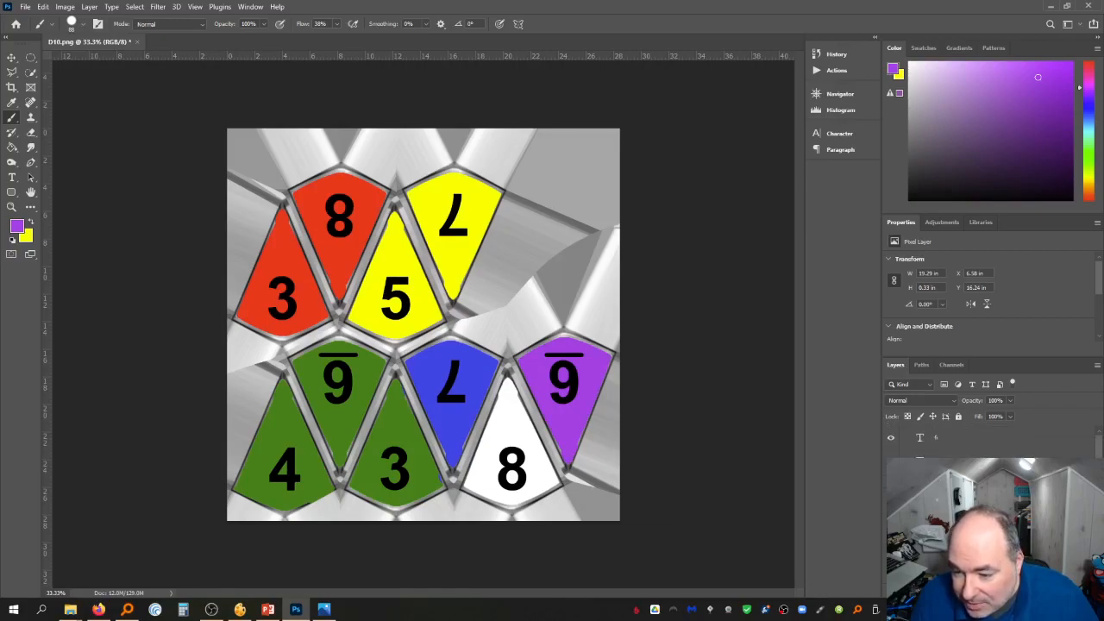
Hide the Numbers 2 group and keep only the Numbers 1 group visible
{"action": "left_click", "coordinate": [903, 434]}
{"action": "left_click", "coordinate": [891, 433]}
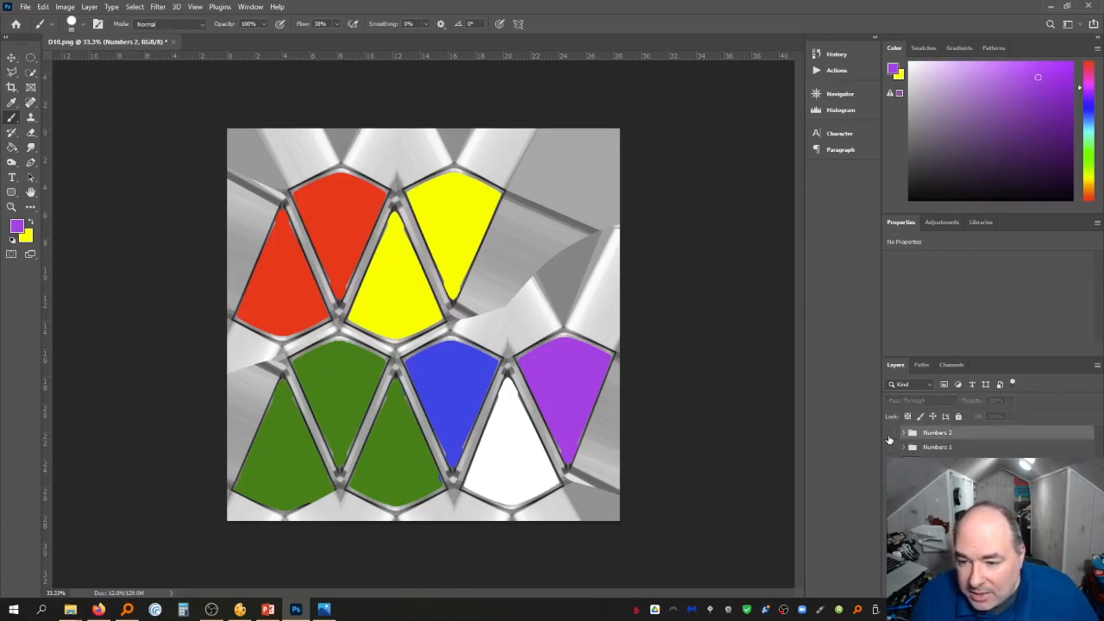
{"action": "left_click", "coordinate": [891, 433]}
{"action": "left_click", "coordinate": [891, 434]}
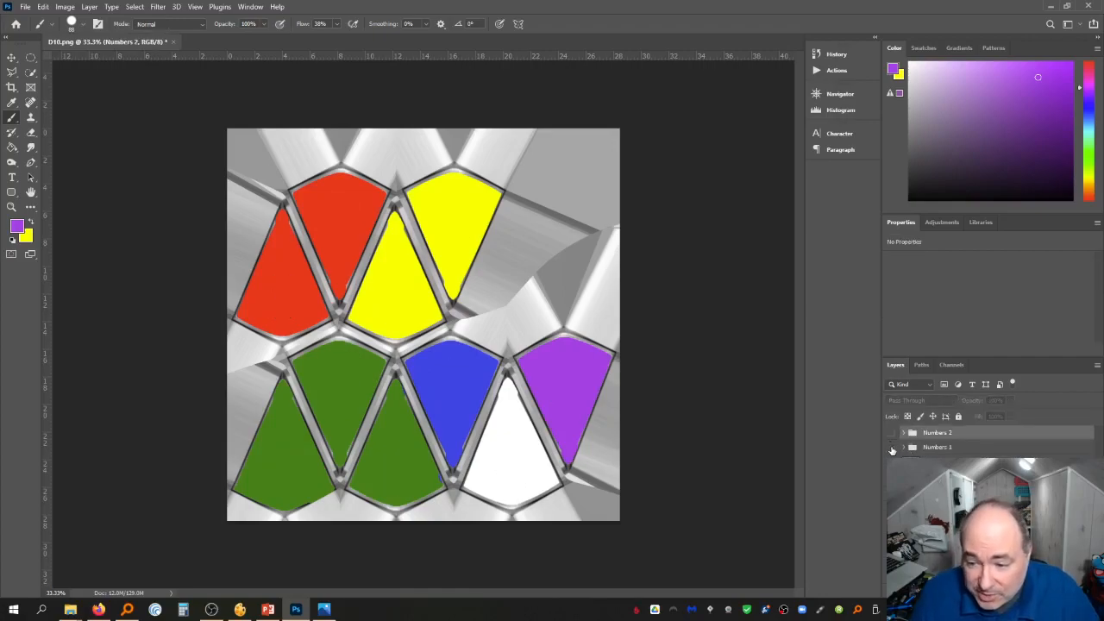
{"action": "left_click", "coordinate": [891, 448]}
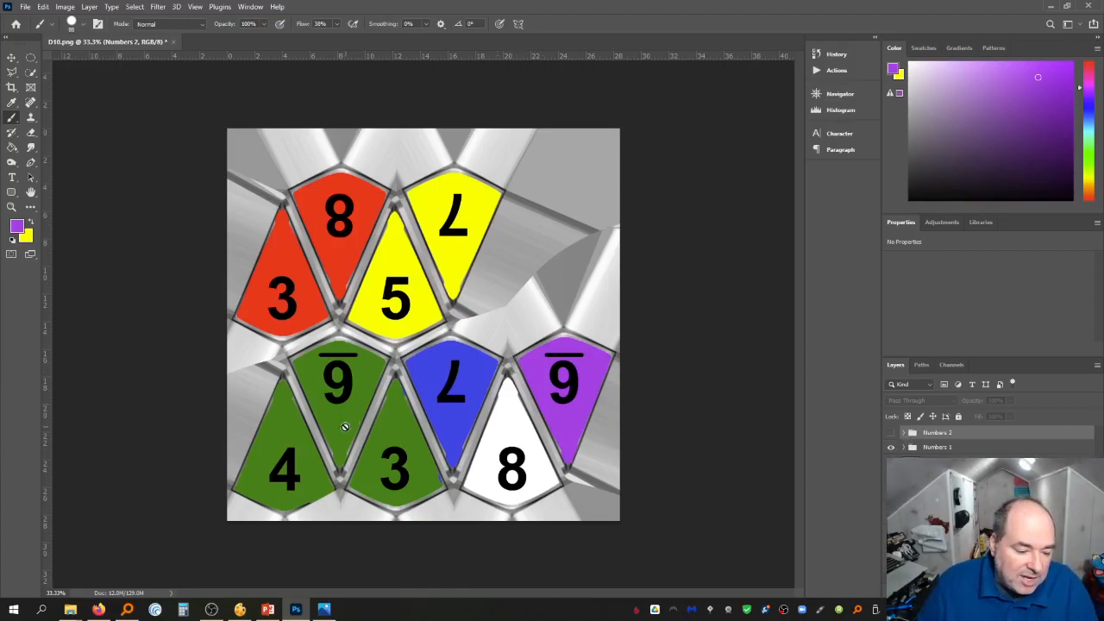
Change the overlined 9 on the upper green face to 5 in the Numbers 1 group
{"action": "left_click", "coordinate": [13, 179]}
{"action": "double_click", "coordinate": [338, 379]}
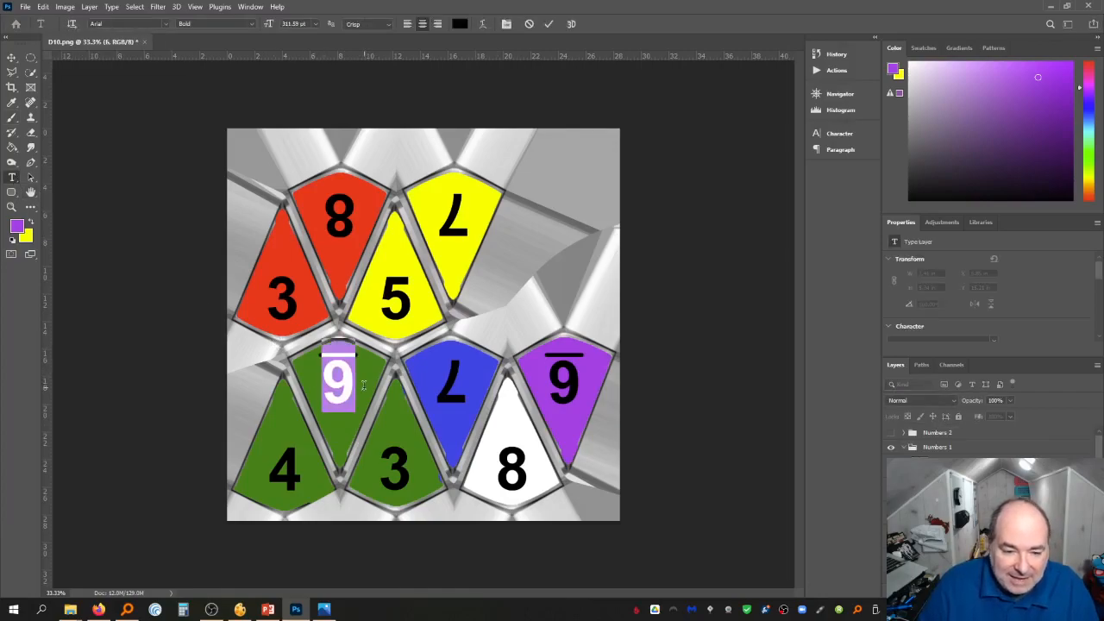
{"action": "type", "text": "5"}
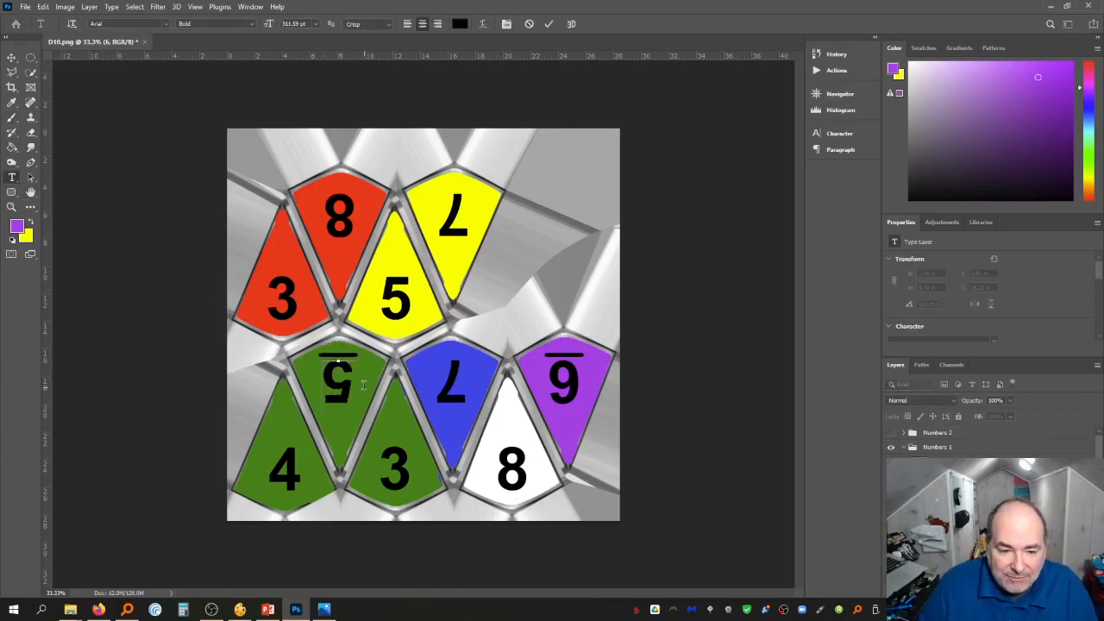
{"action": "left_click", "coordinate": [10, 59]}
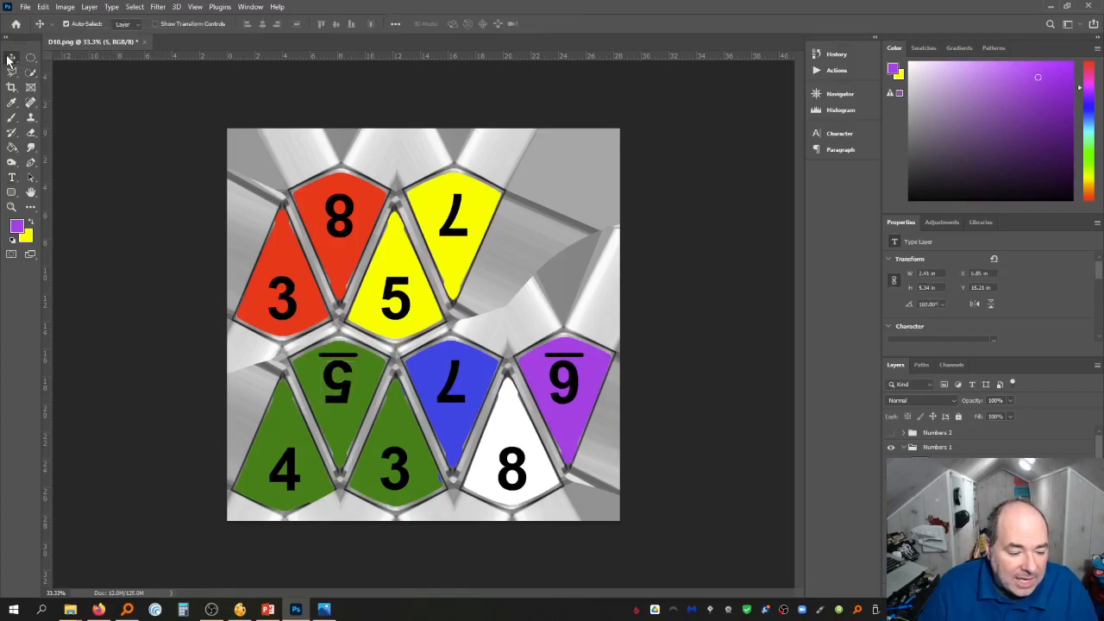
Change the lower green 3 to 1
{"action": "left_click", "coordinate": [11, 177]}
{"action": "double_click", "coordinate": [394, 470]}
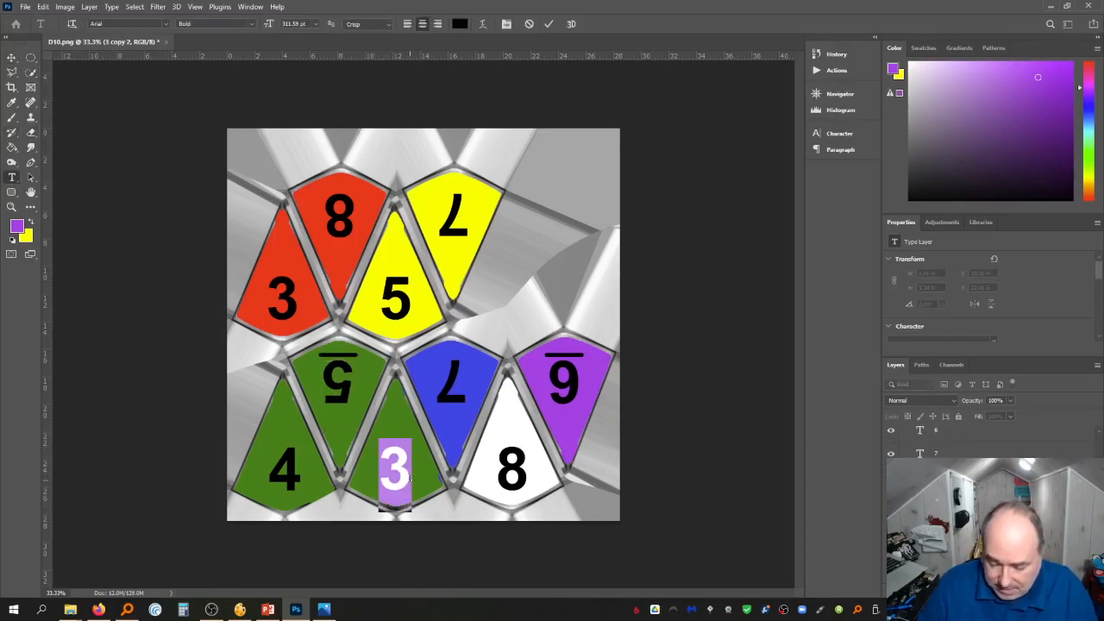
{"action": "type", "text": "1"}
{"action": "left_click", "coordinate": [11, 57]}
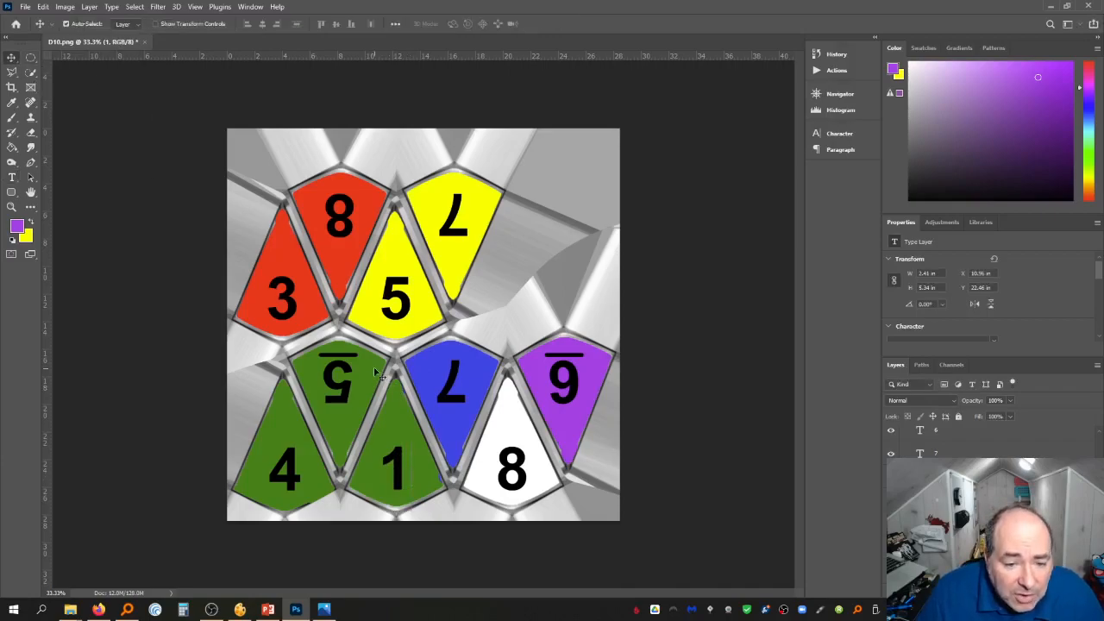
Delete the overline above the upper green 5
{"action": "left_click", "coordinate": [354, 360]}
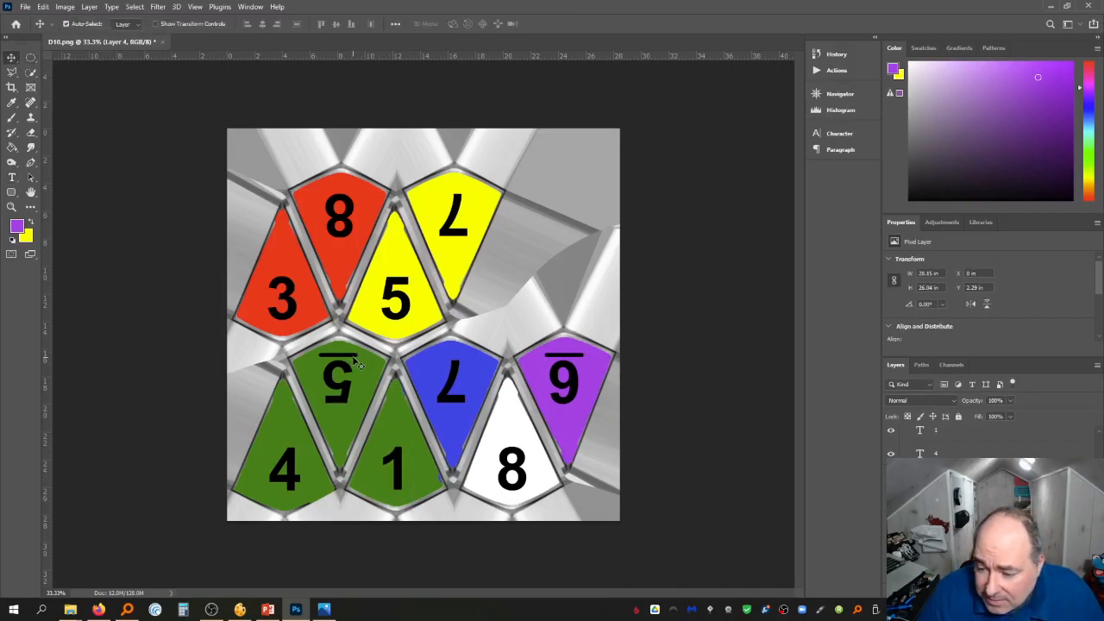
{"action": "scroll", "coordinate": [949, 440], "scroll_direction": "up", "scroll_amount": 2}
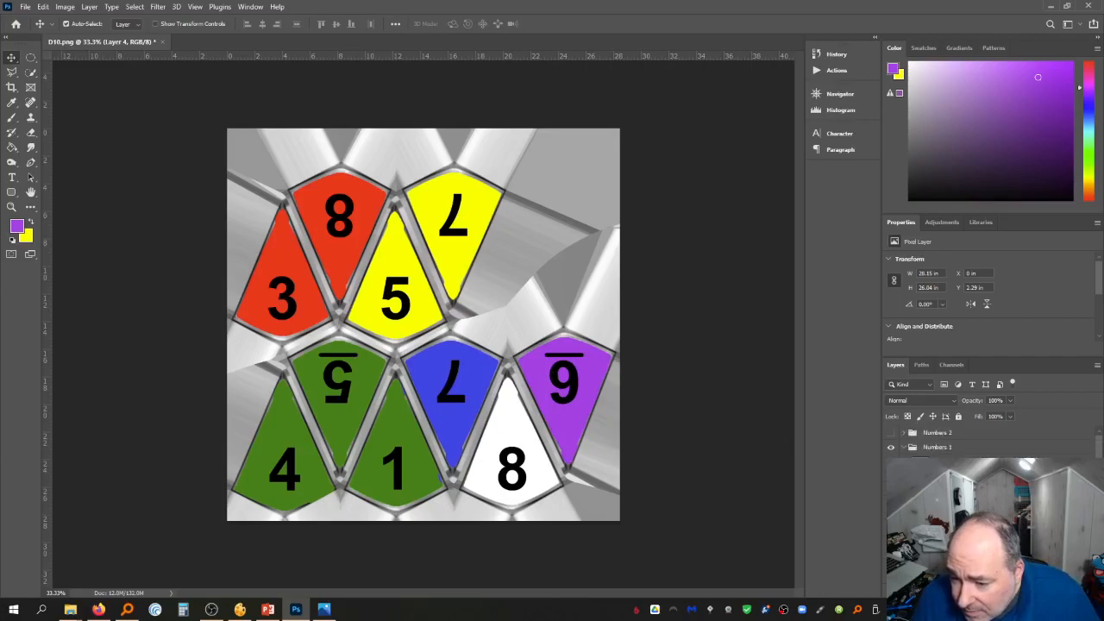
{"action": "left_click", "coordinate": [564, 355]}
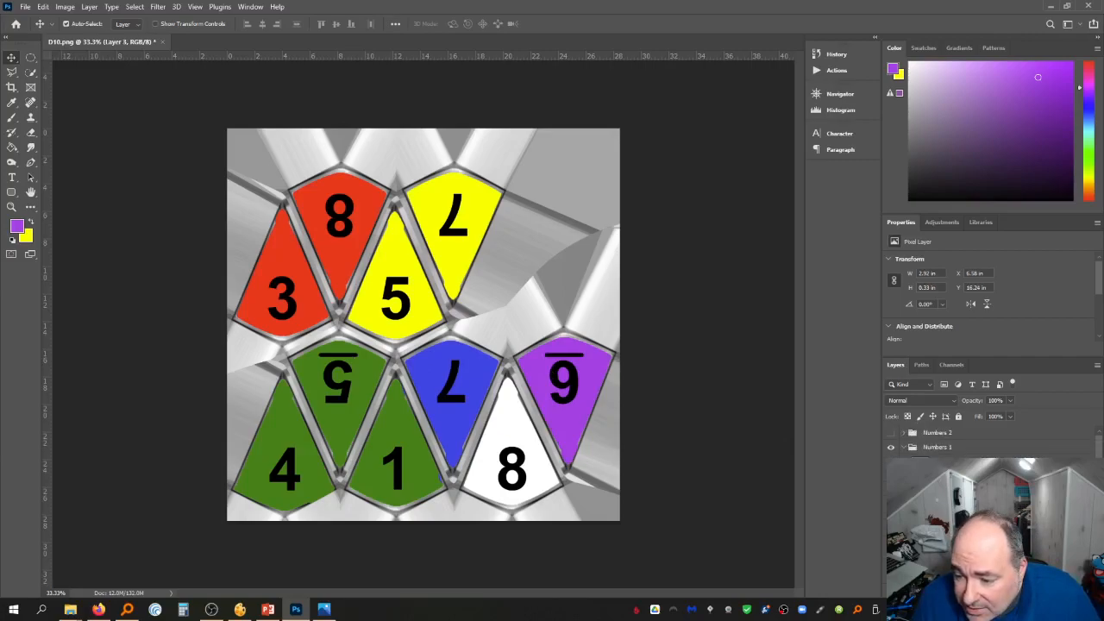
{"action": "key", "text": "Delete"}
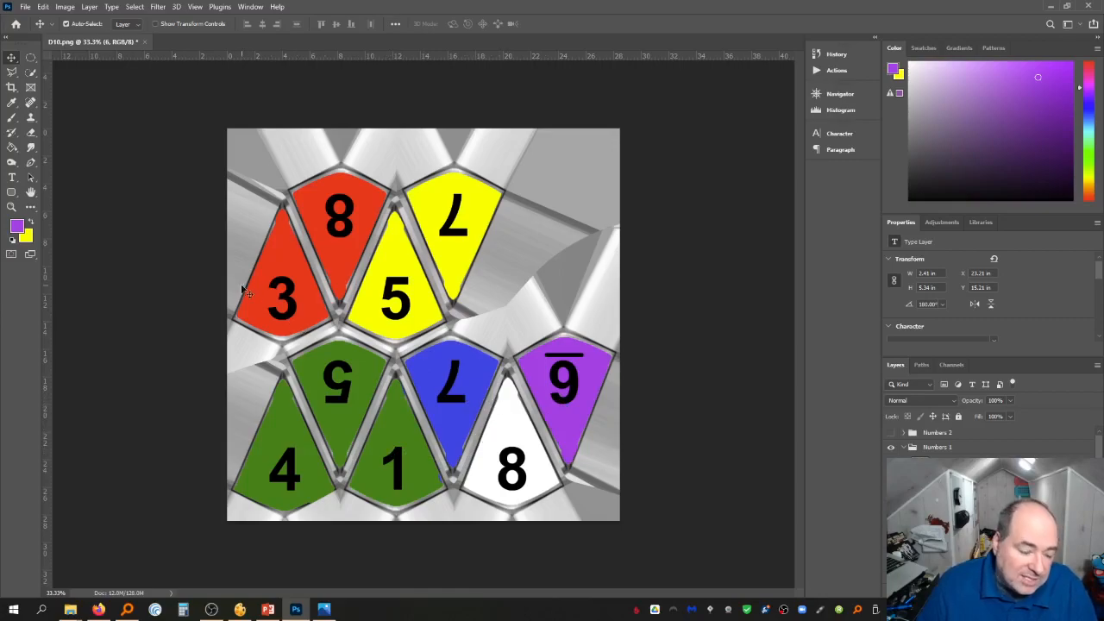
Change the upper red 8 to 4
{"action": "left_click", "coordinate": [12, 177]}
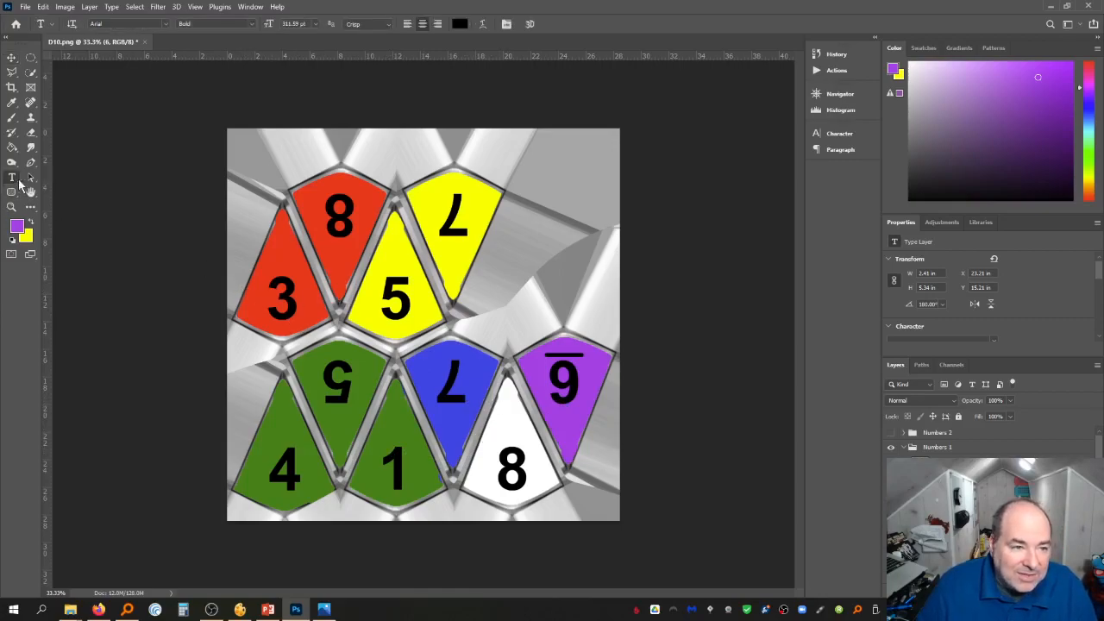
{"action": "double_click", "coordinate": [328, 214]}
{"action": "type", "text": "4"}
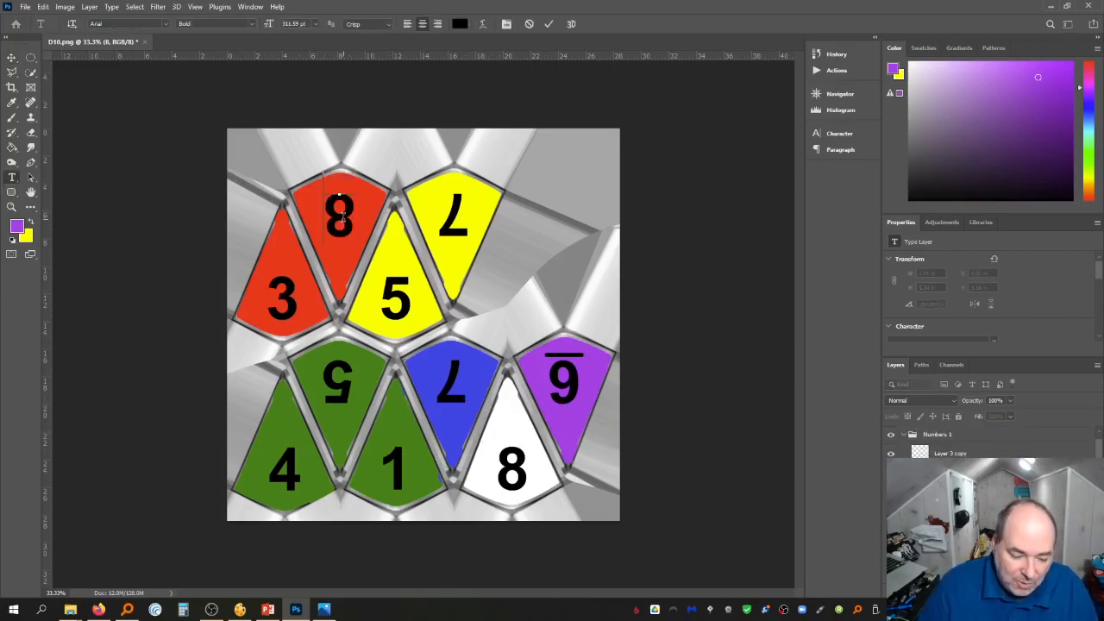
{"action": "left_click", "coordinate": [11, 57]}
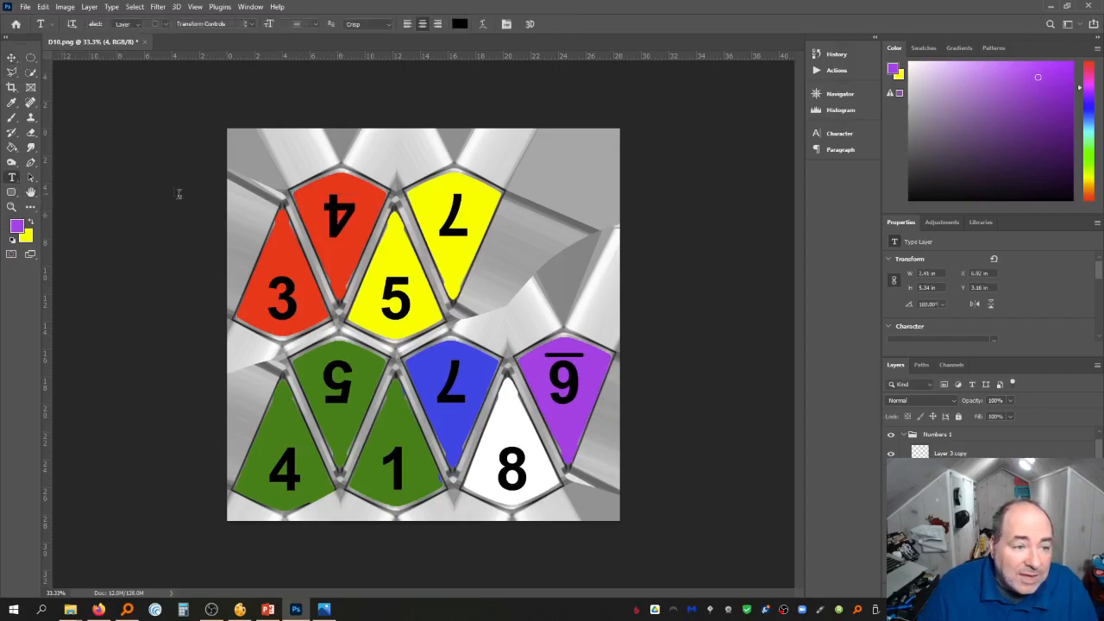
Change the upper yellow 7 to 2
{"action": "key", "text": "t"}
{"action": "double_click", "coordinate": [455, 216]}
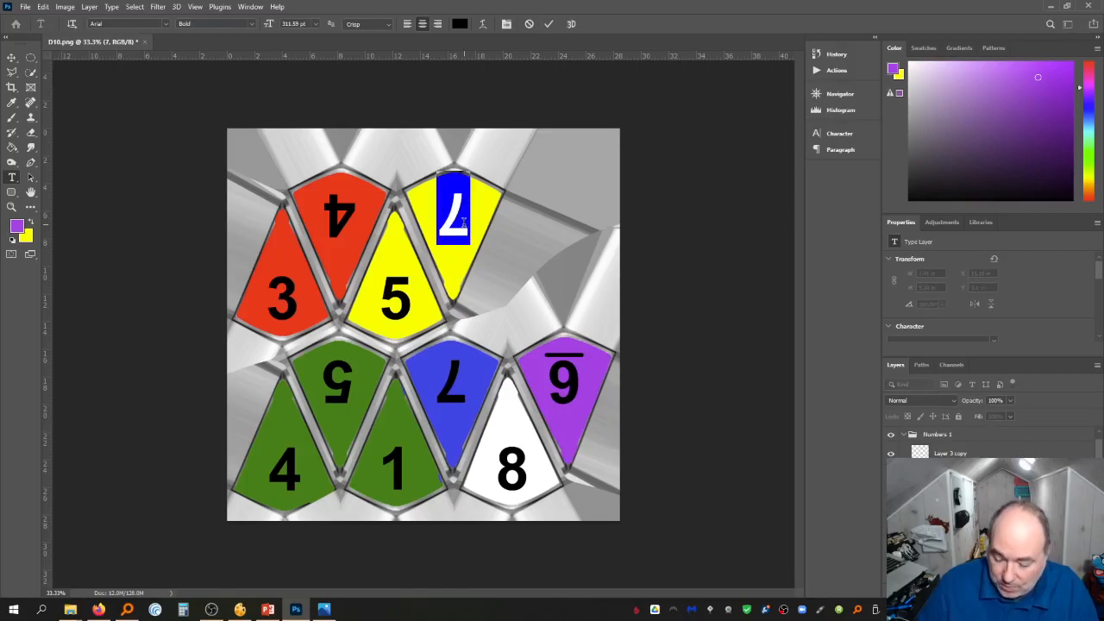
{"action": "type", "text": "2"}
{"action": "left_click", "coordinate": [12, 57]}
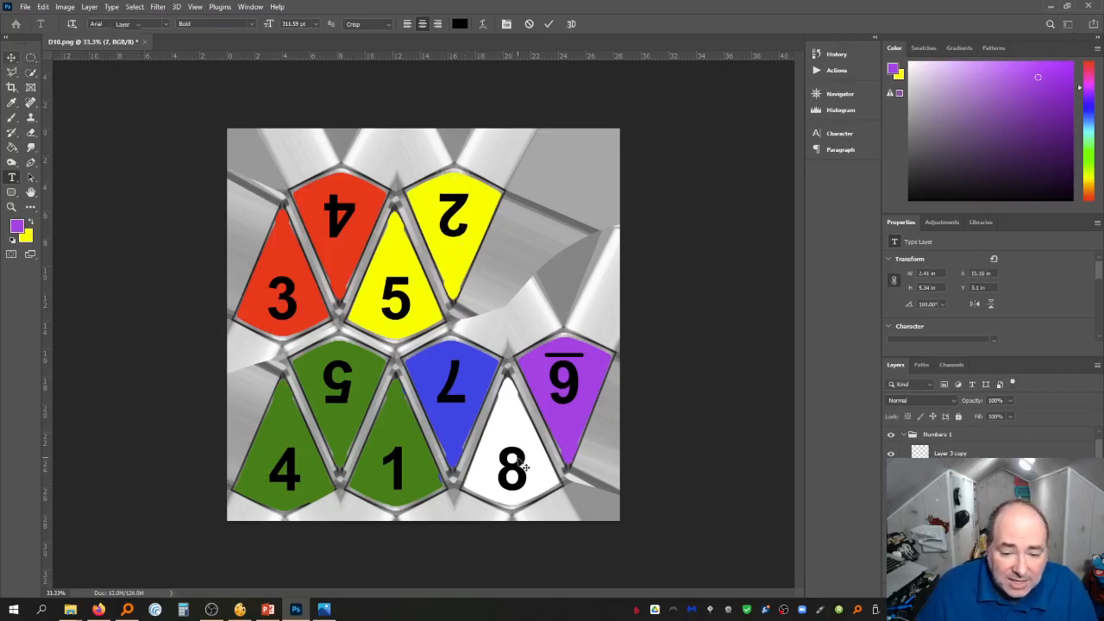
Replace the 8 on the white face with the text EMERGENCY
{"action": "left_click", "coordinate": [11, 177]}
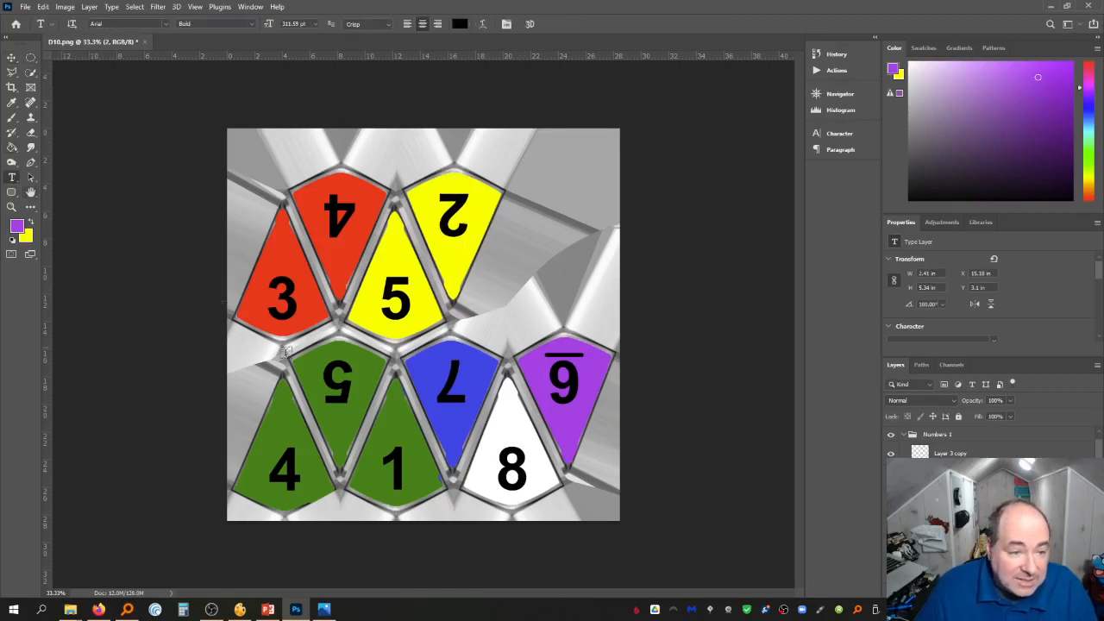
{"action": "double_click", "coordinate": [518, 471]}
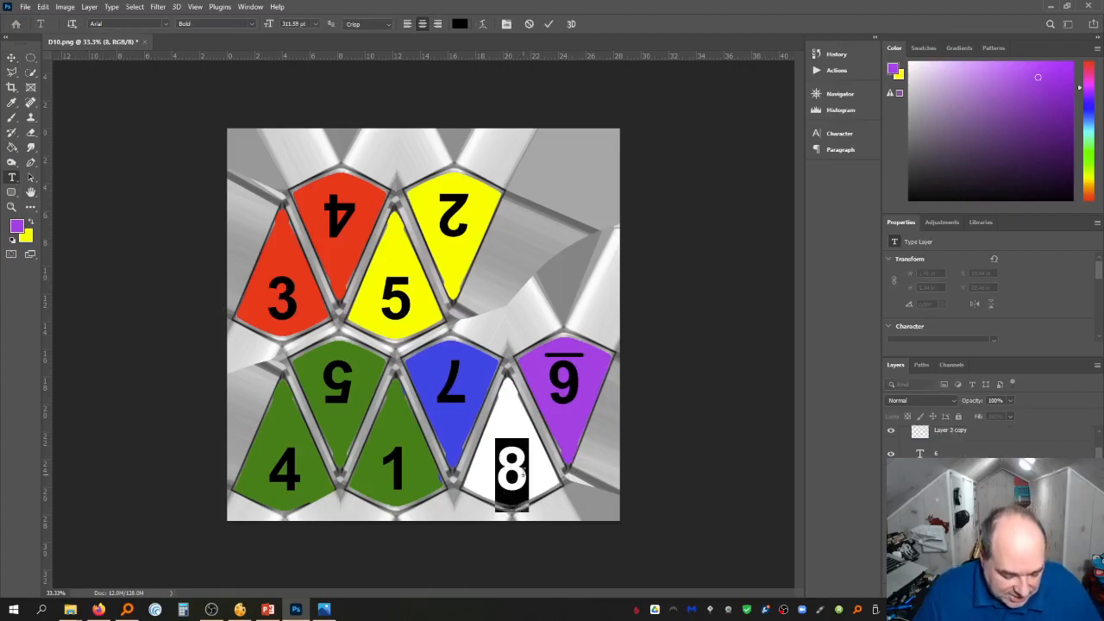
{"action": "type", "text": "EMERGEN"}
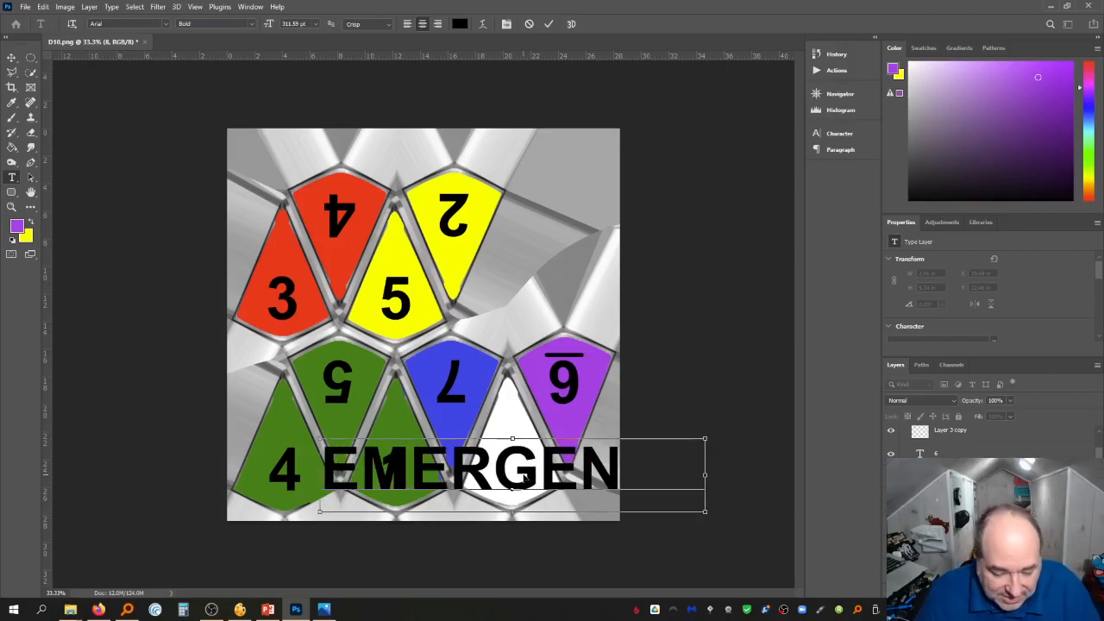
{"action": "key", "text": "ctrl+t"}
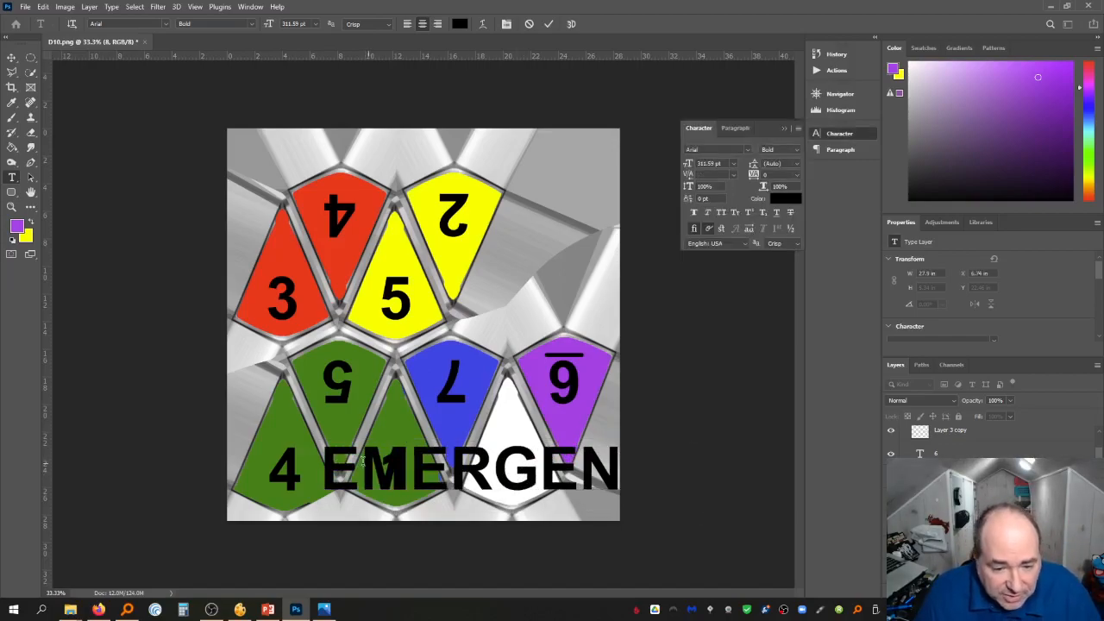
{"action": "key", "text": "ctrl+Return"}
Scale and rotate the EMERGENCY text so it runs vertically inside the white face
{"action": "key", "text": "ctrl+t"}
{"action": "left_click_drag", "start_coordinate": [335, 442], "coordinate": [514, 438]}
{"action": "left_click_drag", "start_coordinate": [514, 399], "coordinate": [528, 394]}
{"action": "left_click_drag", "start_coordinate": [520, 483], "coordinate": [509, 450]}
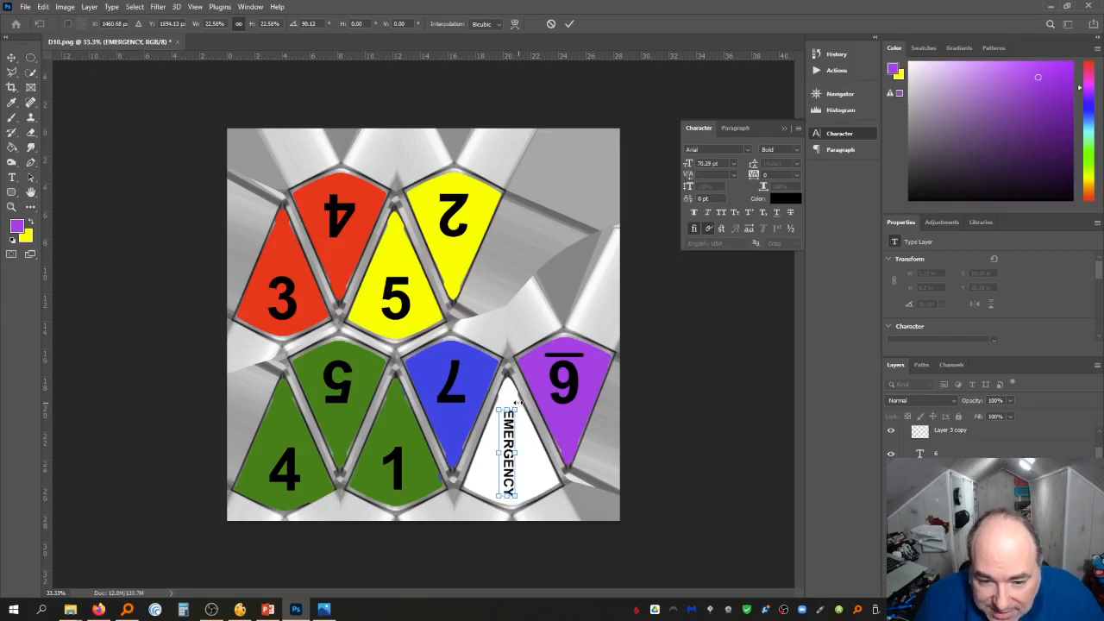
{"action": "left_click_drag", "start_coordinate": [516, 402], "coordinate": [516, 401]}
{"action": "left_click_drag", "start_coordinate": [518, 497], "coordinate": [520, 504]}
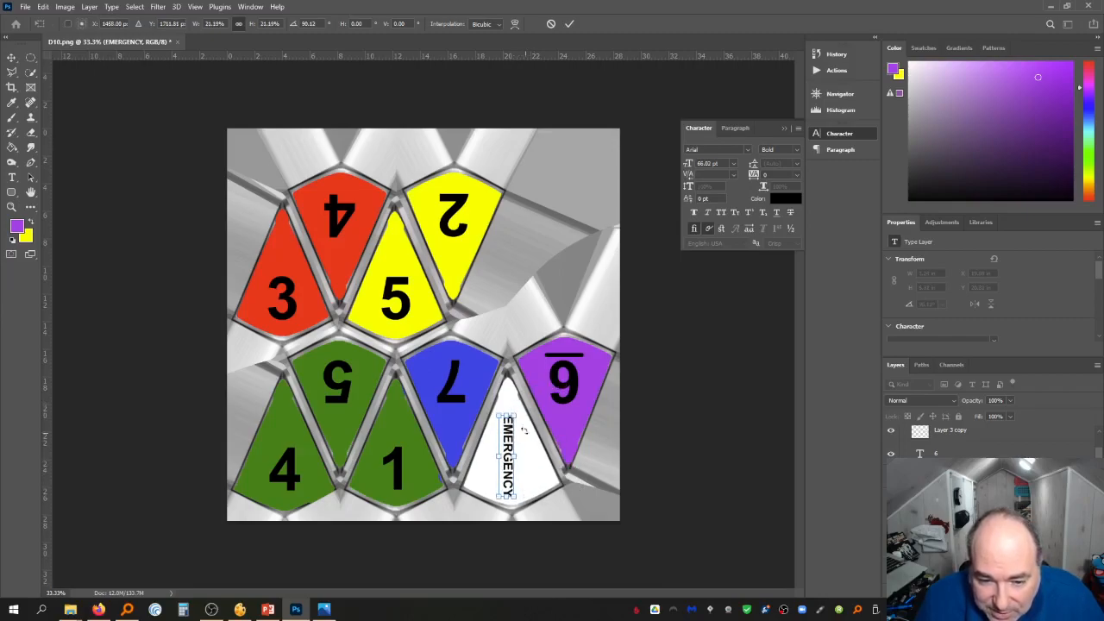
{"action": "left_click_drag", "start_coordinate": [521, 404], "coordinate": [513, 428]}
{"action": "key", "text": "Return"}
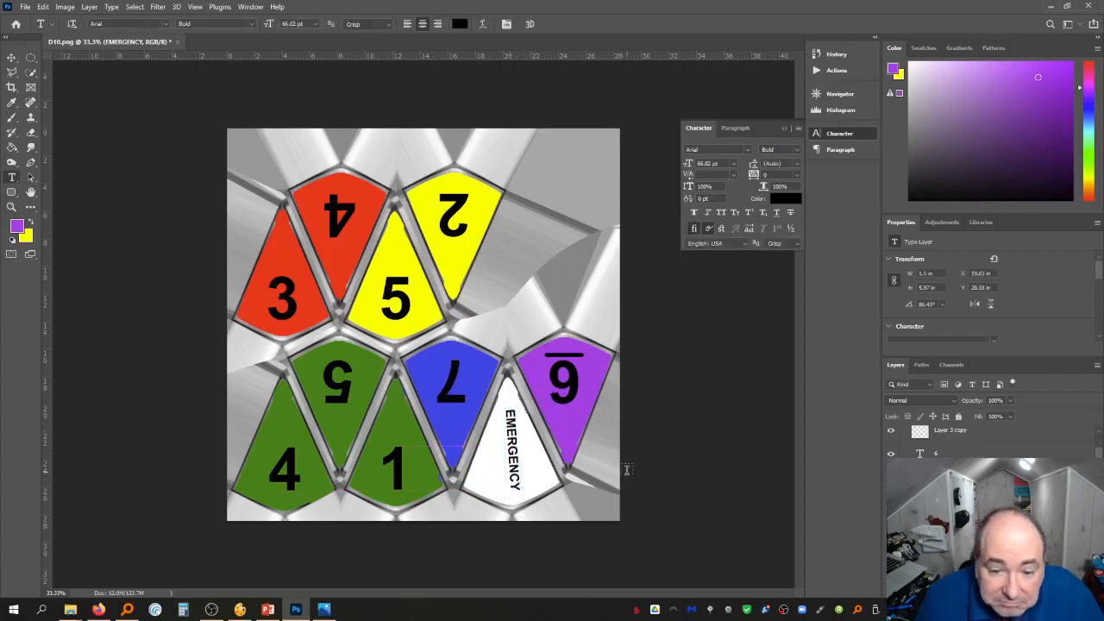
Save the document as Dice.psd in the Circulation folder
{"action": "left_click", "coordinate": [9, 57]}
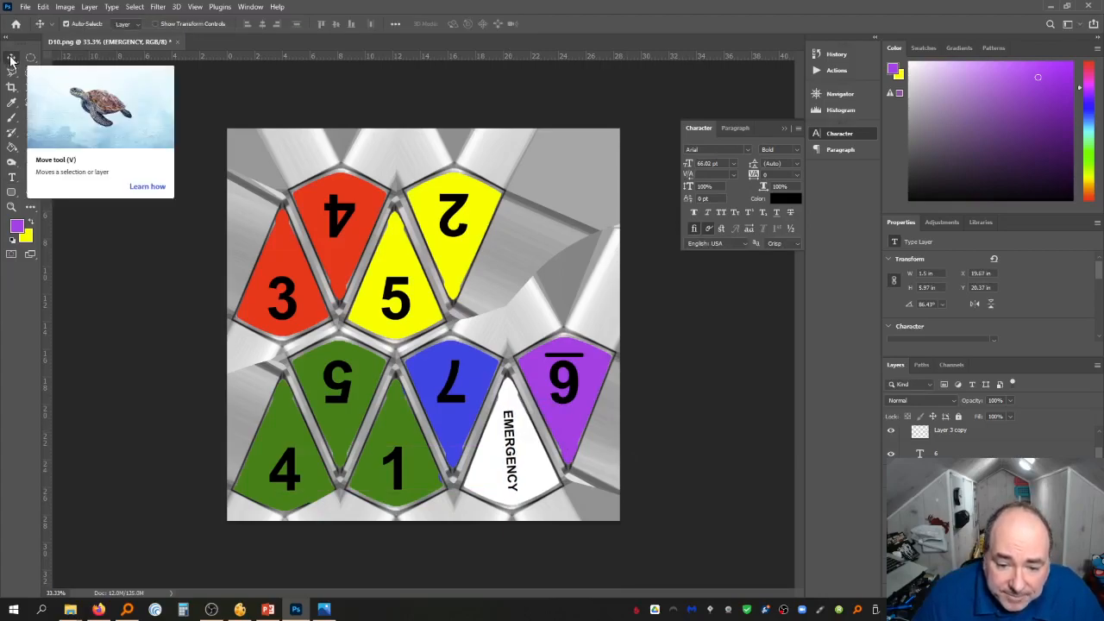
{"action": "left_click", "coordinate": [134, 296]}
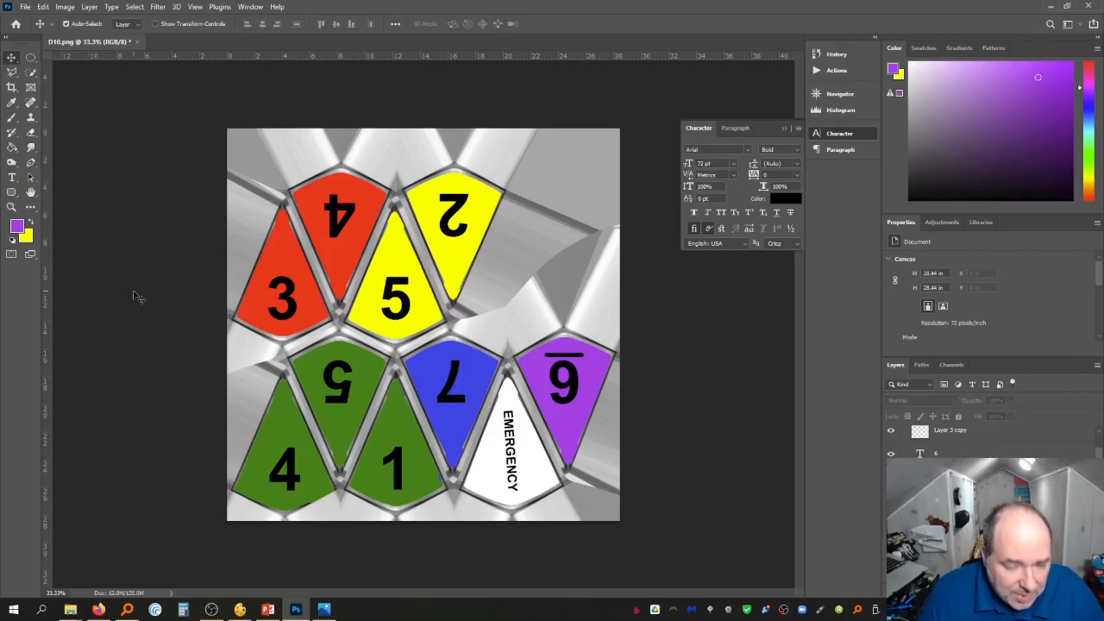
{"action": "key", "text": "ctrl+shift+s"}
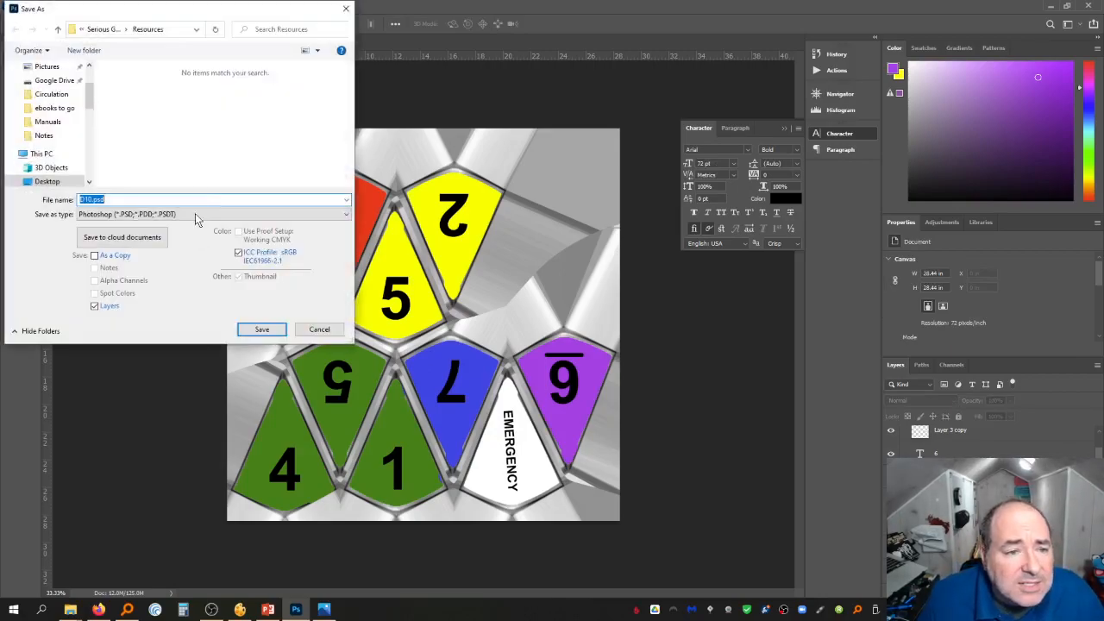
{"action": "left_click", "coordinate": [110, 29]}
{"action": "double_click", "coordinate": [142, 93]}
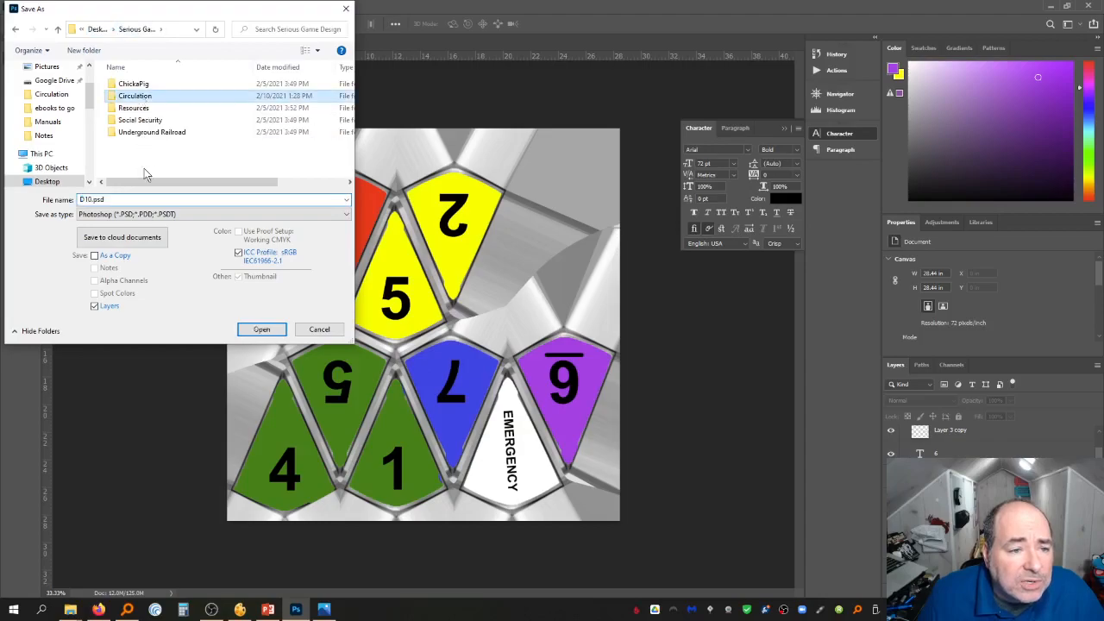
{"action": "left_click", "coordinate": [130, 197]}
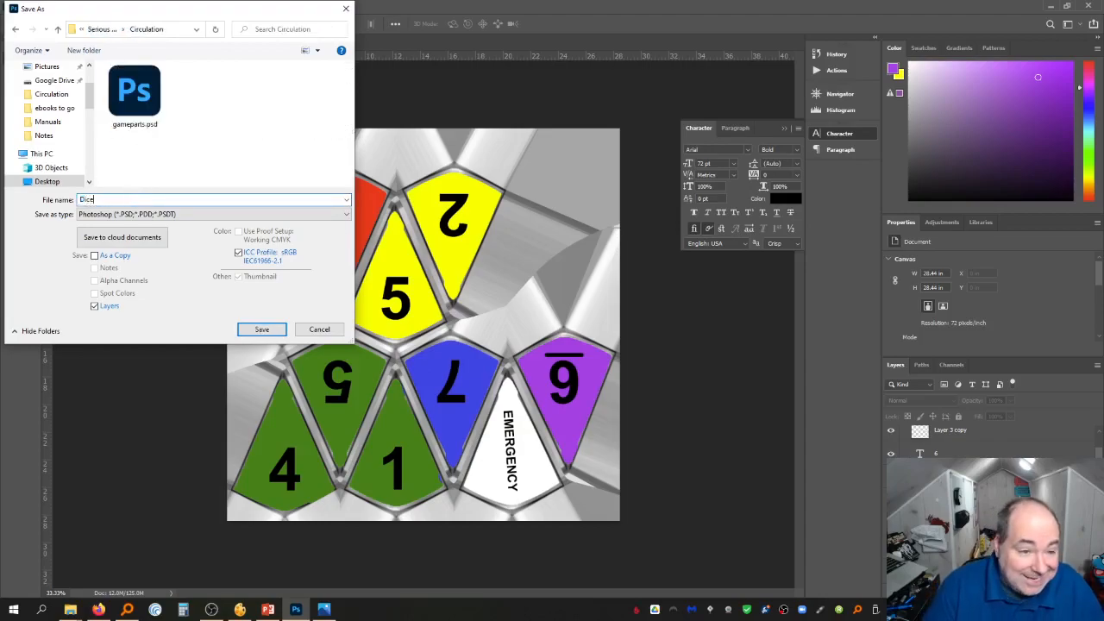
{"action": "key", "text": "Escape"}
{"action": "key", "text": "Return"}
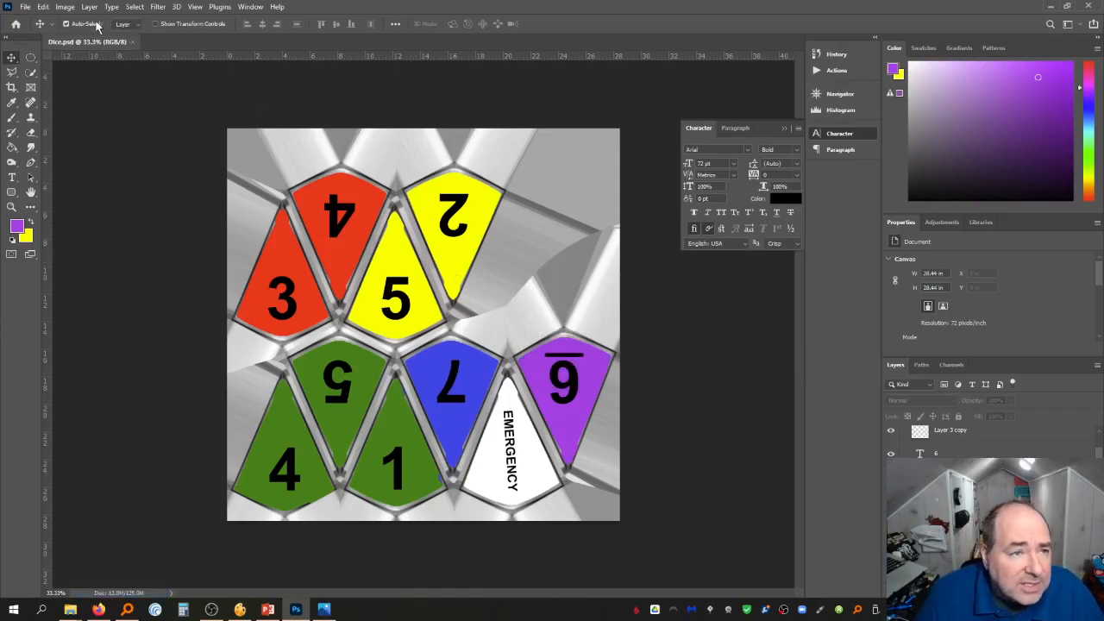
Save a PNG copy named D10-circulation.png in the Circulation folder
{"action": "left_click", "coordinate": [25, 7]}
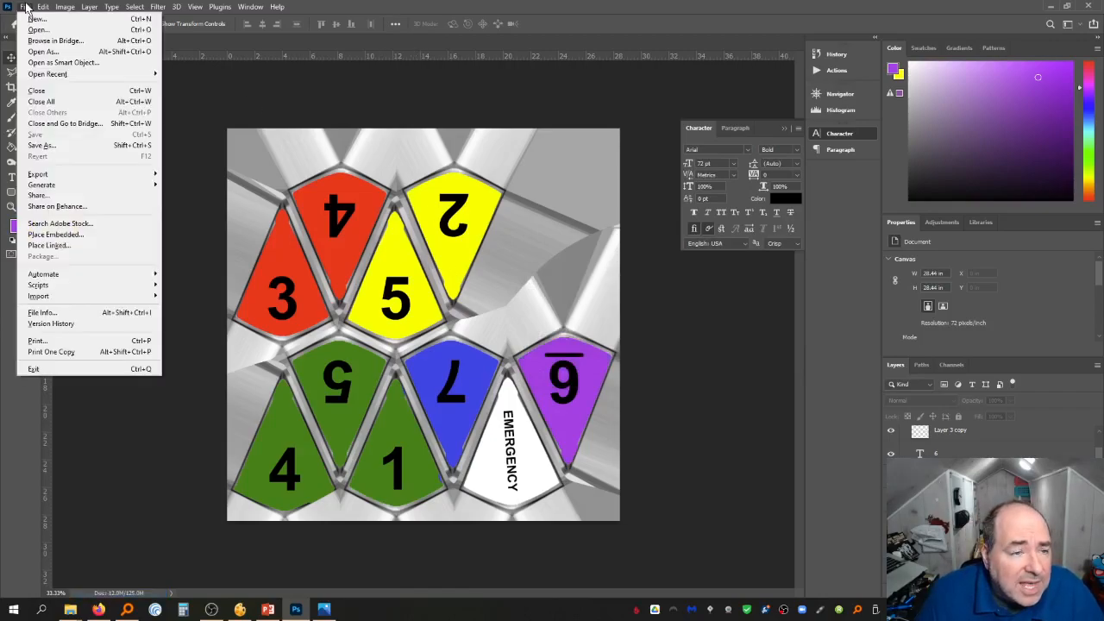
{"action": "left_click", "coordinate": [61, 146]}
{"action": "left_click", "coordinate": [143, 214]}
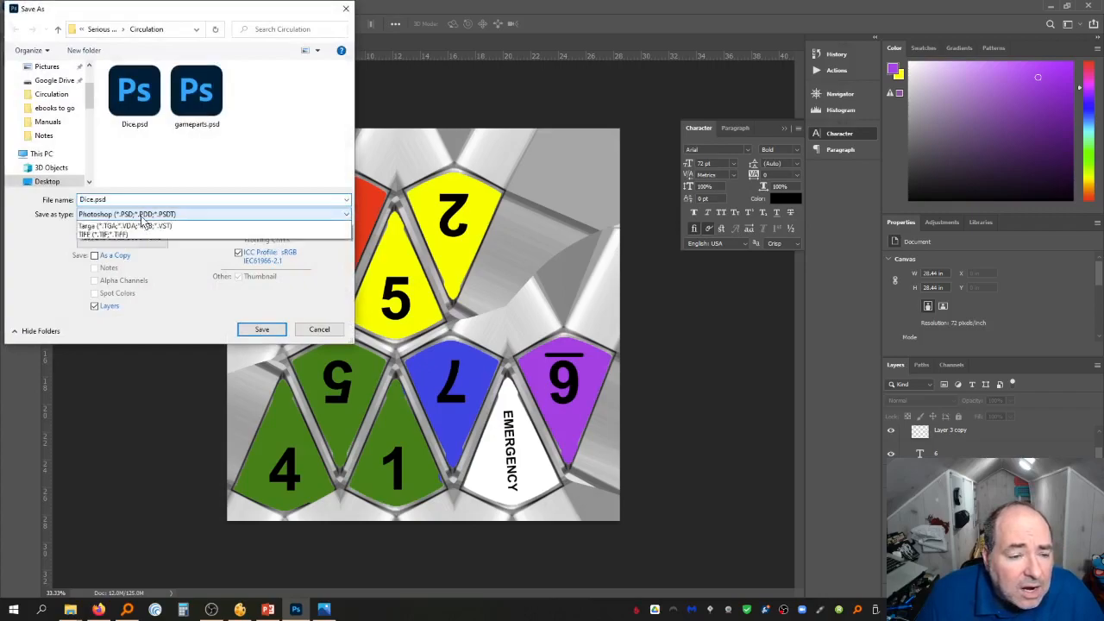
{"action": "left_click", "coordinate": [143, 377]}
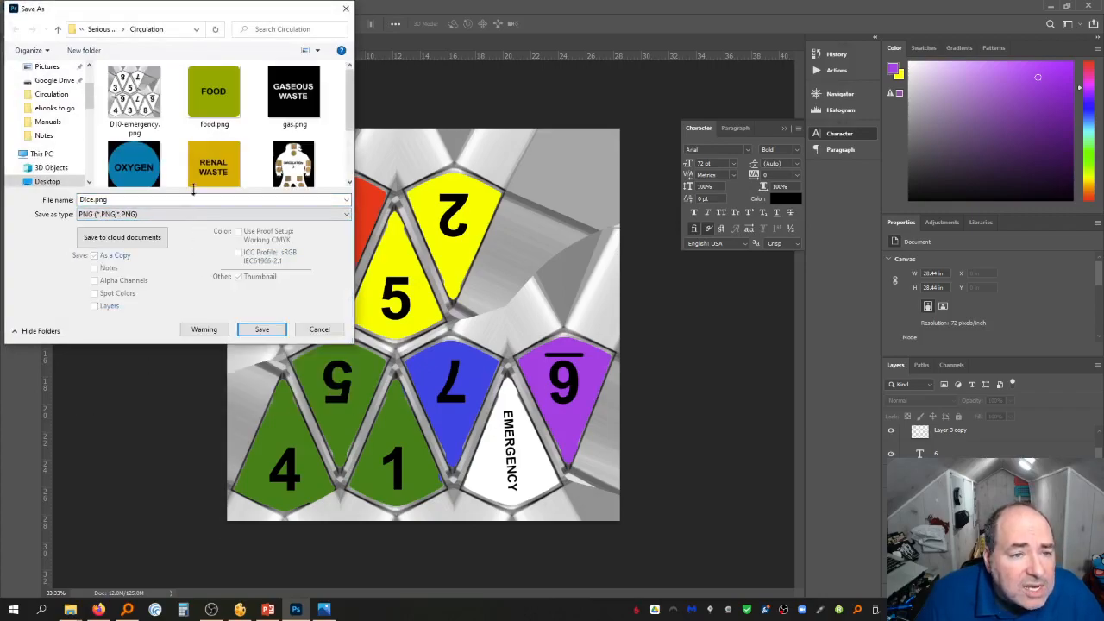
{"action": "left_click", "coordinate": [136, 97]}
{"action": "double_click", "coordinate": [107, 197]}
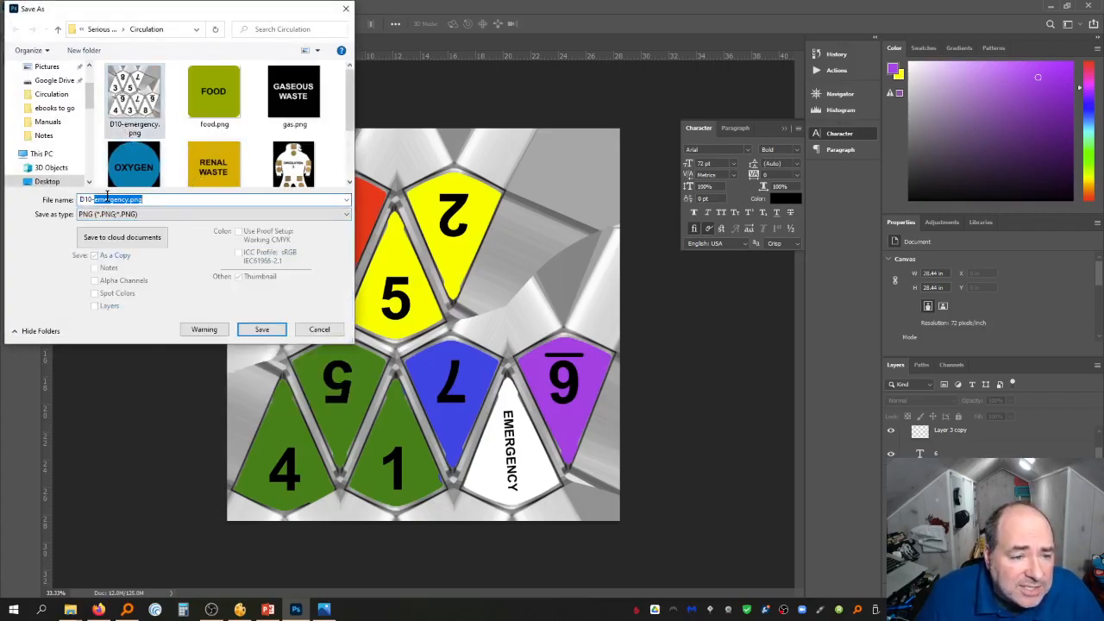
{"action": "left_click", "coordinate": [94, 199]}
{"action": "type", "text": "circu"}
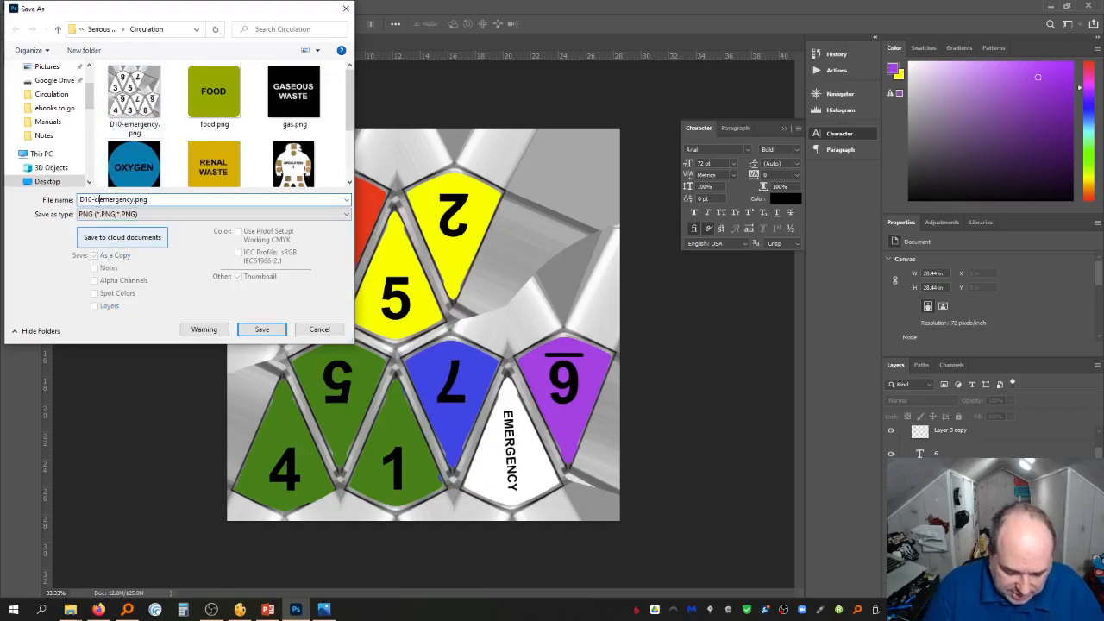
{"action": "type", "text": "lation"}
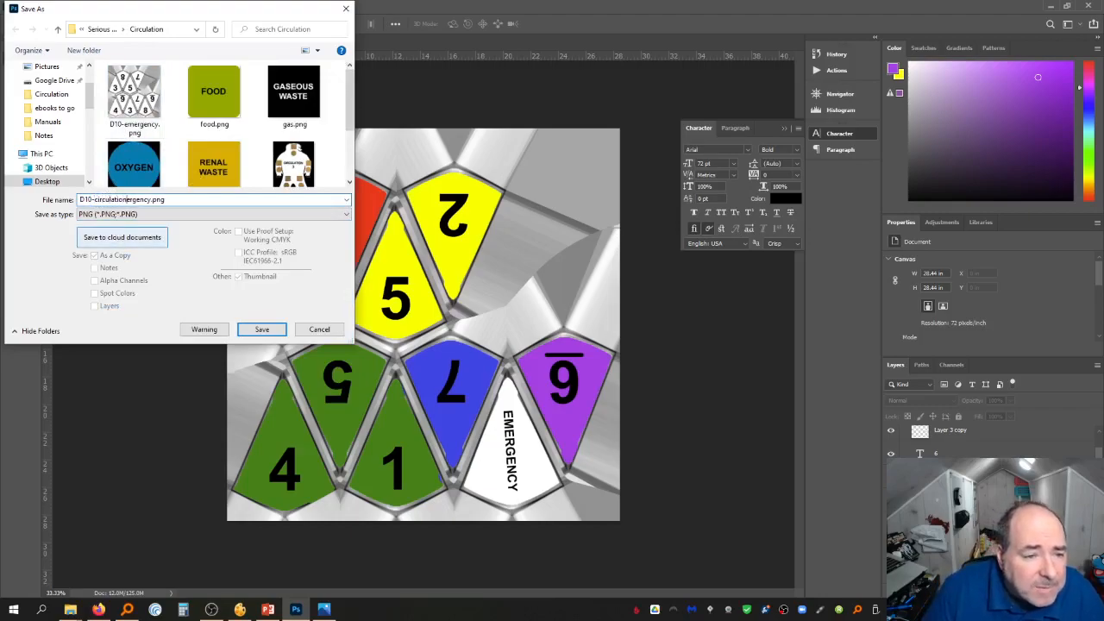
{"action": "key", "text": "Return"}
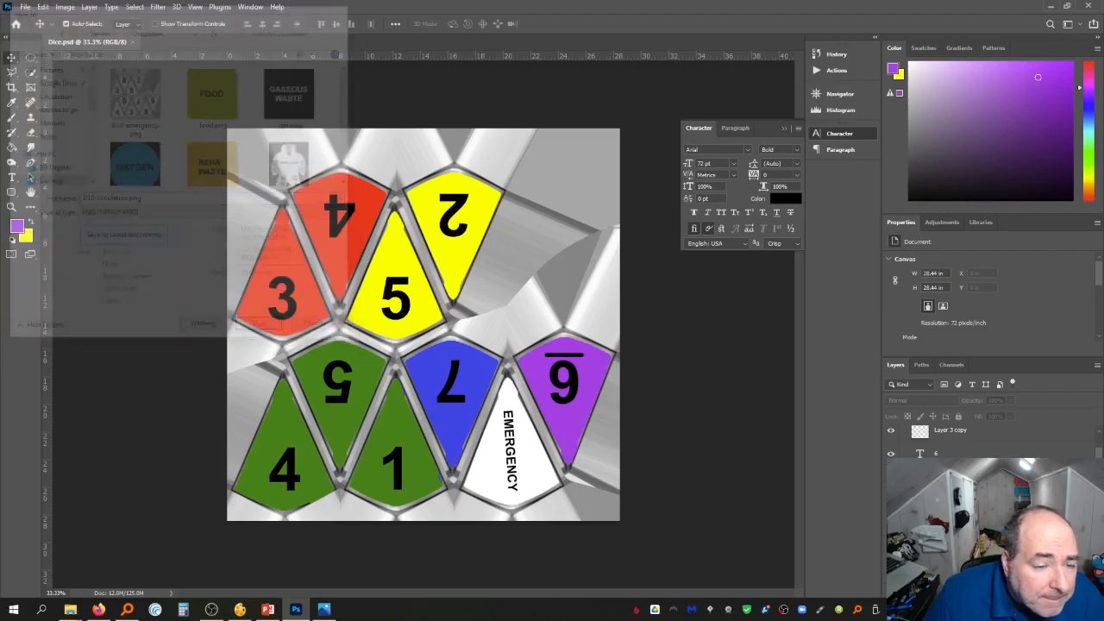
{"action": "key", "text": "Return"}
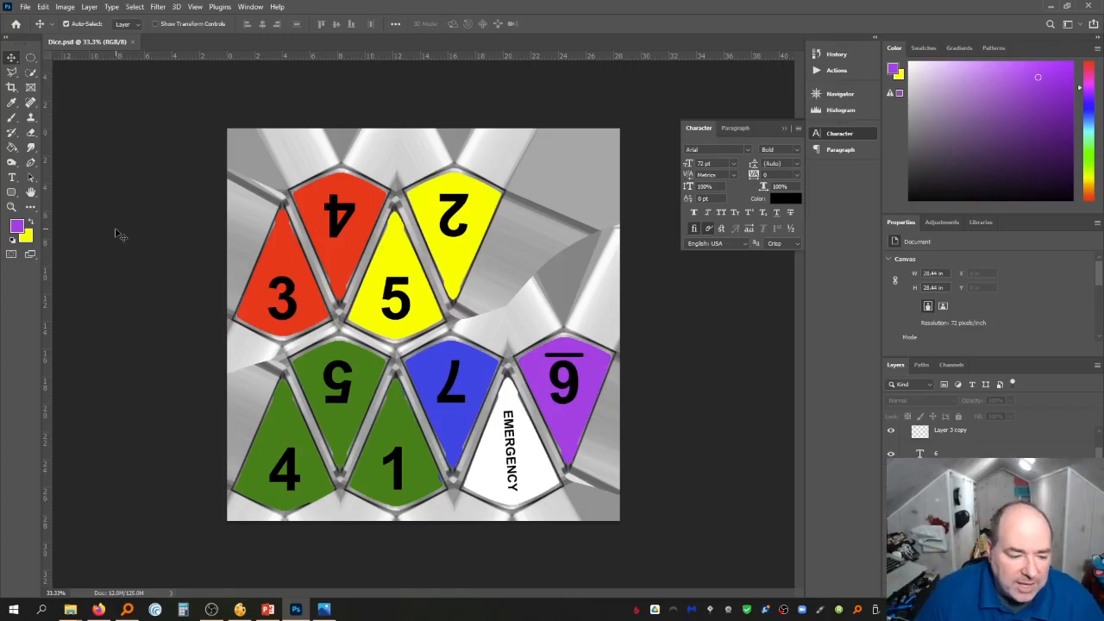
Switch to File Explorer and open the Circulation folder to view the saved die images
{"action": "mouse_move", "coordinate": [70, 610]}
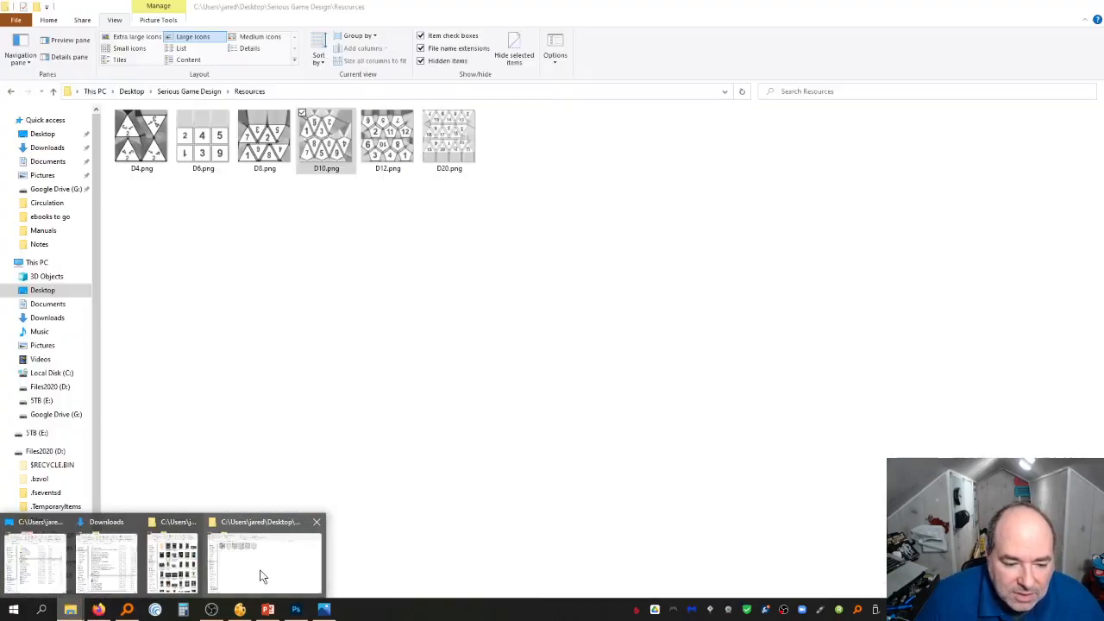
{"action": "left_click", "coordinate": [290, 564]}
{"action": "left_click", "coordinate": [194, 91]}
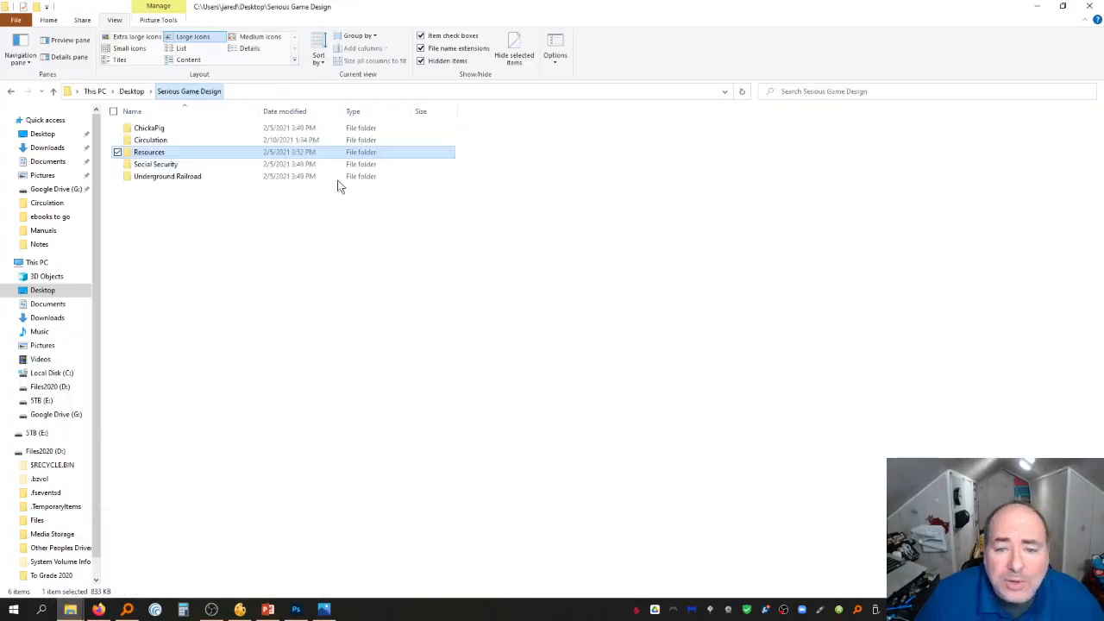
{"action": "double_click", "coordinate": [166, 141]}
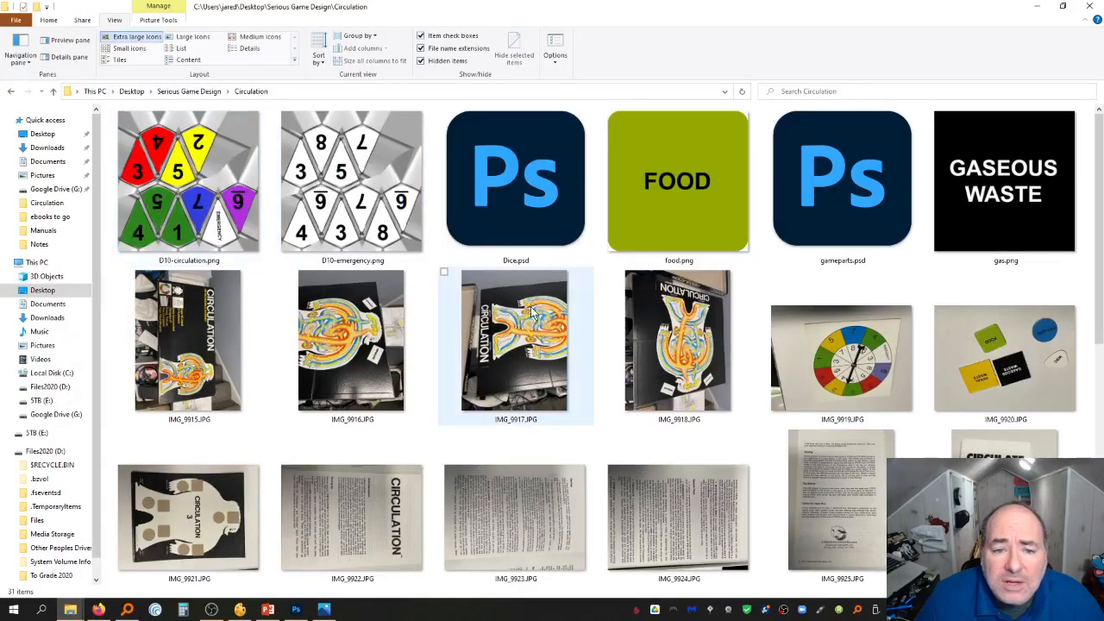